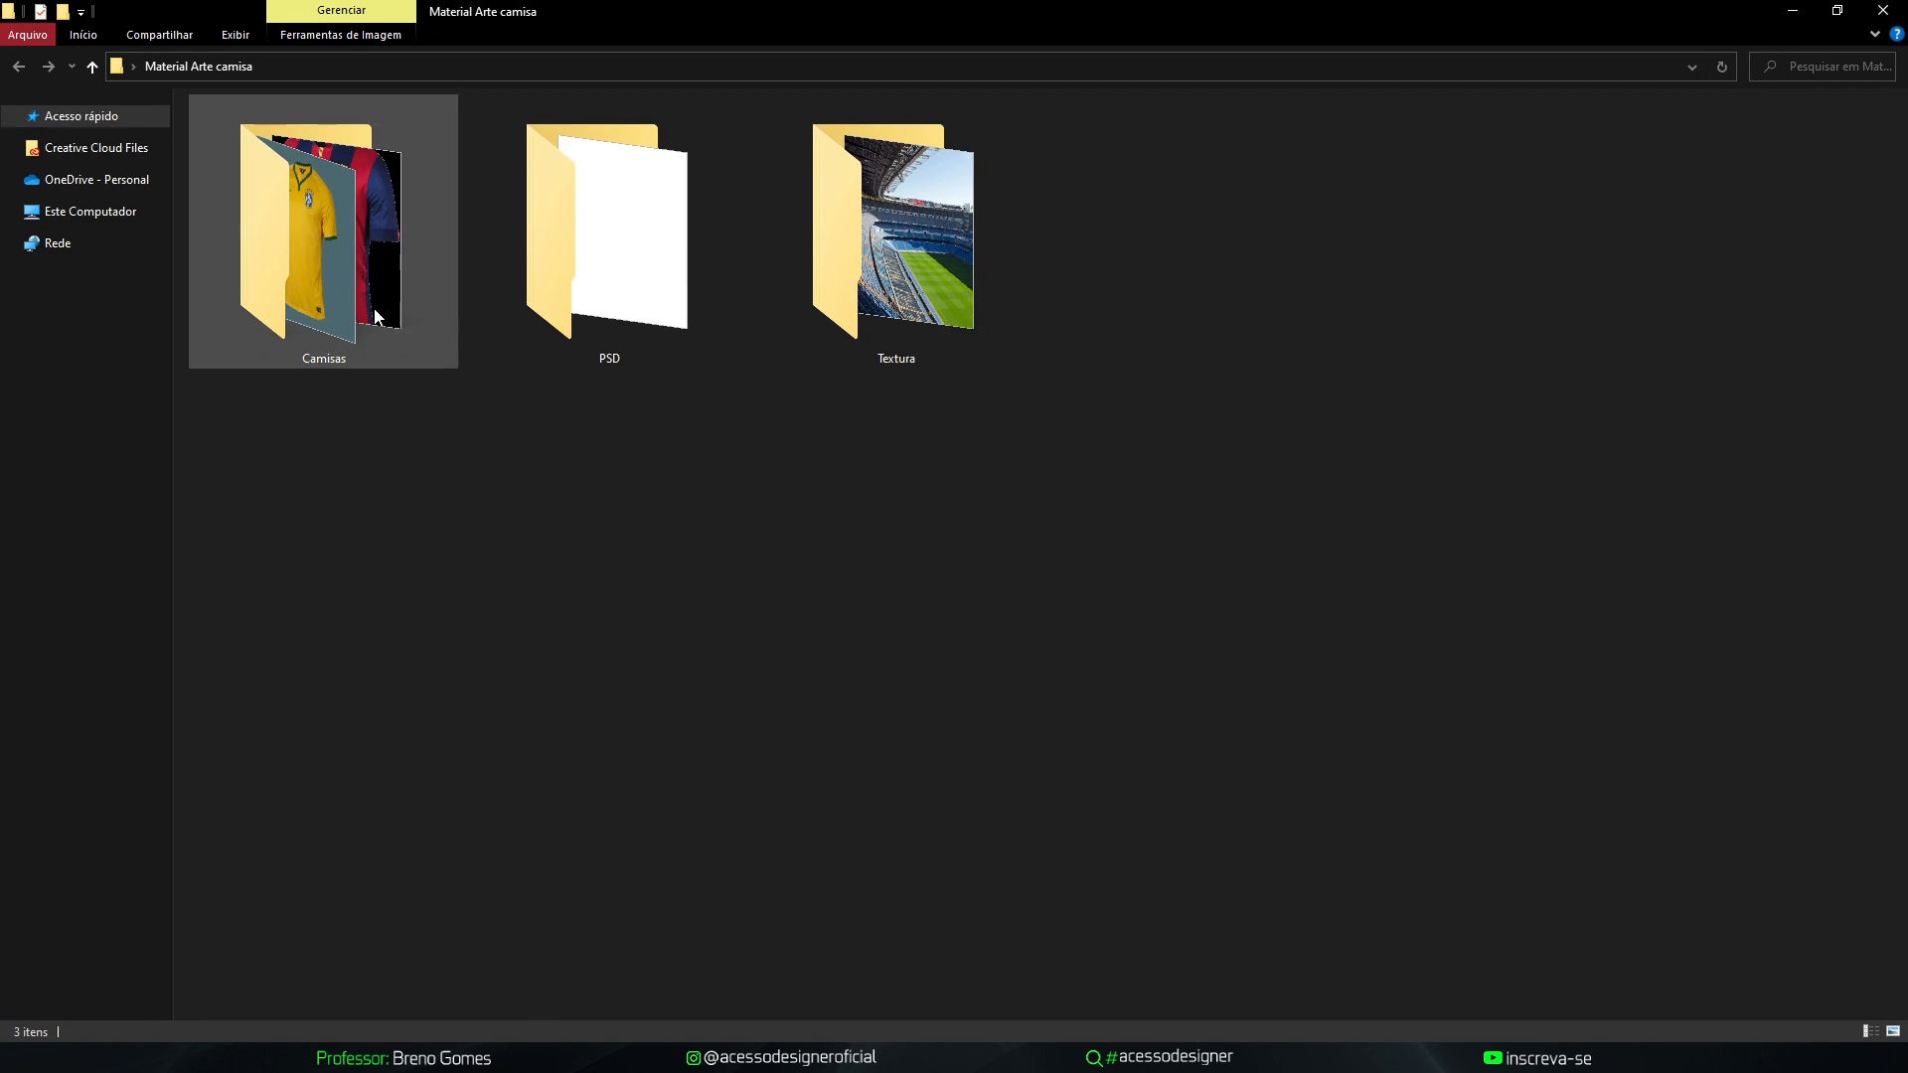
Open the Camisas folder inside Material Arte camisa
{"action": "double_click", "coordinate": [374, 306]}
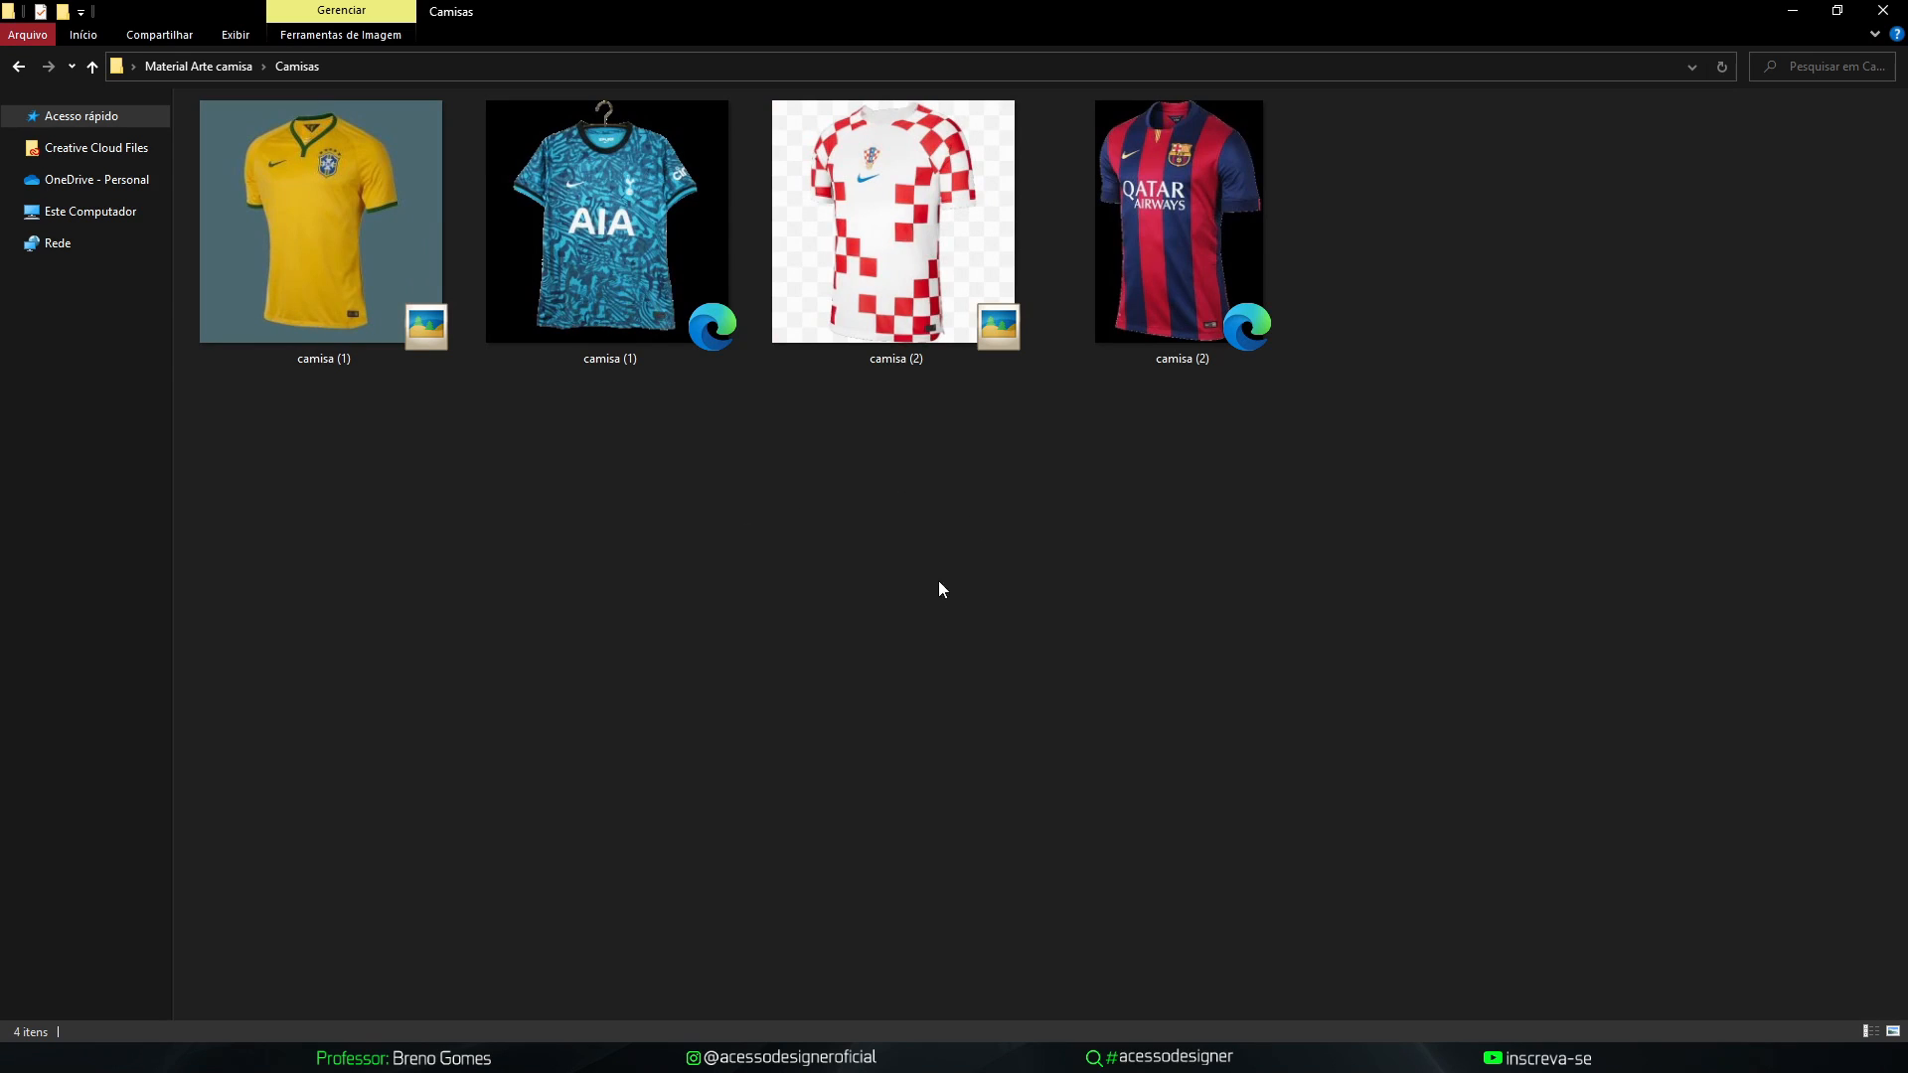
{"action": "left_click_drag", "start_coordinate": [1234, 492], "coordinate": [290, 246]}
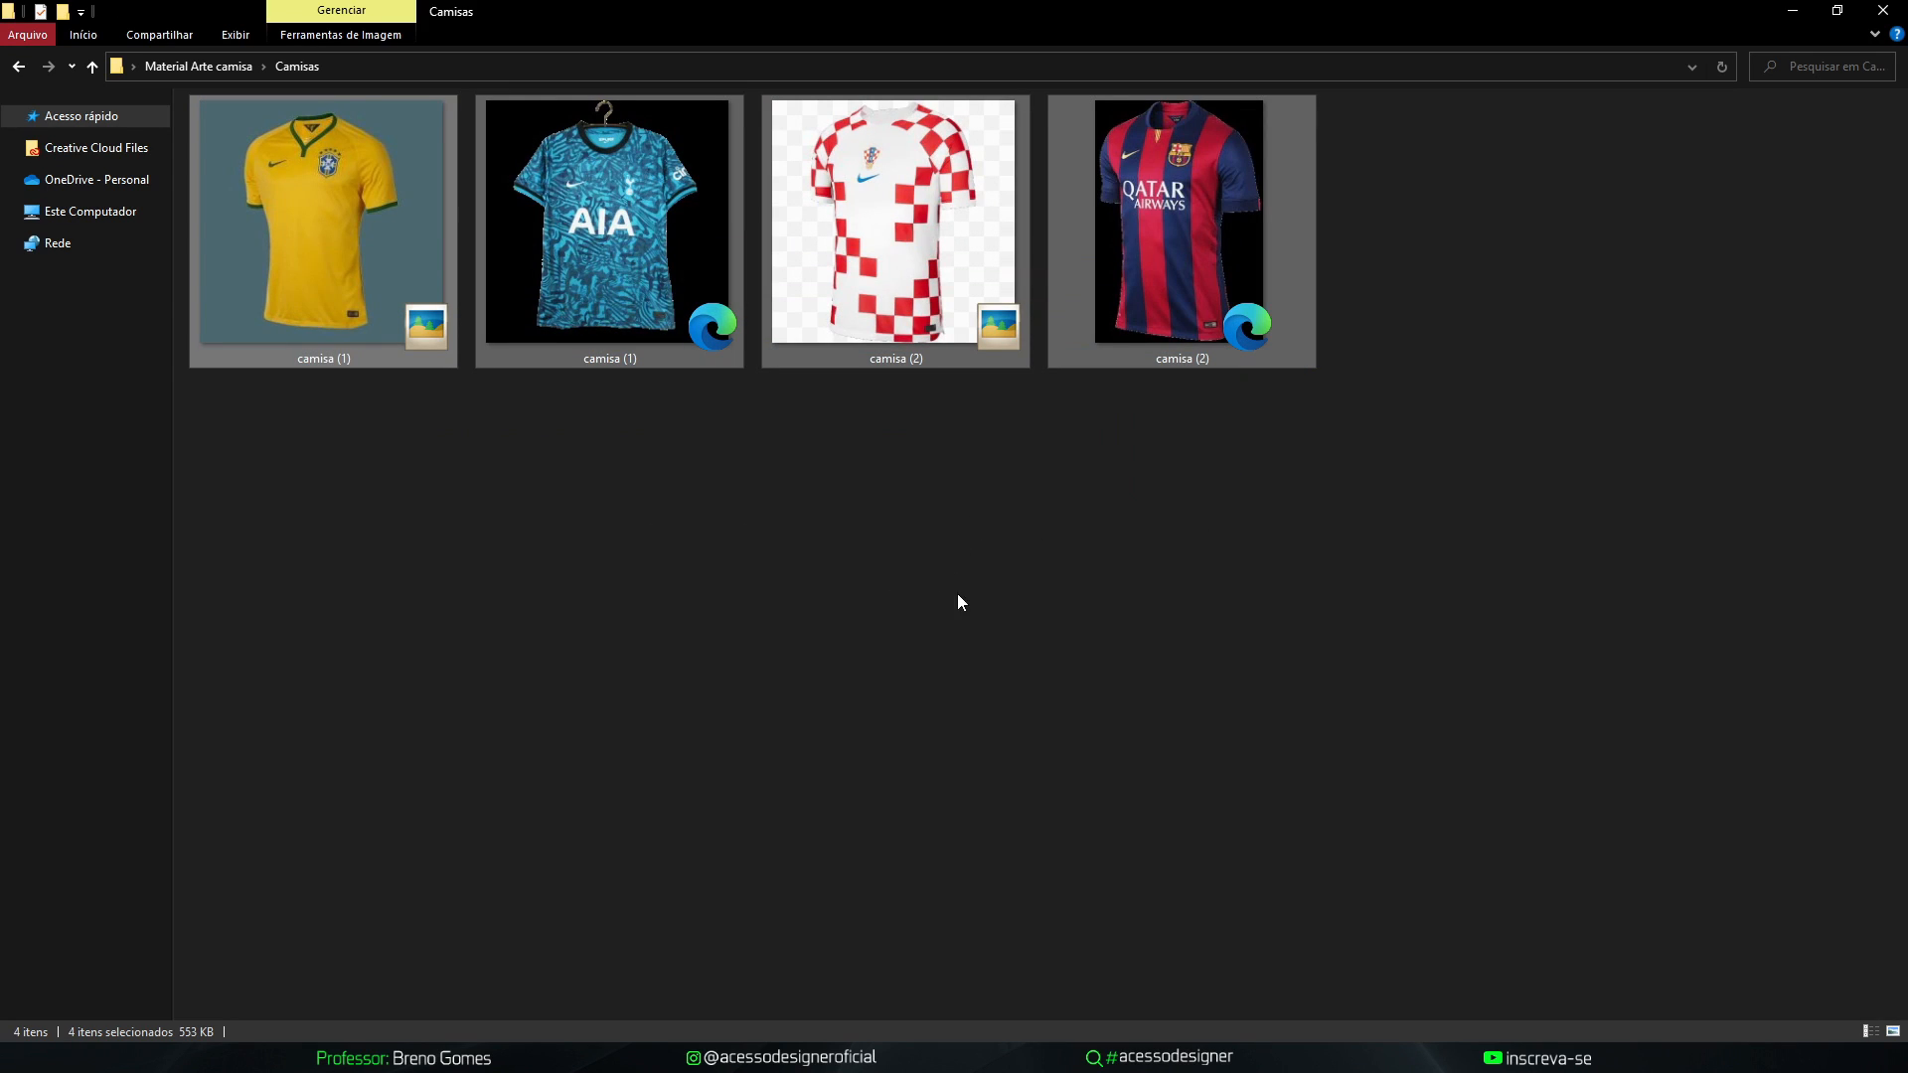
{"action": "left_click", "coordinate": [1003, 523]}
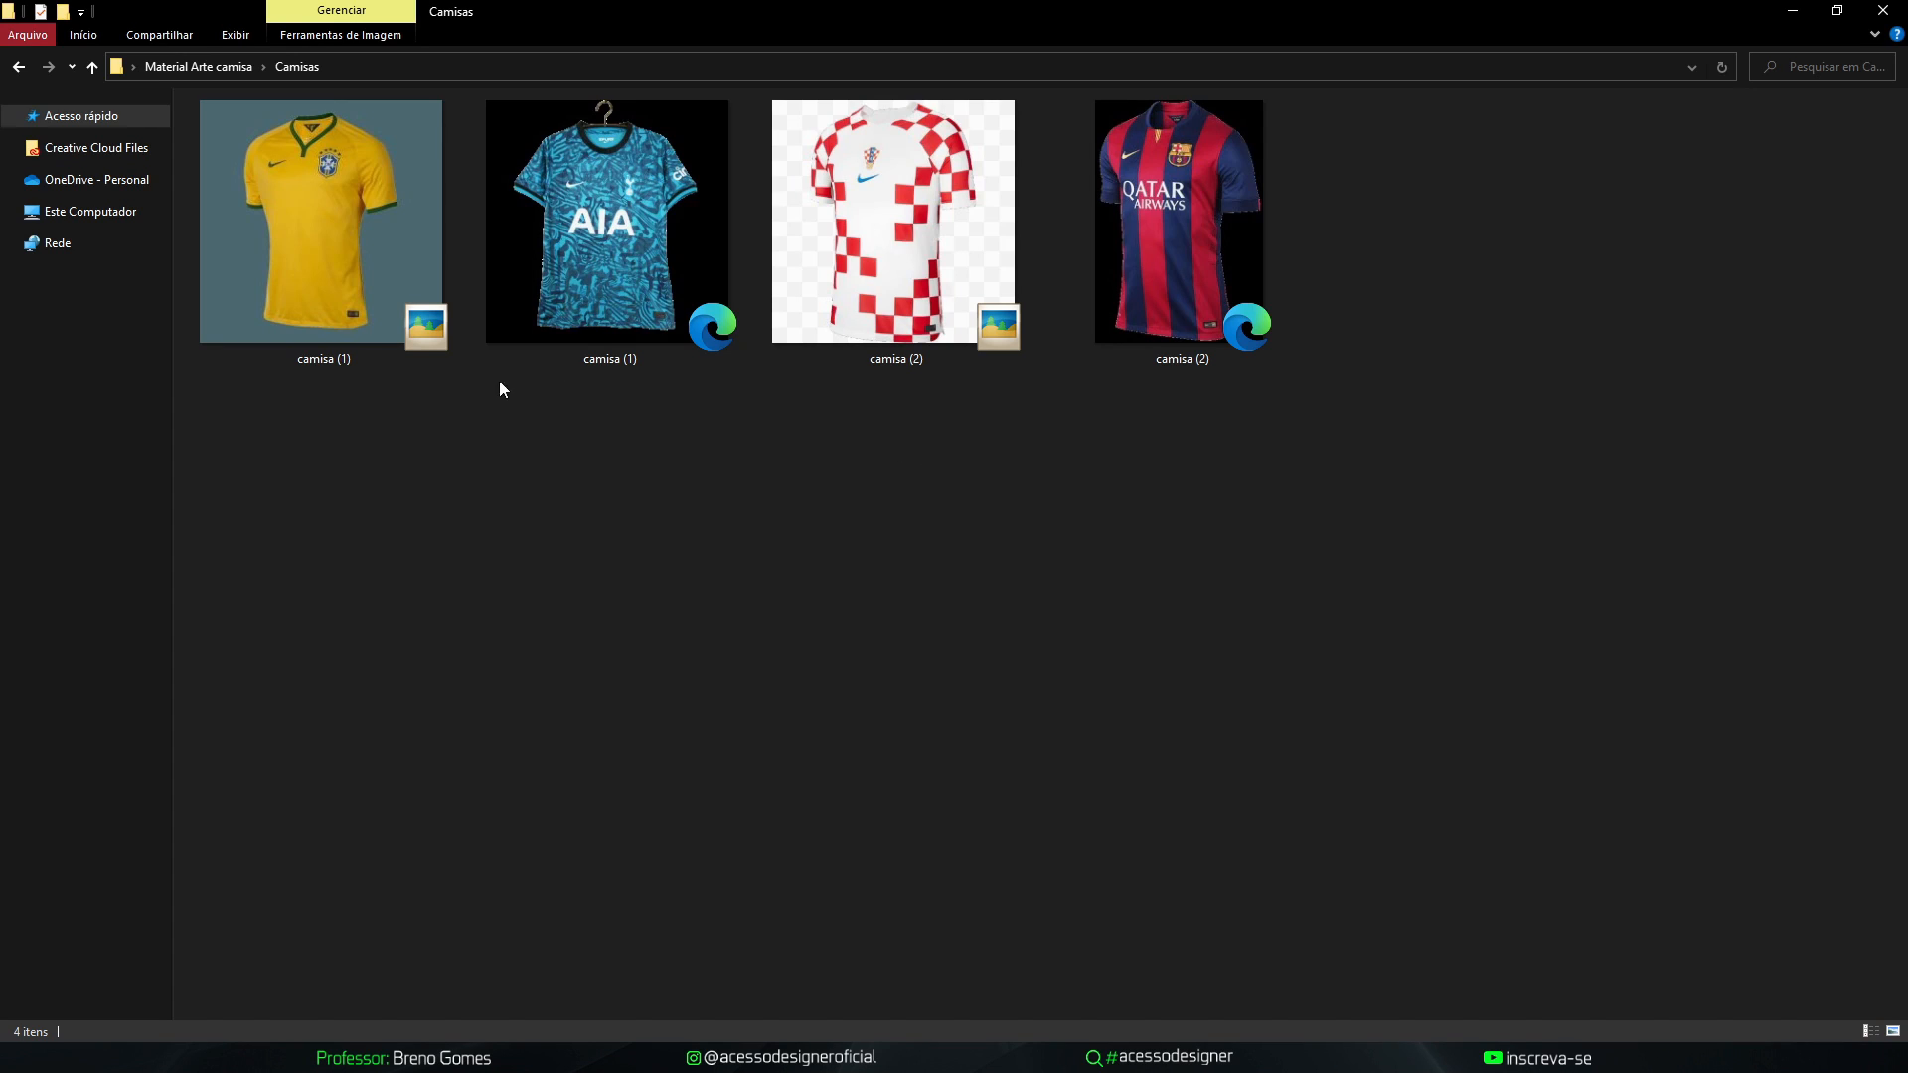
Look over the four shirt images in the Camisas folder to compare the candidates for the artwork
{"action": "left_click", "coordinate": [437, 333]}
{"action": "left_click", "coordinate": [526, 308]}
{"action": "left_click", "coordinate": [395, 290]}
{"action": "left_click", "coordinate": [626, 289]}
{"action": "left_click", "coordinate": [884, 288]}
{"action": "left_click", "coordinate": [1109, 284]}
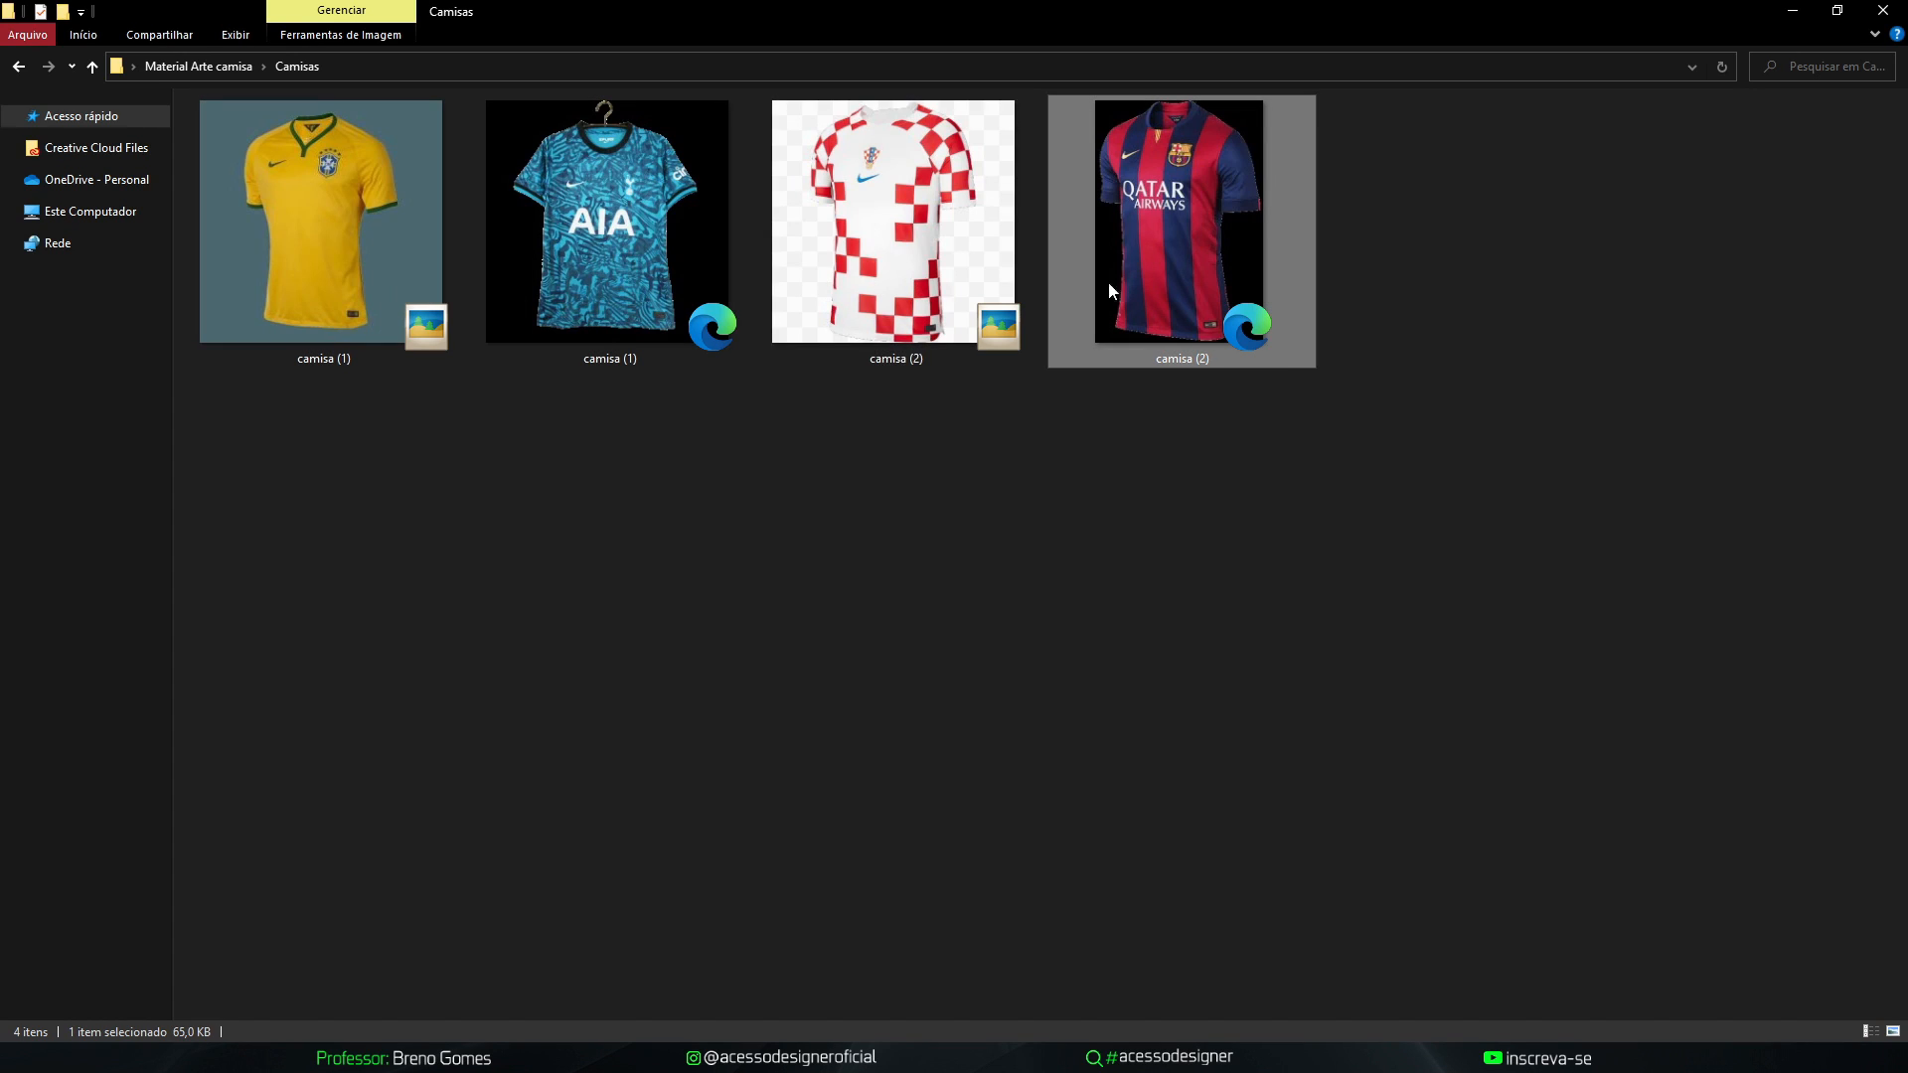
{"action": "left_click", "coordinate": [1204, 441]}
{"action": "left_click", "coordinate": [1183, 275]}
{"action": "left_click", "coordinate": [885, 262]}
{"action": "left_click", "coordinate": [1123, 270]}
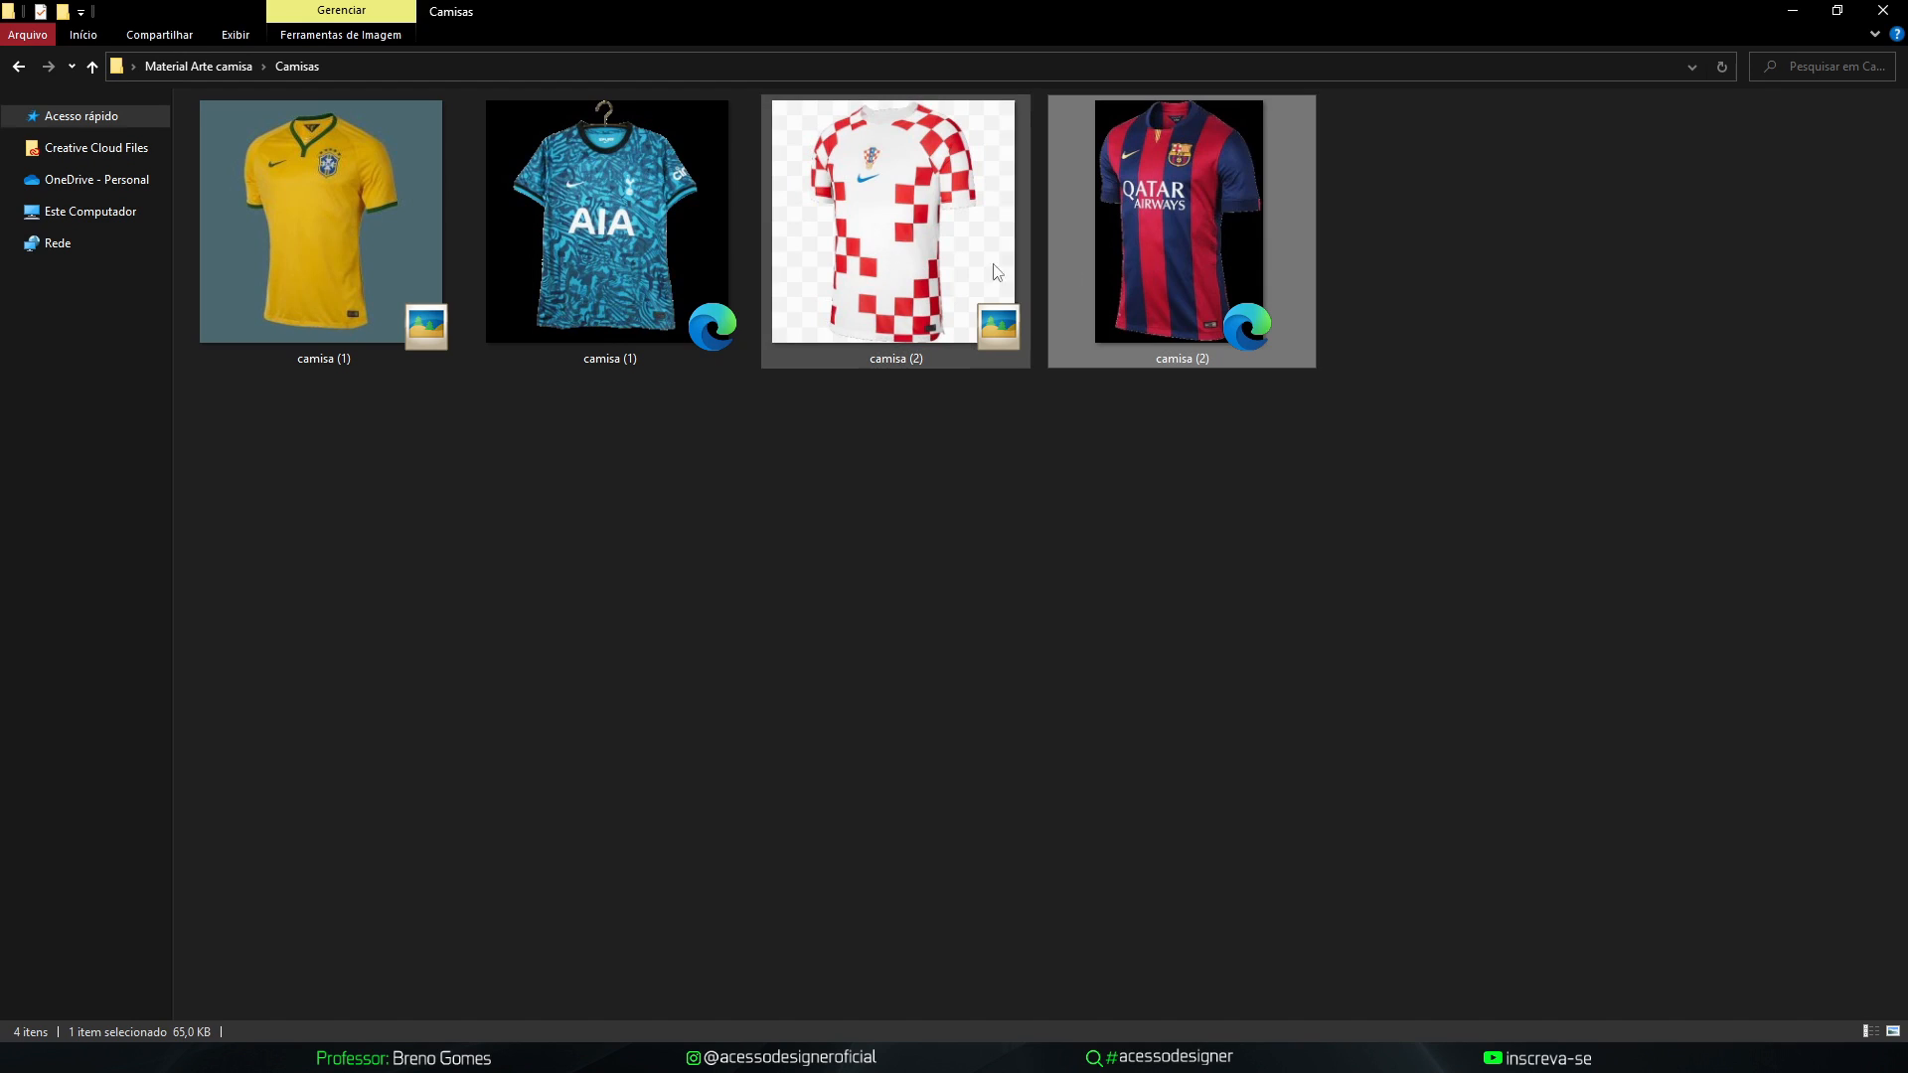
{"action": "left_click", "coordinate": [920, 480]}
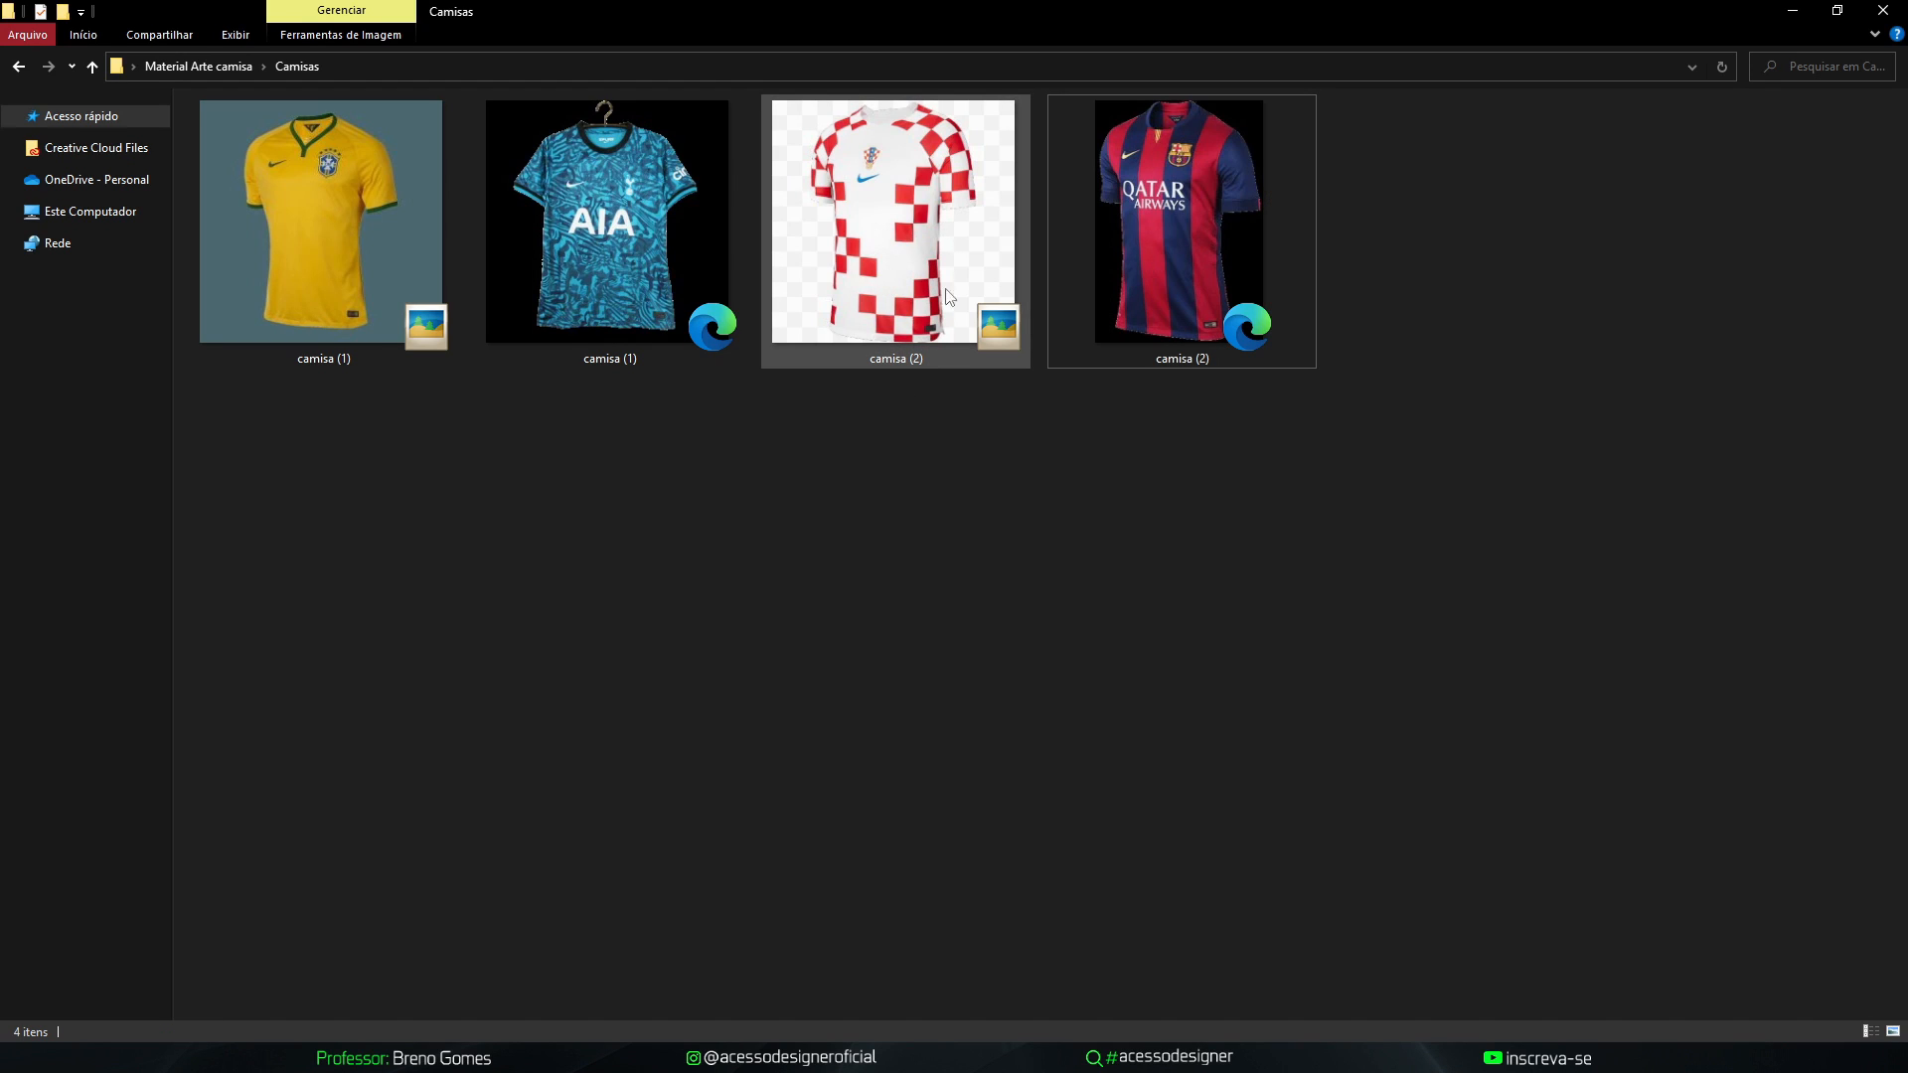
{"action": "left_click", "coordinate": [912, 286]}
{"action": "left_click", "coordinate": [906, 422]}
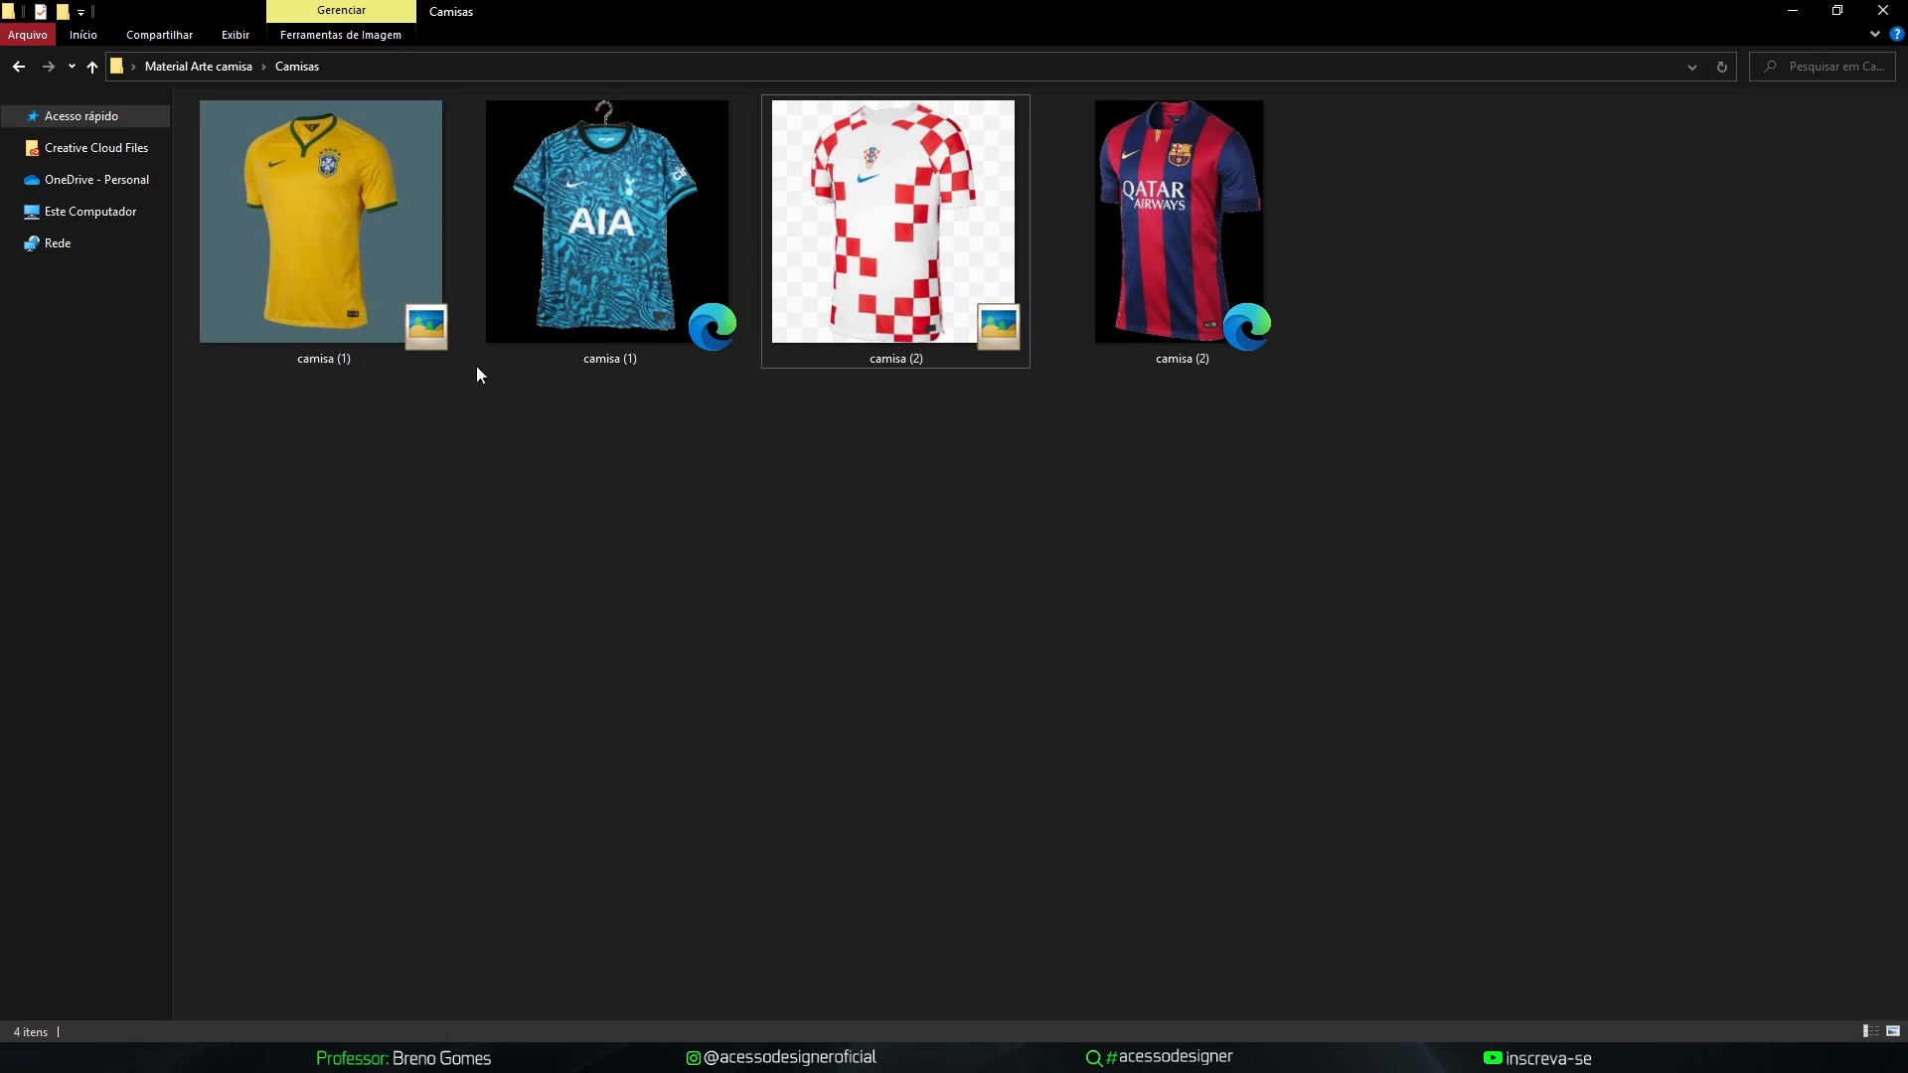
Switch to Photoshop and place the red-and-white checkered camisa (2) image into PSD AULA.psd, centred and scaled to about 31%
{"action": "left_click", "coordinate": [960, 331]}
{"action": "left_click_drag", "start_coordinate": [961, 336], "coordinate": [879, 610]}
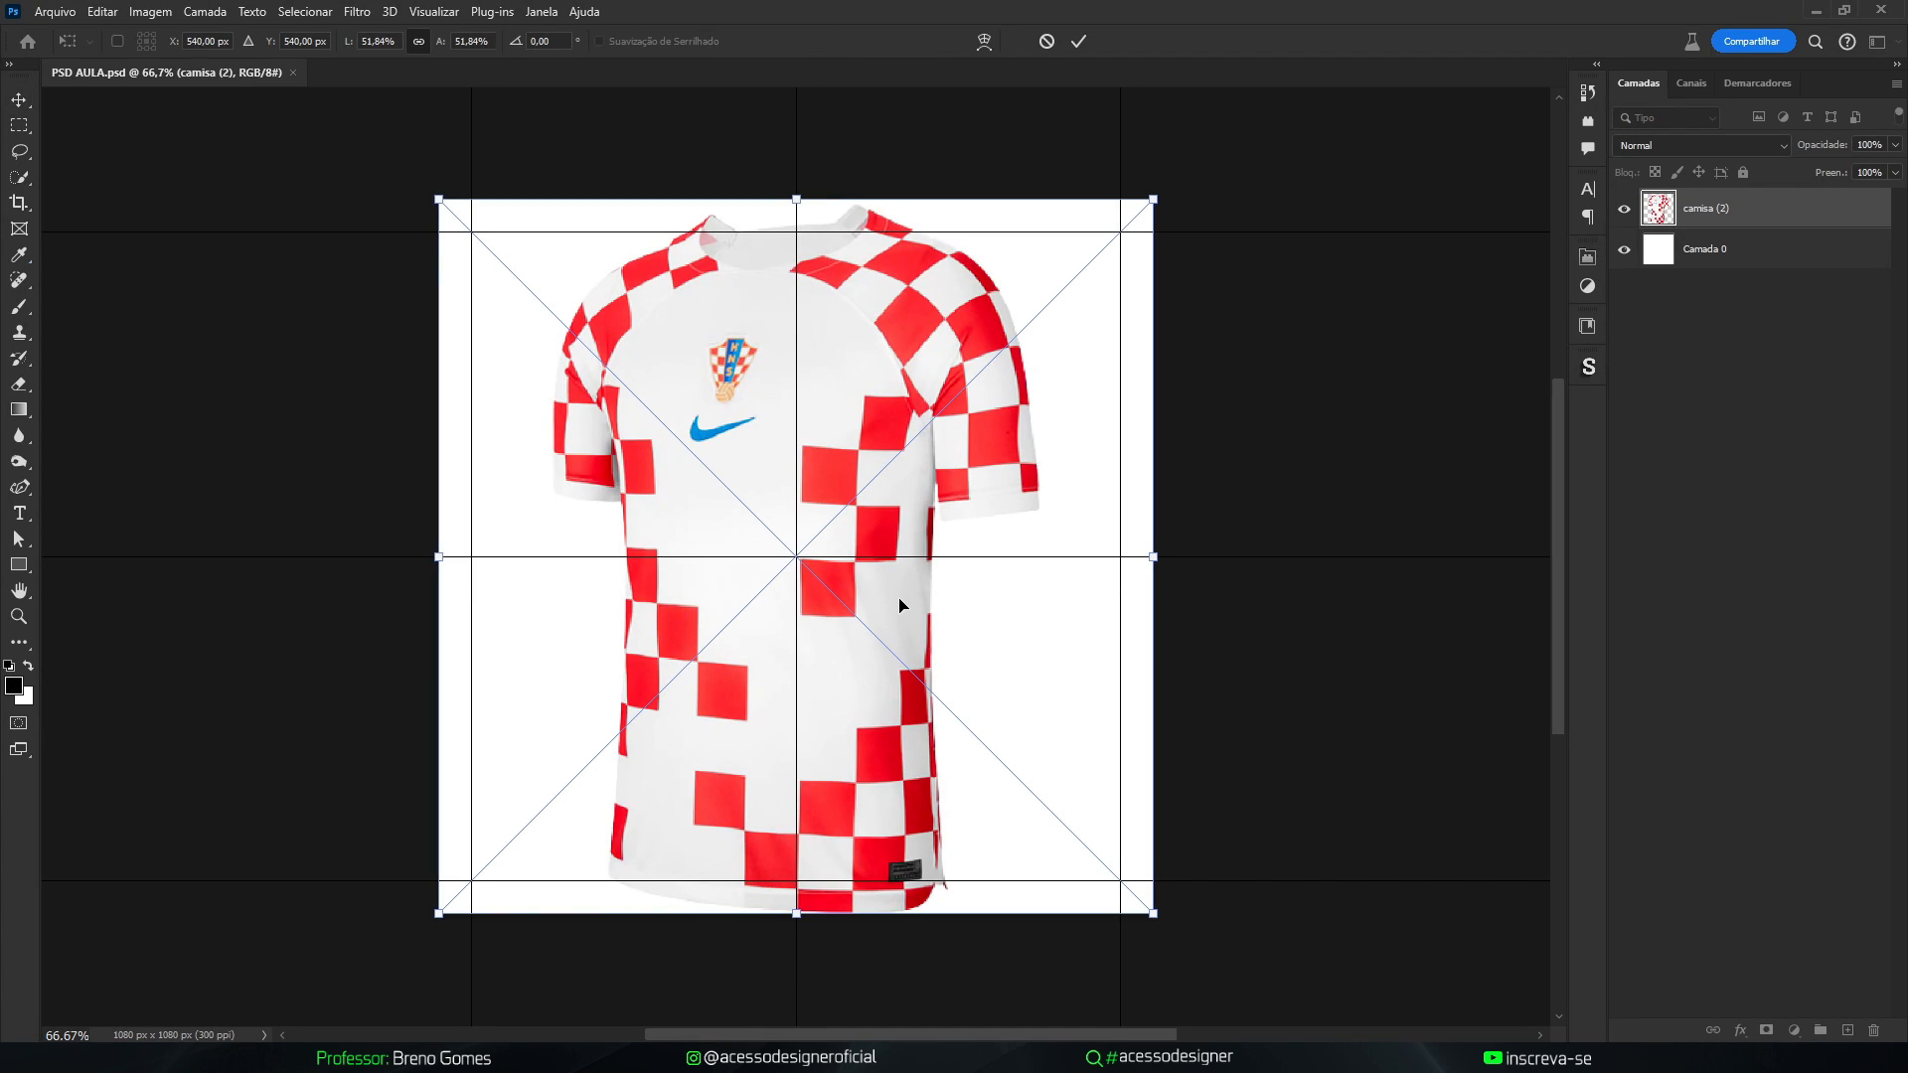
{"action": "left_click_drag", "start_coordinate": [1153, 557], "coordinate": [1015, 550]}
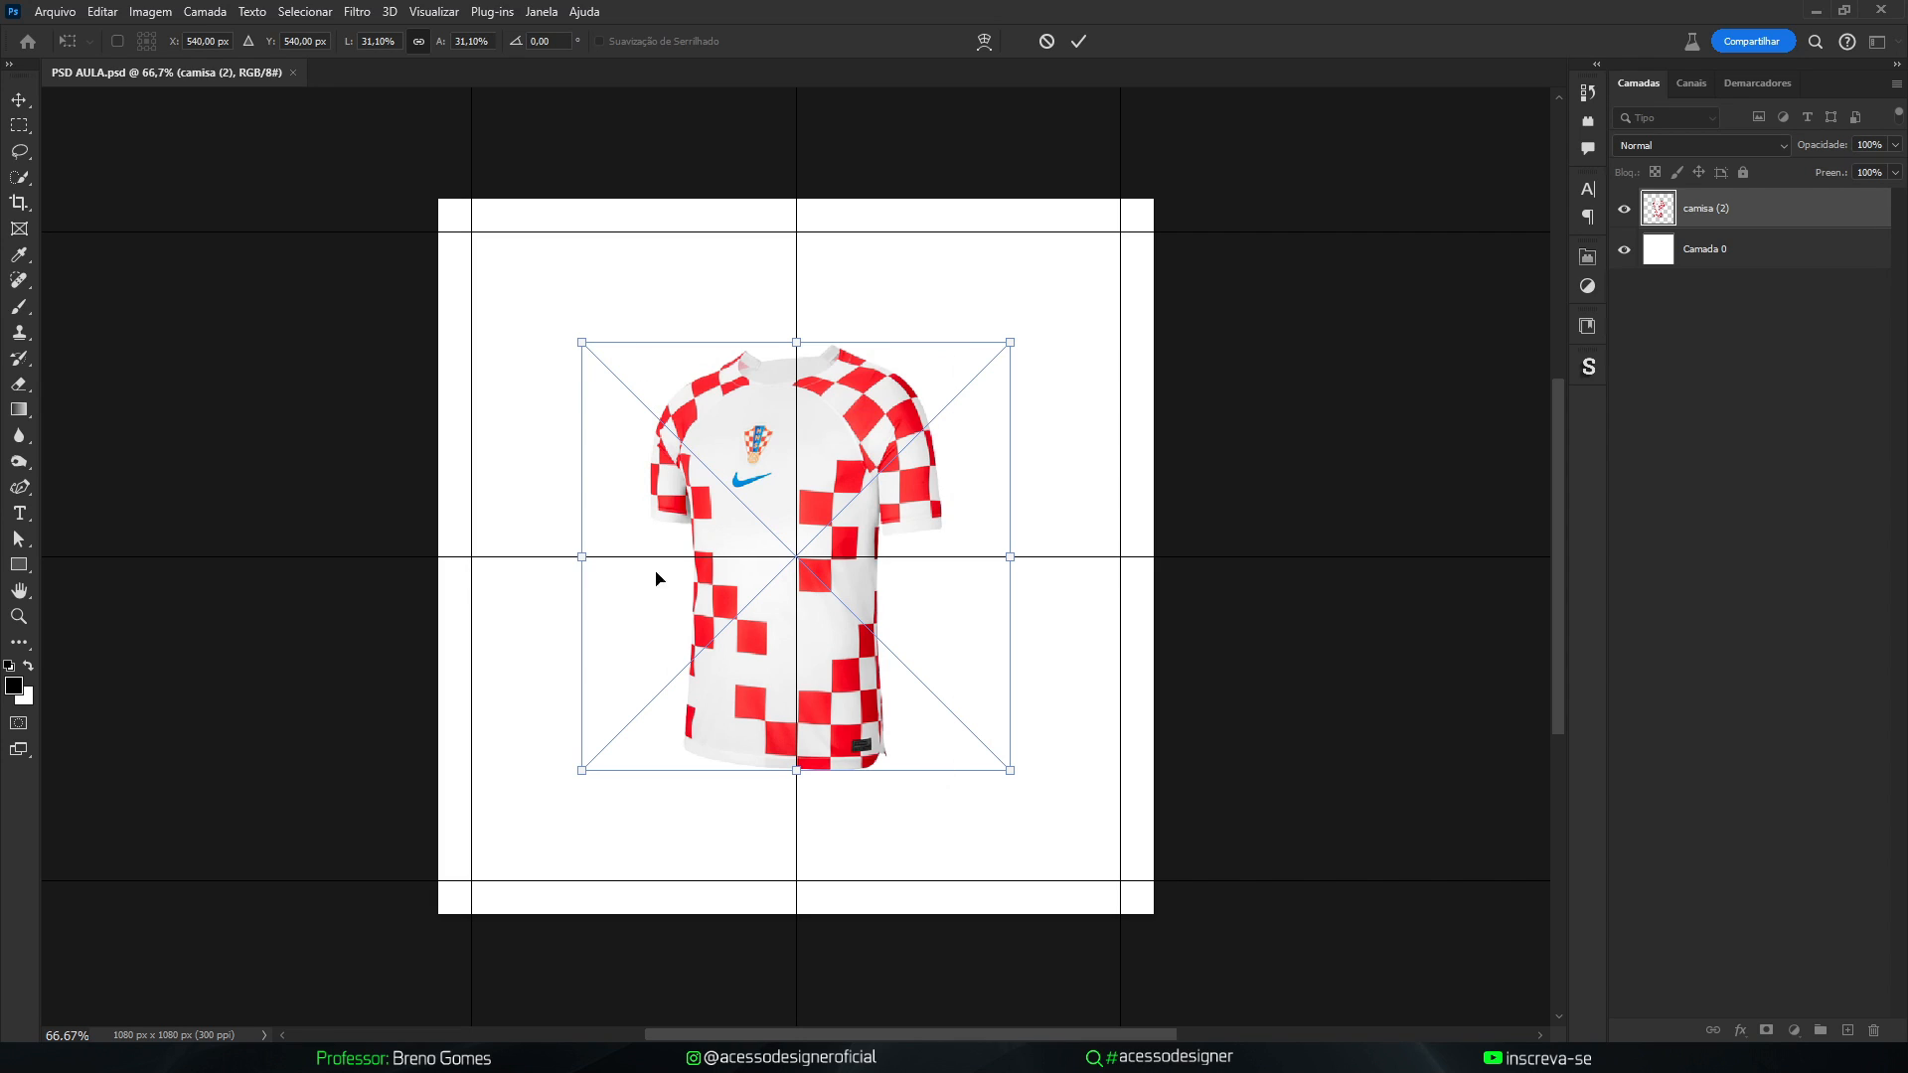
{"action": "key", "text": "Return"}
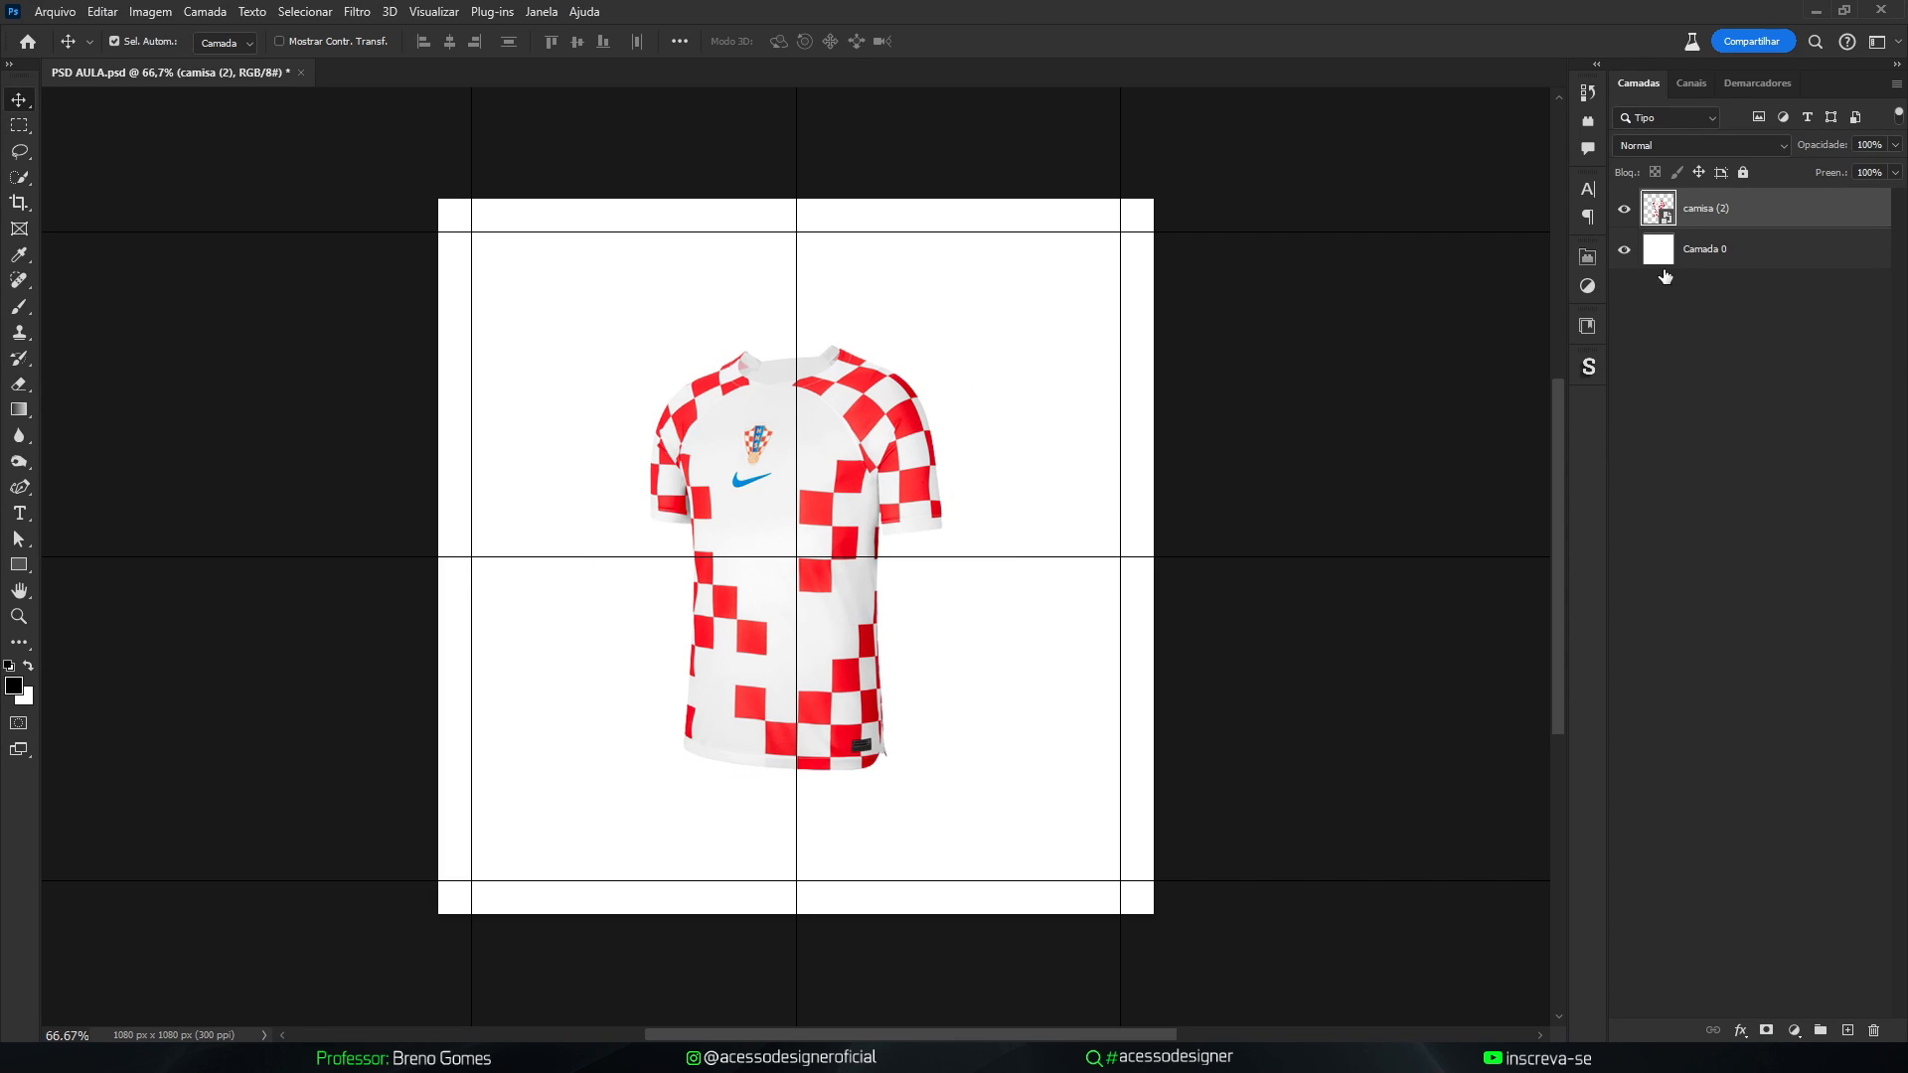
Trim the transparent pixels on all four sides of the shirt's smart object contents, saving and closing that document
{"action": "double_click", "coordinate": [1666, 221]}
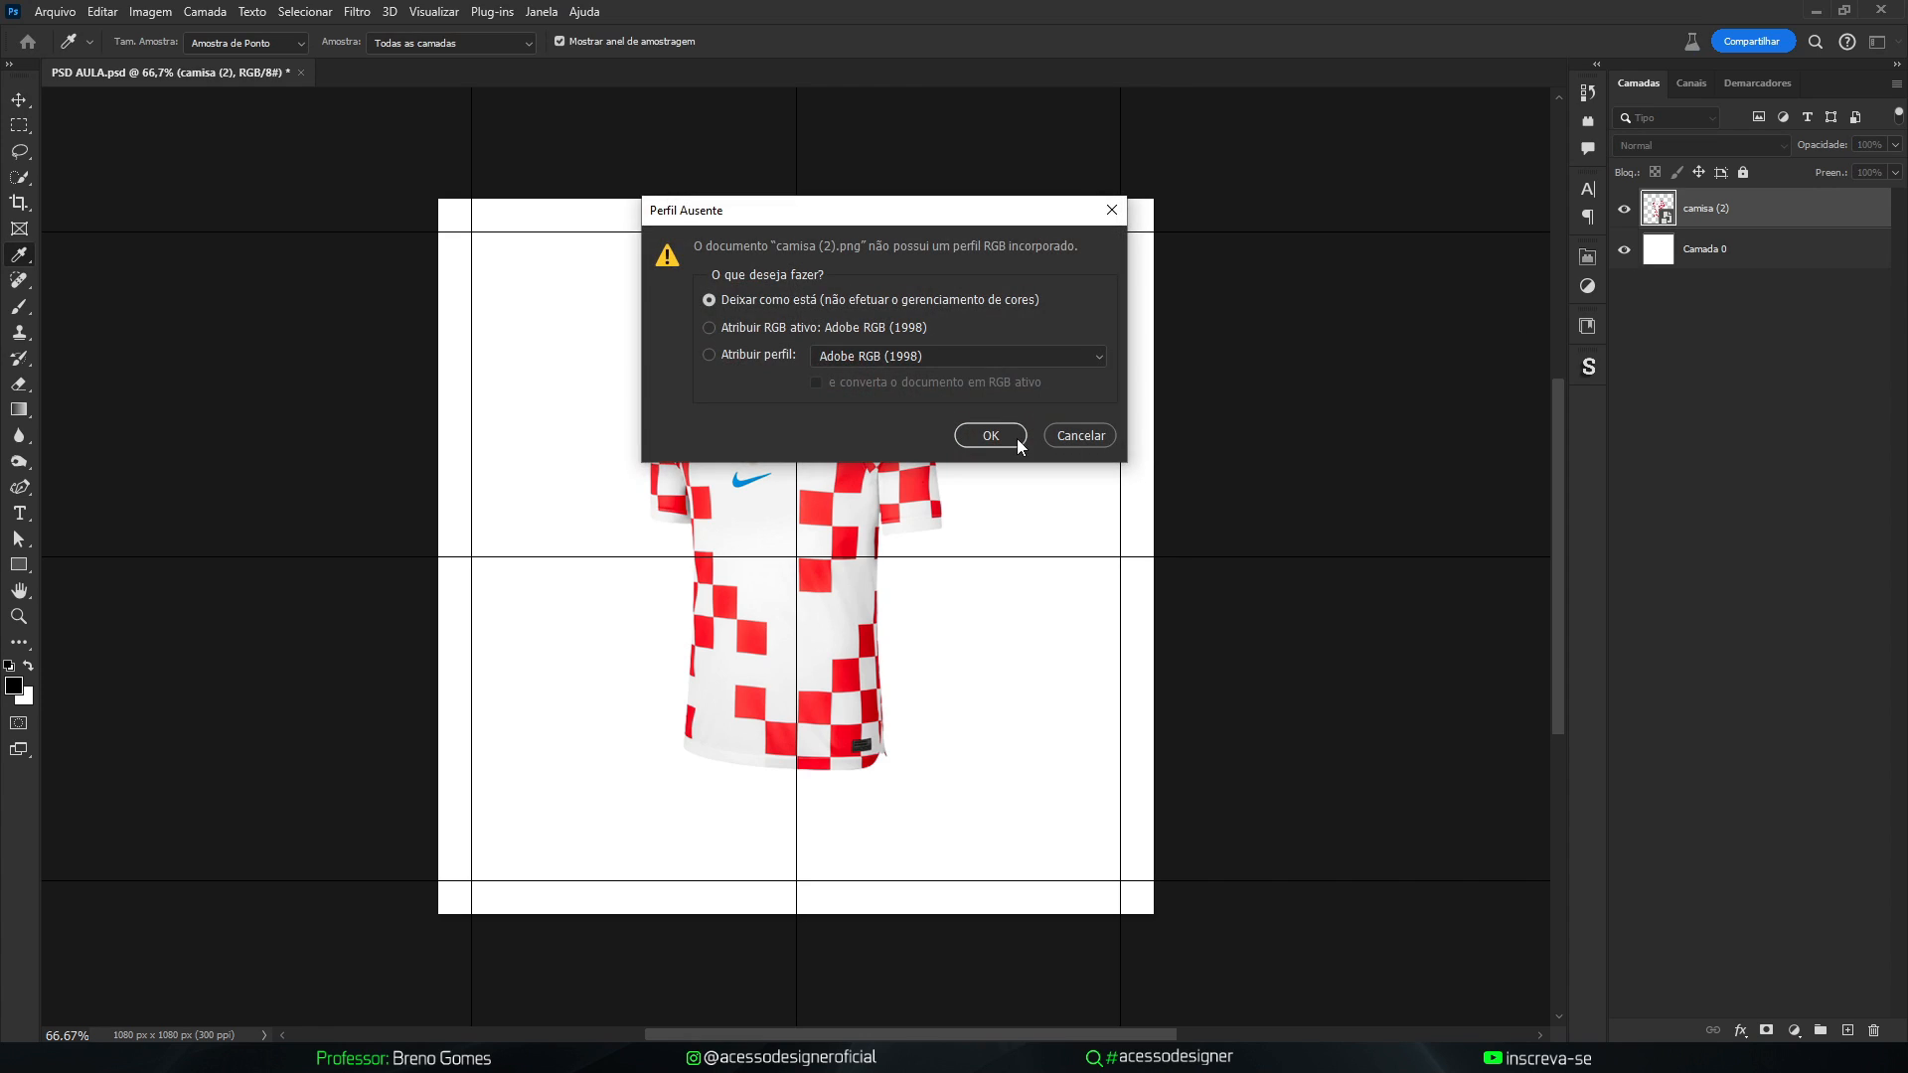
{"action": "left_click", "coordinate": [1103, 434]}
{"action": "left_click", "coordinate": [149, 14]}
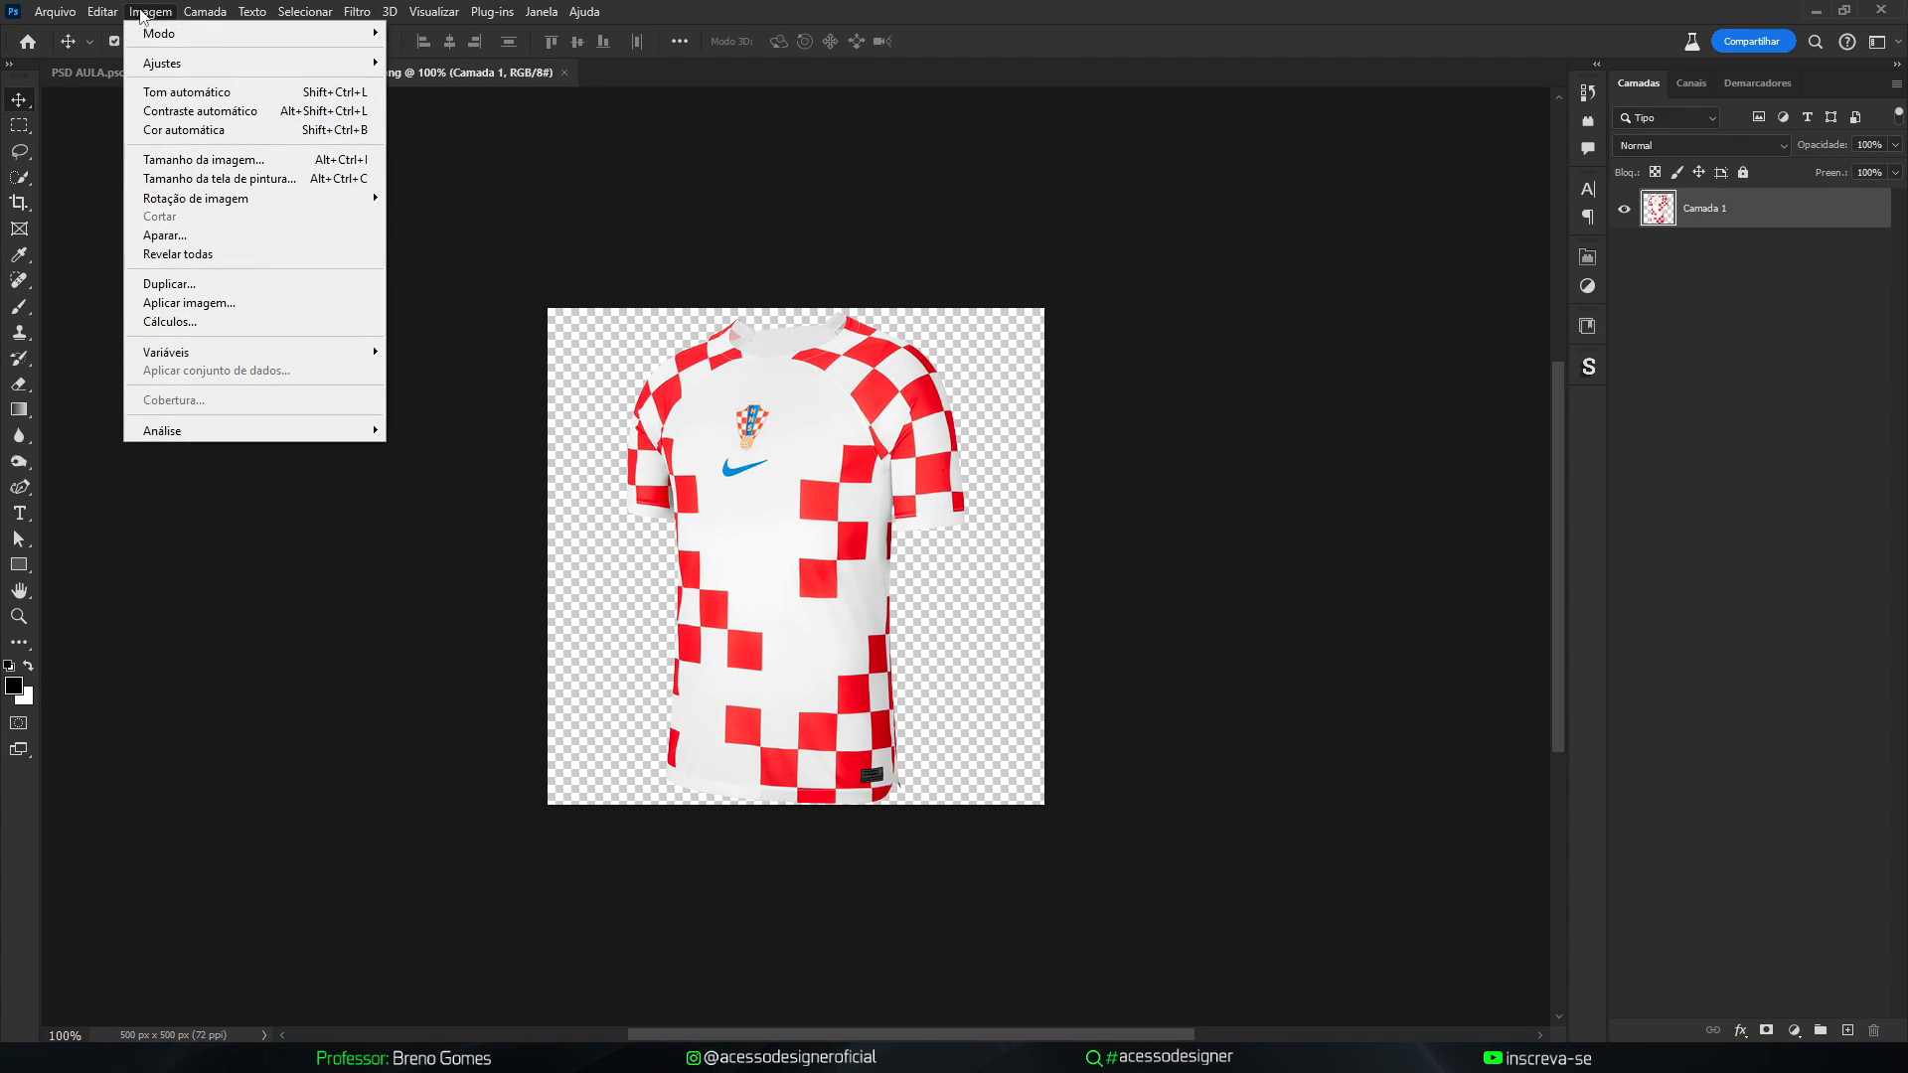
{"action": "left_click", "coordinate": [162, 237]}
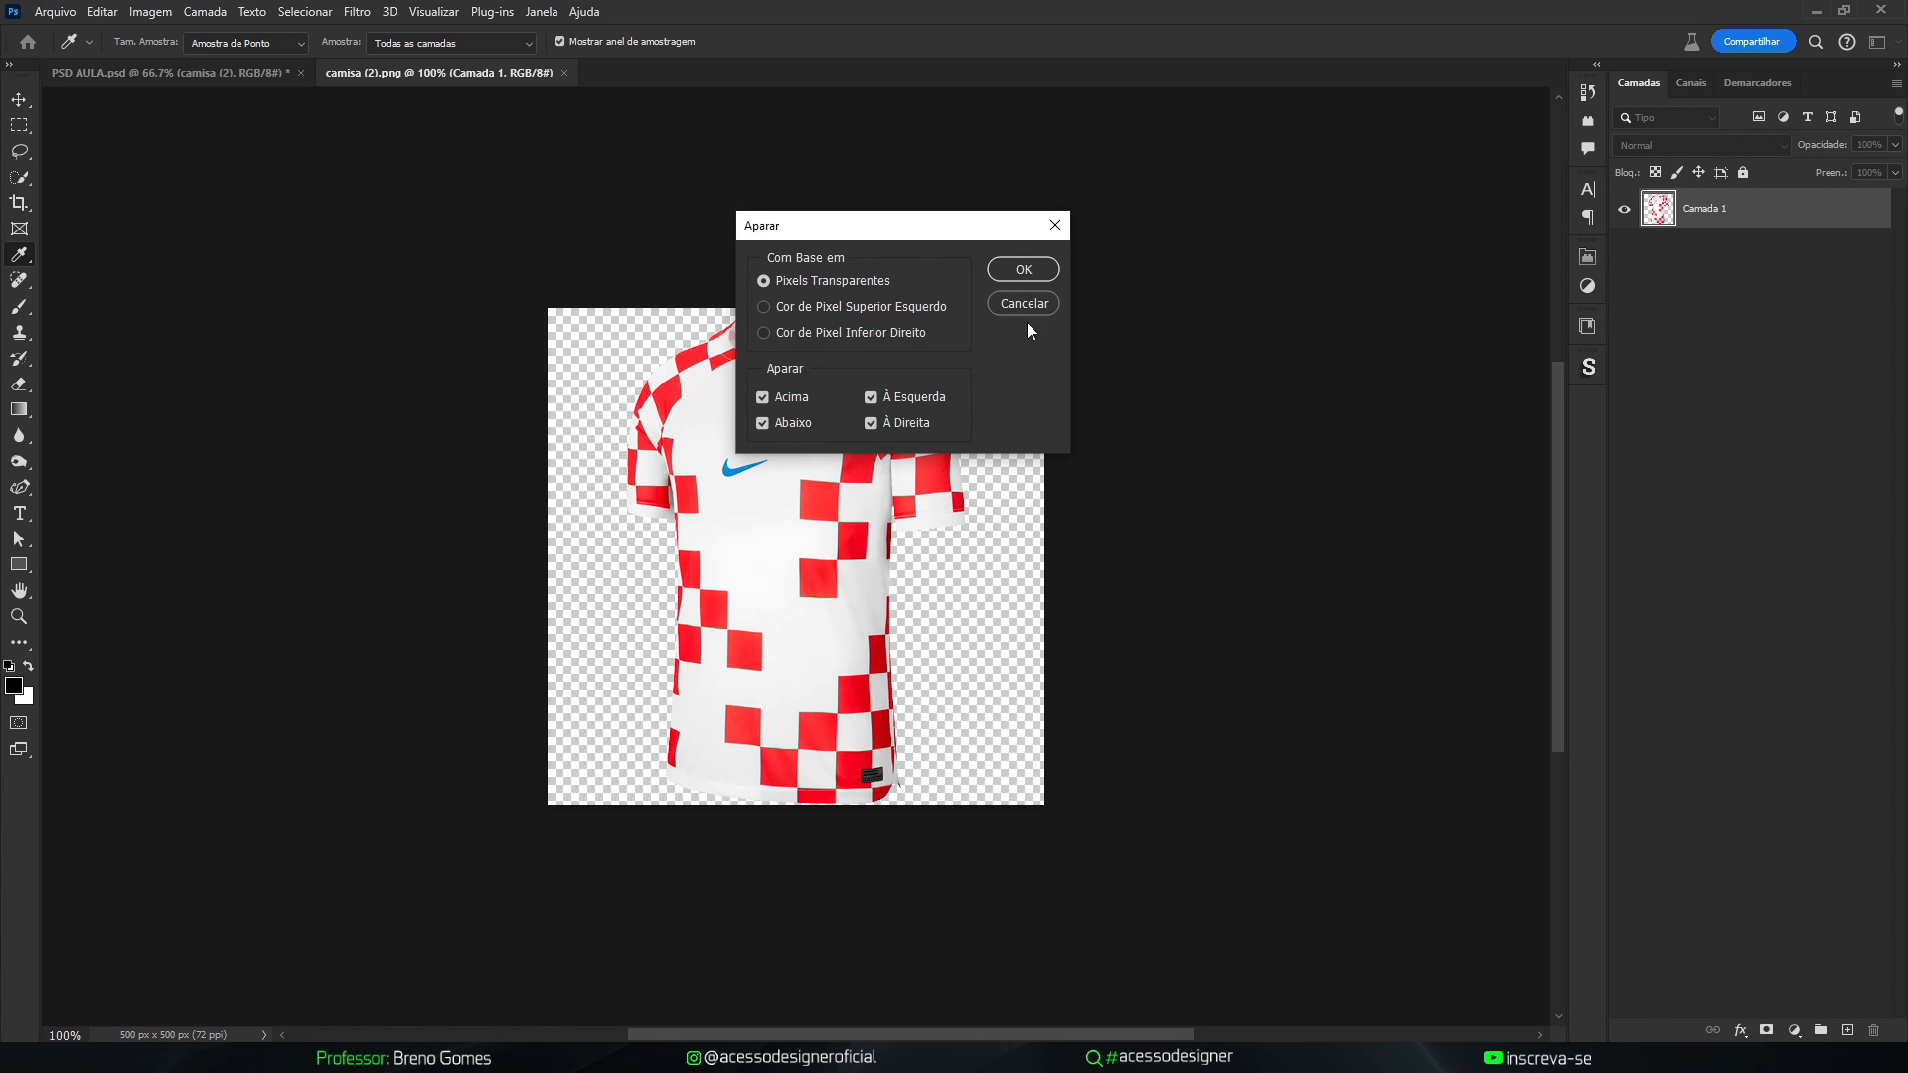
{"action": "left_click_drag", "start_coordinate": [968, 236], "coordinate": [1253, 234]}
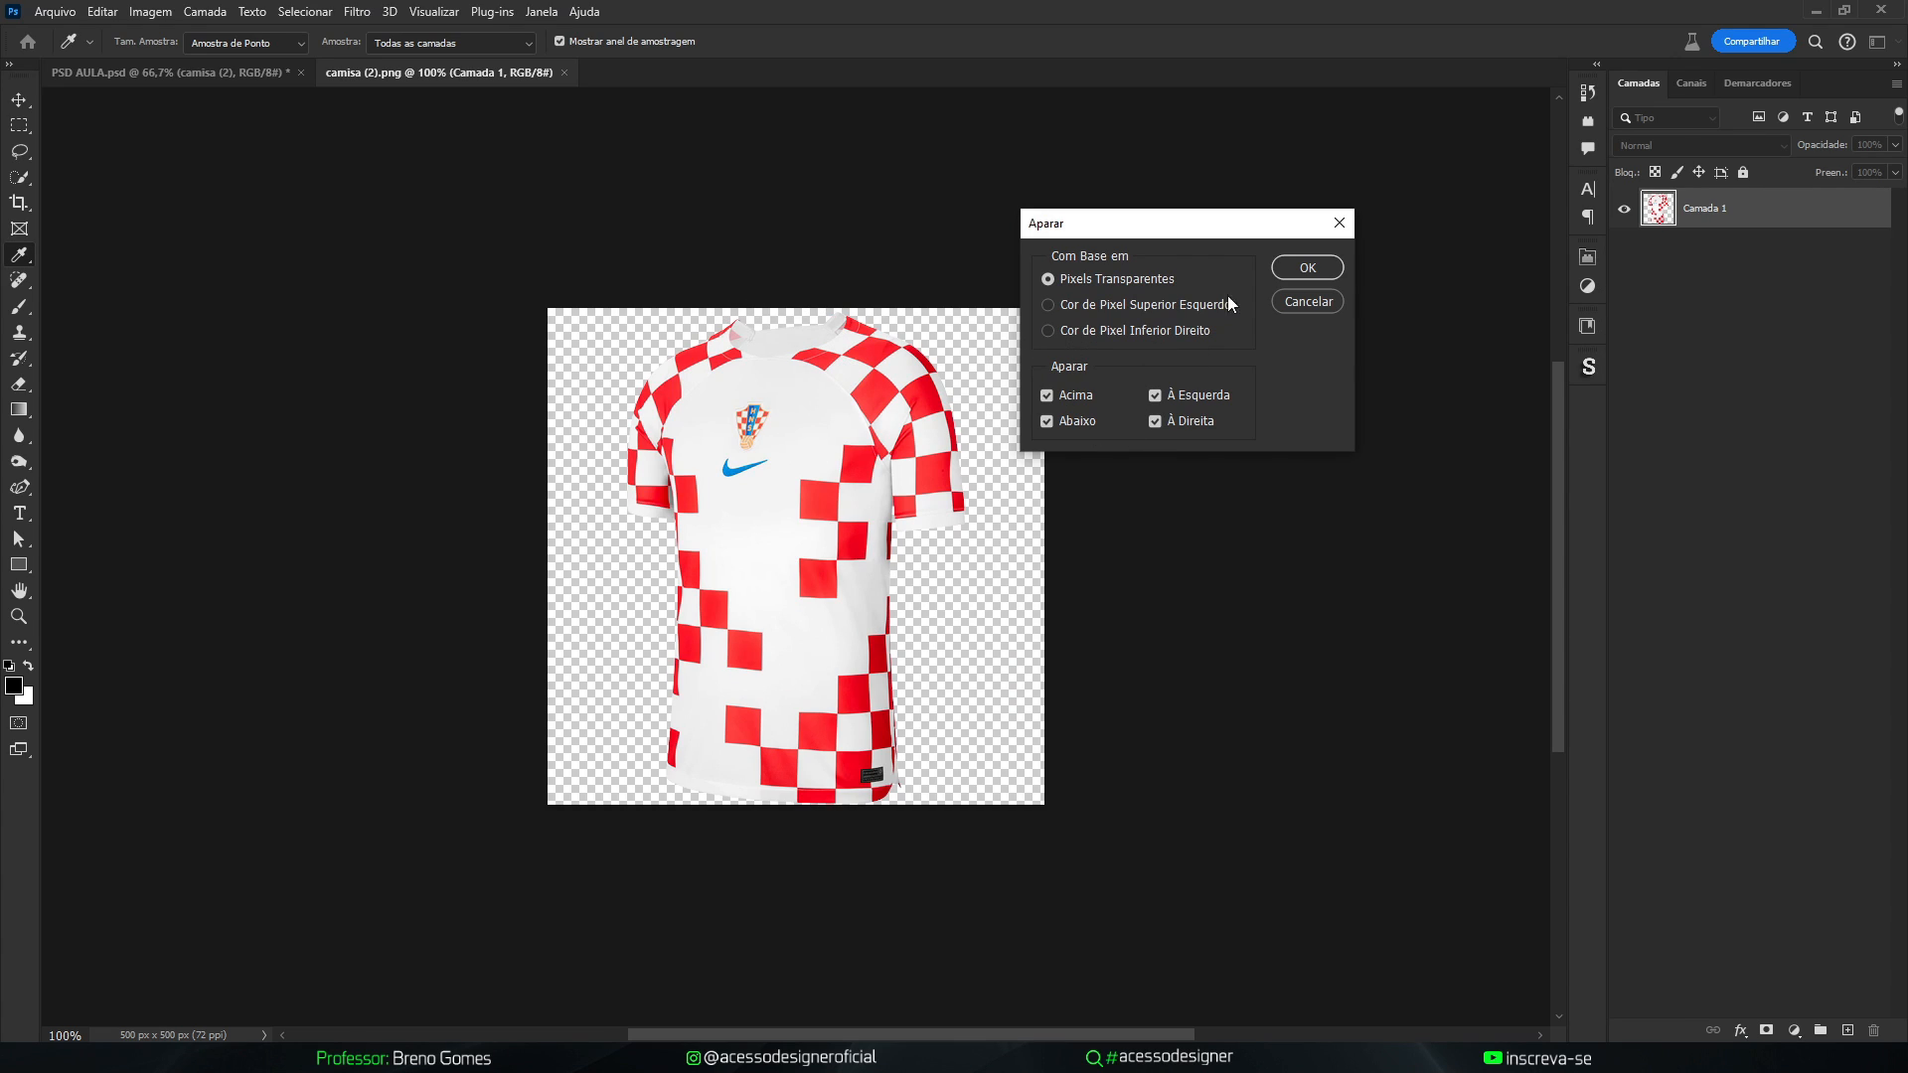
{"action": "left_click", "coordinate": [1308, 267]}
{"action": "key", "text": "v"}
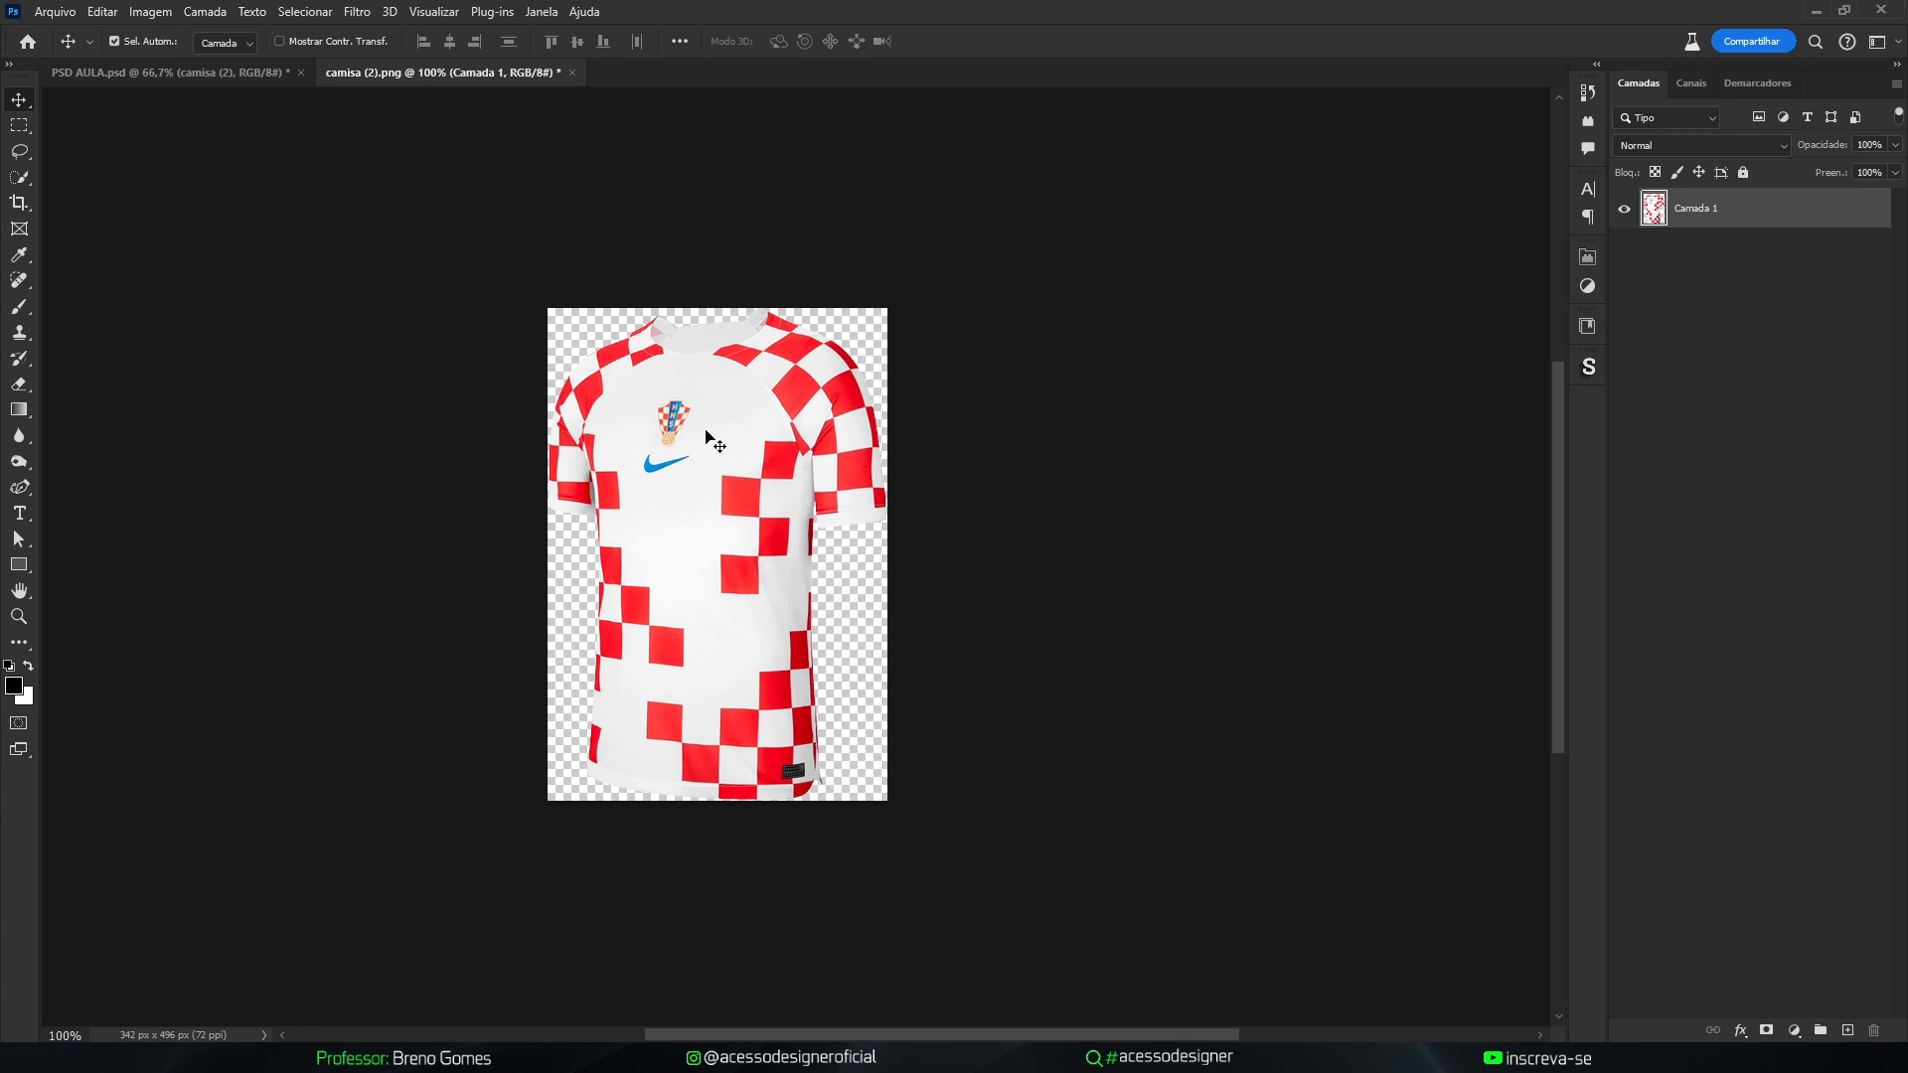
{"action": "key", "text": "ctrl+s"}
{"action": "key", "text": "ctrl+w"}
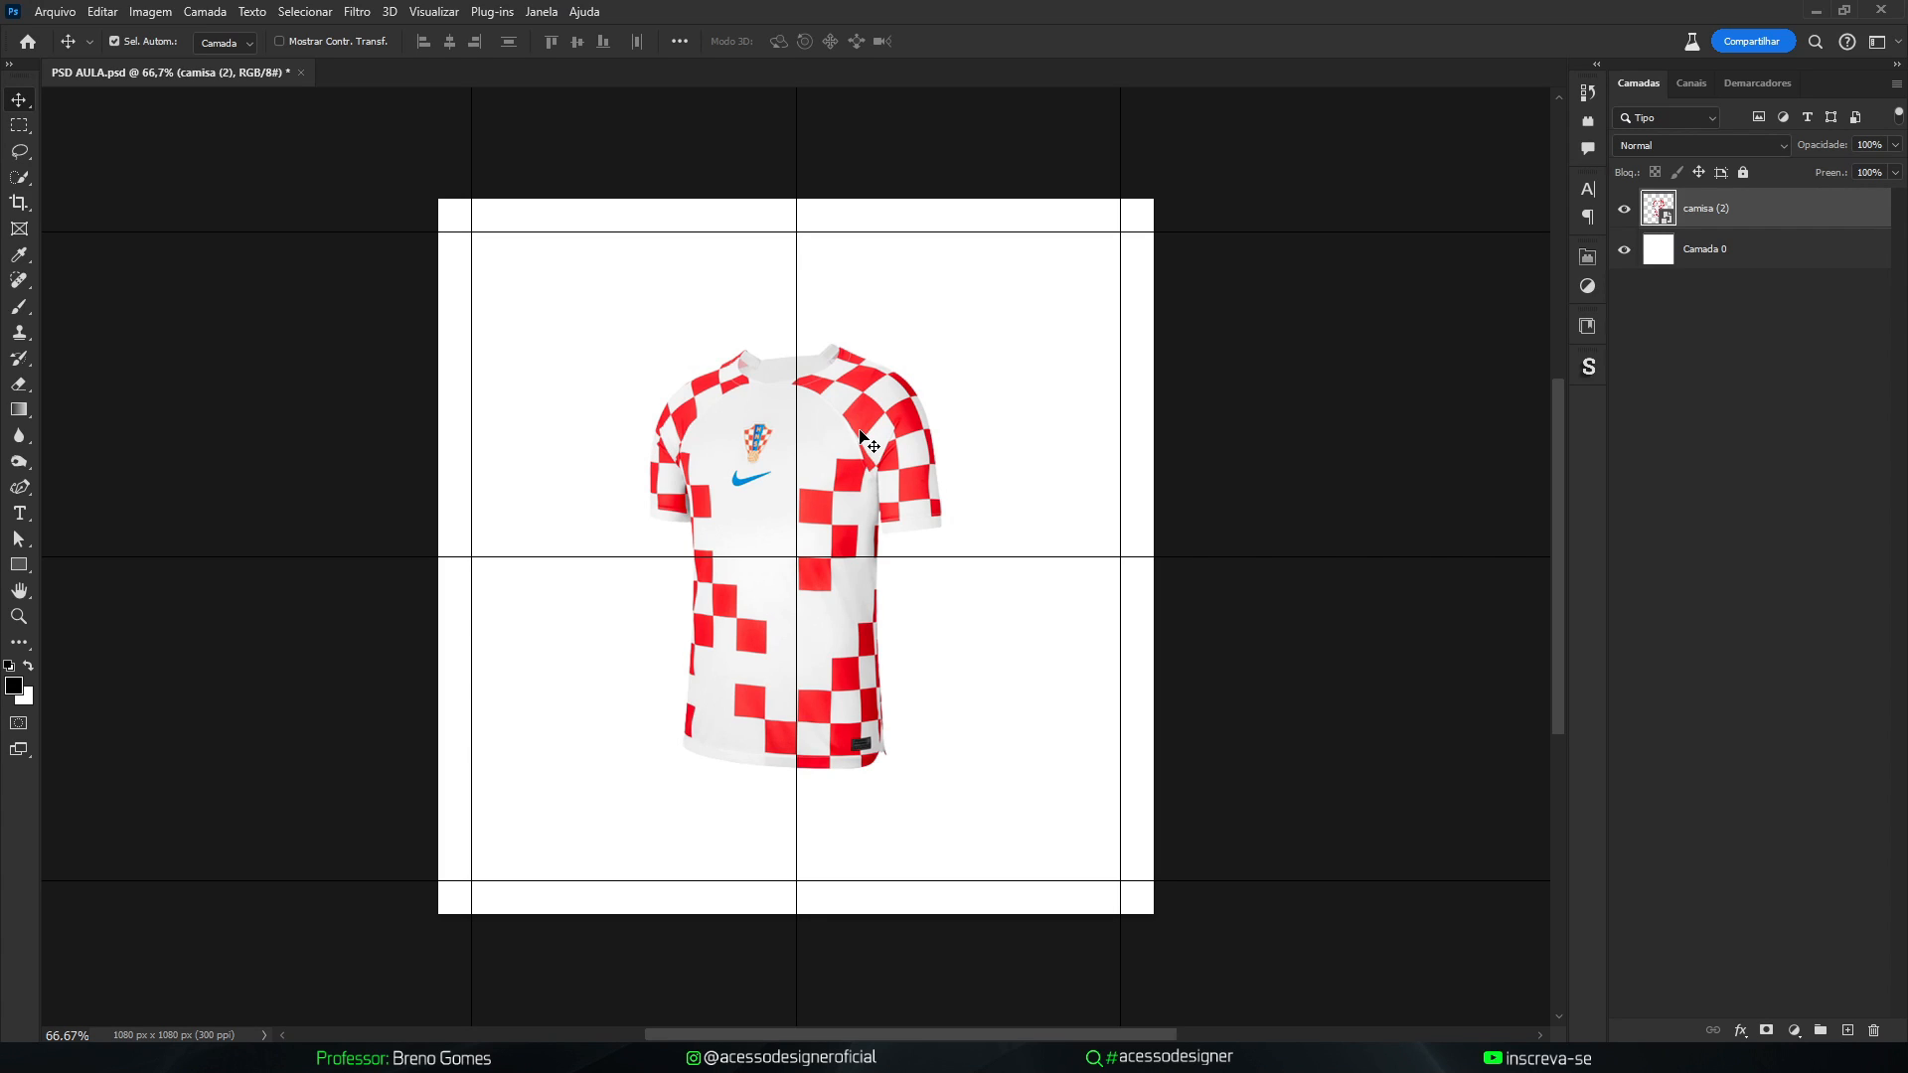
Move the shirt into the right half of the canvas and enlarge it slightly
{"action": "key", "text": "ctrl+t"}
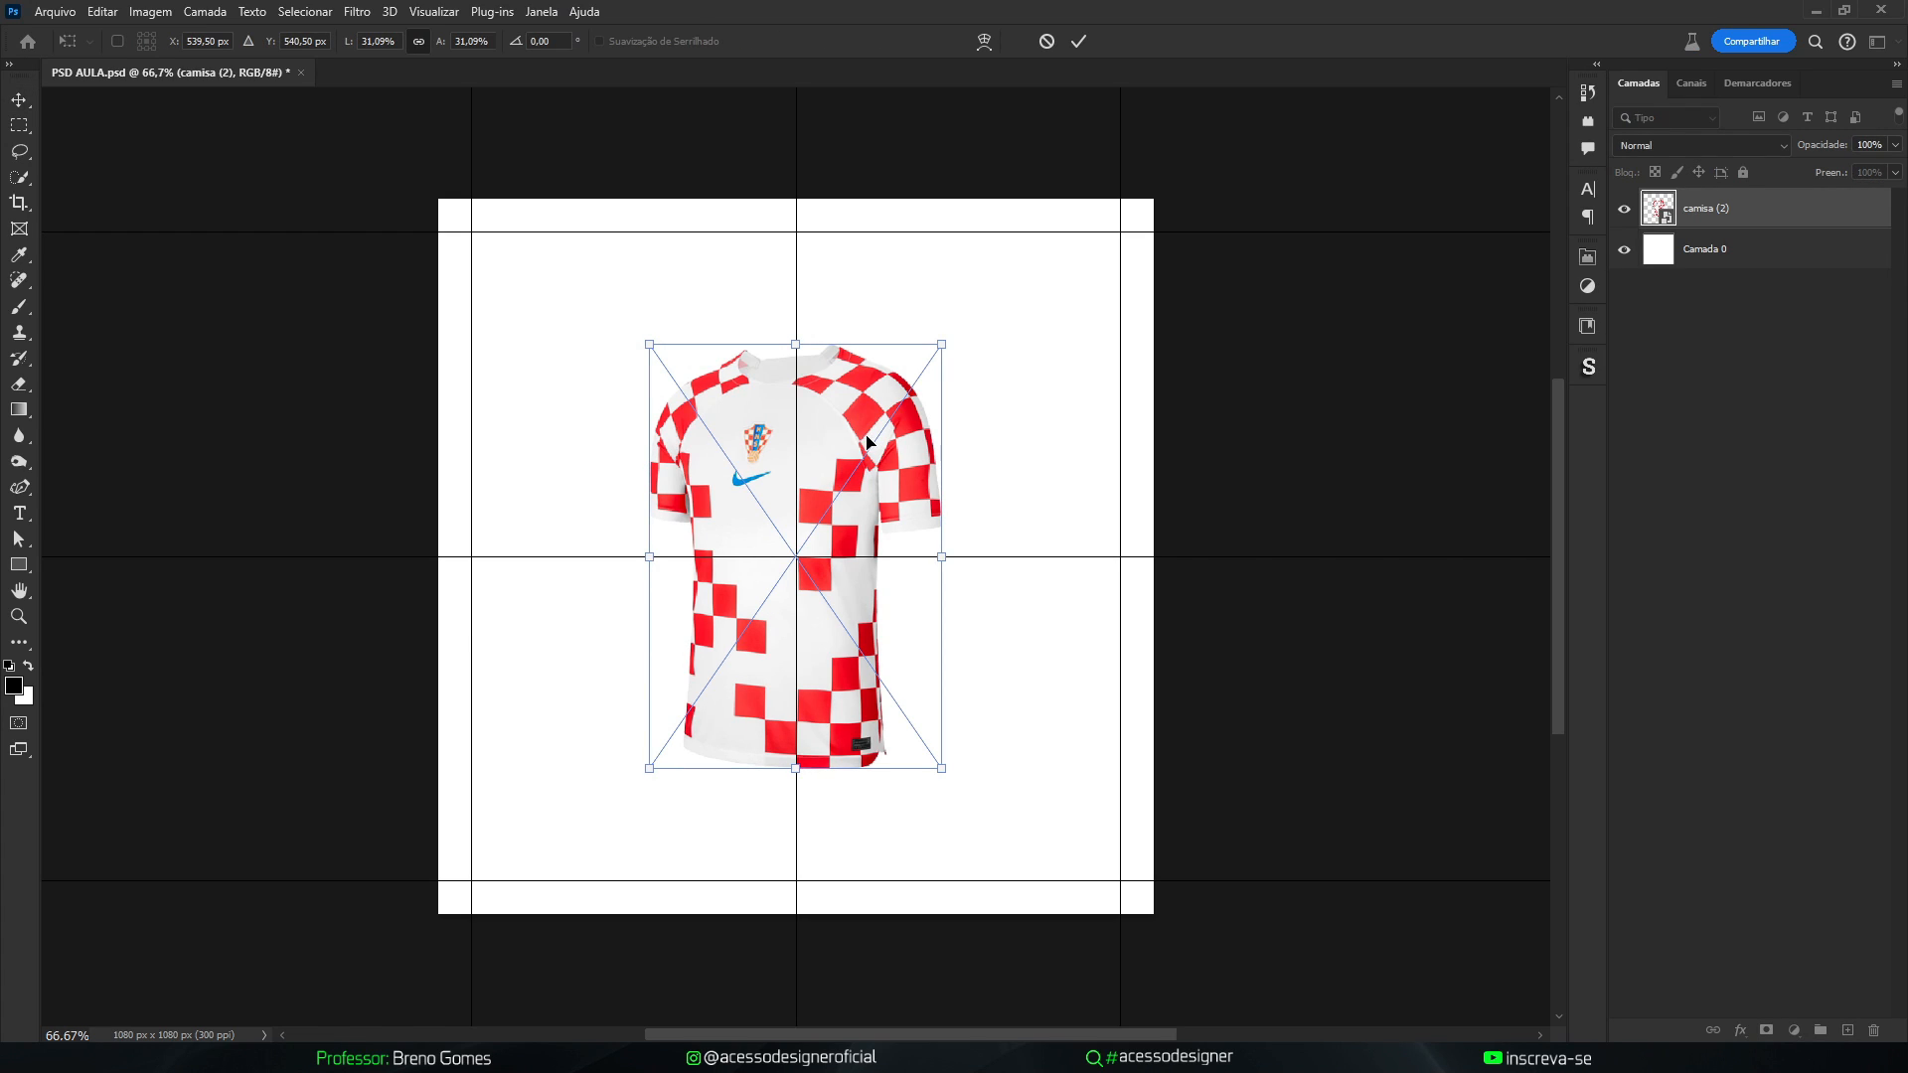
{"action": "left_click_drag", "start_coordinate": [863, 437], "coordinate": [1008, 443]}
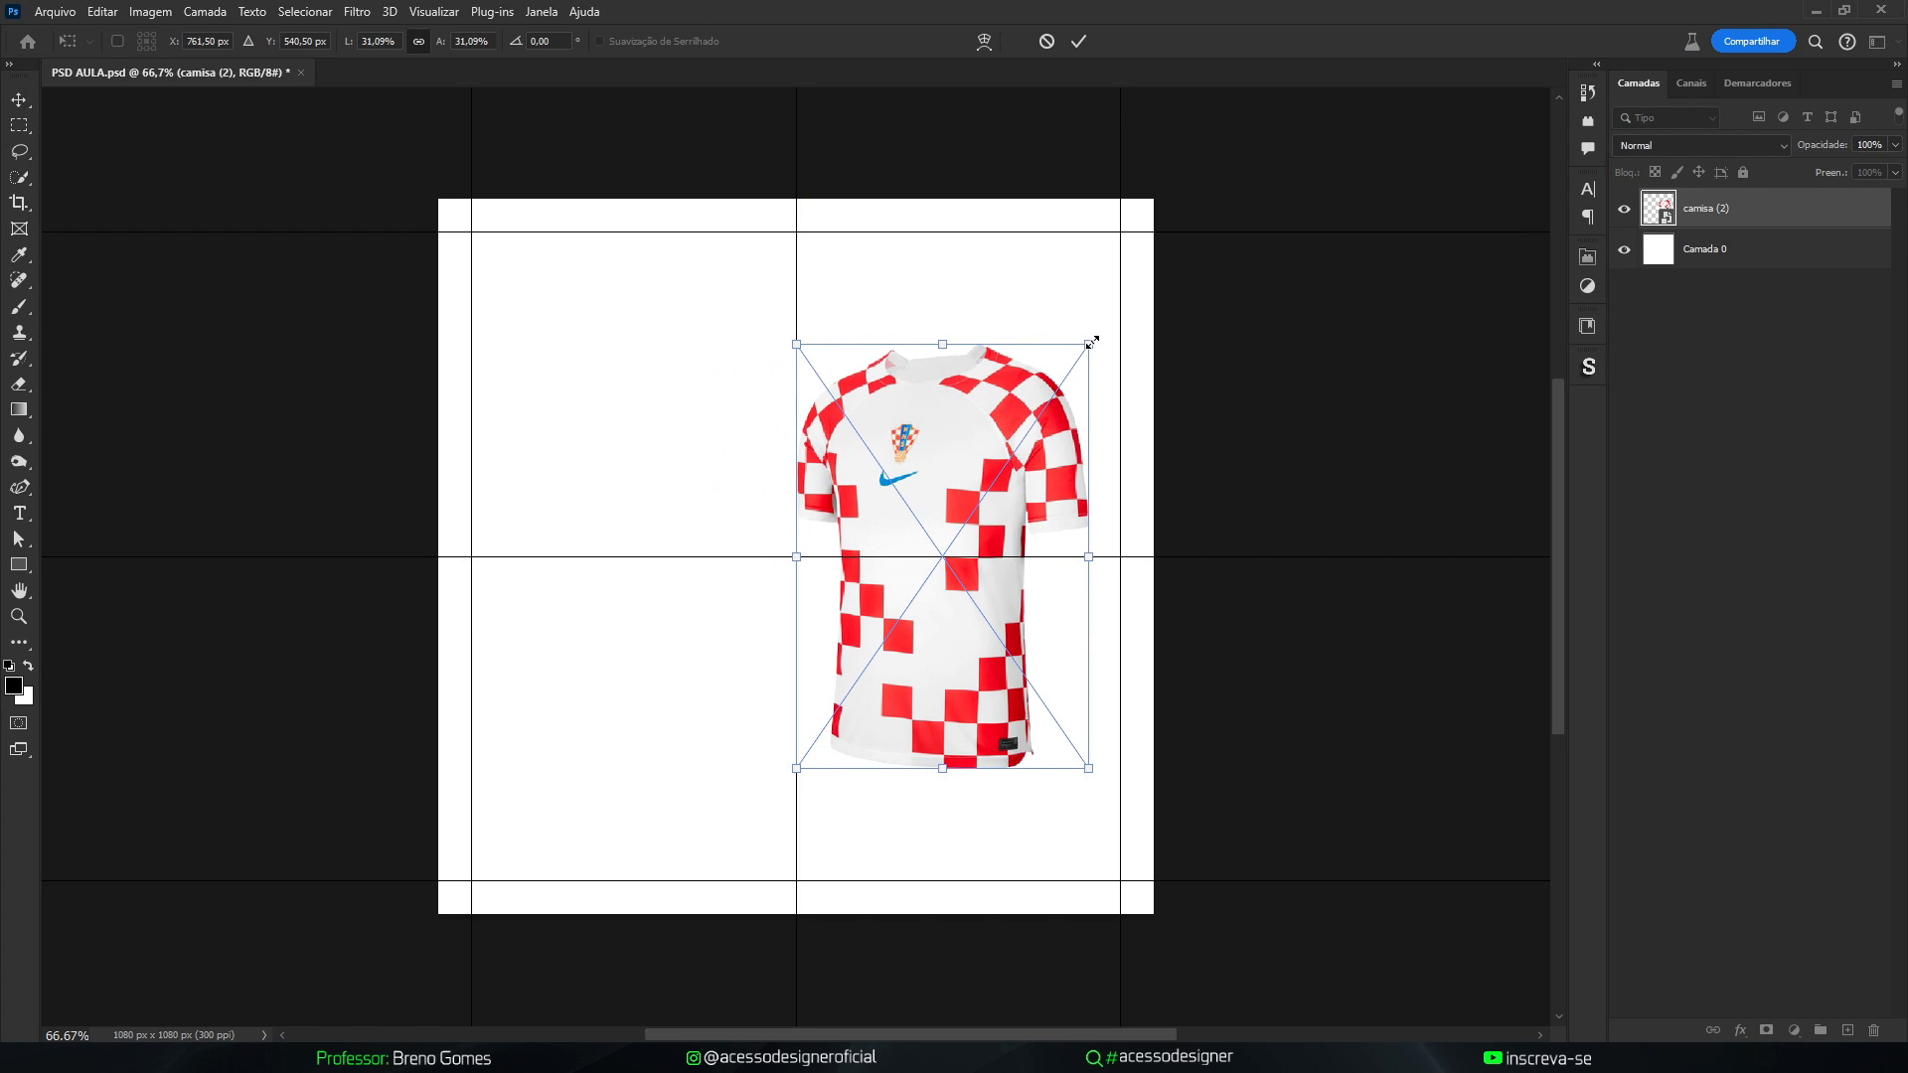
{"action": "left_click_drag", "start_coordinate": [1088, 344], "coordinate": [1108, 322]}
{"action": "key", "text": "Return"}
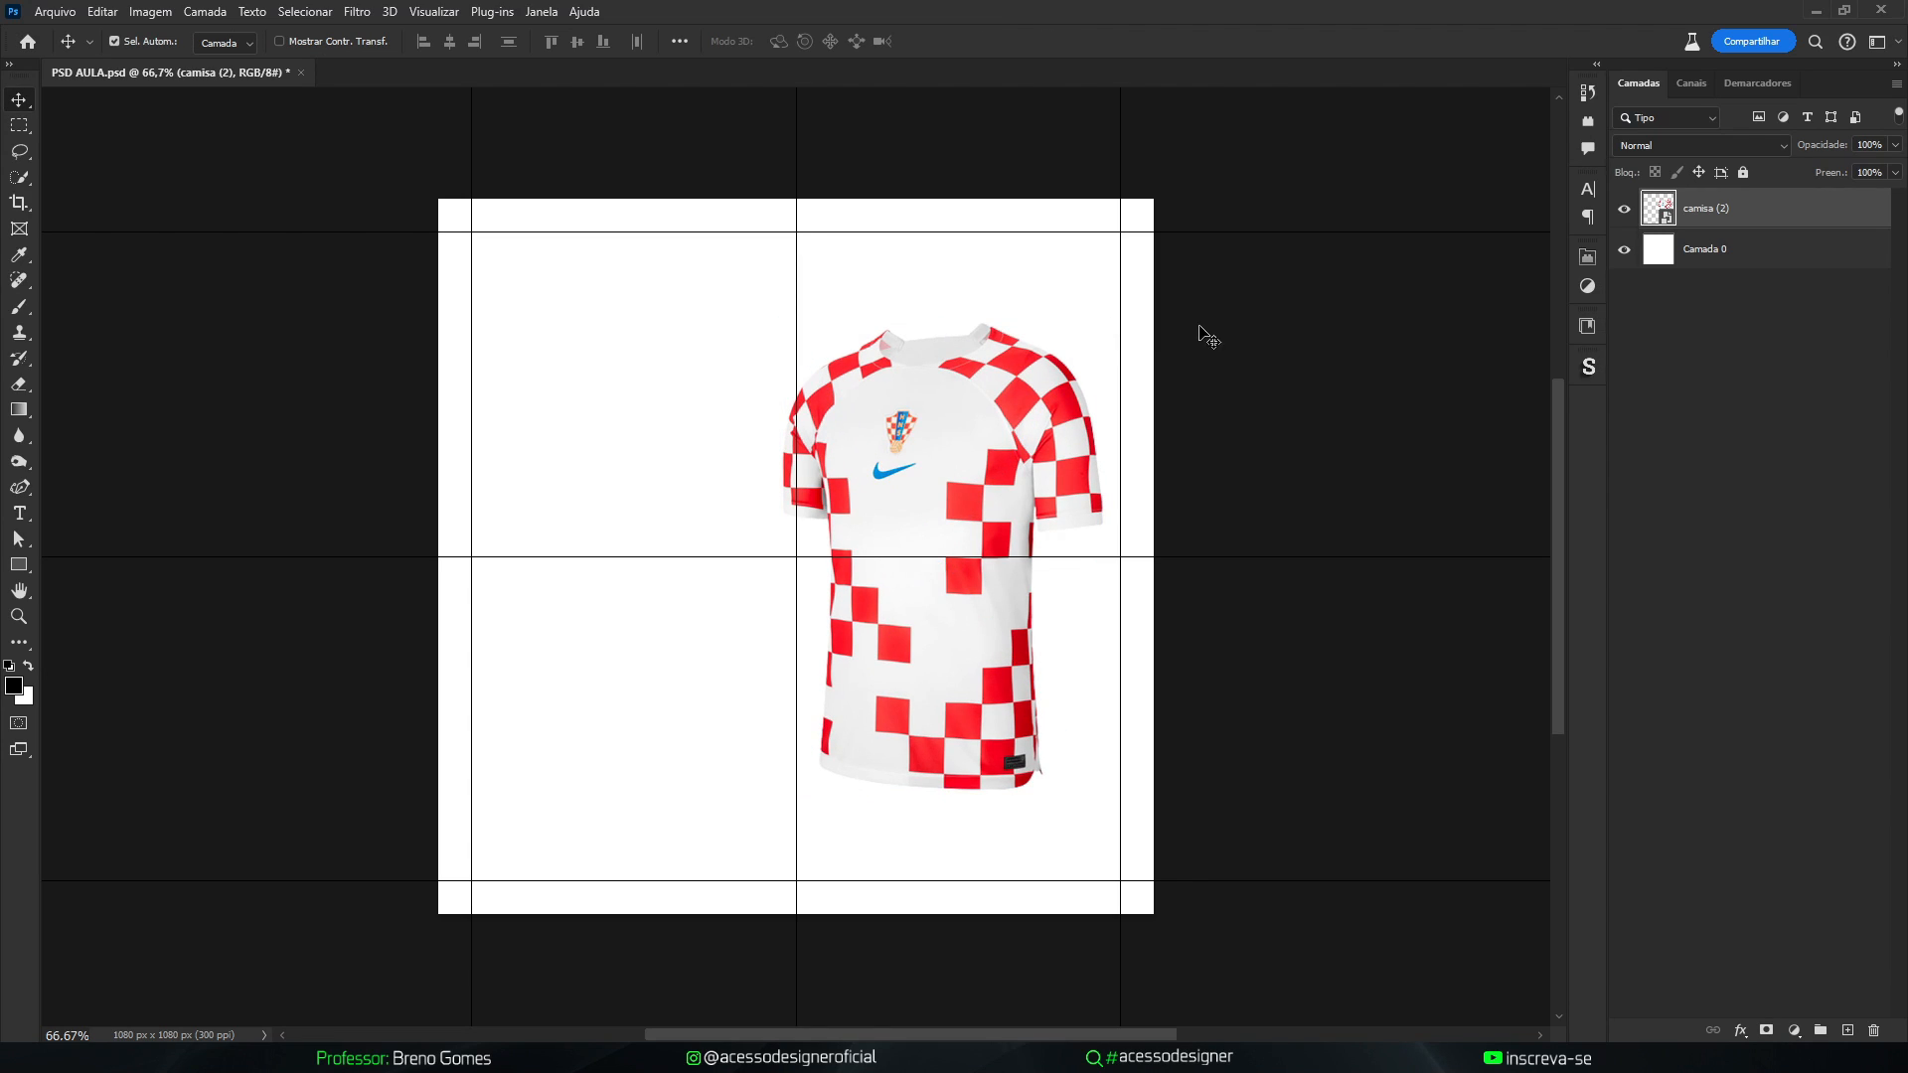
Add a solid colour fill layer beneath the shirt, sample the shirt's red for it and copy the hex code db1a2b
{"action": "left_click", "coordinate": [1731, 256]}
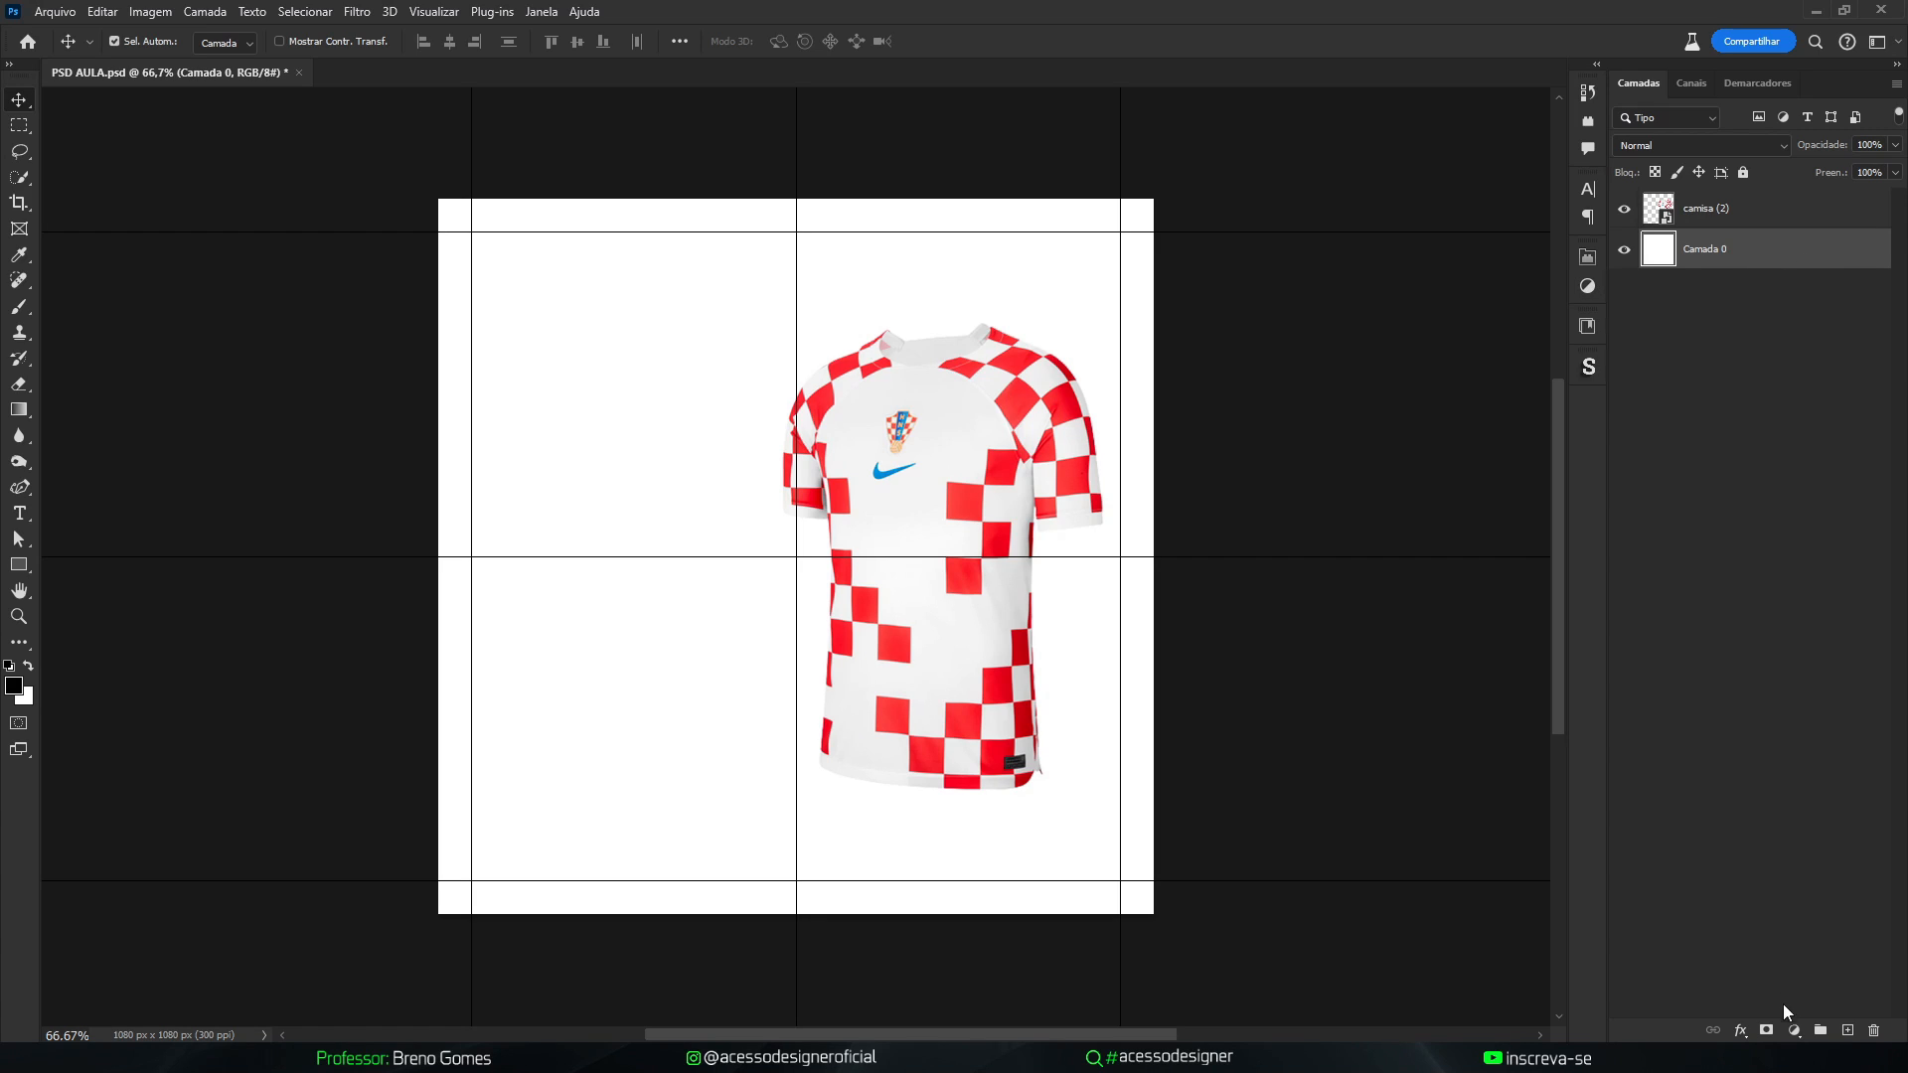
{"action": "left_click", "coordinate": [1792, 1028]}
{"action": "left_click", "coordinate": [1755, 255]}
{"action": "left_click", "coordinate": [1793, 1031]}
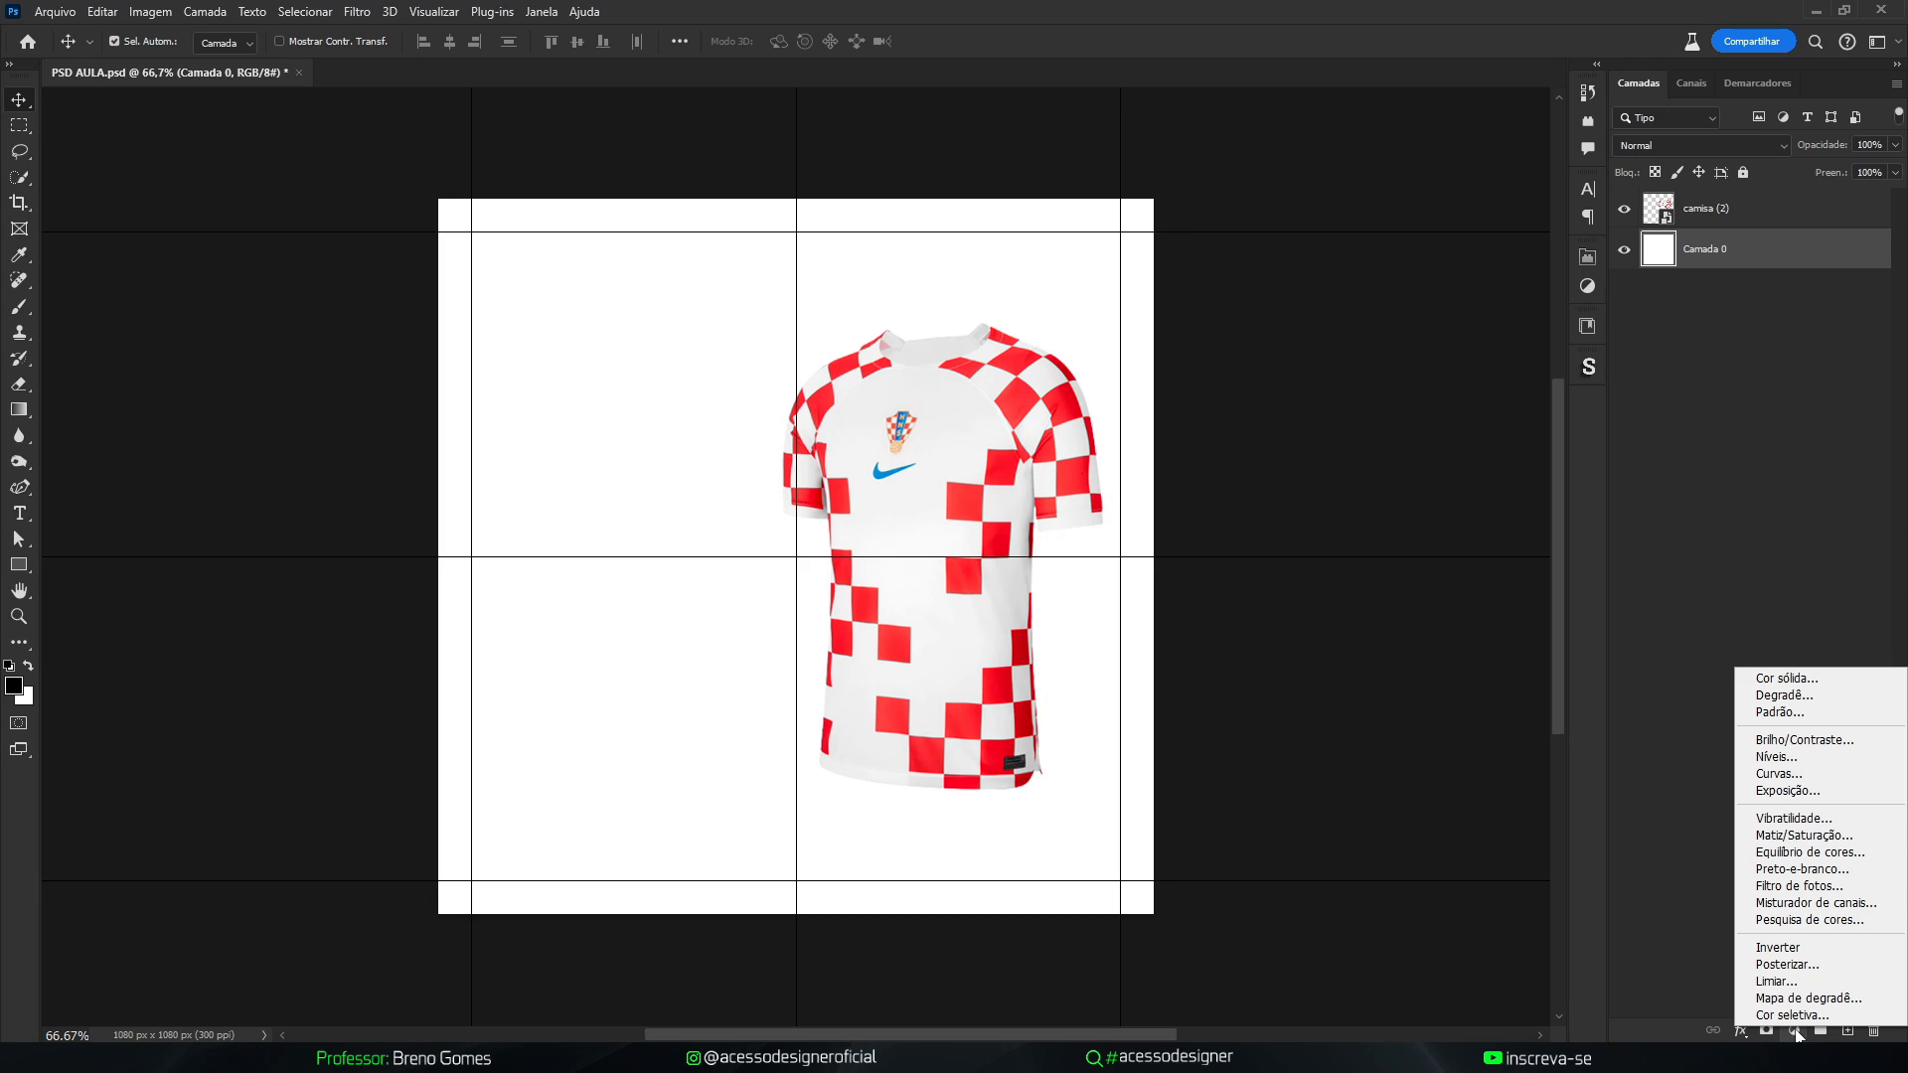
{"action": "left_click", "coordinate": [1786, 679]}
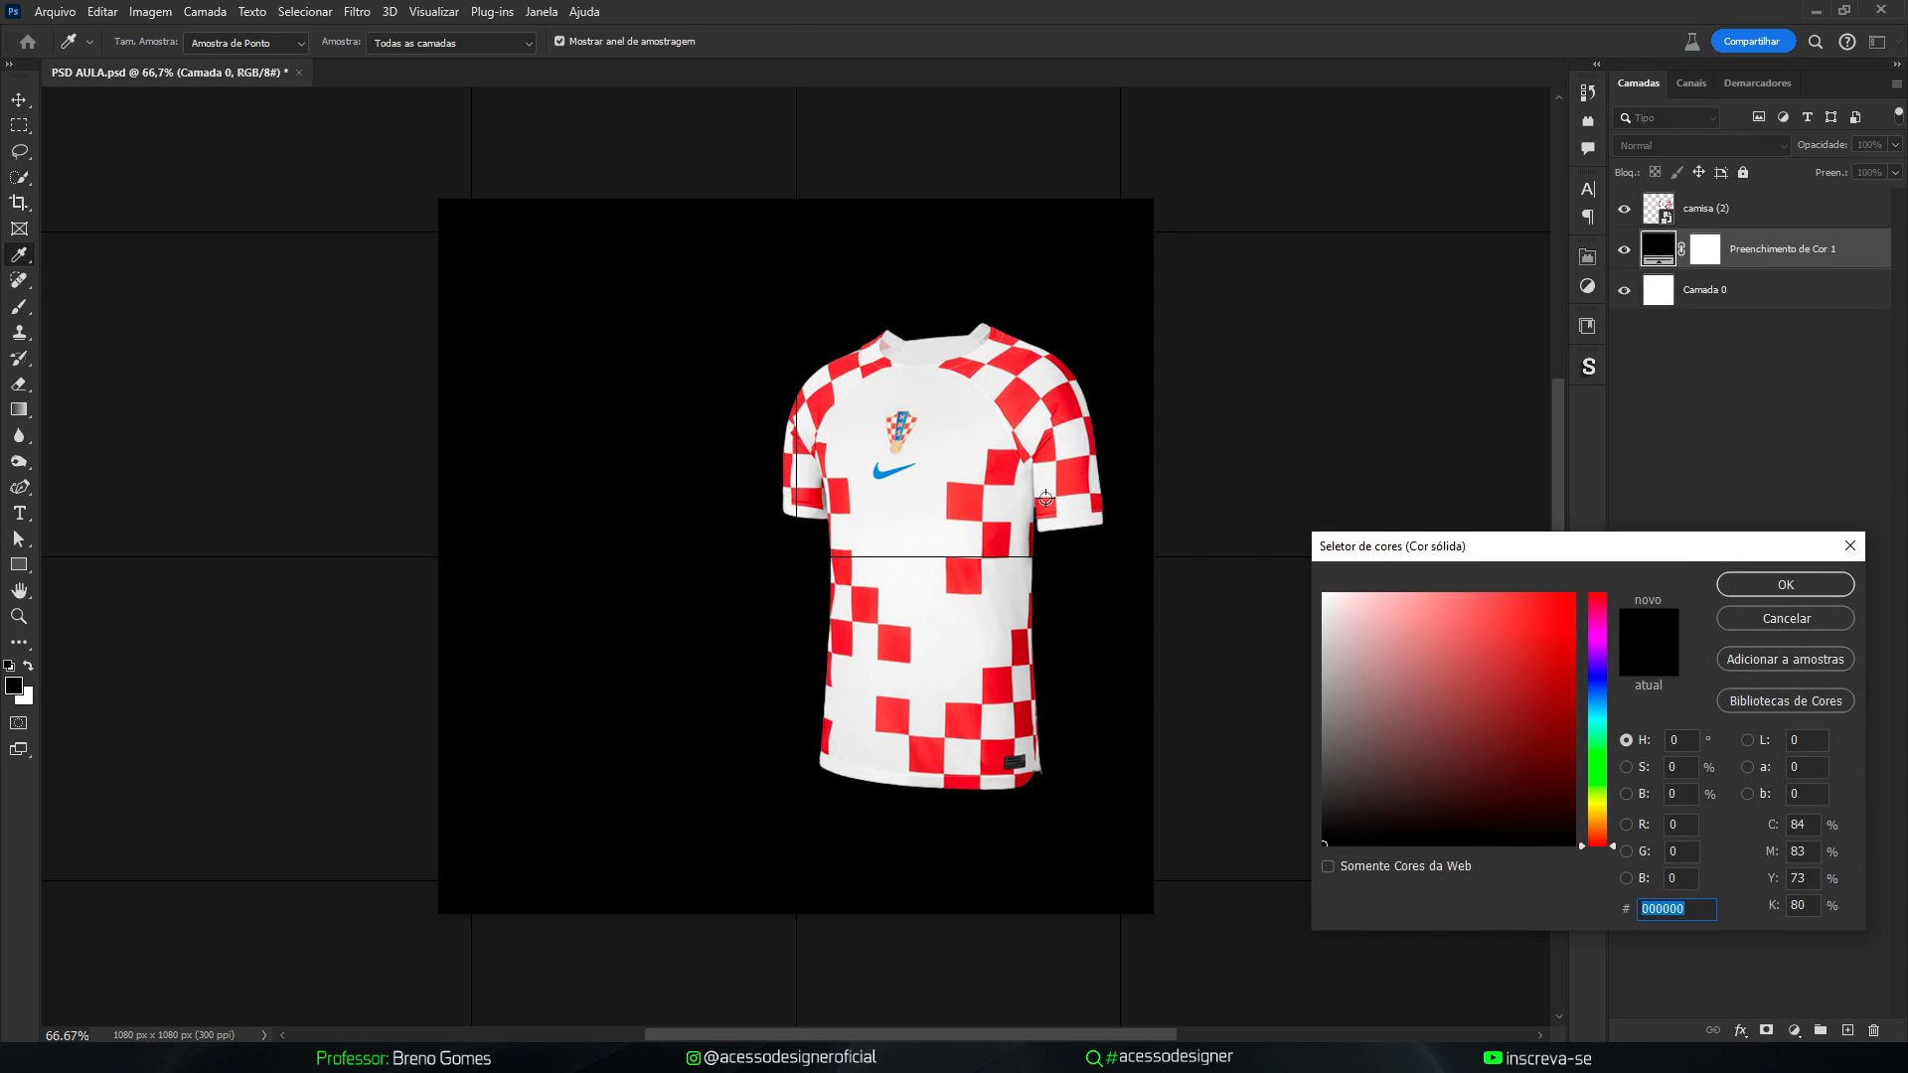
{"action": "left_click", "coordinate": [1010, 460]}
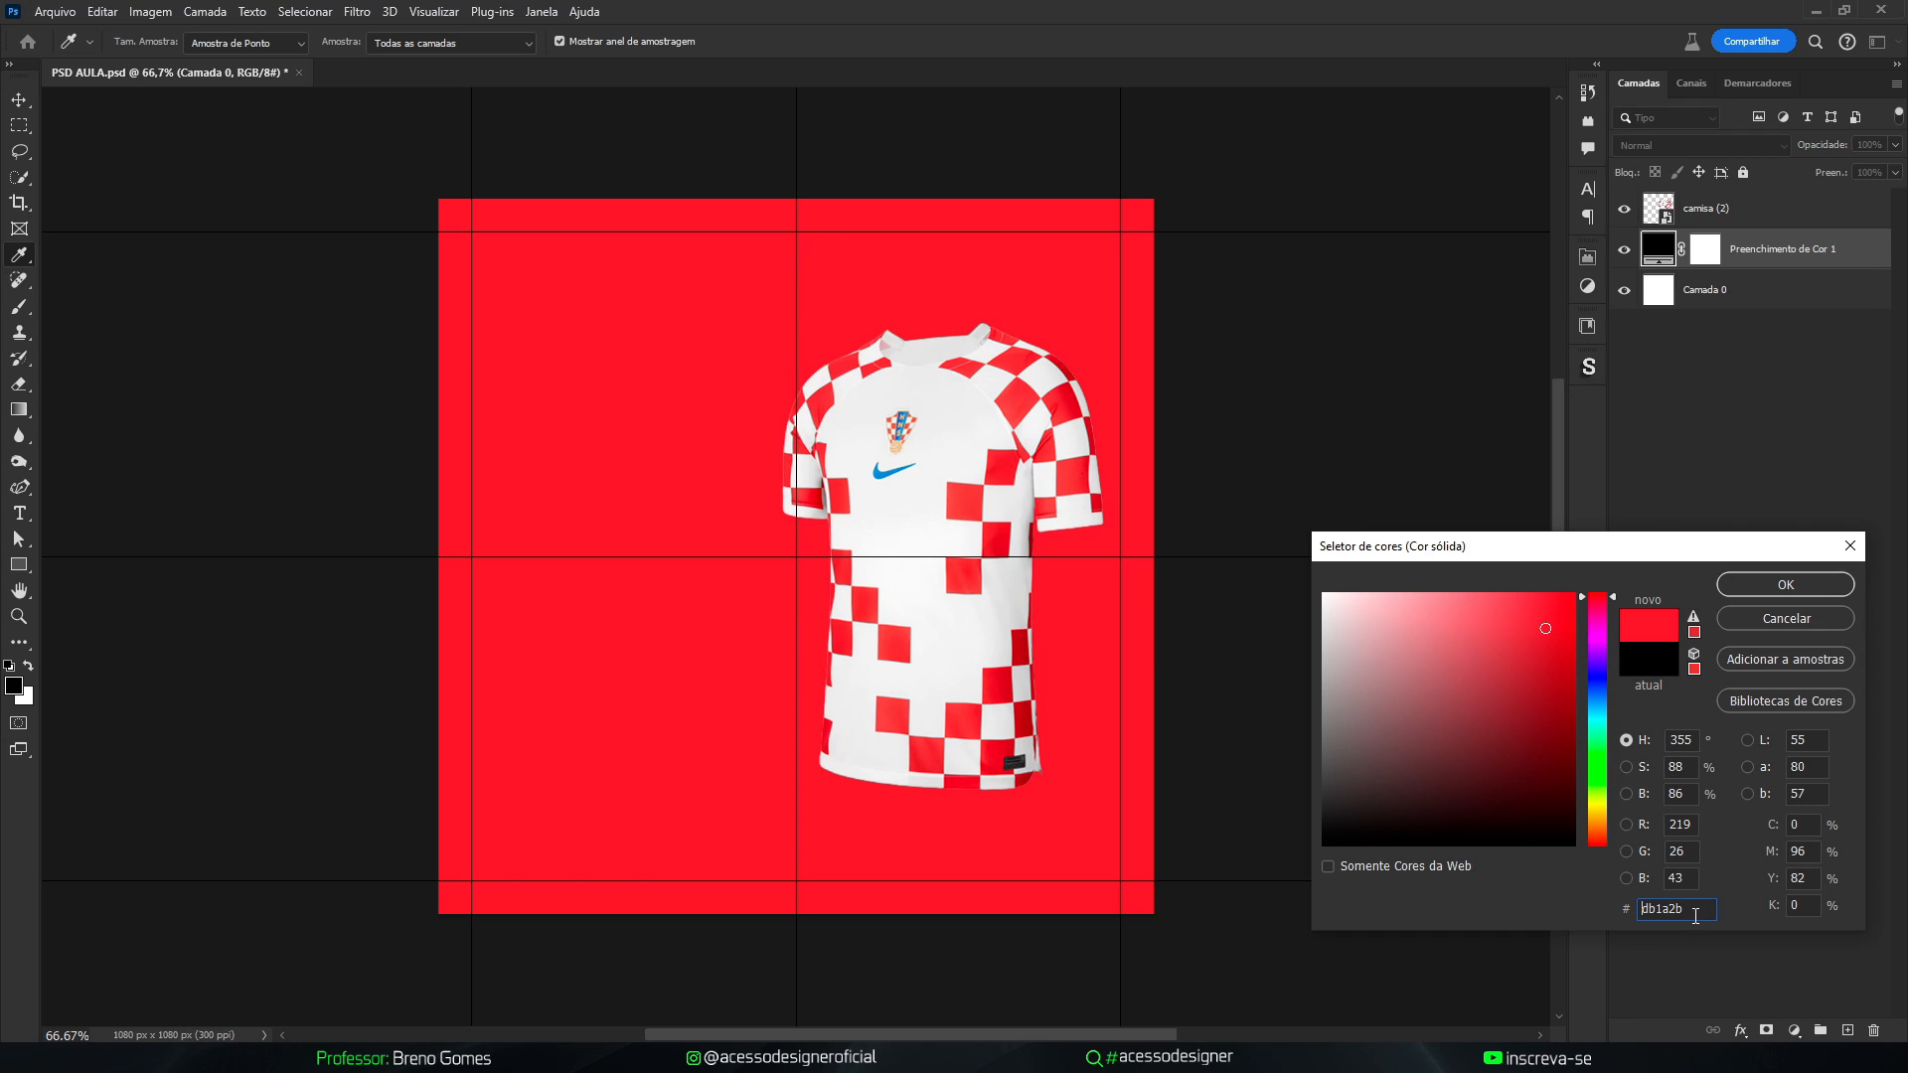
{"action": "left_click_drag", "start_coordinate": [1696, 910], "coordinate": [1598, 910]}
{"action": "left_click_drag", "start_coordinate": [1687, 911], "coordinate": [1609, 907]}
Darken the fill colour to 5f0008 and delete the white Camada 0 layer
{"action": "left_click_drag", "start_coordinate": [1545, 628], "coordinate": [1576, 753]}
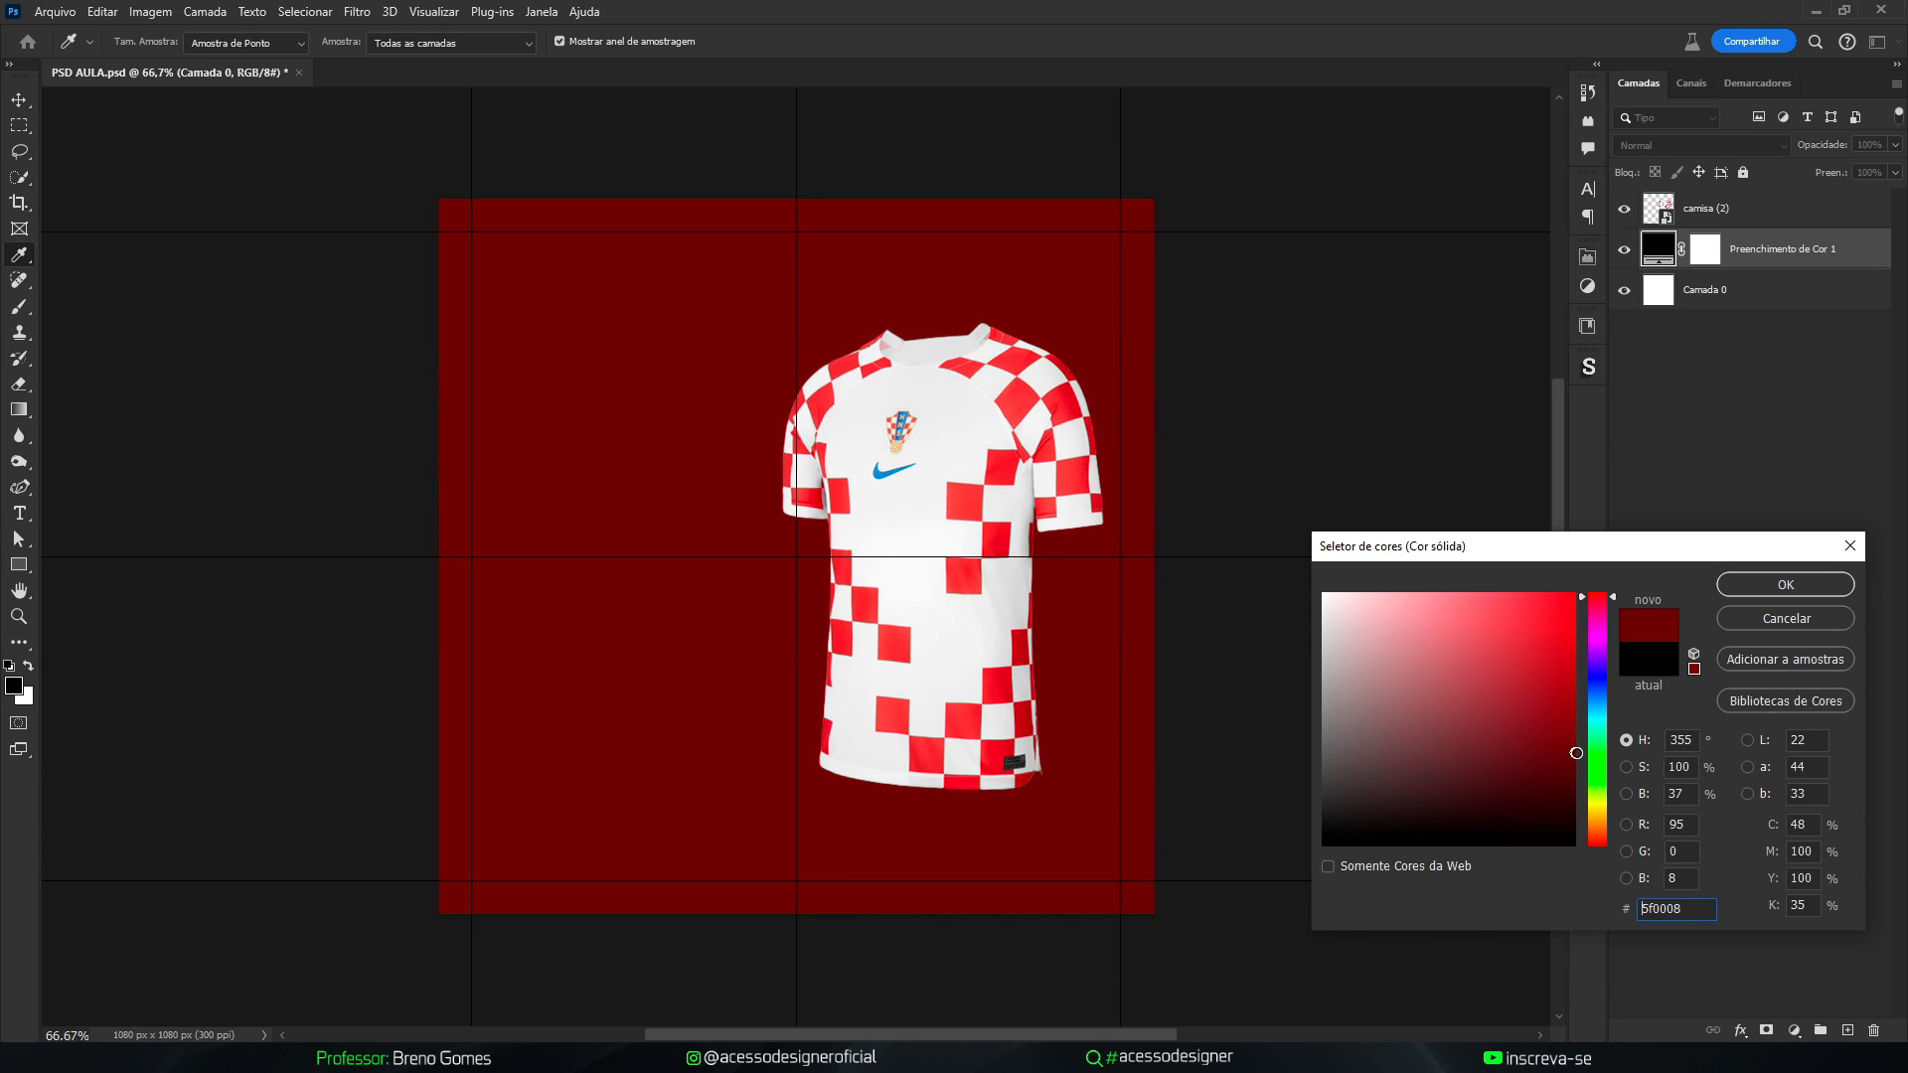
{"action": "left_click", "coordinate": [1784, 585]}
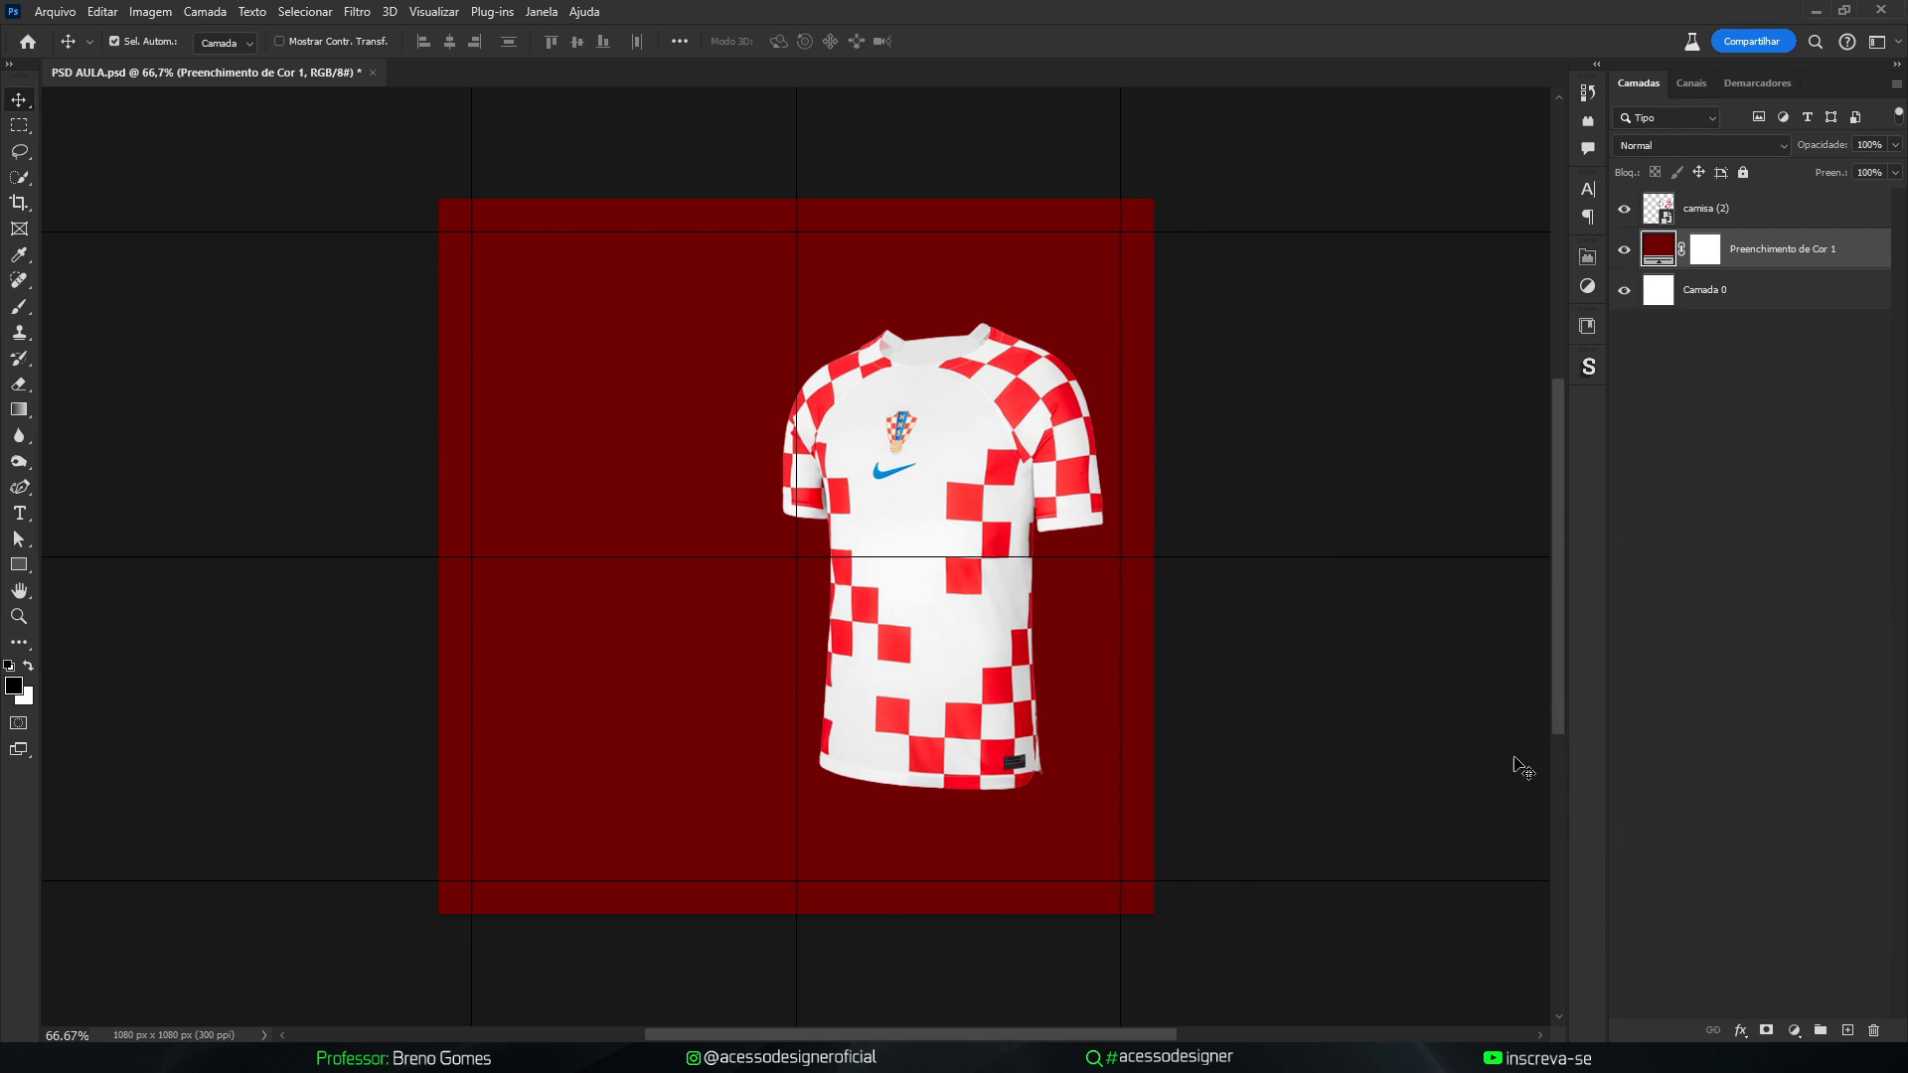
{"action": "left_click", "coordinate": [1747, 311]}
{"action": "key", "text": "Delete"}
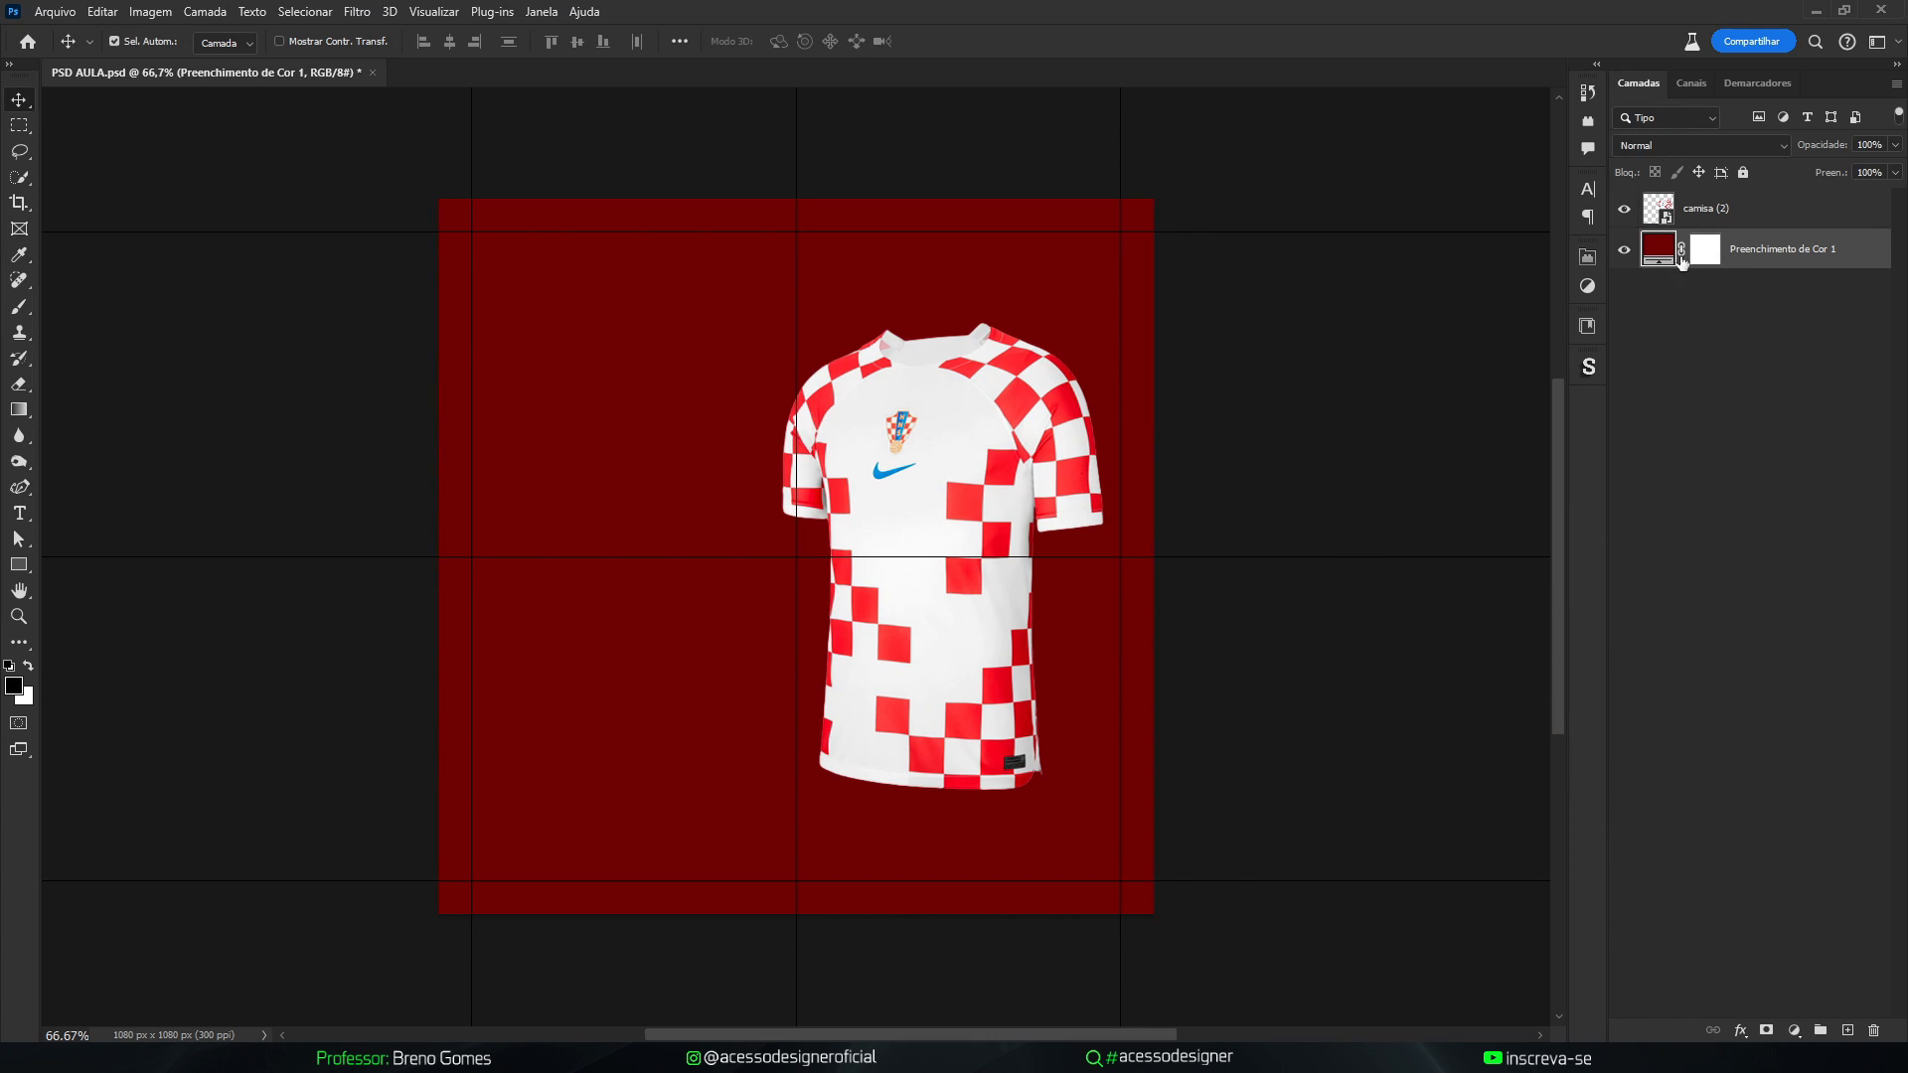
Create an empty layer between the fill and the shirt and set a soft brush of about 1063 px
{"action": "left_click", "coordinate": [1845, 1031]}
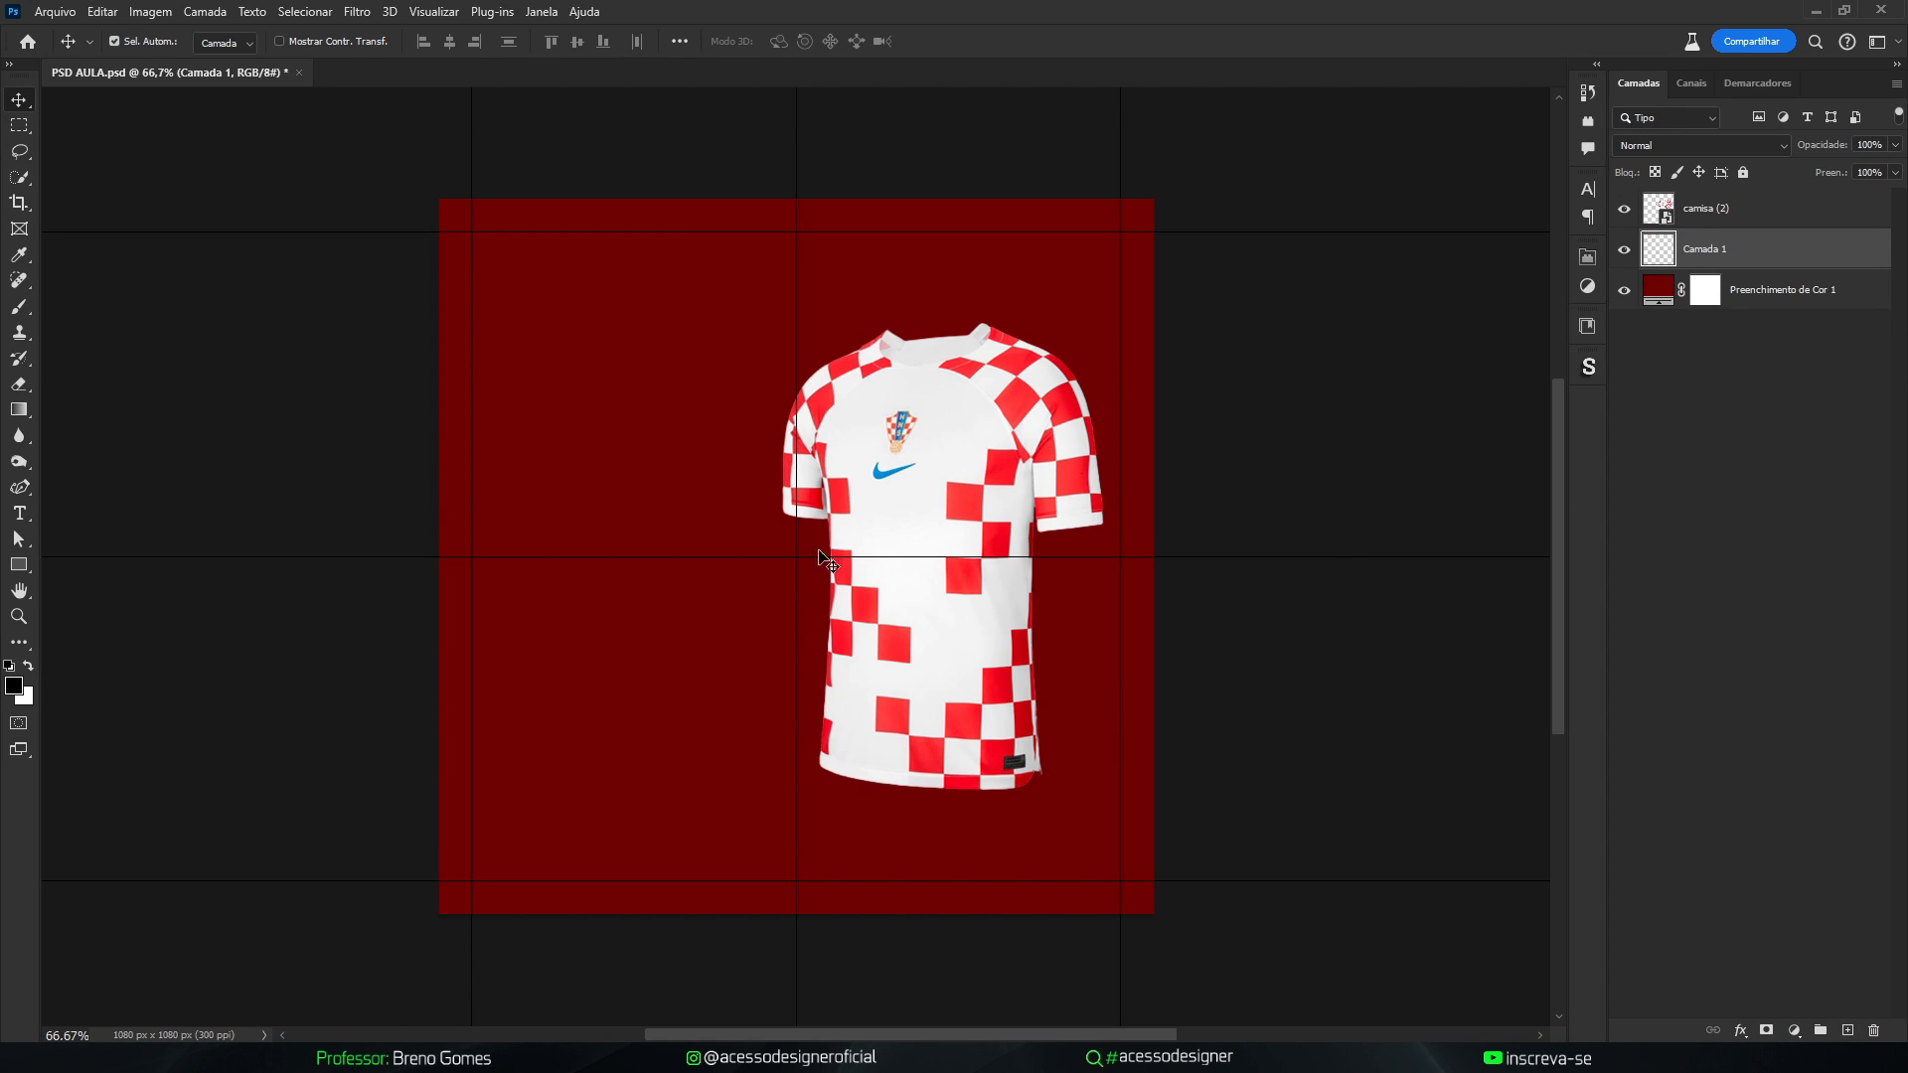
{"action": "key", "text": "b"}
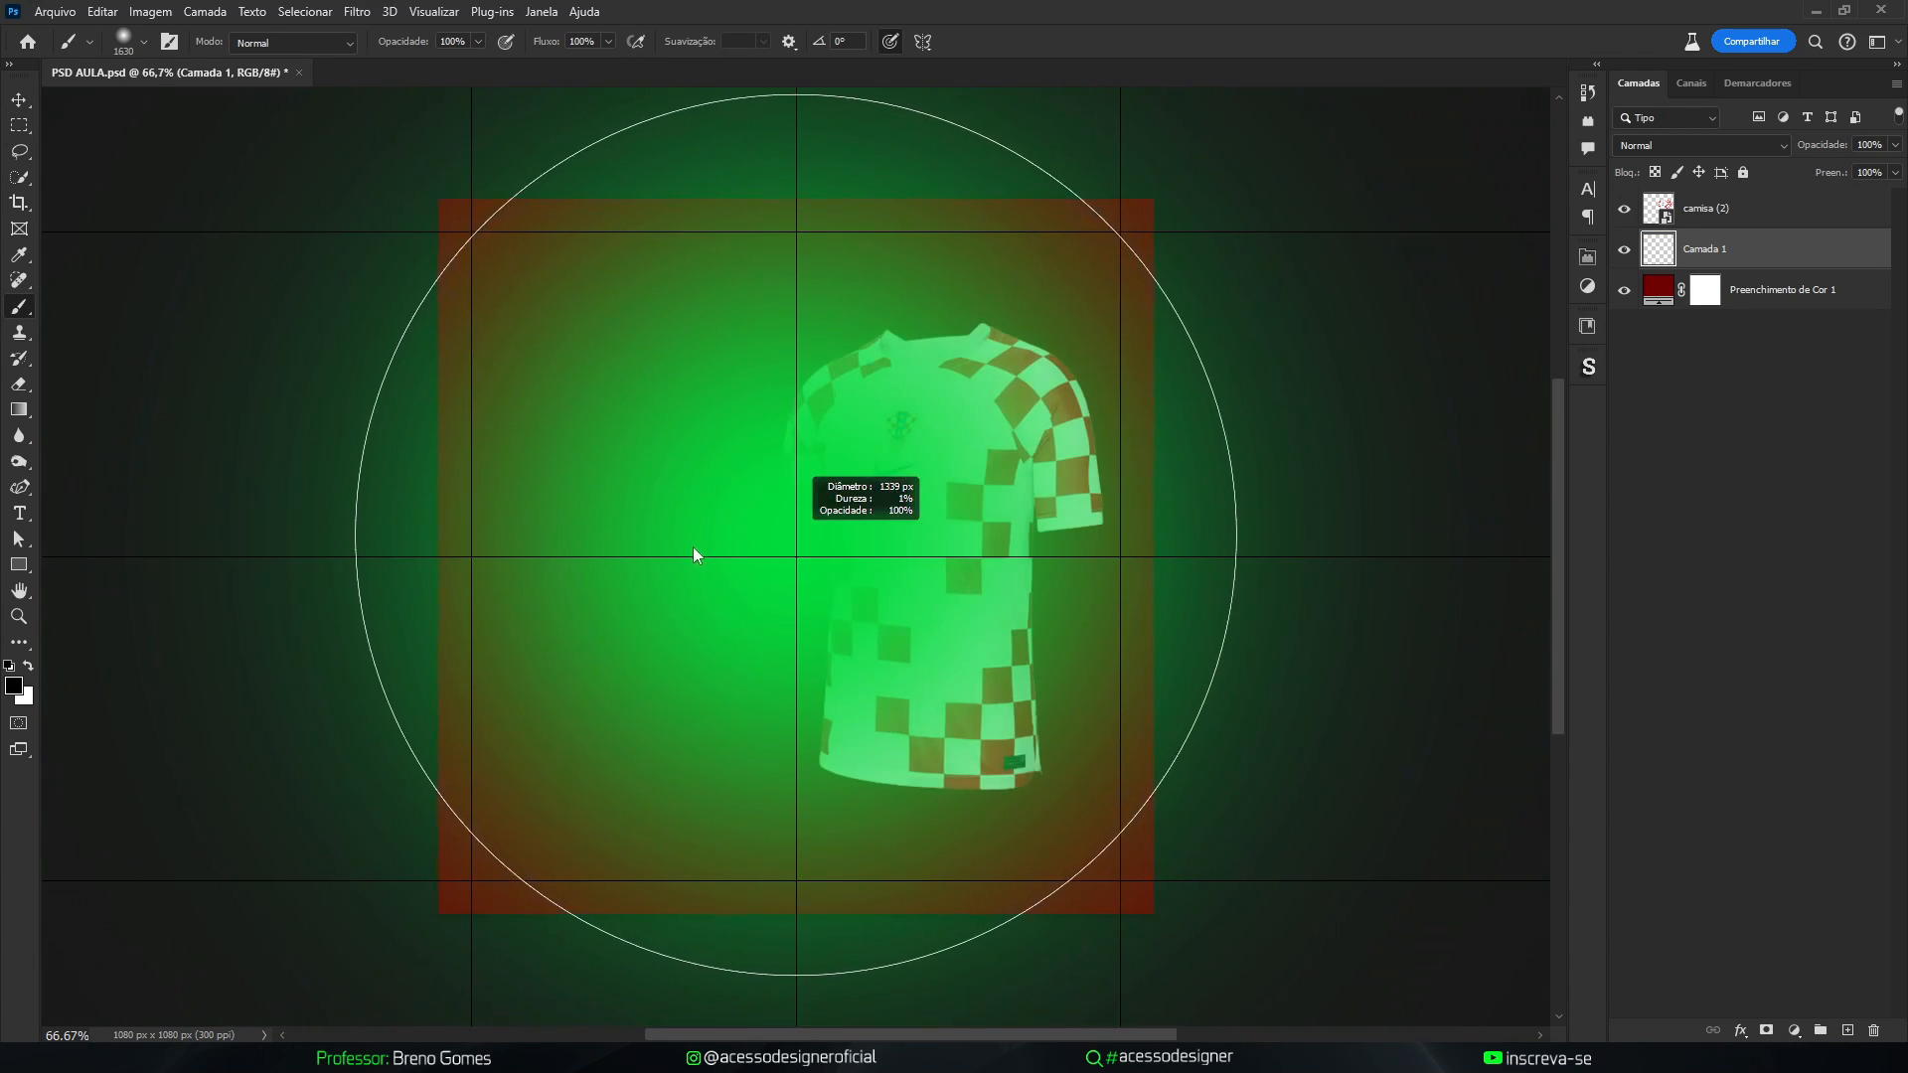
{"action": "mouse_move", "coordinate": [694, 546]}
{"action": "left_mouse_down"}
{"action": "mouse_move", "coordinate": [600, 551]}
{"action": "mouse_move", "coordinate": [676, 550]}
{"action": "left_mouse_up"}
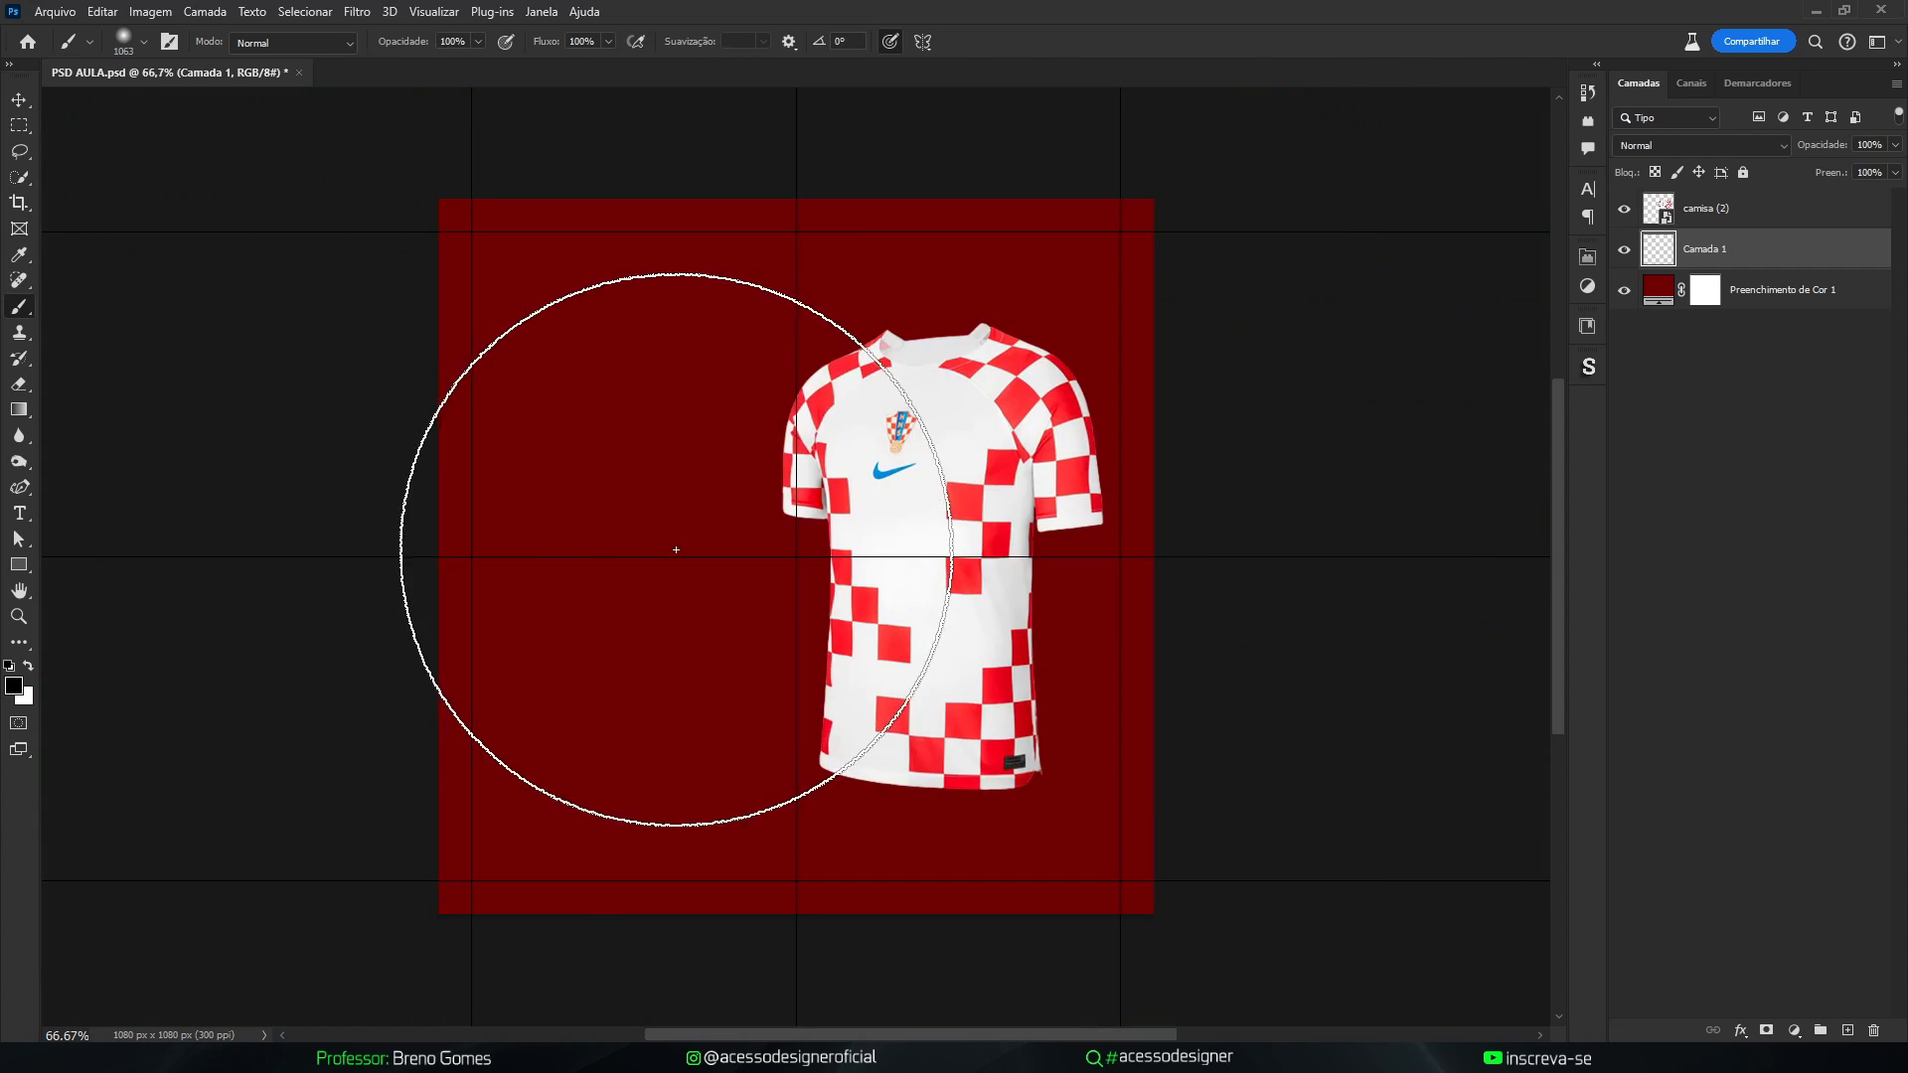
Try painting a large soft black spot at the centre of the canvas and undo it
{"action": "mouse_move", "coordinate": [809, 546]}
{"action": "left_mouse_down"}
{"action": "mouse_move", "coordinate": [915, 551]}
{"action": "mouse_move", "coordinate": [755, 558]}
{"action": "mouse_move", "coordinate": [933, 563]}
{"action": "mouse_move", "coordinate": [803, 570]}
{"action": "mouse_move", "coordinate": [801, 599]}
{"action": "left_mouse_up"}
{"action": "mouse_move", "coordinate": [801, 497]}
{"action": "left_mouse_down"}
{"action": "mouse_move", "coordinate": [814, 292]}
{"action": "mouse_move", "coordinate": [921, 343]}
{"action": "mouse_move", "coordinate": [812, 425]}
{"action": "mouse_move", "coordinate": [855, 439]}
{"action": "mouse_move", "coordinate": [636, 494]}
{"action": "mouse_move", "coordinate": [818, 499]}
{"action": "mouse_move", "coordinate": [716, 510]}
{"action": "mouse_move", "coordinate": [759, 505]}
{"action": "left_mouse_up"}
{"action": "left_click", "coordinate": [796, 559]}
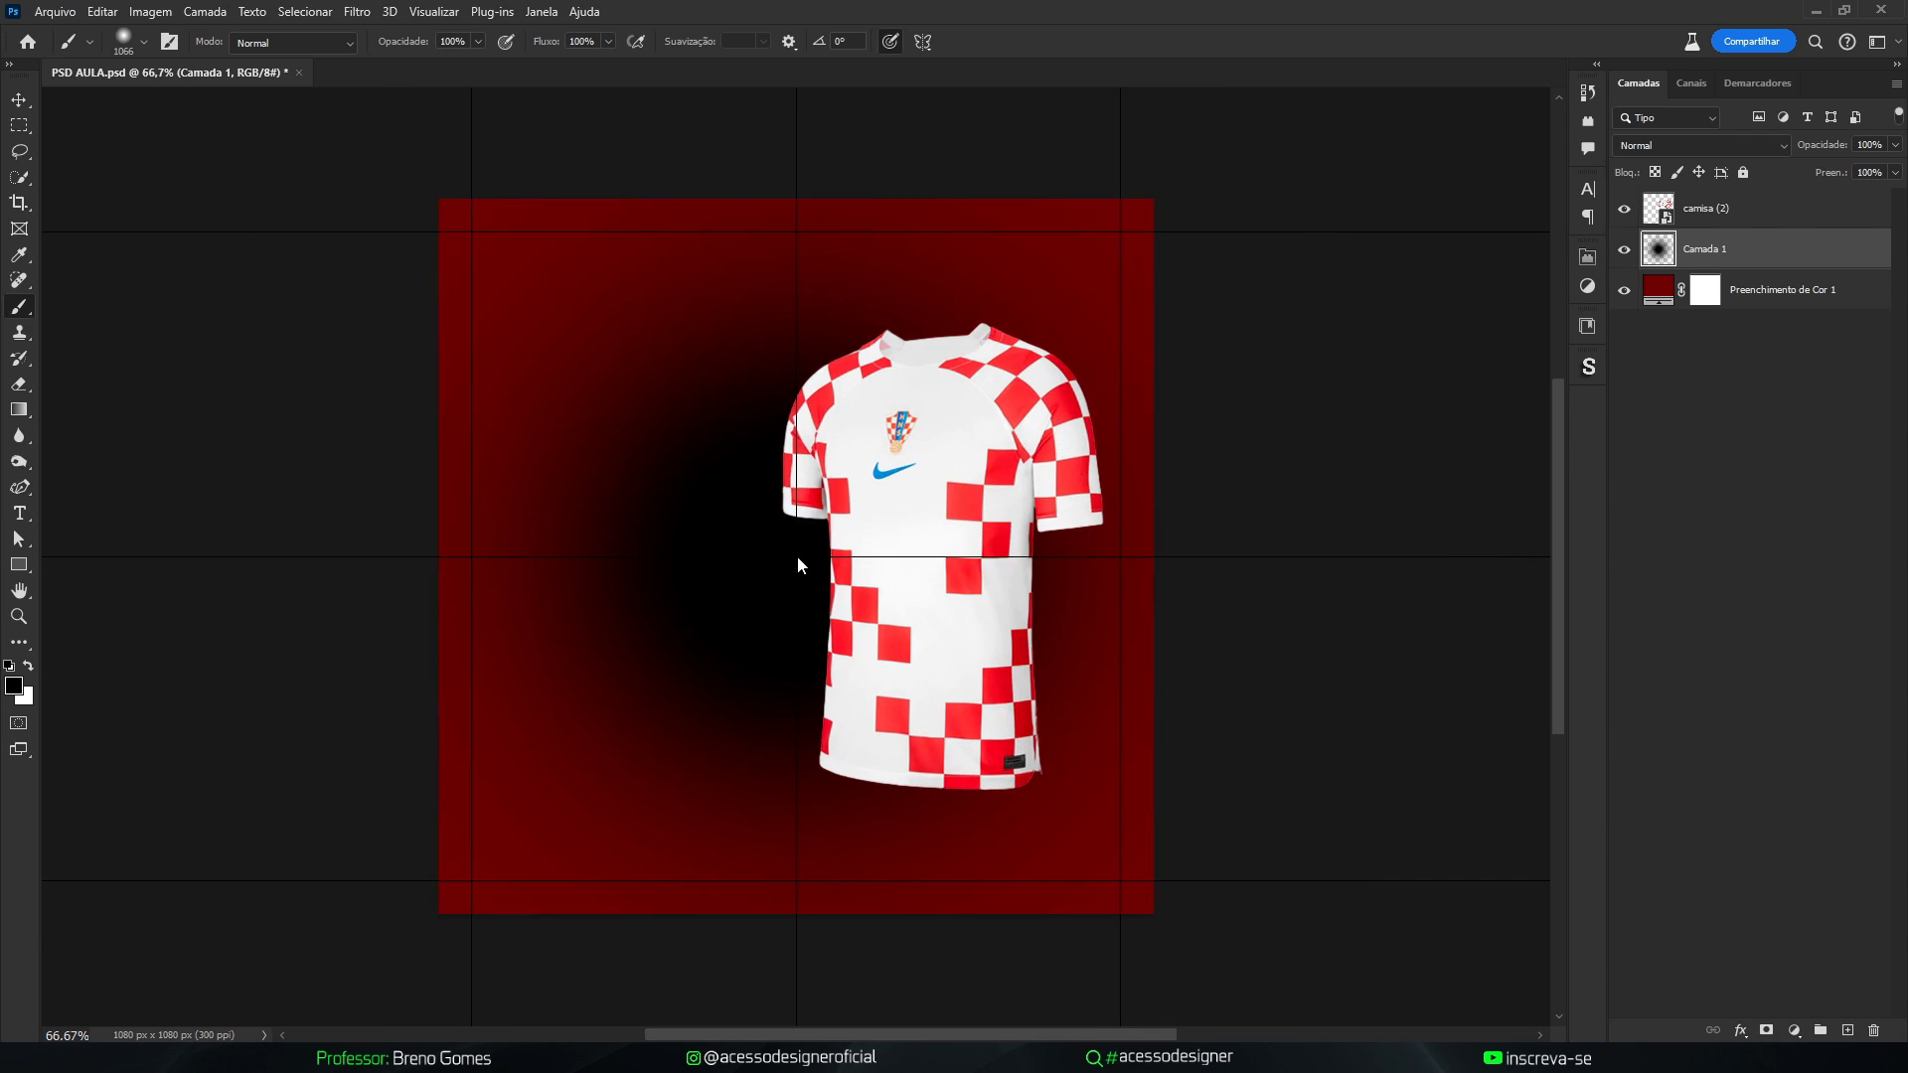
{"action": "key", "text": "ctrl+z"}
Set the foreground colour to the copied shirt red, db1a2b
{"action": "left_click", "coordinate": [14, 684]}
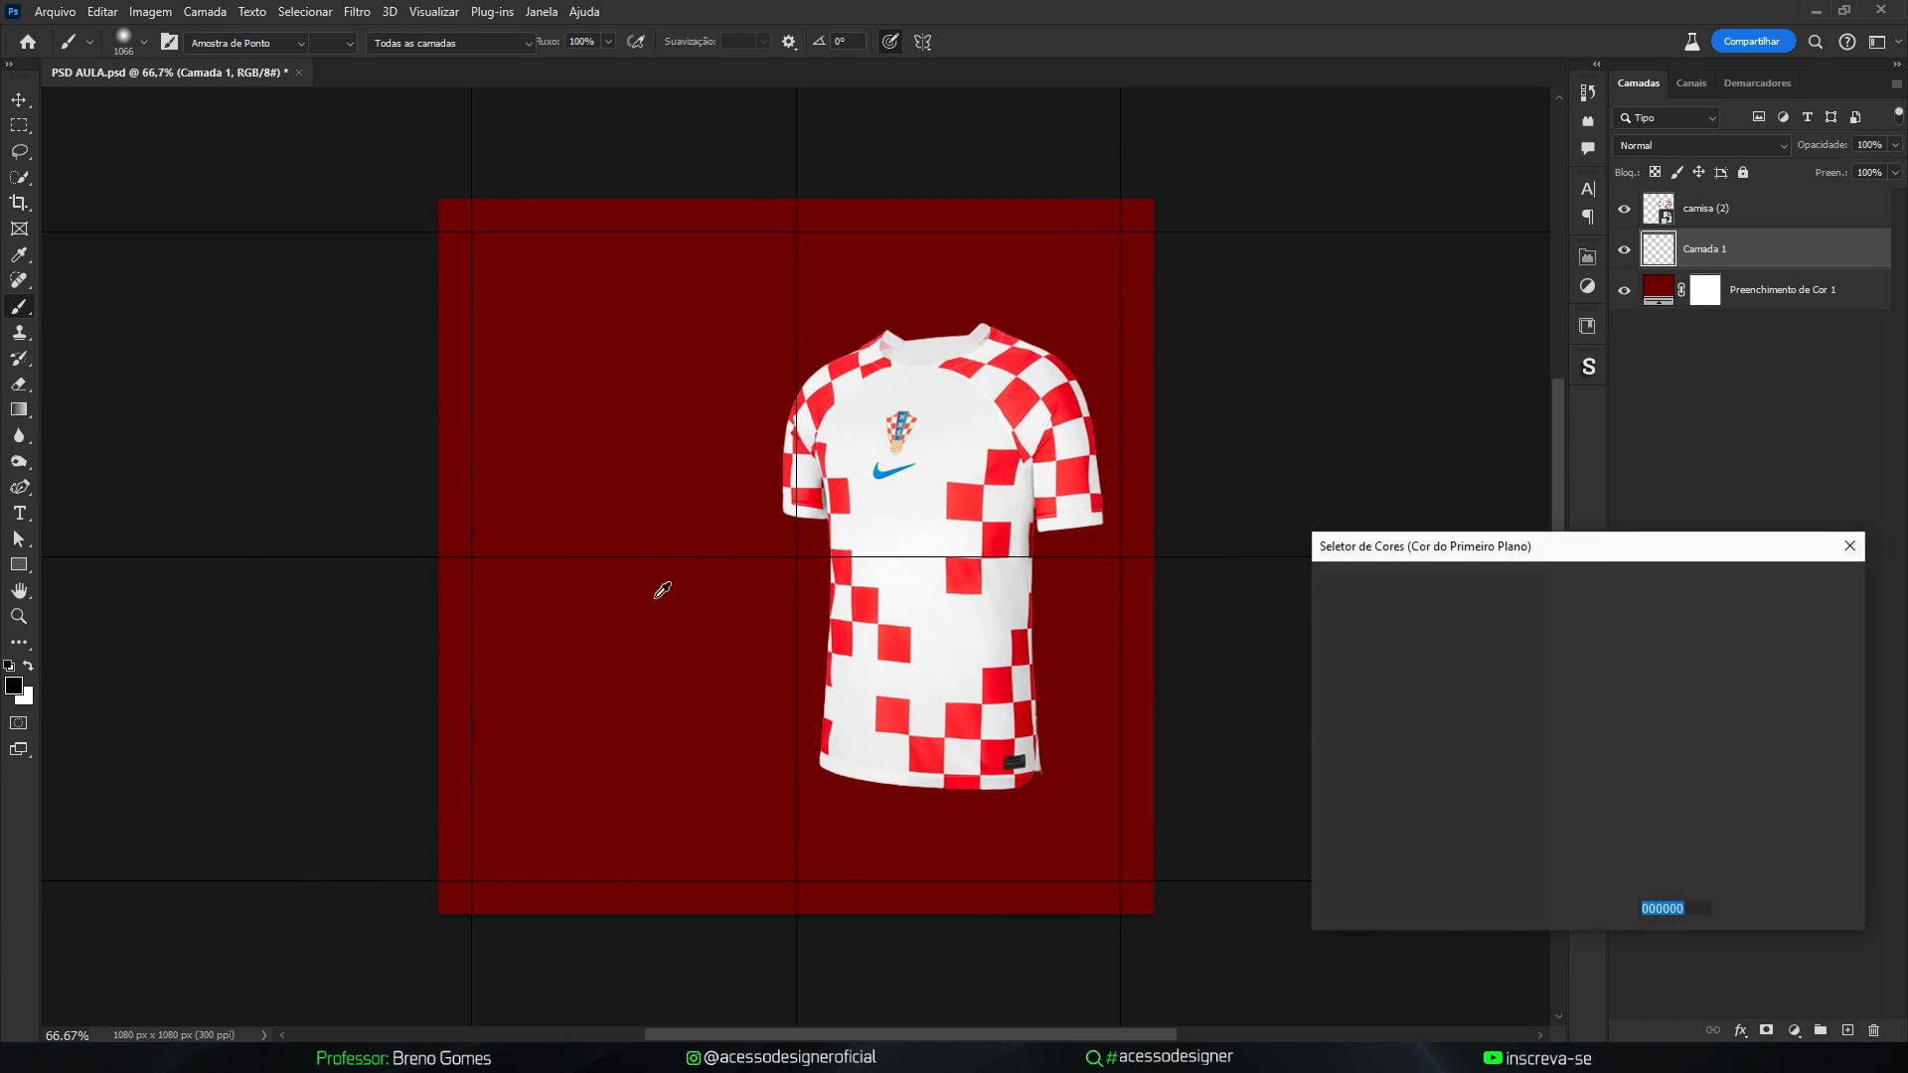
{"action": "left_click_drag", "start_coordinate": [1418, 551], "coordinate": [1333, 479]}
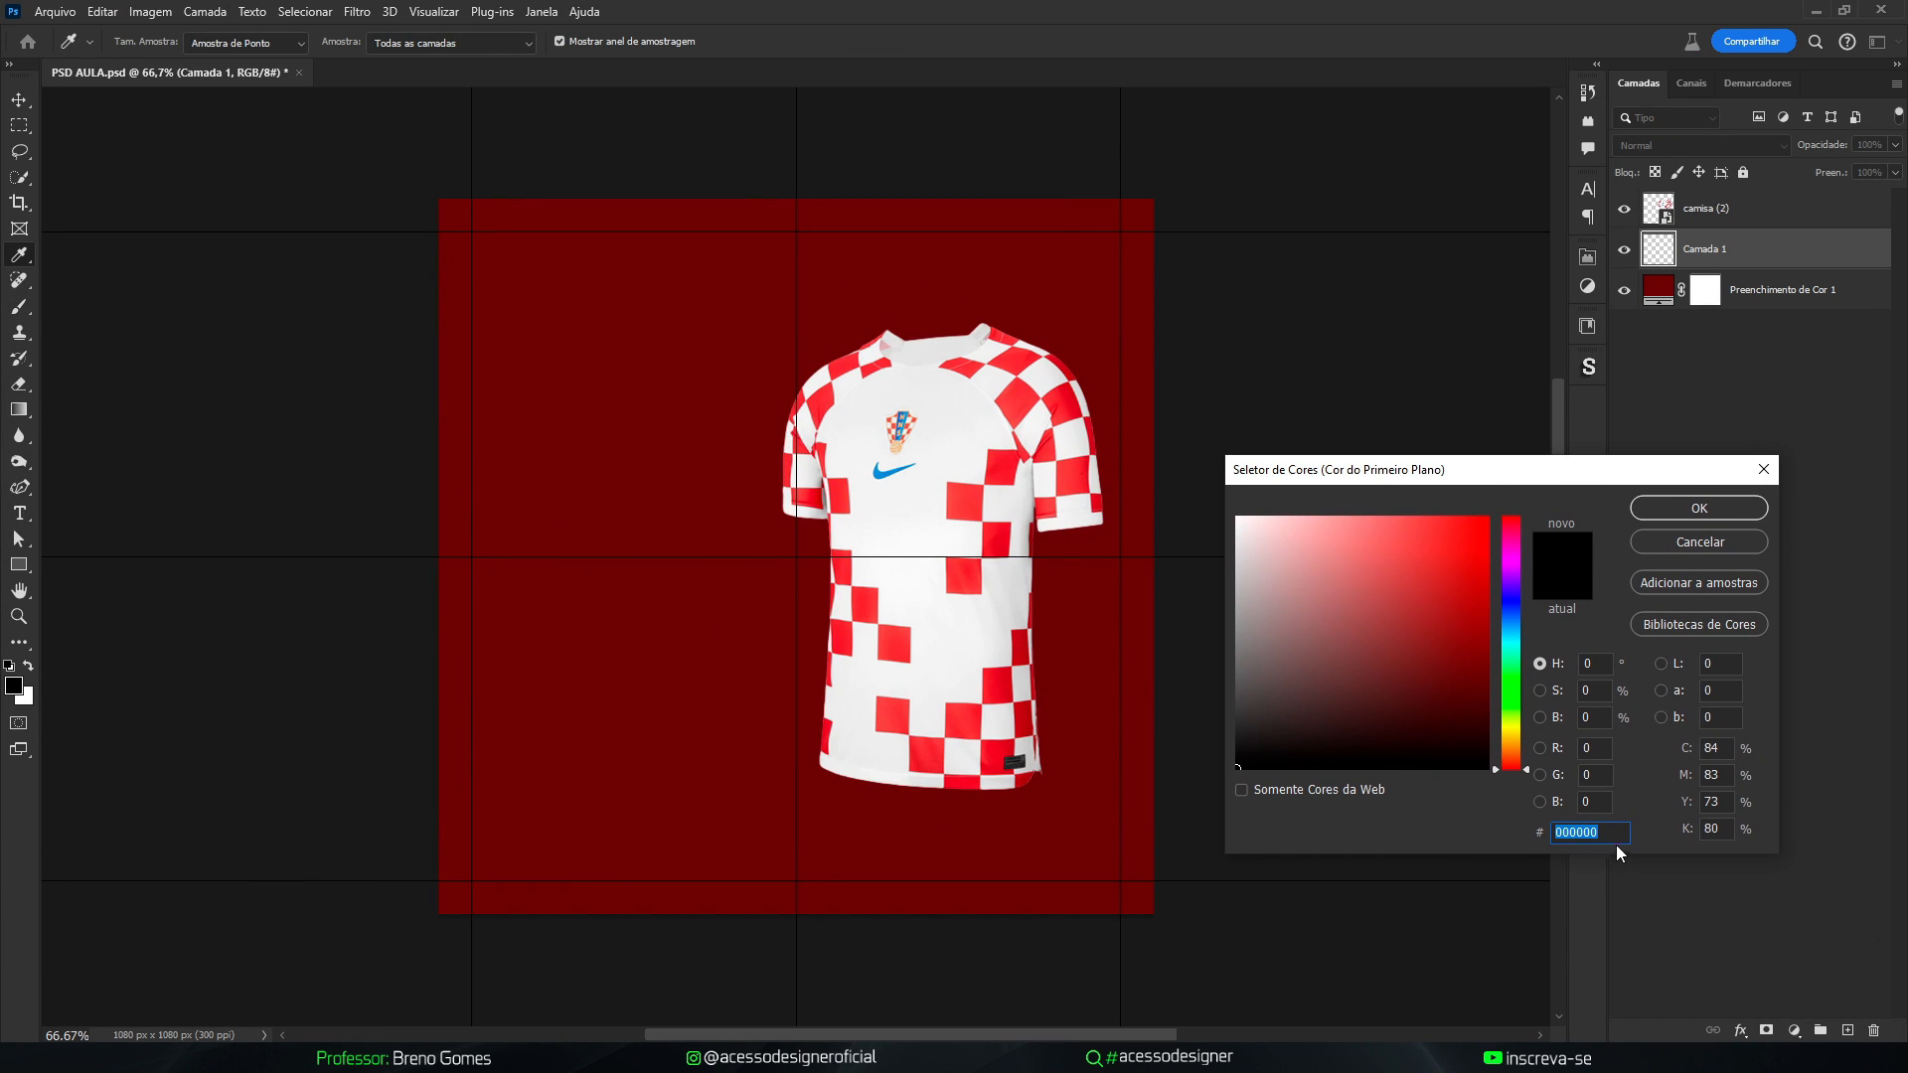
{"action": "double_click", "coordinate": [1584, 826]}
{"action": "key", "text": "ctrl+v"}
{"action": "left_click", "coordinate": [1697, 509]}
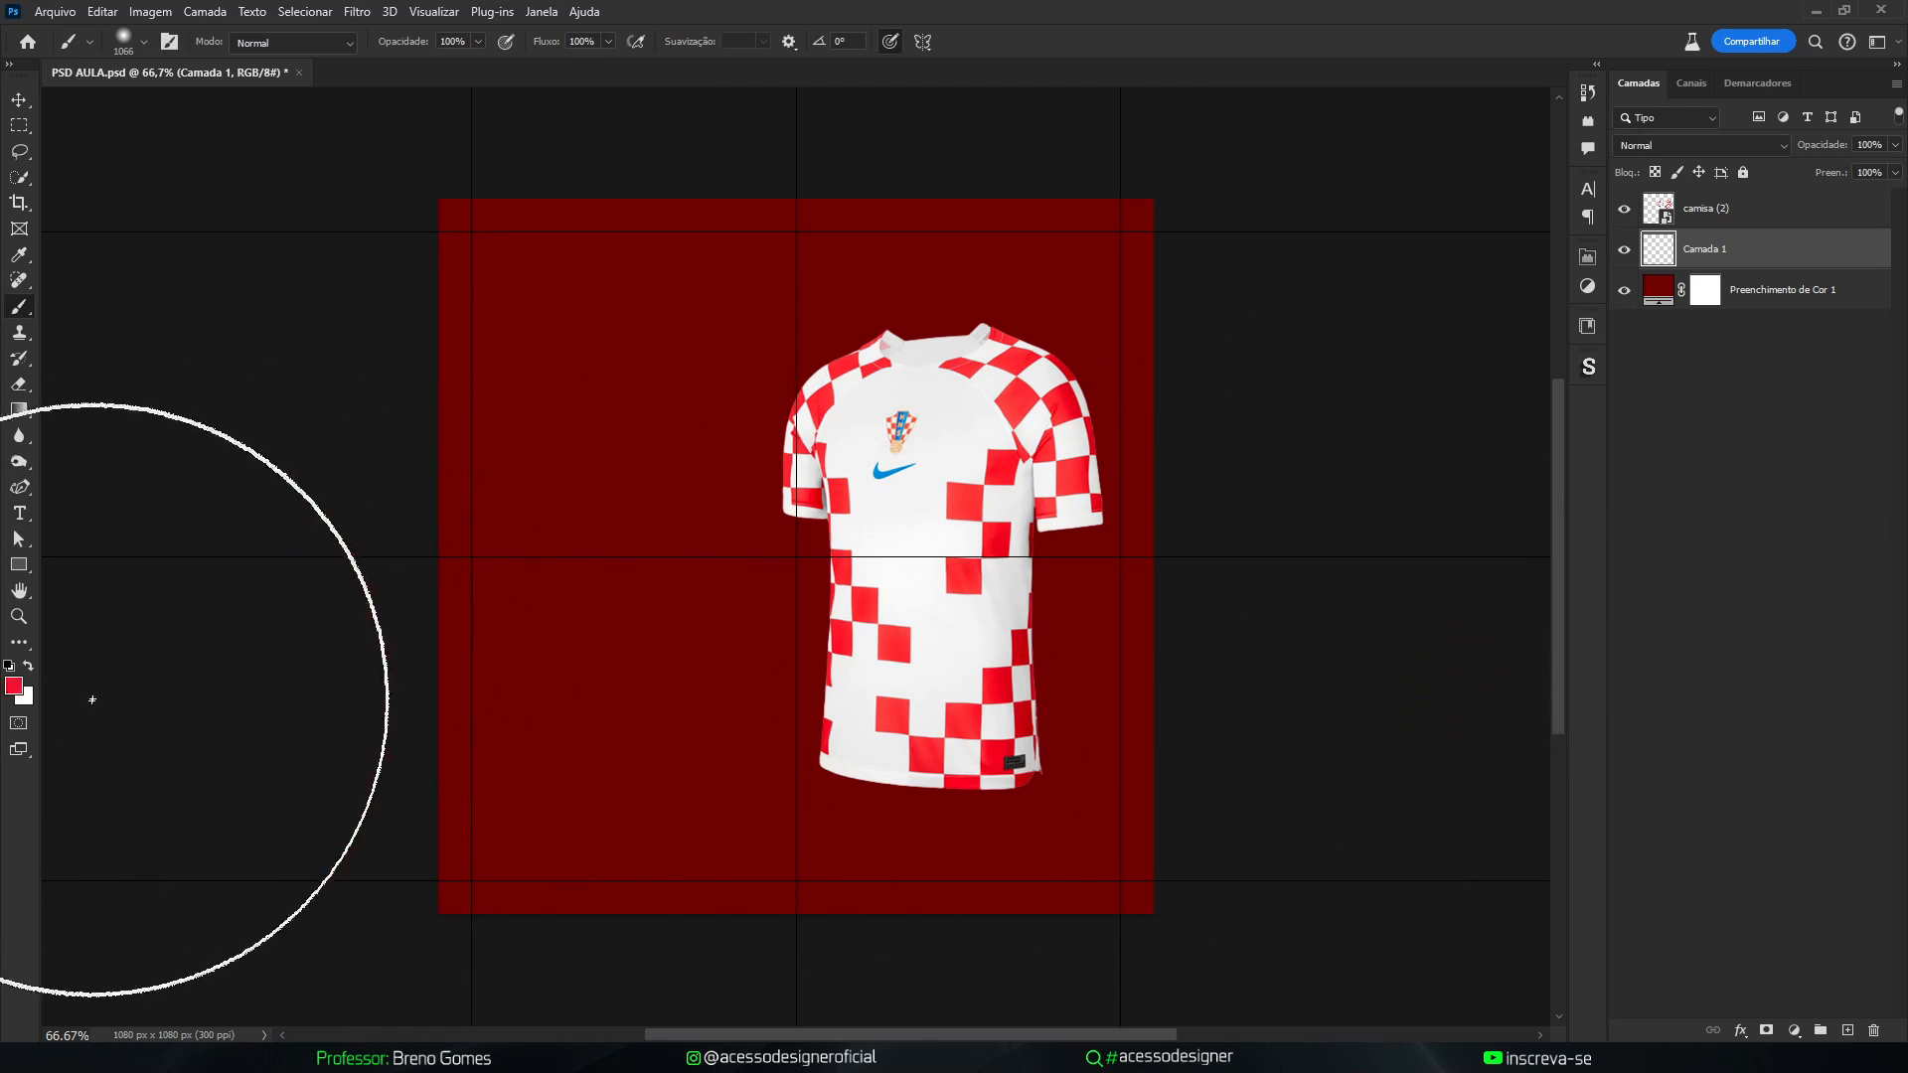
{"action": "left_click", "coordinate": [14, 684]}
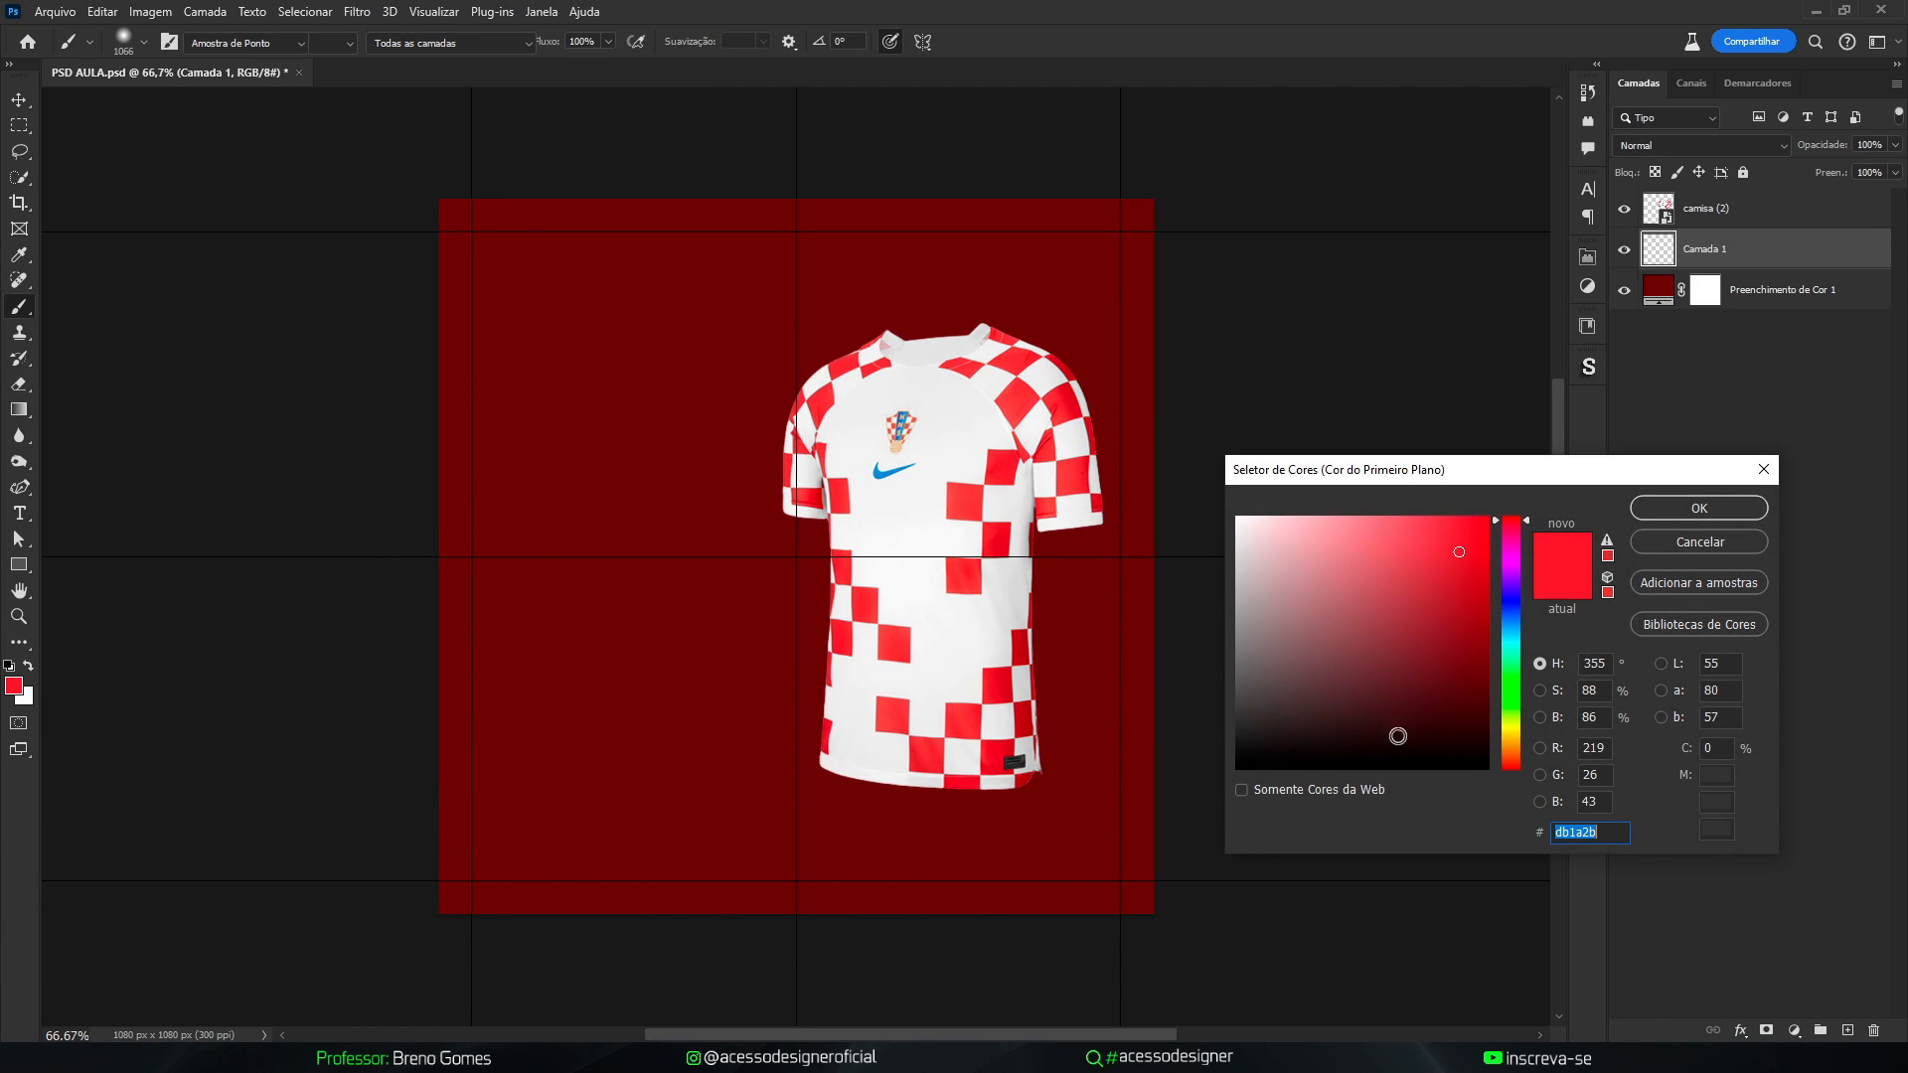
{"action": "left_click", "coordinate": [1665, 511]}
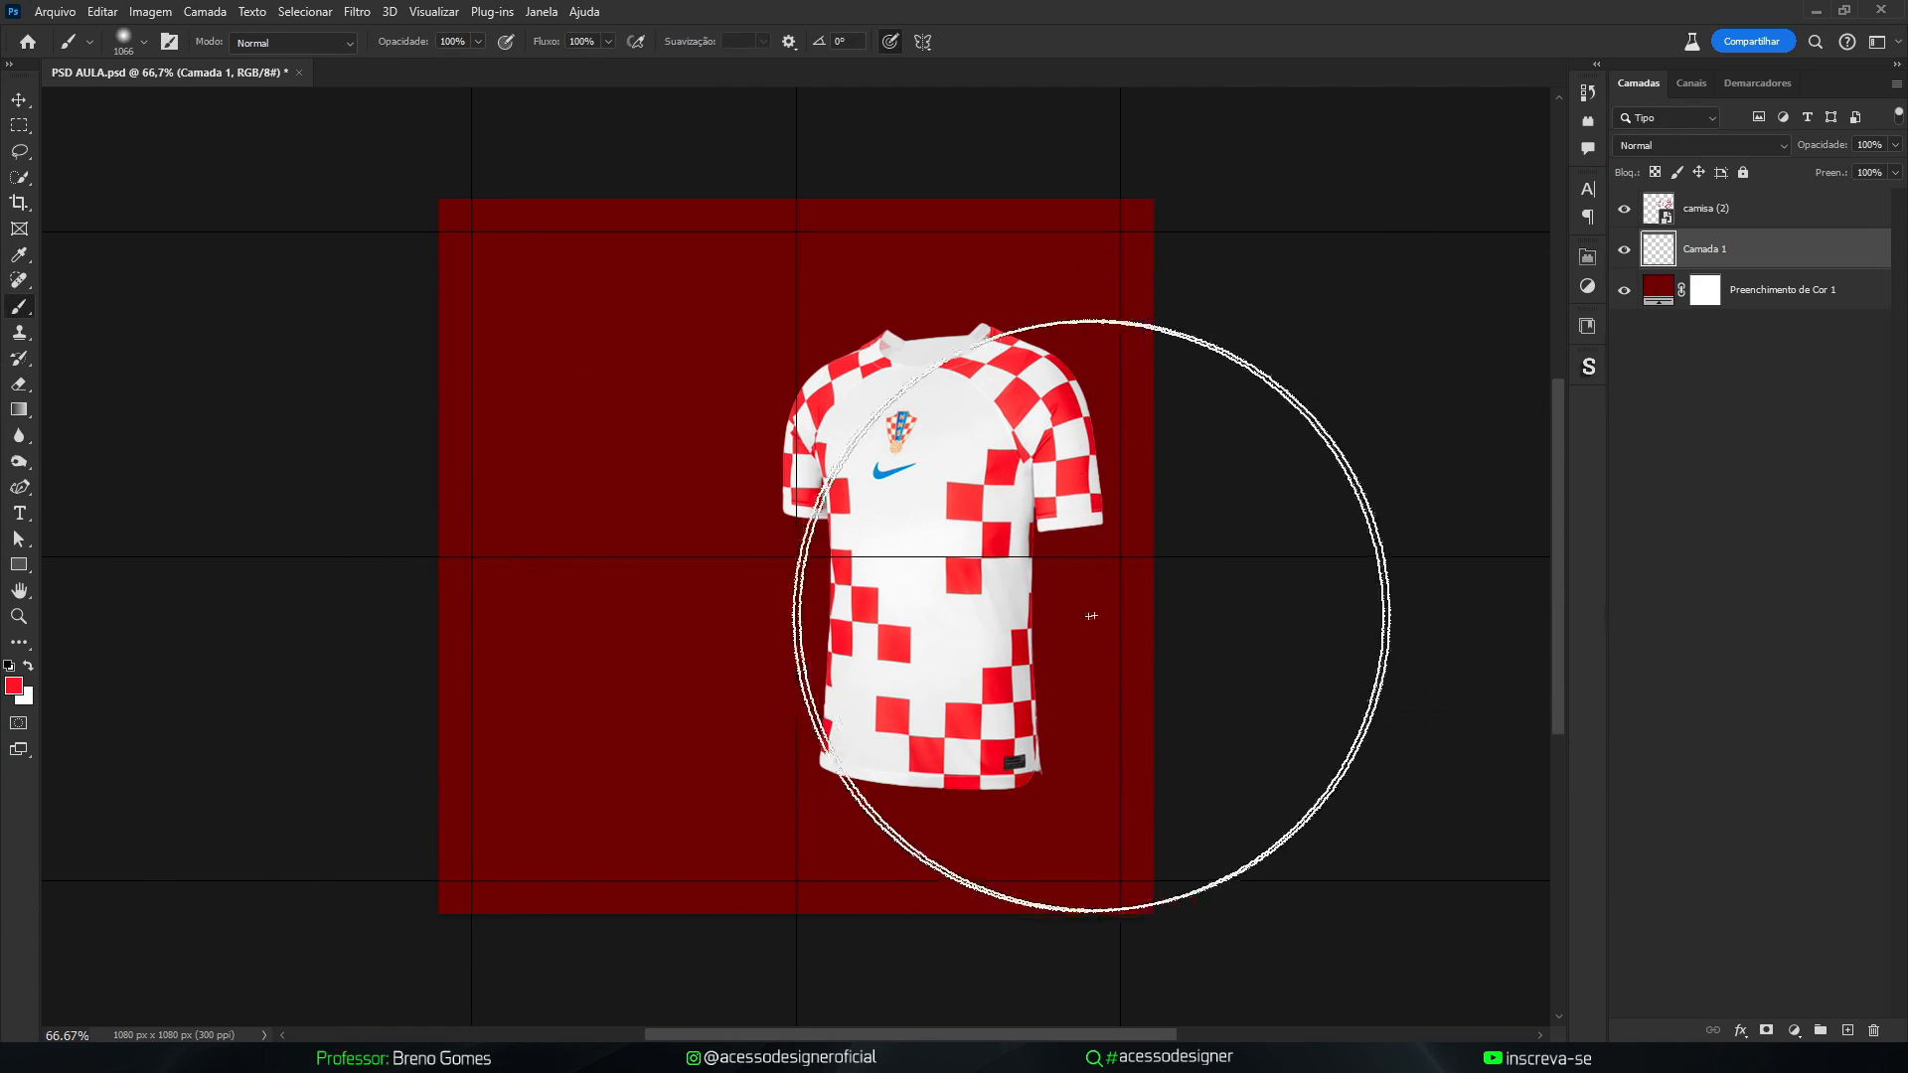
Paint one large soft red spot at the canvas centre on Camada 1 with a brush of about 1576 px
{"action": "mouse_move", "coordinate": [796, 554]}
{"action": "left_mouse_down"}
{"action": "mouse_move", "coordinate": [878, 552]}
{"action": "mouse_move", "coordinate": [800, 556]}
{"action": "left_mouse_up"}
{"action": "left_click", "coordinate": [795, 557]}
{"action": "key", "text": "ctrl+z"}
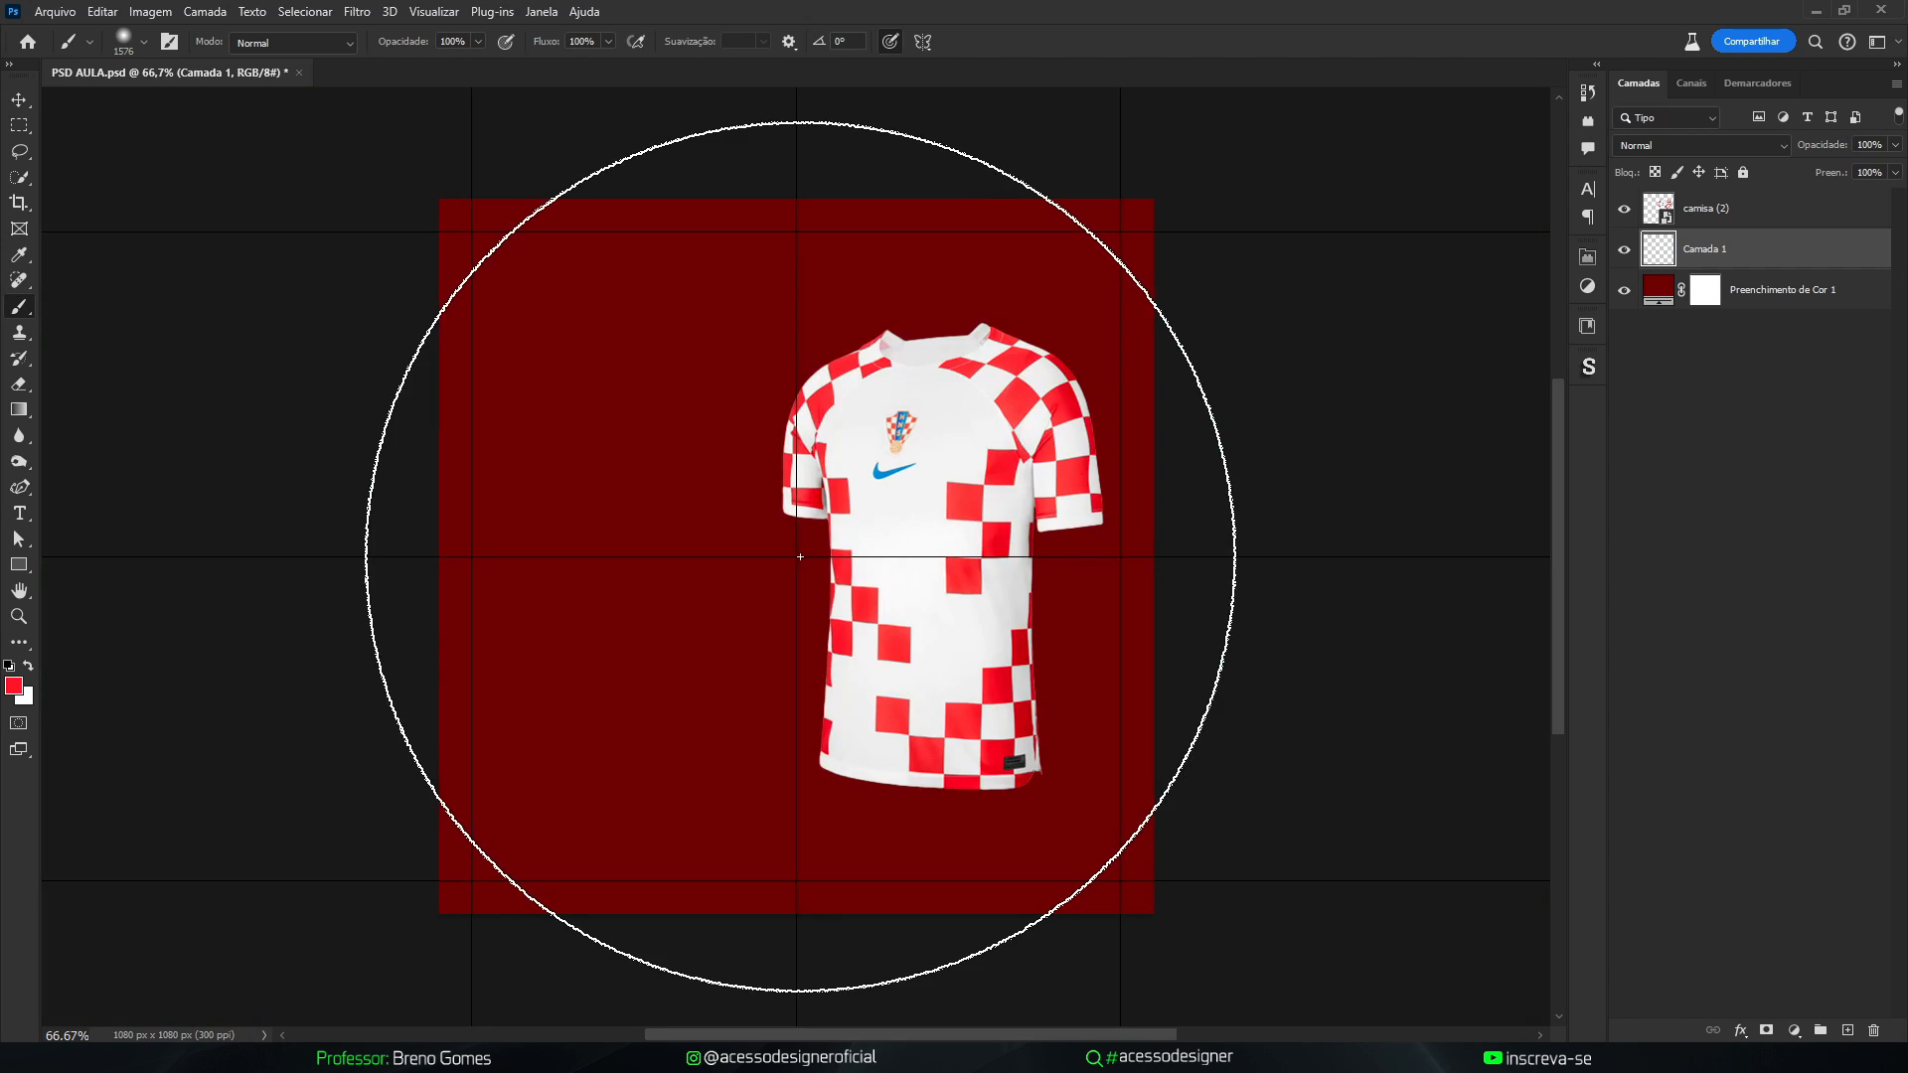
{"action": "left_click", "coordinate": [798, 557]}
{"action": "key", "text": "v"}
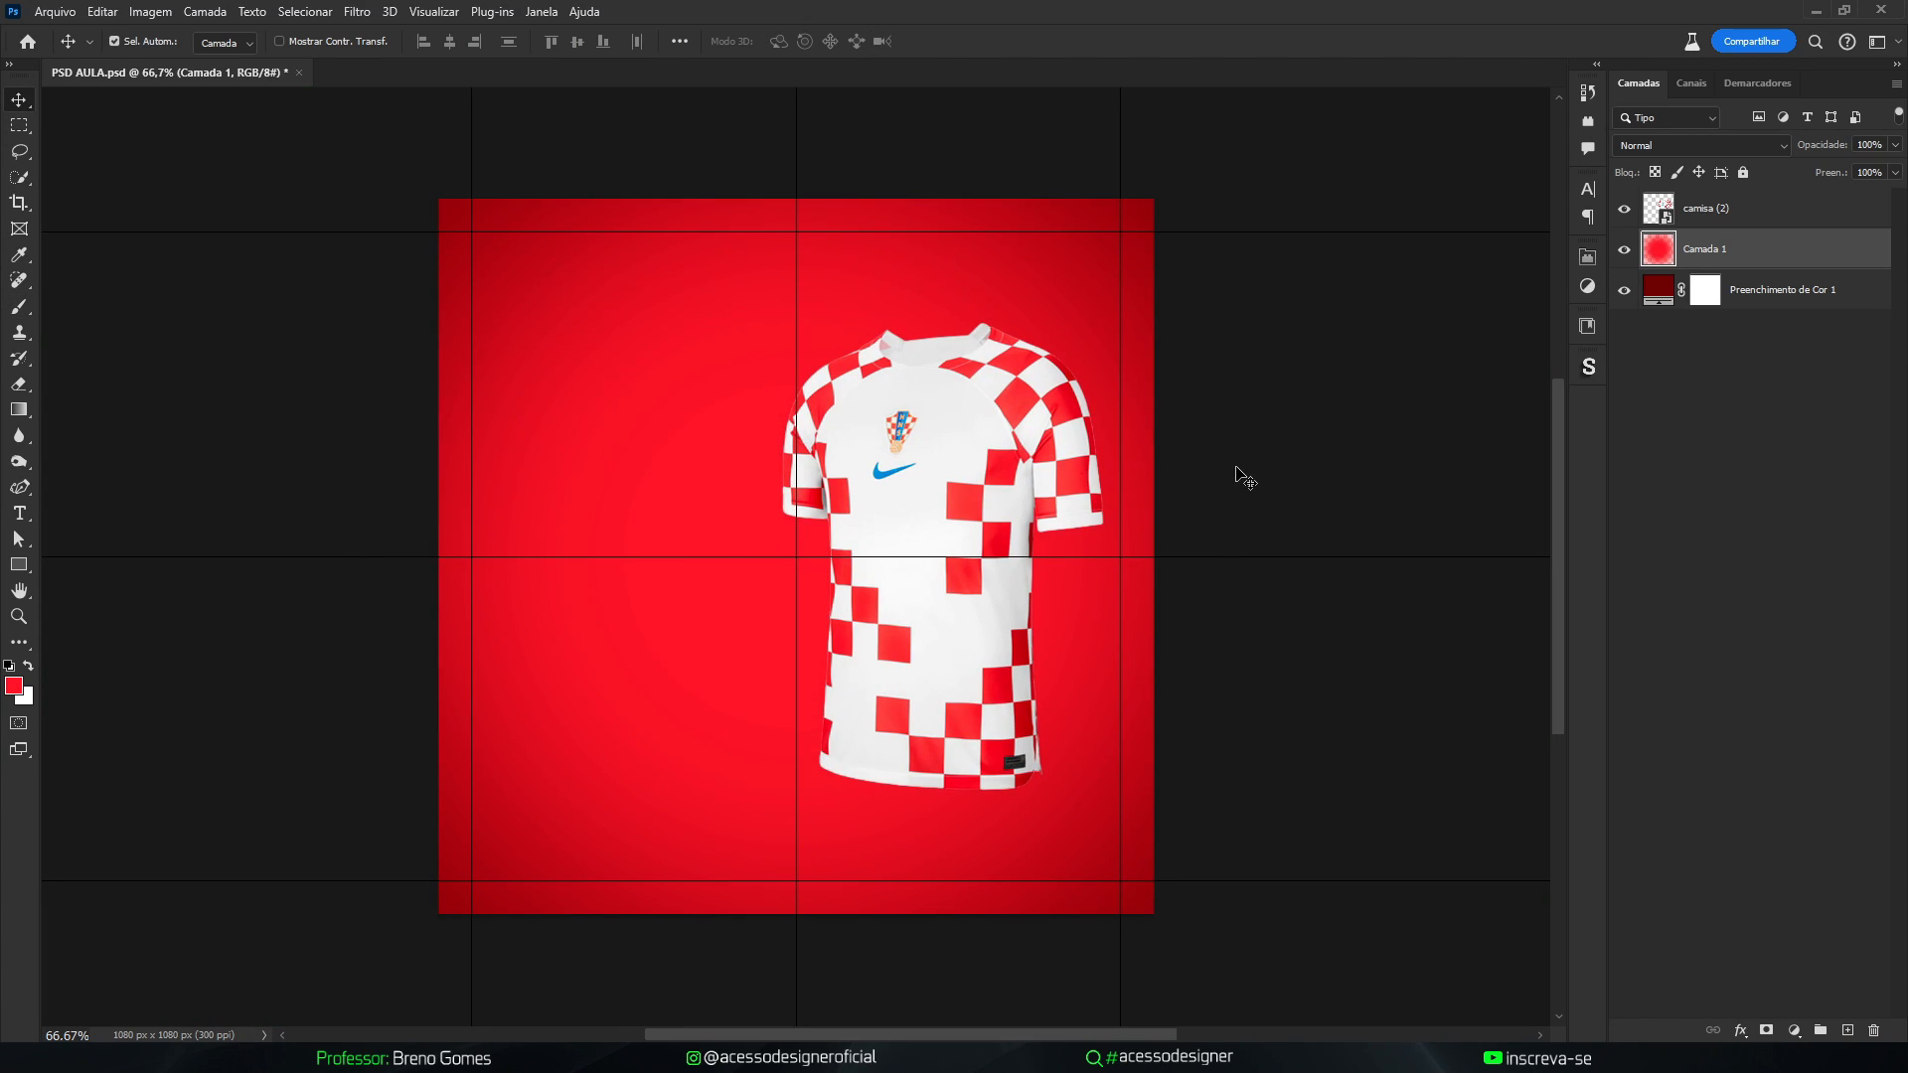
Lower the fill of the Camada 1 glow layer to 71% and keep that layer selected
{"action": "left_click", "coordinate": [1894, 171]}
{"action": "left_click_drag", "start_coordinate": [1888, 200], "coordinate": [1872, 199]}
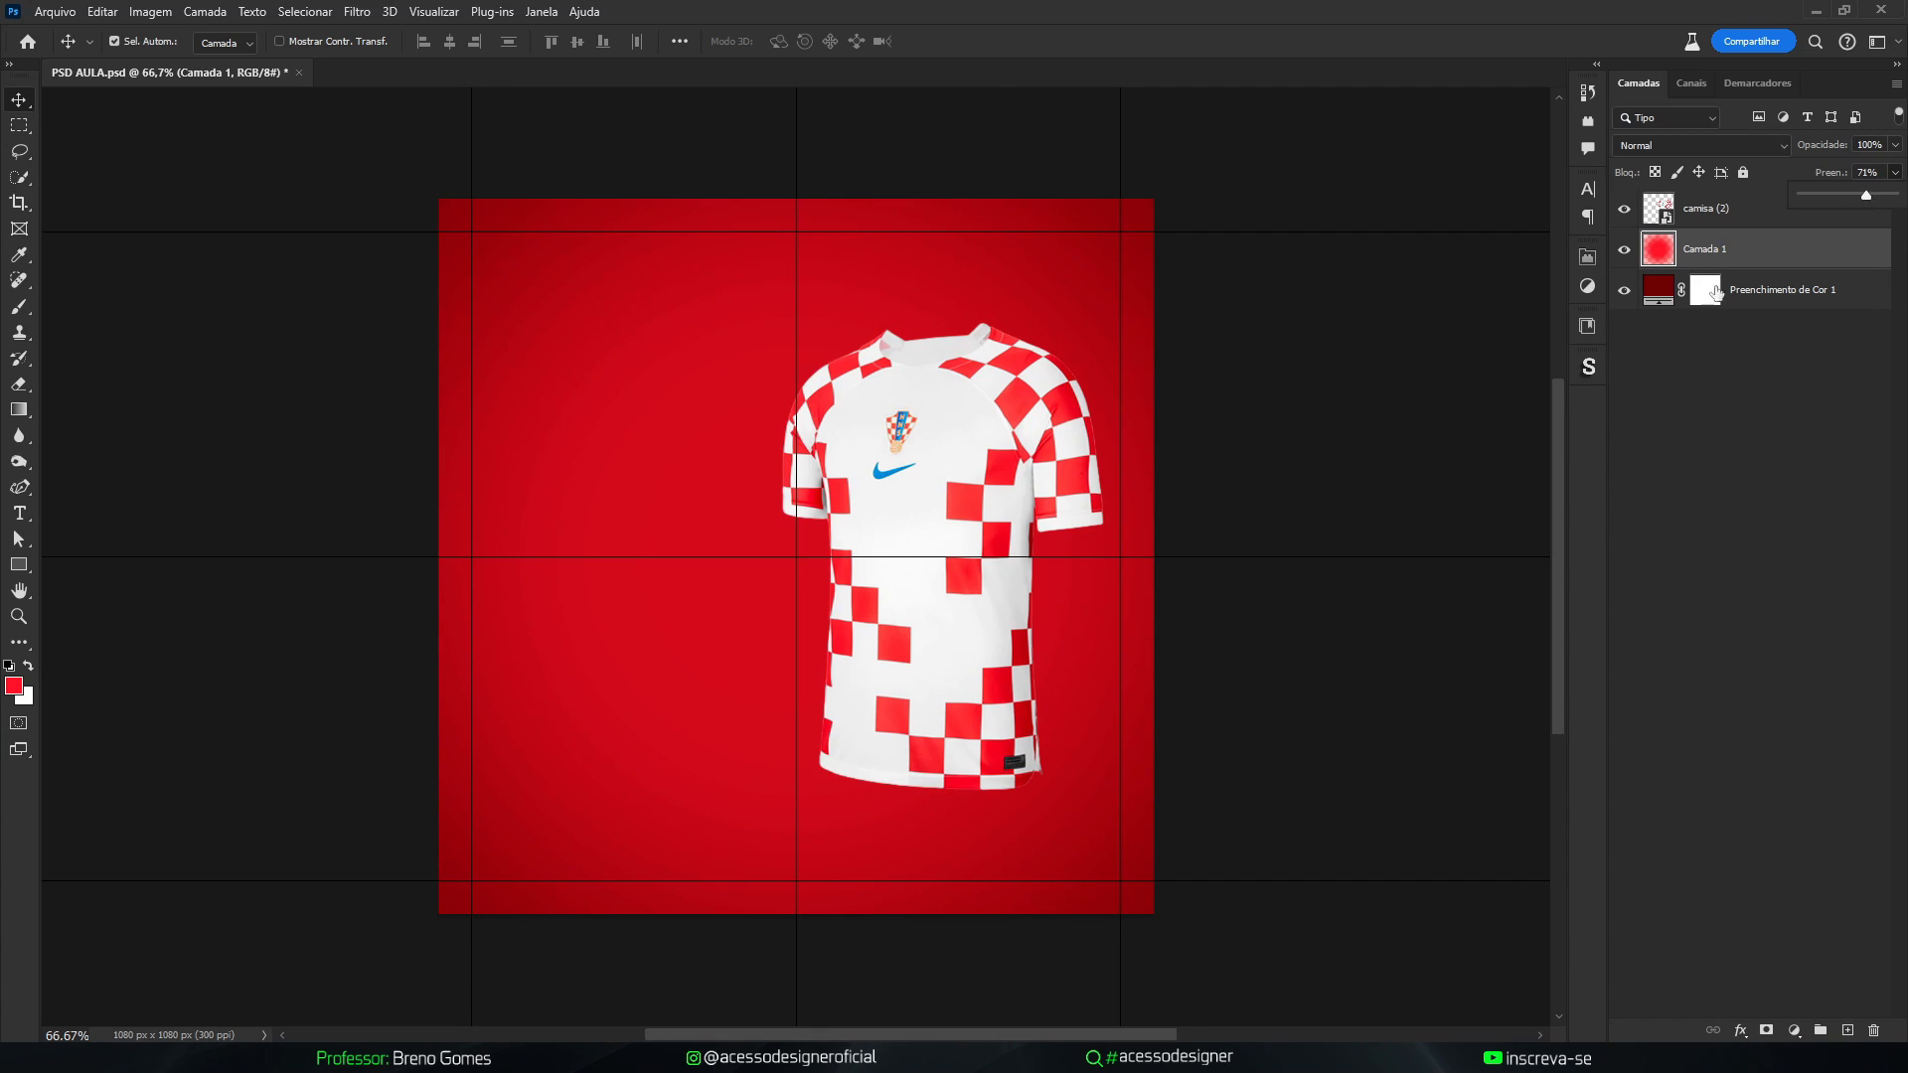
{"action": "left_click", "coordinate": [1716, 292]}
{"action": "left_click", "coordinate": [1754, 250]}
Switch to File Explorer and open the Textura folder inside Material Arte camisa
{"action": "key", "text": "alt+Tab"}
{"action": "left_click", "coordinate": [835, 526]}
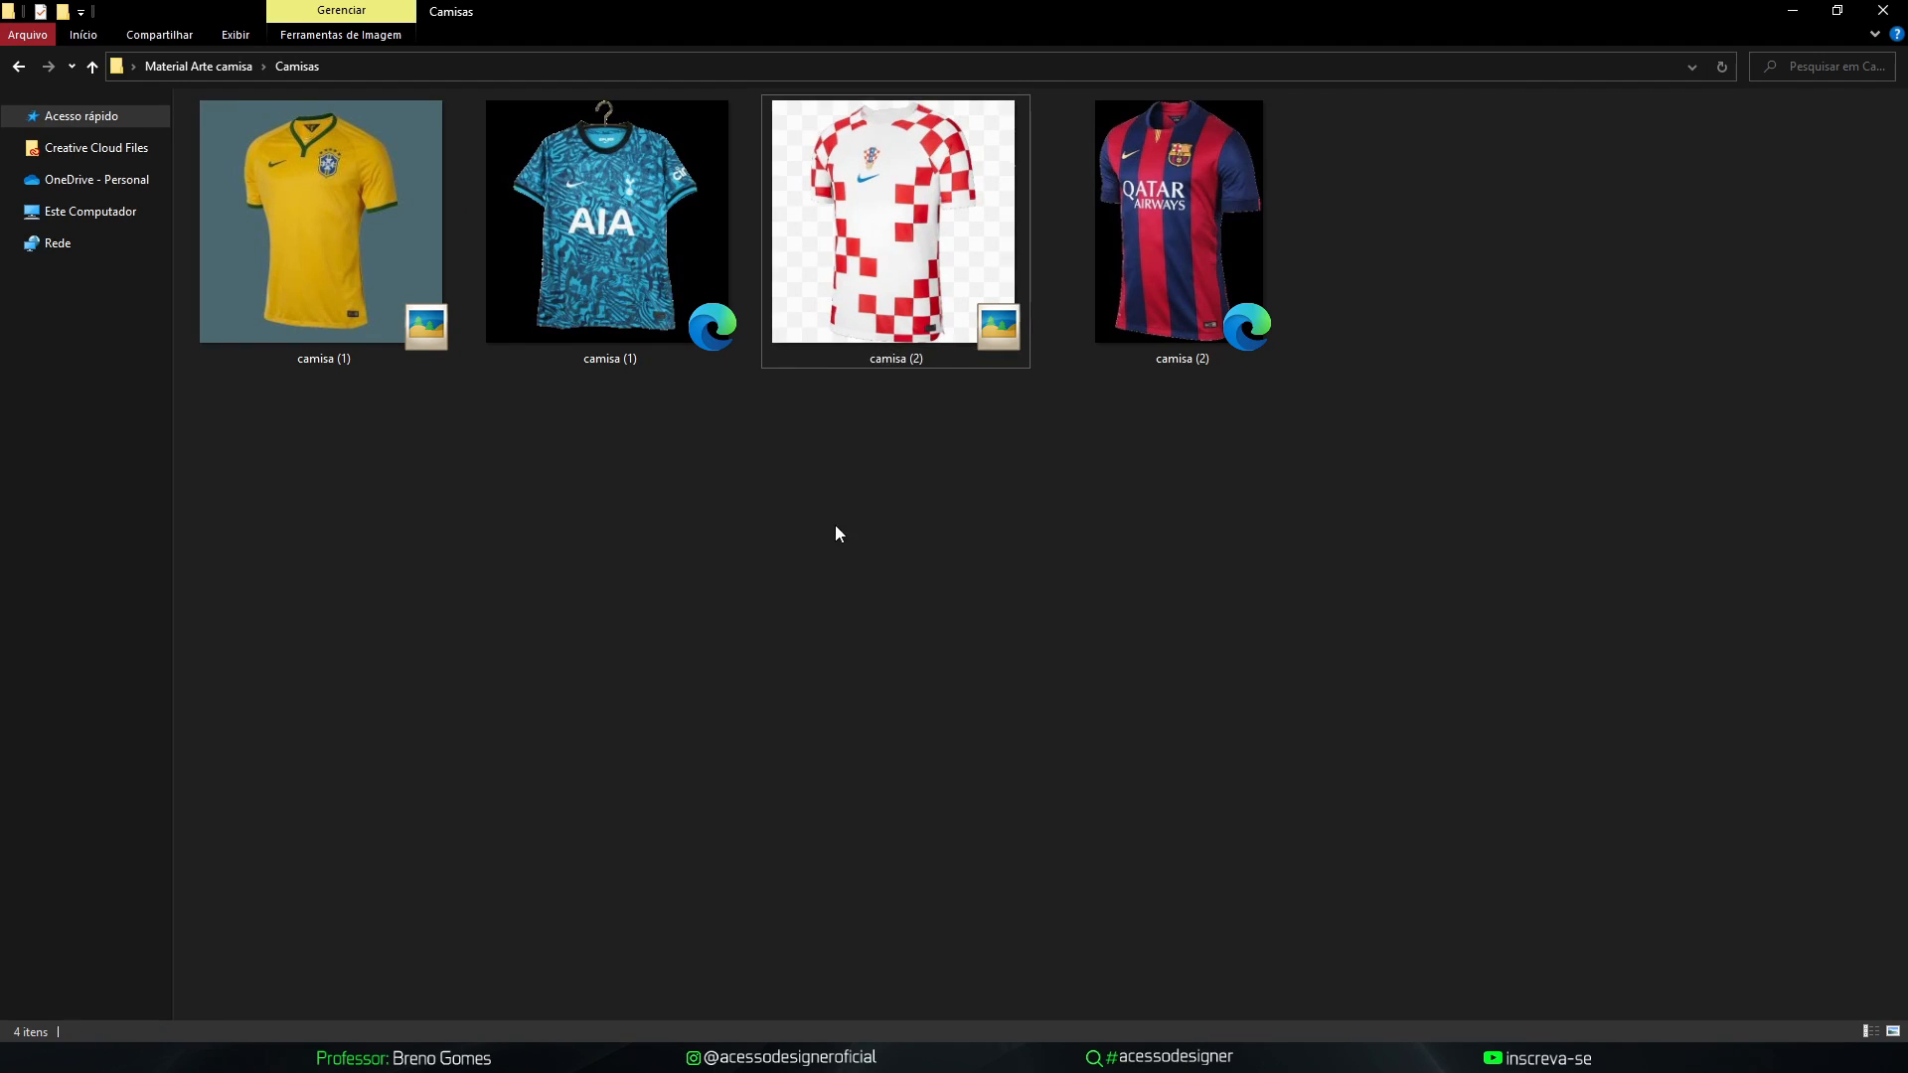
{"action": "key", "text": "alt+Left"}
{"action": "double_click", "coordinate": [904, 276]}
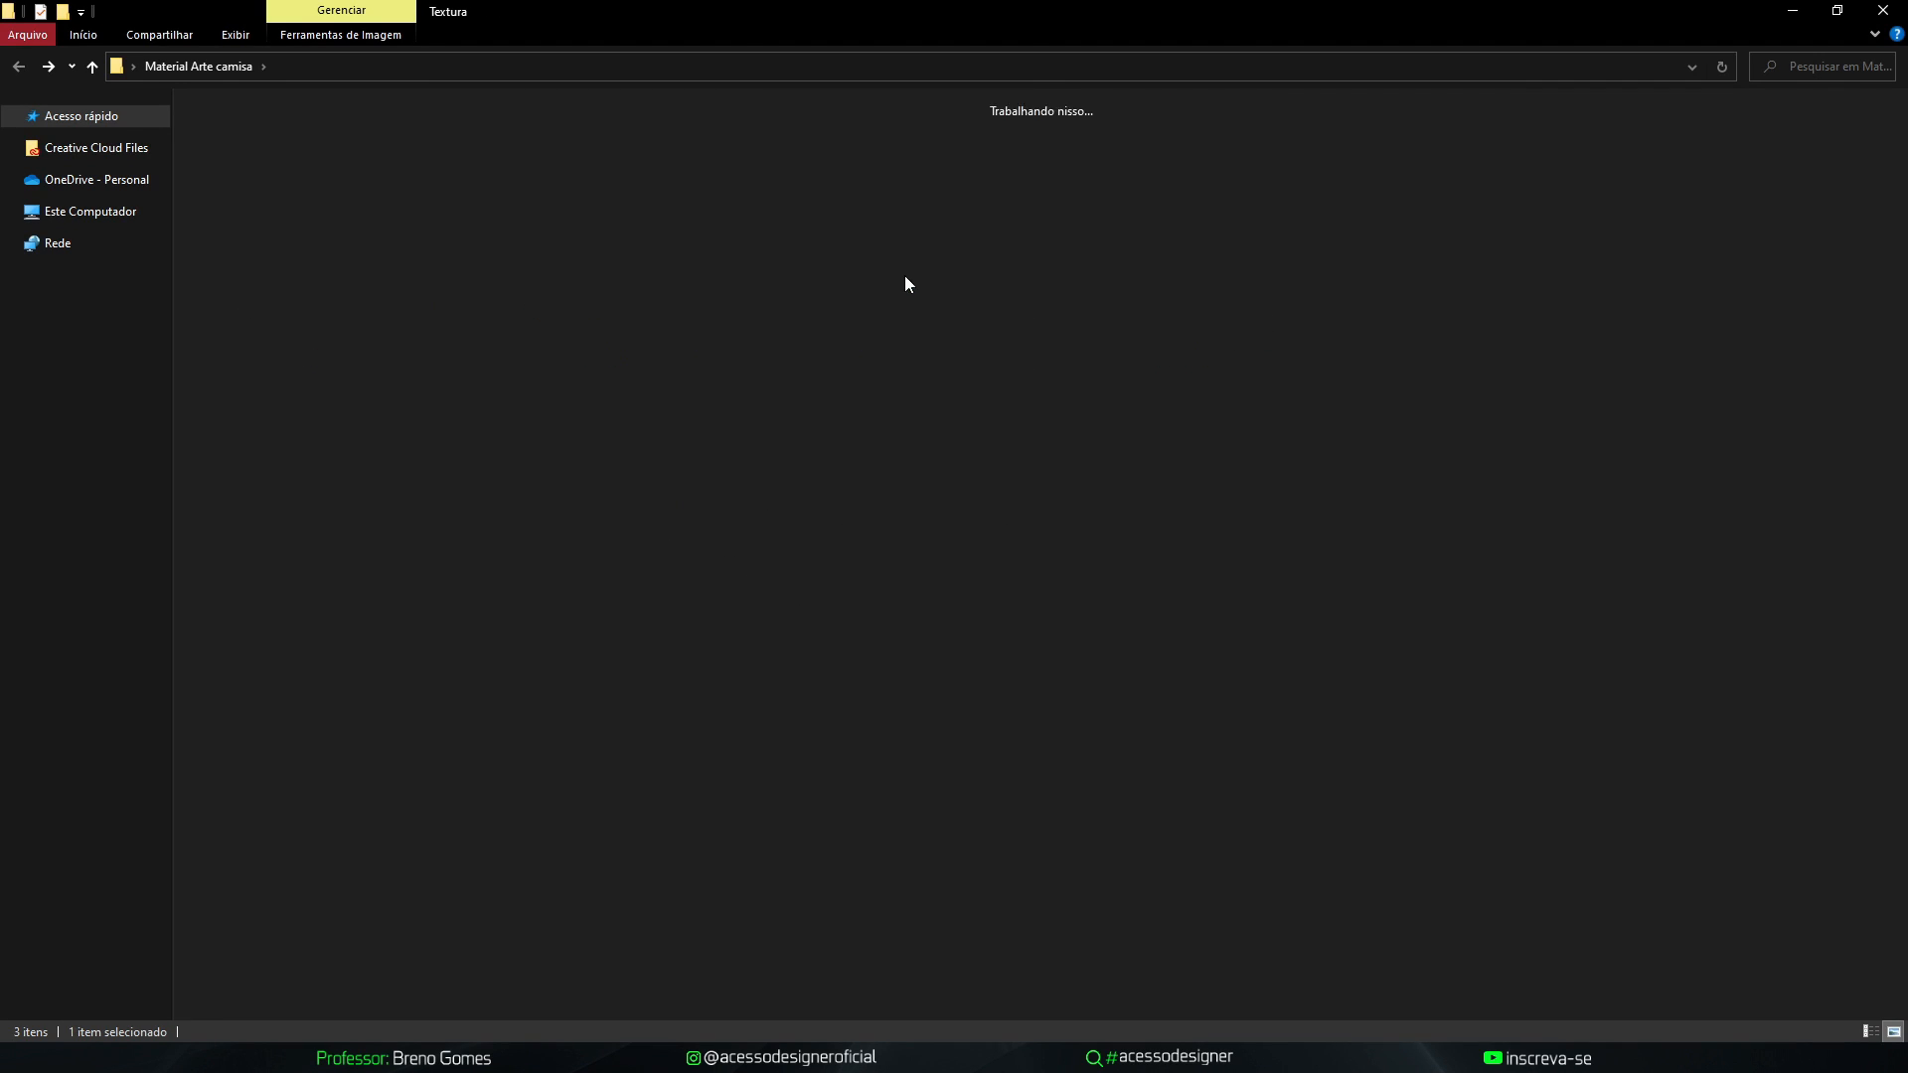
Enlarge the file thumbnails in the Textura folder and preview the textura stadium image
{"action": "mouse_move", "coordinate": [264, 194]}
{"action": "left_mouse_down"}
{"action": "mouse_move", "coordinate": [255, 207]}
{"action": "mouse_move", "coordinate": [248, 186]}
{"action": "left_mouse_up"}
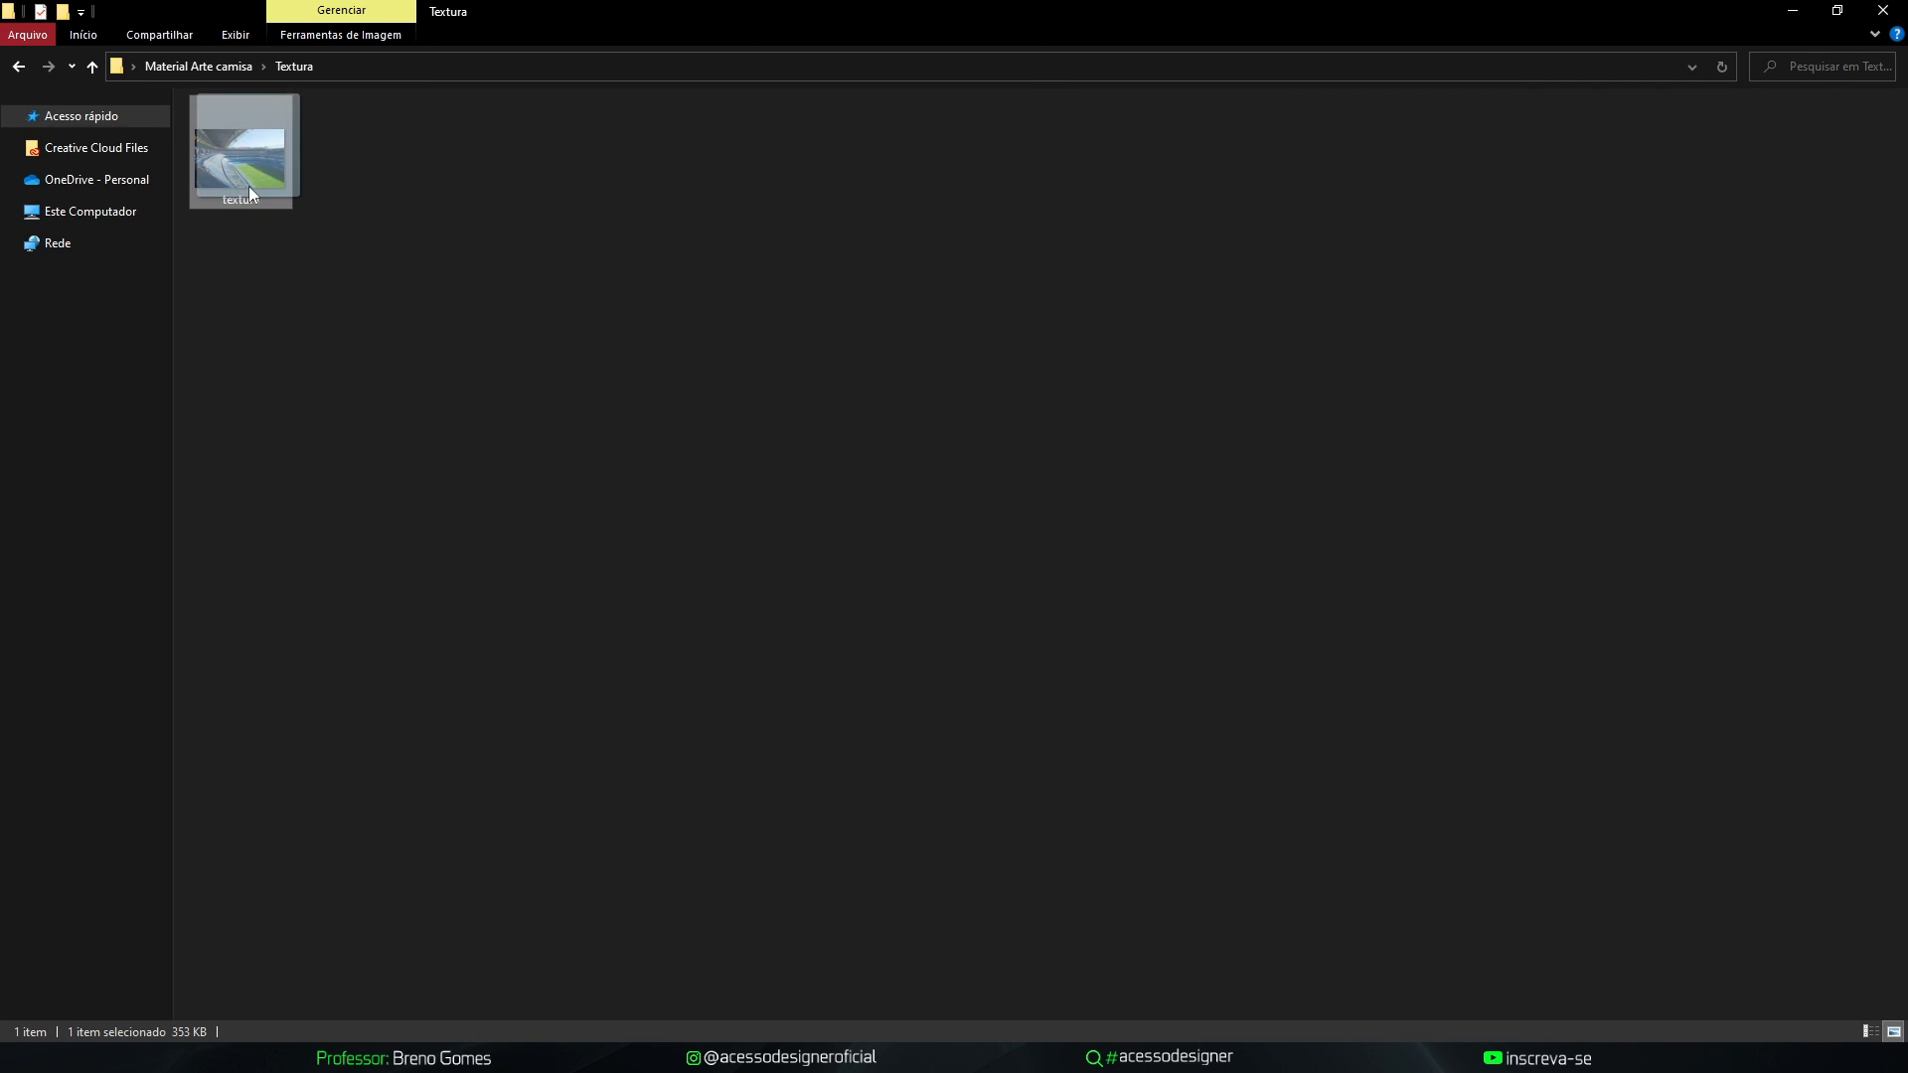
{"action": "right_click", "coordinate": [286, 247]}
{"action": "mouse_move", "coordinate": [363, 262]}
{"action": "left_click", "coordinate": [625, 263]}
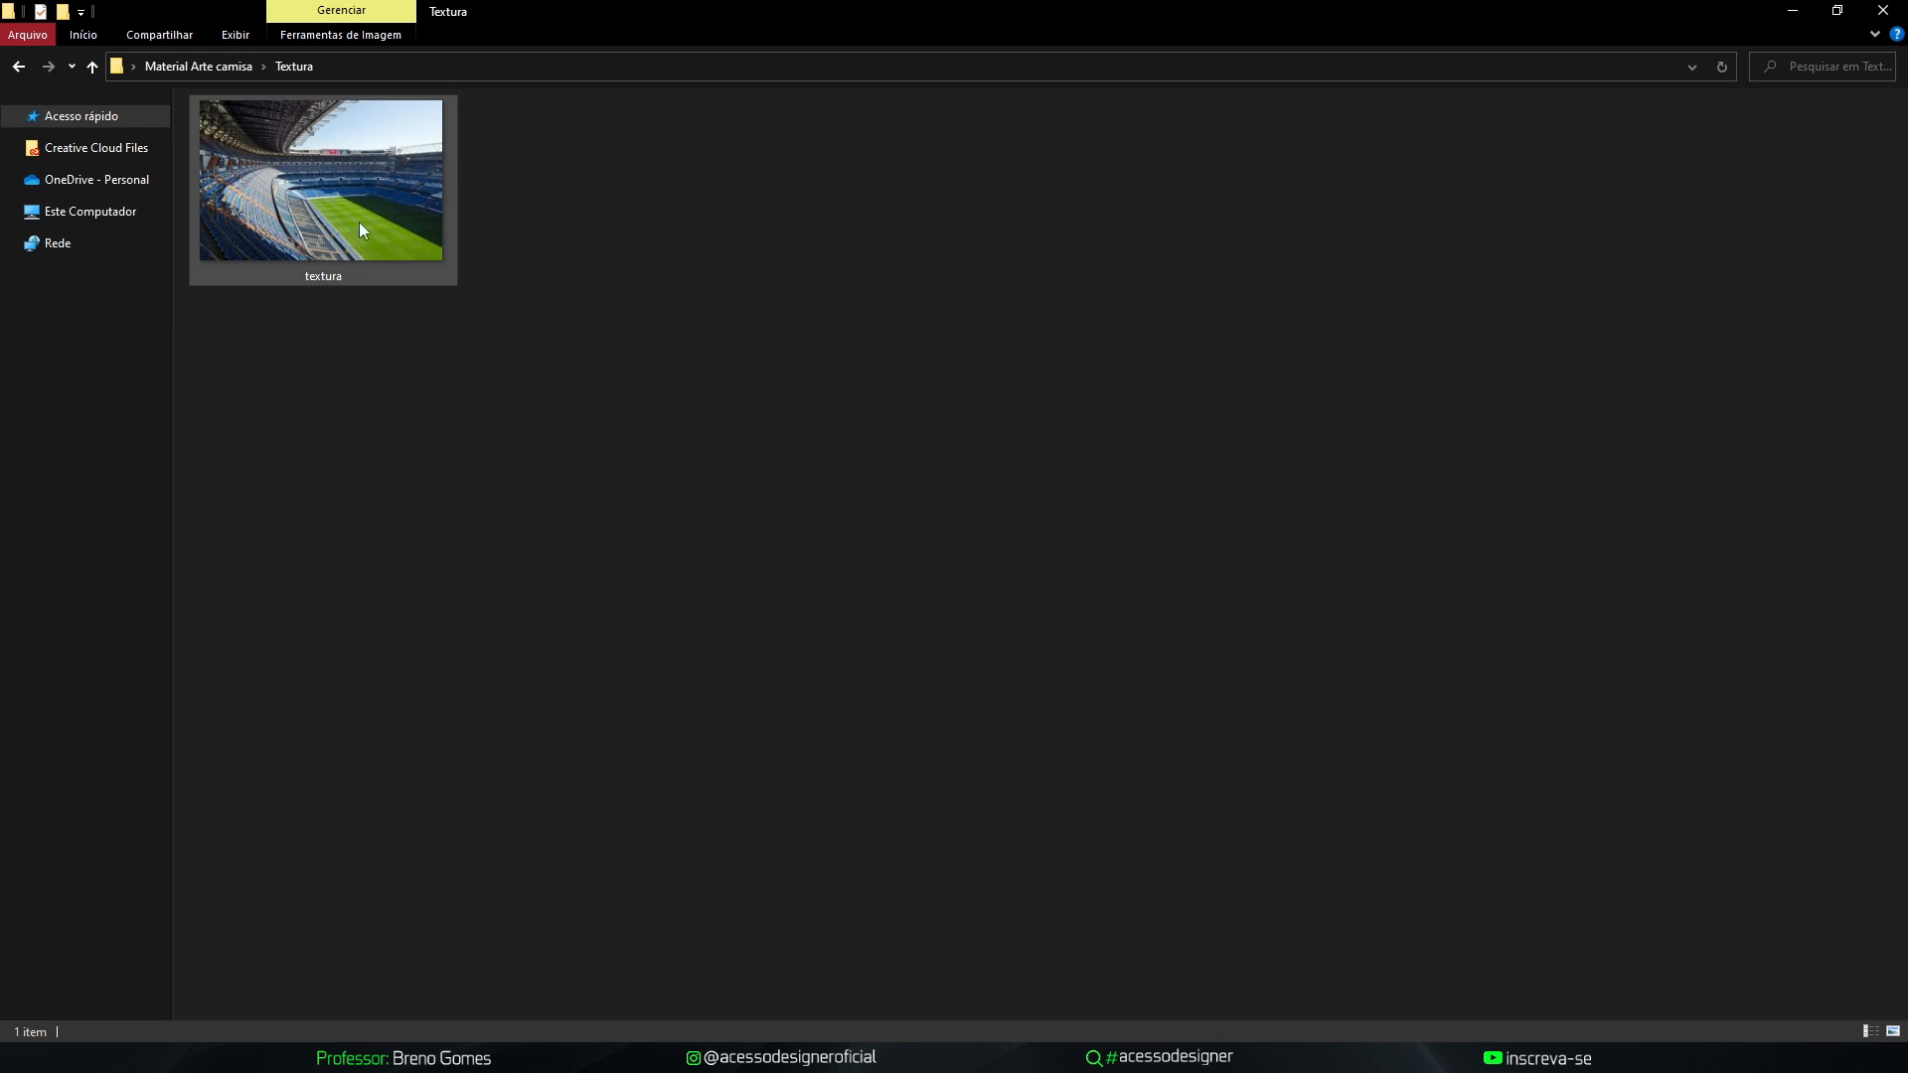
{"action": "key", "text": "Return"}
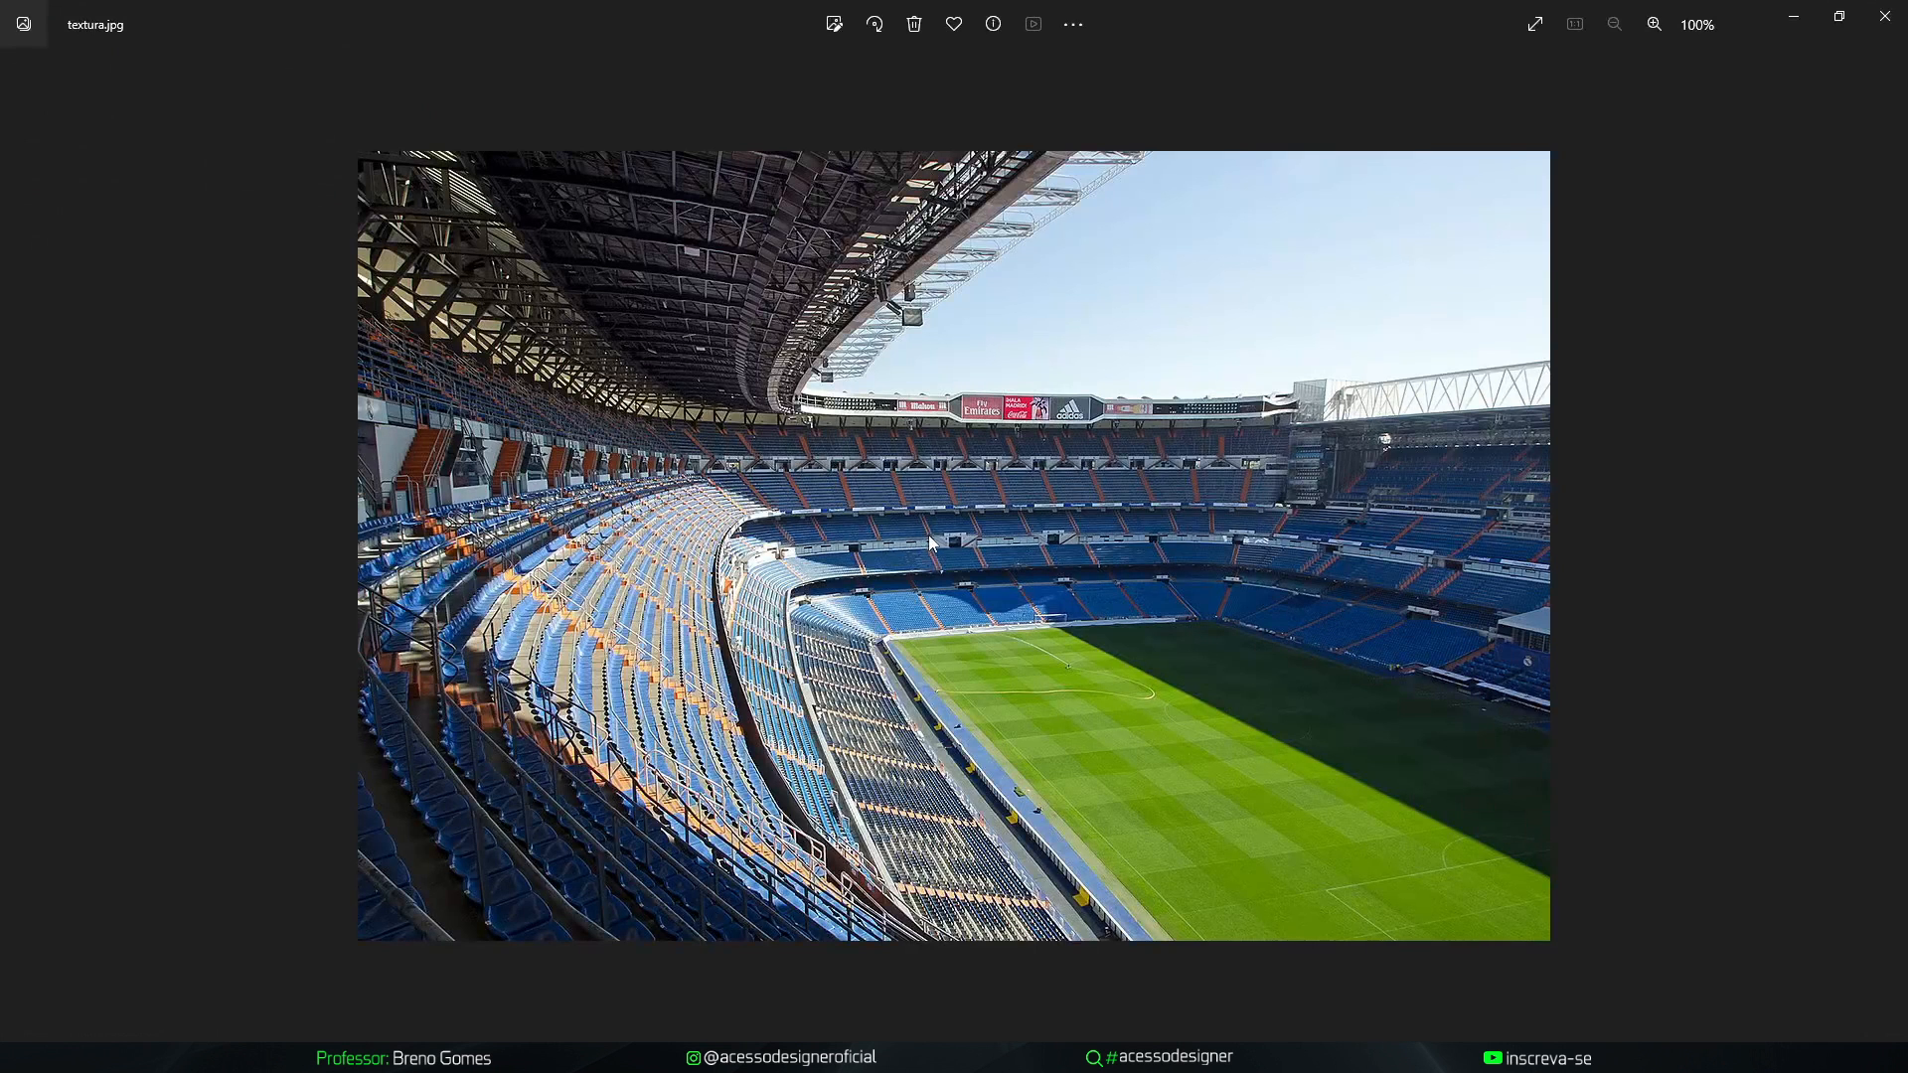
{"action": "key", "text": "Escape"}
Place the textura image in the Photoshop document above Camada 1, scaled to cover the upper part of the canvas behind the shirt
{"action": "left_click", "coordinate": [558, 456]}
{"action": "left_click_drag", "start_coordinate": [377, 221], "coordinate": [790, 732]}
{"action": "left_click_drag", "start_coordinate": [936, 495], "coordinate": [936, 332]}
{"action": "left_click_drag", "start_coordinate": [1153, 410], "coordinate": [1200, 397]}
{"action": "left_click_drag", "start_coordinate": [1057, 393], "coordinate": [1057, 393]}
{"action": "key", "text": "Return"}
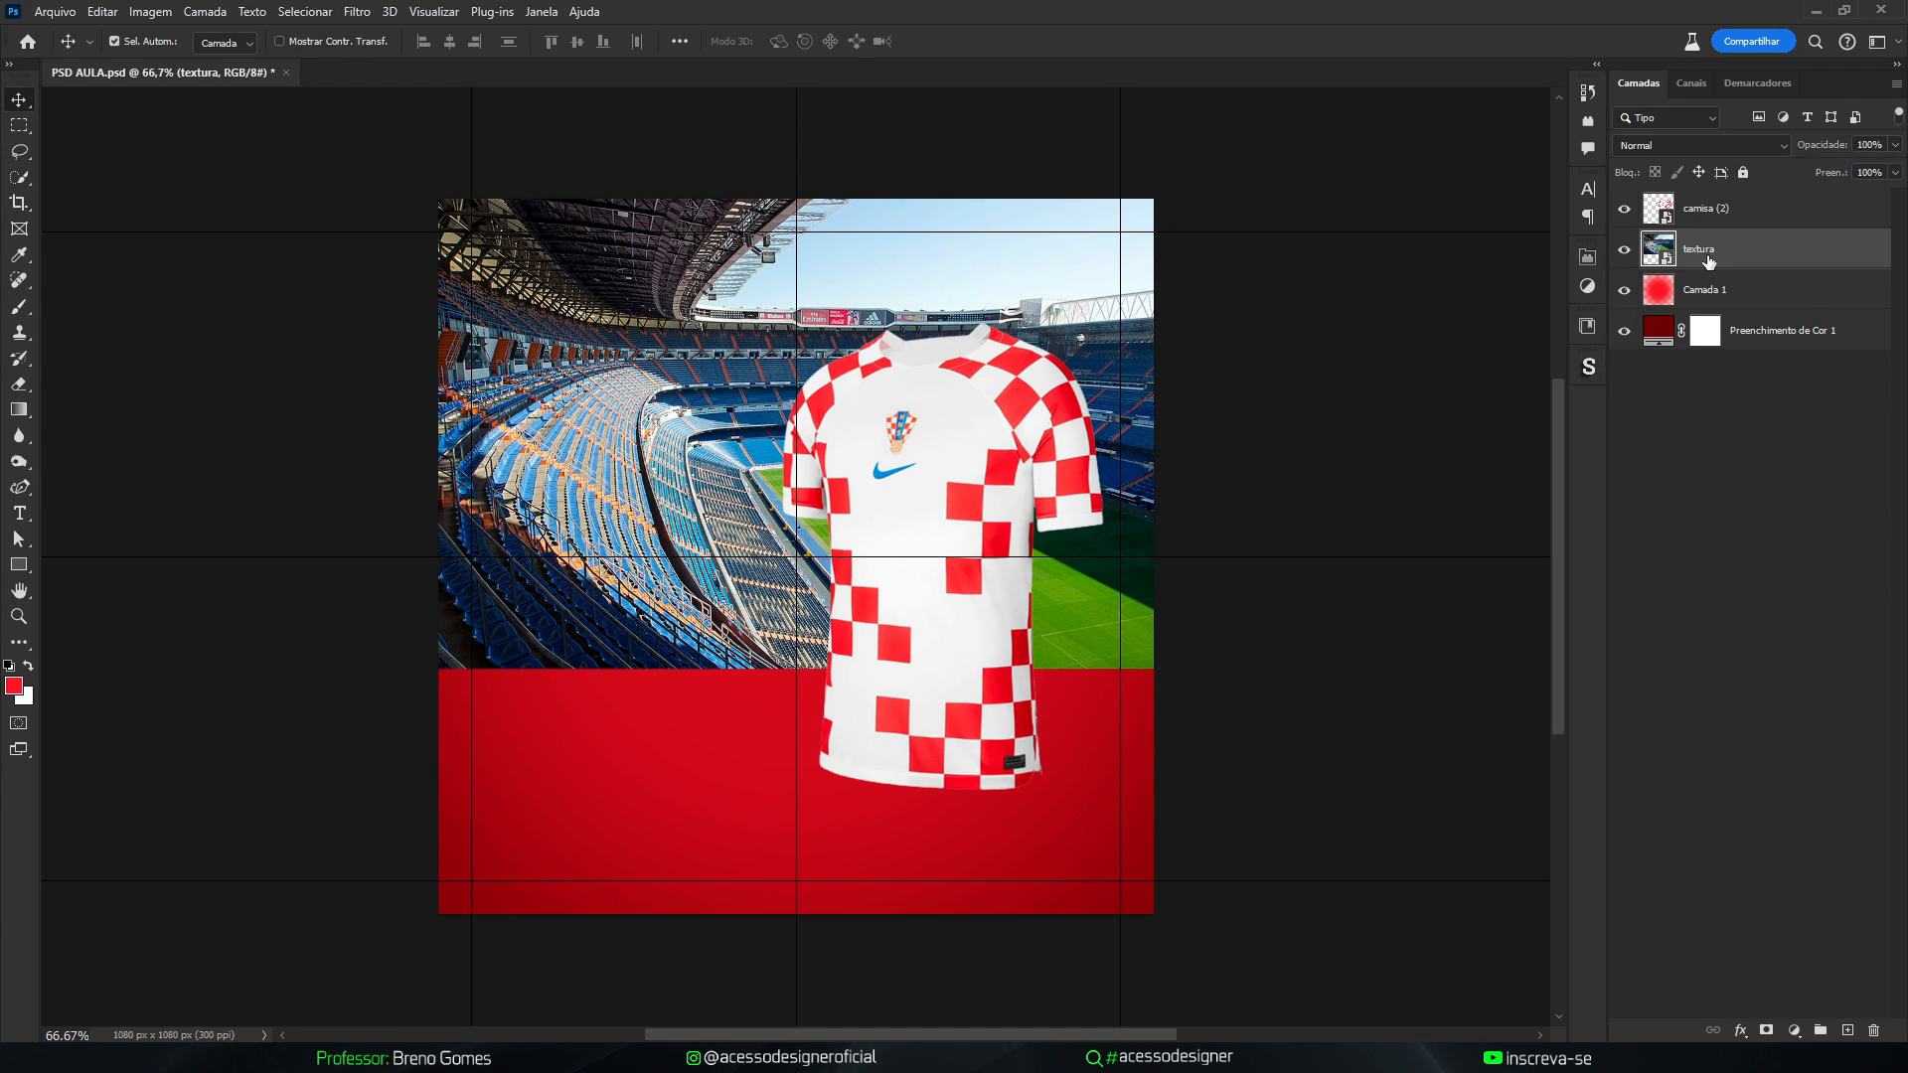
Desaturate the textura layer with Hue/Saturation, setting the saturation to -100
{"action": "key", "text": "ctrl+u"}
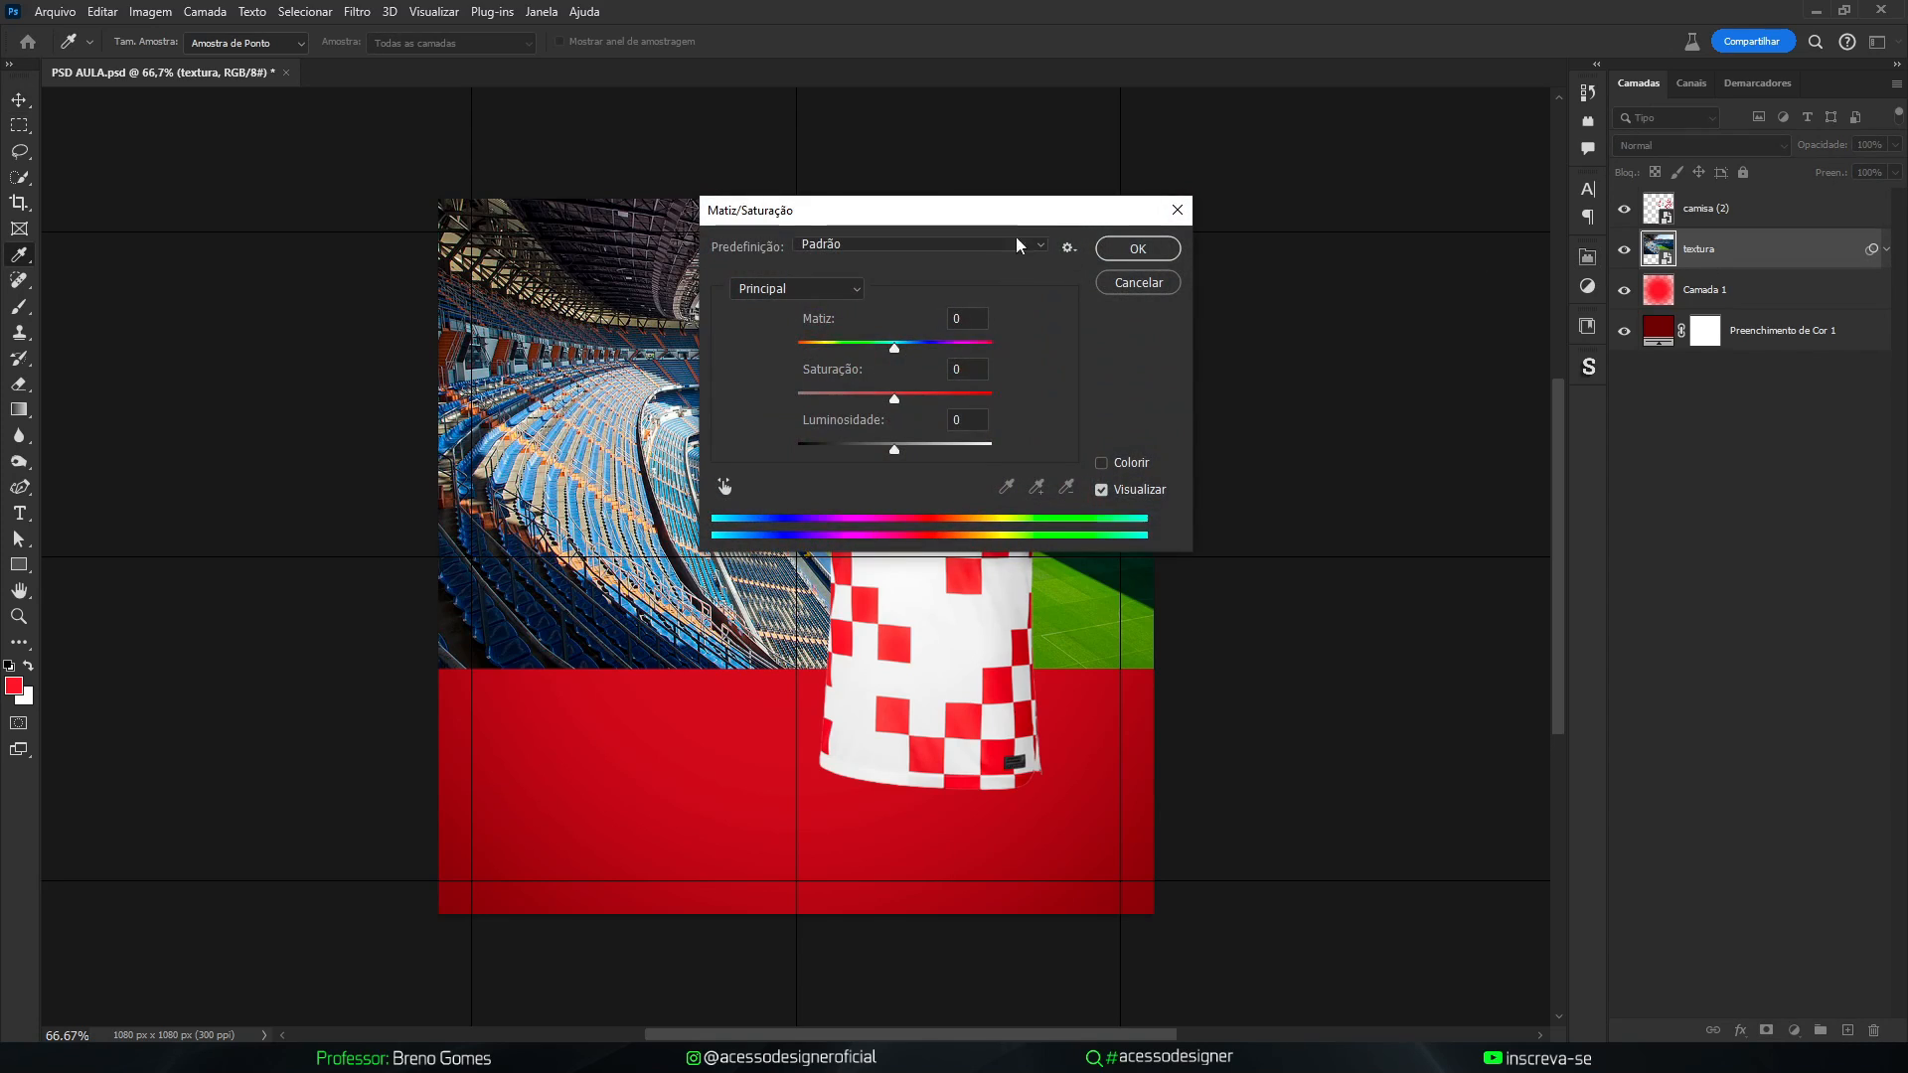
{"action": "left_click_drag", "start_coordinate": [1015, 209], "coordinate": [1296, 209]}
{"action": "left_click_drag", "start_coordinate": [1170, 402], "coordinate": [1027, 409]}
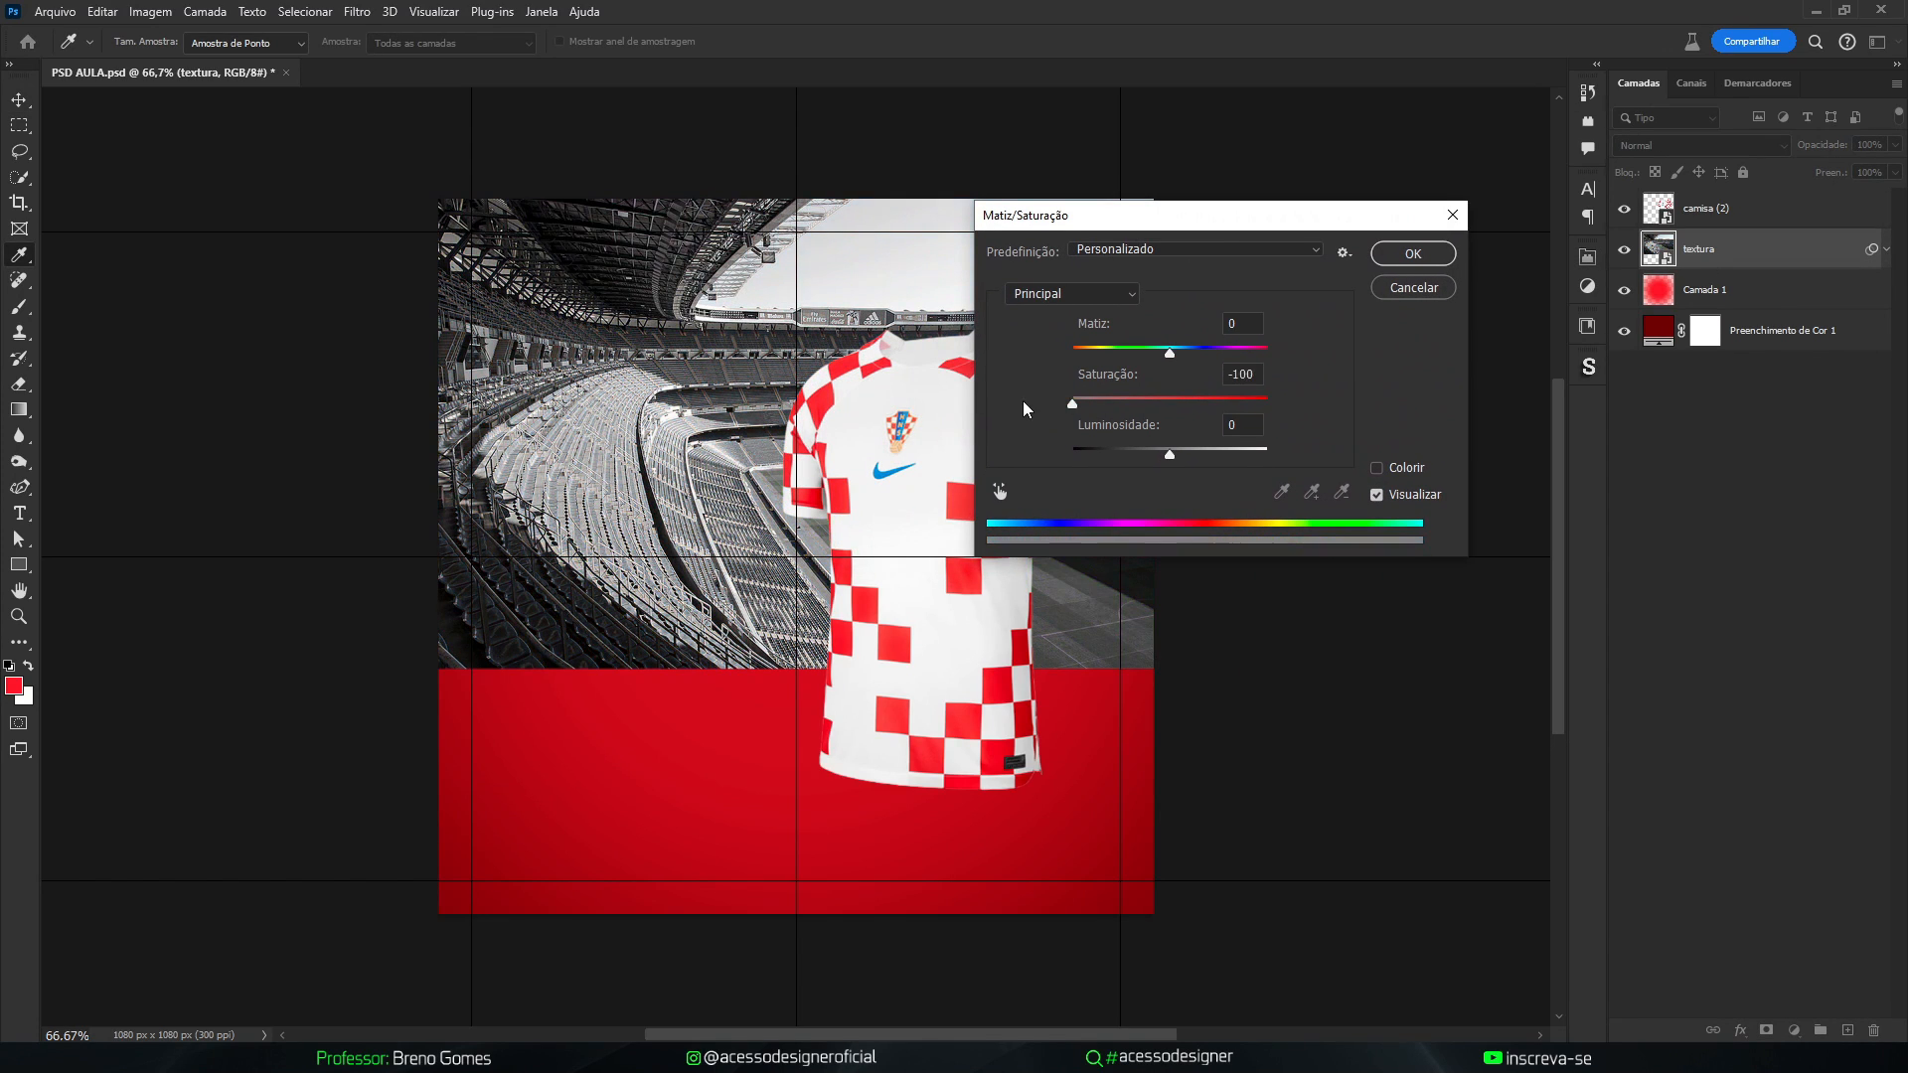
{"action": "left_click", "coordinate": [1413, 255]}
Set the textura layer's blend mode to Sobrepor and its fill to 40%, and collapse its smart filter list
{"action": "left_click", "coordinate": [1694, 145]}
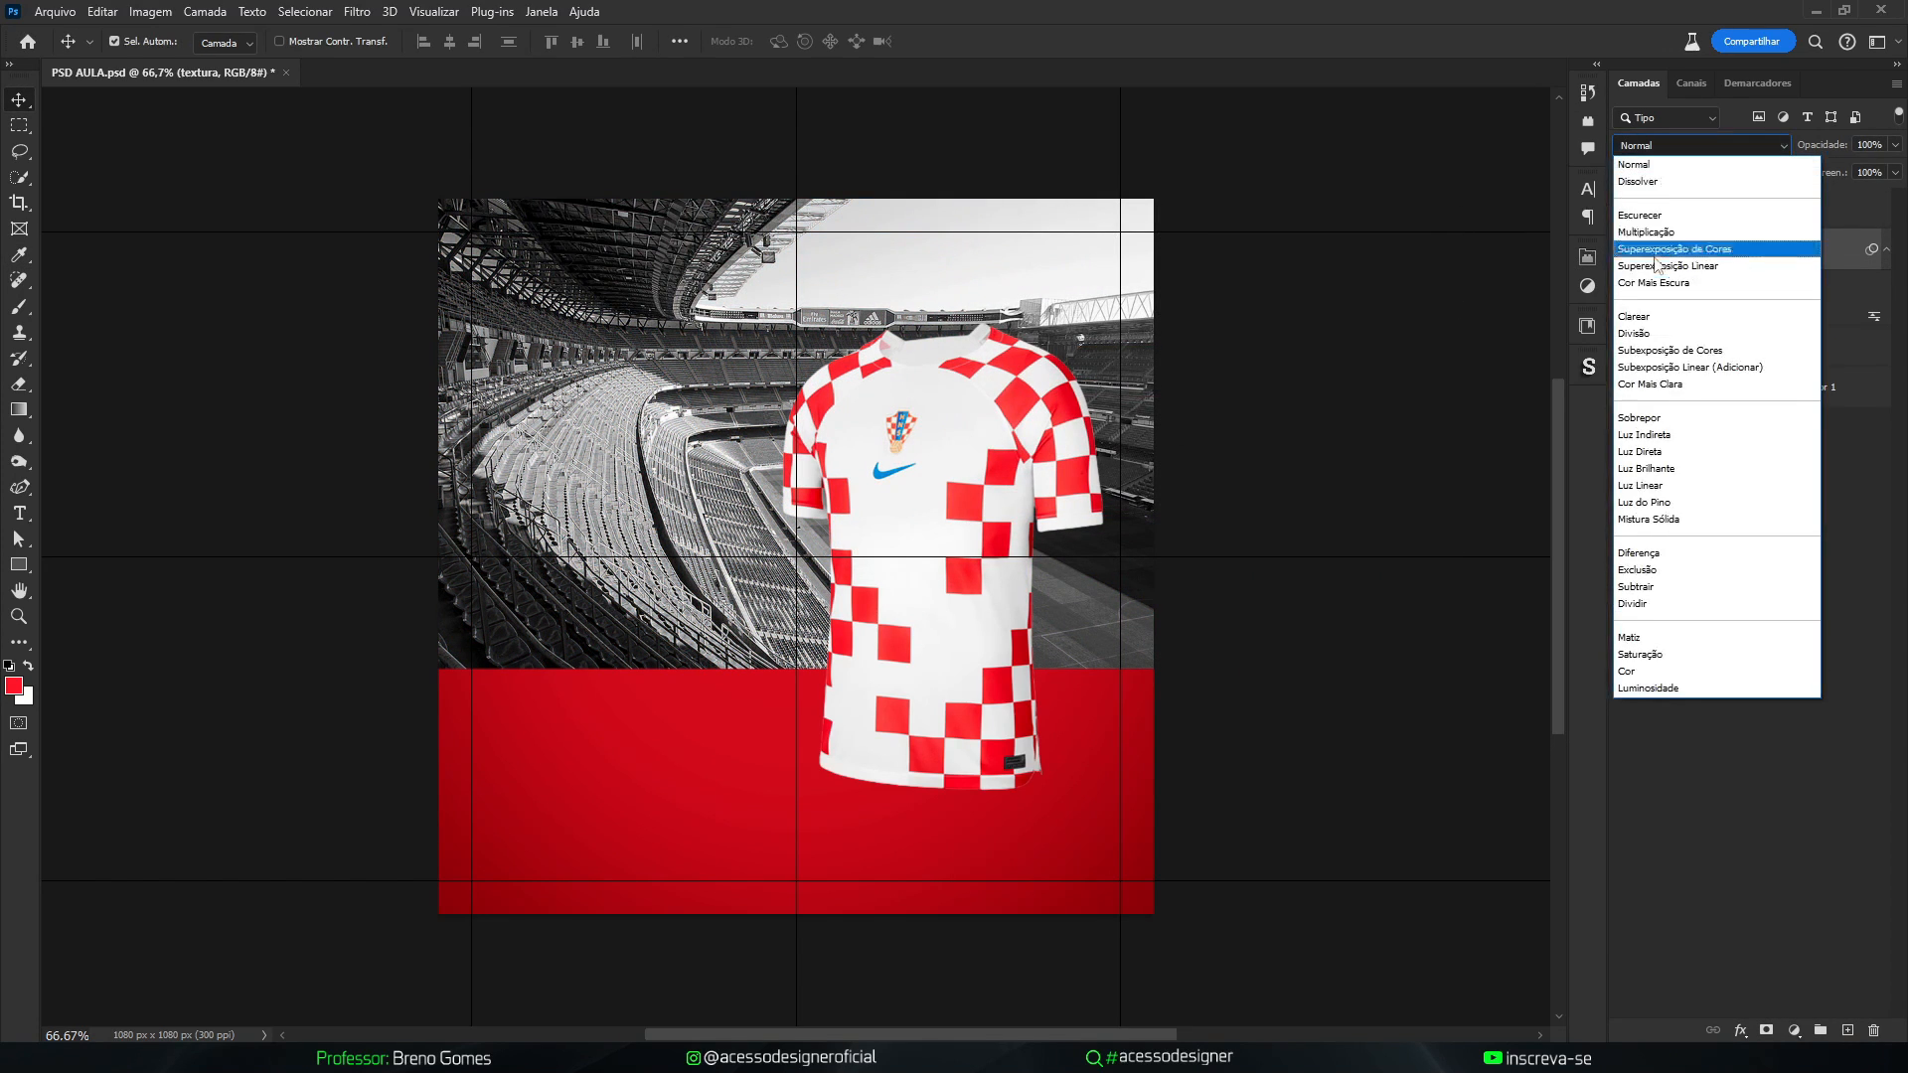
{"action": "left_click", "coordinate": [1652, 423]}
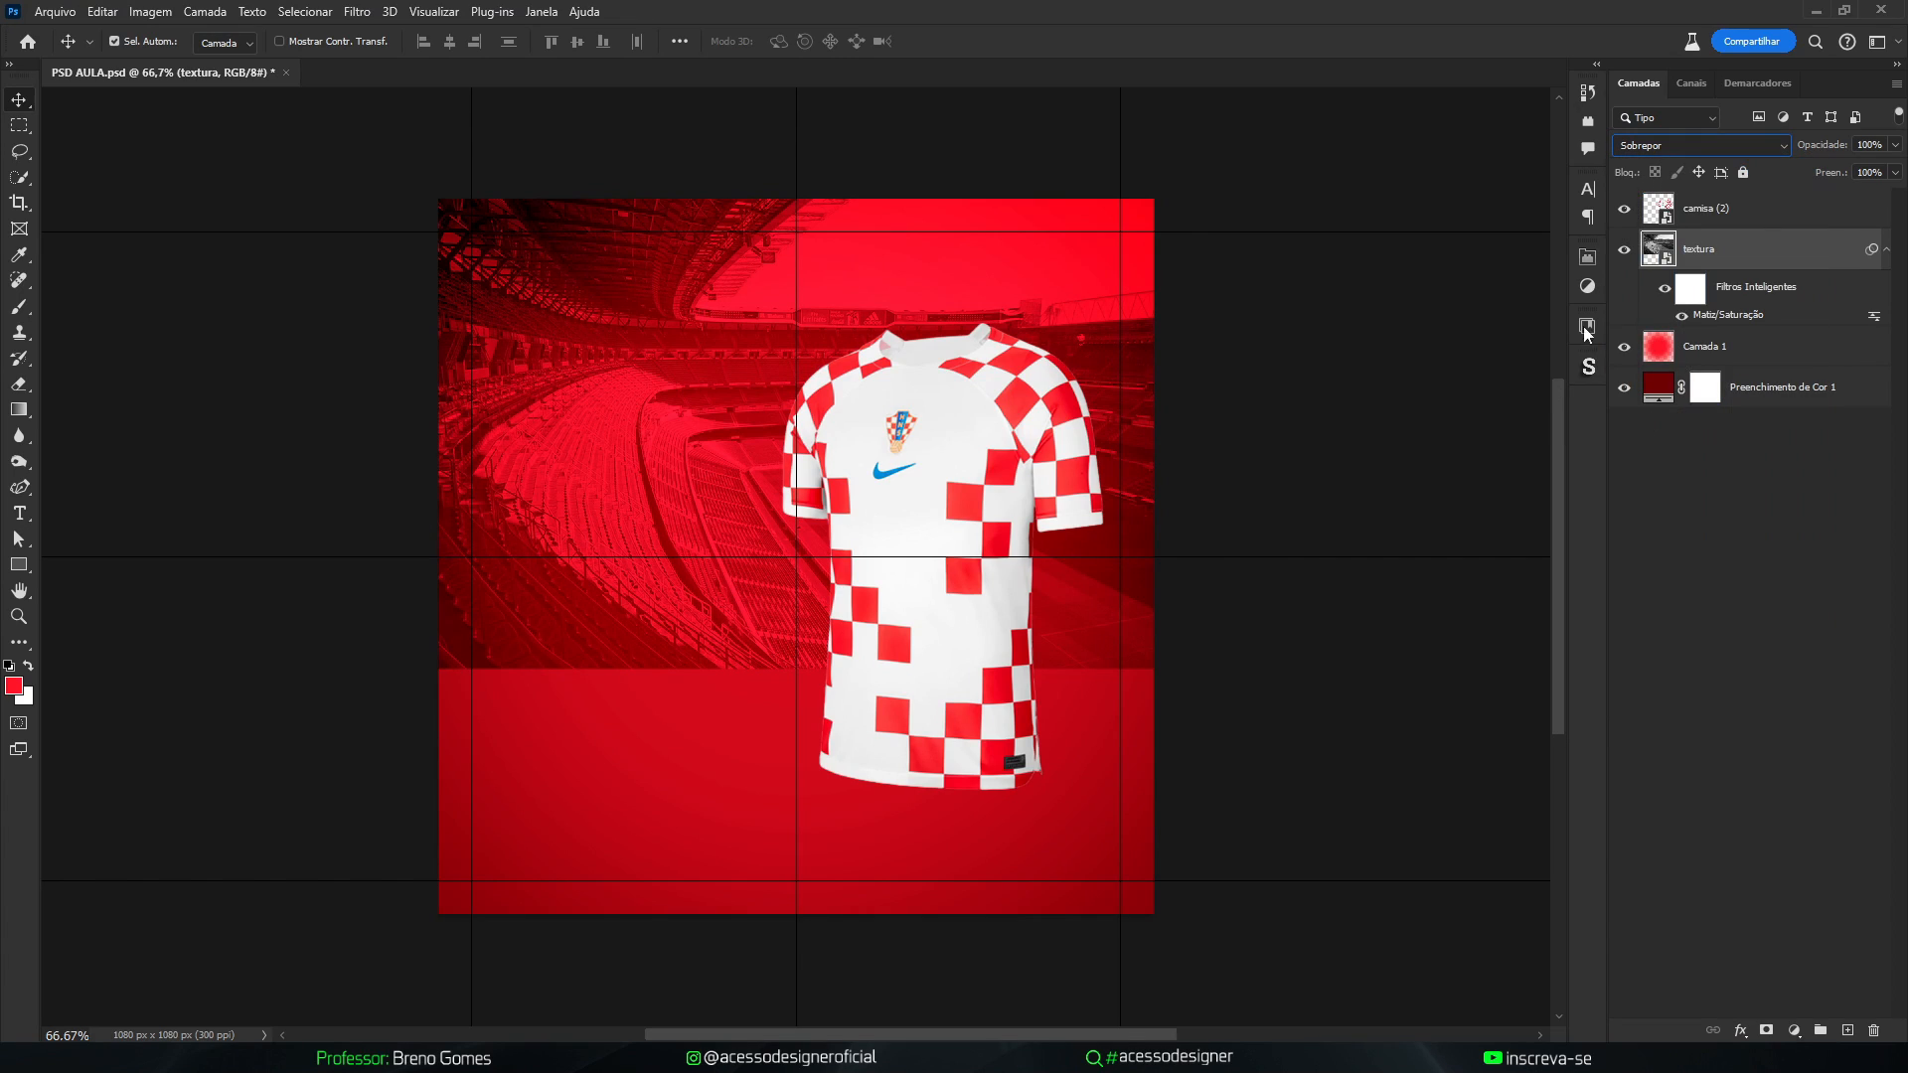
{"action": "left_click", "coordinate": [1894, 175]}
{"action": "left_click_drag", "start_coordinate": [1848, 202], "coordinate": [1846, 203]}
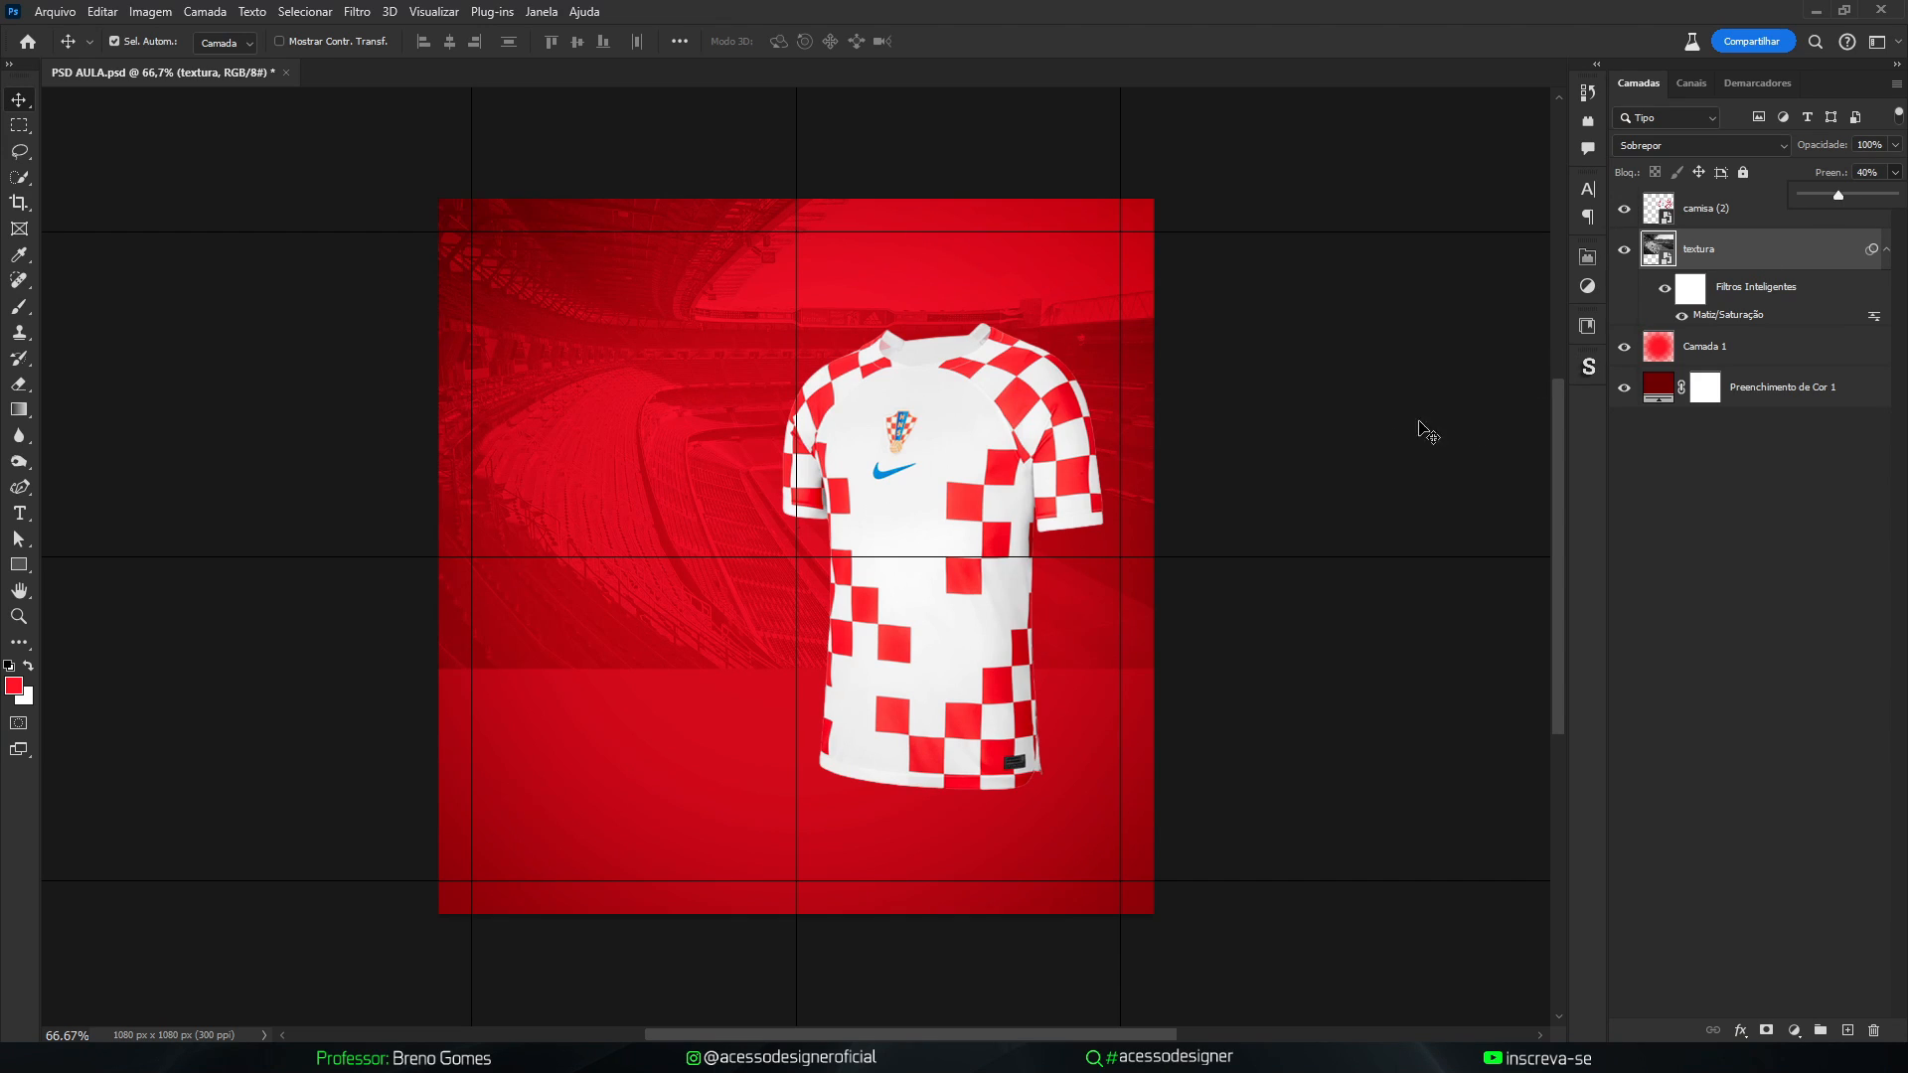
{"action": "left_click", "coordinate": [1886, 249]}
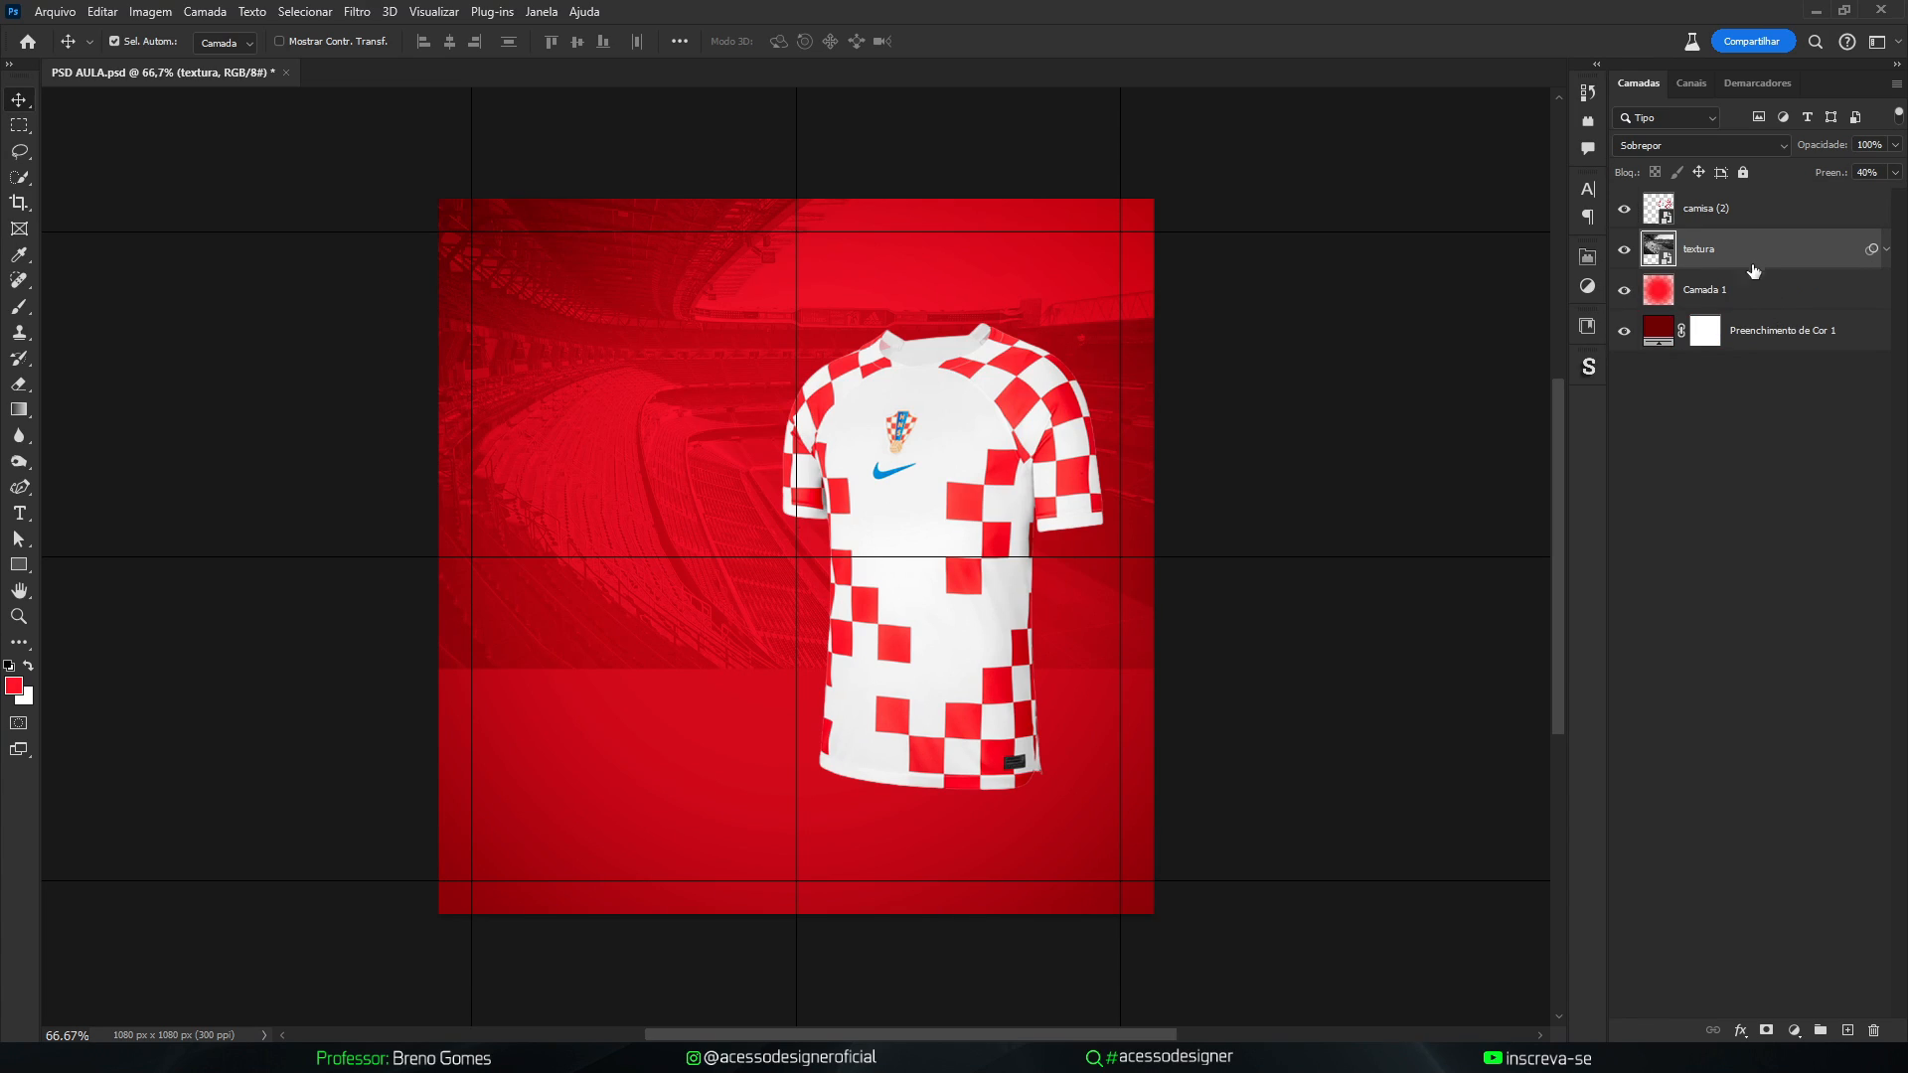
Add a layer mask to textura and fade out the stadium's lower edge with a large soft black brush
{"action": "left_click", "coordinate": [1766, 1031]}
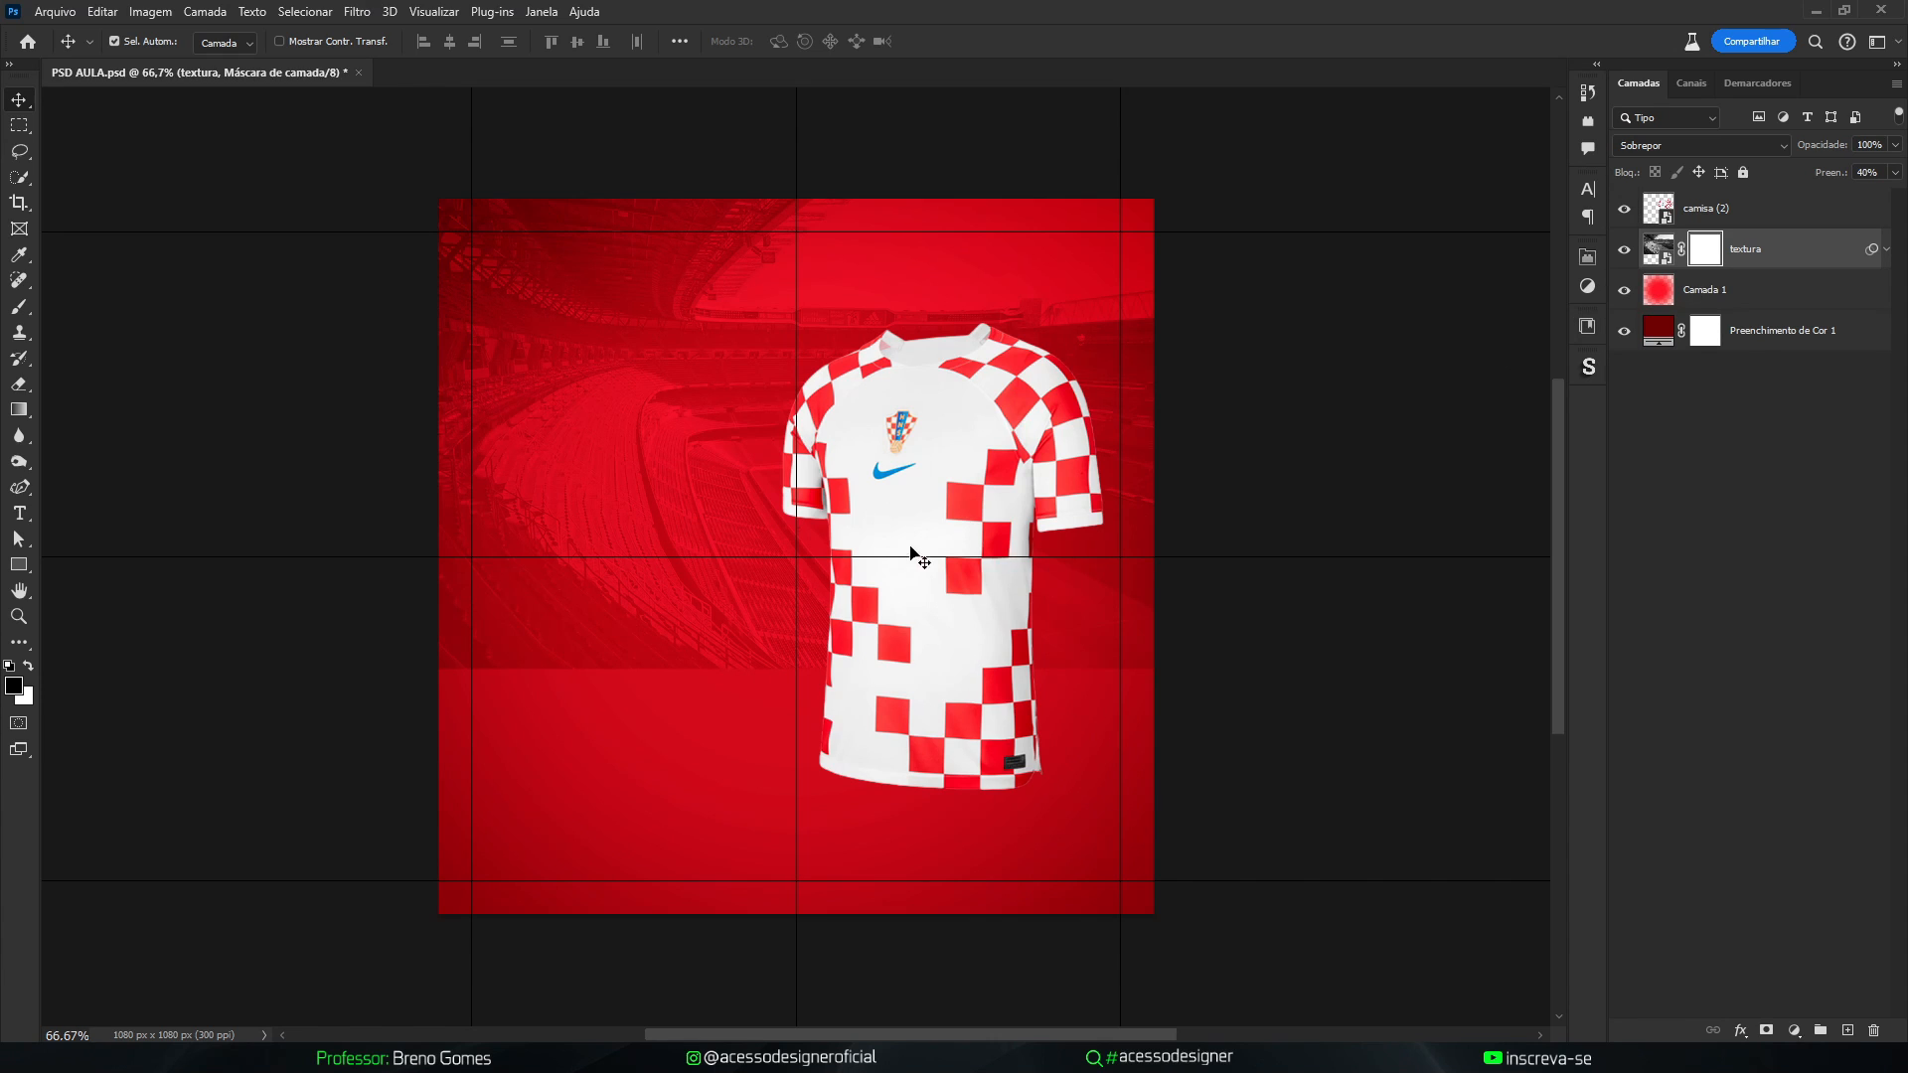
{"action": "key", "text": "b"}
{"action": "mouse_move", "coordinate": [820, 494]}
{"action": "left_mouse_down"}
{"action": "mouse_move", "coordinate": [511, 515]}
{"action": "mouse_move", "coordinate": [553, 516]}
{"action": "mouse_move", "coordinate": [502, 533]}
{"action": "left_mouse_up"}
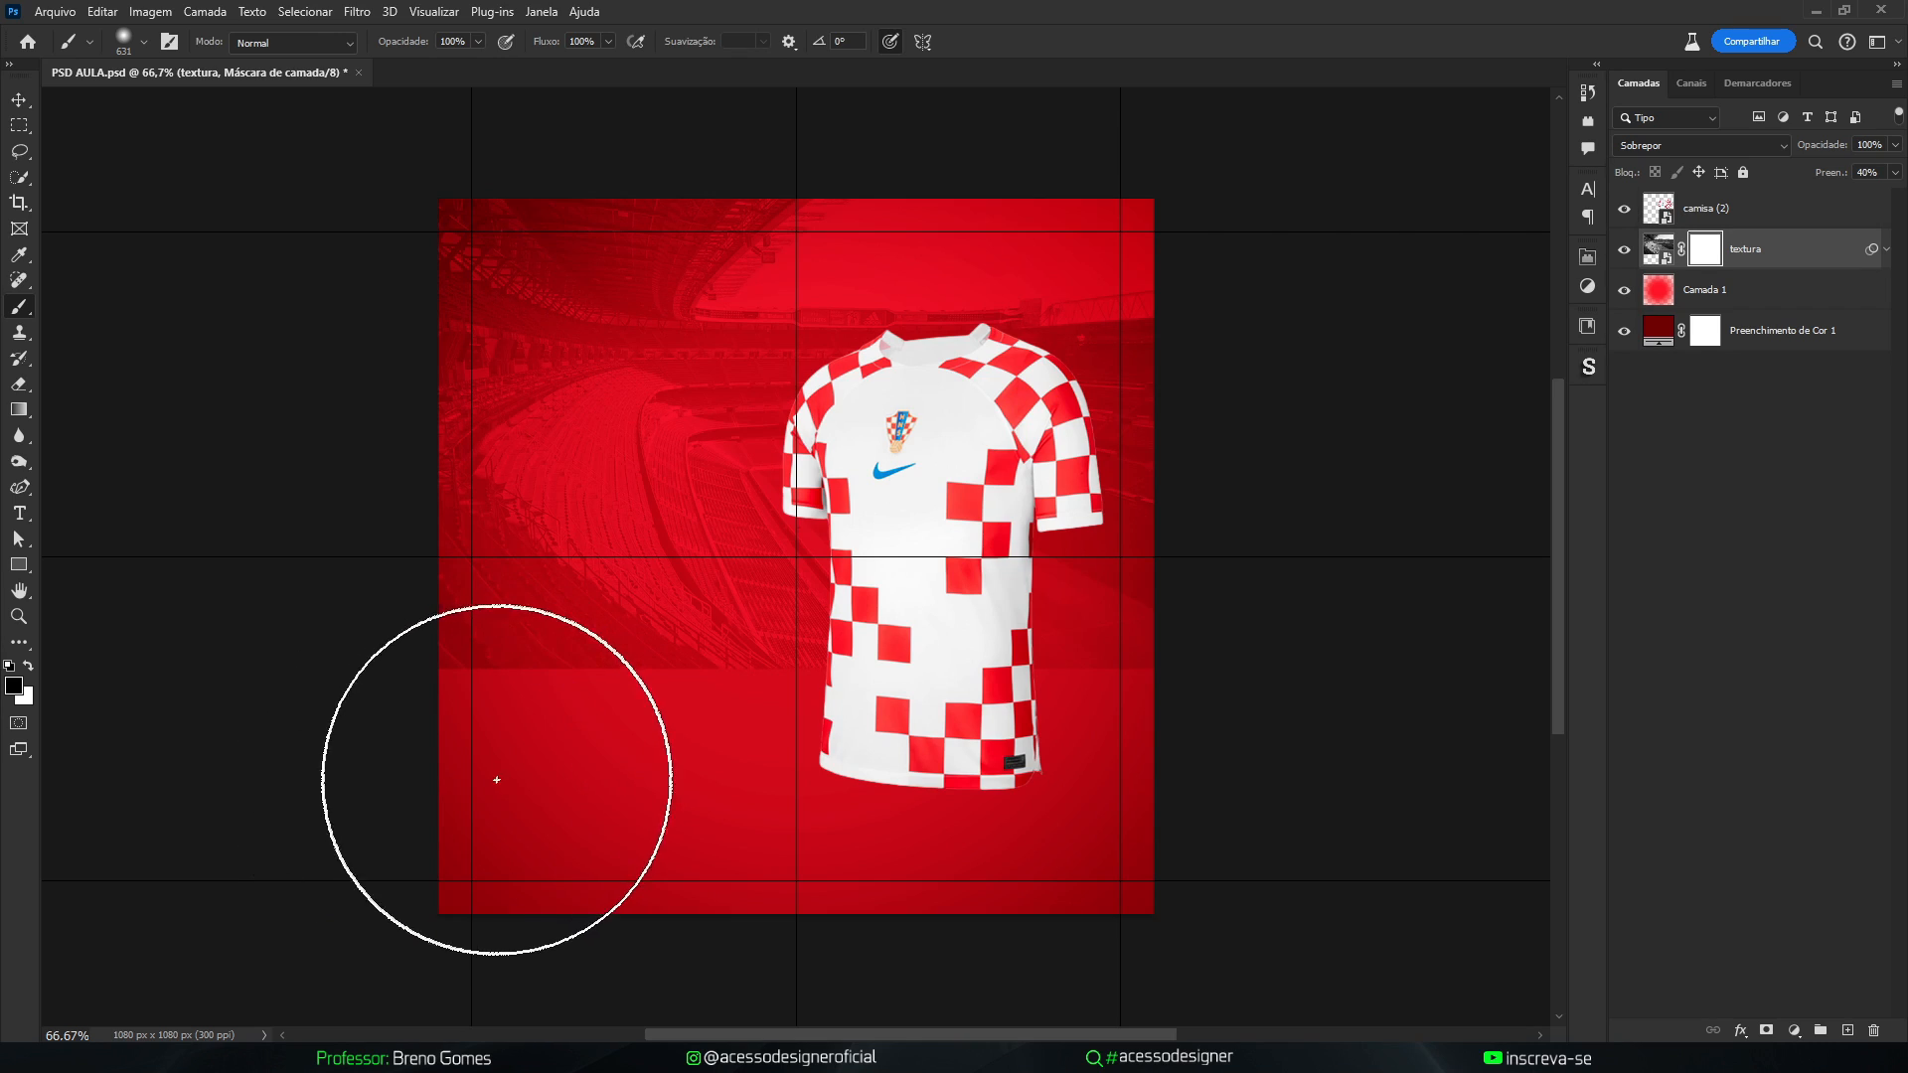
{"action": "mouse_move", "coordinate": [426, 803]}
{"action": "left_mouse_down"}
{"action": "mouse_move", "coordinate": [748, 802]}
{"action": "mouse_move", "coordinate": [554, 815]}
{"action": "left_mouse_up"}
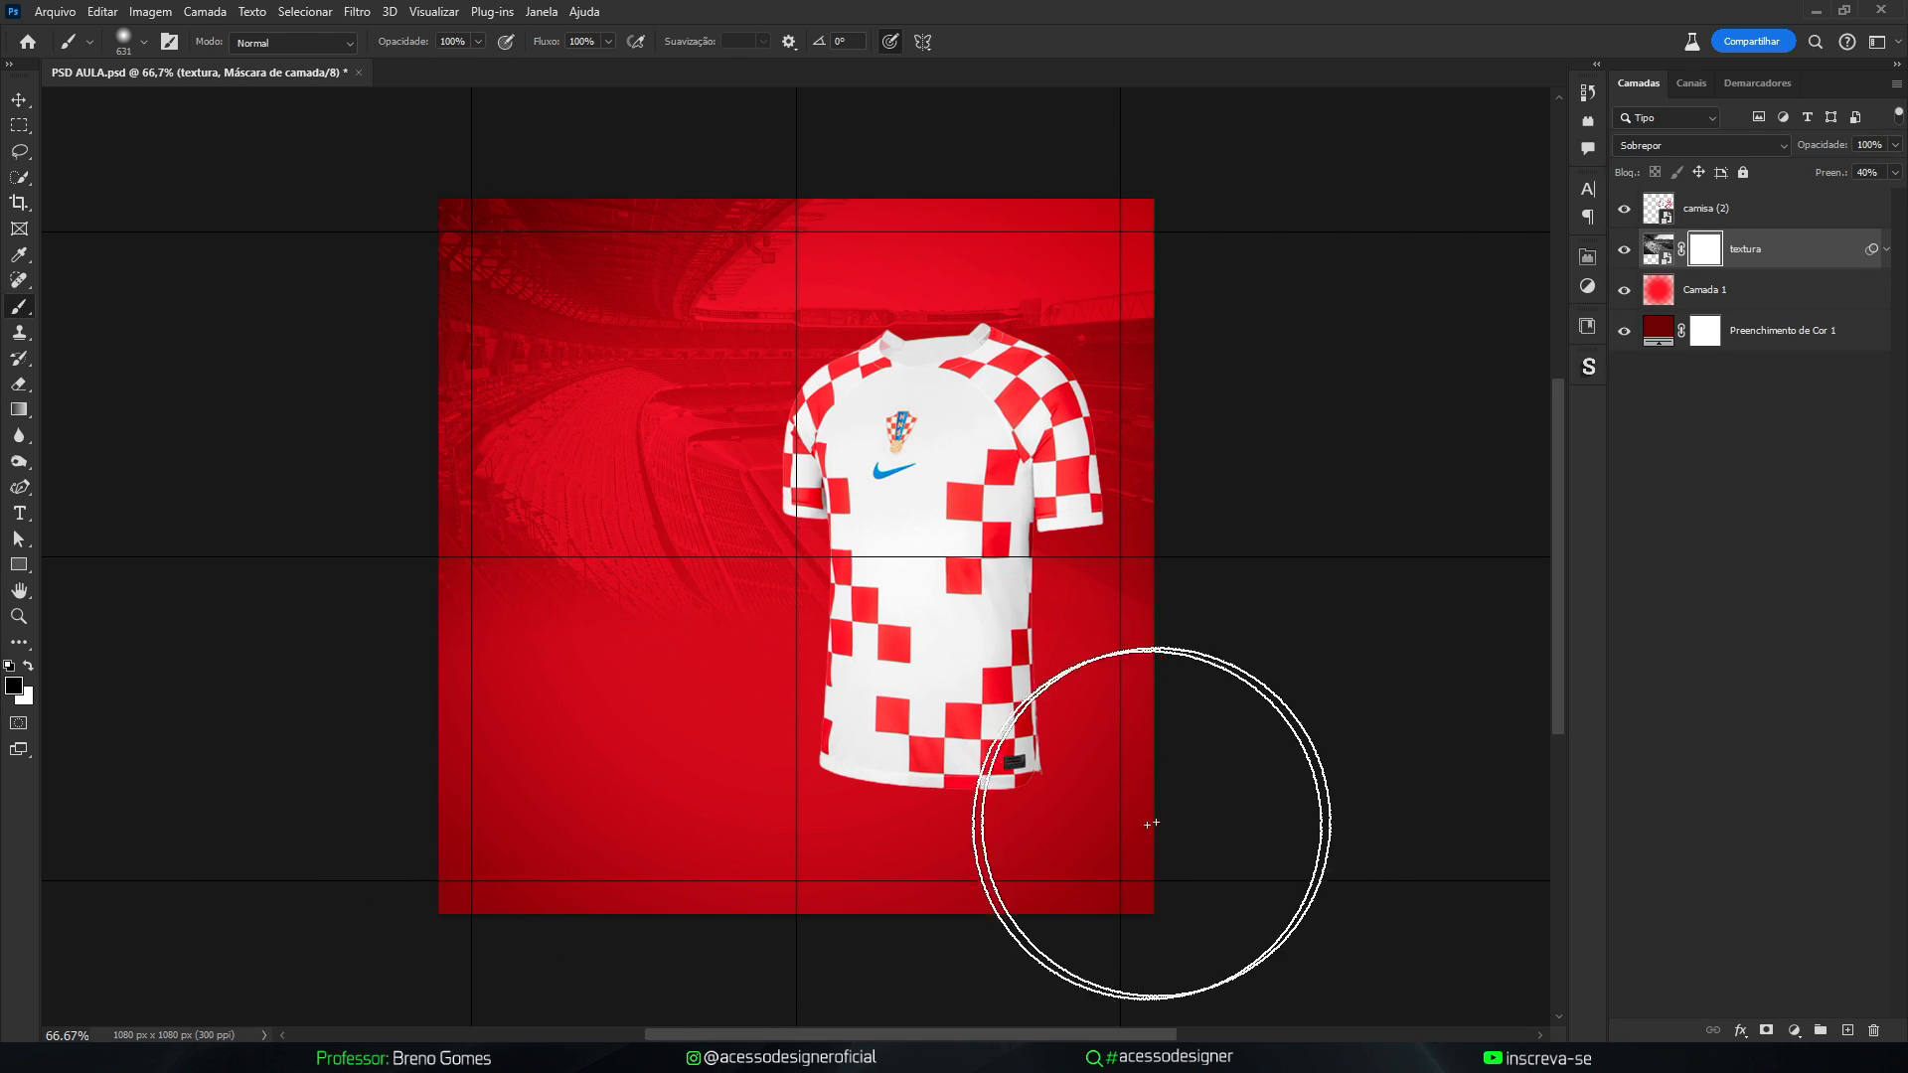
{"action": "key", "text": "v"}
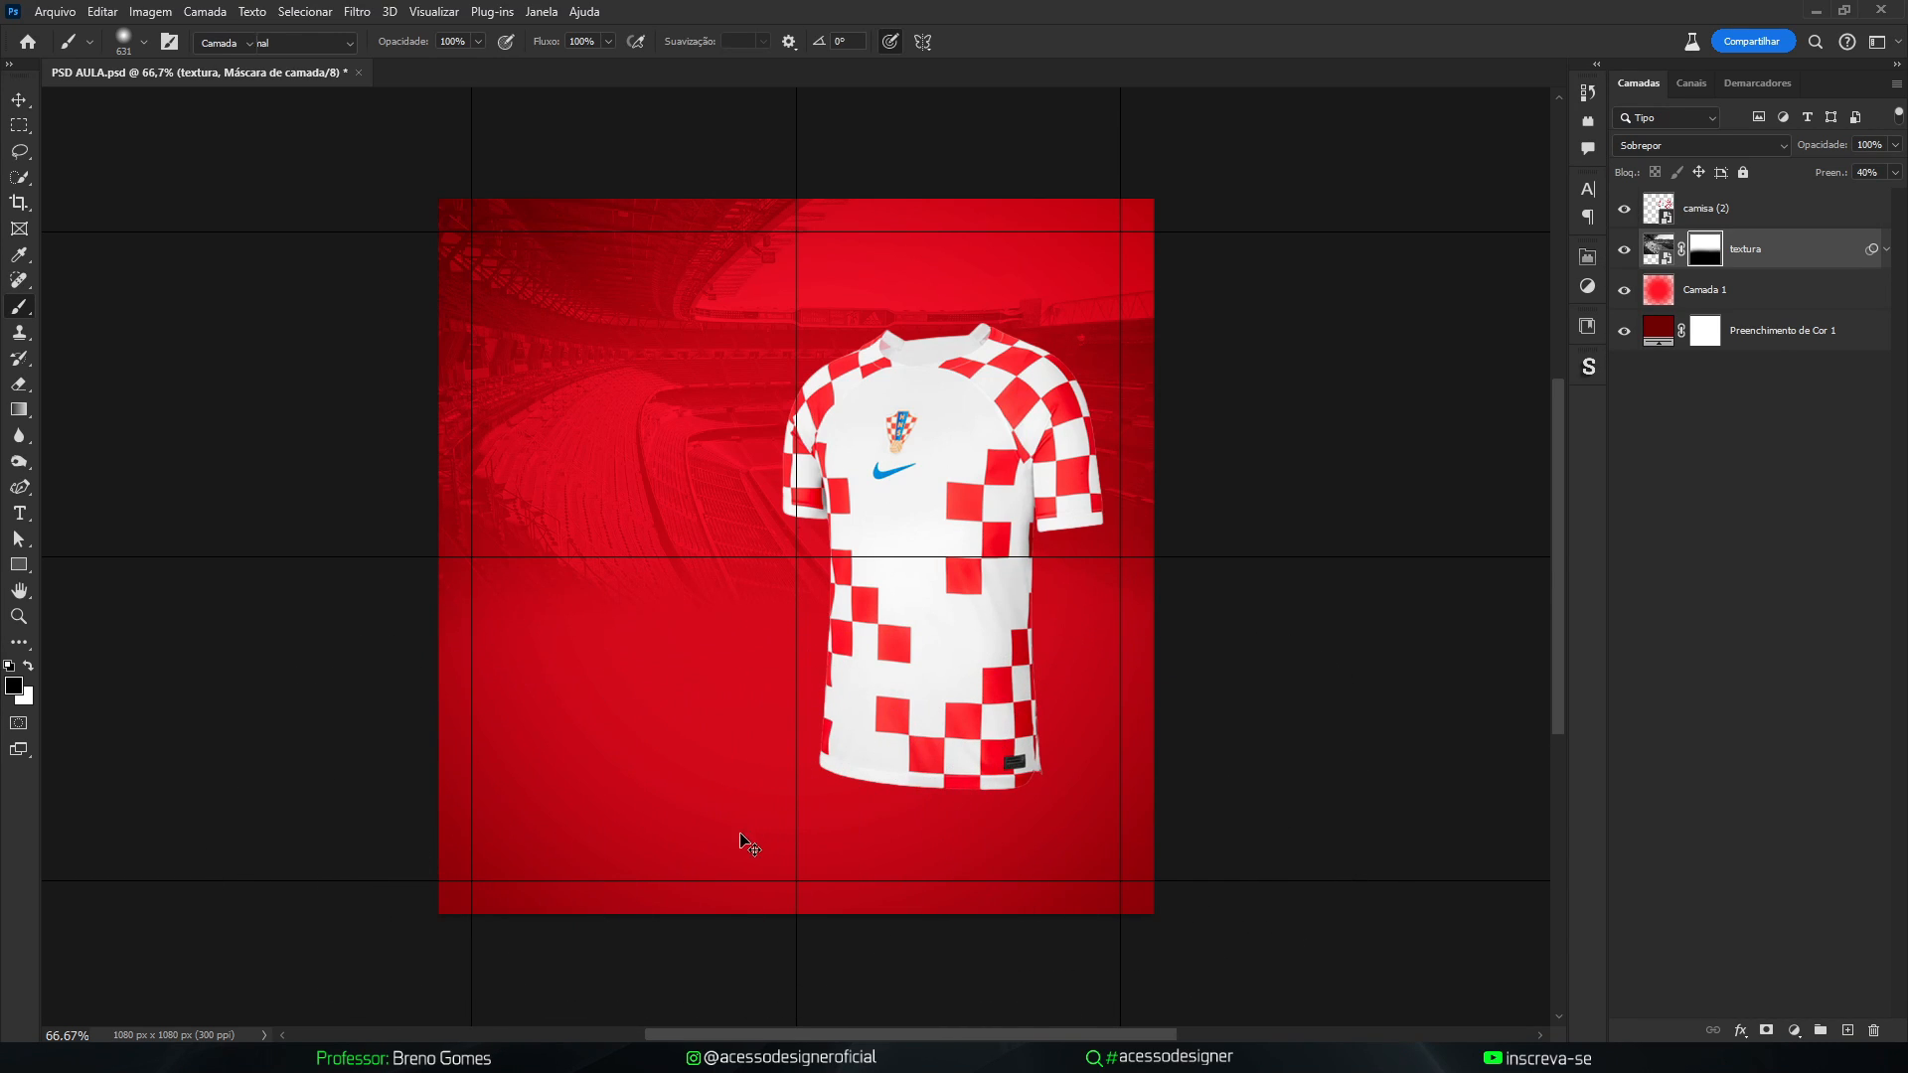
{"action": "left_click", "coordinate": [1630, 376]}
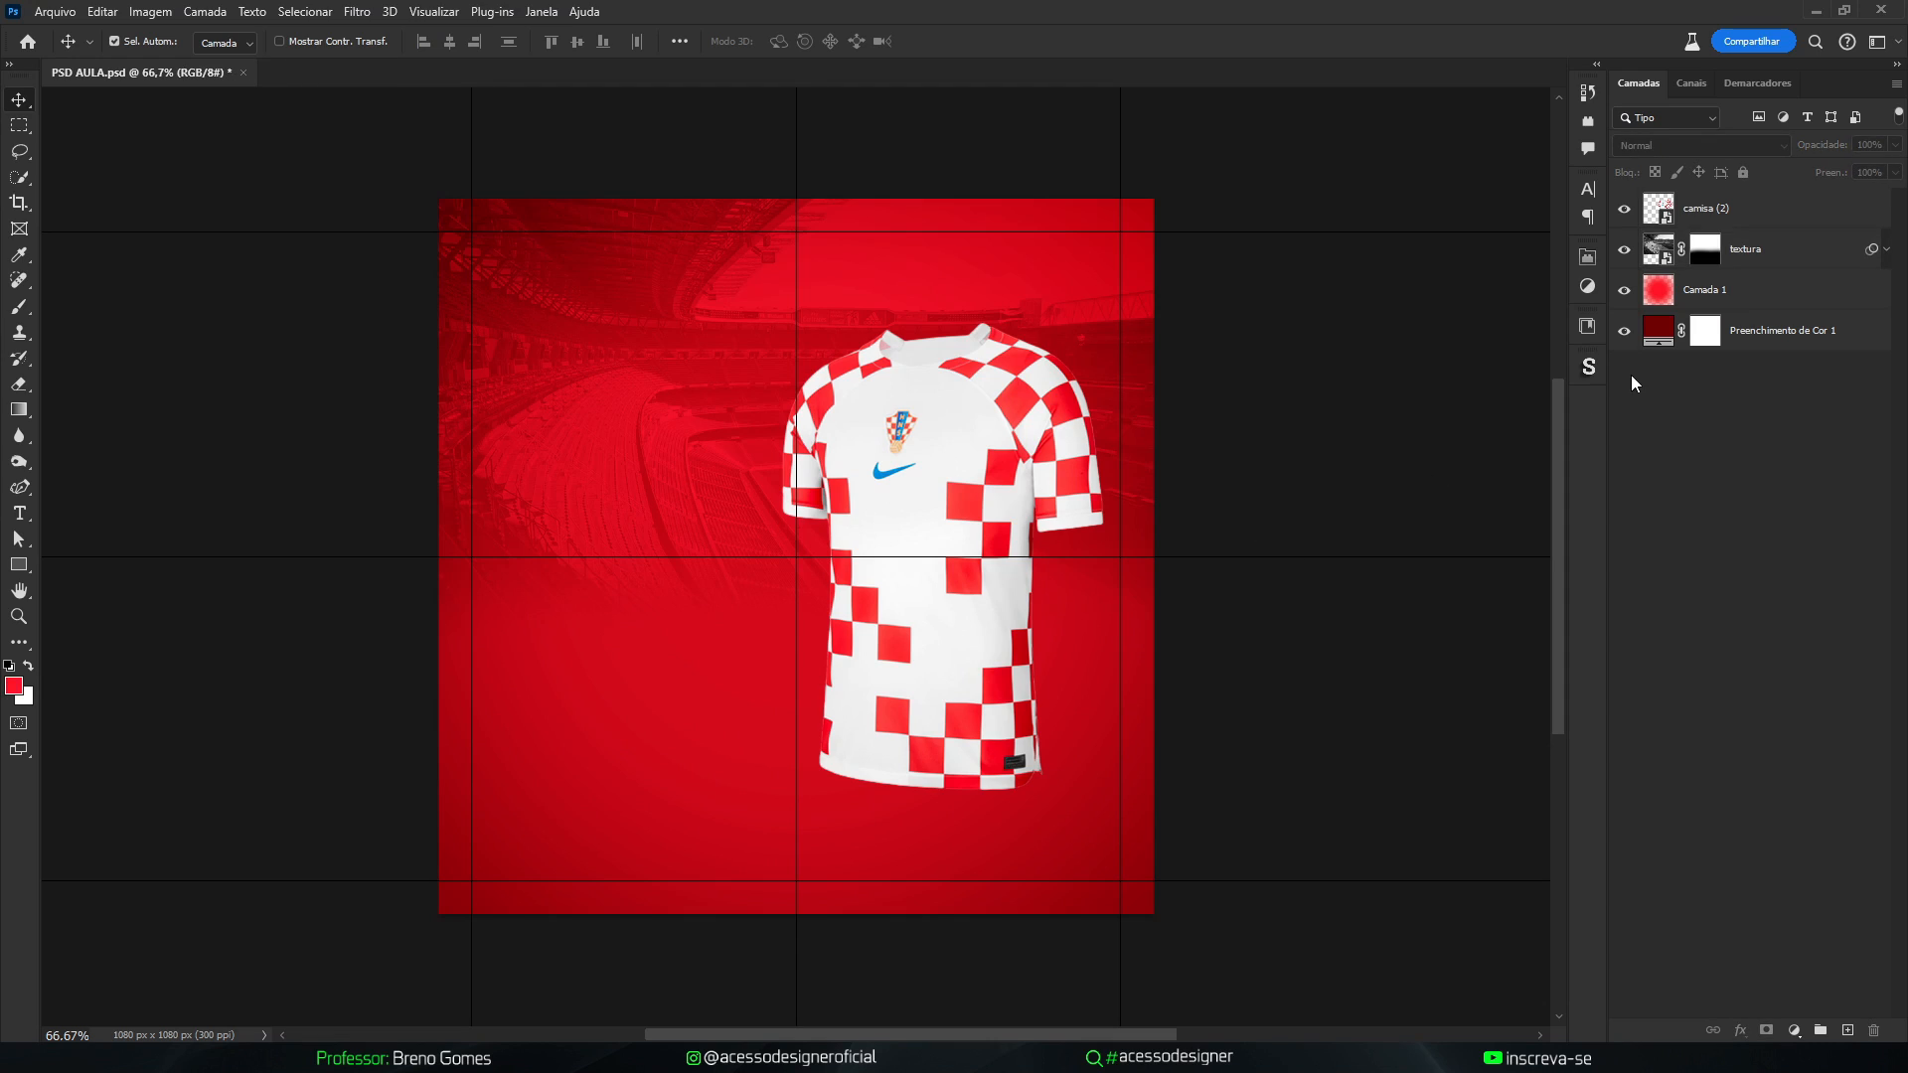
Draw a rectangle of about 1352 x 622 px above the textura layer, covering the lower half of the canvas
{"action": "left_click", "coordinate": [1775, 259]}
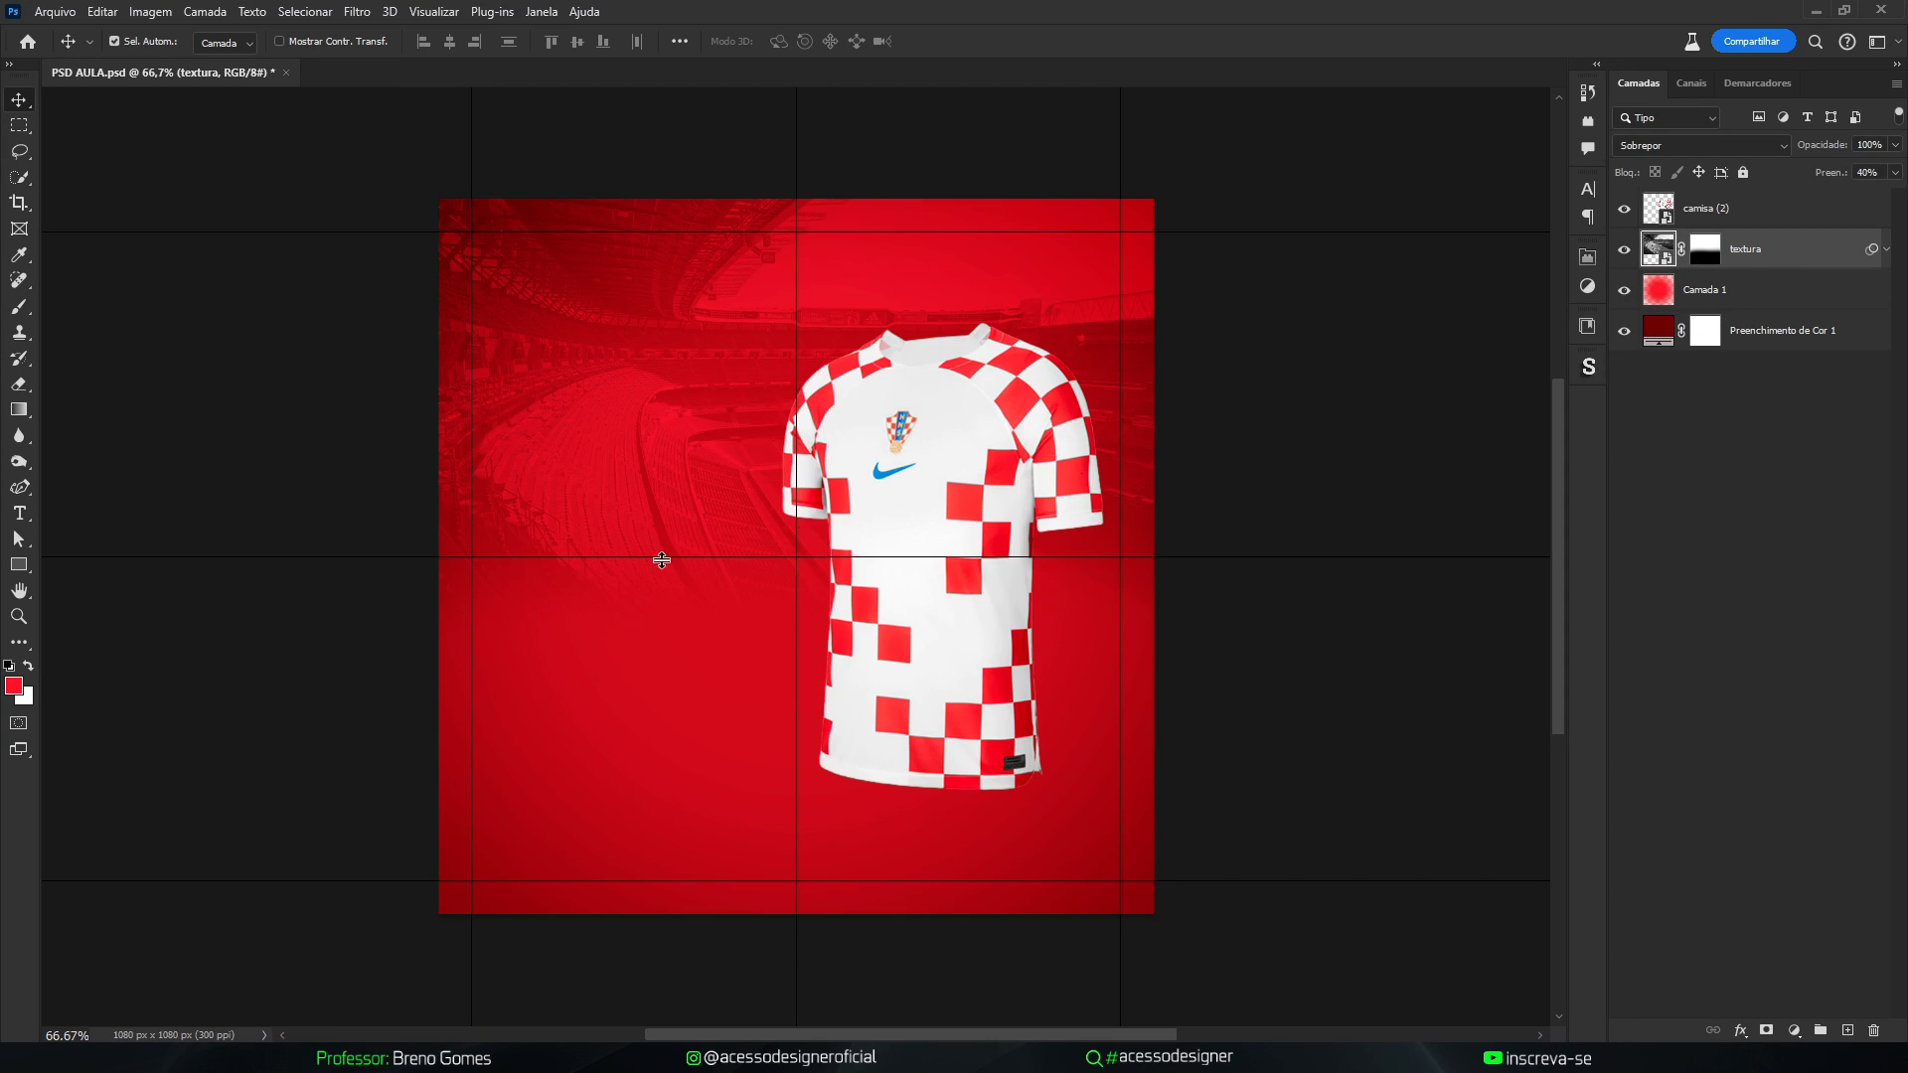
{"action": "left_click", "coordinate": [18, 566]}
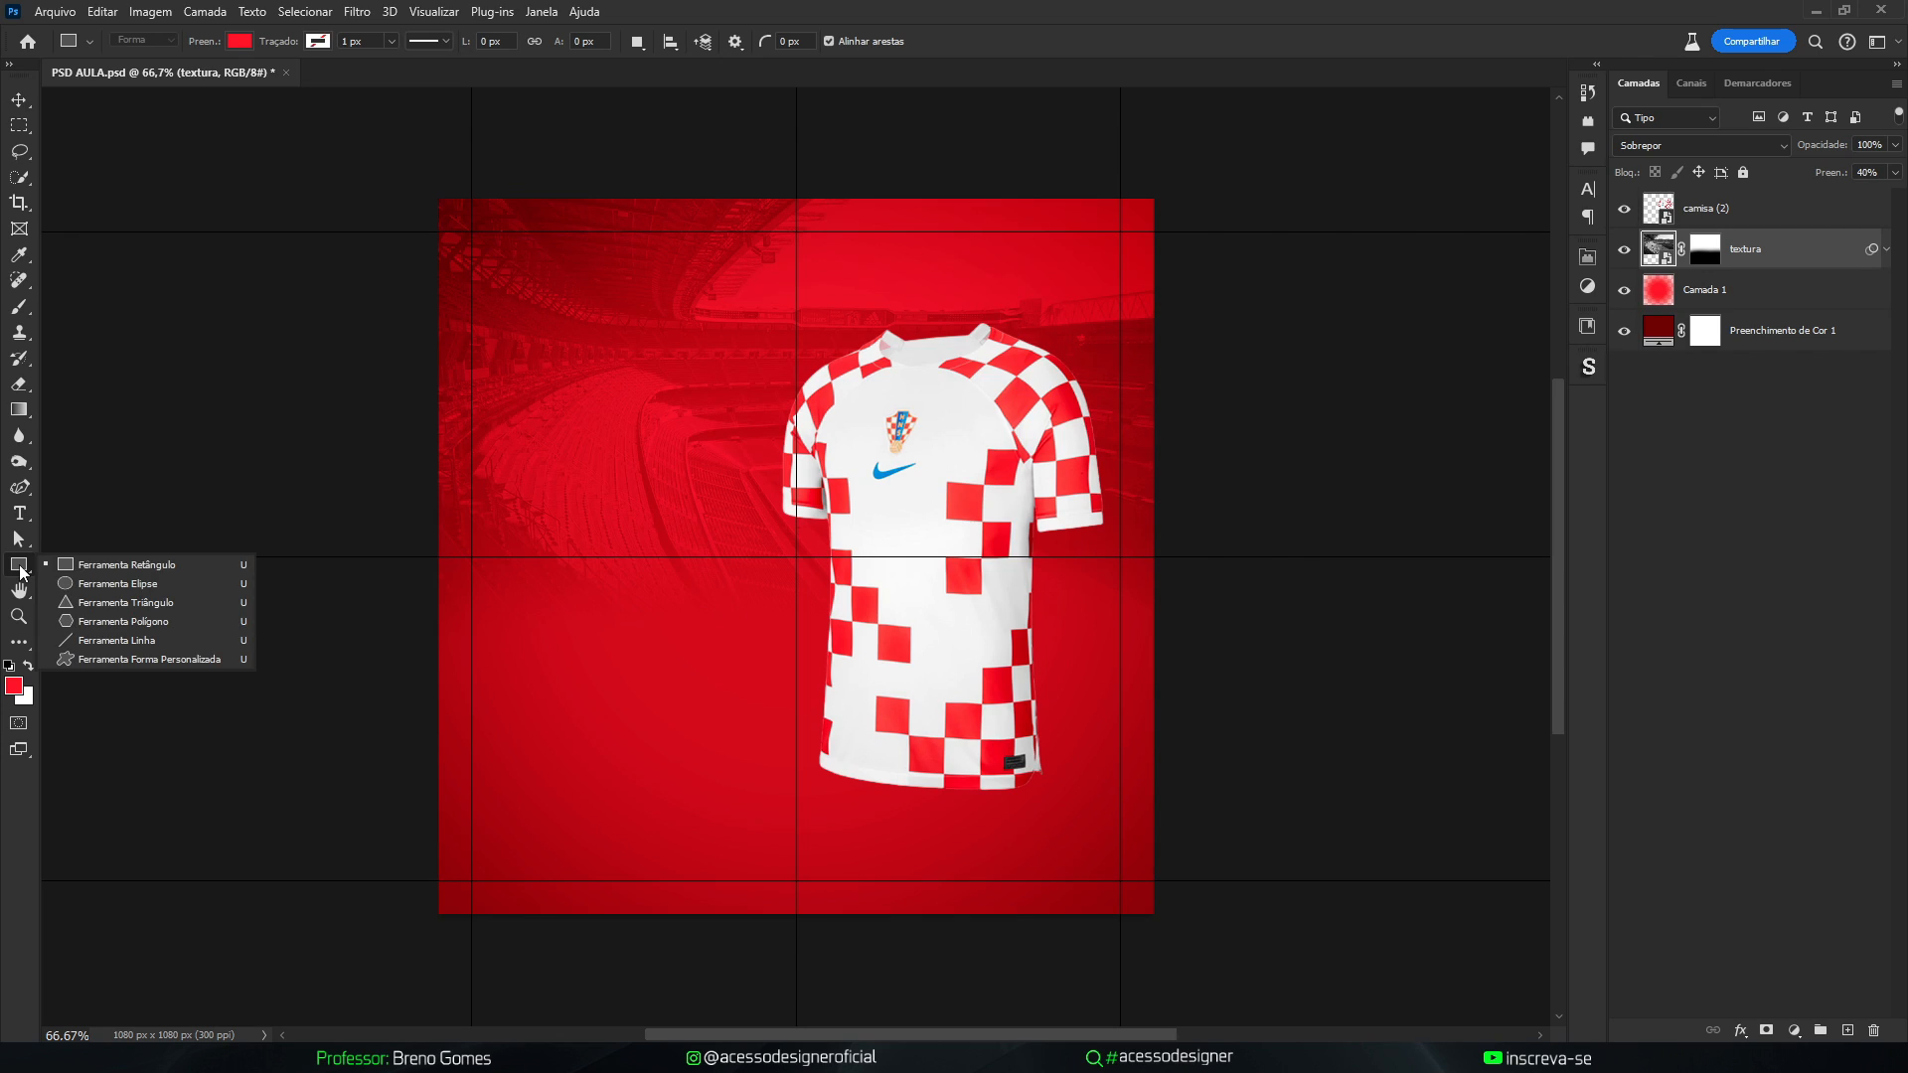
{"action": "left_click", "coordinate": [155, 575]}
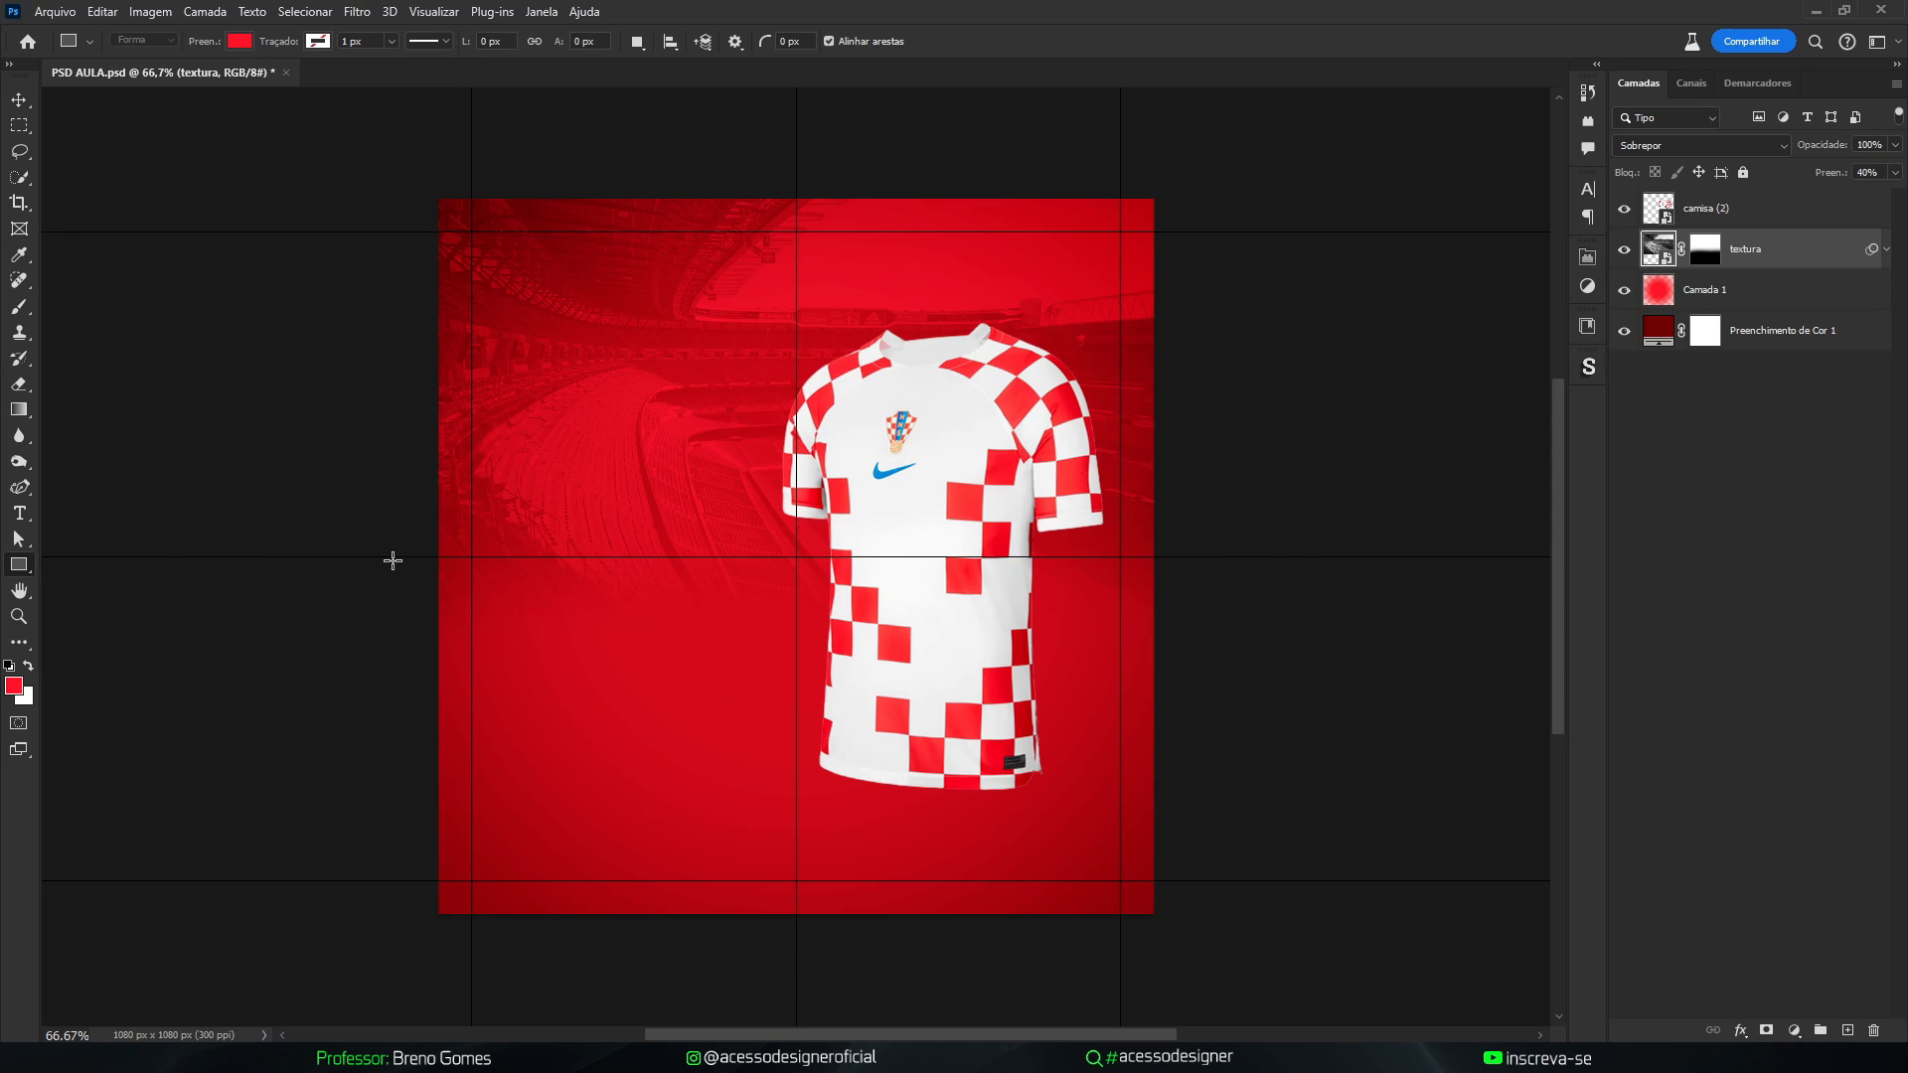
{"action": "left_click_drag", "start_coordinate": [372, 546], "coordinate": [1267, 958]}
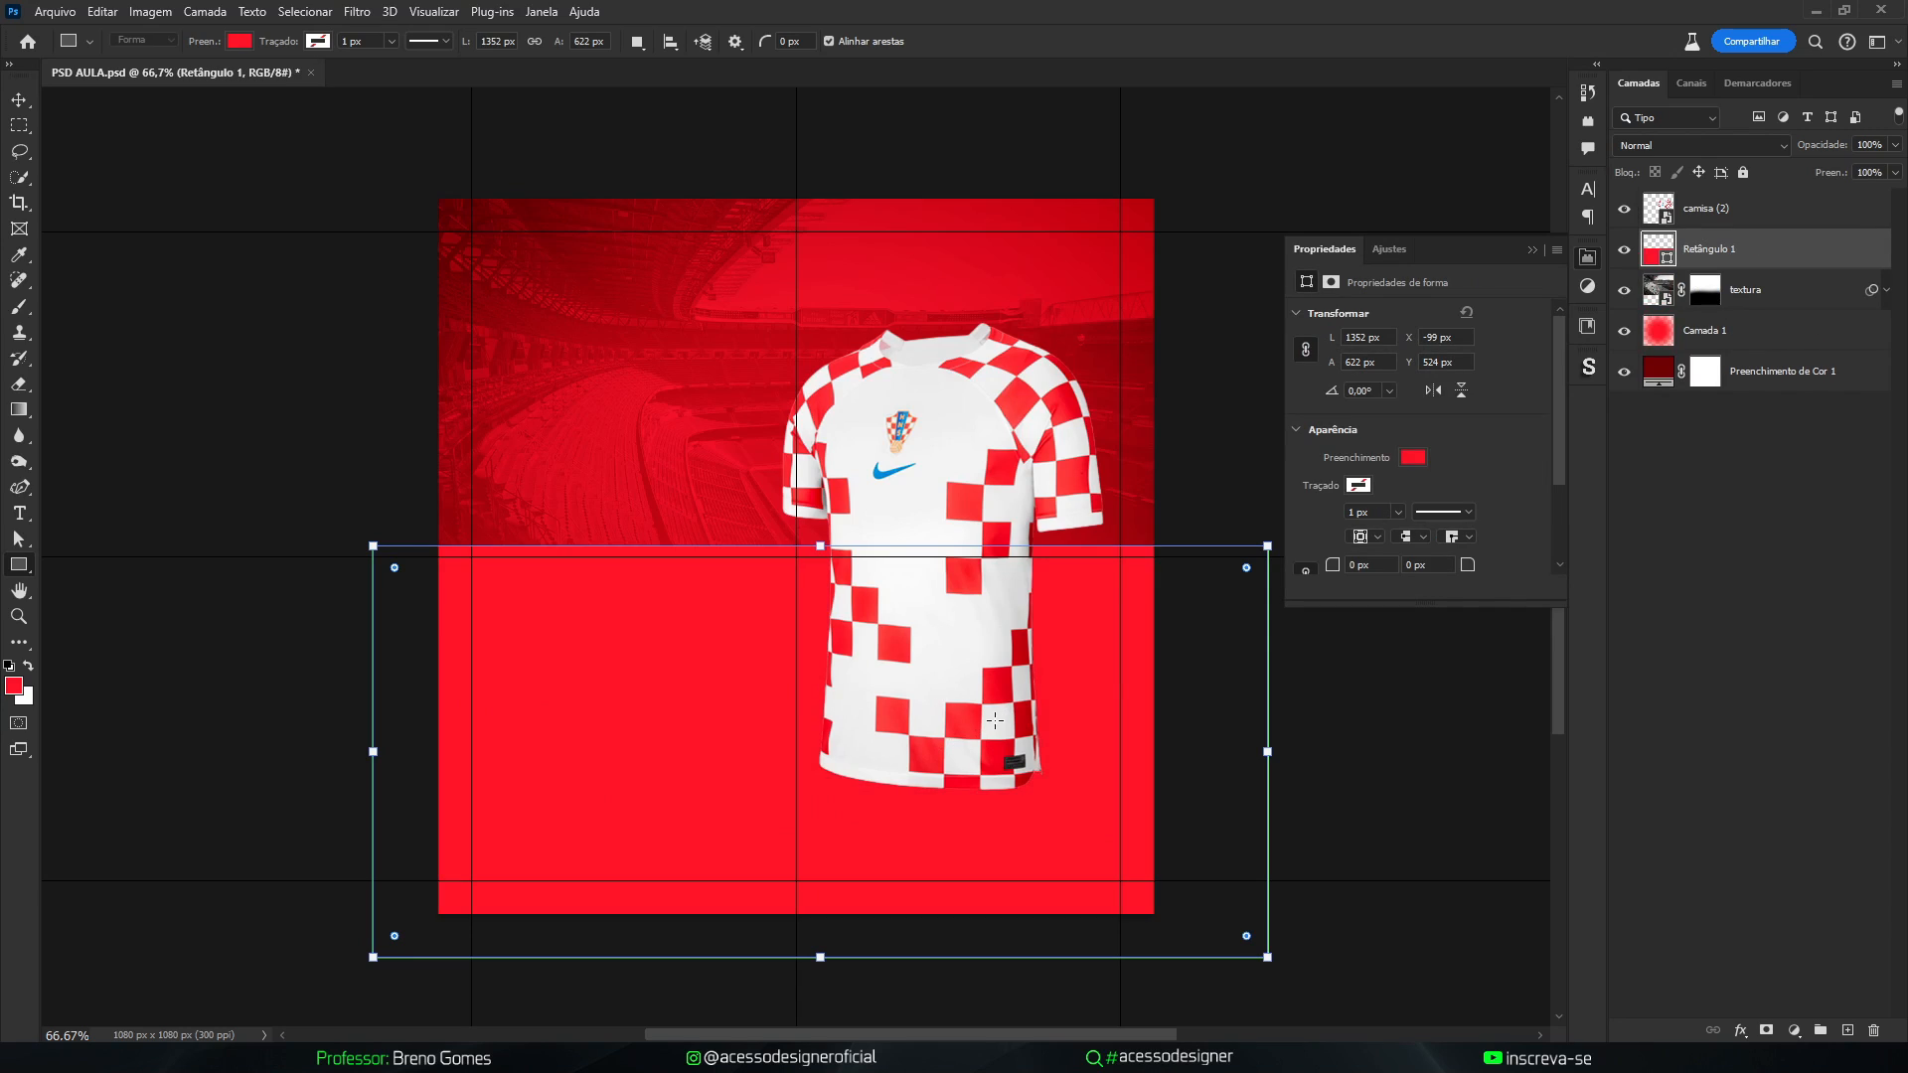
Change the rectangle's fill colour to white and collapse its shape properties
{"action": "left_click", "coordinate": [1413, 459]}
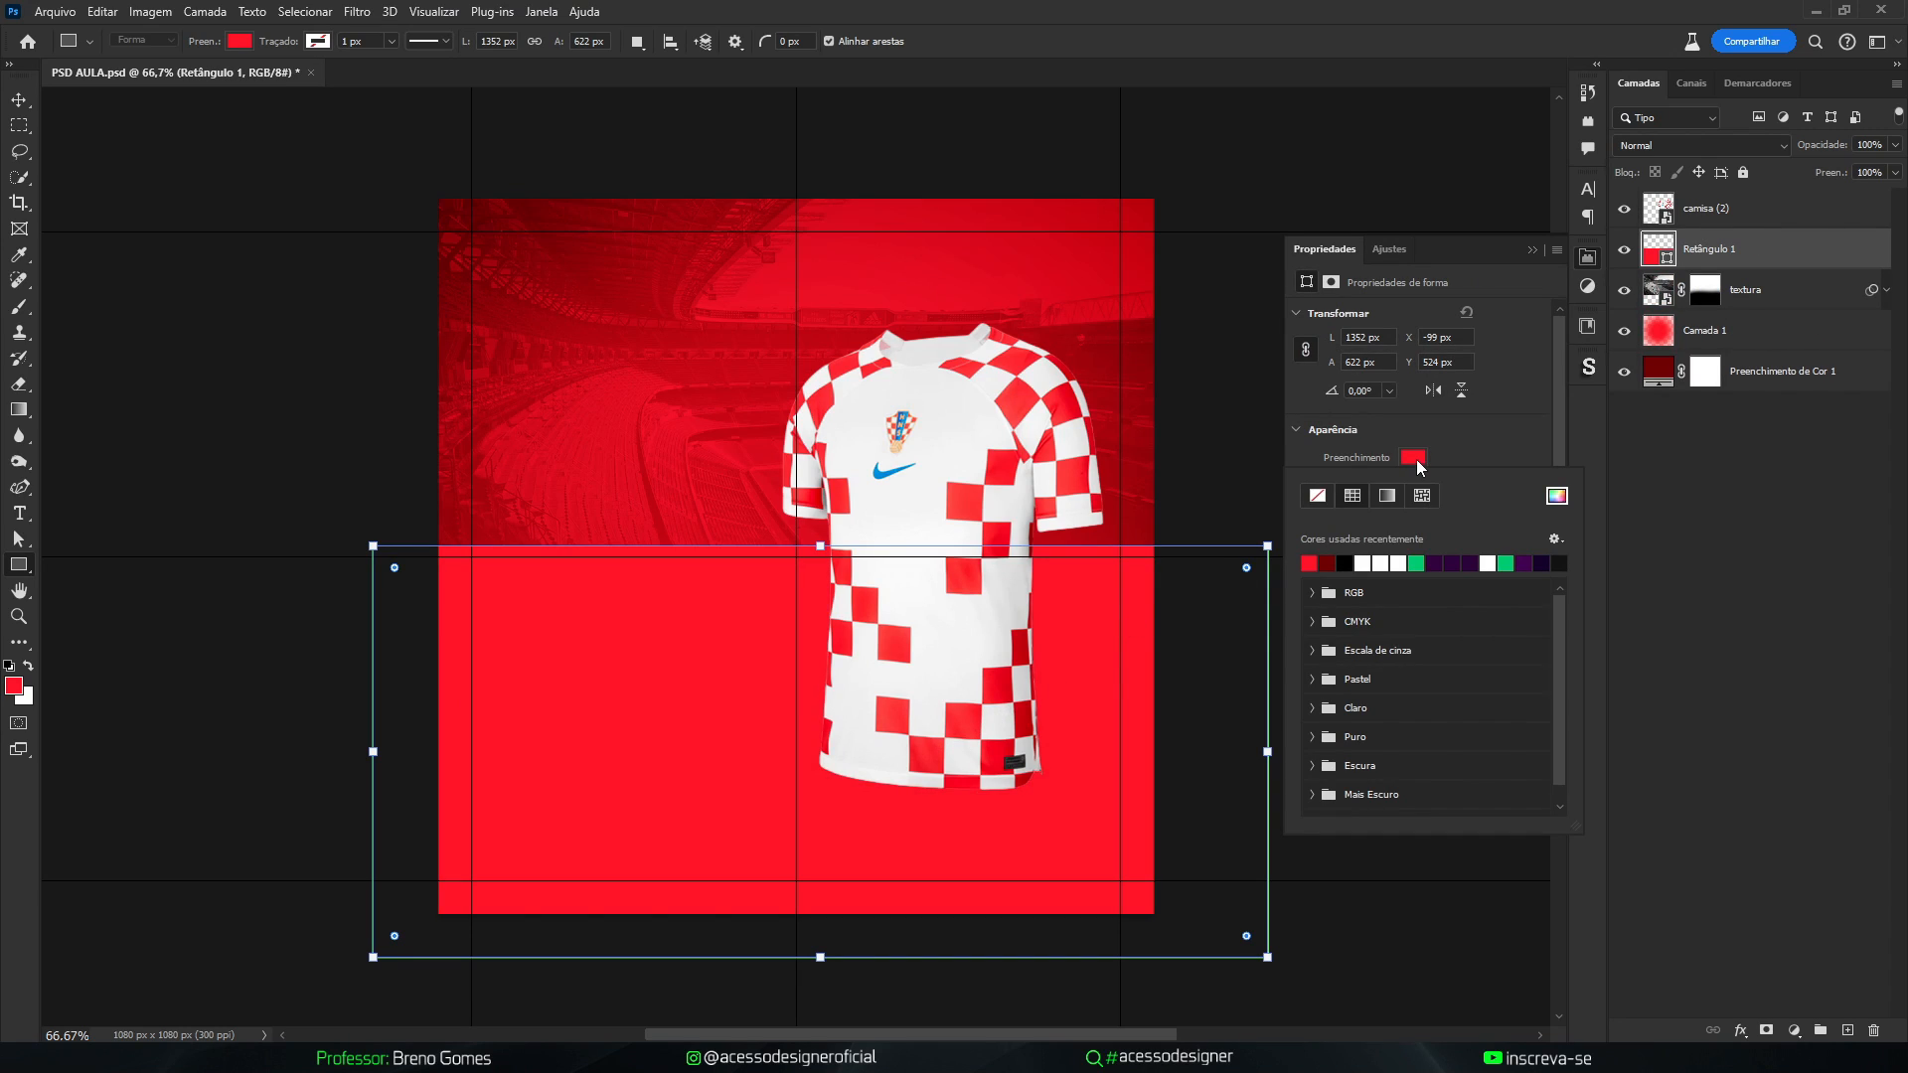
{"action": "left_click", "coordinate": [1365, 561]}
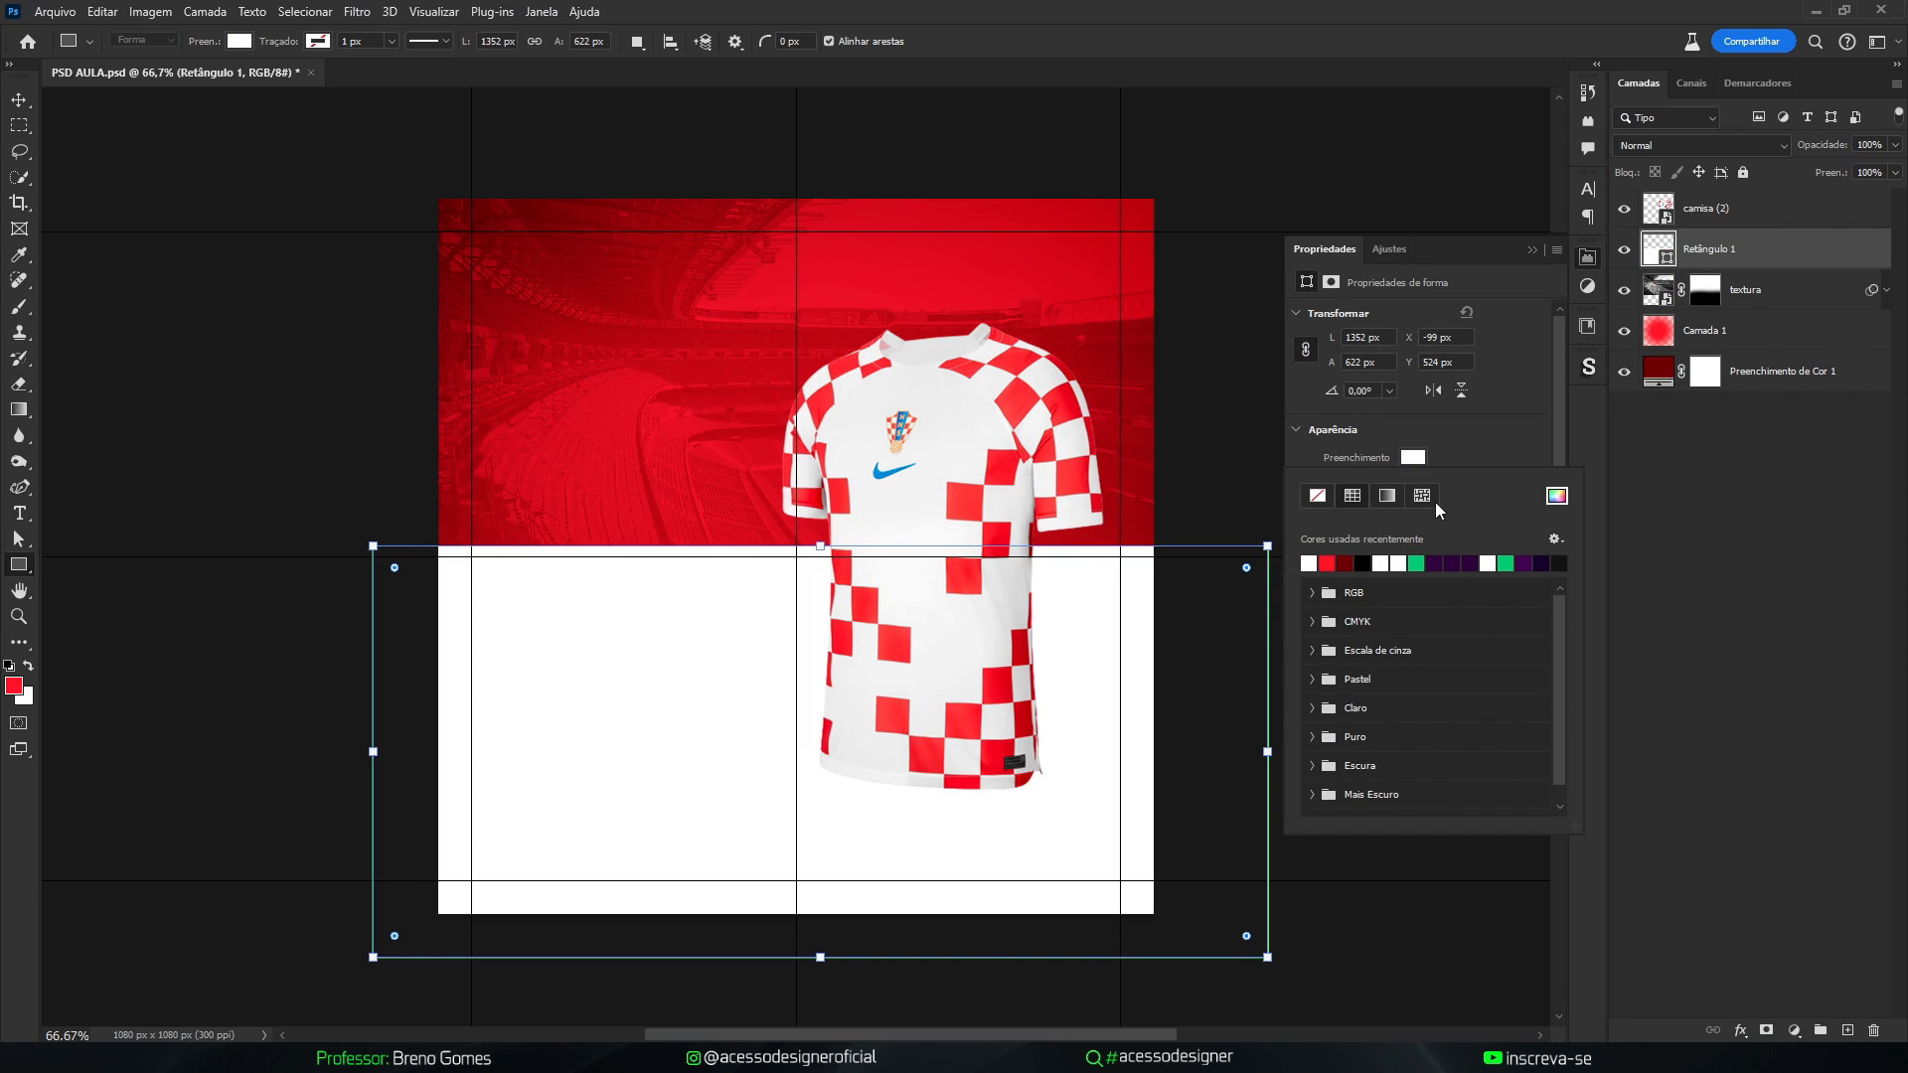
{"action": "left_click", "coordinate": [1470, 456]}
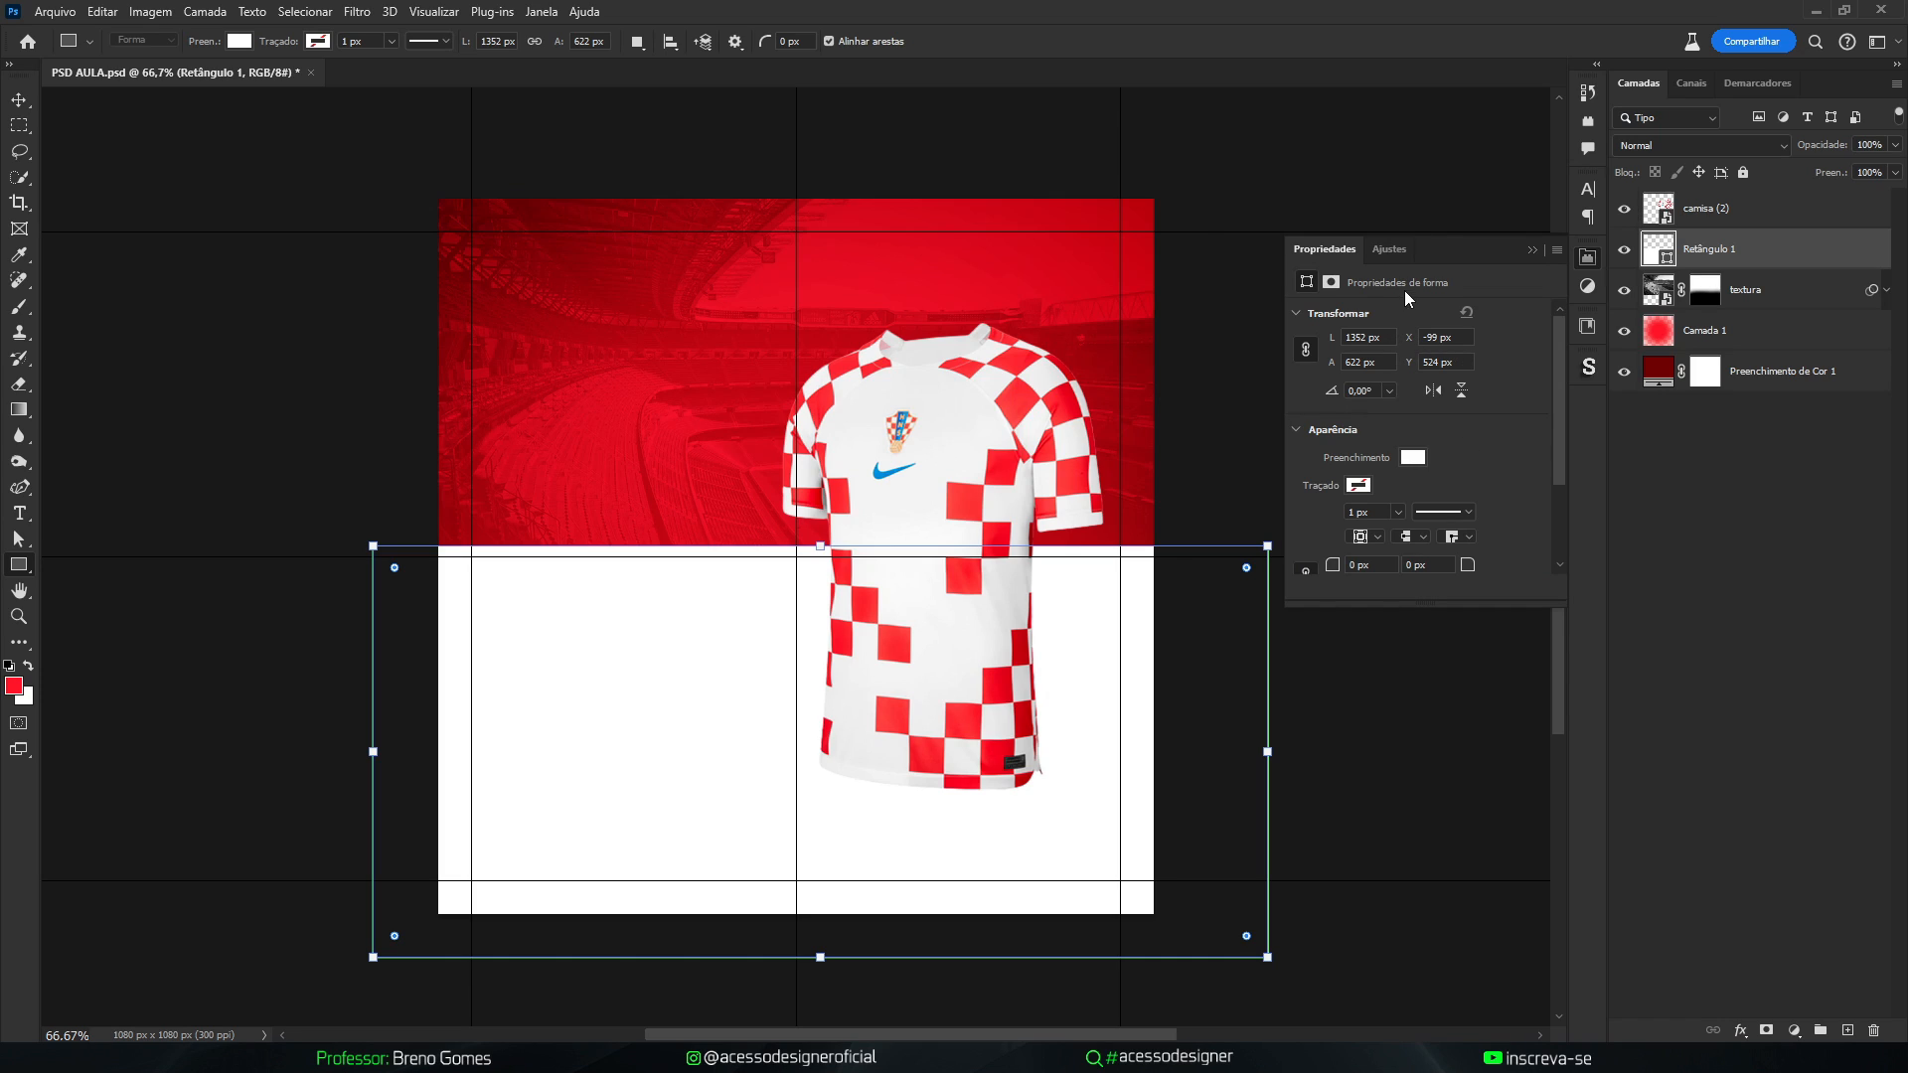
{"action": "left_click", "coordinate": [1532, 251]}
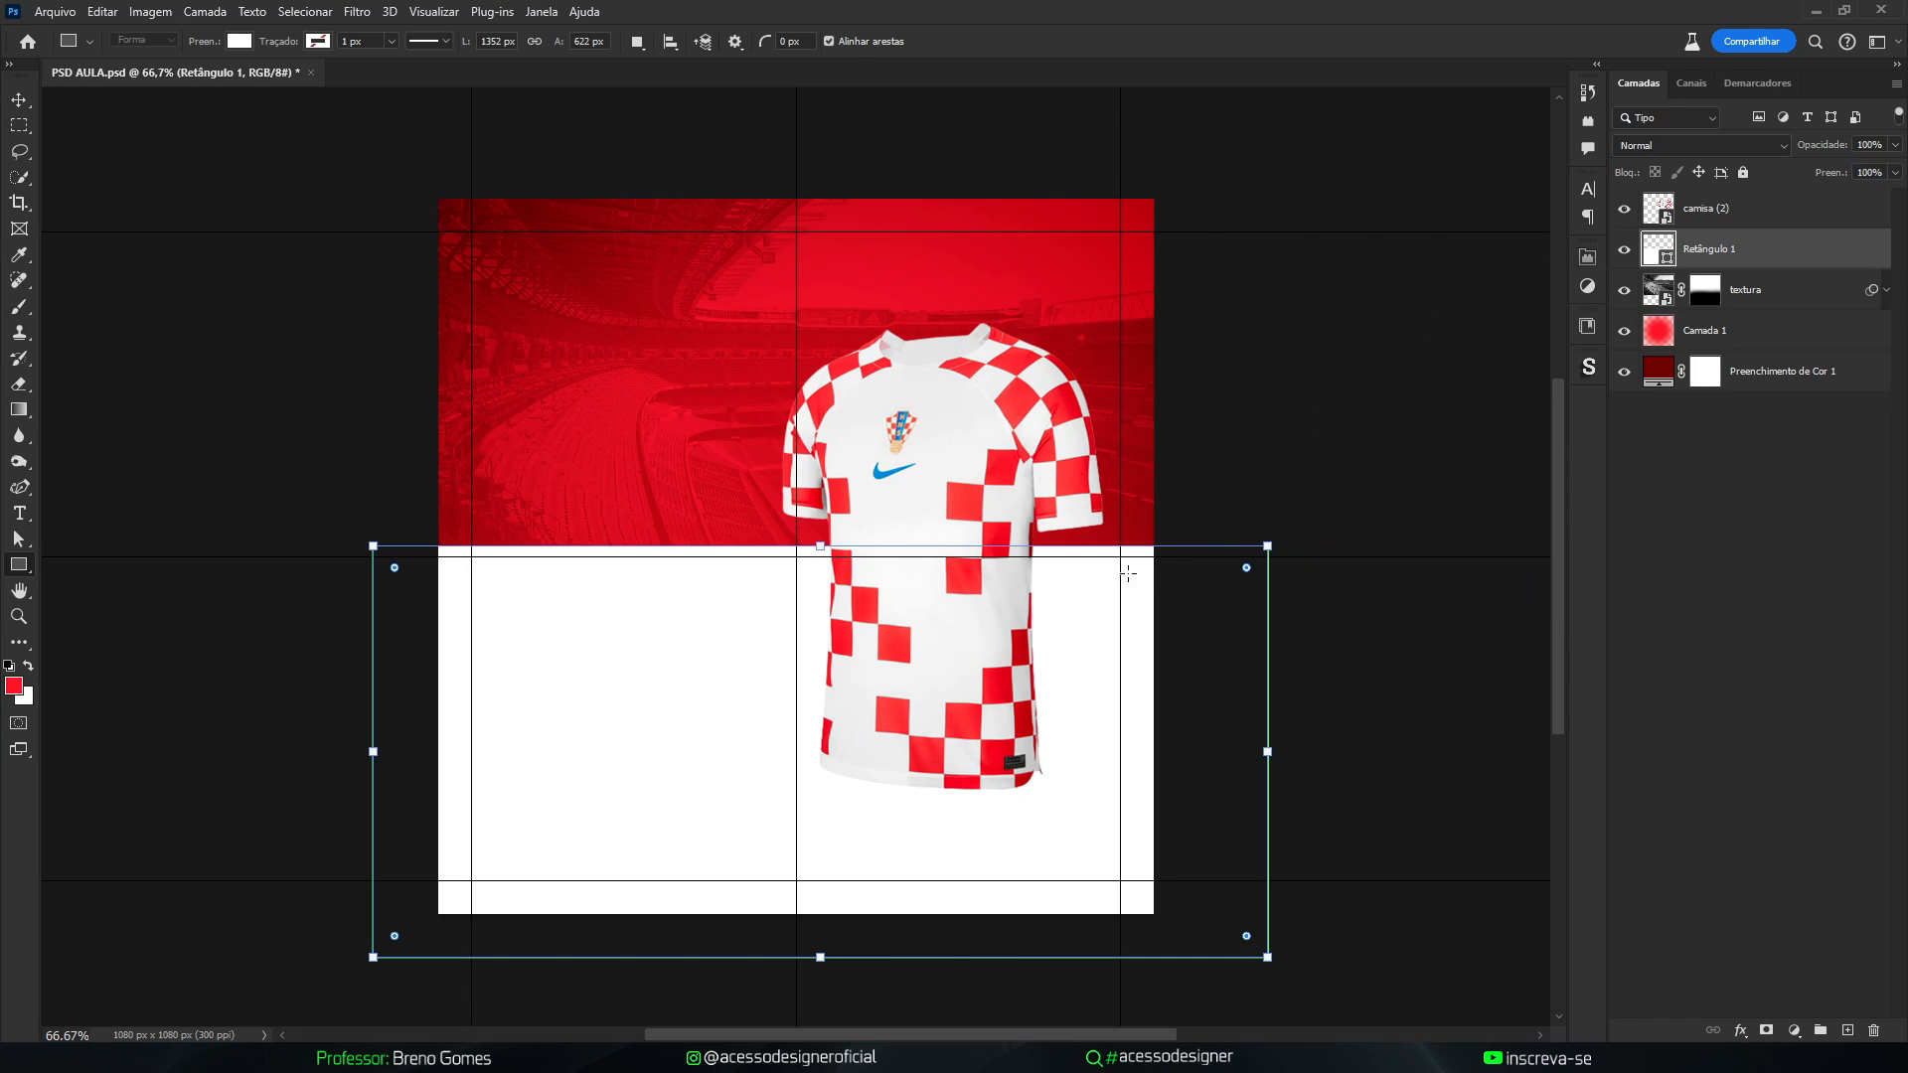
Centre the white rectangle horizontally on the canvas and stretch it upwards to 133.44% height
{"action": "key", "text": "ctrl+t"}
{"action": "left_click_drag", "start_coordinate": [958, 626], "coordinate": [929, 633]}
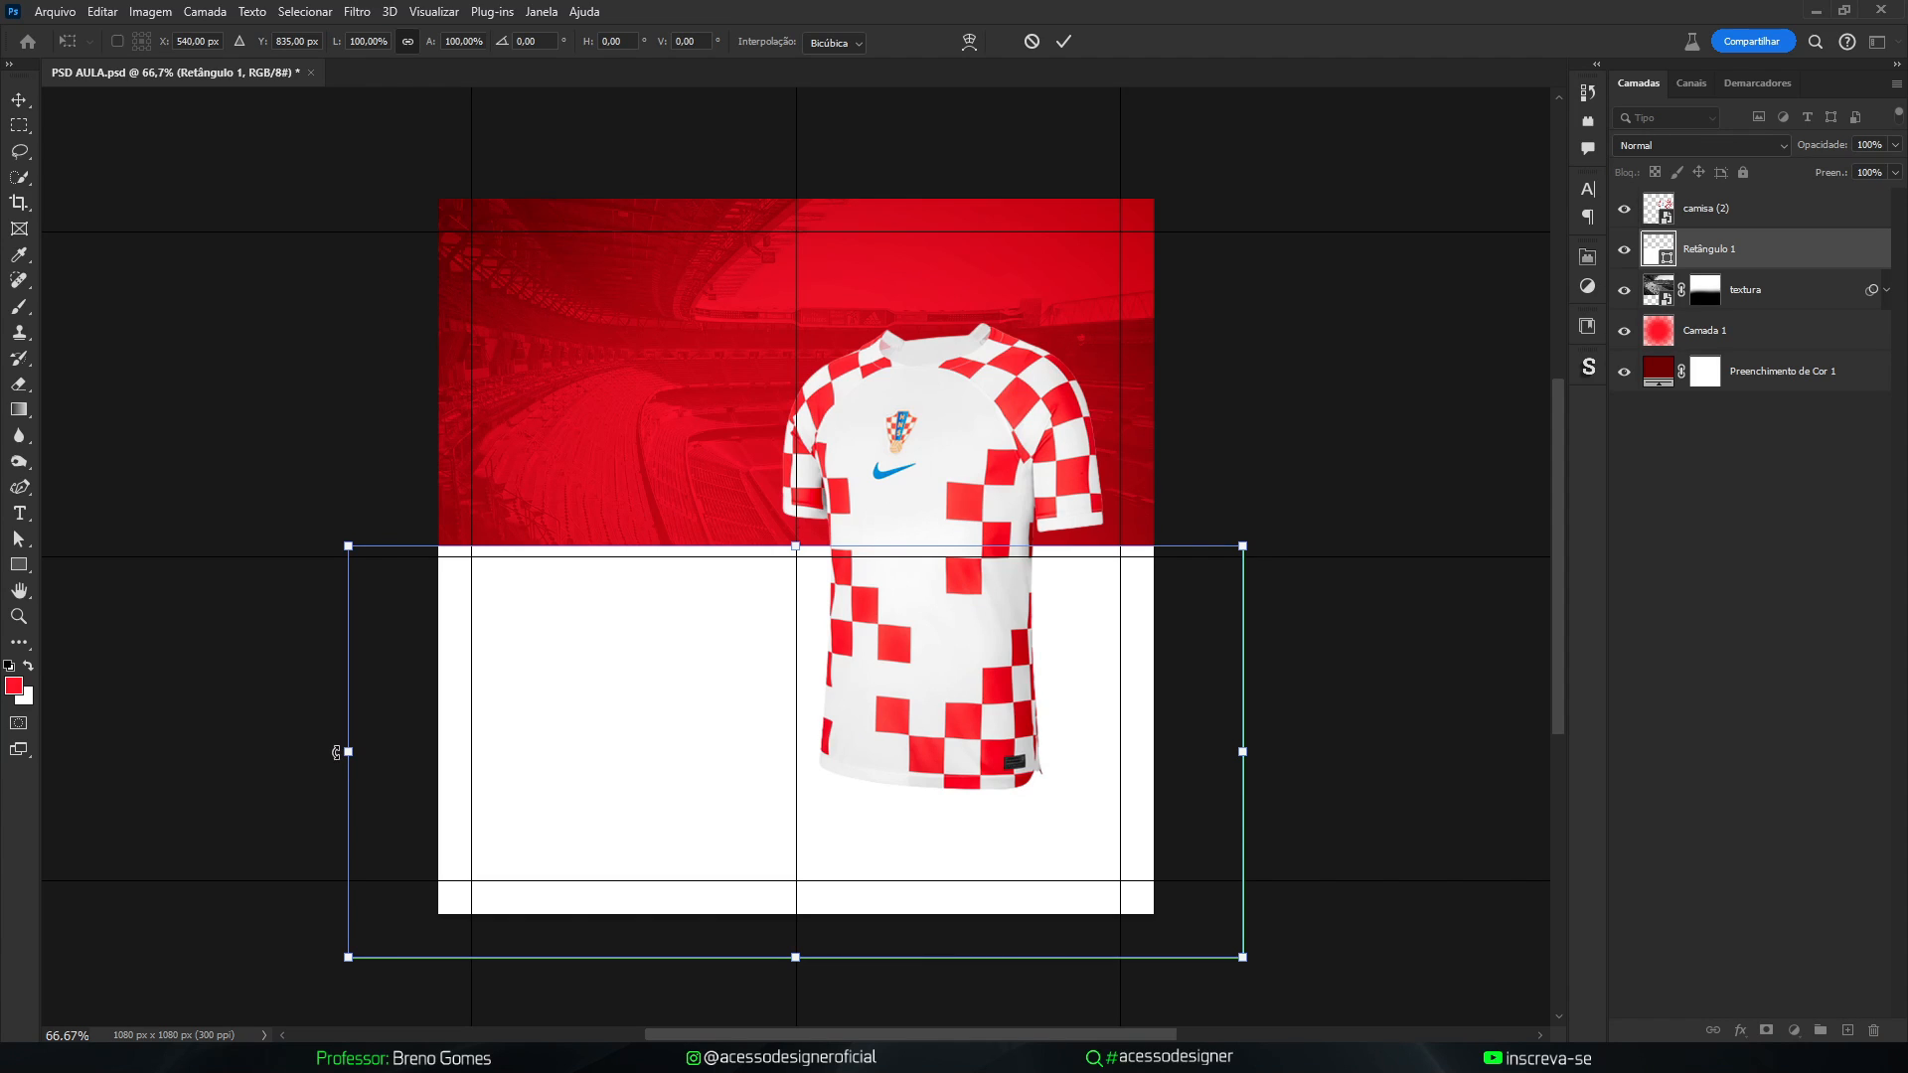
{"action": "left_click_drag", "start_coordinate": [338, 752], "coordinate": [340, 724]}
{"action": "key", "text": "ctrl+z"}
{"action": "left_click_drag", "start_coordinate": [795, 547], "coordinate": [793, 408]}
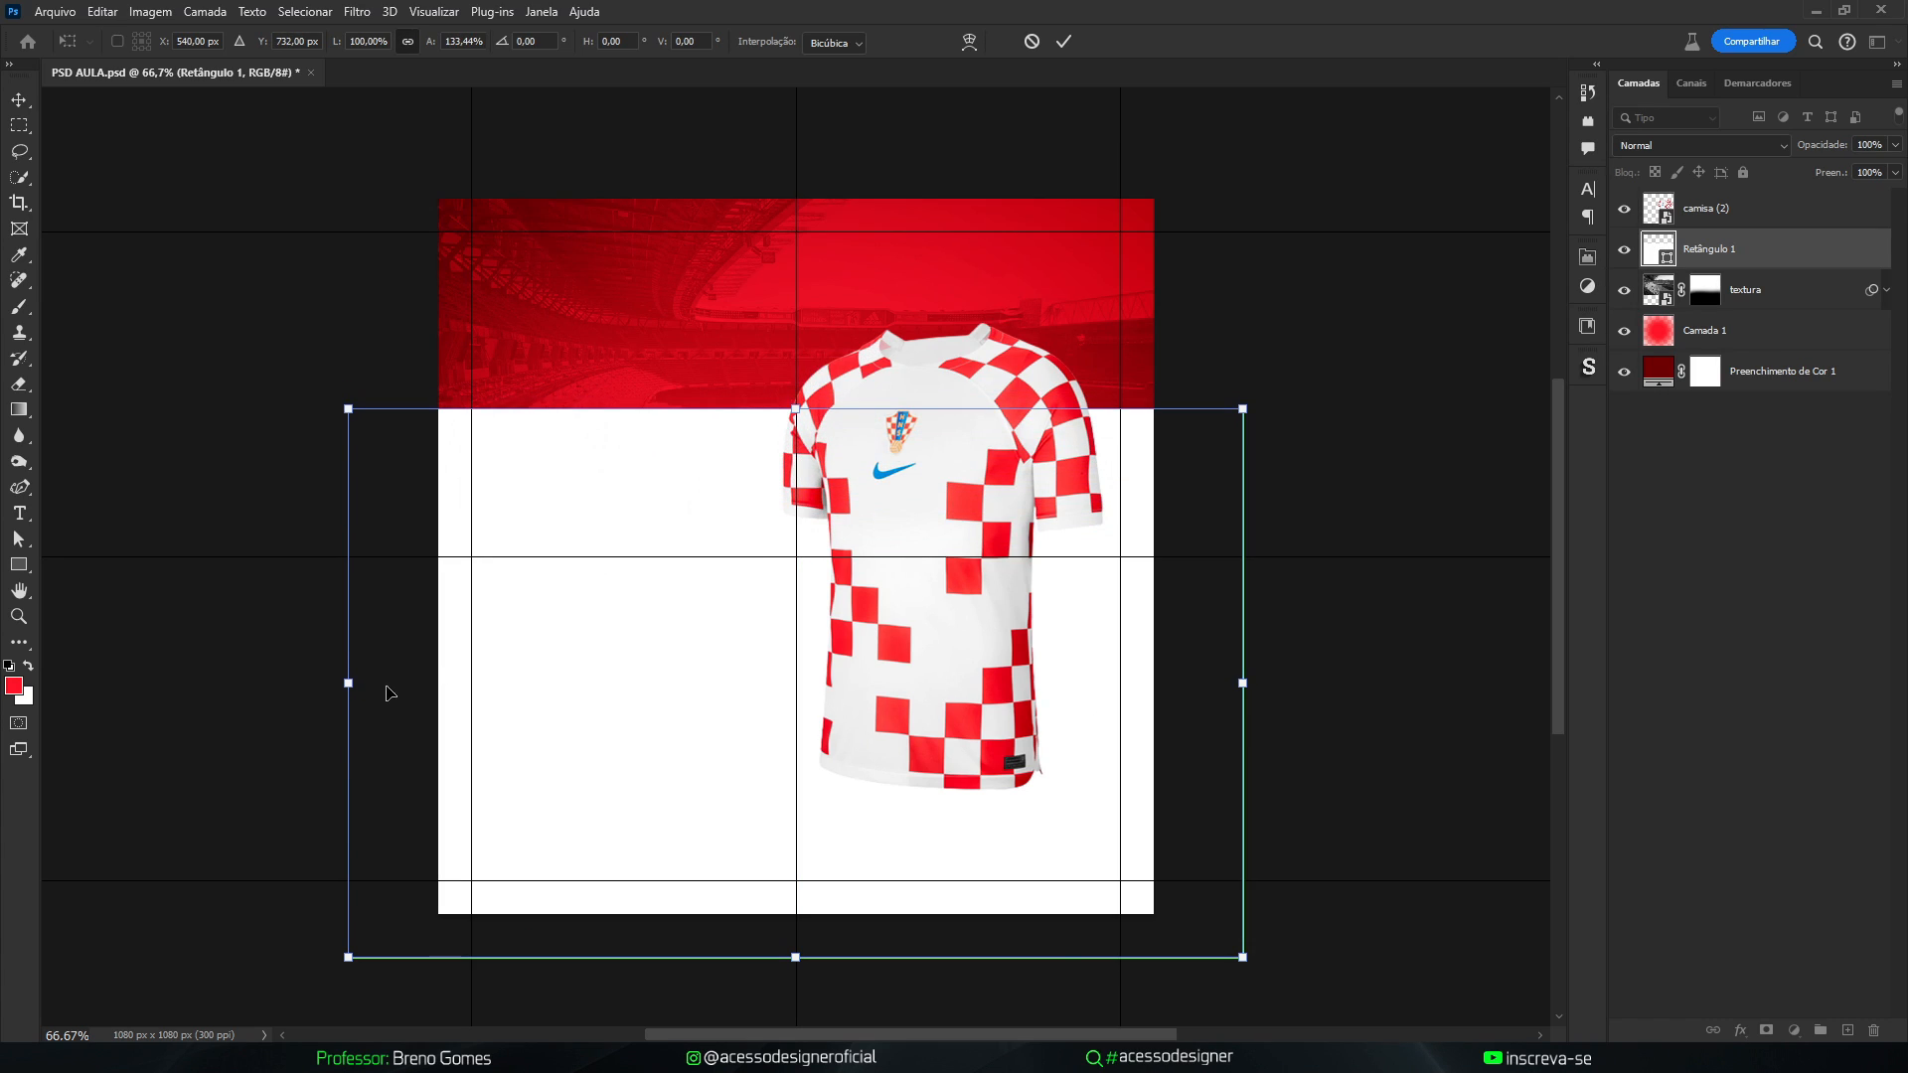
Skew the rectangle vertically by 12.40° so its upper edge slopes down to the right, and move it down to the canvas's lower part
{"action": "left_click_drag", "start_coordinate": [341, 686], "coordinate": [341, 493]}
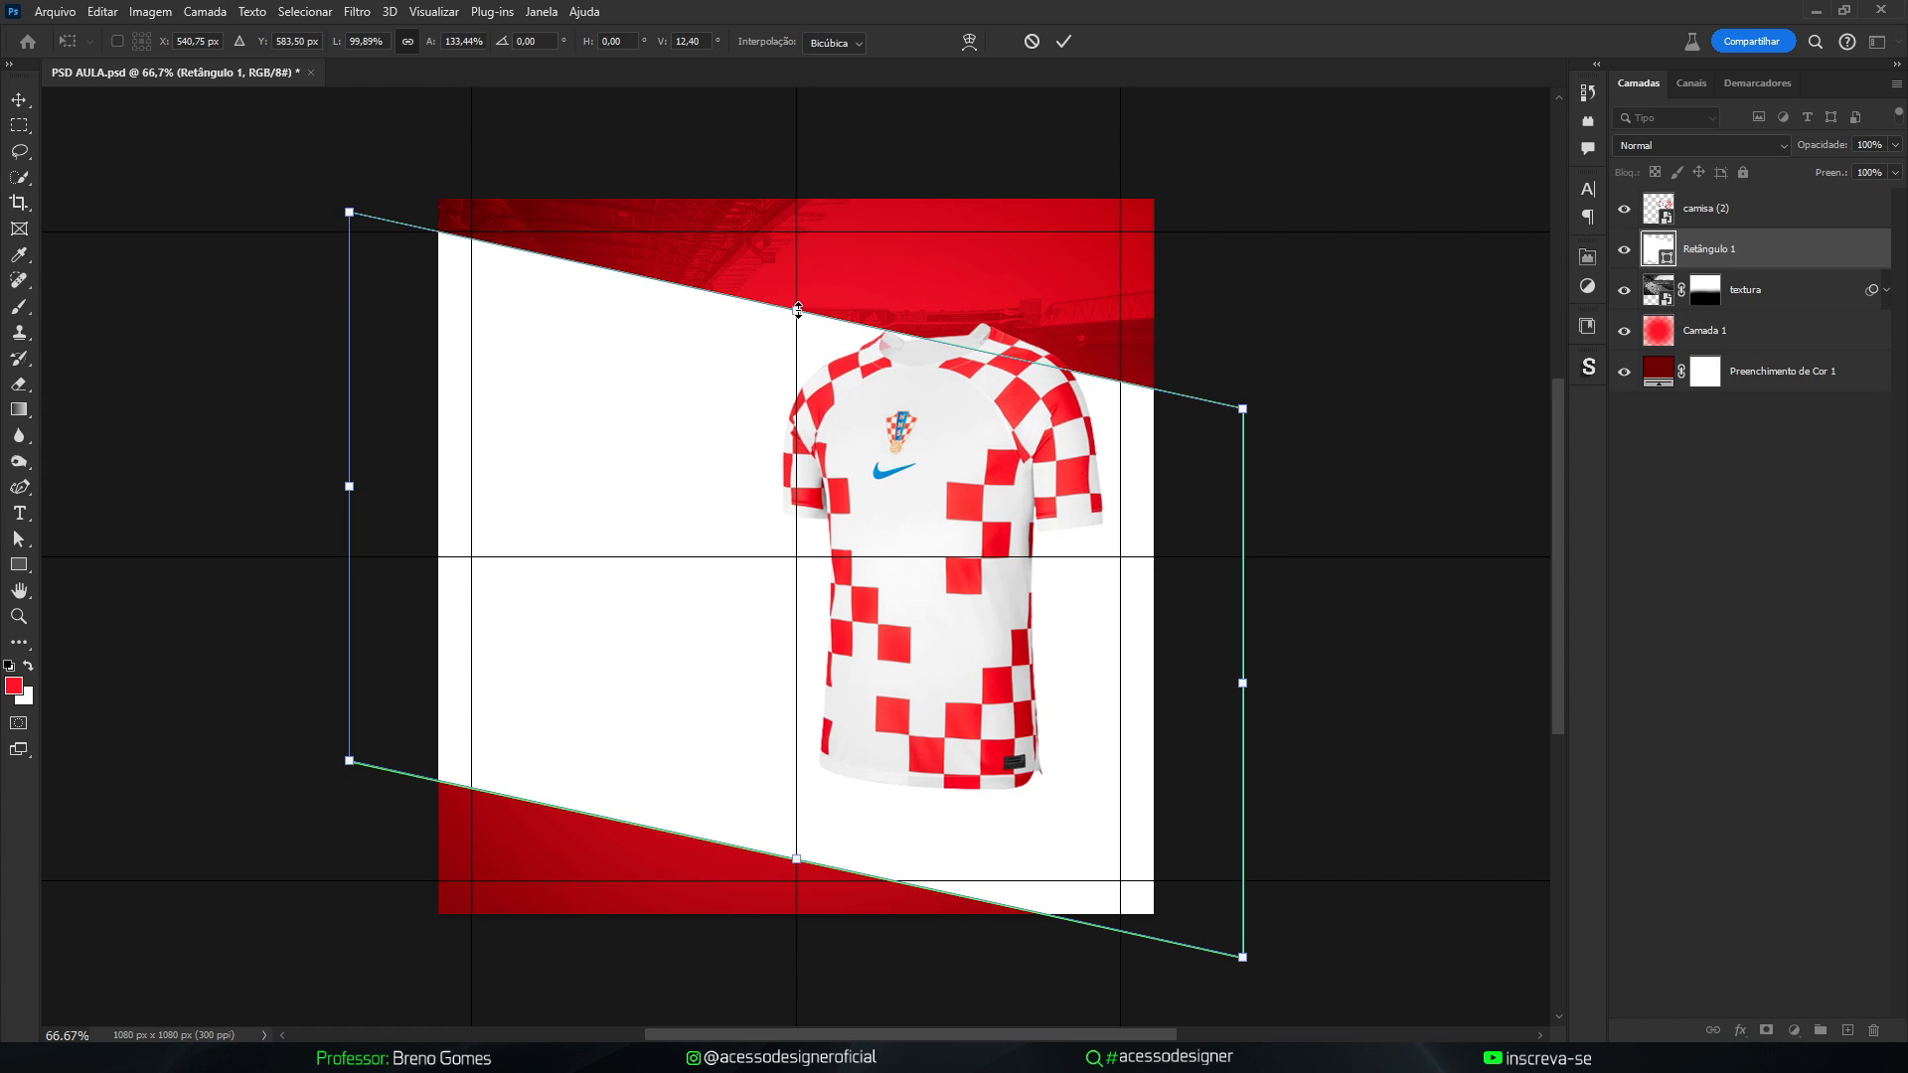
{"action": "left_click_drag", "start_coordinate": [796, 306], "coordinate": [785, 420]}
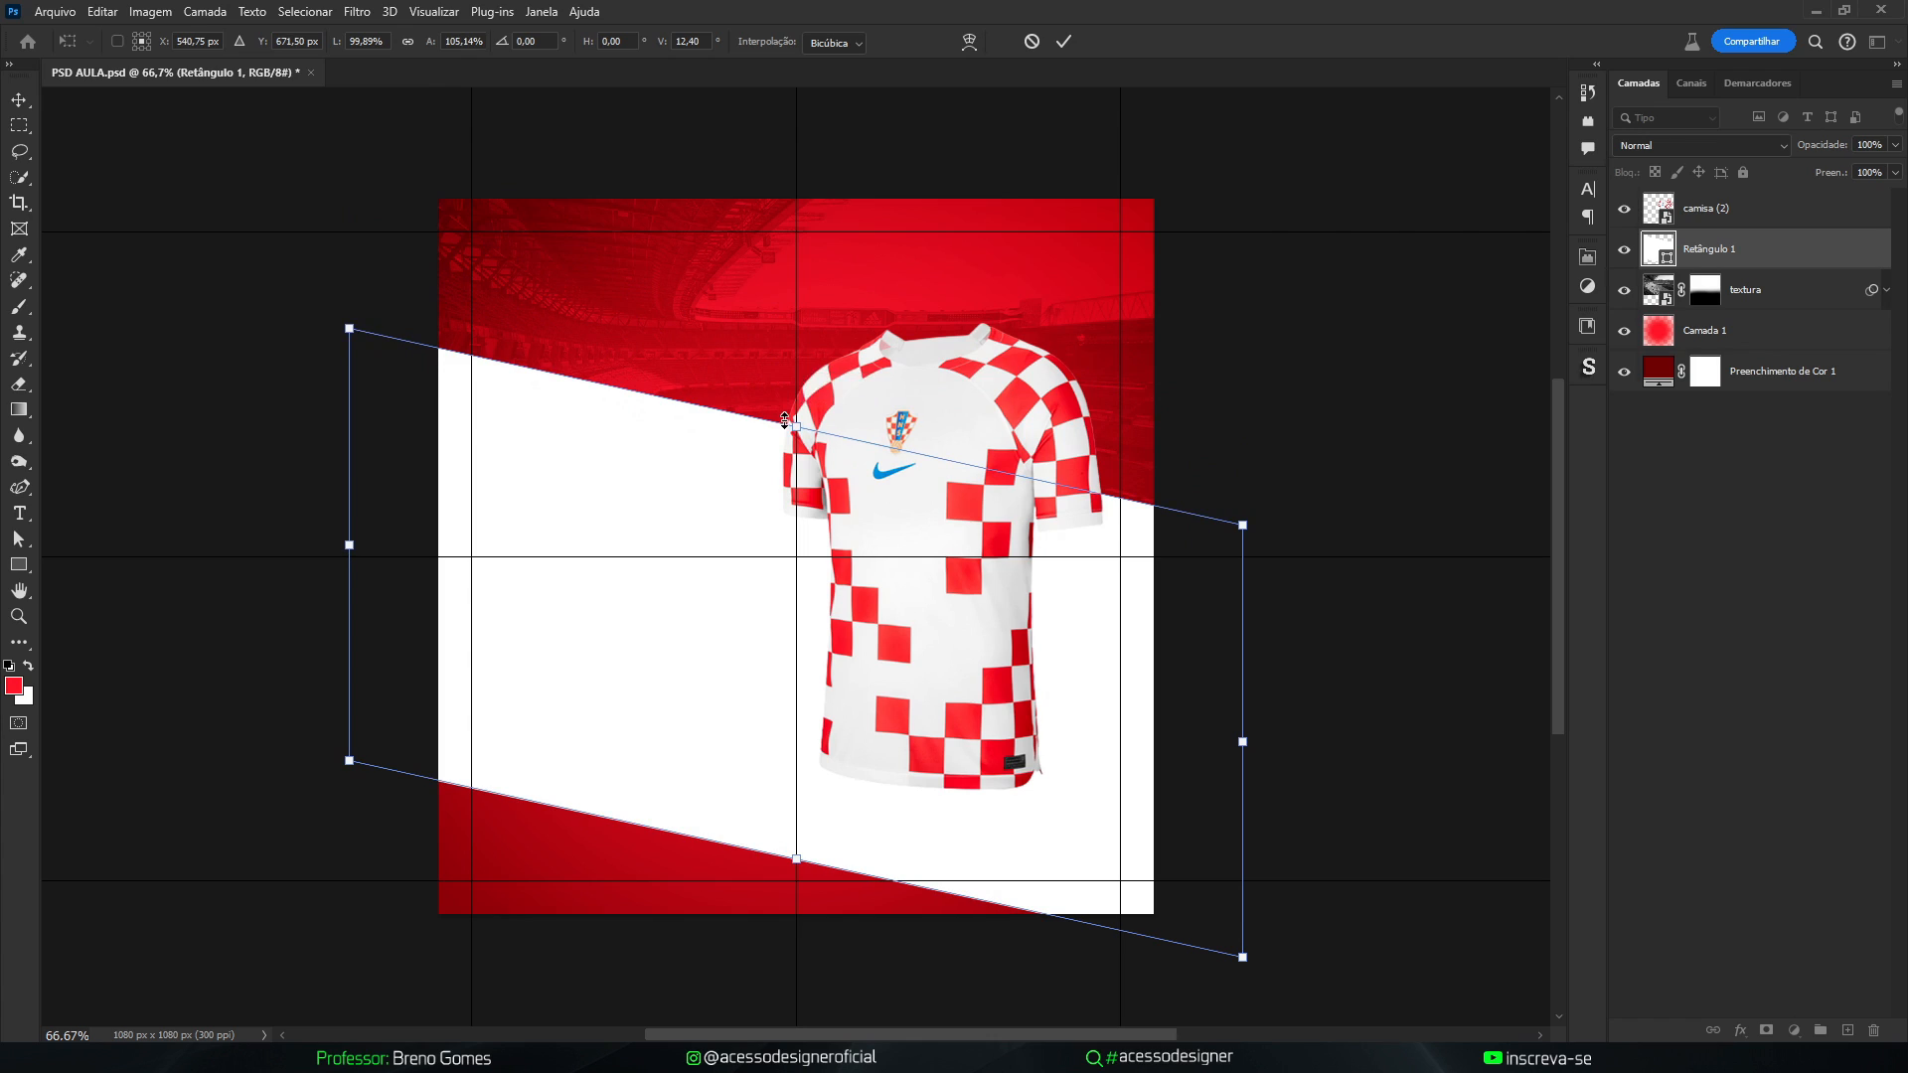
{"action": "key", "text": "ctrl+z"}
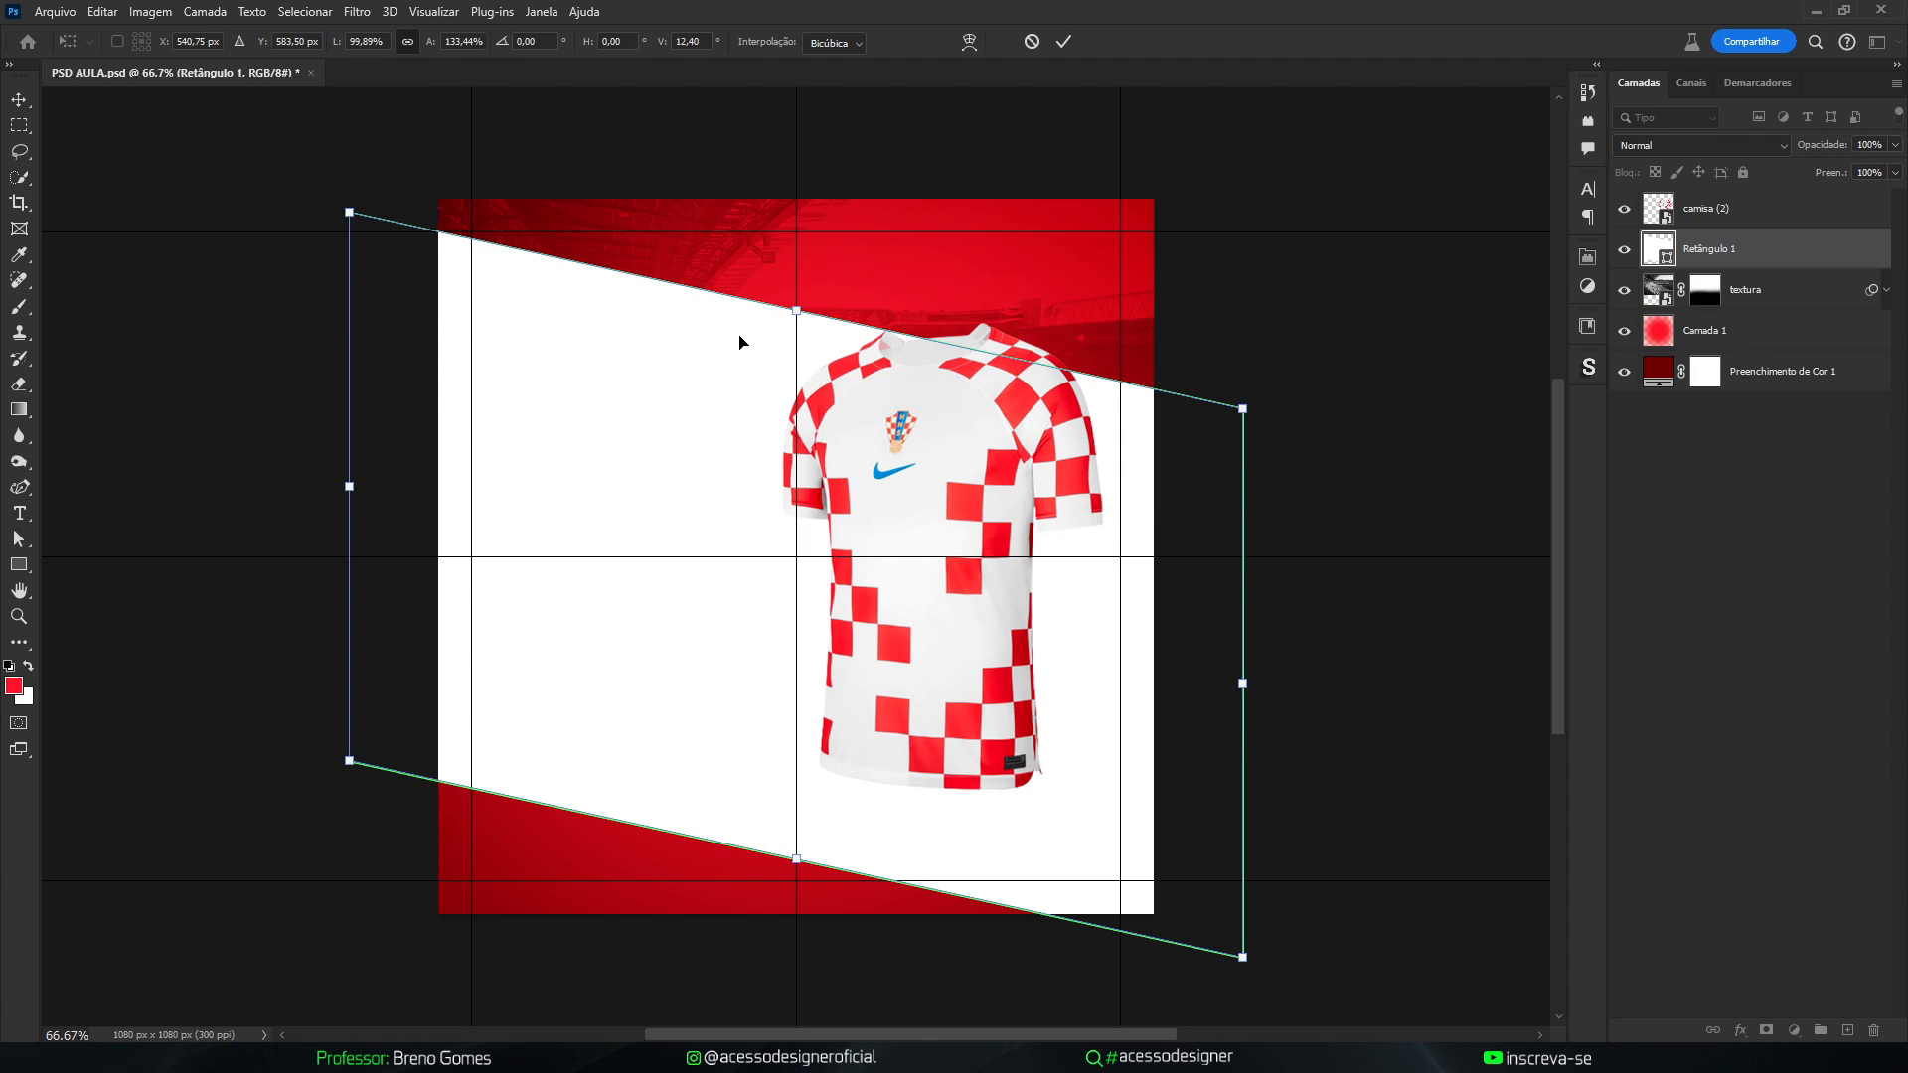
{"action": "left_click_drag", "start_coordinate": [720, 389], "coordinate": [699, 709]}
{"action": "key", "text": "Return"}
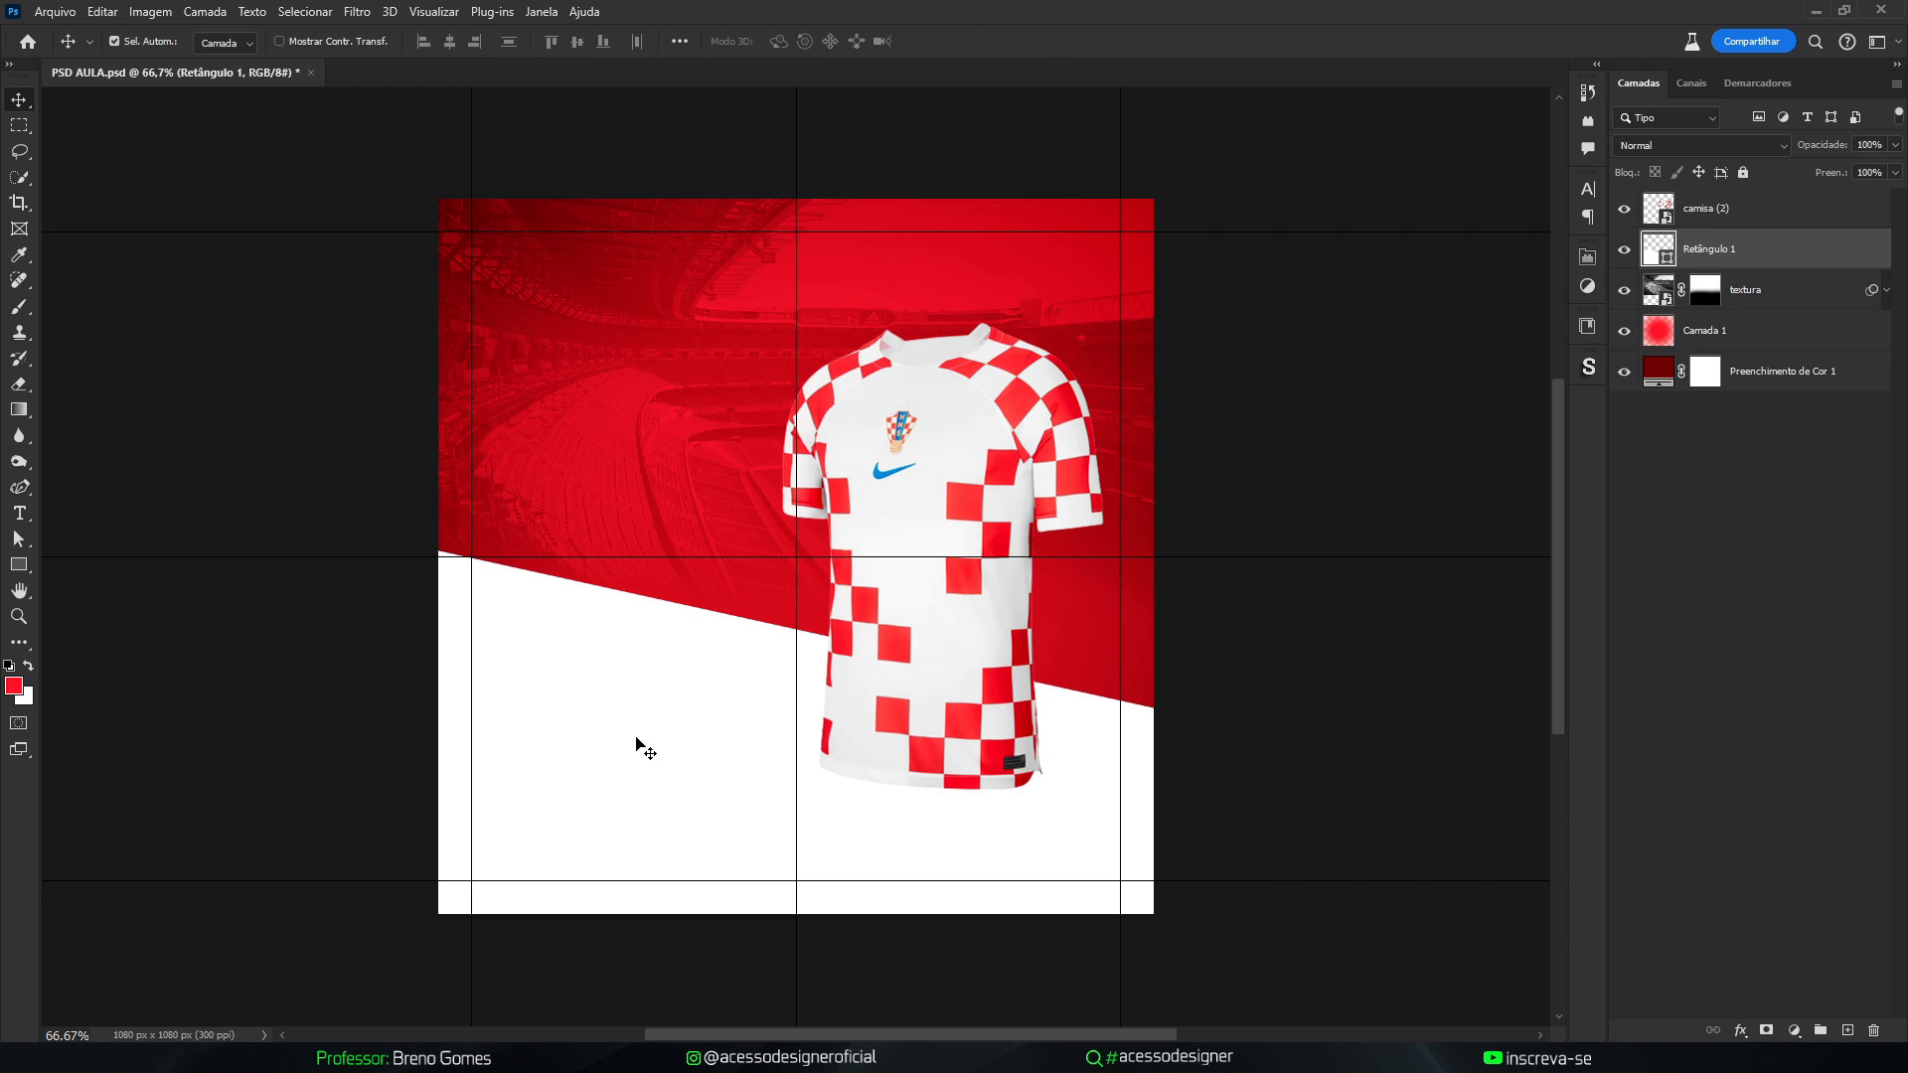
{"action": "key", "text": "ctrl+t"}
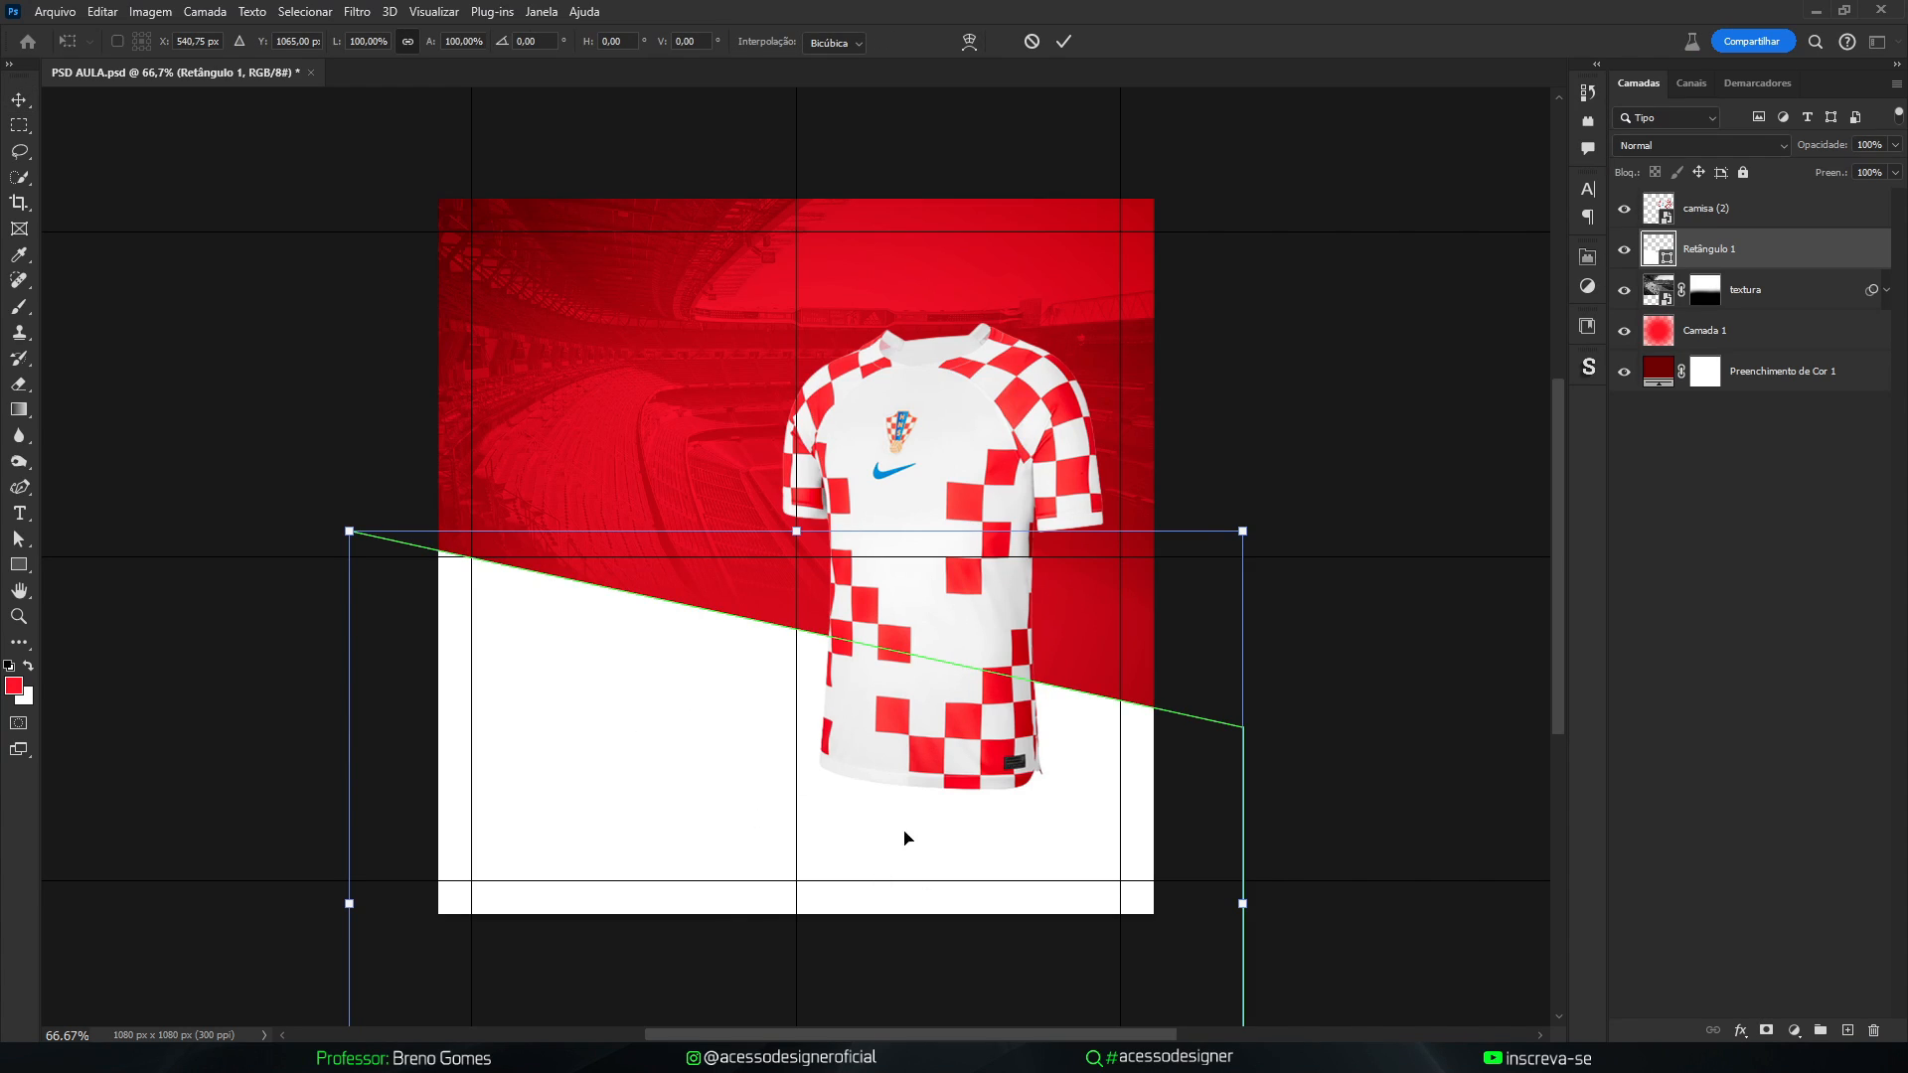
{"action": "key", "text": "Return"}
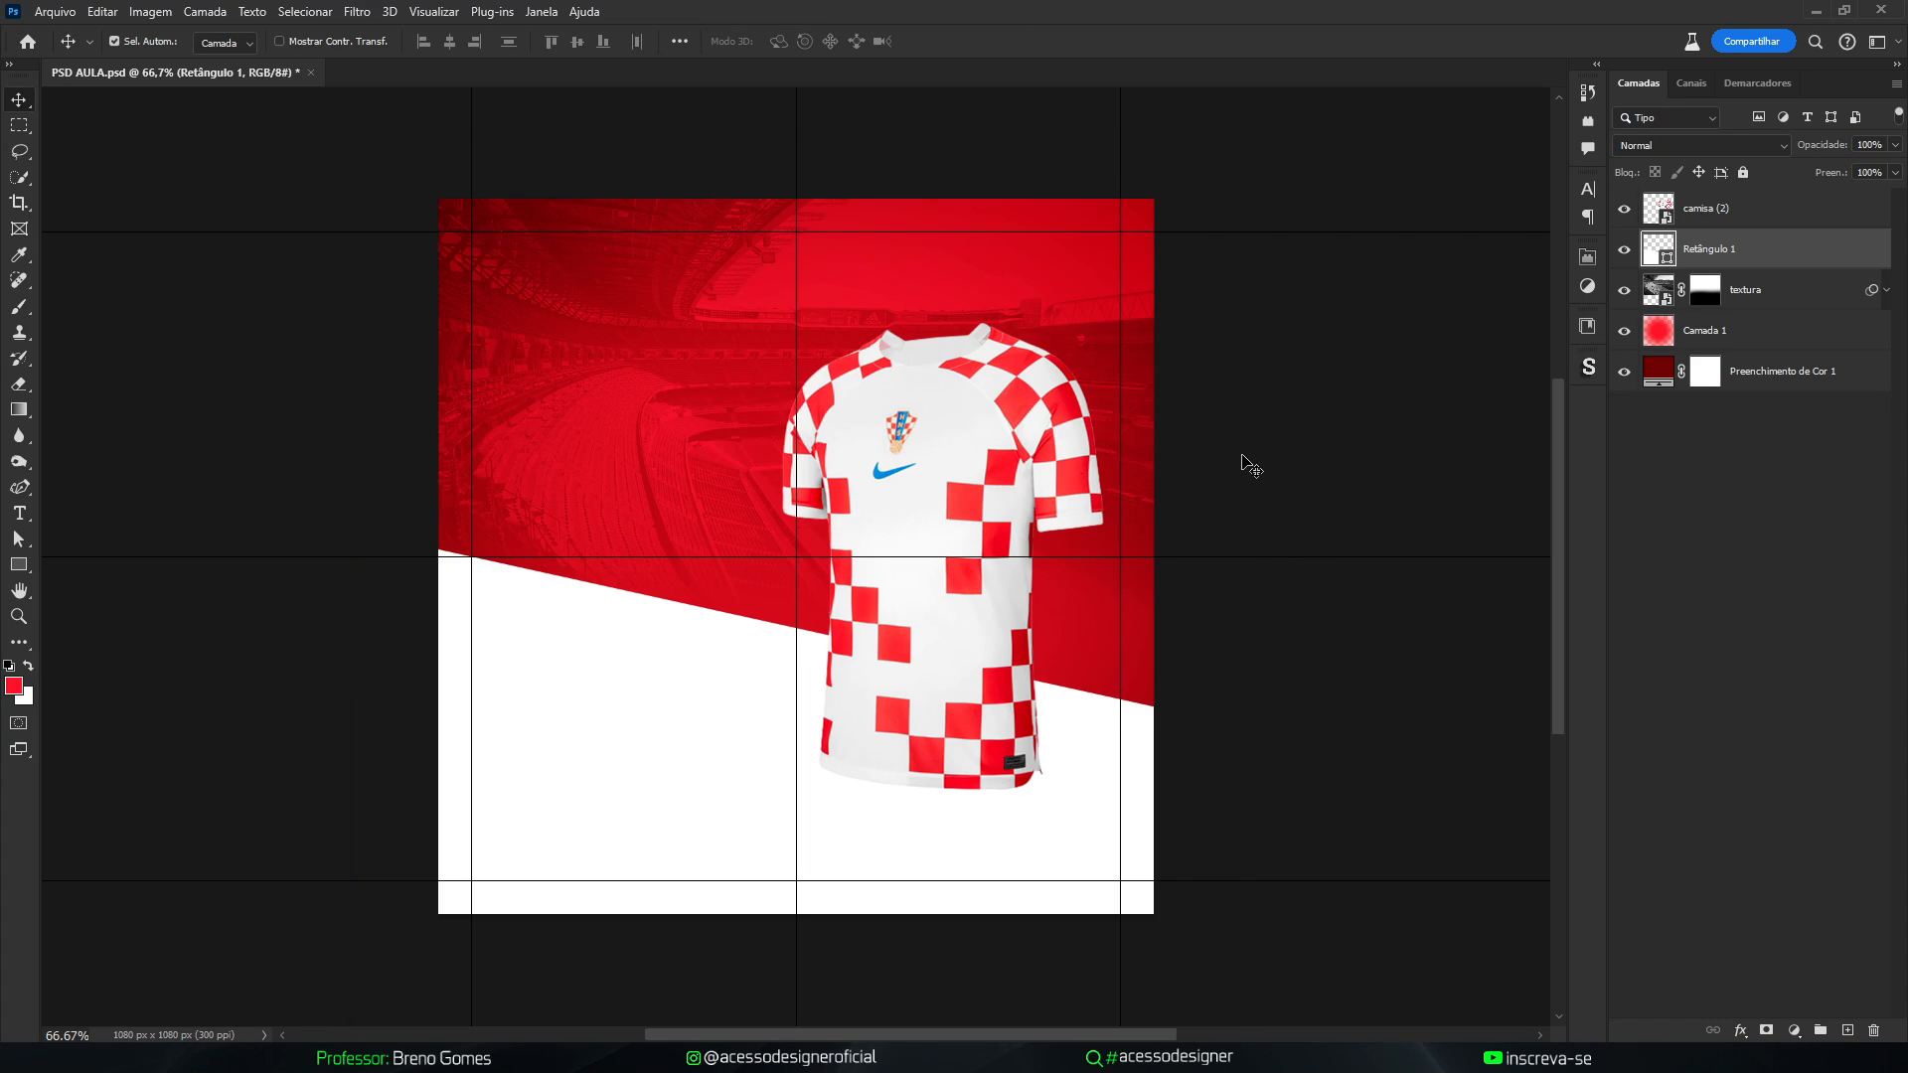
{"action": "left_click", "coordinate": [1250, 467]}
Paint black on the textura layer's mask over the stadium's right side around the shirt, and set the layer's fill to 23%
{"action": "left_click", "coordinate": [1007, 307]}
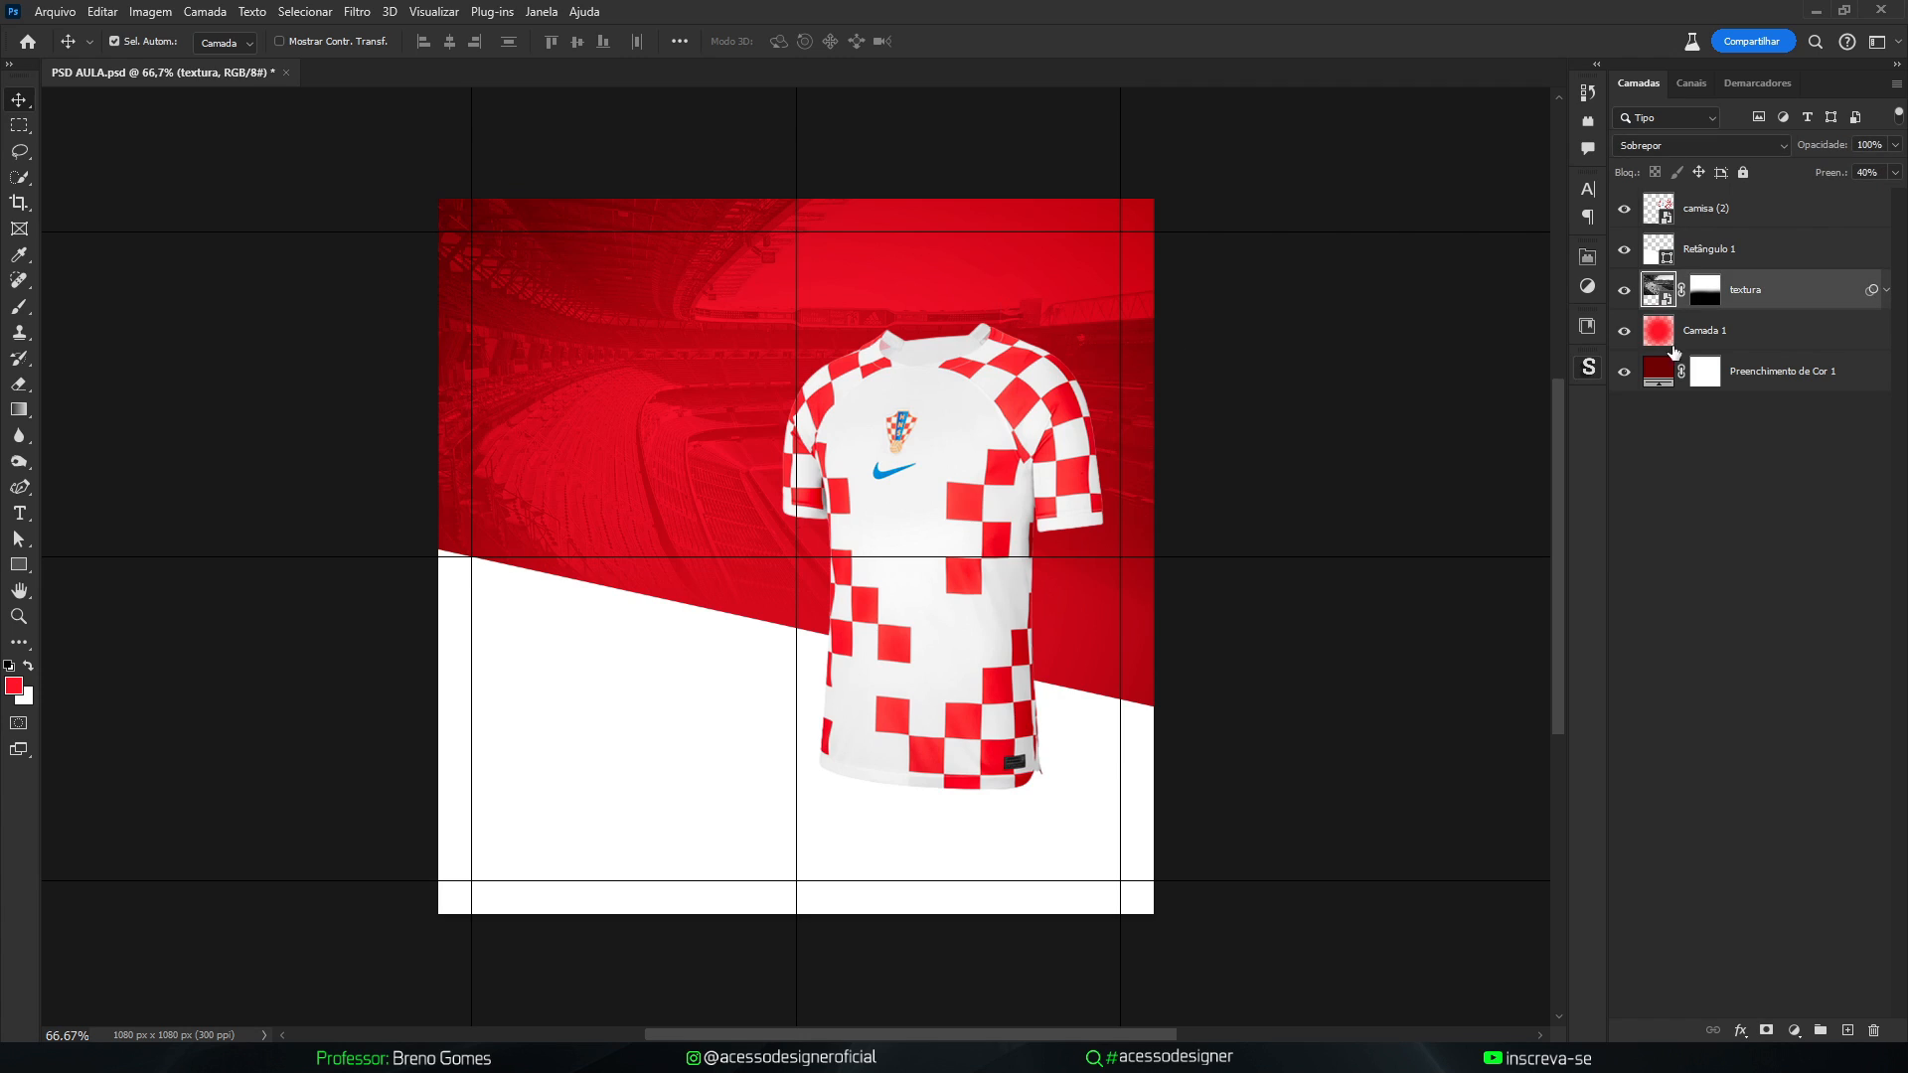
{"action": "left_click", "coordinate": [1706, 298]}
{"action": "key", "text": "b"}
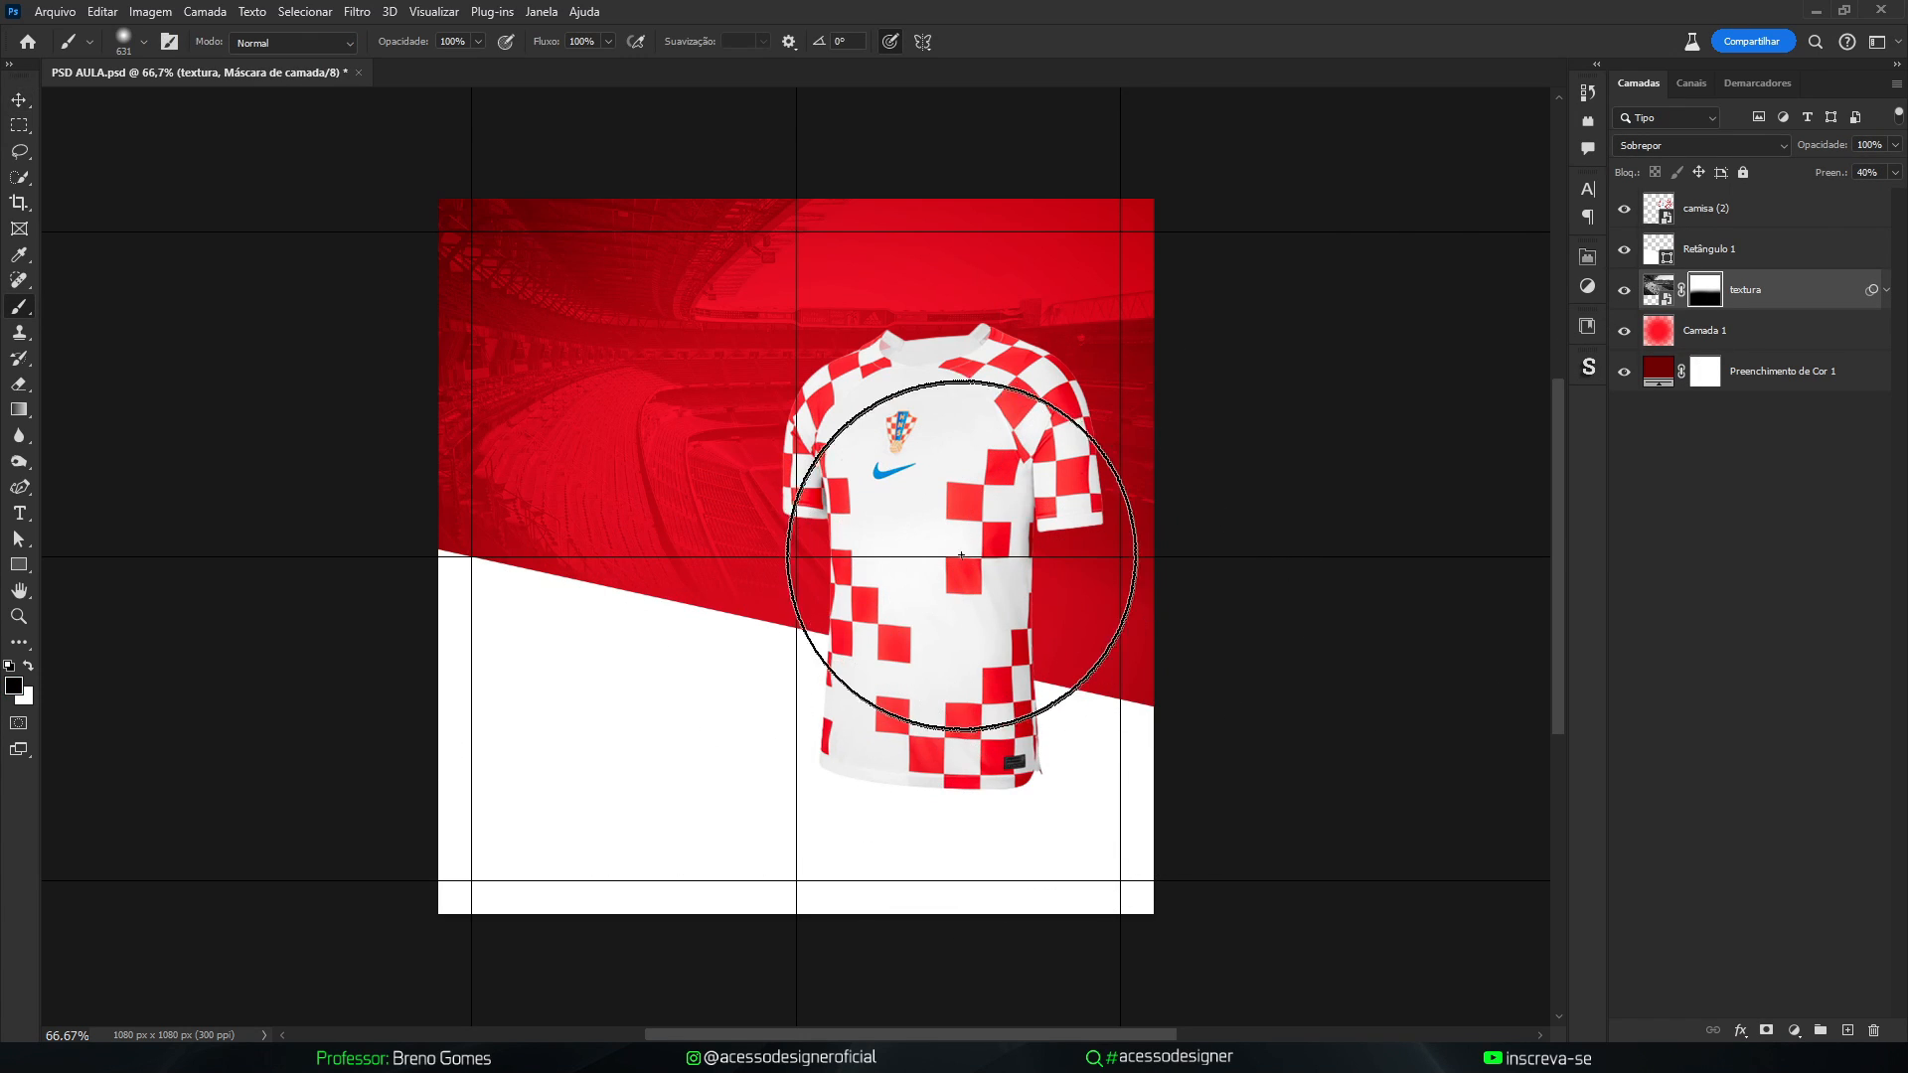
{"action": "left_click_drag", "start_coordinate": [944, 531], "coordinate": [999, 520]}
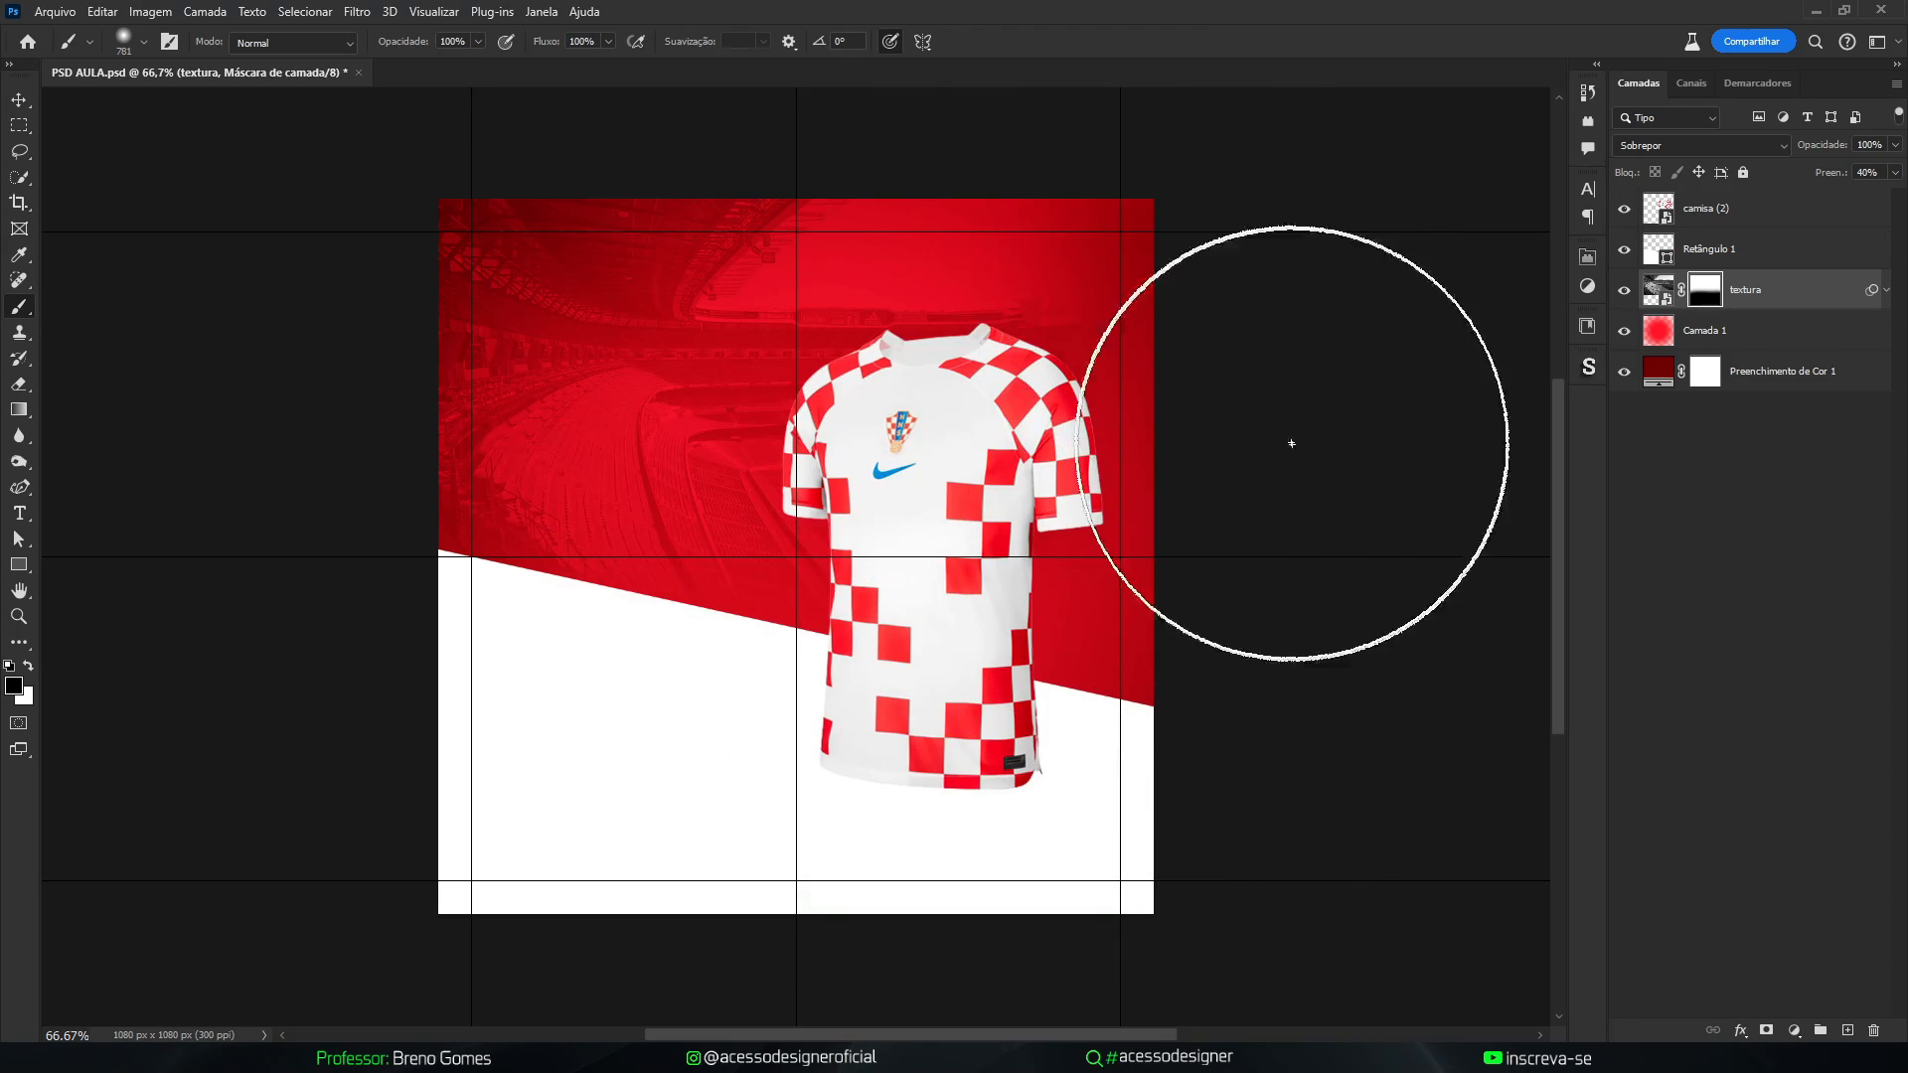
{"action": "mouse_move", "coordinate": [1064, 221]}
{"action": "left_mouse_down"}
{"action": "mouse_move", "coordinate": [1200, 430]}
{"action": "mouse_move", "coordinate": [1033, 315]}
{"action": "mouse_move", "coordinate": [1052, 567]}
{"action": "mouse_move", "coordinate": [986, 430]}
{"action": "mouse_move", "coordinate": [1053, 656]}
{"action": "left_mouse_up"}
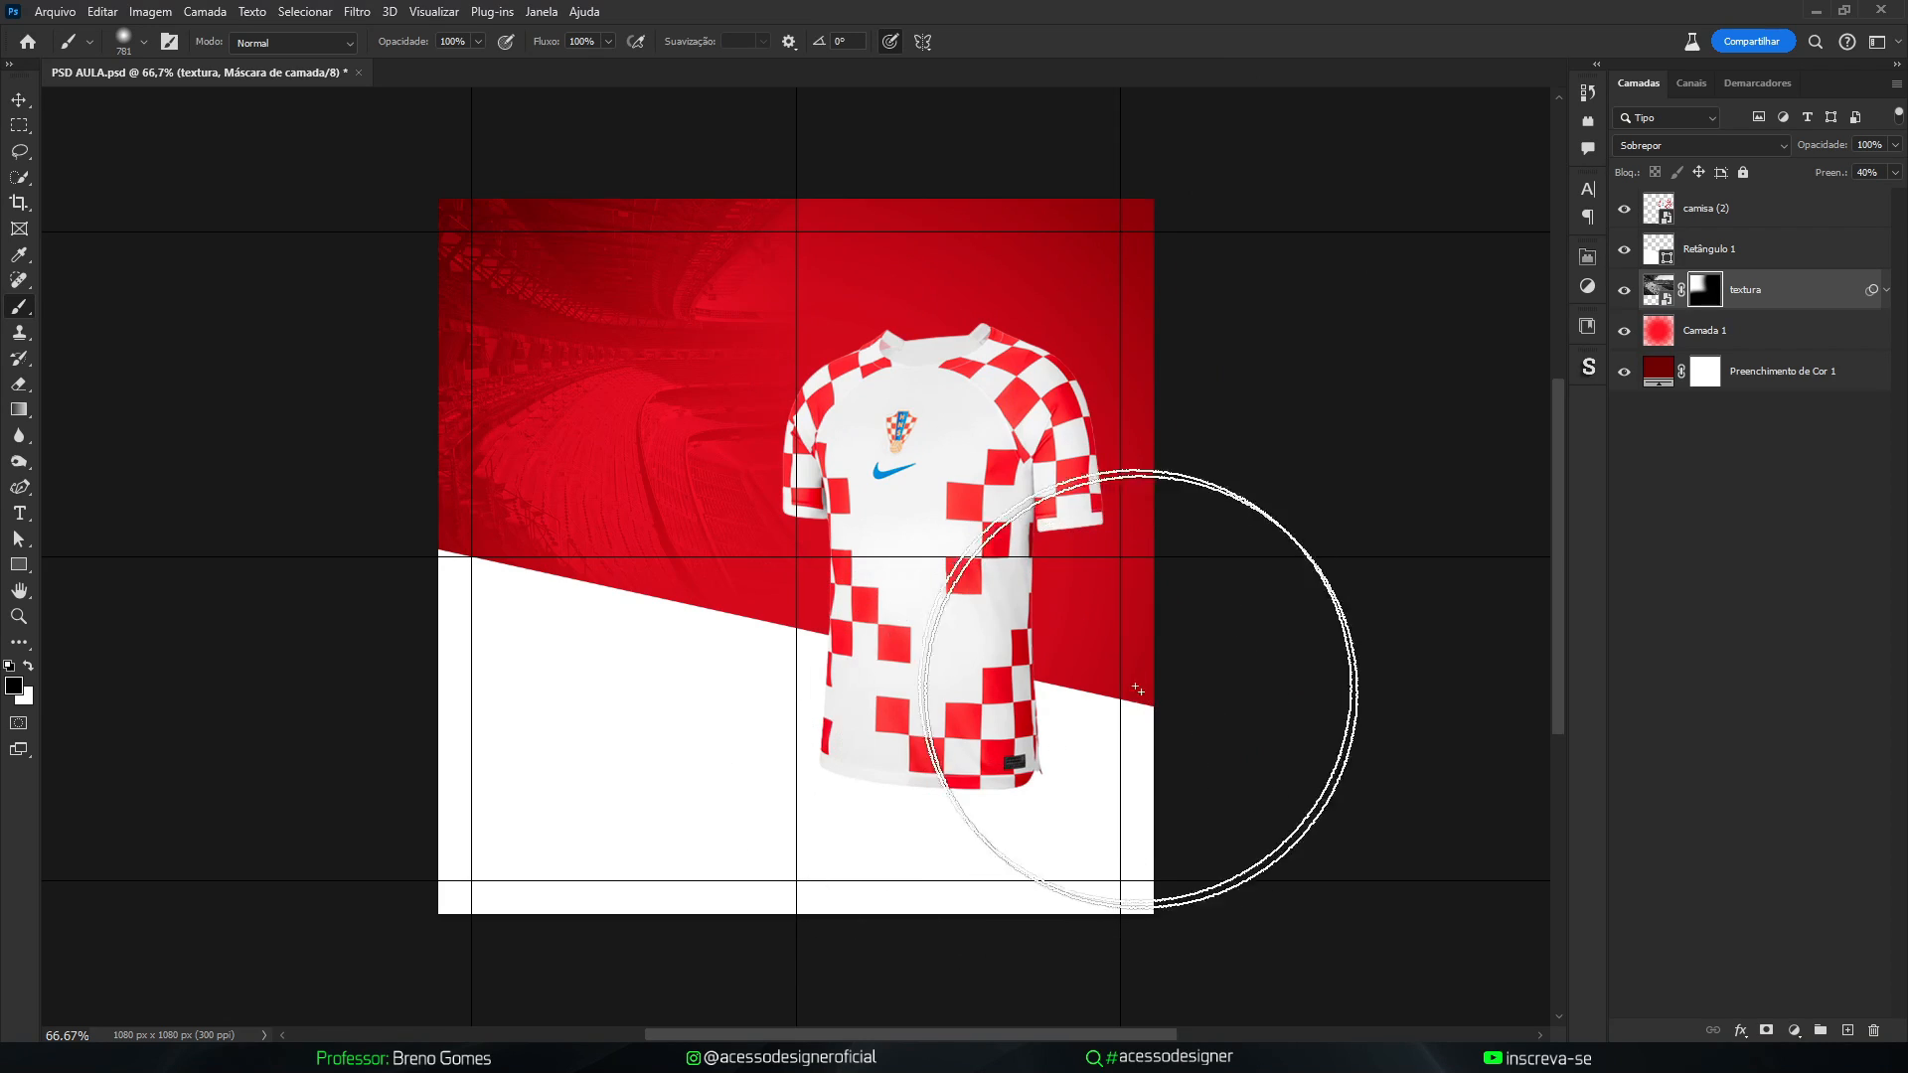
{"action": "left_click", "coordinate": [1657, 289]}
{"action": "left_click", "coordinate": [1895, 172]}
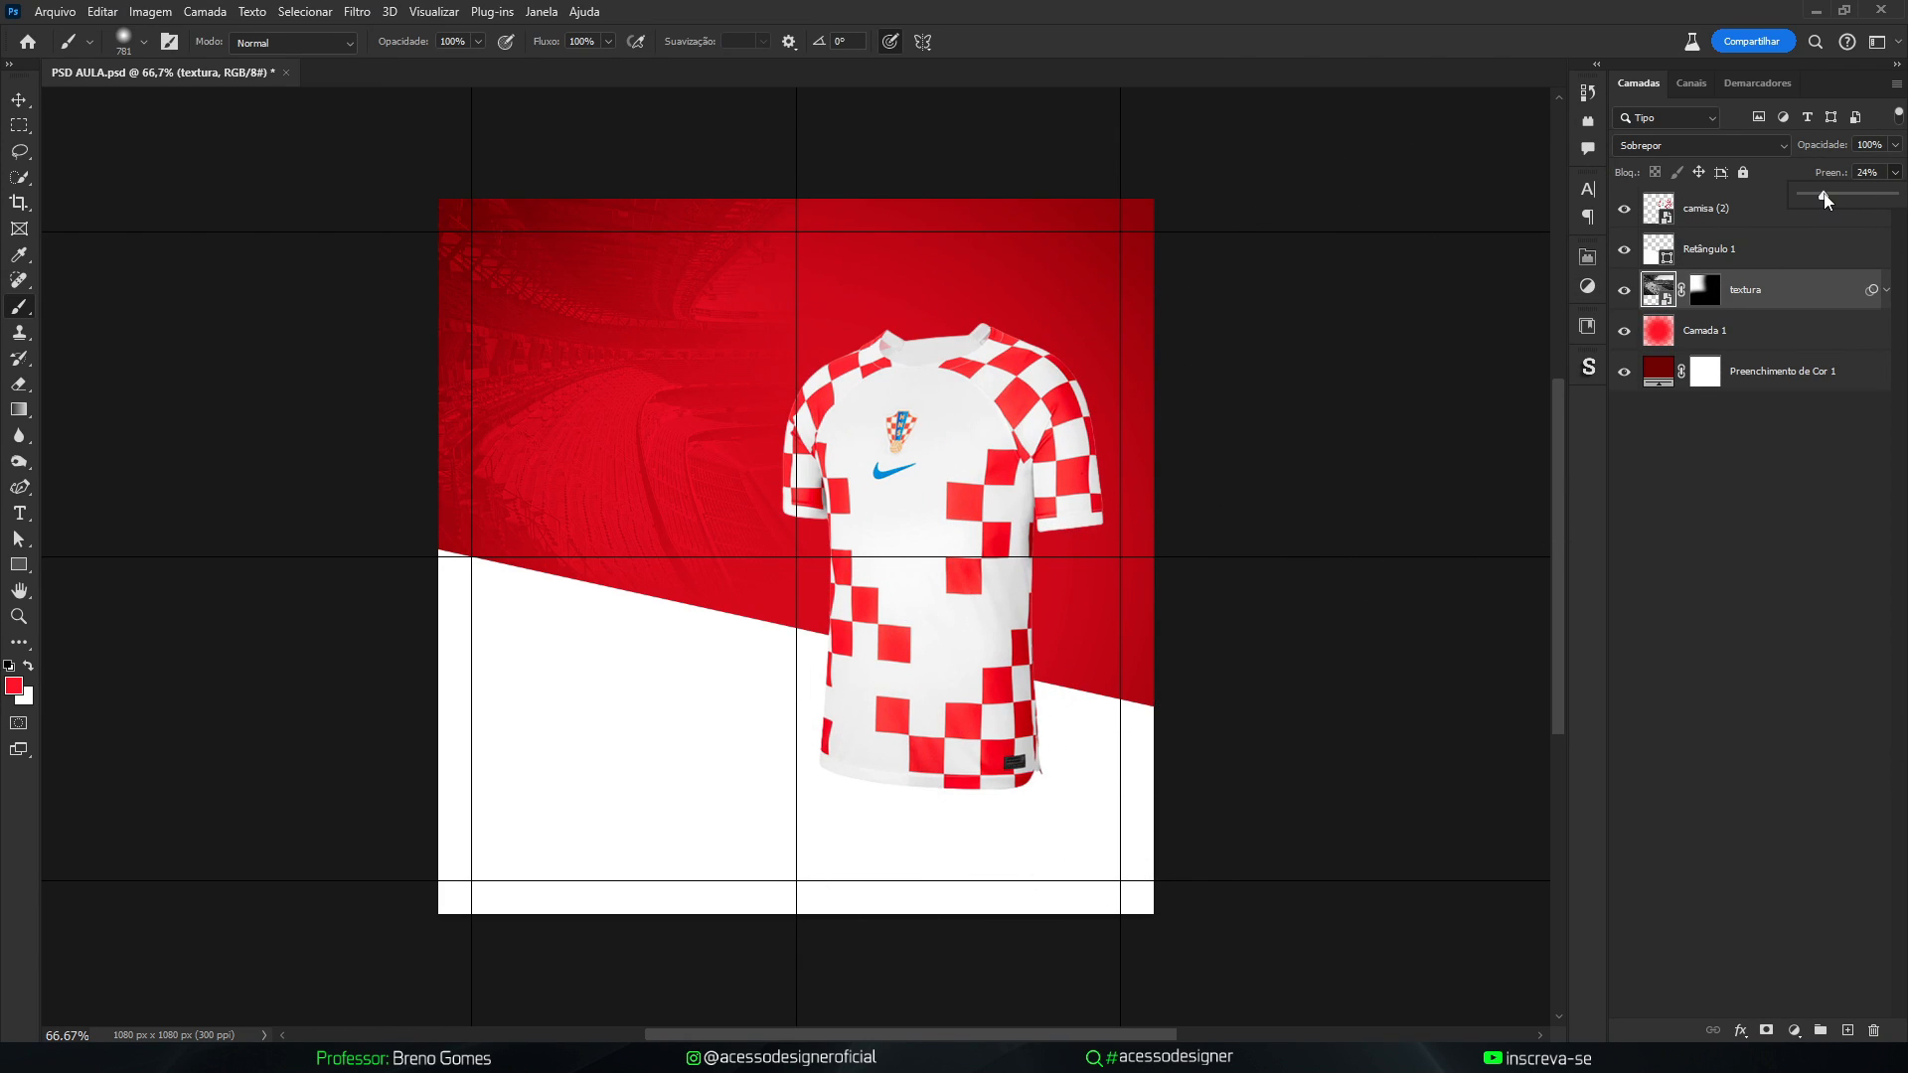
Paint white at 34% brush opacity on the textura layer's mask around the shirt to partly restore the stadium texture
{"action": "left_click", "coordinate": [1705, 289]}
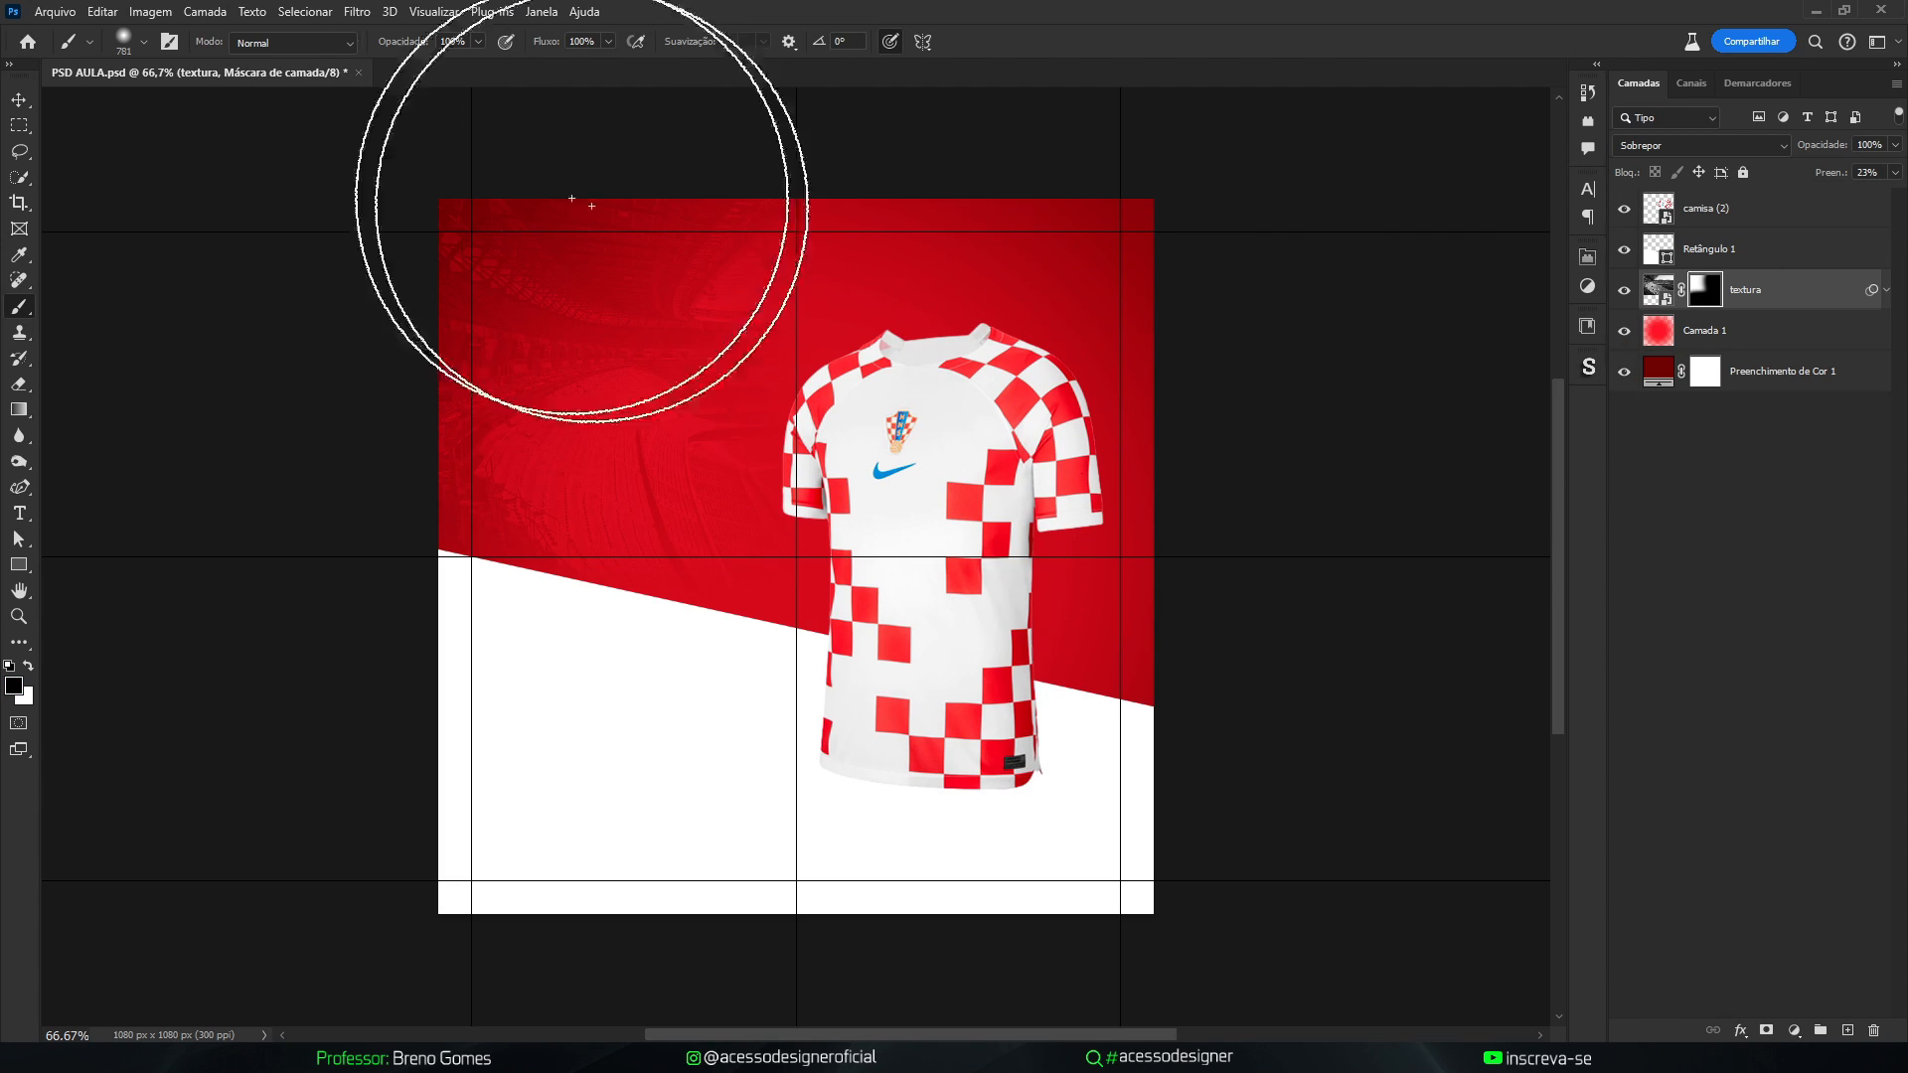
{"action": "left_click", "coordinate": [477, 41]}
{"action": "left_click_drag", "start_coordinate": [479, 63], "coordinate": [419, 65]}
{"action": "left_click", "coordinate": [922, 521]}
{"action": "key", "text": "x"}
{"action": "mouse_move", "coordinate": [978, 475]}
{"action": "left_mouse_down"}
{"action": "mouse_move", "coordinate": [988, 380]}
{"action": "mouse_move", "coordinate": [1053, 360]}
{"action": "left_mouse_up"}
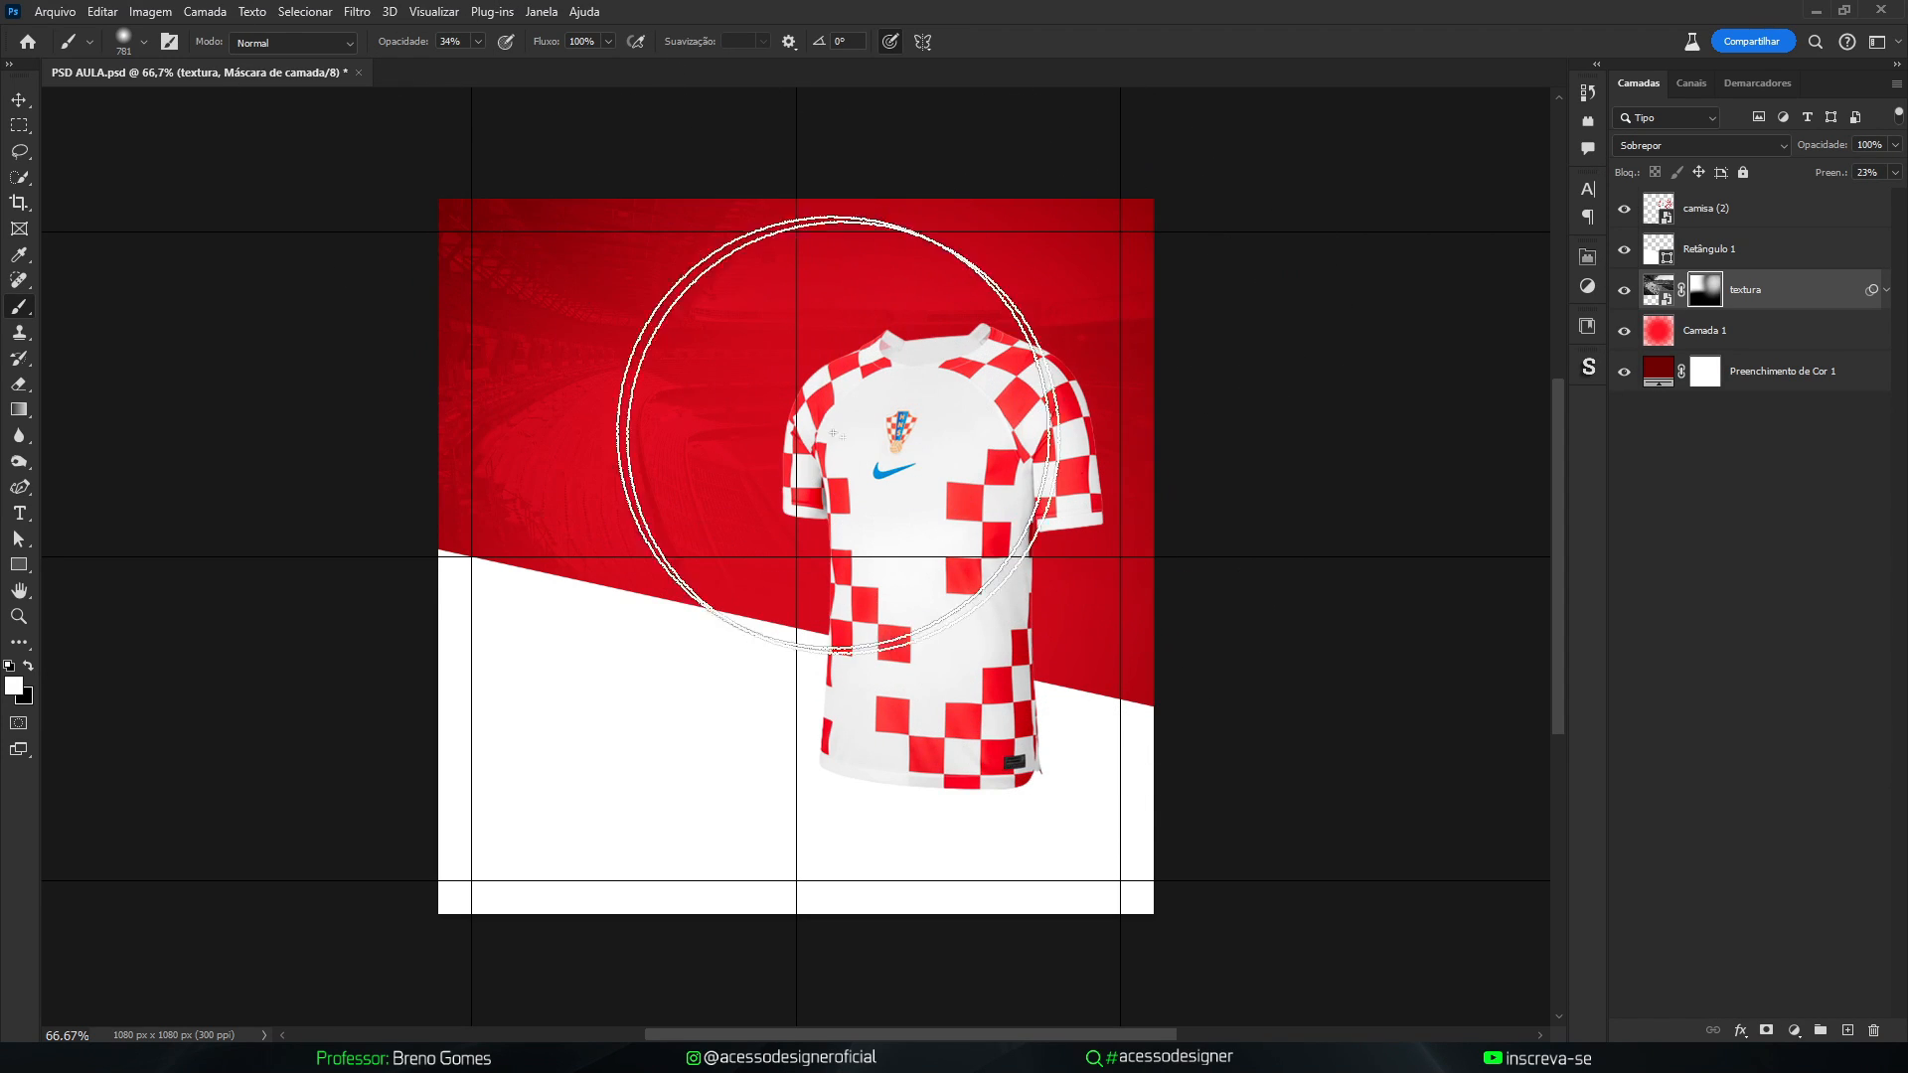
{"action": "key", "text": "v"}
{"action": "left_click", "coordinate": [1182, 475]}
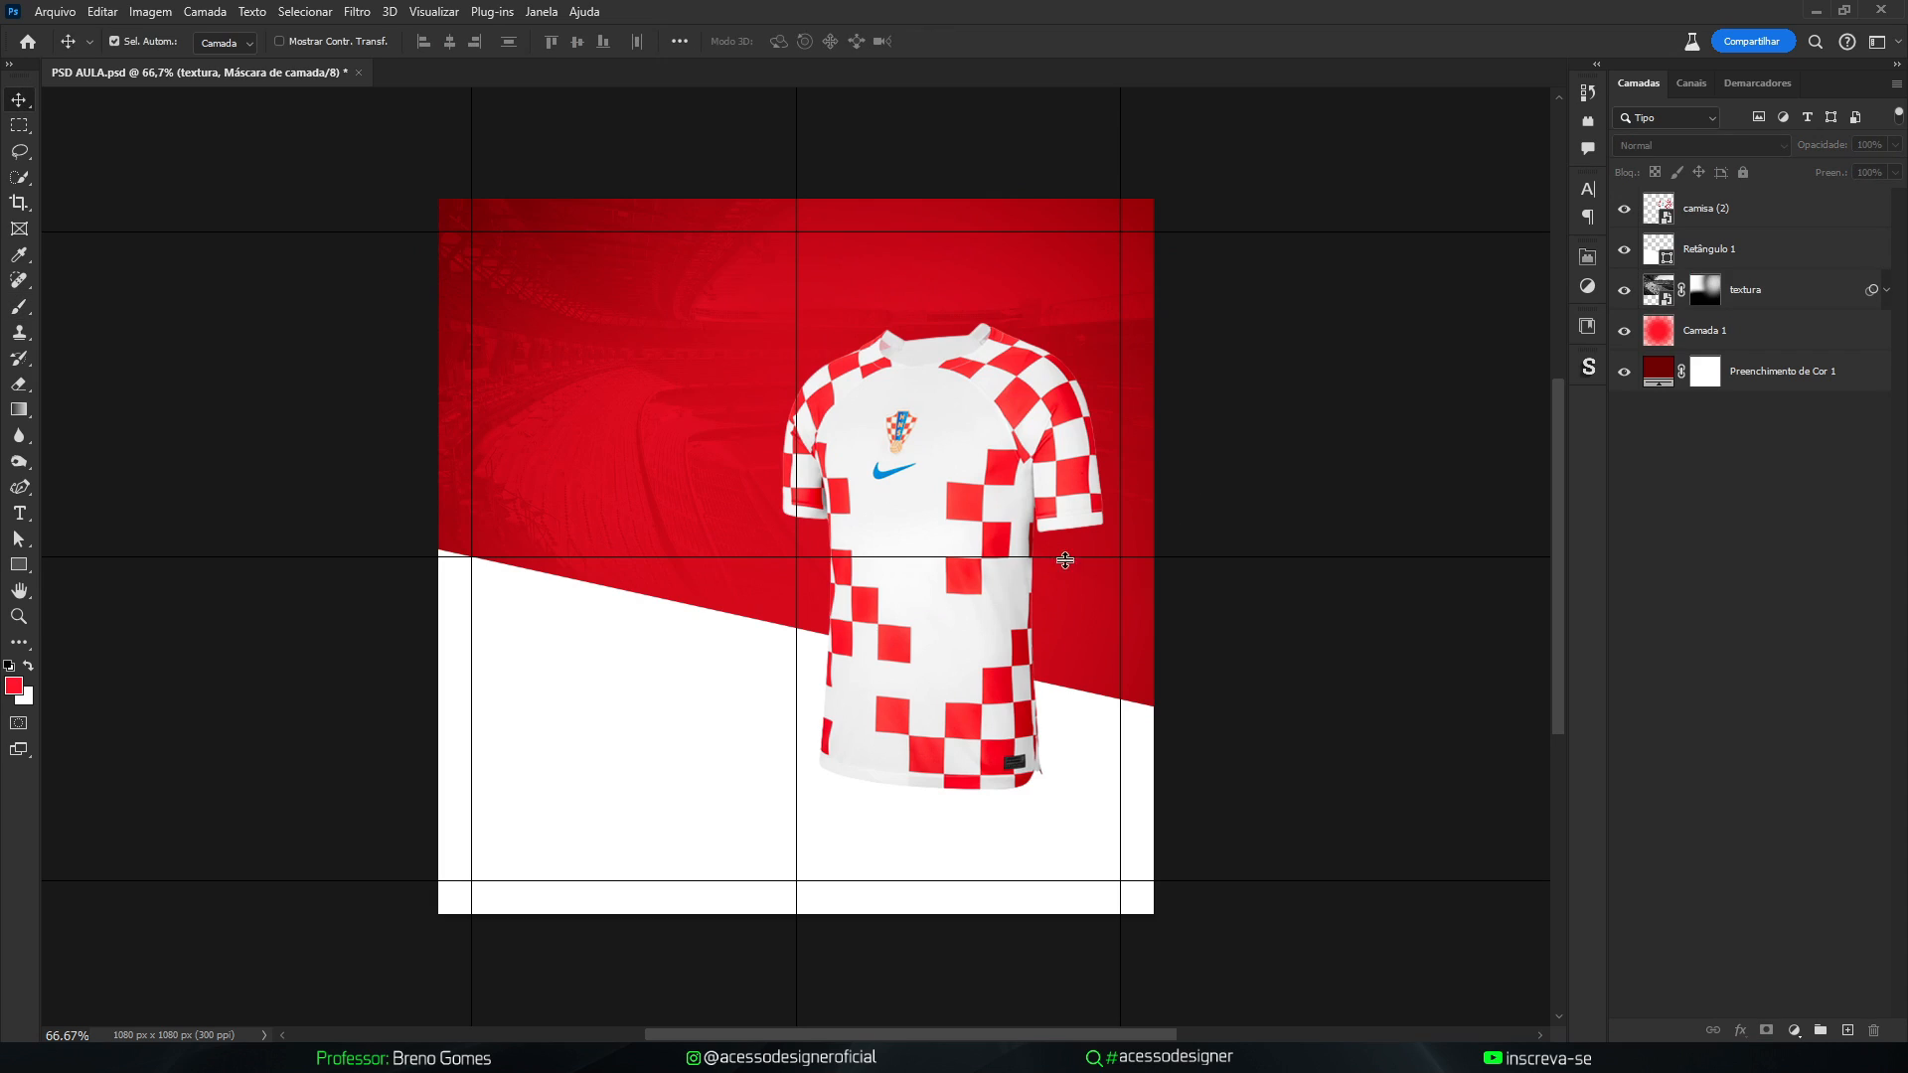
Group the Retângulo 1, textura, Camada 1 and Preenchimento de Cor 1 layers and name the group BG
{"action": "left_click", "coordinate": [1769, 257]}
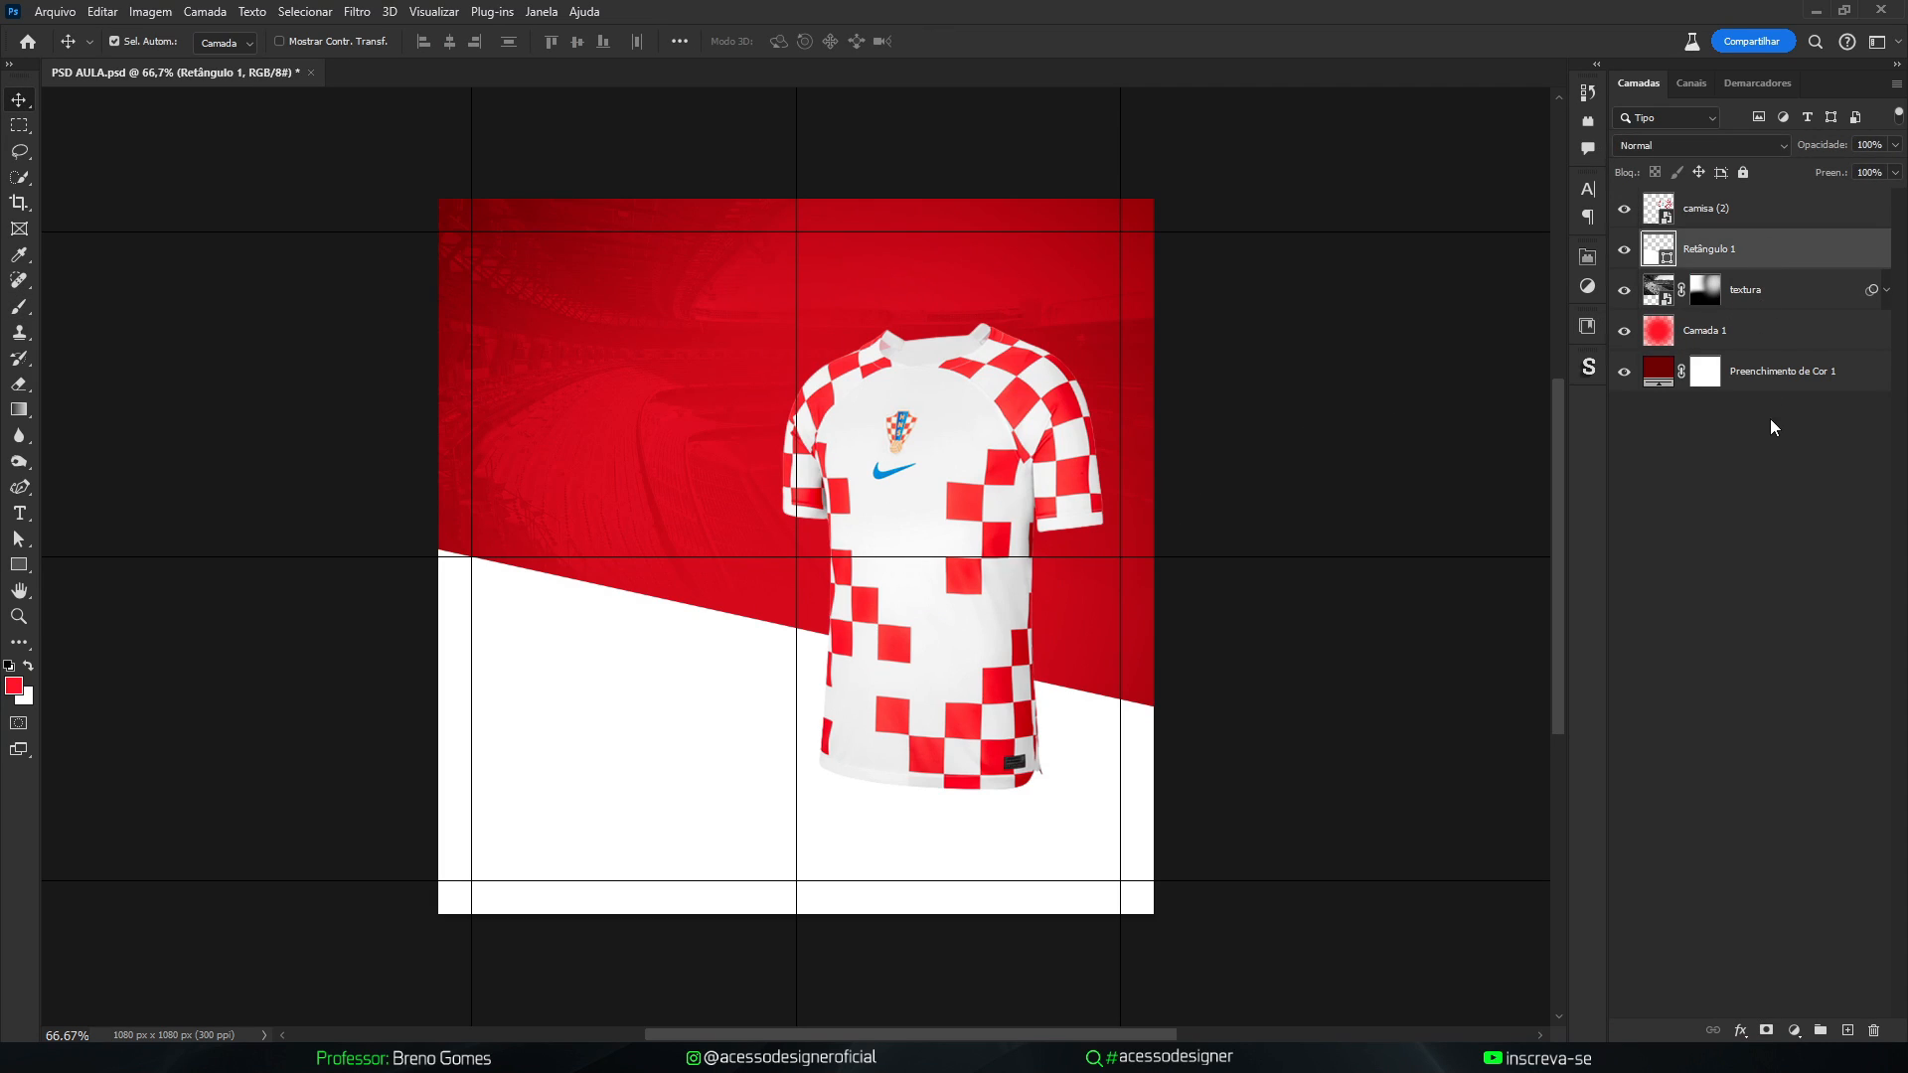
{"action": "left_click", "coordinate": [1622, 251]}
{"action": "left_click", "coordinate": [1622, 251]}
{"action": "left_click", "coordinate": [1833, 383], "text": "shift"}
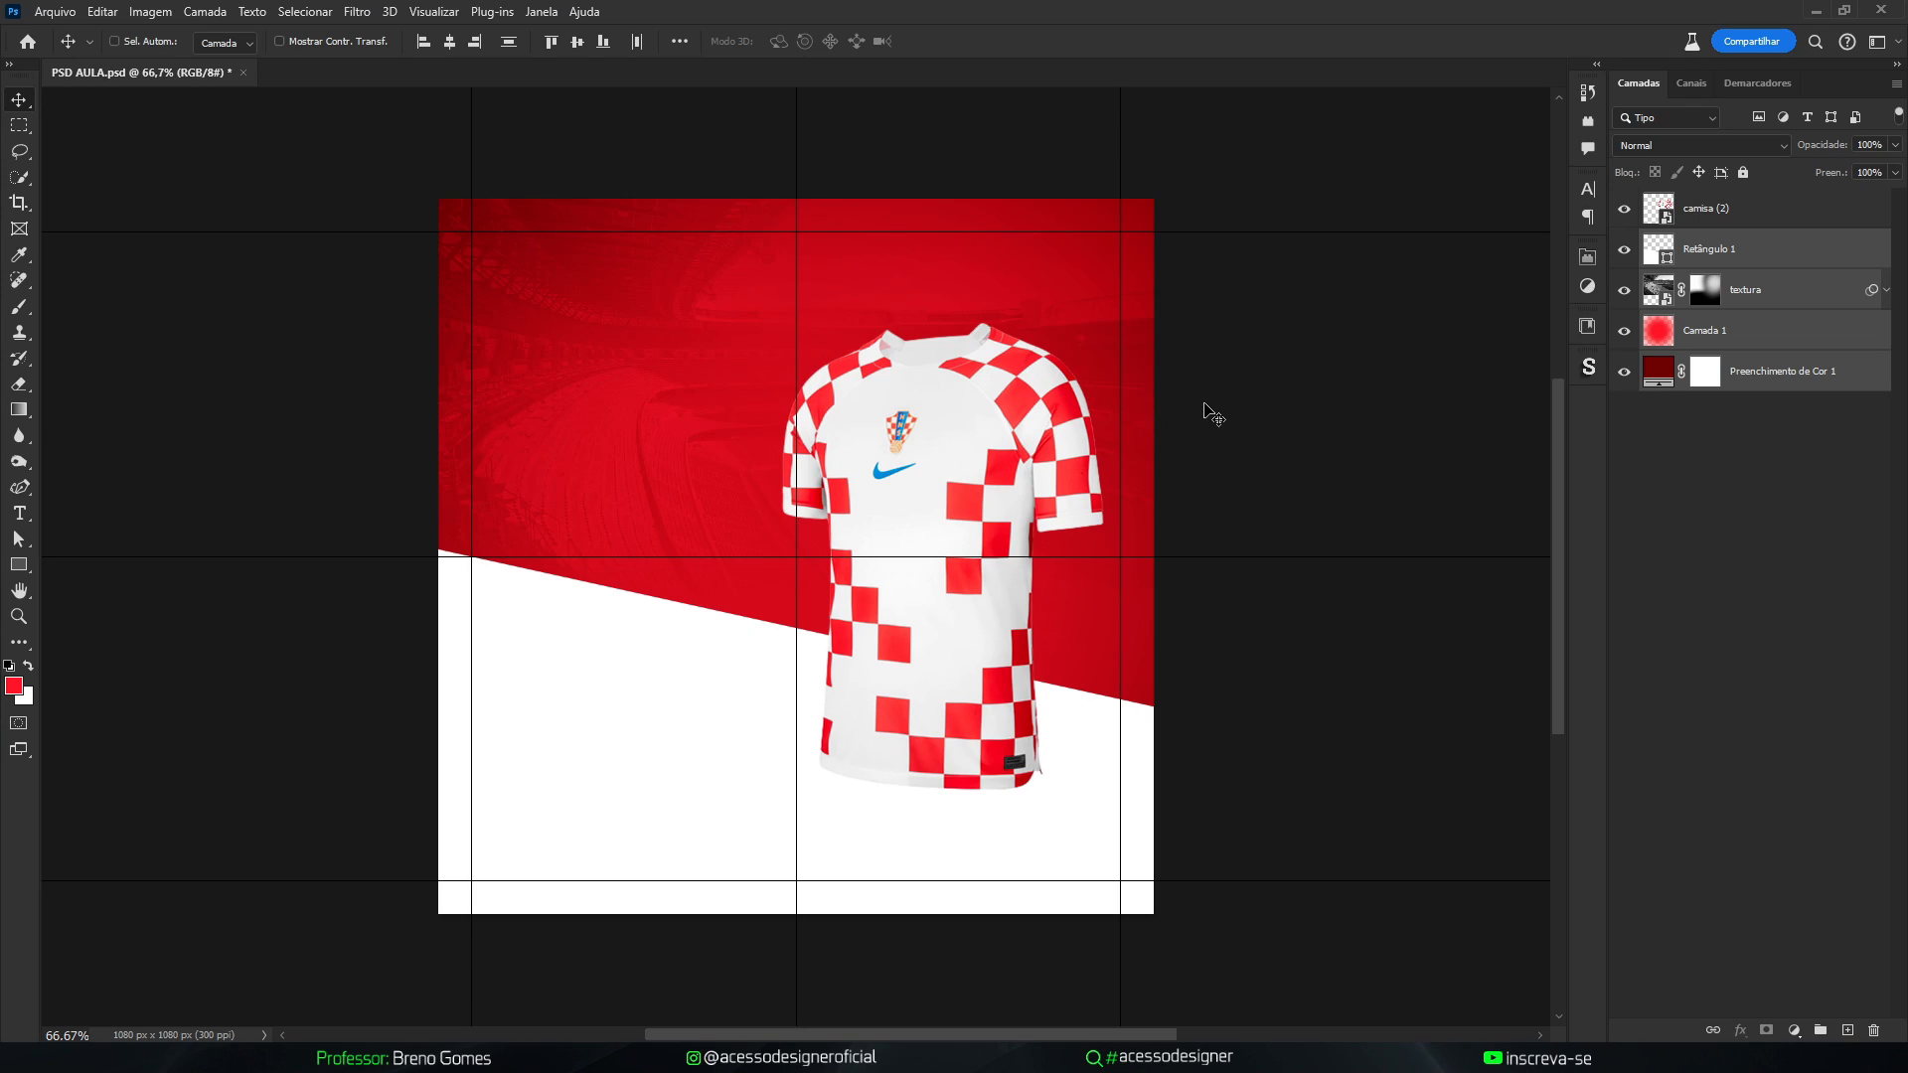
{"action": "key", "text": "ctrl+g"}
{"action": "double_click", "coordinate": [1698, 243]}
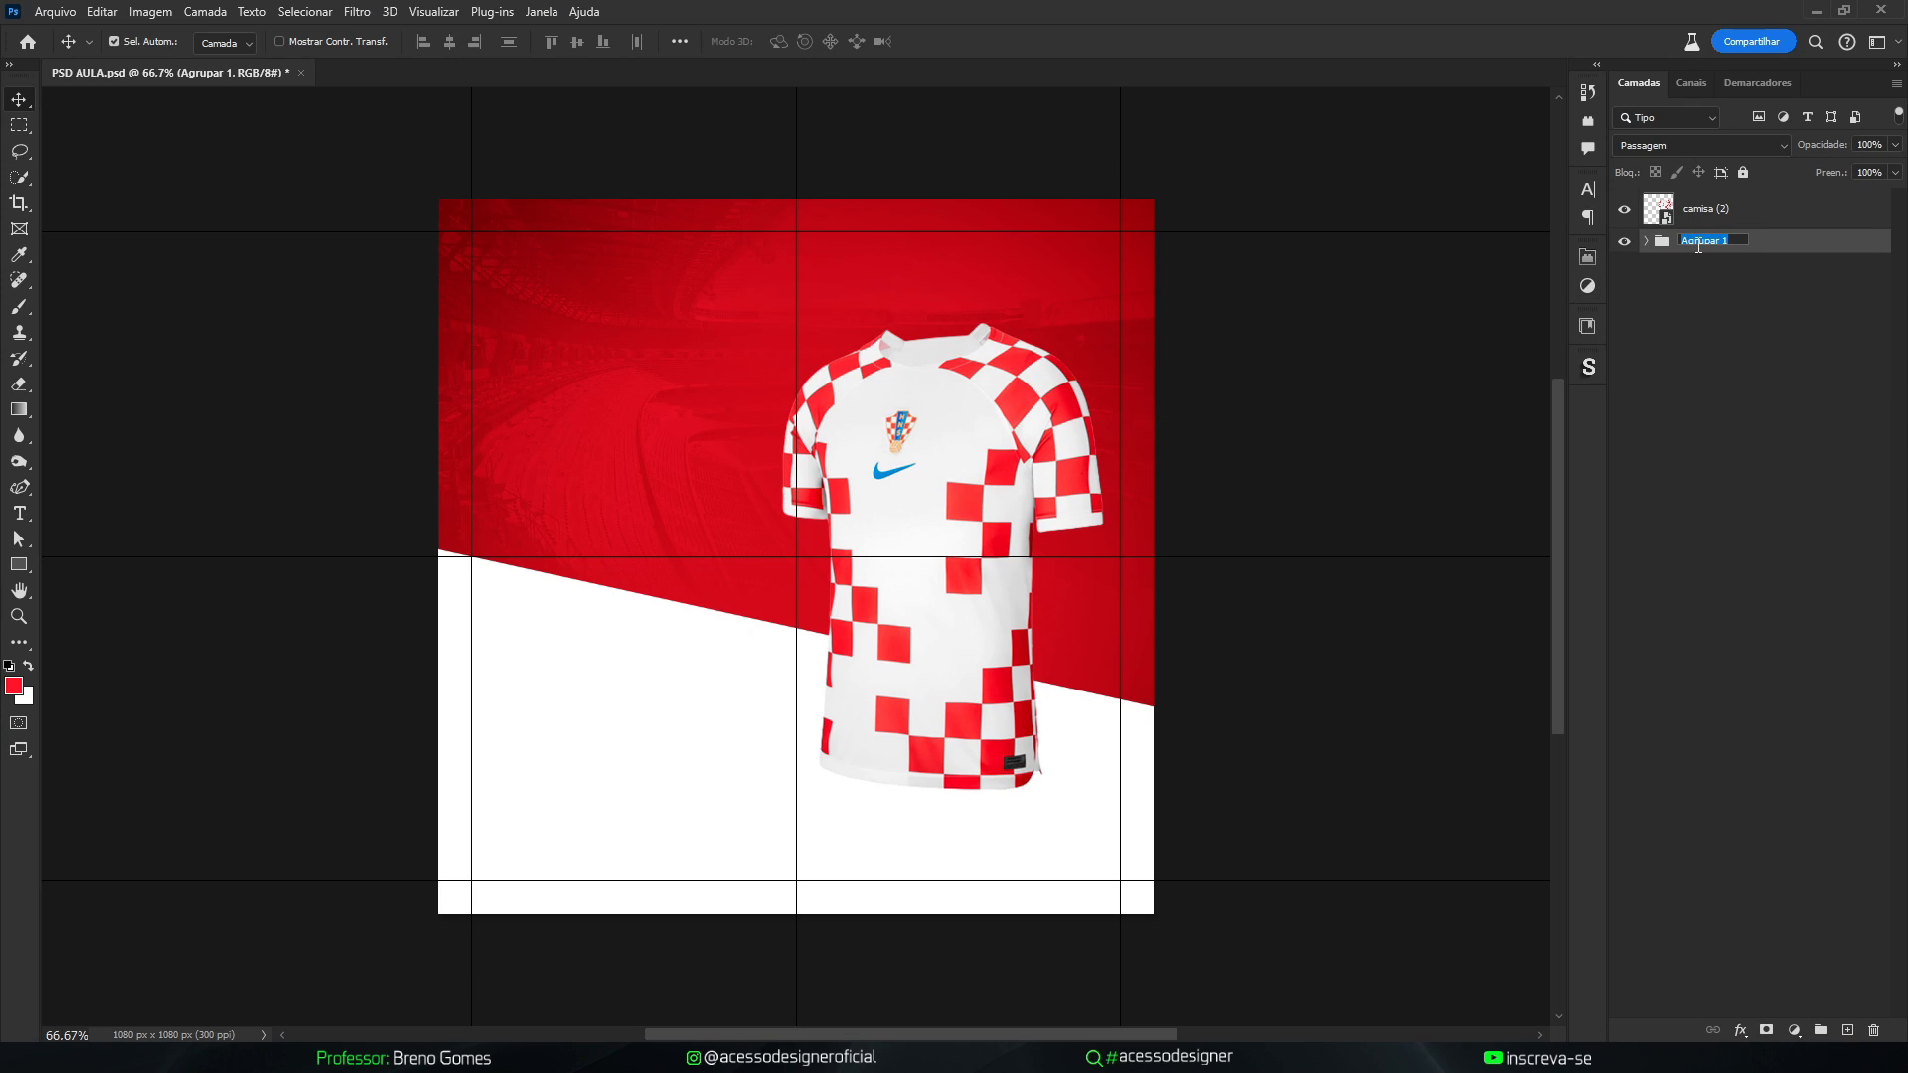
{"action": "type", "text": "GG"}
{"action": "key", "text": "Return"}
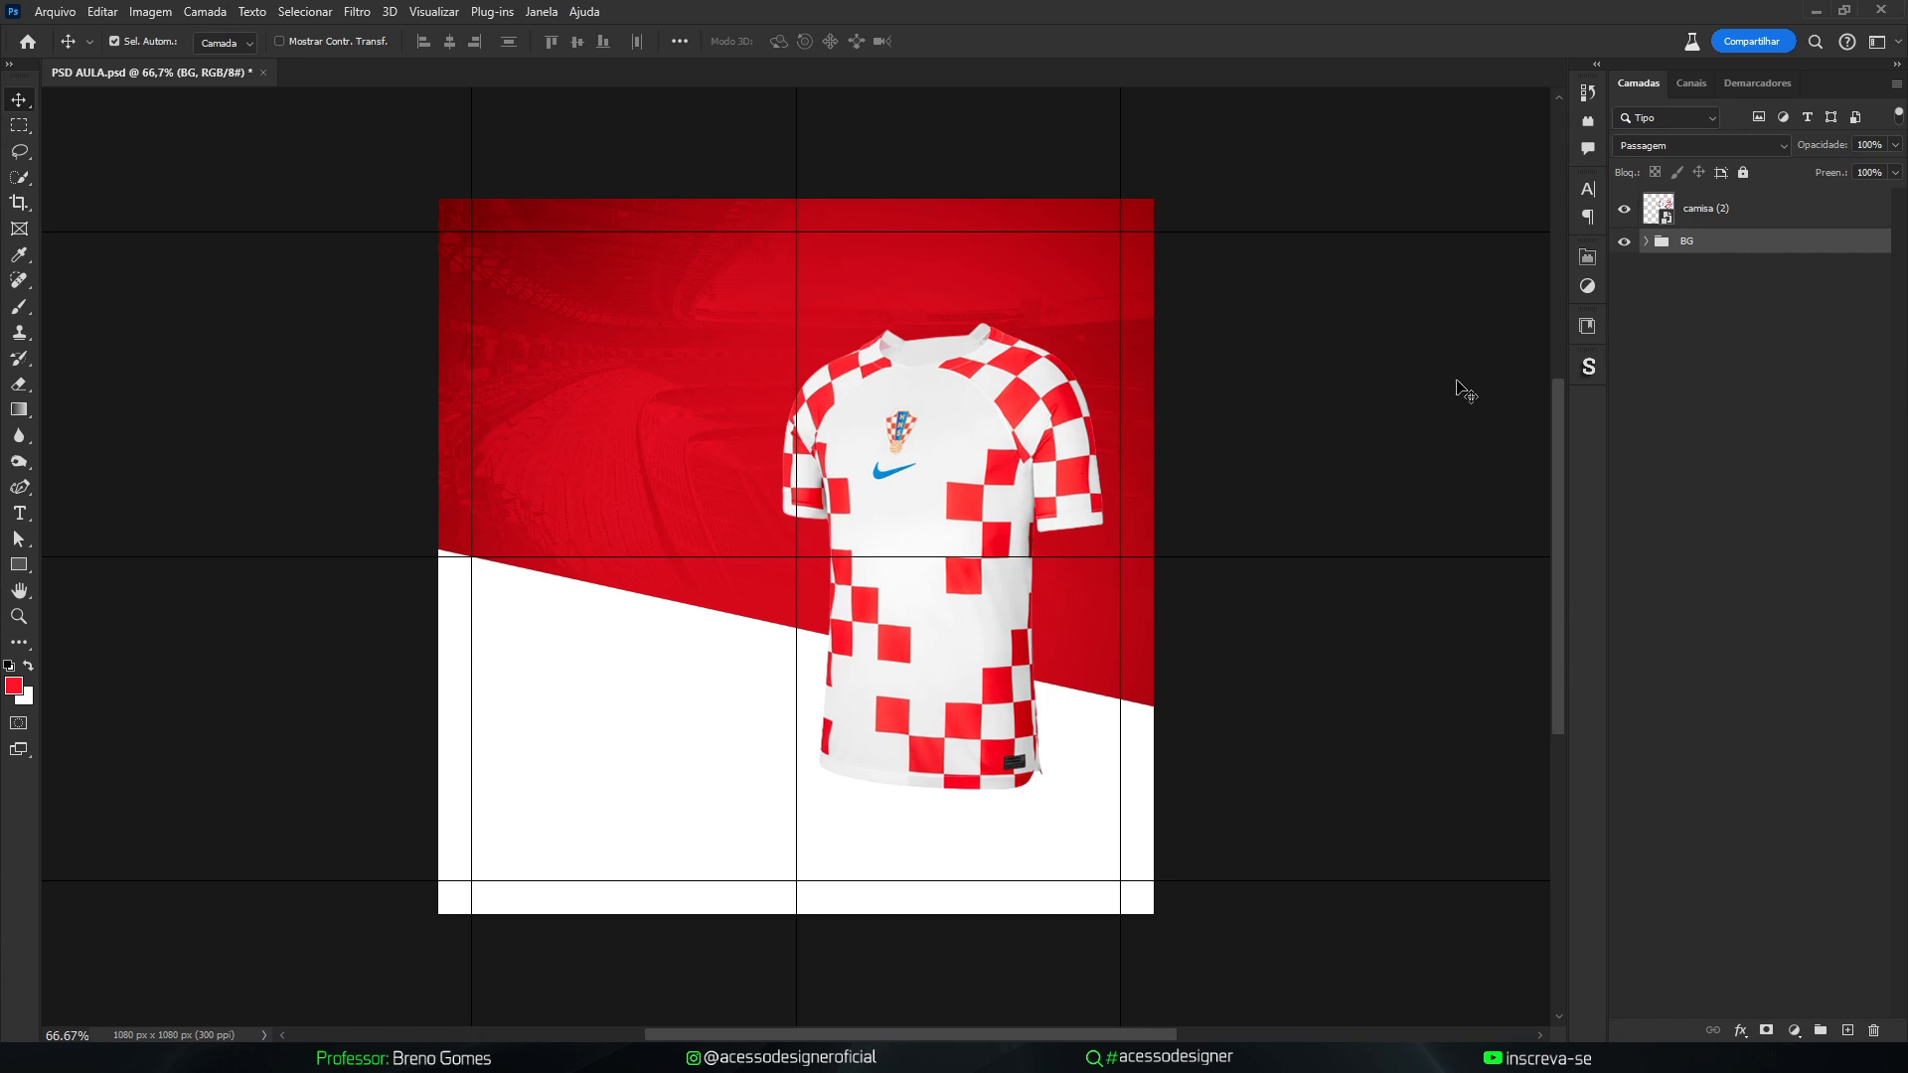
{"action": "double_click", "coordinate": [1685, 242]}
{"action": "left_click", "coordinate": [1257, 463]}
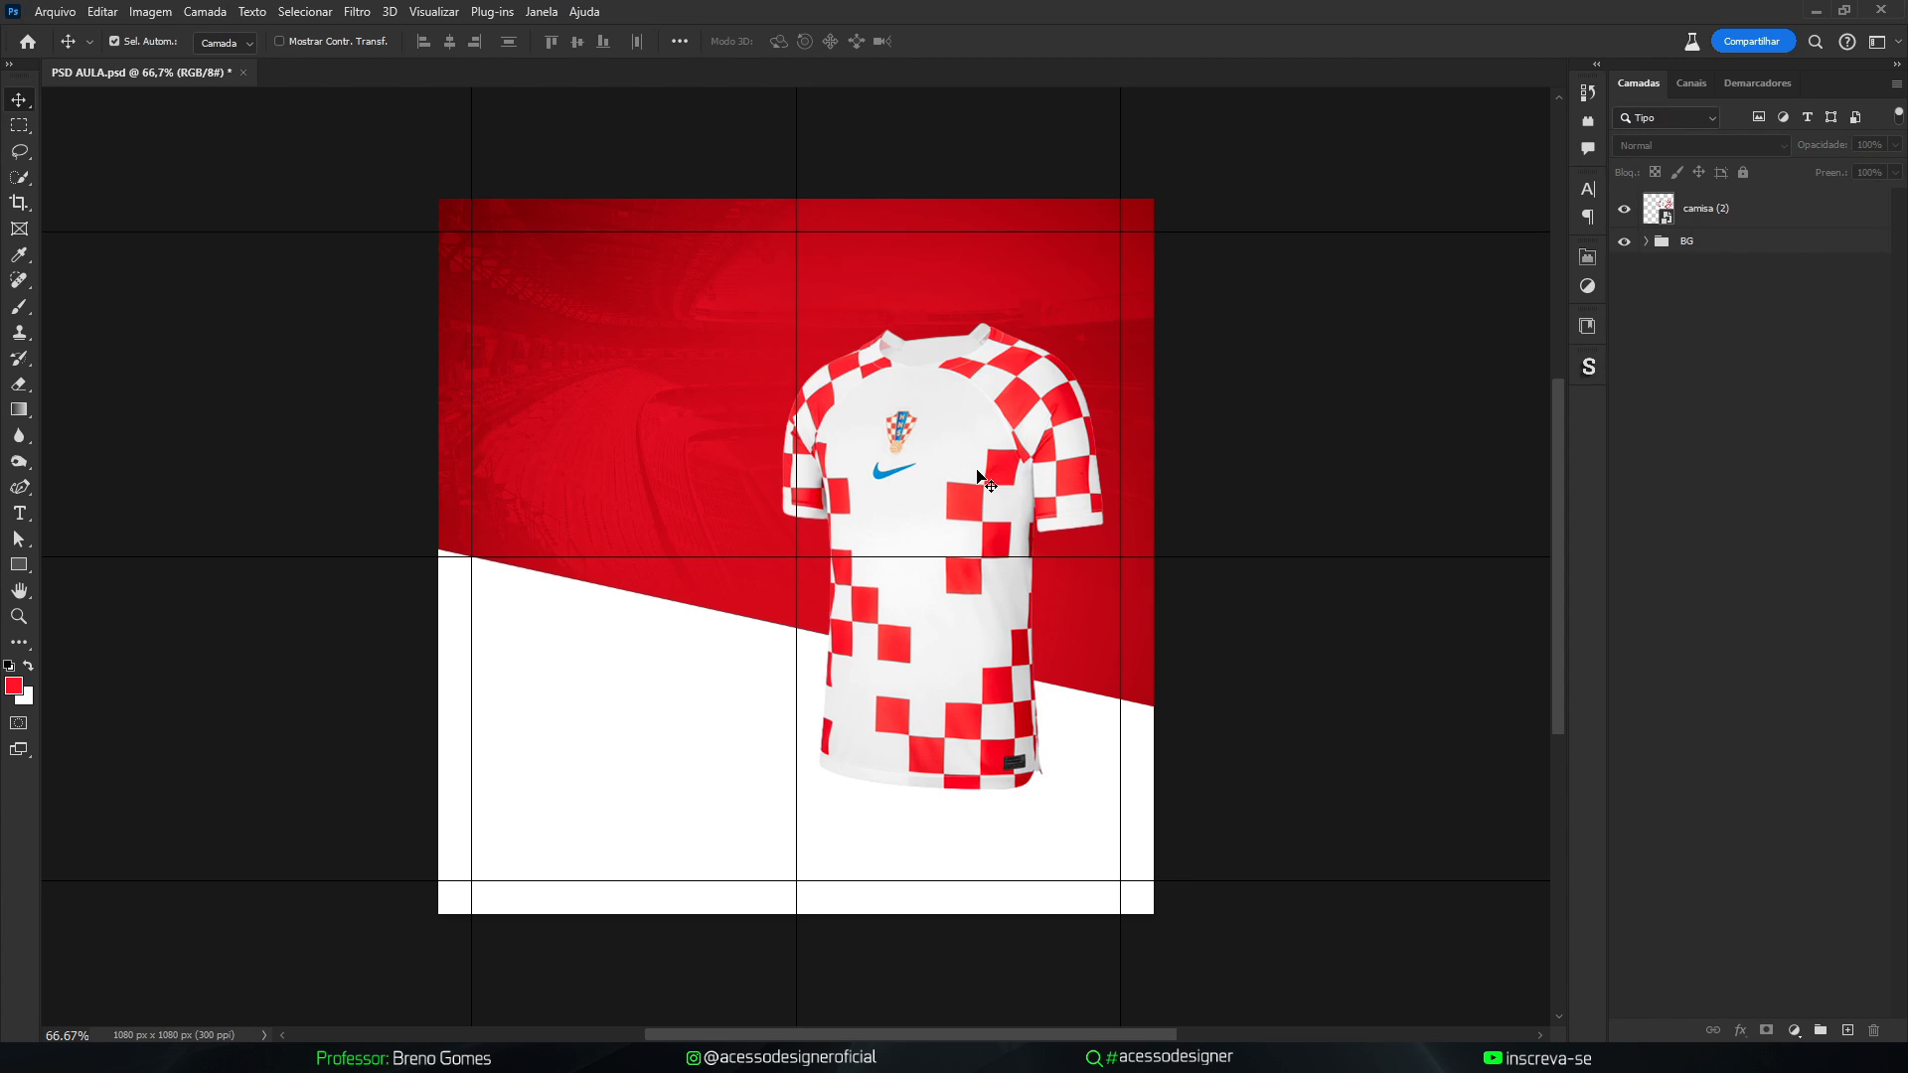
Add an empty layer directly below the camisa (2) shirt layer
{"action": "left_click", "coordinate": [979, 472]}
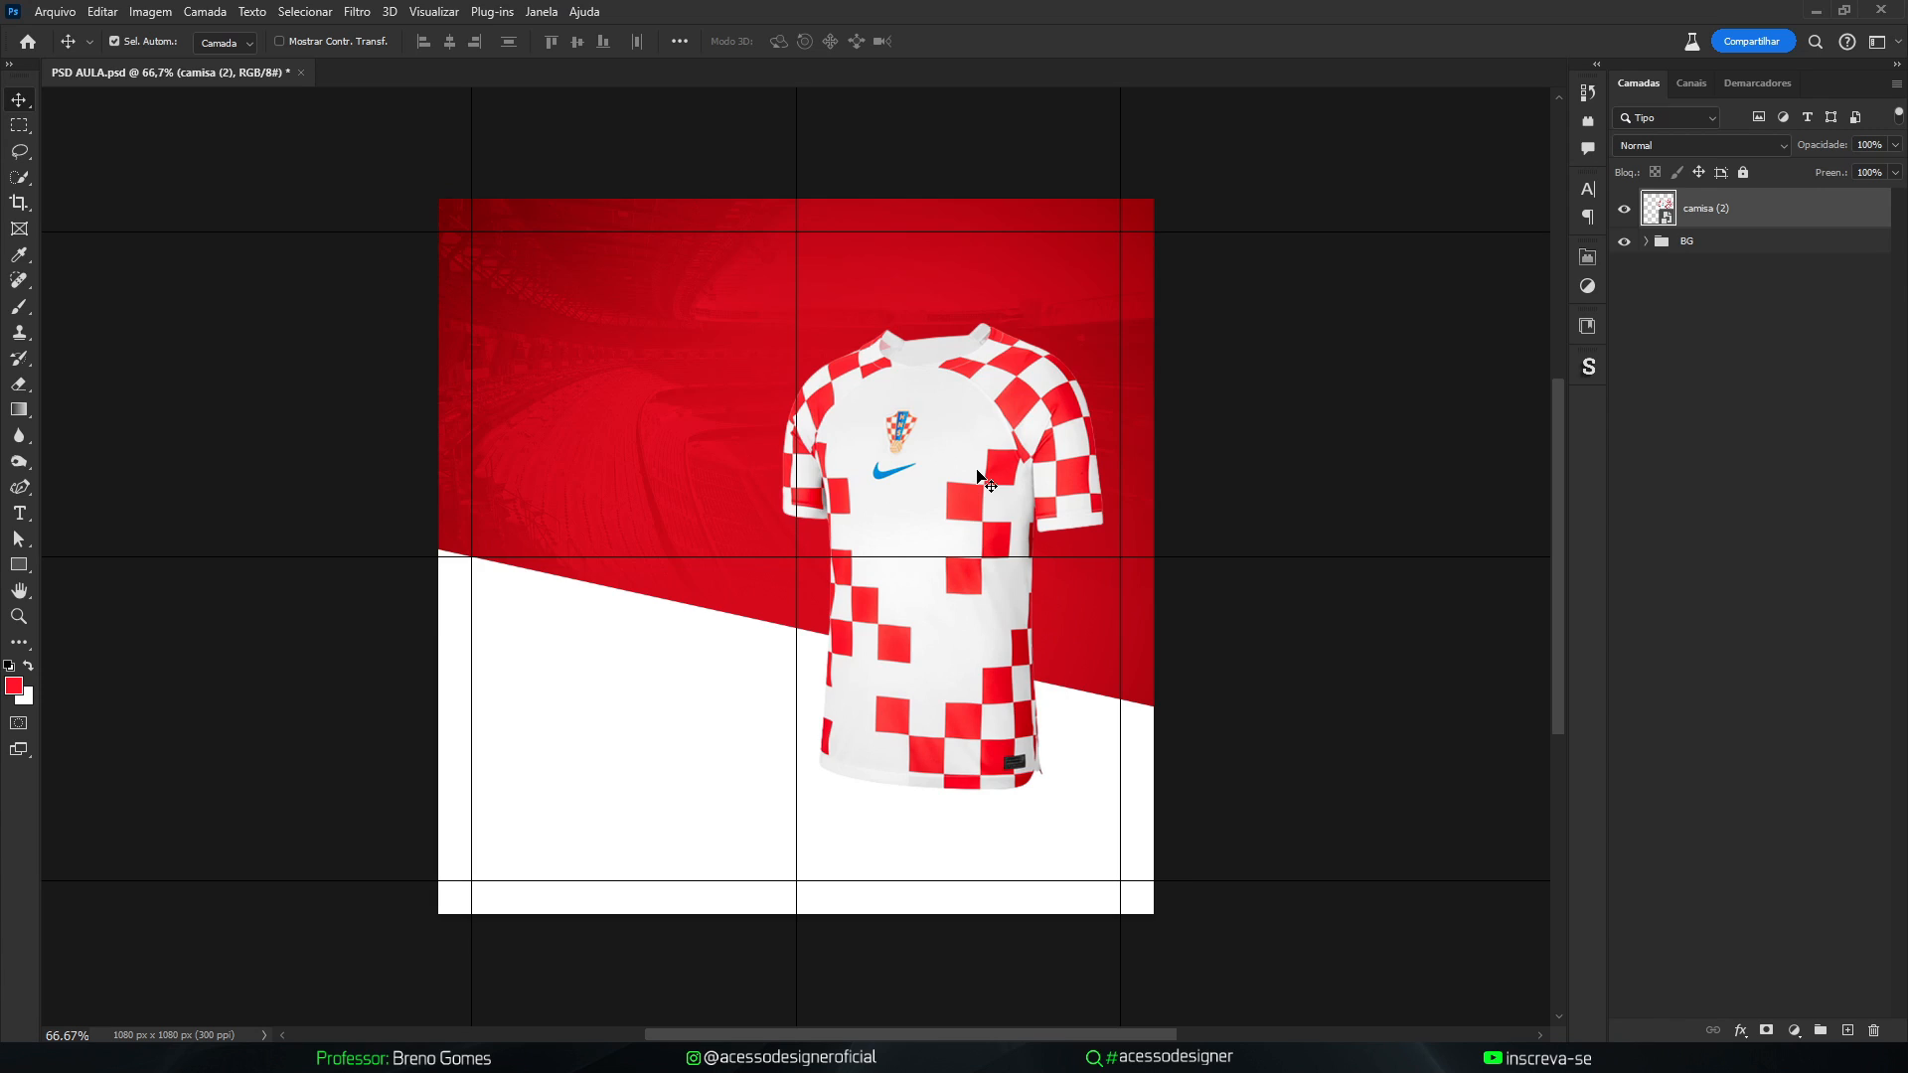
{"action": "mouse_move", "coordinate": [972, 485]}
{"action": "left_mouse_down"}
{"action": "mouse_move", "coordinate": [933, 481]}
{"action": "mouse_move", "coordinate": [953, 482]}
{"action": "left_mouse_up"}
{"action": "key", "text": "ctrl+z"}
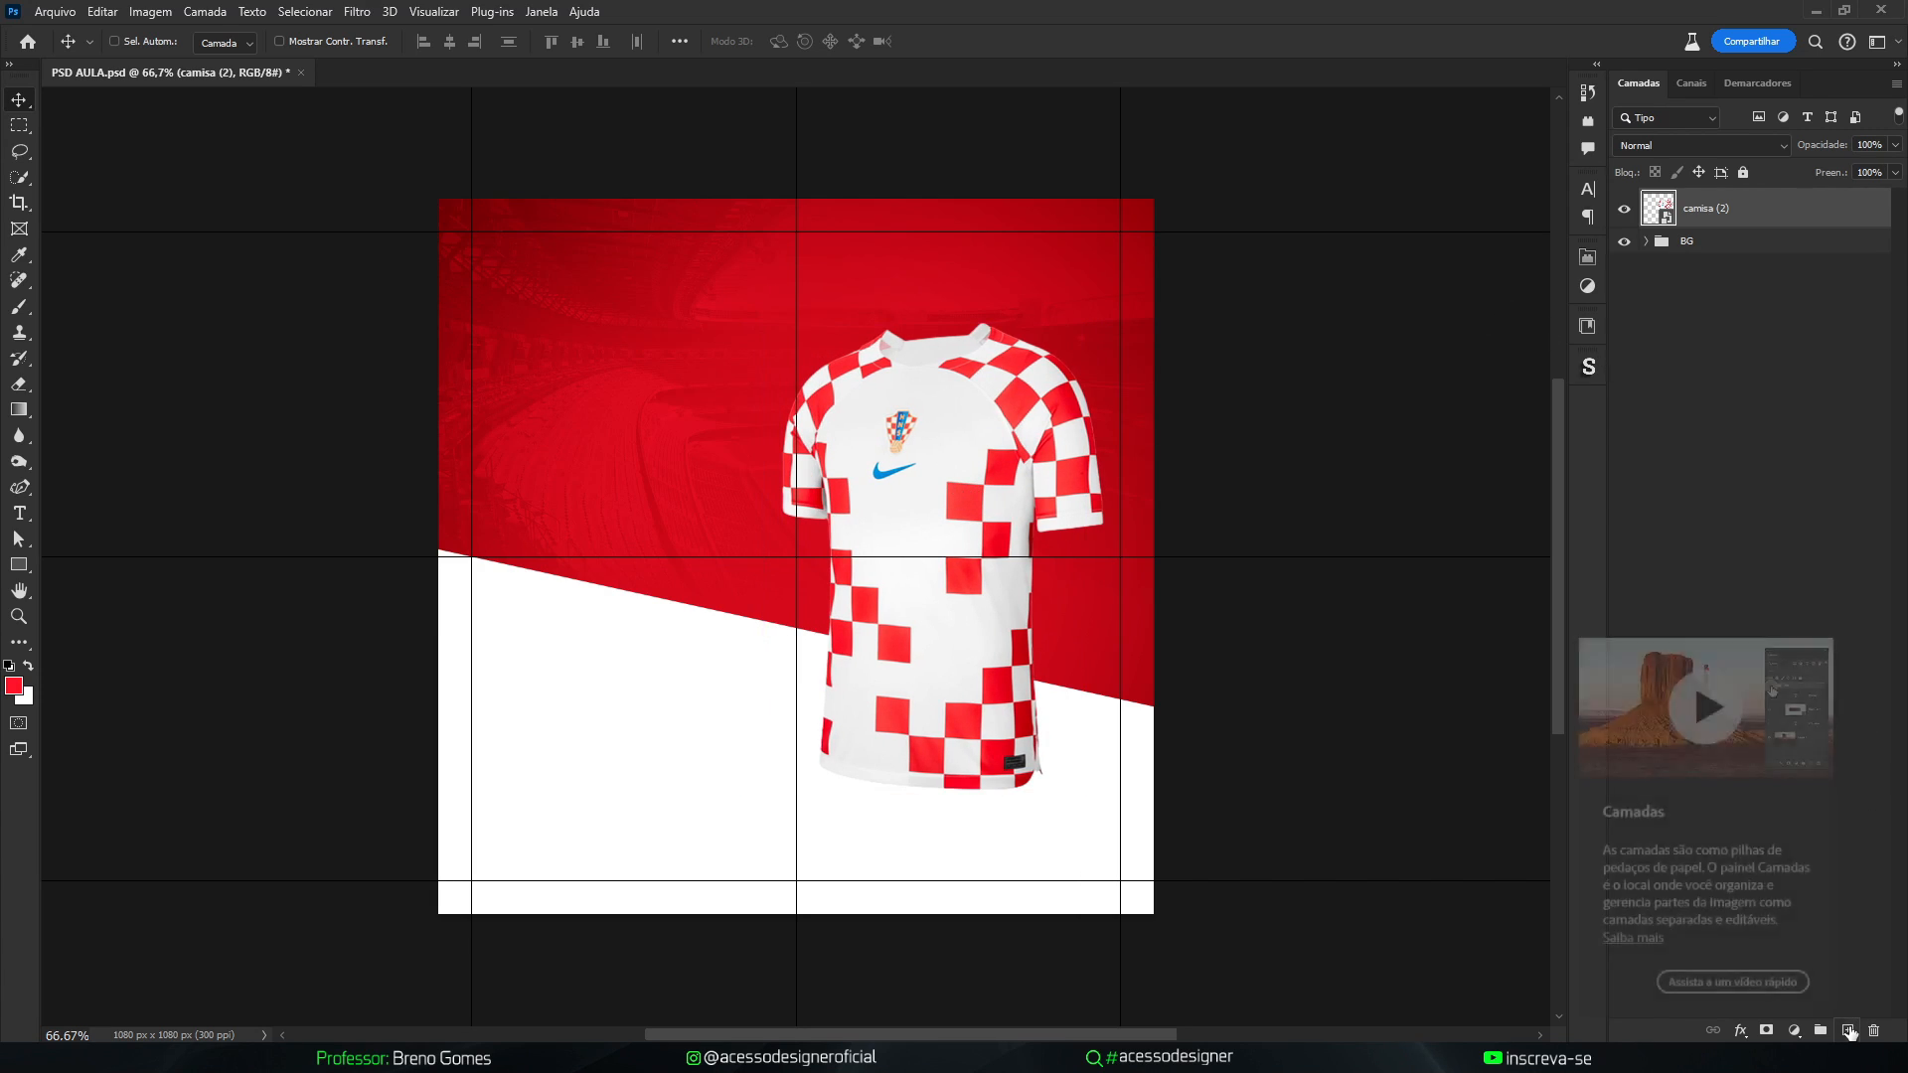
{"action": "left_click", "coordinate": [1848, 1030], "text": "ctrl"}
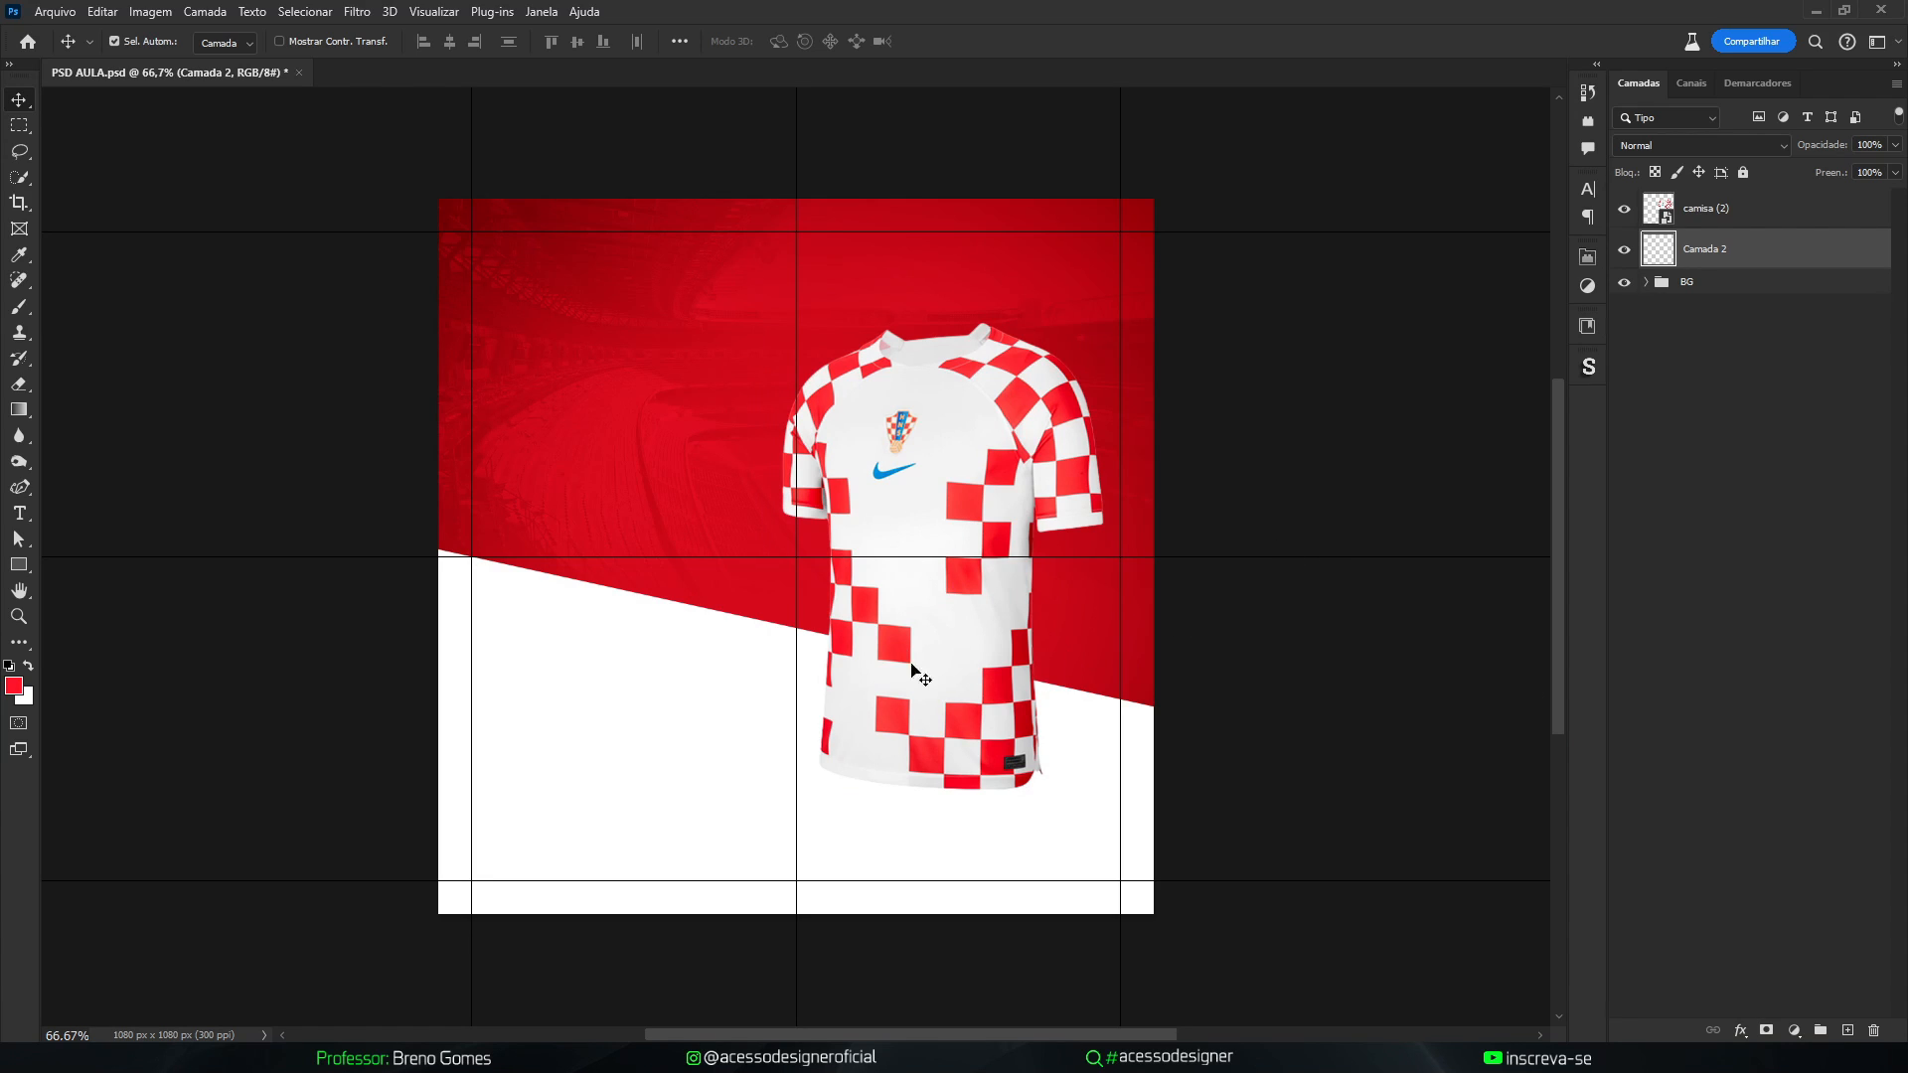
Prepare a black brush at 100% opacity with its tip flattened into a thin ellipse, and set the new layer's blend mode to Multiplicação
{"action": "key", "text": "b"}
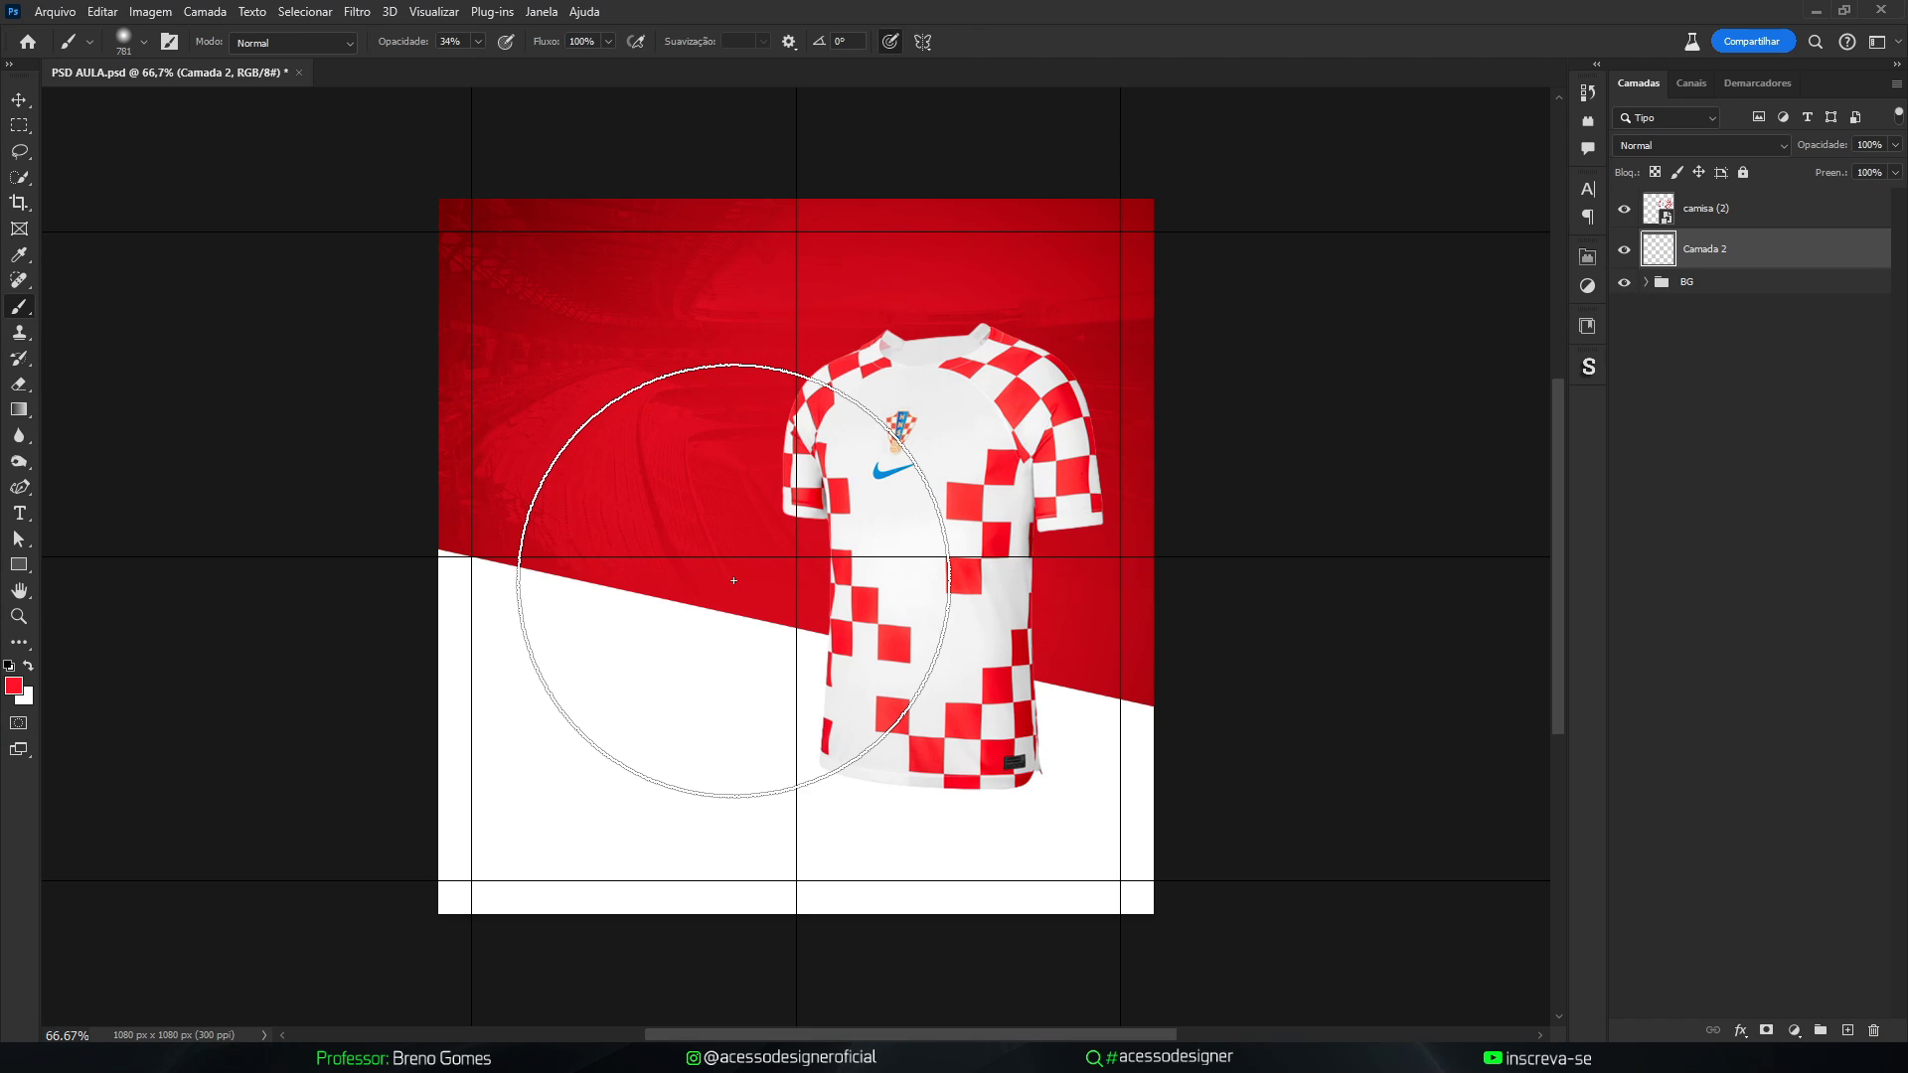
{"action": "key", "text": "d"}
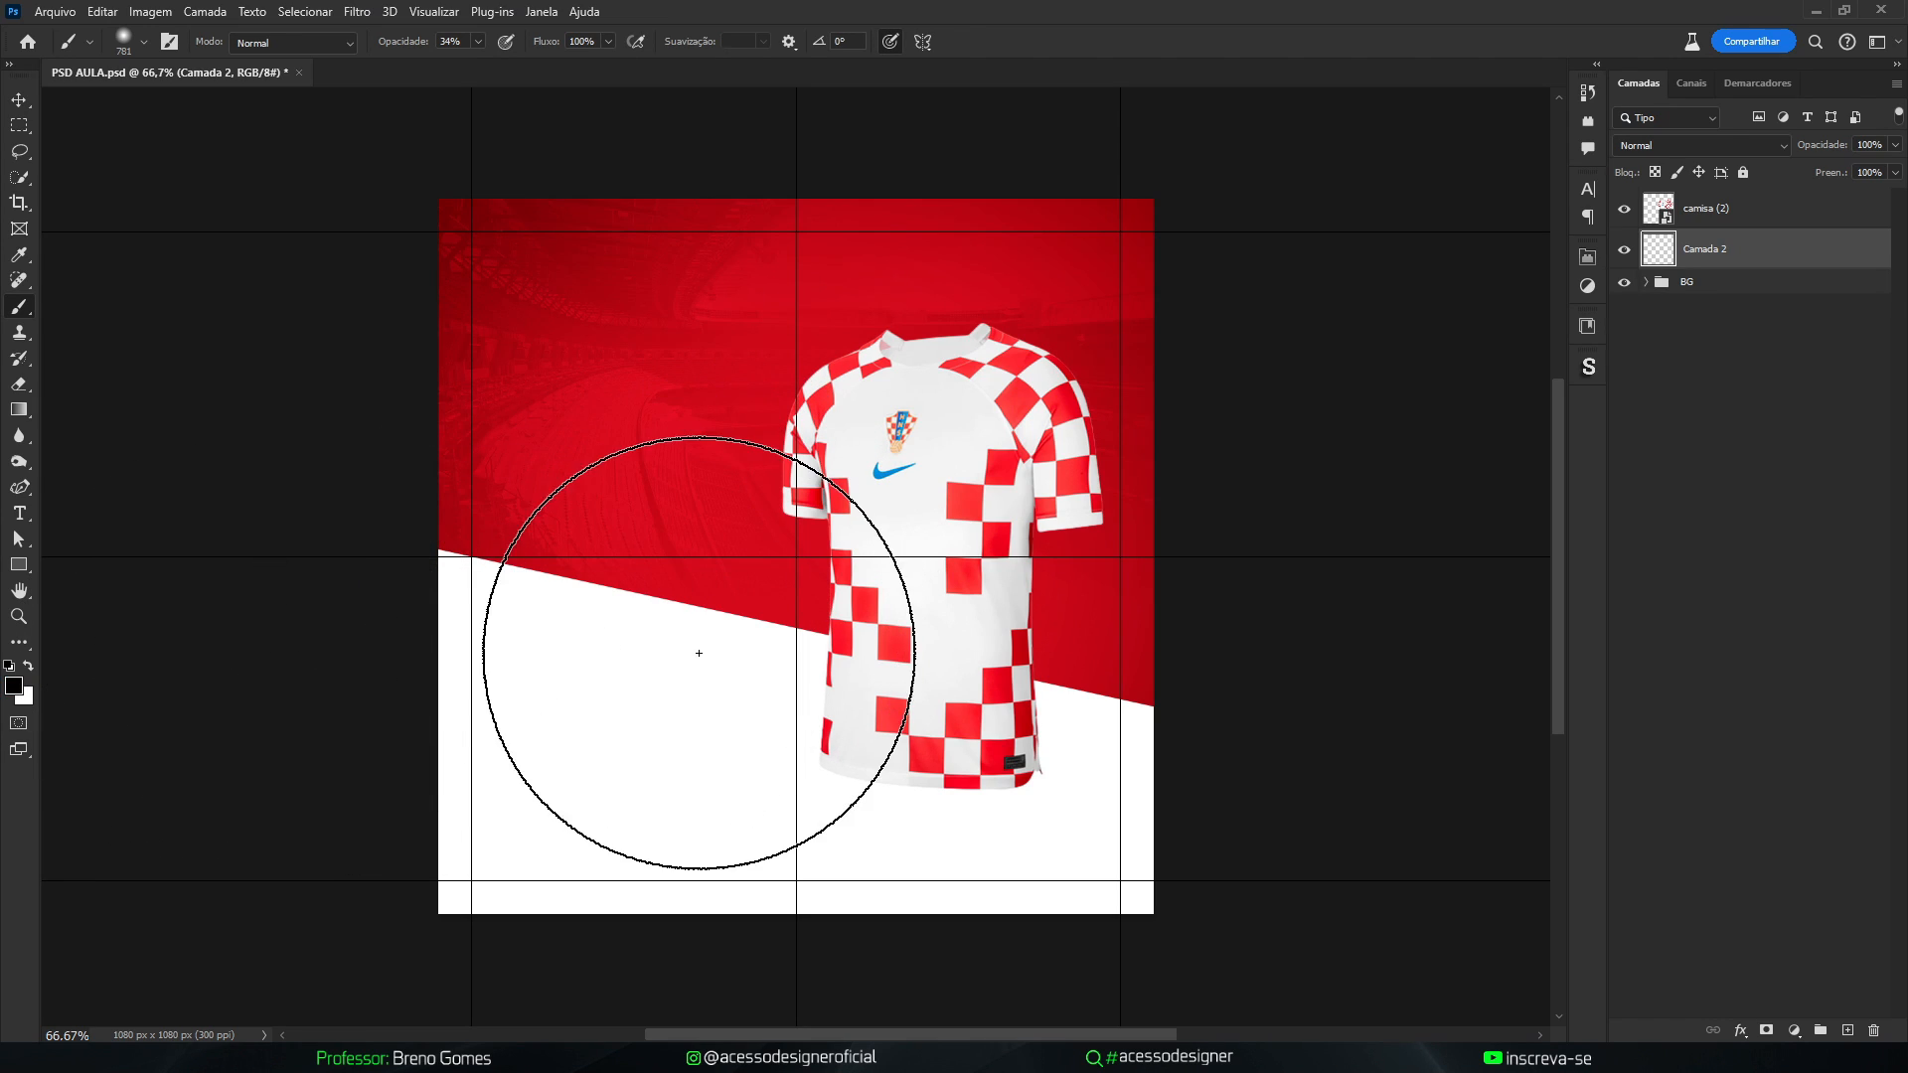
{"action": "left_click_drag", "start_coordinate": [703, 643], "coordinate": [556, 647]}
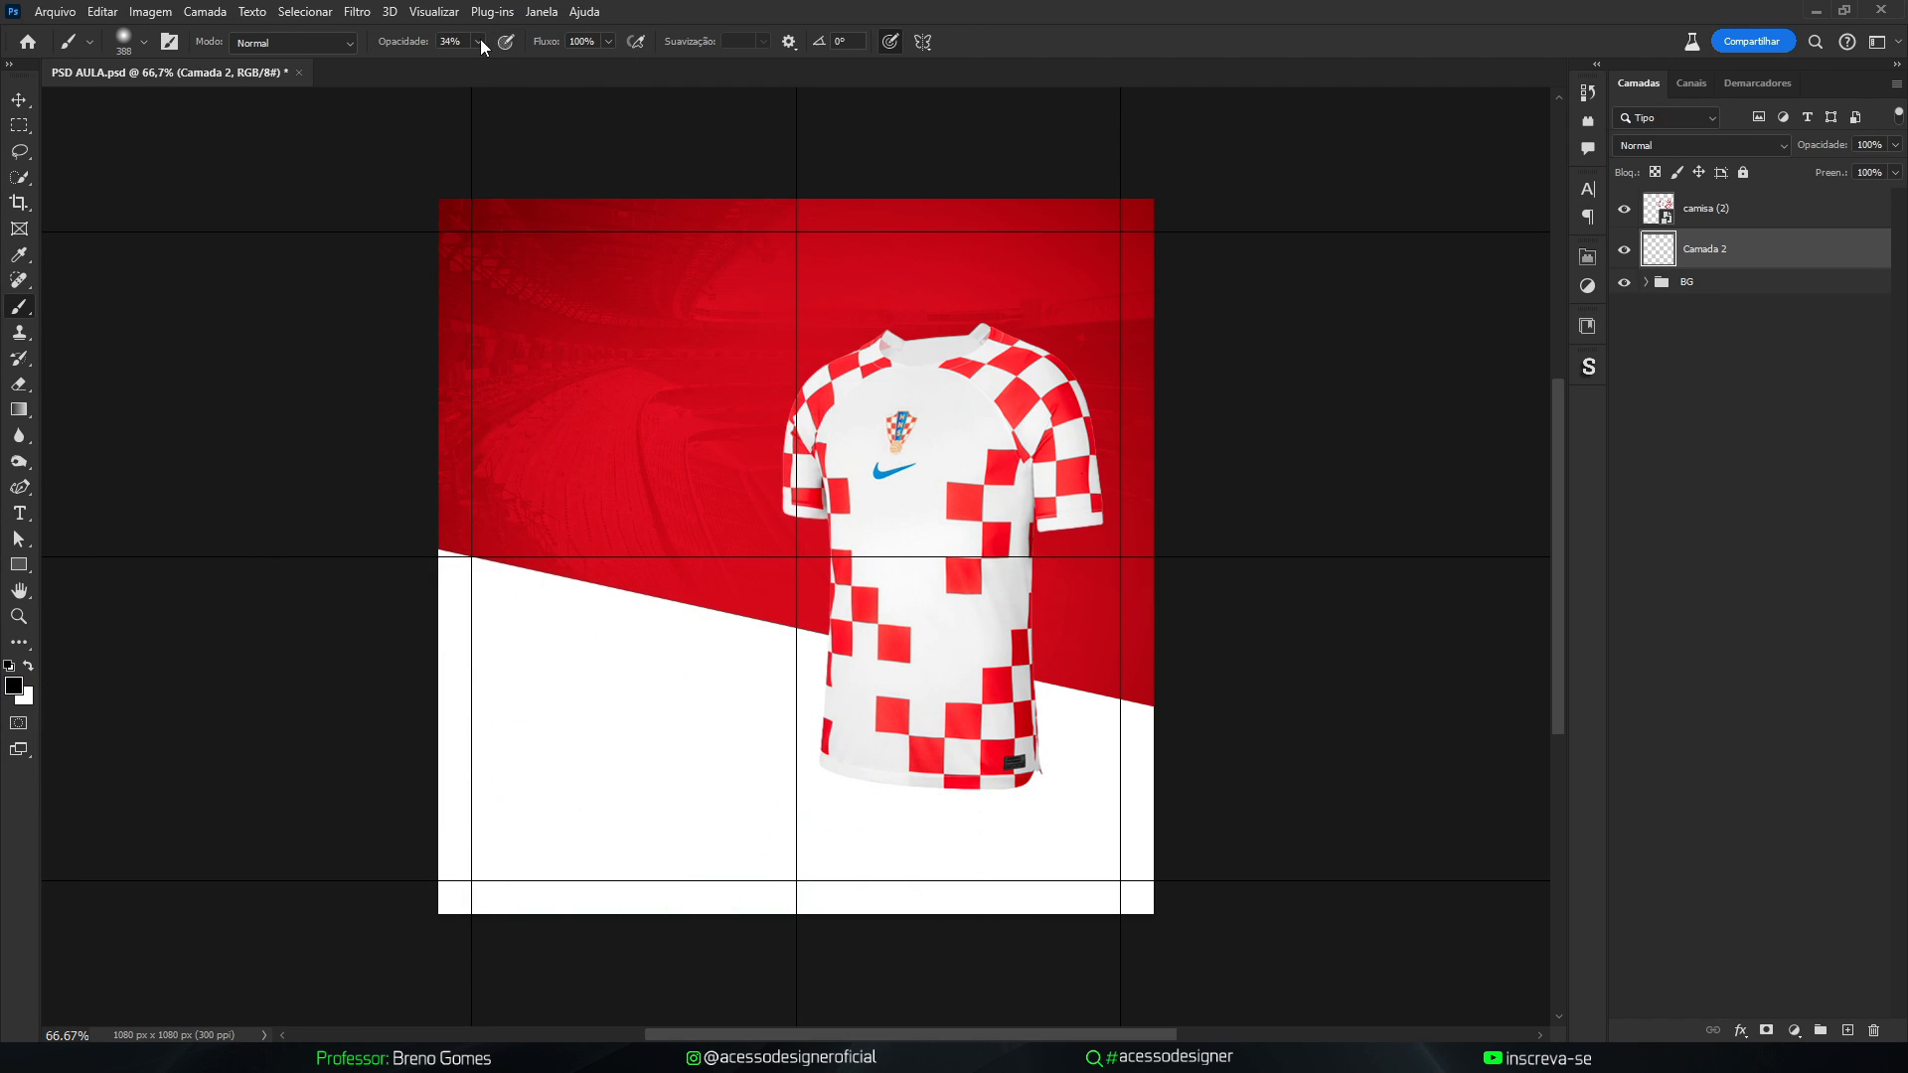
{"action": "left_click_drag", "start_coordinate": [476, 67], "coordinate": [549, 69]}
{"action": "left_click_drag", "start_coordinate": [680, 593], "coordinate": [656, 600]}
{"action": "right_click", "coordinate": [643, 633]}
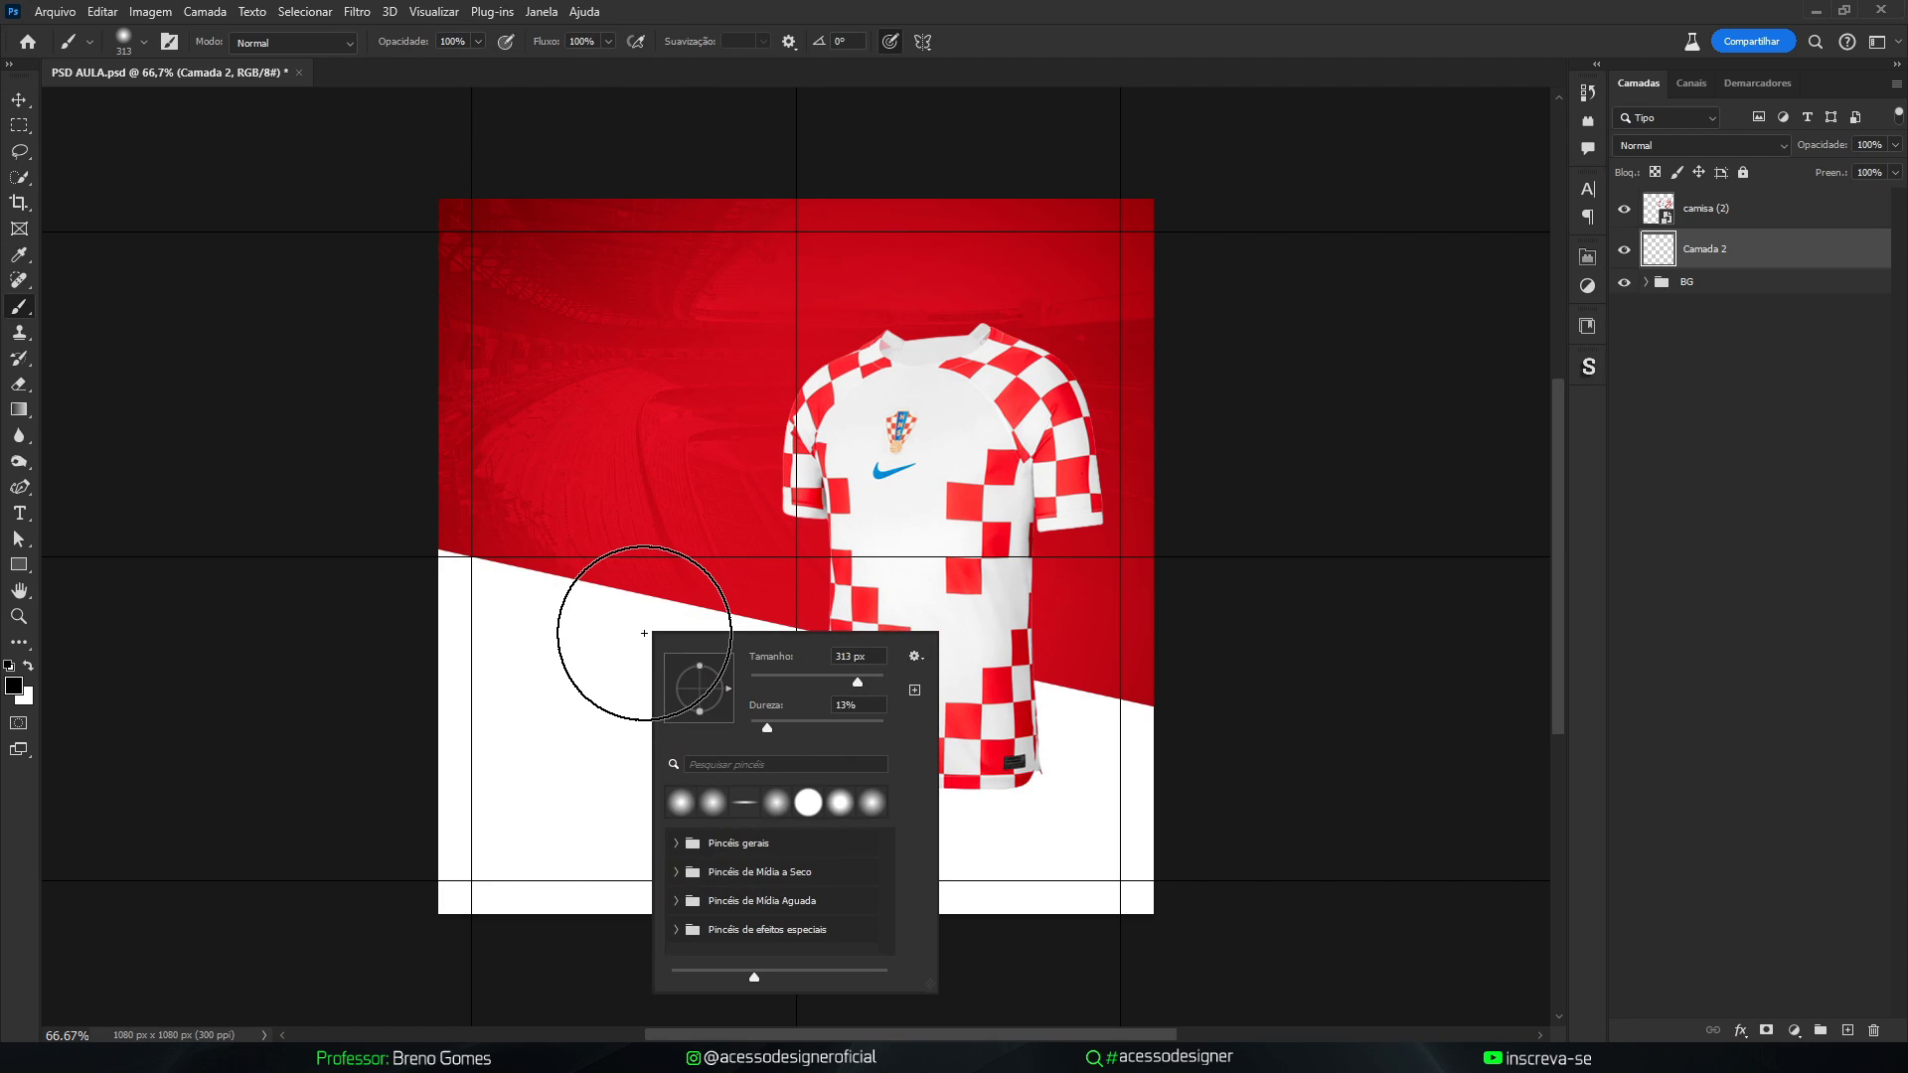
{"action": "mouse_move", "coordinate": [700, 712]}
{"action": "left_mouse_down"}
{"action": "mouse_move", "coordinate": [700, 692]}
{"action": "mouse_move", "coordinate": [582, 705]}
{"action": "left_mouse_up"}
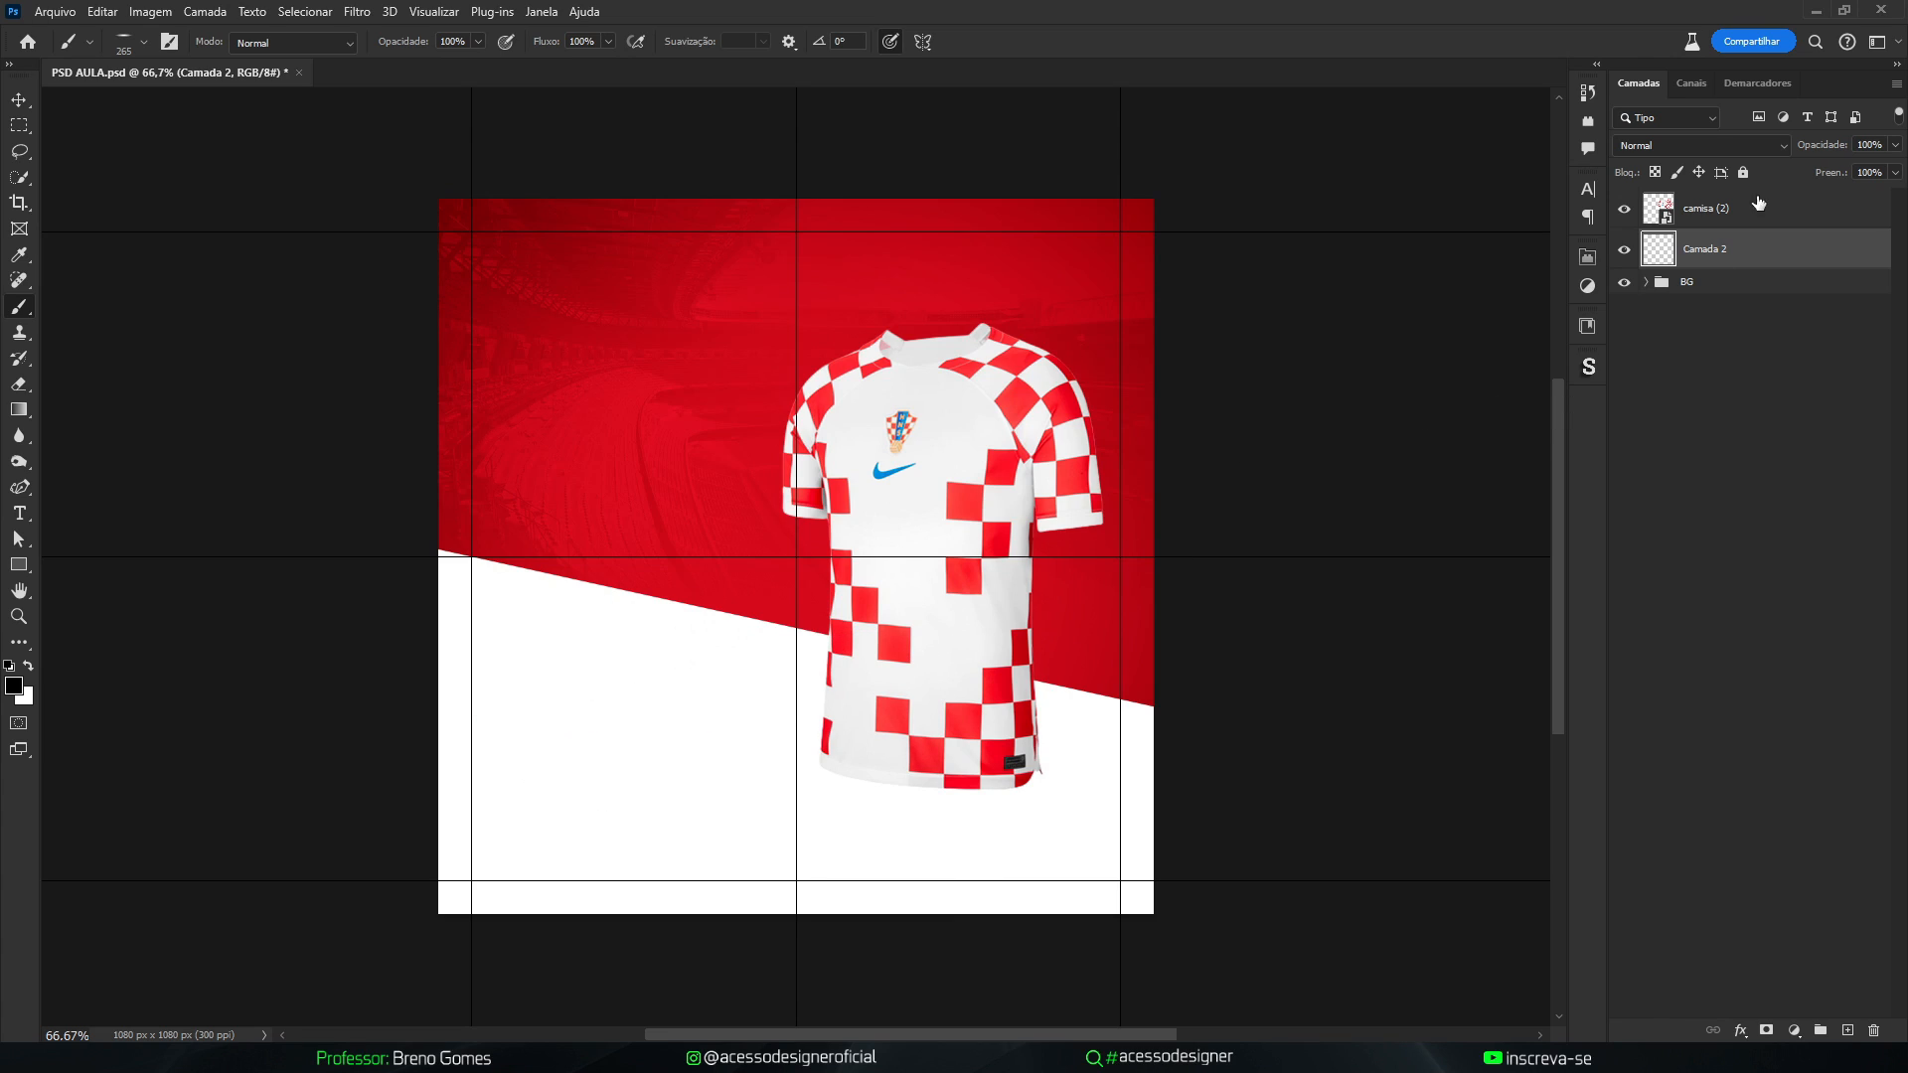
{"action": "left_click", "coordinate": [1695, 146]}
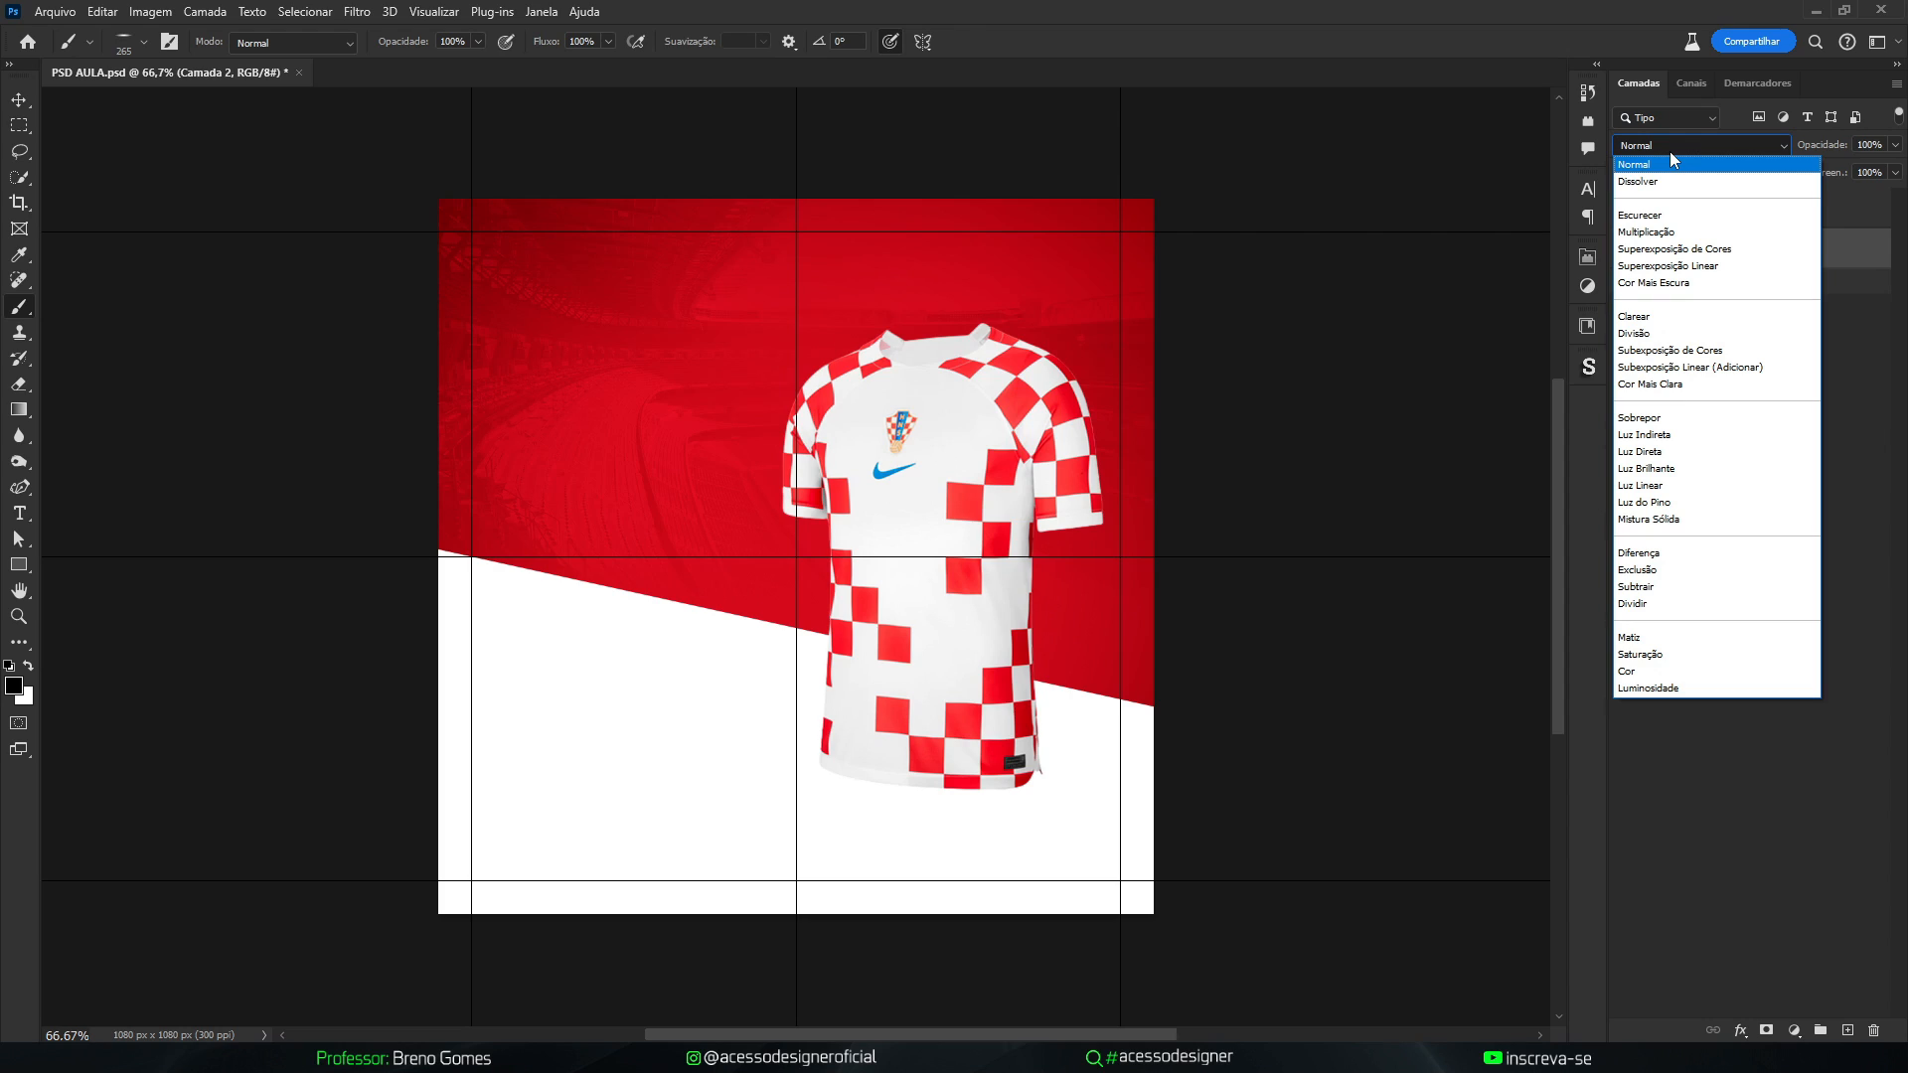
{"action": "left_click", "coordinate": [1657, 232]}
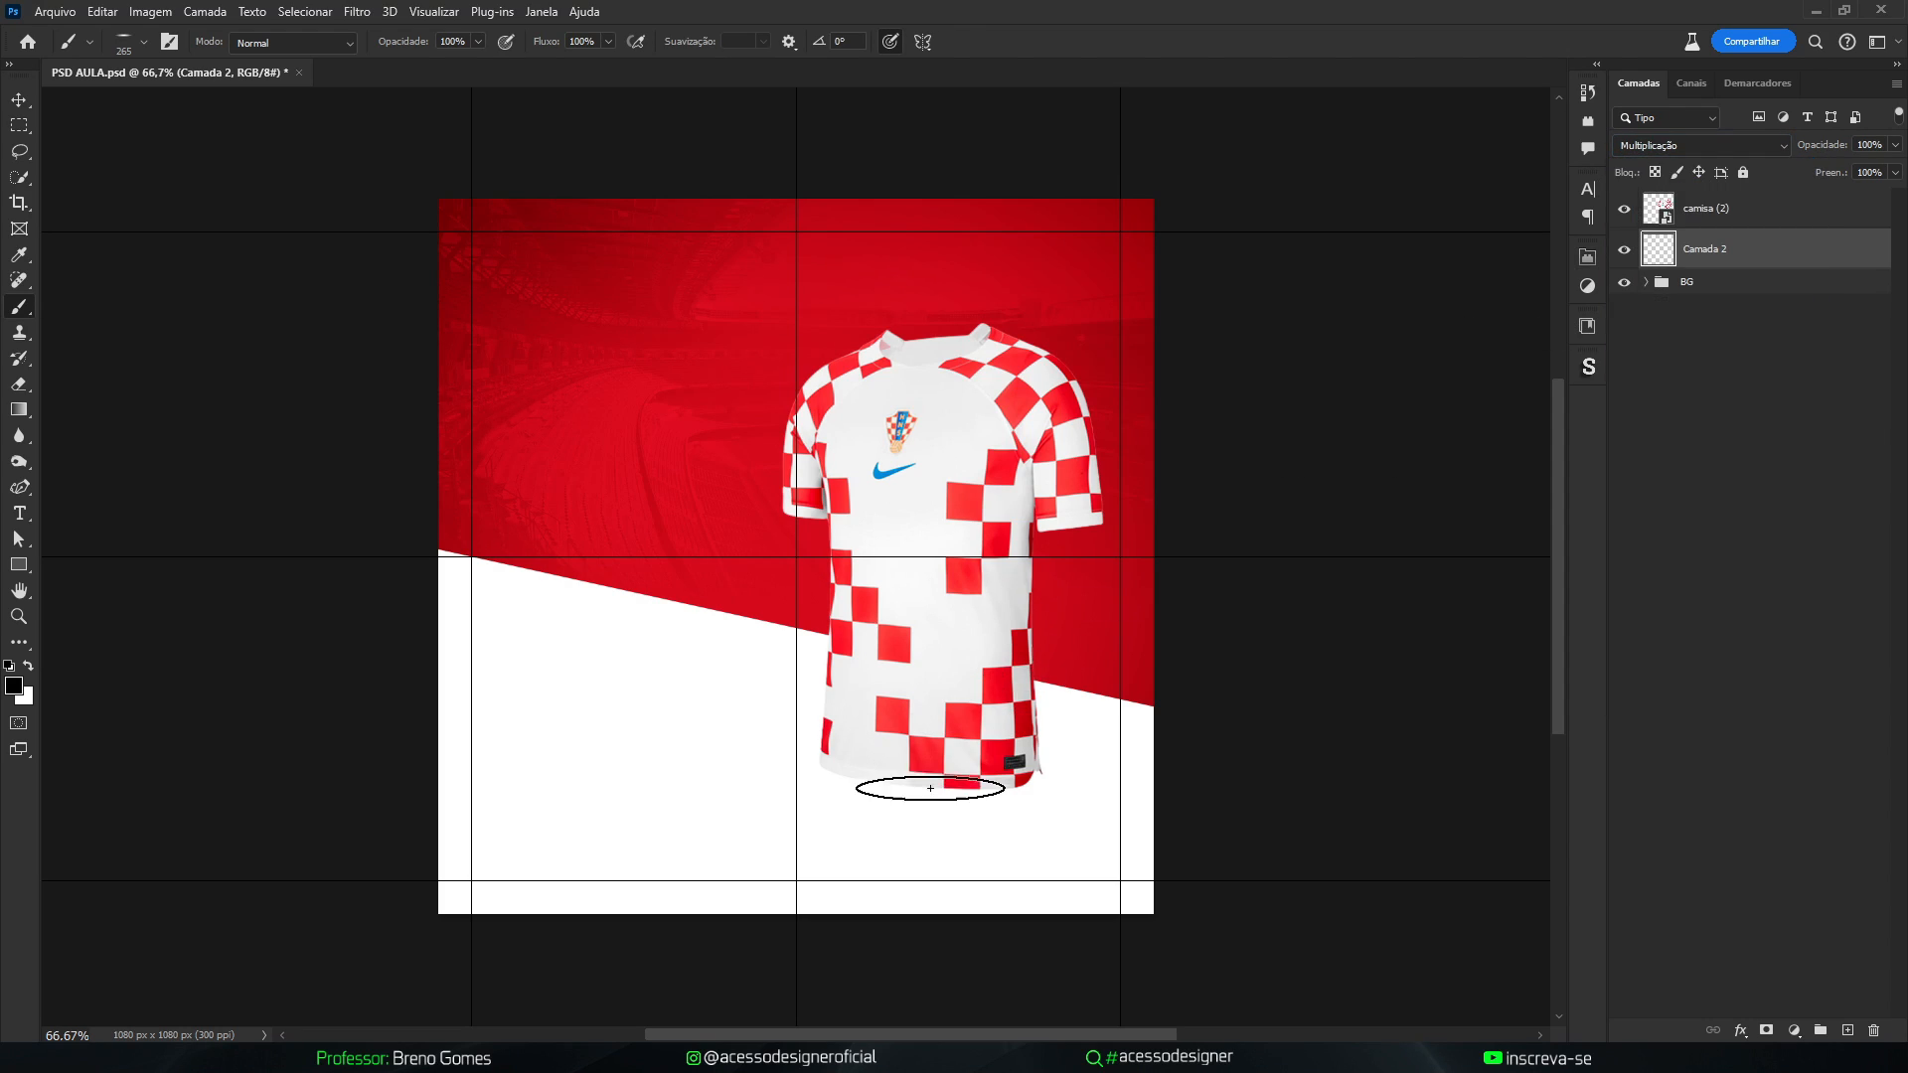
Try to paint a black elliptical shadow under the shirt's hem at full brush opacity, and undo it
{"action": "left_click_drag", "start_coordinate": [929, 790], "coordinate": [959, 790]}
{"action": "left_click", "coordinate": [946, 790]}
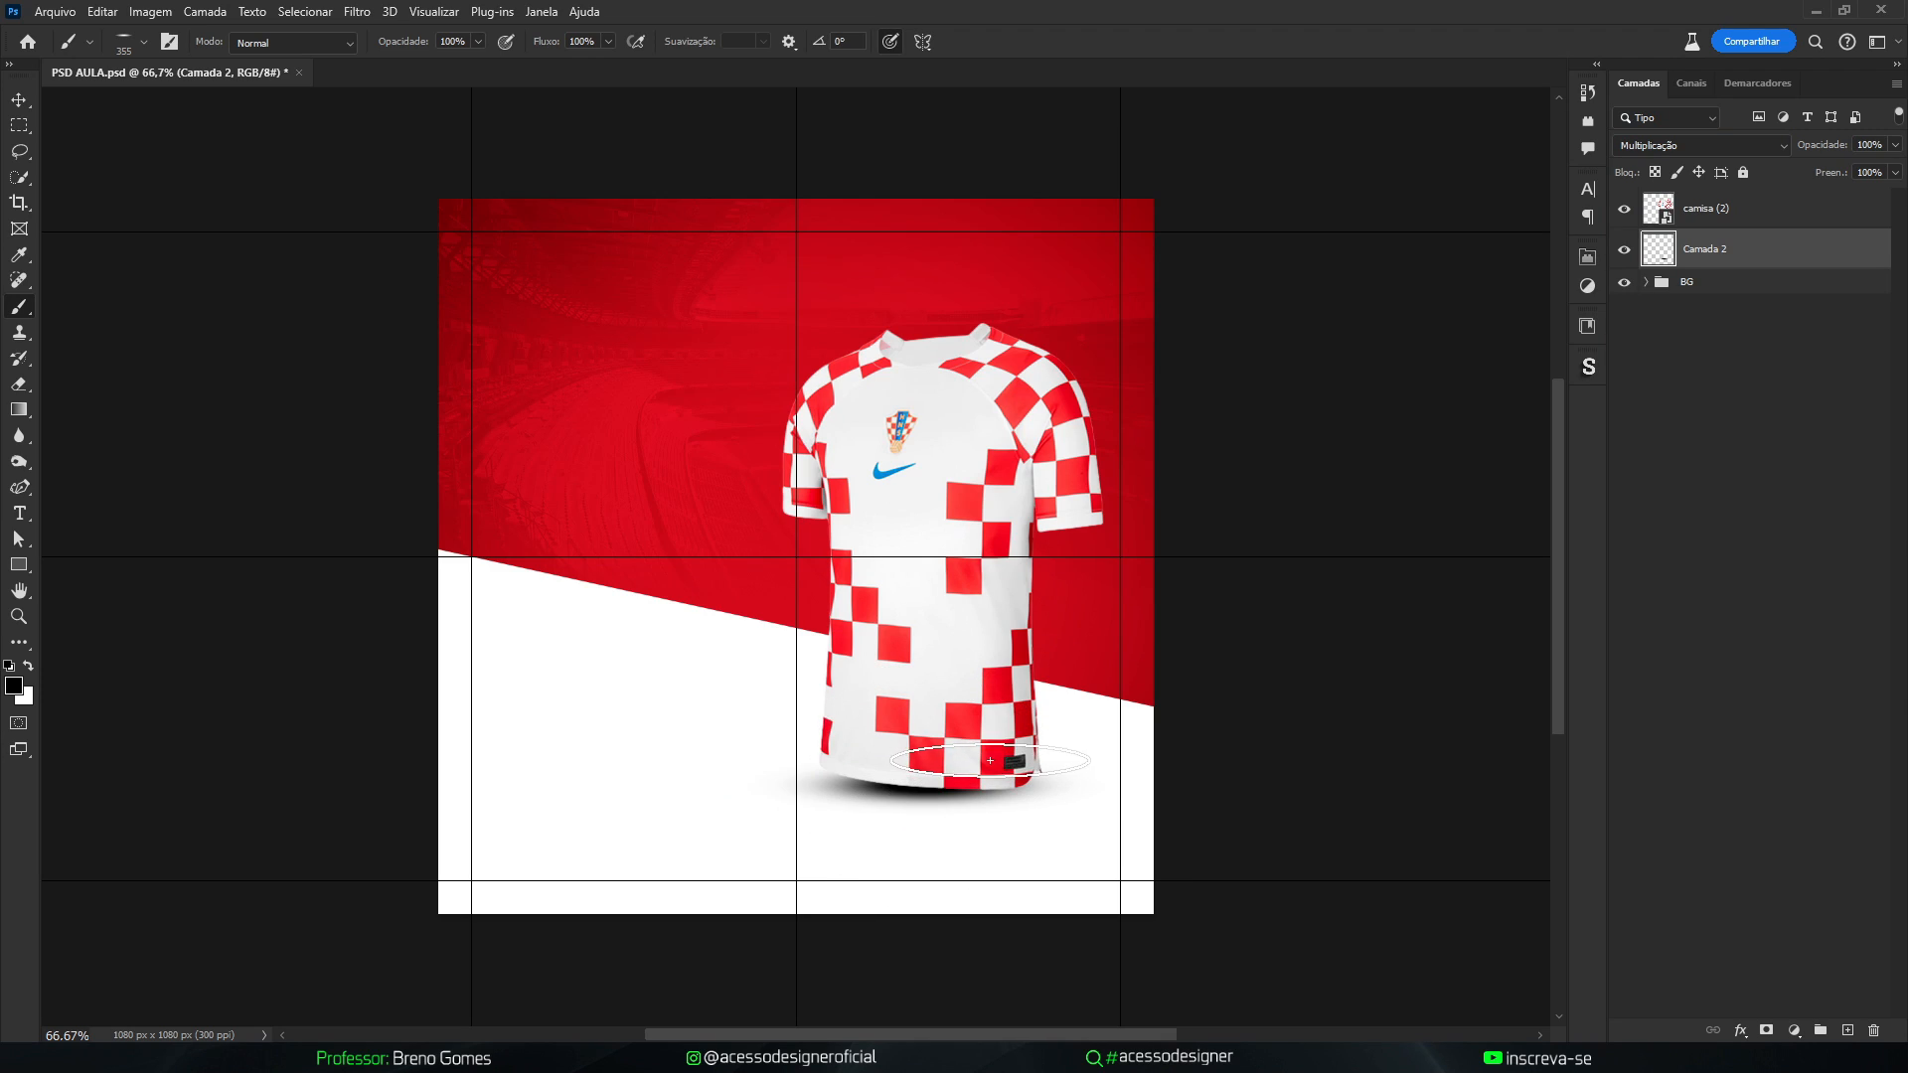
{"action": "key", "text": "v"}
{"action": "key", "text": "ctrl+z"}
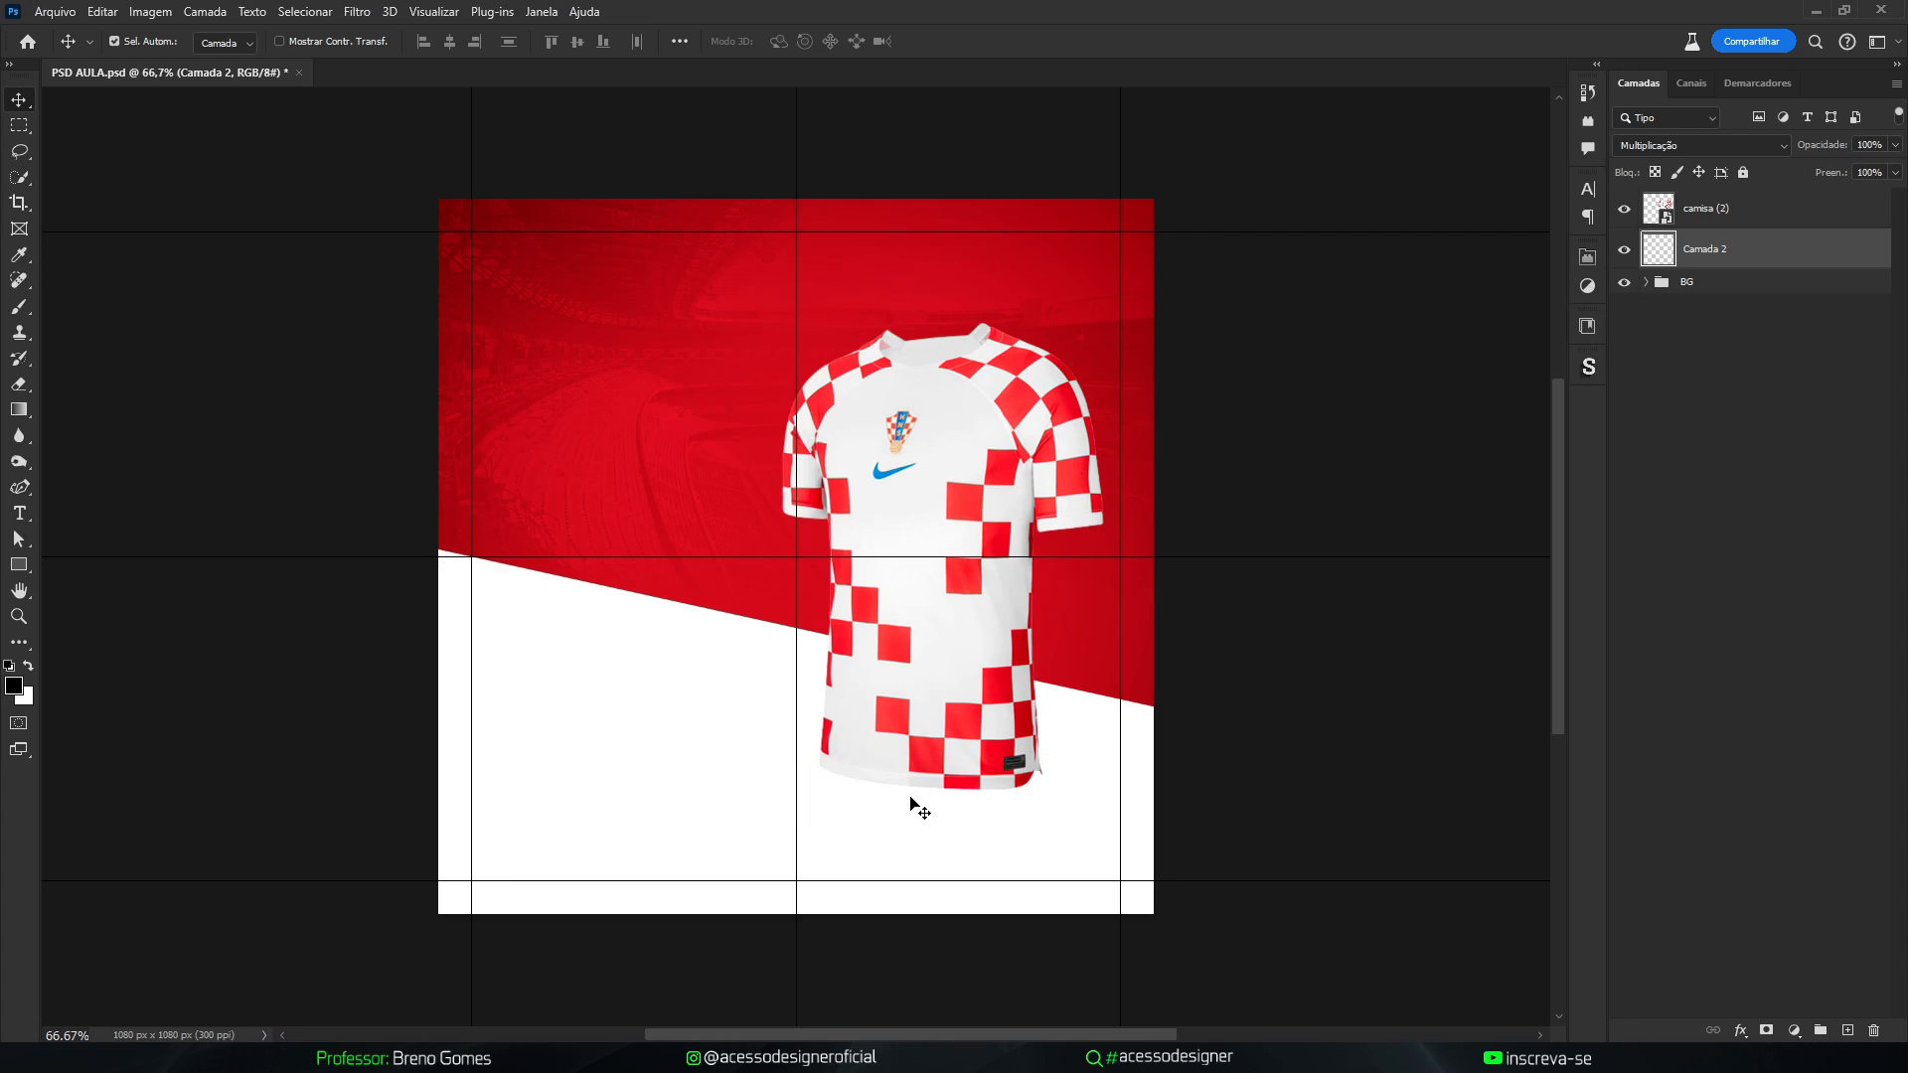
Set the flattened black brush to 379 px, 10% opacity and a tip angle of -4°
{"action": "key", "text": "b"}
{"action": "right_click", "coordinate": [665, 730], "text": "alt"}
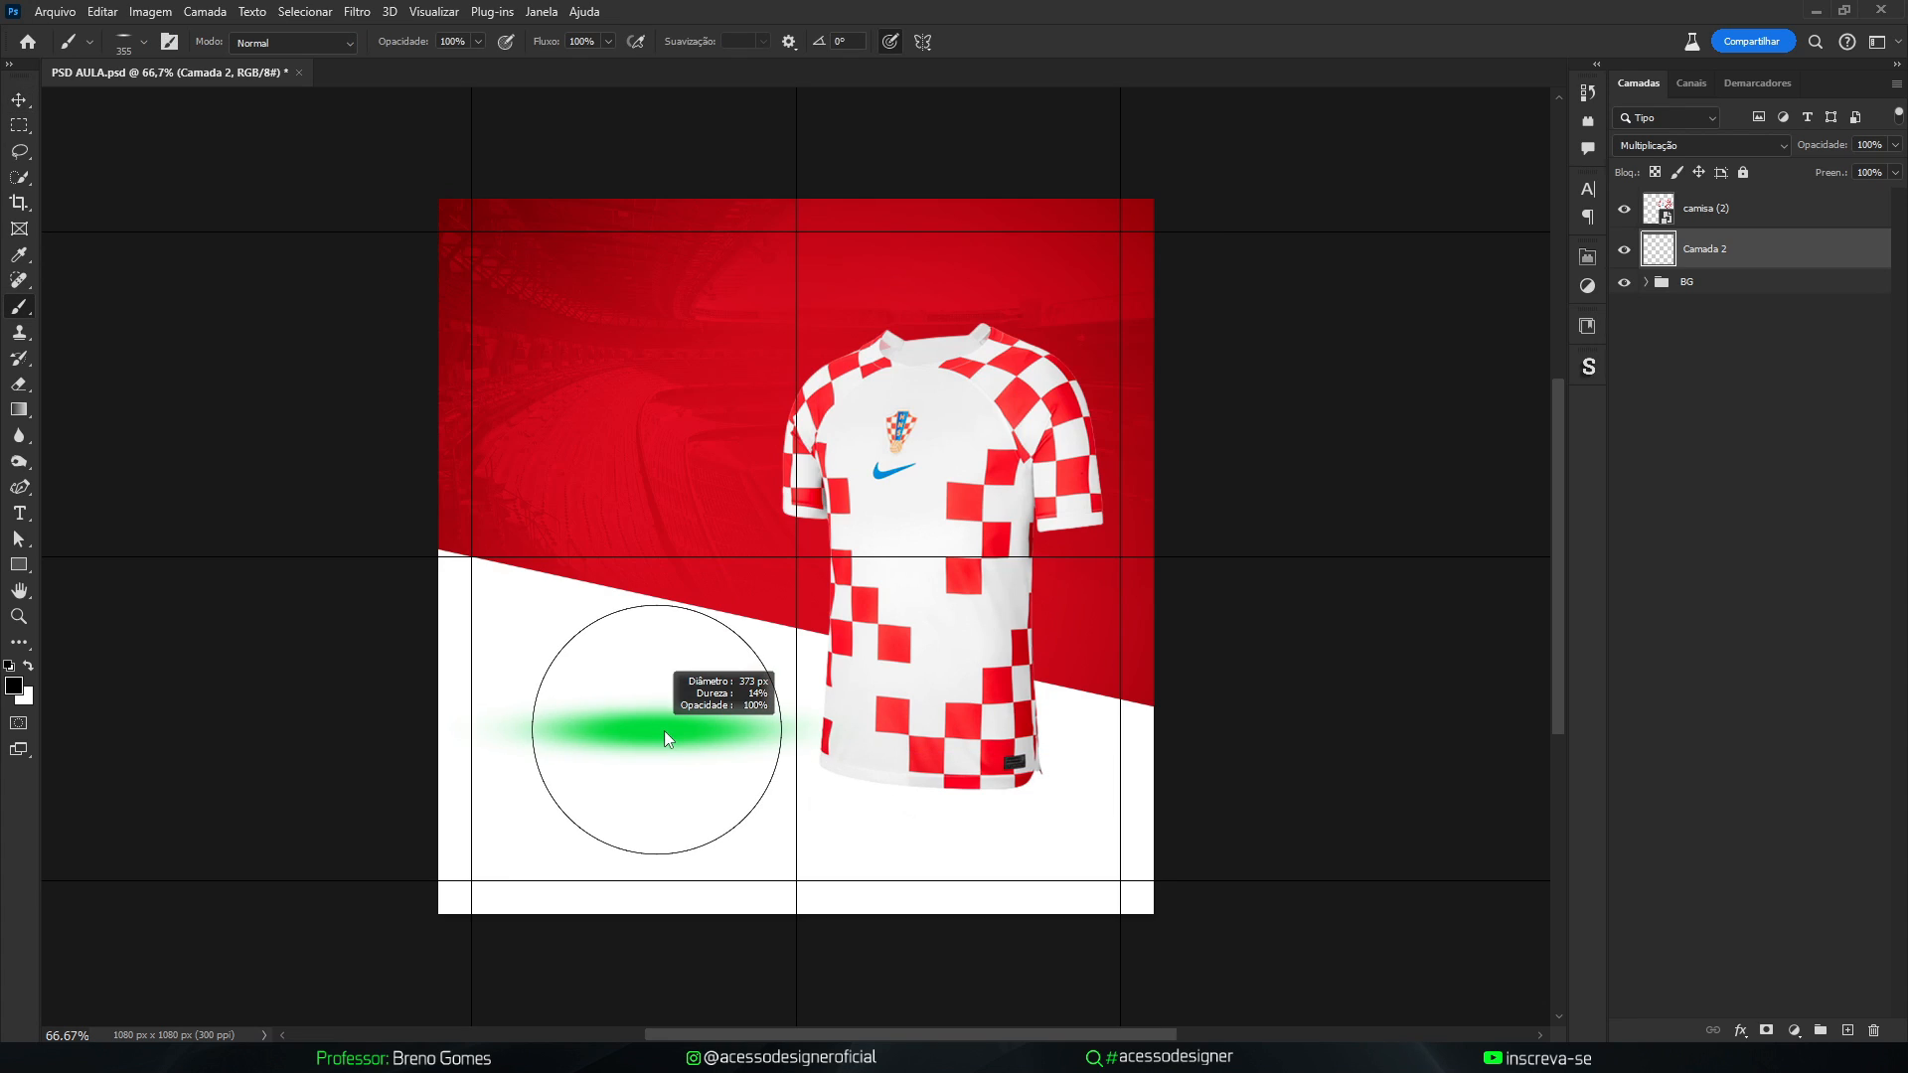
{"action": "left_click", "coordinate": [476, 42]}
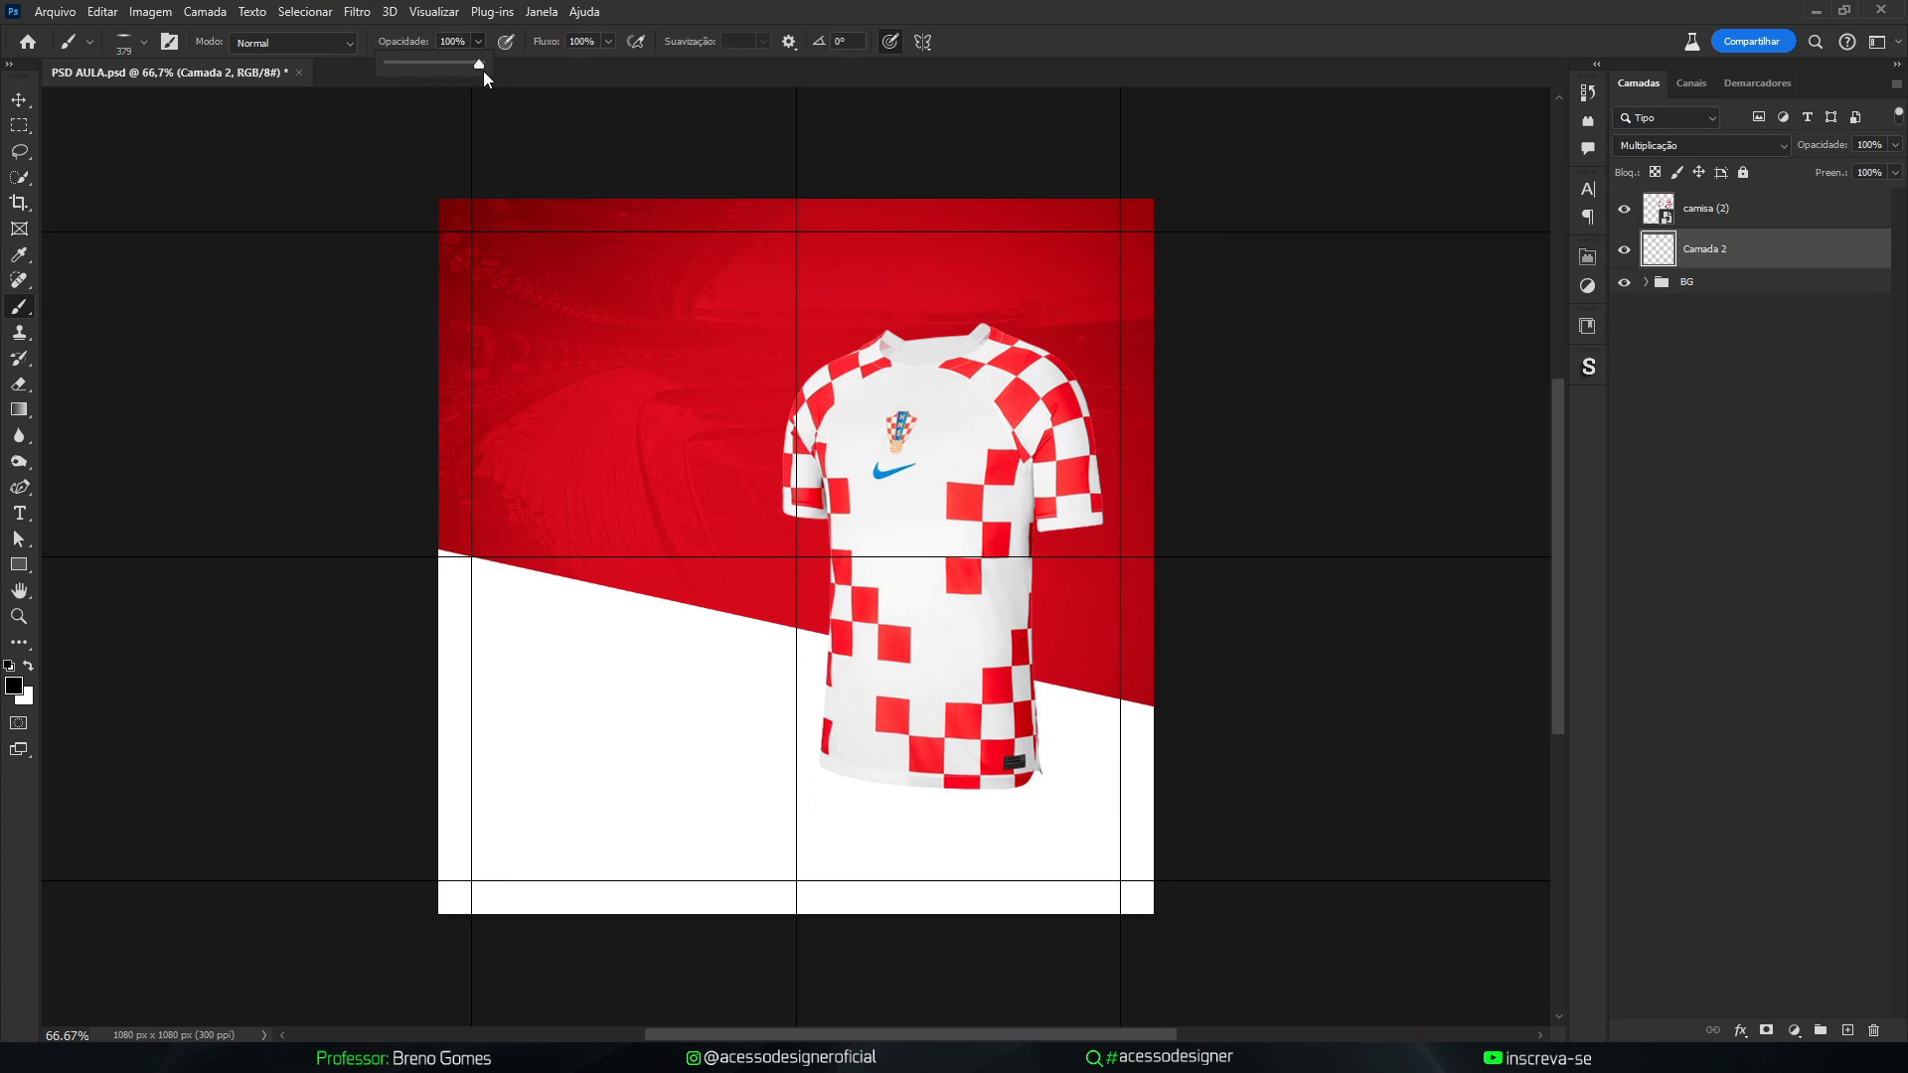
{"action": "left_click_drag", "start_coordinate": [483, 66], "coordinate": [407, 65]}
{"action": "left_click", "coordinate": [444, 41]}
{"action": "key", "text": "Return"}
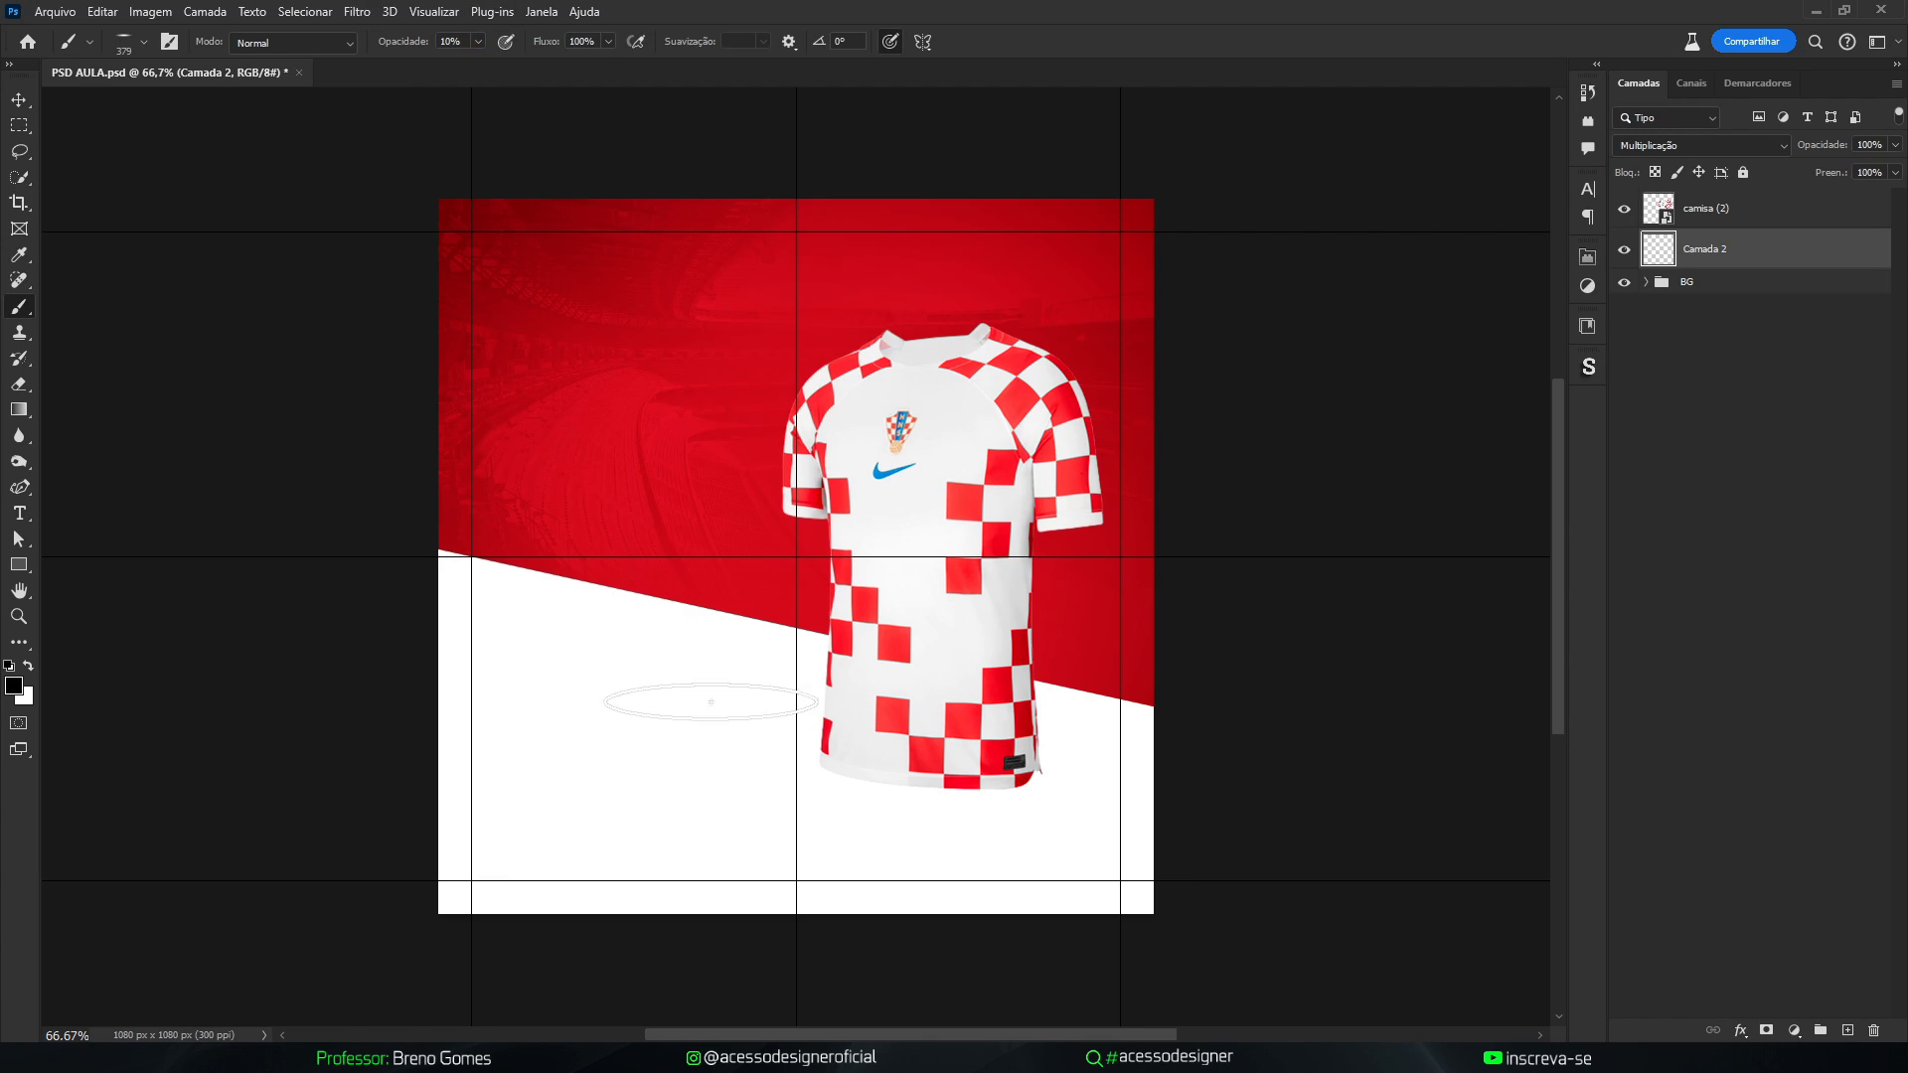
{"action": "right_click", "coordinate": [926, 790]}
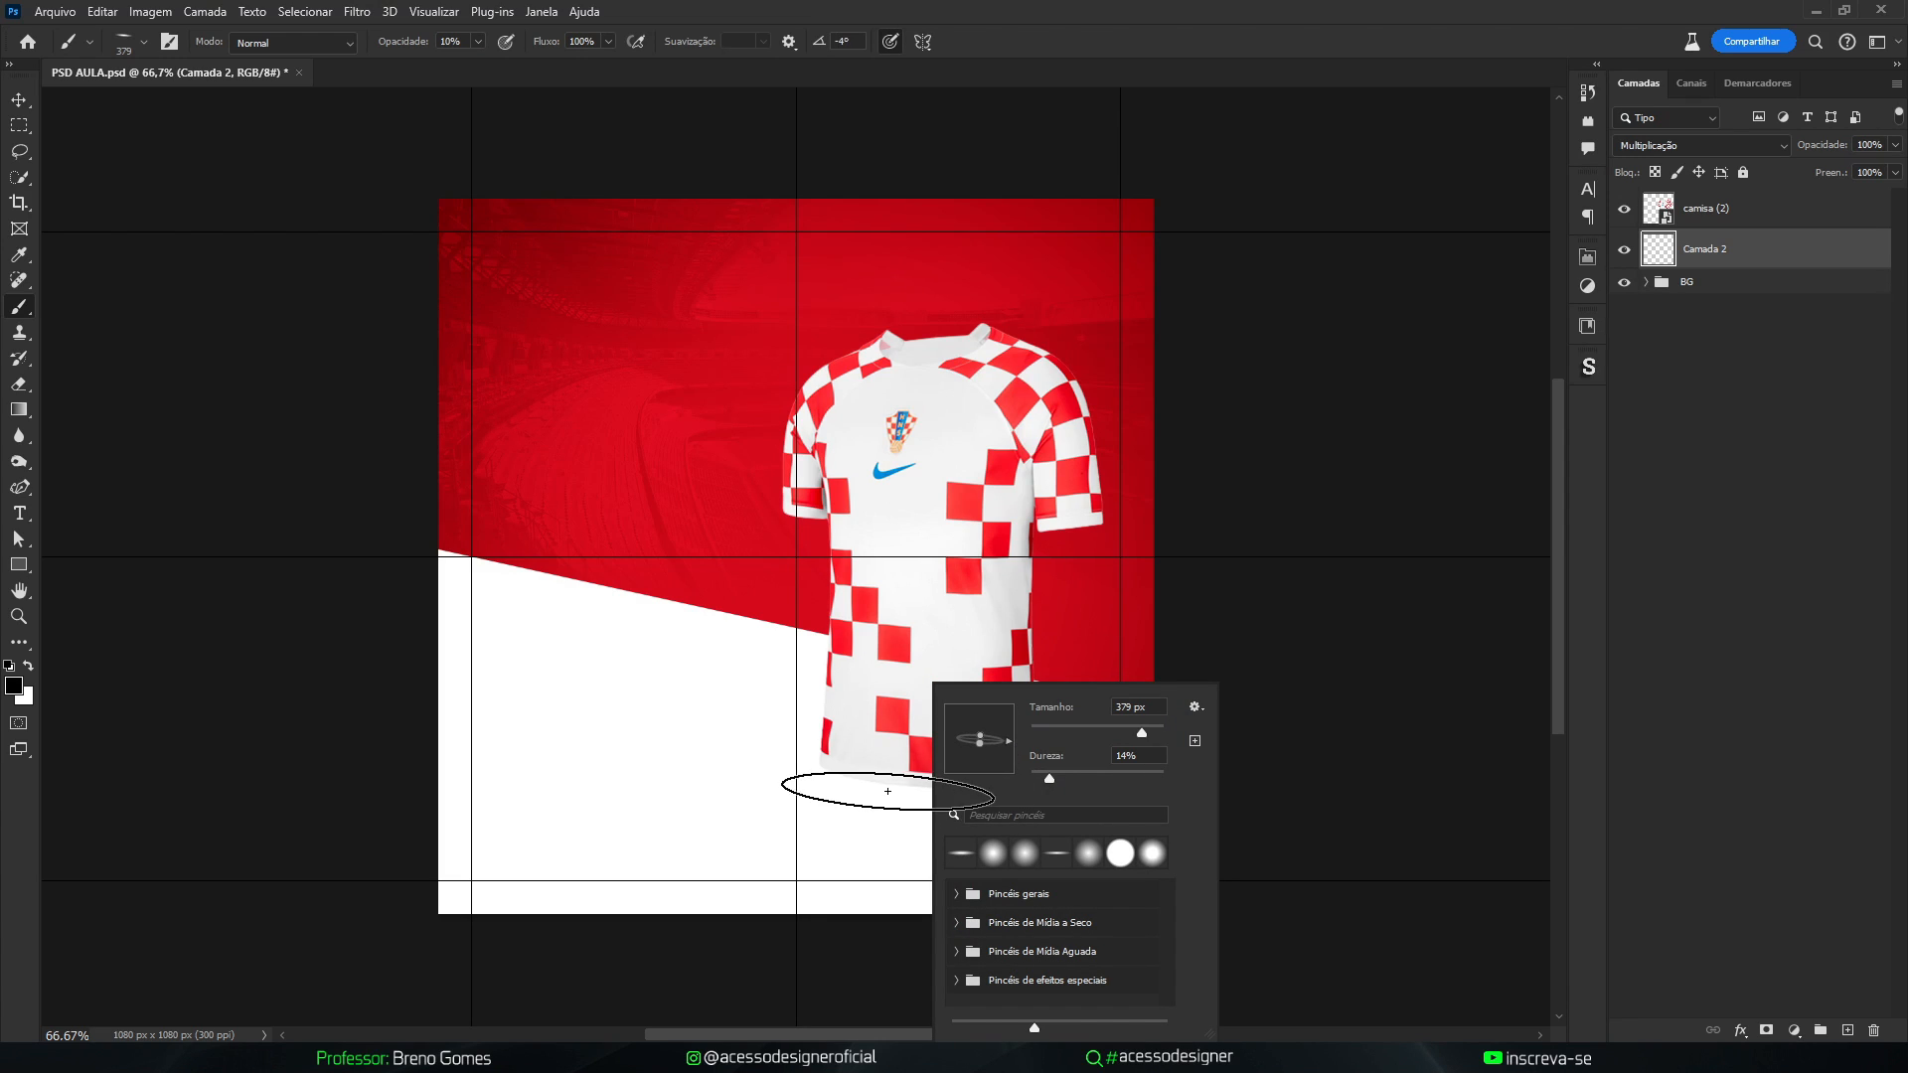
Paint a soft black shadow under the shirt's hem on Camada 2, using the flattened brush at 331 px and a thinner tip at 316 px
{"action": "left_click_drag", "start_coordinate": [864, 787], "coordinate": [916, 780]}
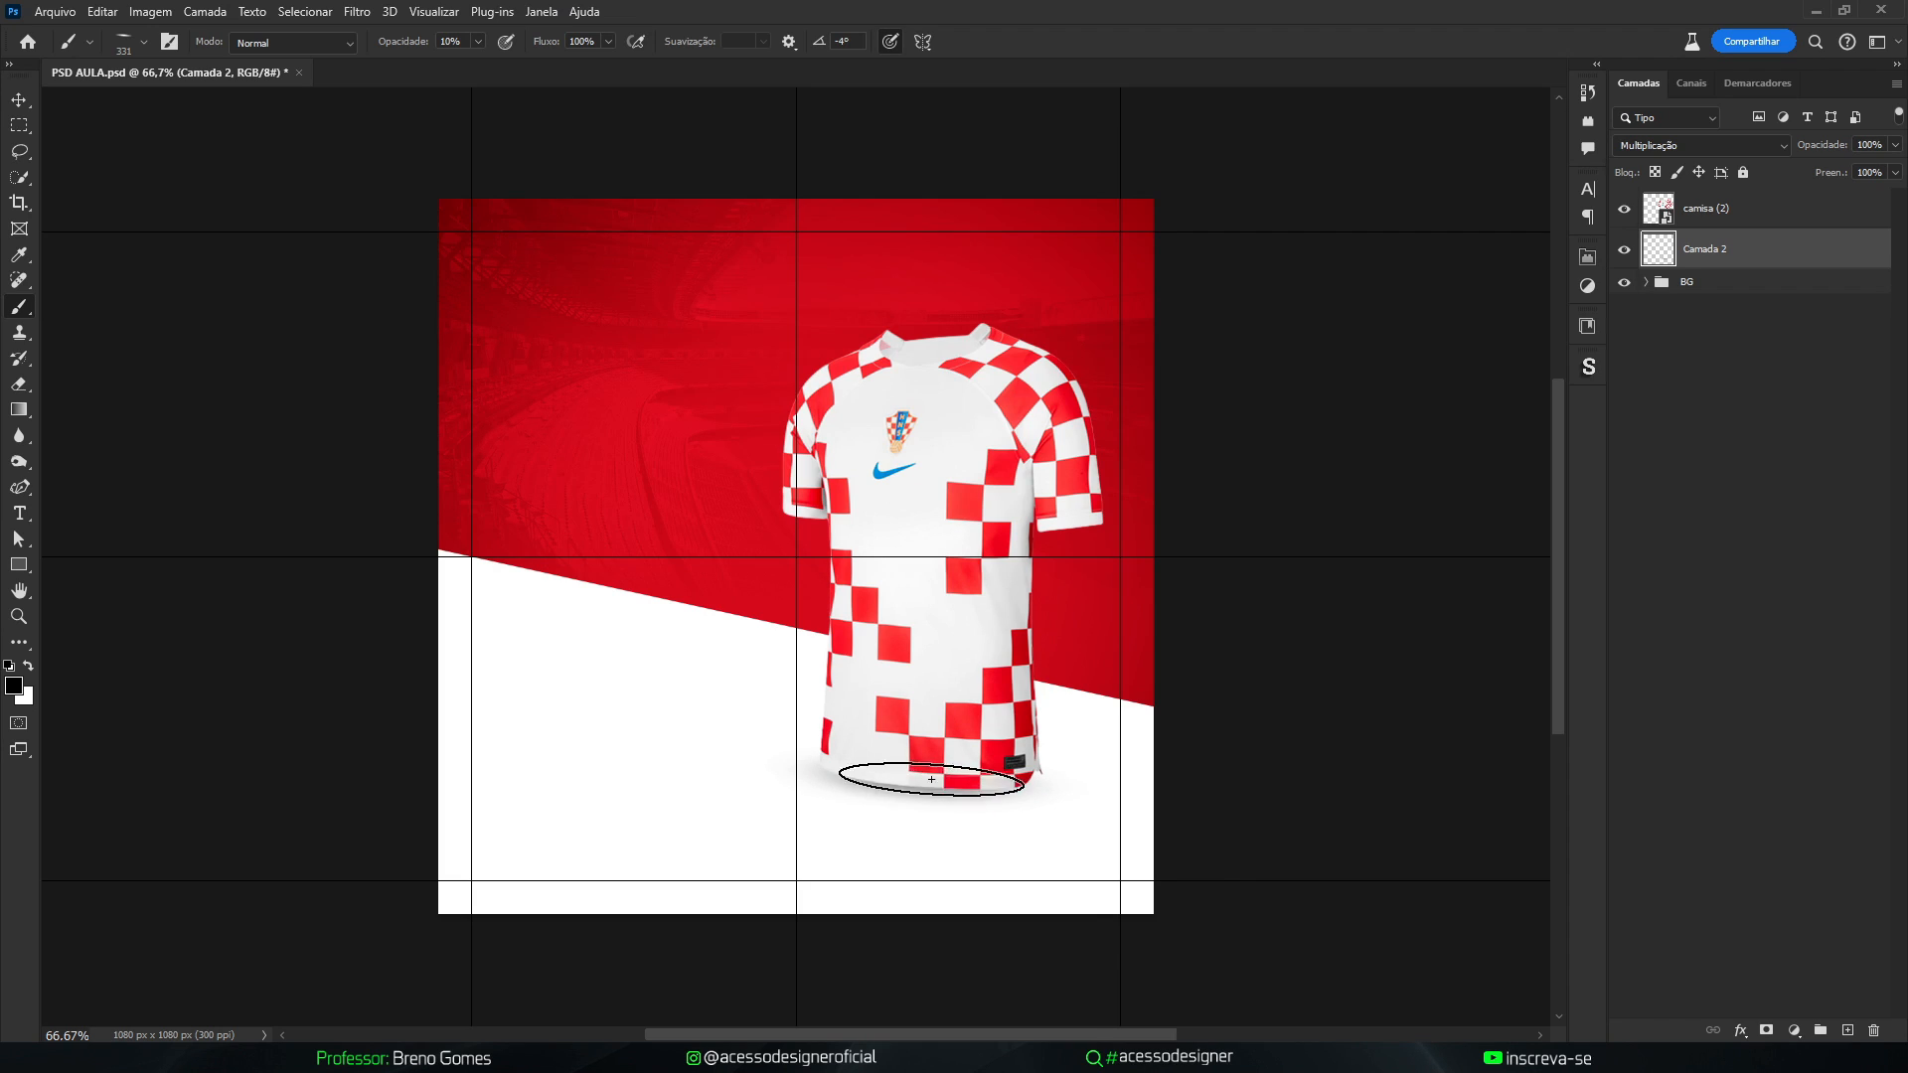
{"action": "right_click", "coordinate": [813, 706]}
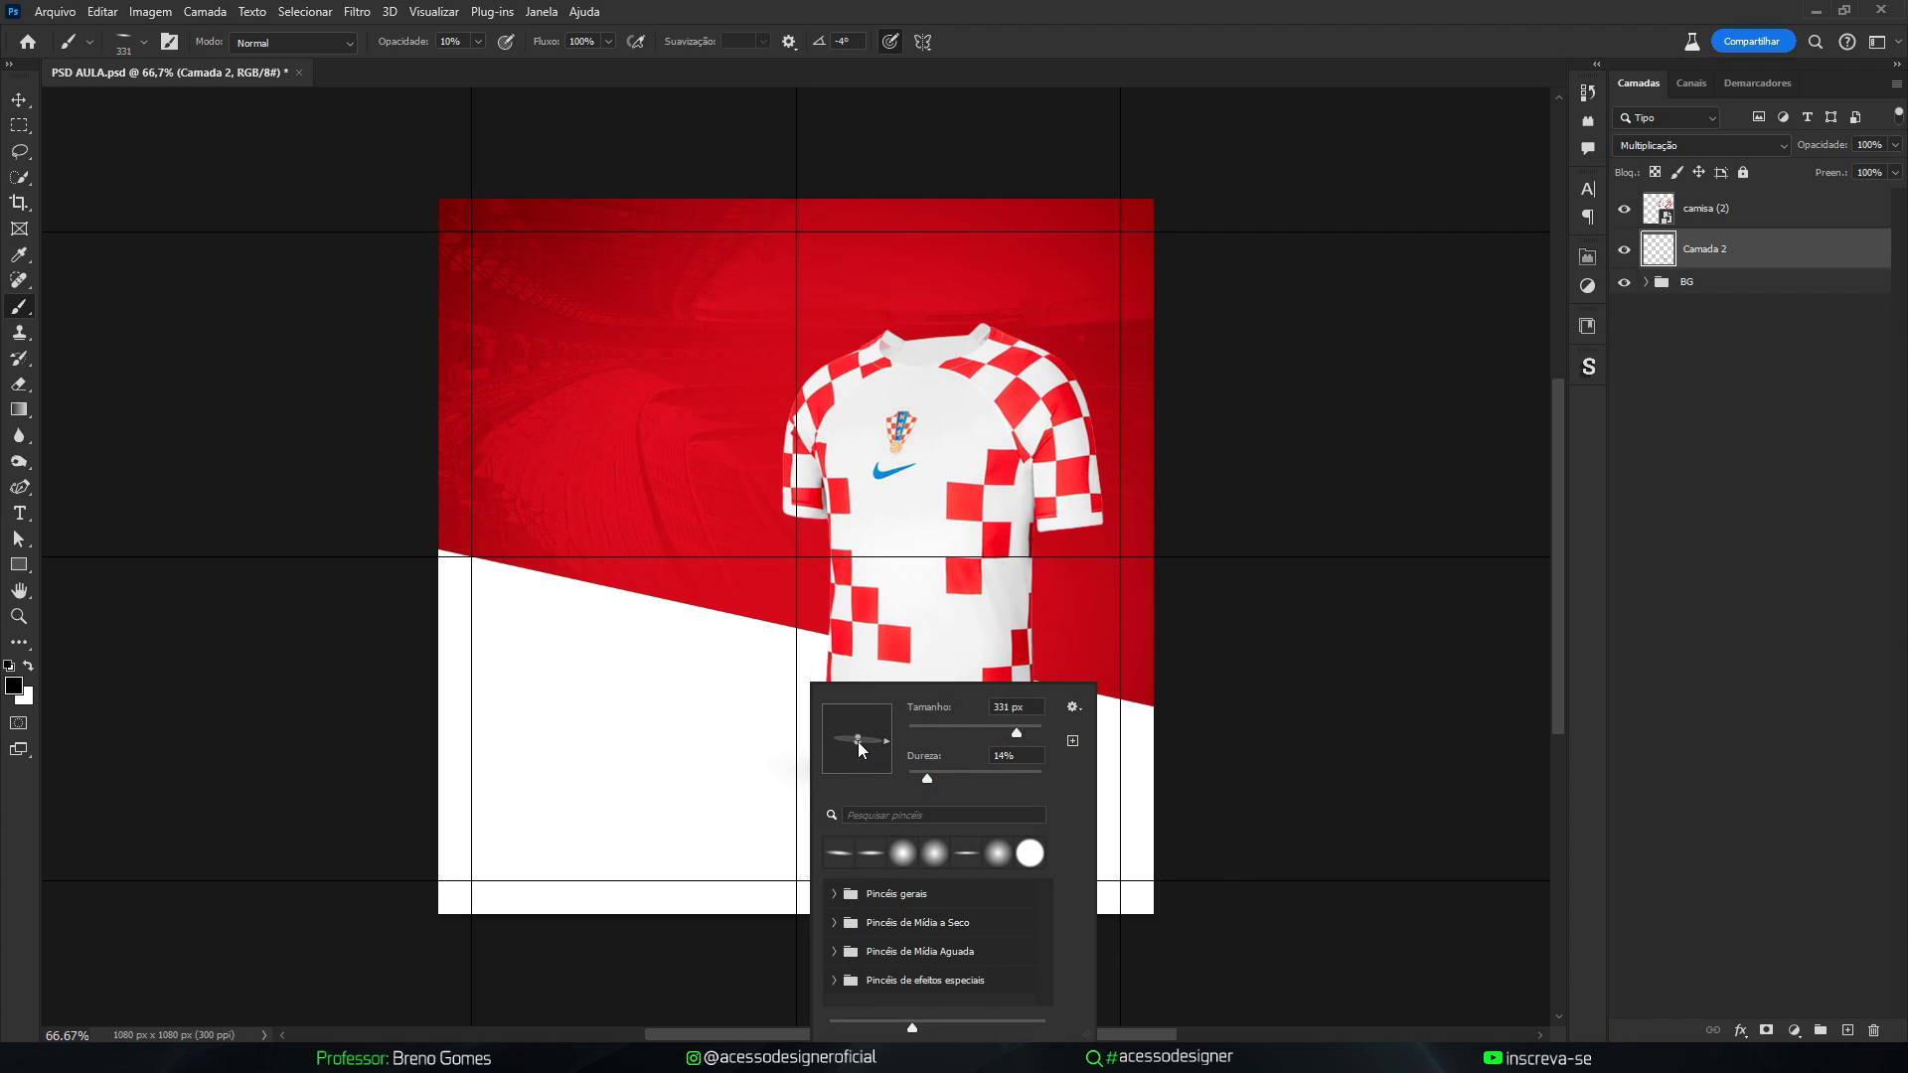
{"action": "left_click_drag", "start_coordinate": [950, 659], "coordinate": [947, 693]}
{"action": "left_click", "coordinate": [916, 789]}
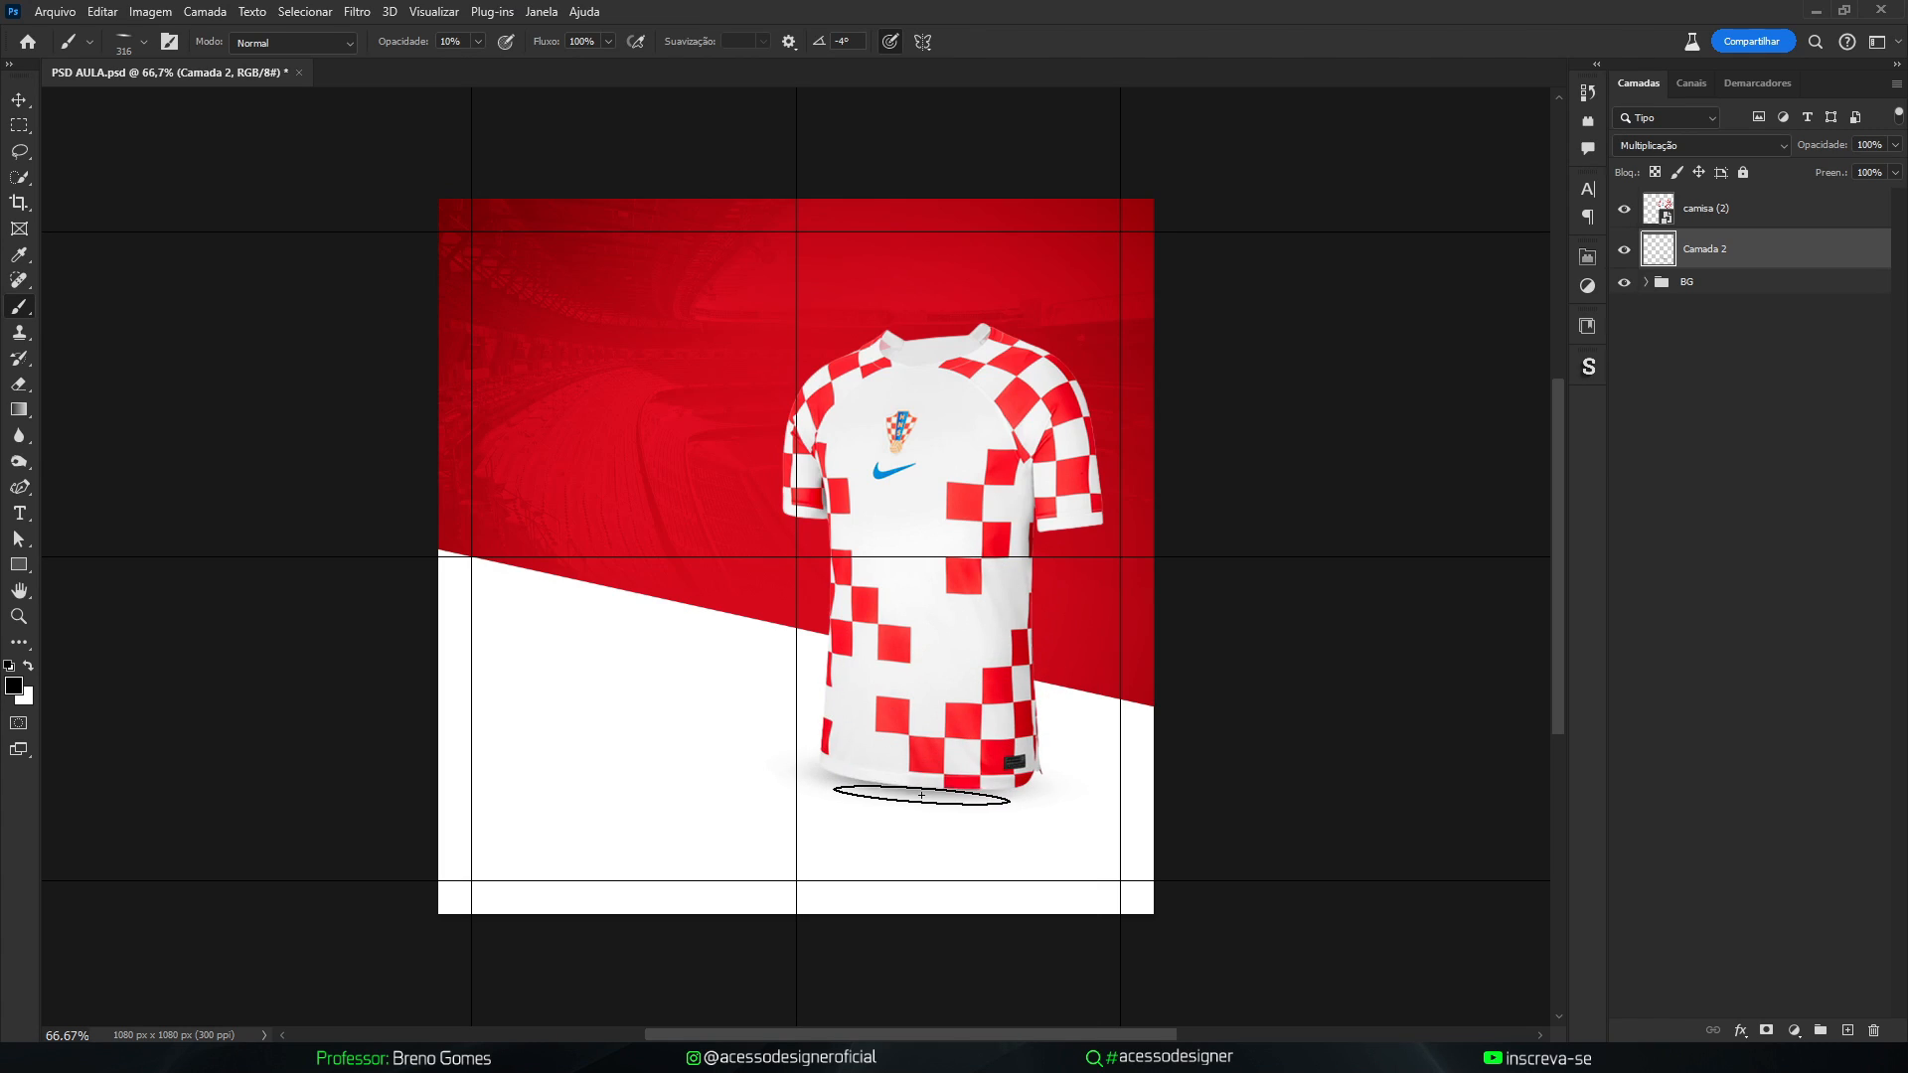
{"action": "left_click", "coordinate": [920, 787]}
{"action": "left_click", "coordinate": [944, 791]}
{"action": "left_click", "coordinate": [948, 788]}
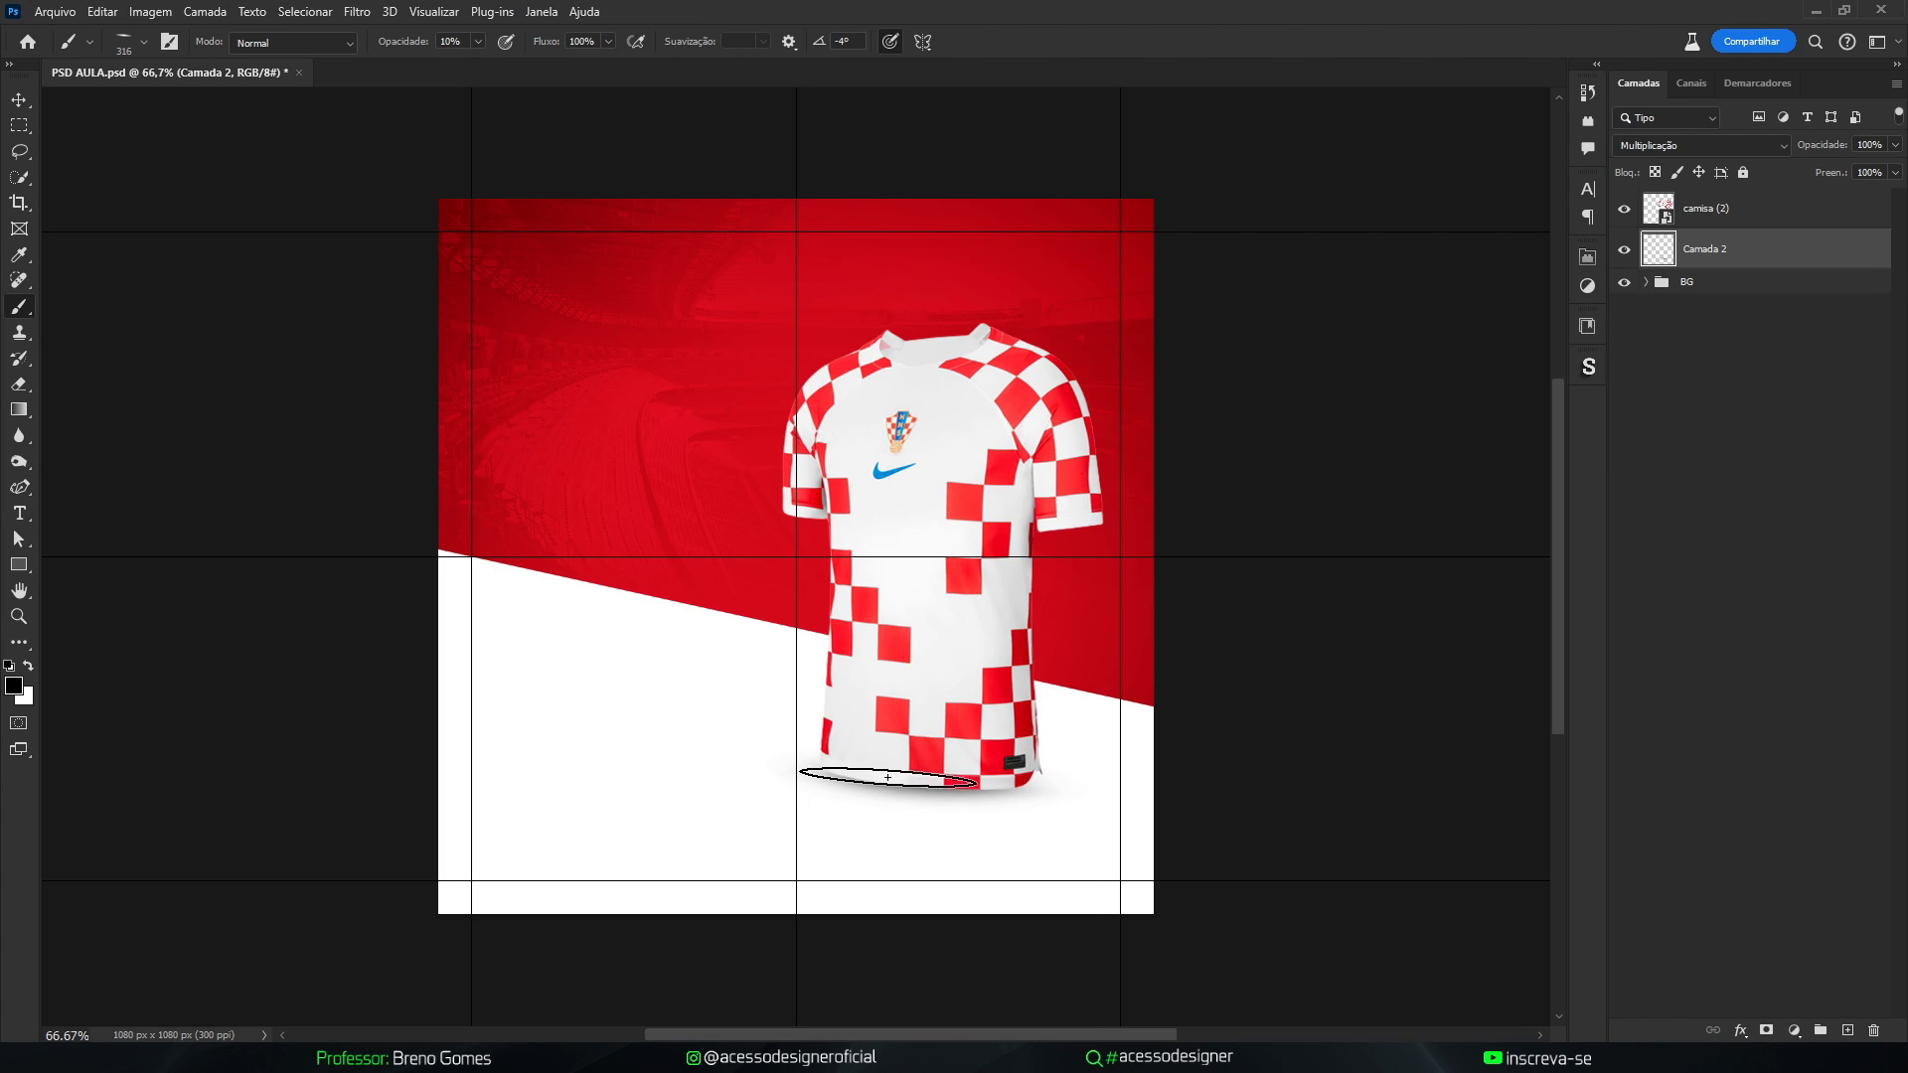
Hide the camisa (2) layer to examine the painted shadow, and show it again
{"action": "key", "text": "v"}
{"action": "left_click", "coordinate": [1013, 512]}
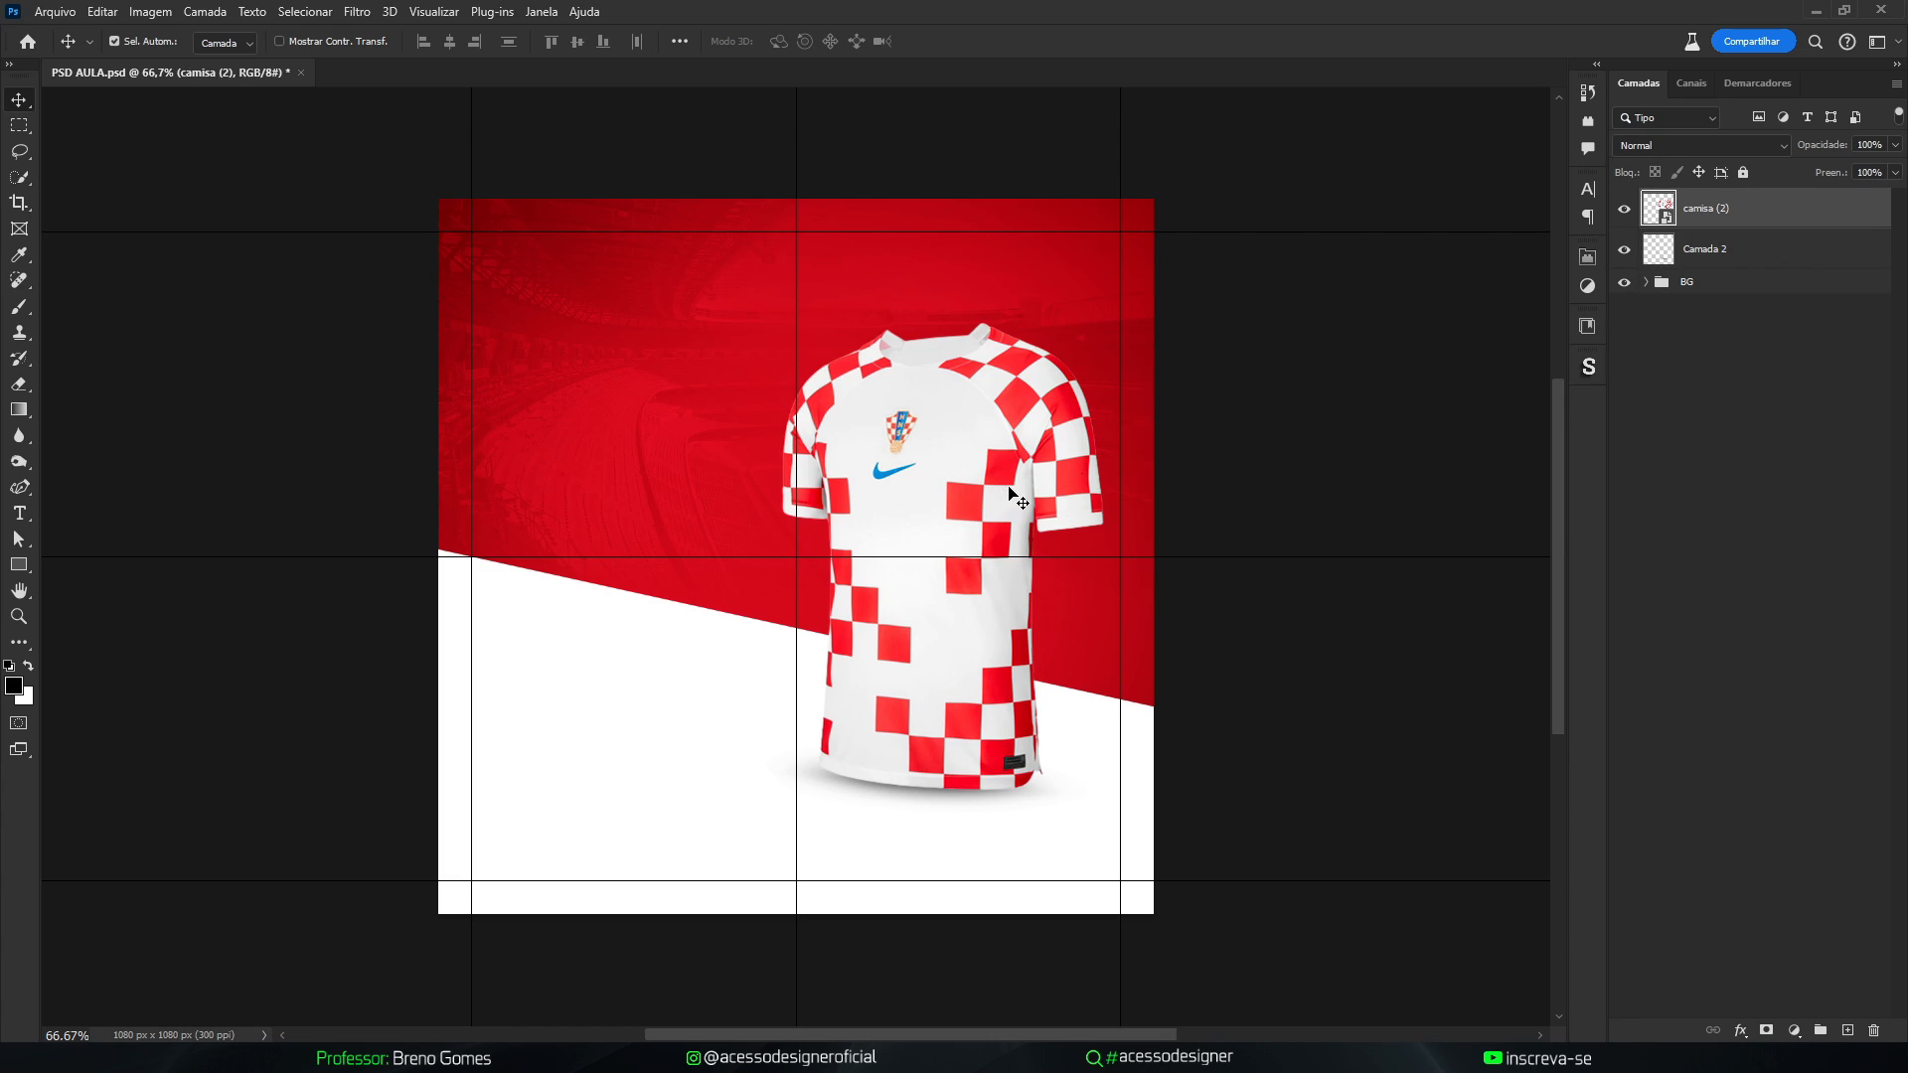
{"action": "left_click", "coordinate": [1623, 209]}
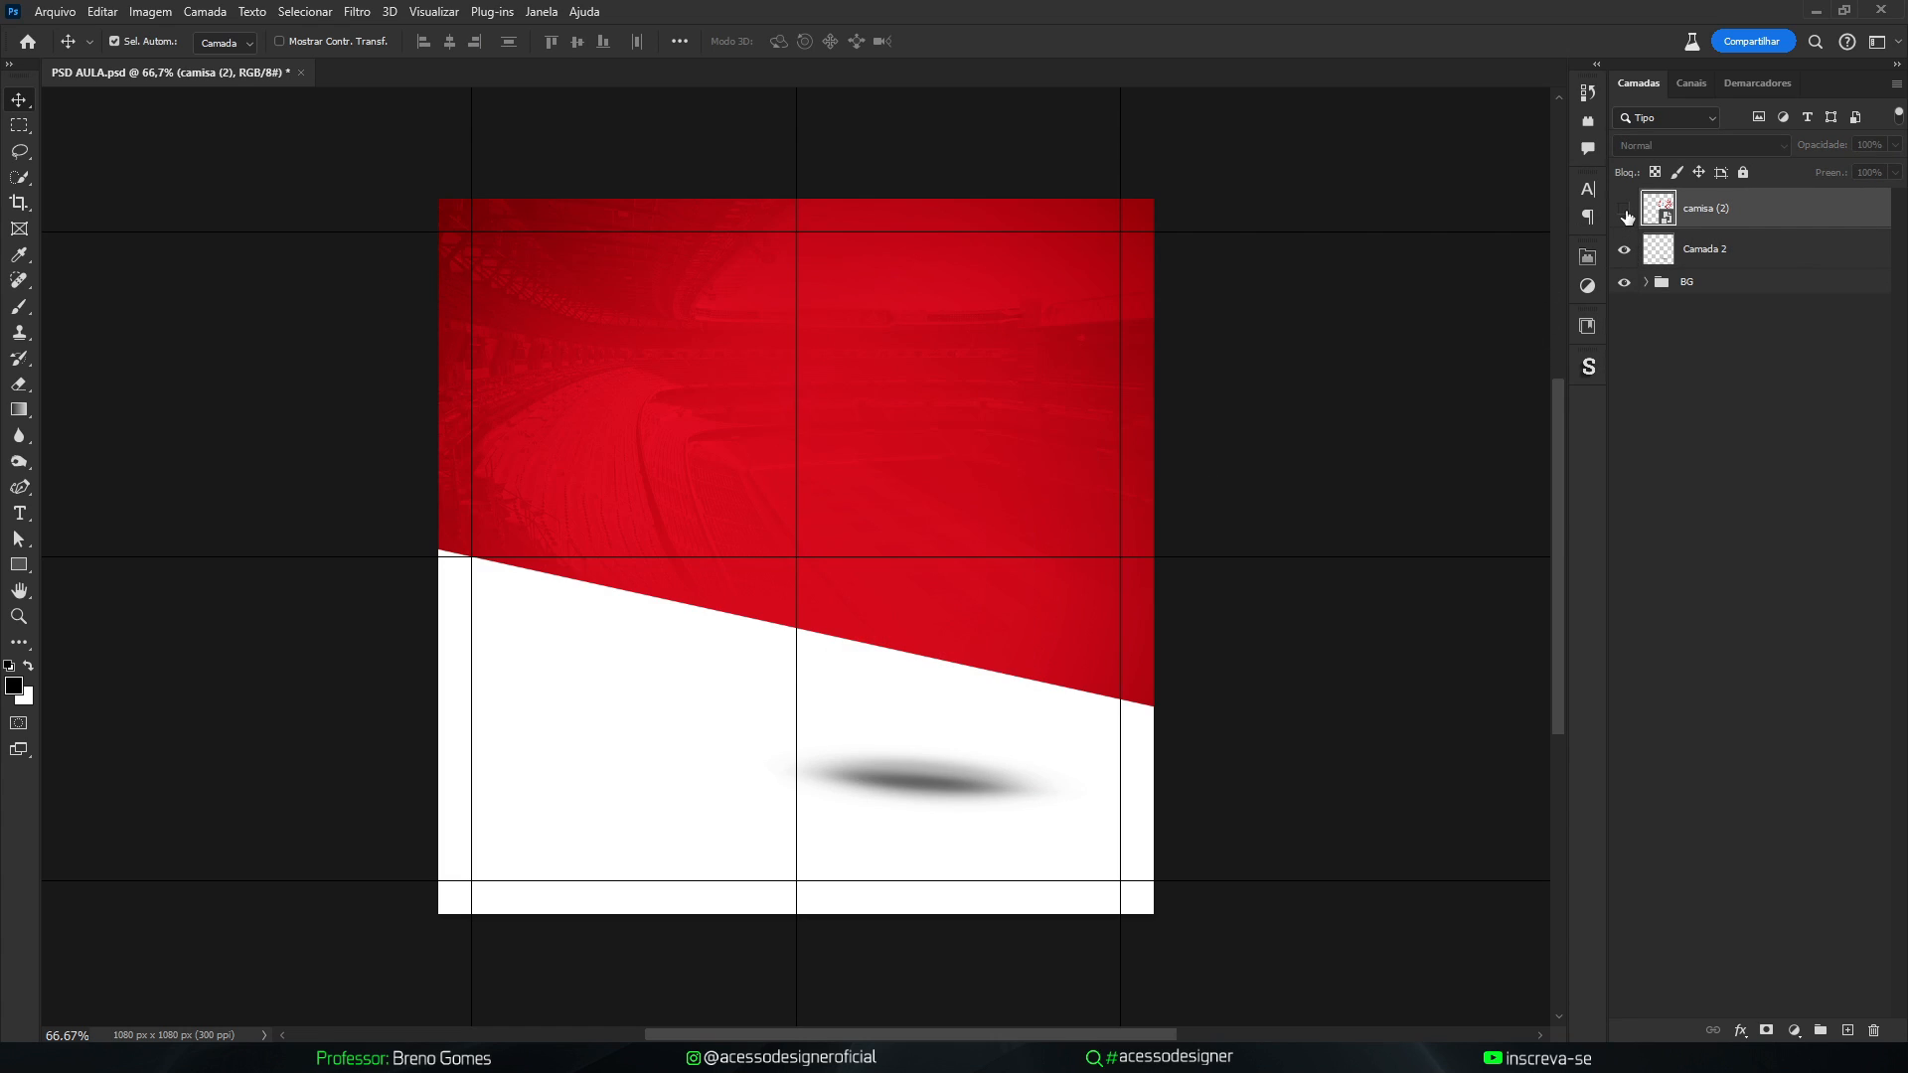
{"action": "left_click", "coordinate": [1624, 209]}
On a new layer above Camada 2, paint a black ellipse on the white area with a 268 px brush at 100% opacity and 0° angle
{"action": "left_click", "coordinate": [1681, 256]}
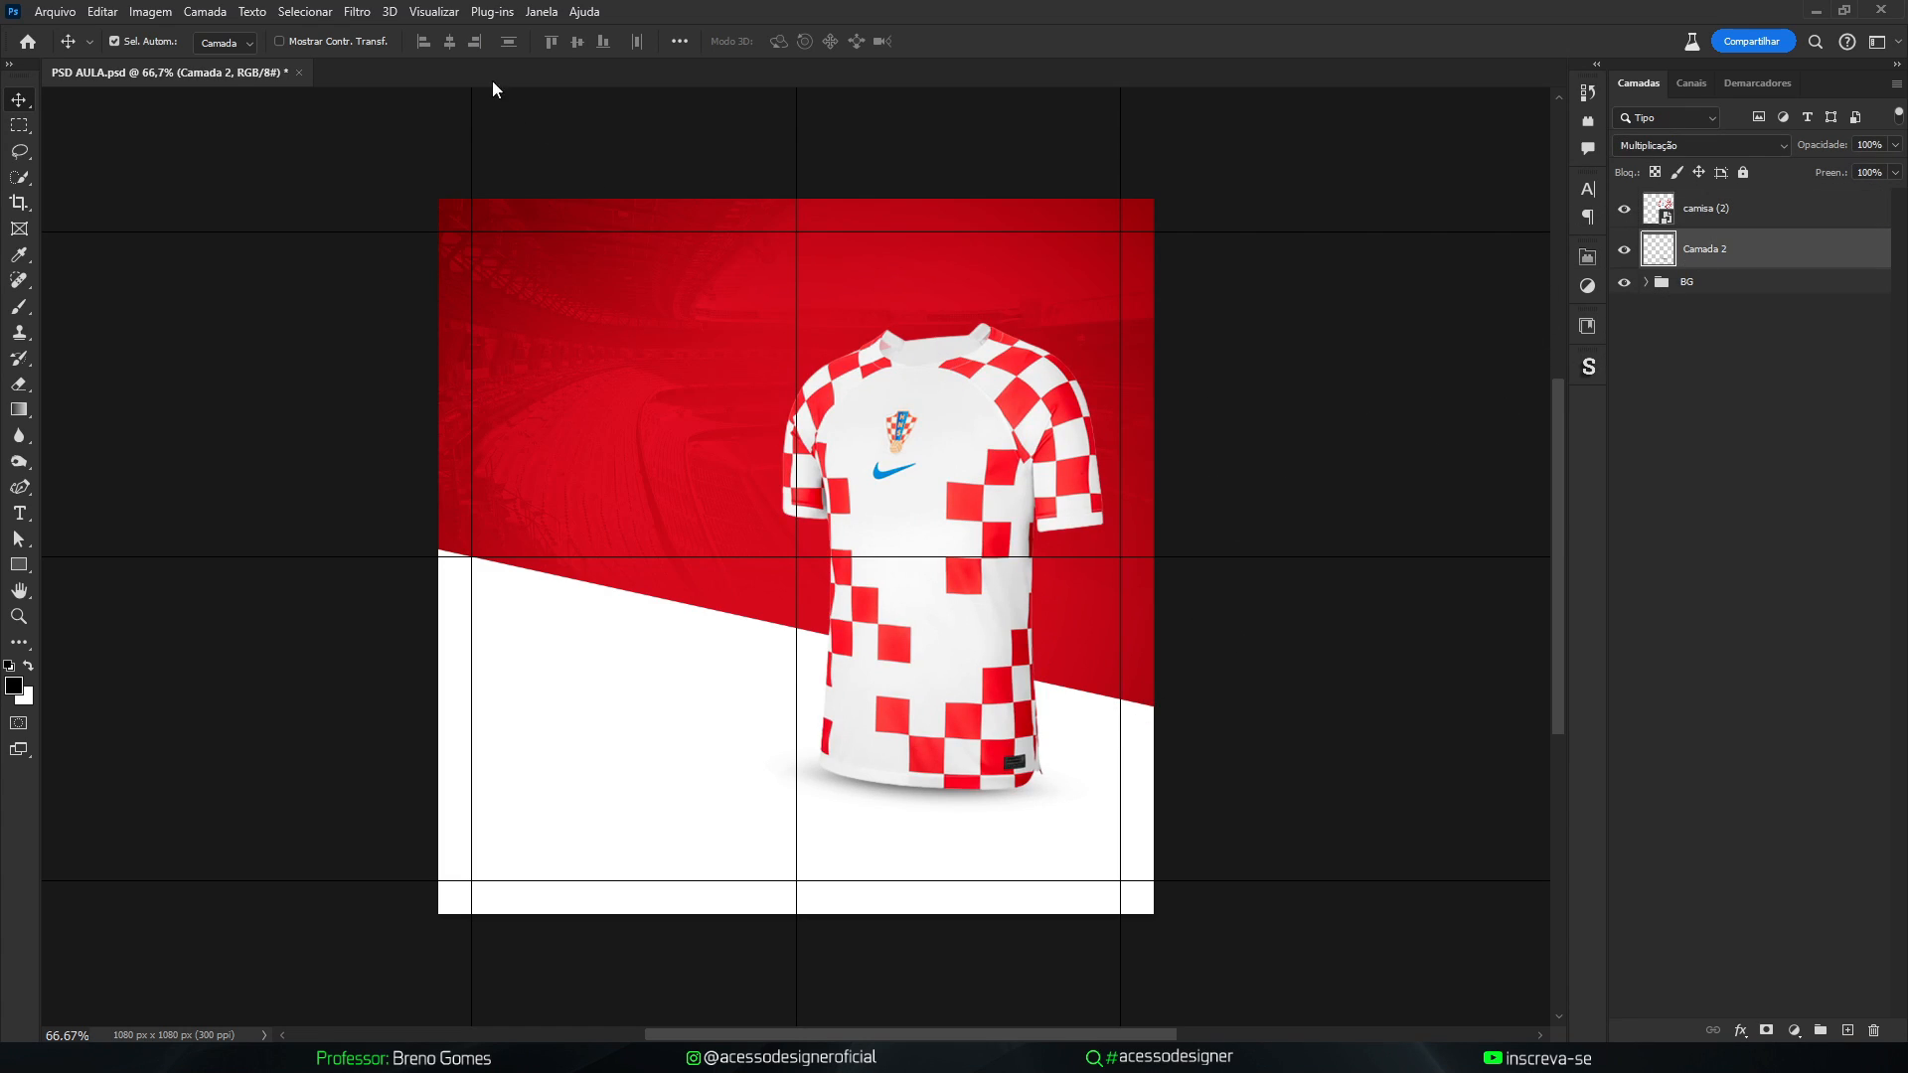
{"action": "left_click", "coordinate": [1846, 1029]}
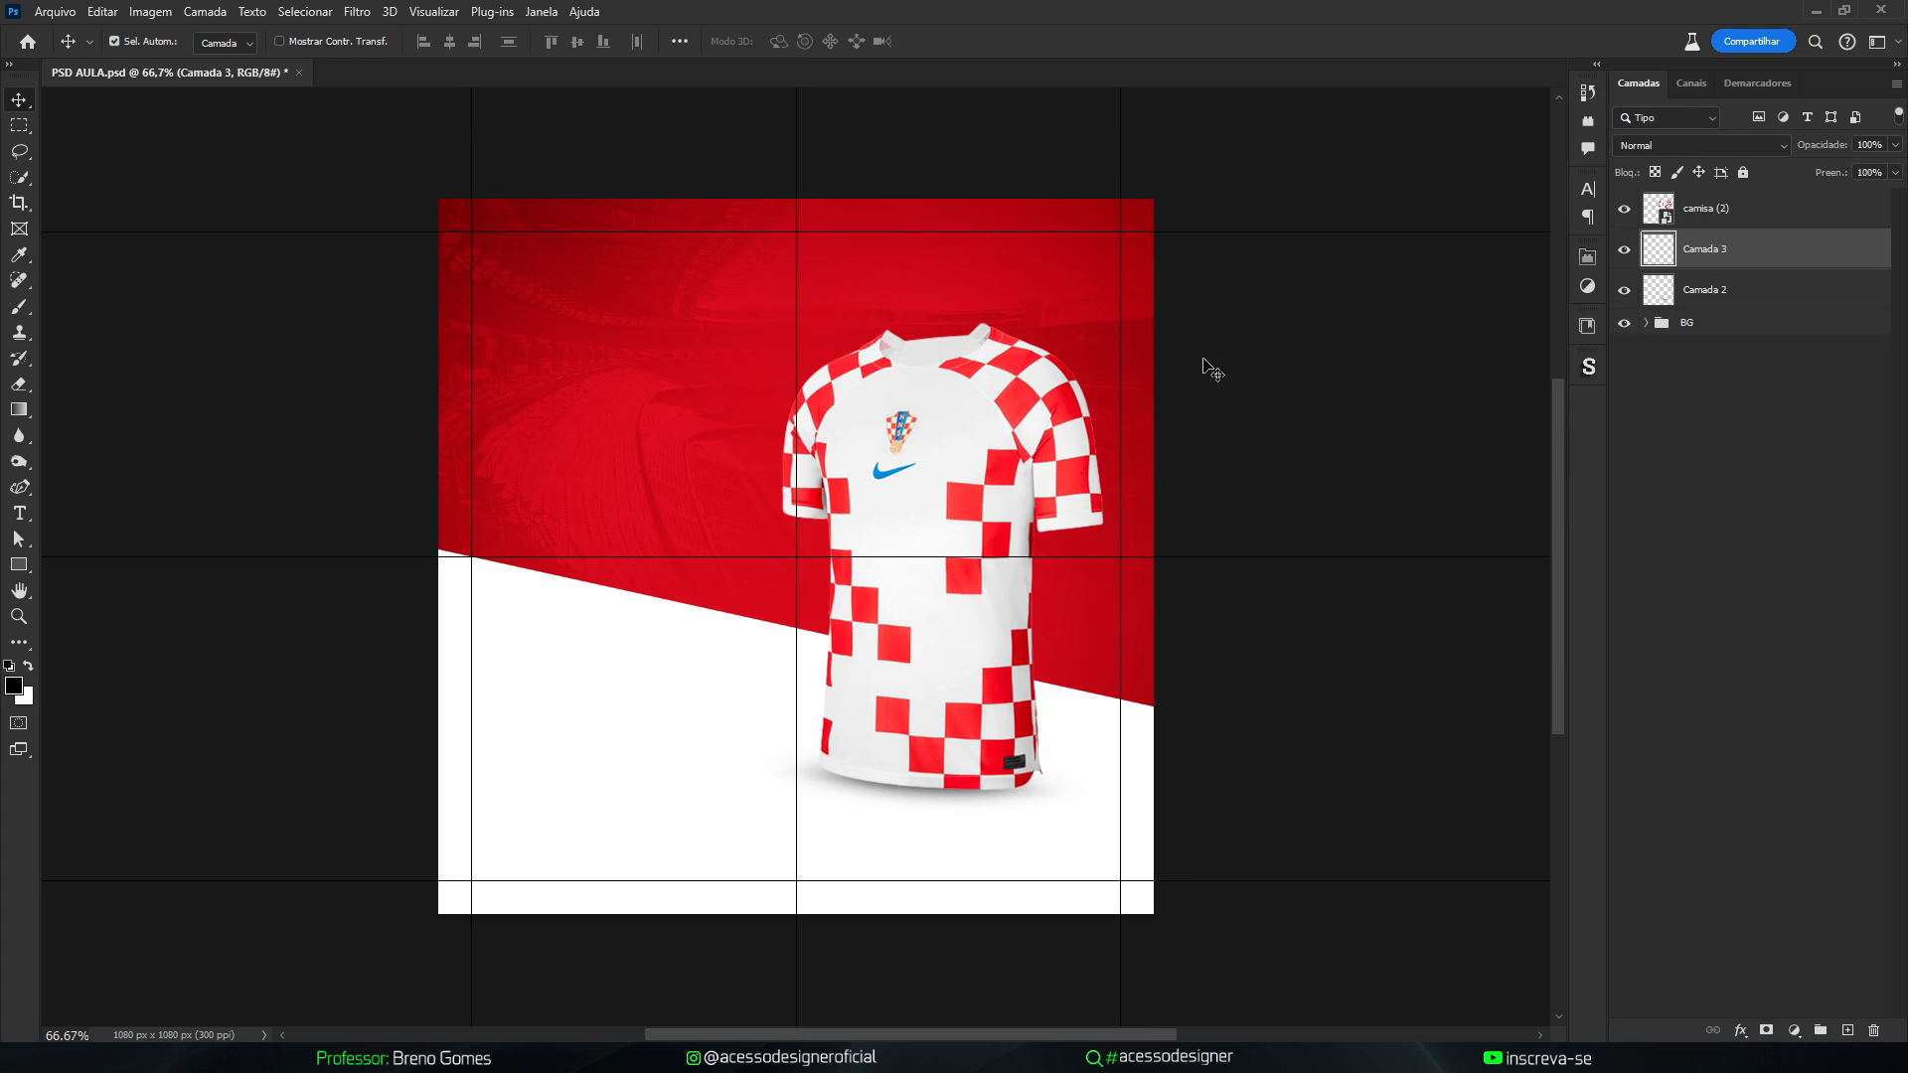
{"action": "key", "text": "b"}
{"action": "right_click", "coordinate": [663, 471]}
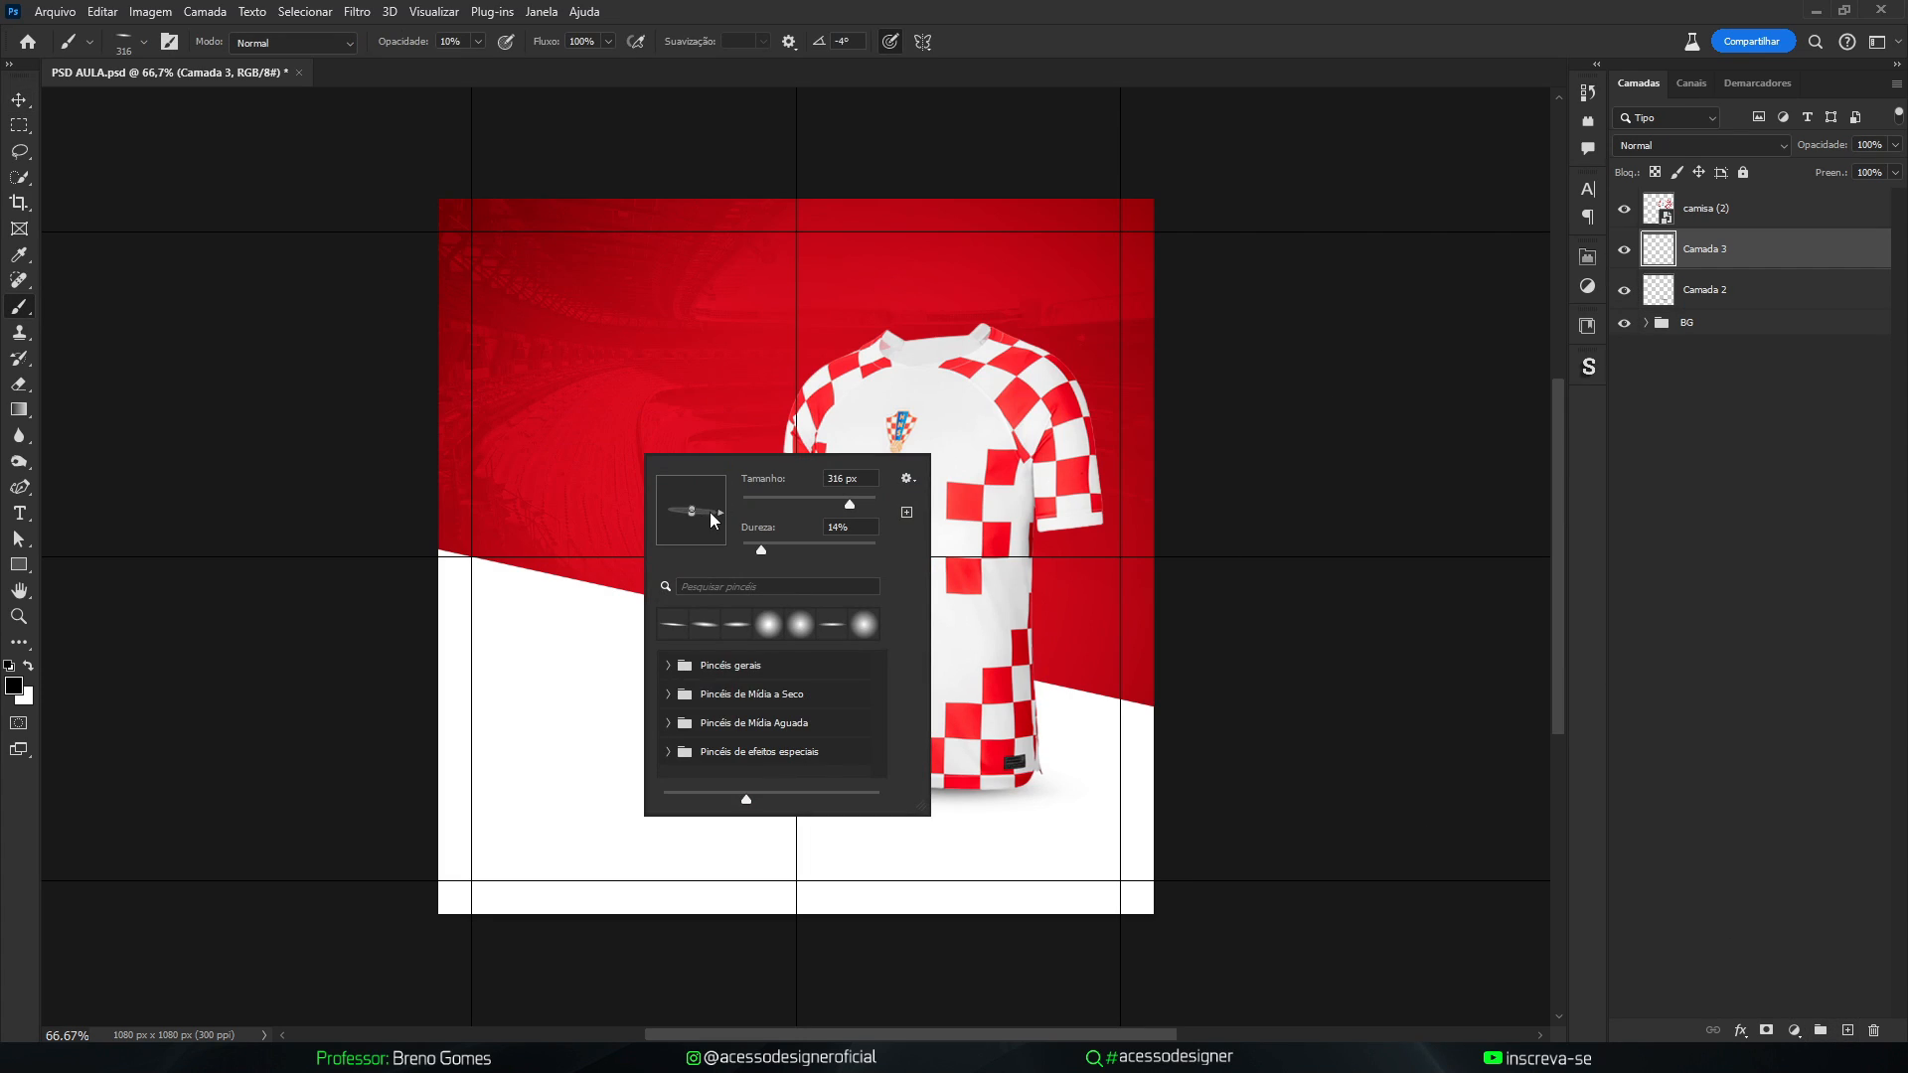
{"action": "left_click", "coordinate": [478, 42]}
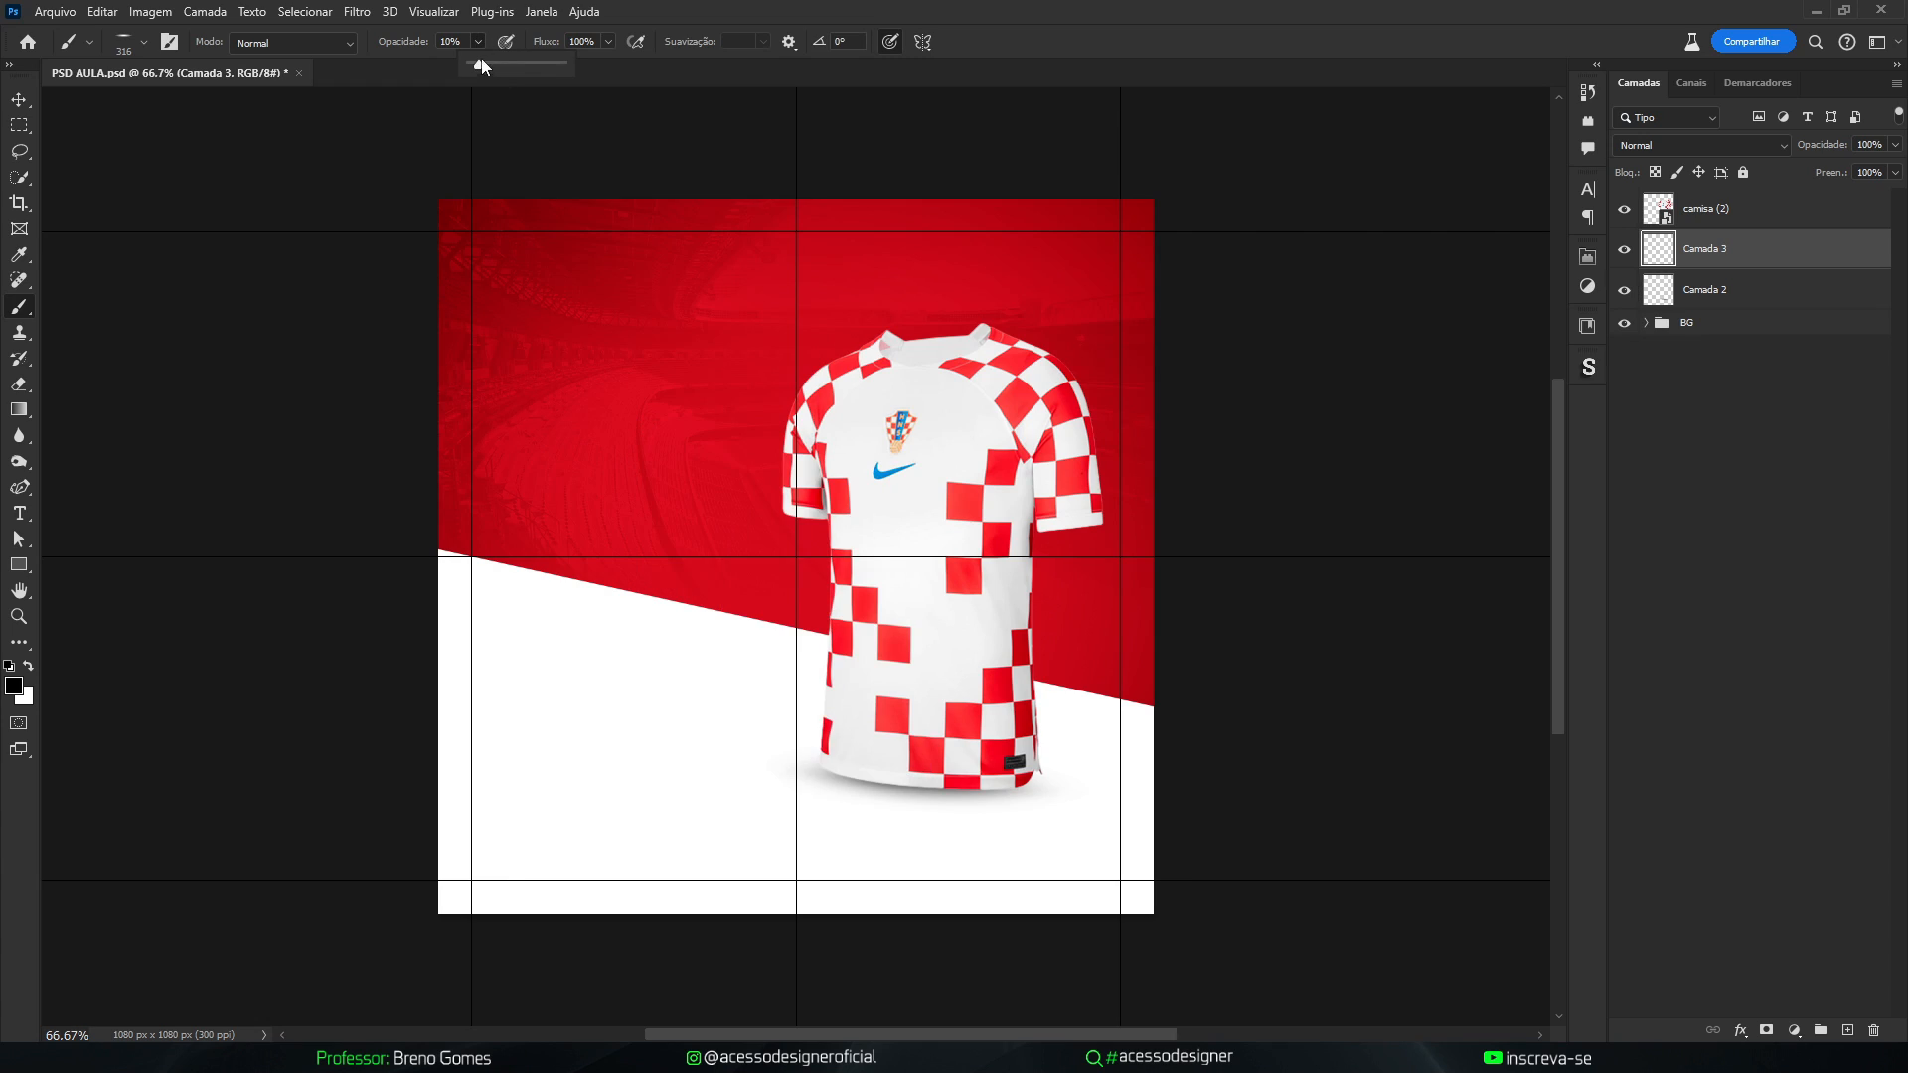
{"action": "right_click", "coordinate": [662, 673]}
{"action": "right_click", "coordinate": [654, 642]}
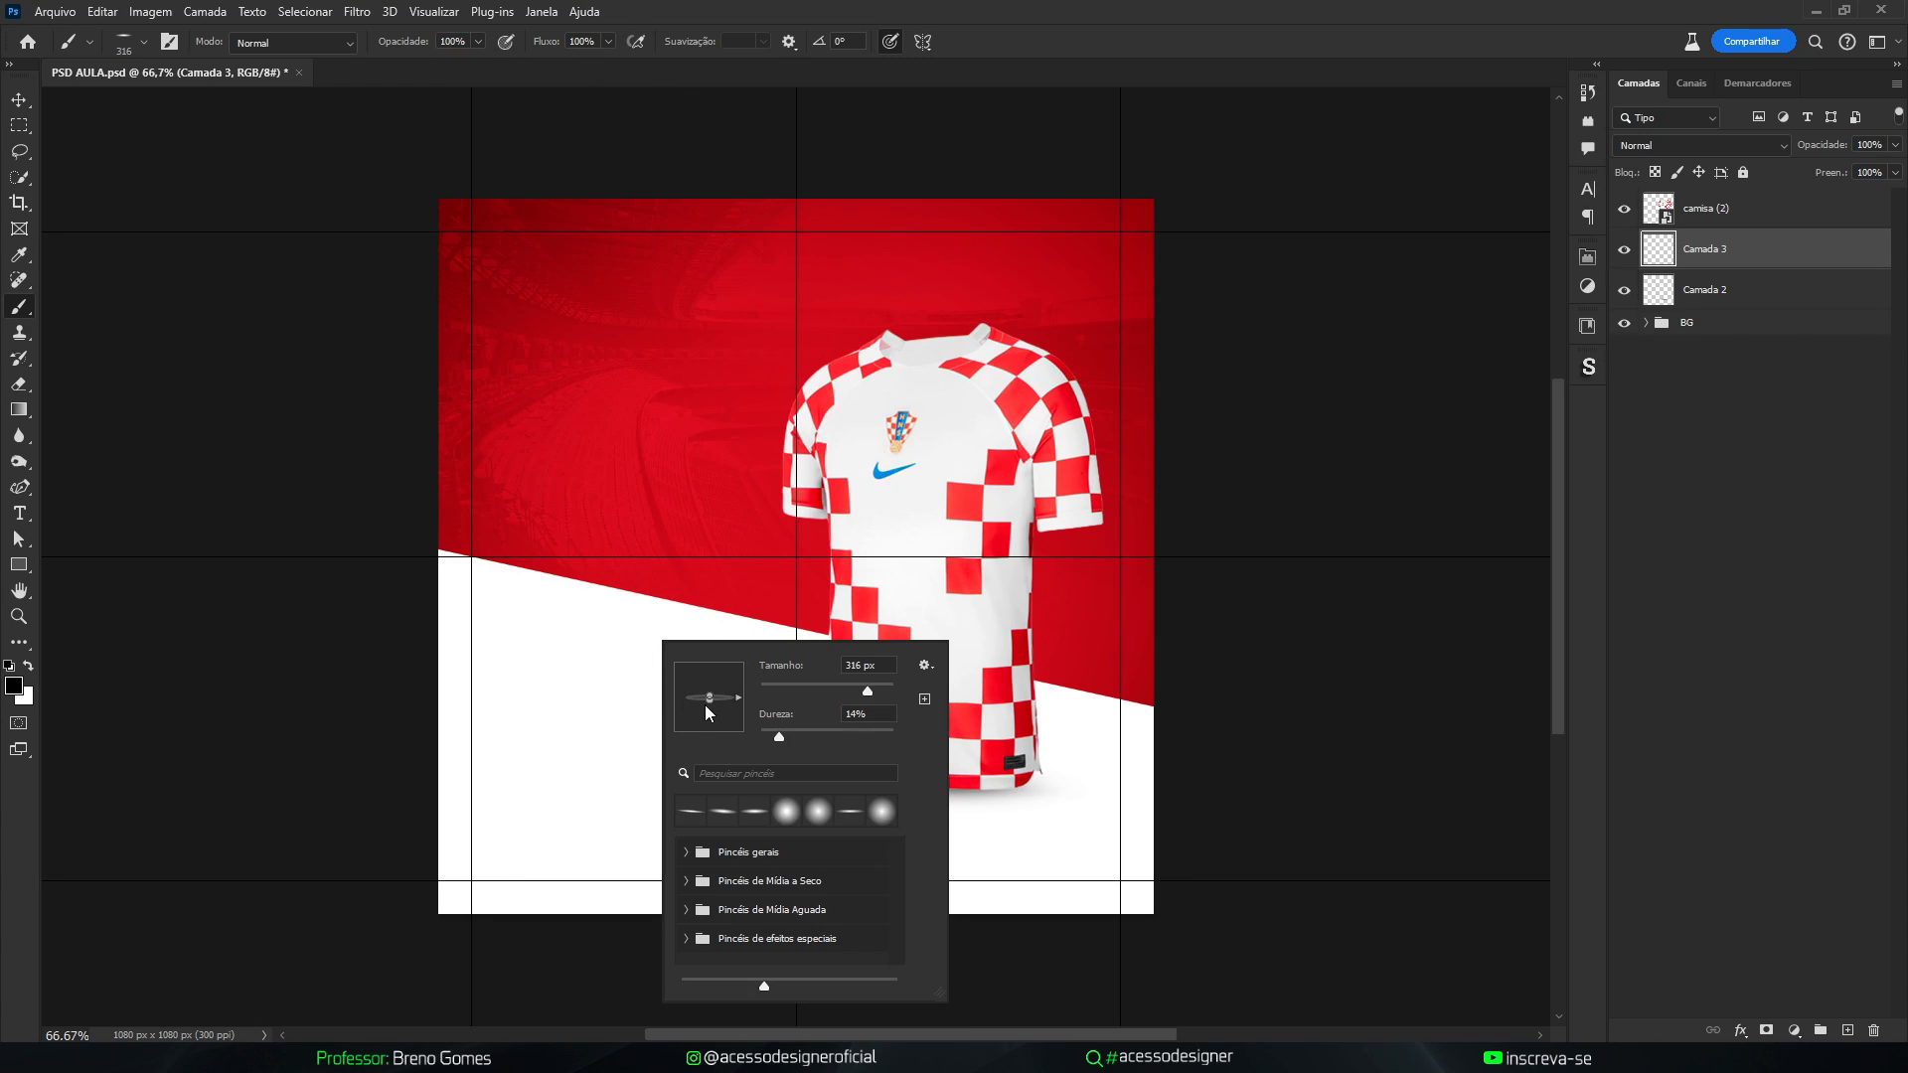
{"action": "right_click", "coordinate": [606, 712], "text": "alt"}
{"action": "left_click", "coordinate": [622, 715]}
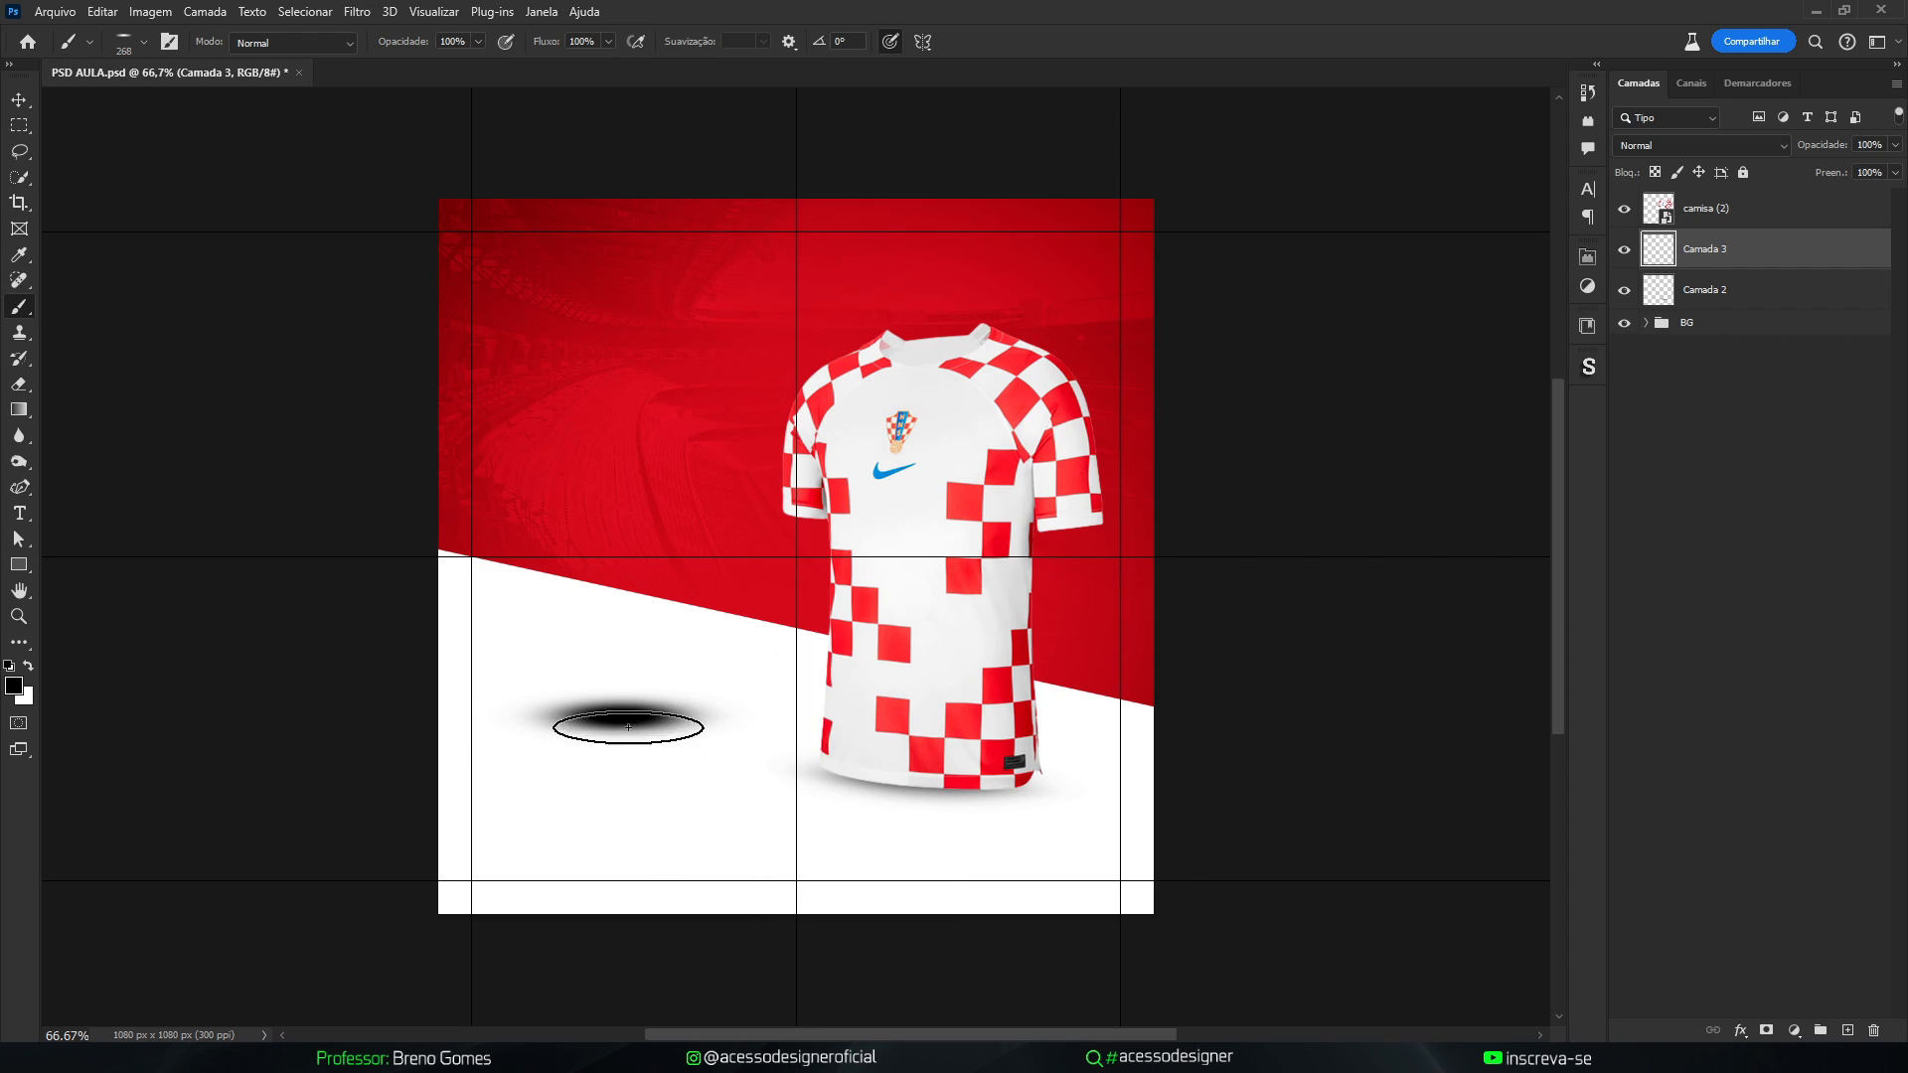
Lower the test ellipse layer's fill to 63%, shift it towards the shirt, and delete the layer
{"action": "key", "text": "v"}
{"action": "left_click", "coordinate": [1895, 172]}
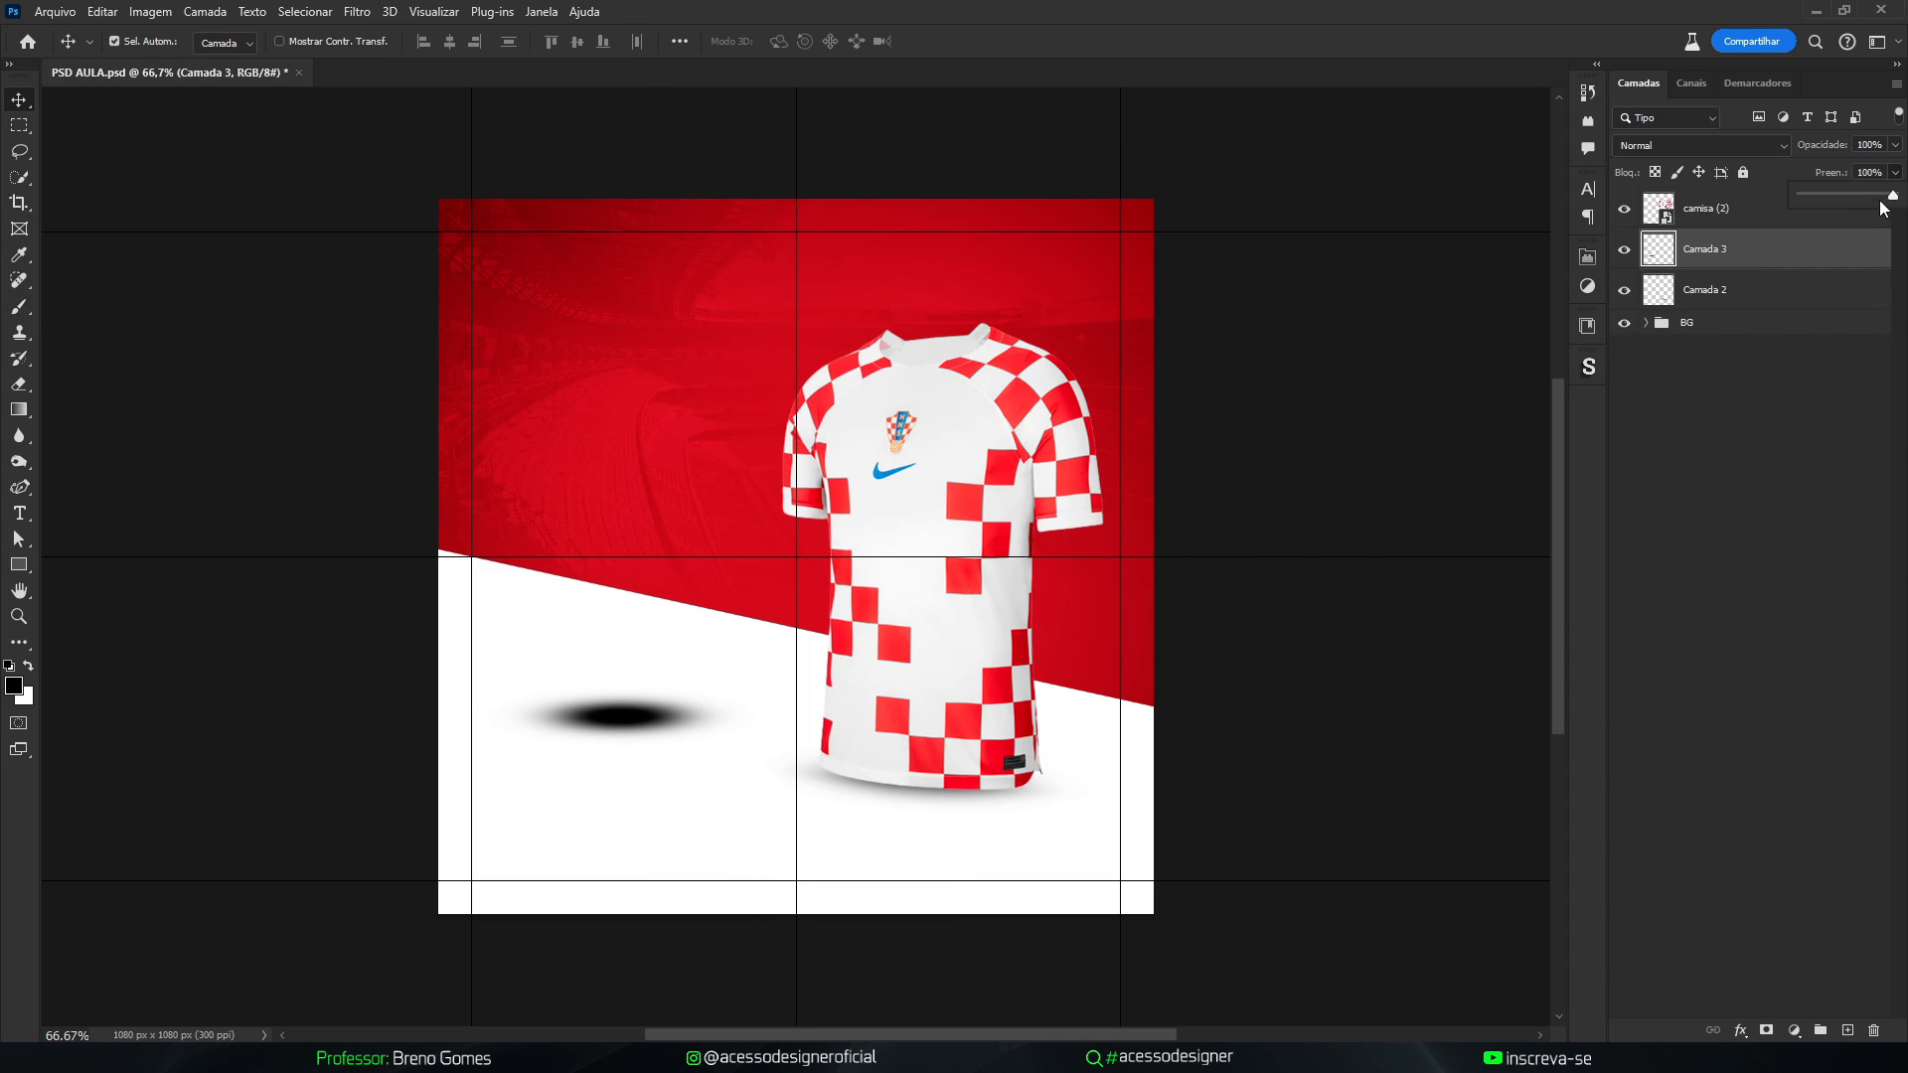
{"action": "left_click_drag", "start_coordinate": [1890, 195], "coordinate": [1864, 196]}
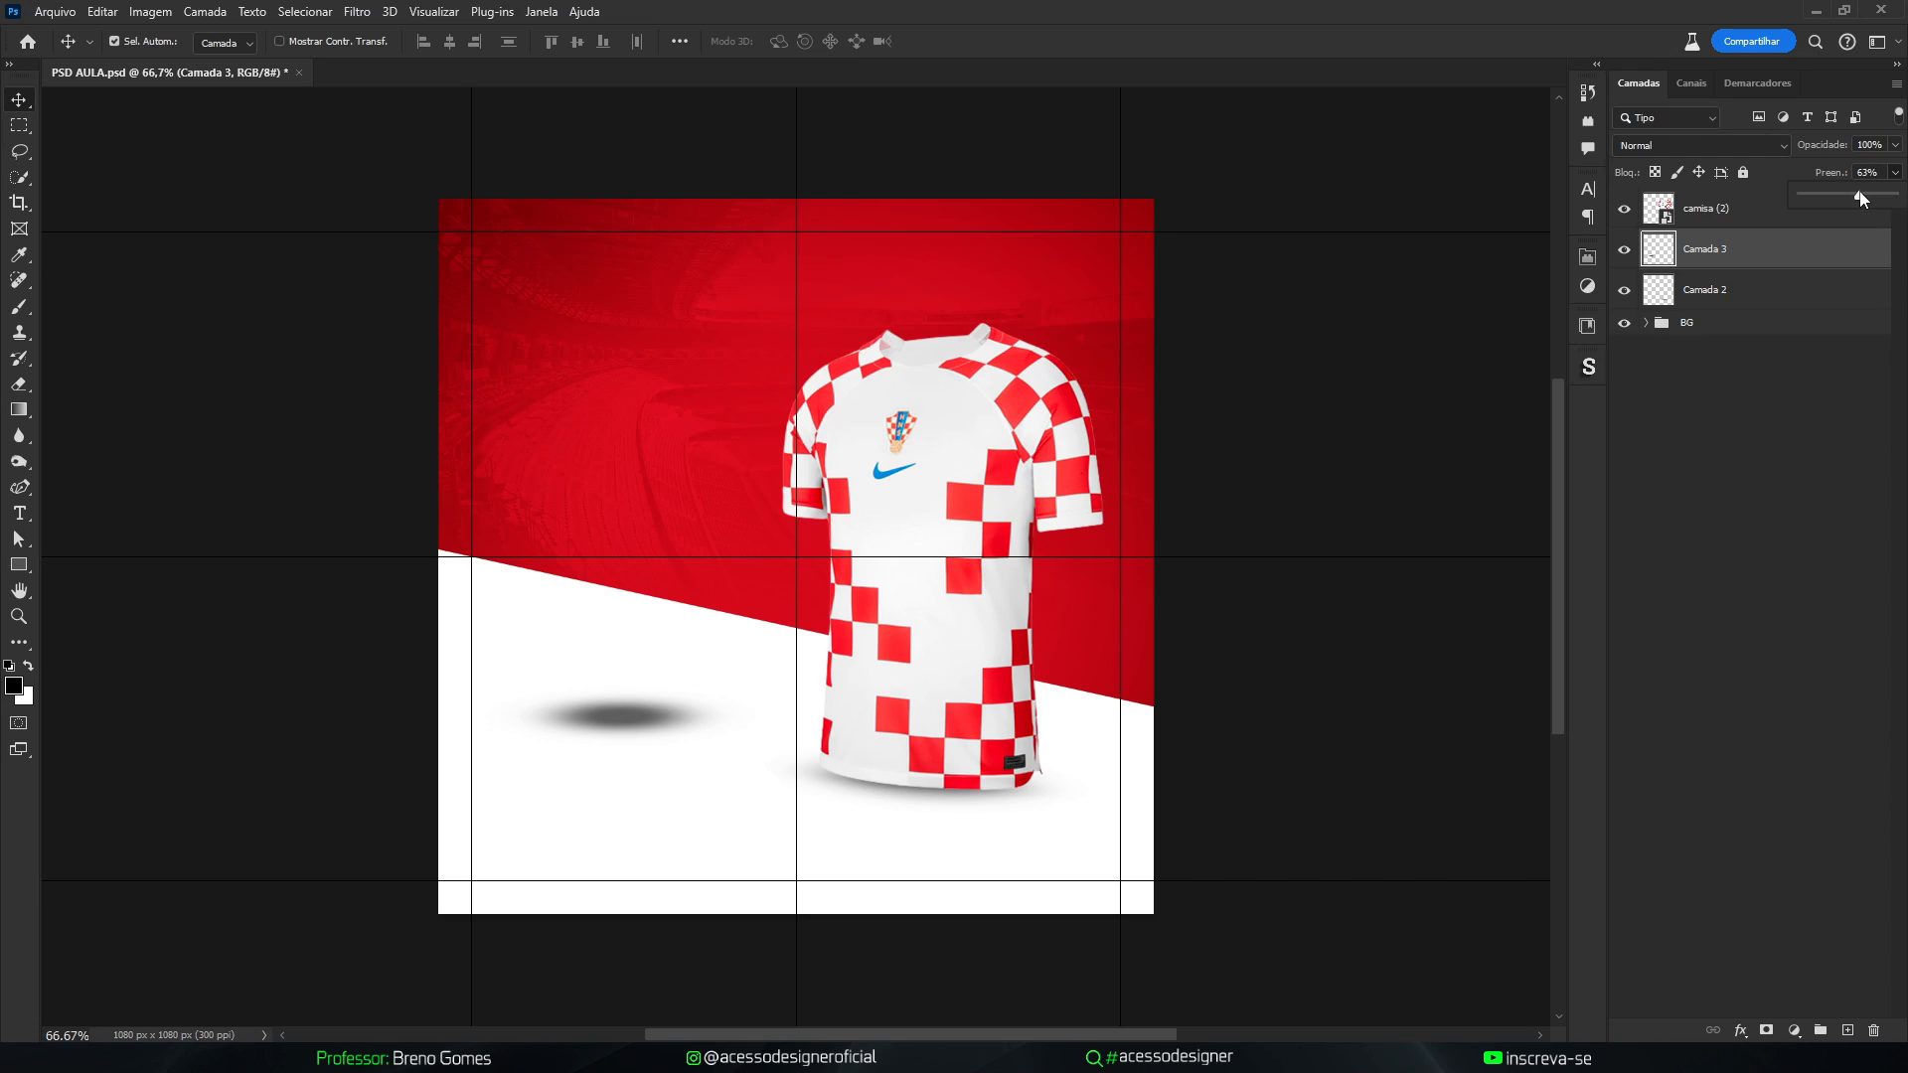
{"action": "left_click_drag", "start_coordinate": [758, 711], "coordinate": [708, 705]}
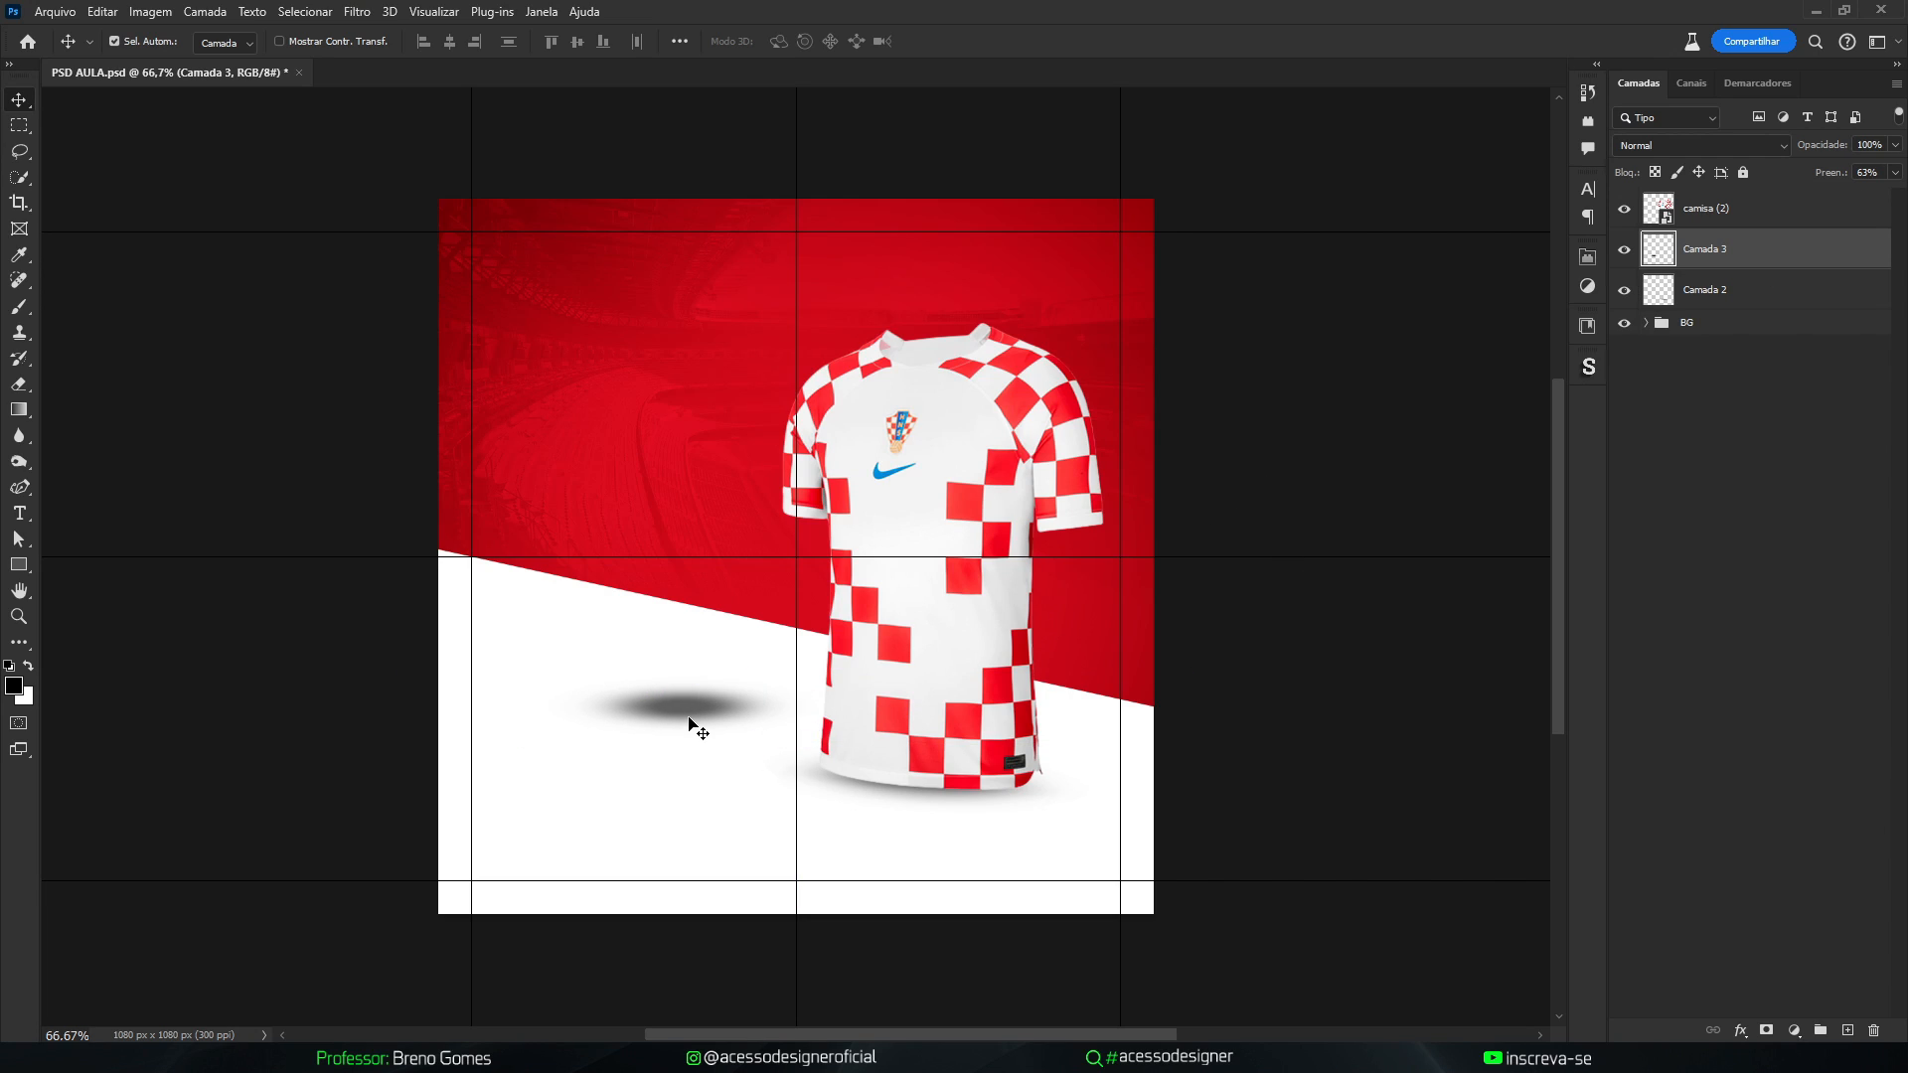
{"action": "key", "text": "Delete"}
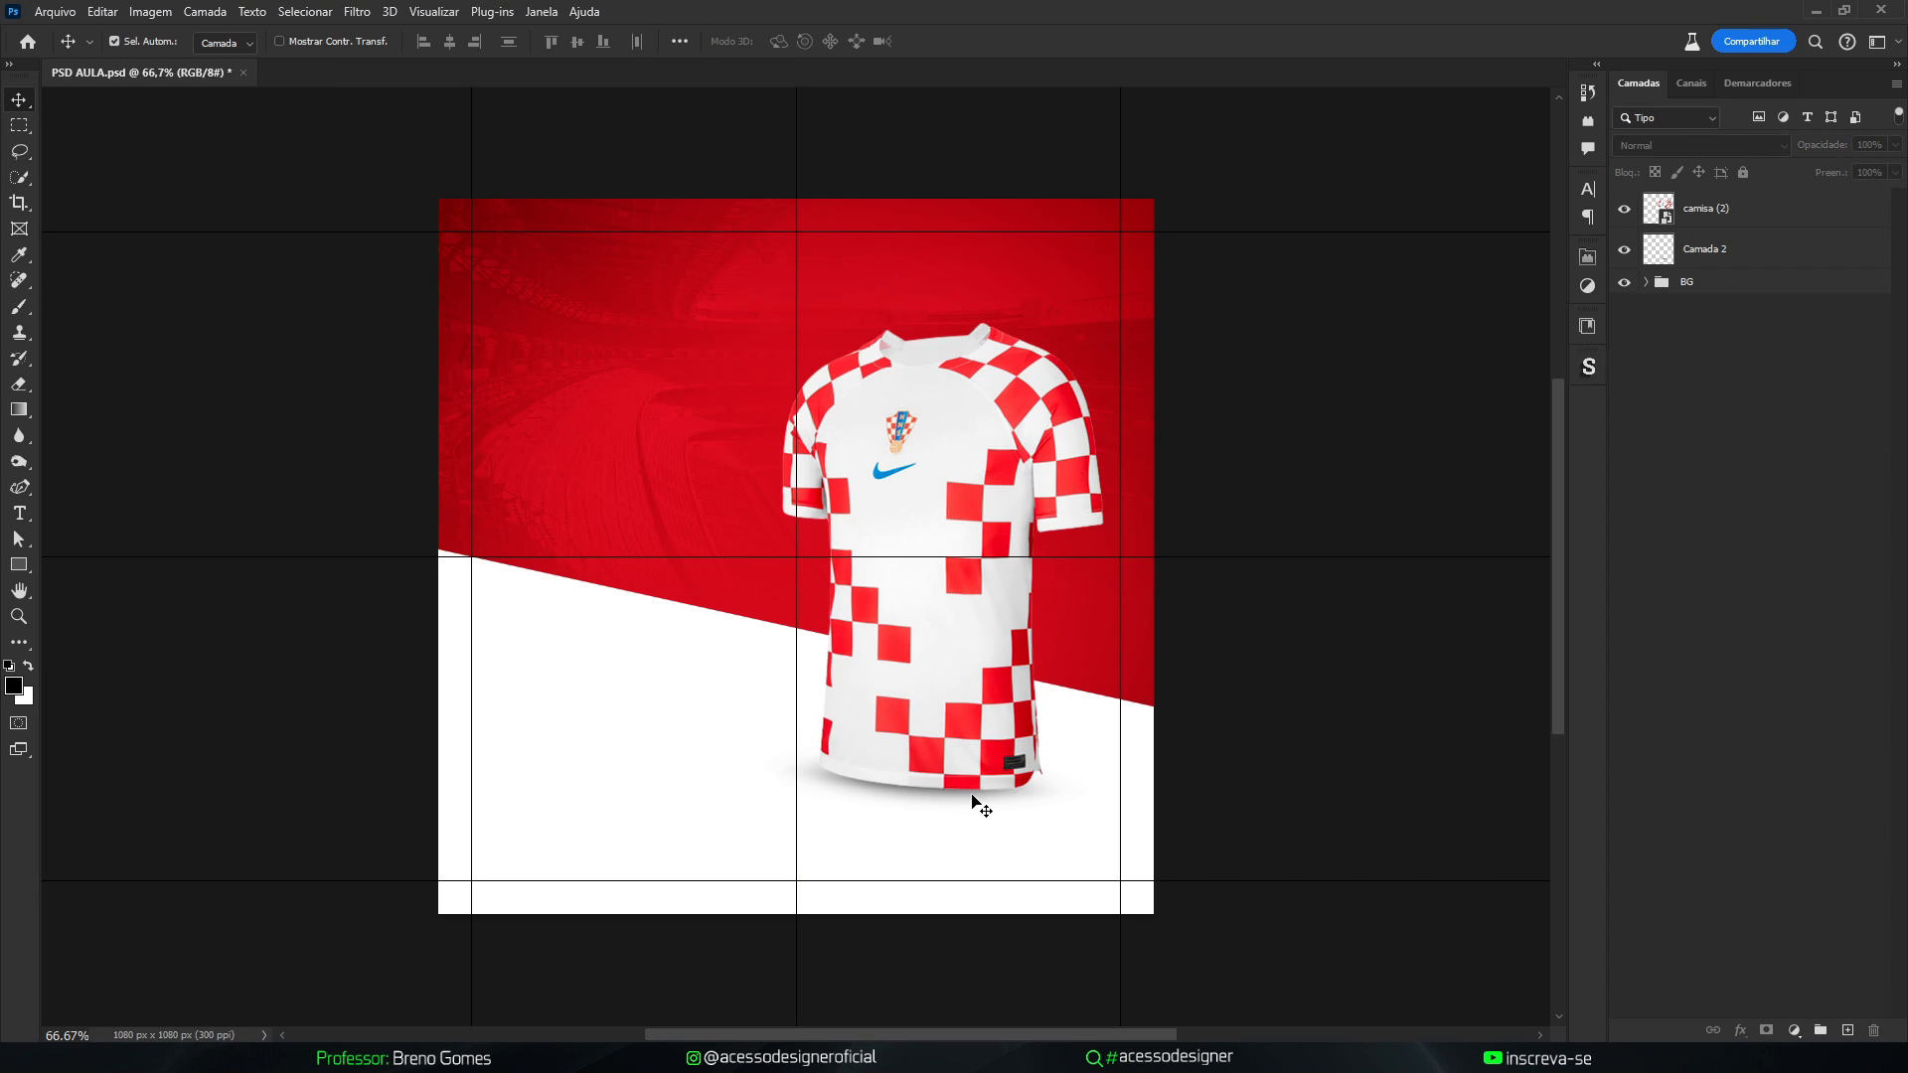
Try to move the hem shadow slightly downwards, and undo the move
{"action": "left_click_drag", "start_coordinate": [975, 795], "coordinate": [957, 825]}
{"action": "key", "text": "ctrl+z"}
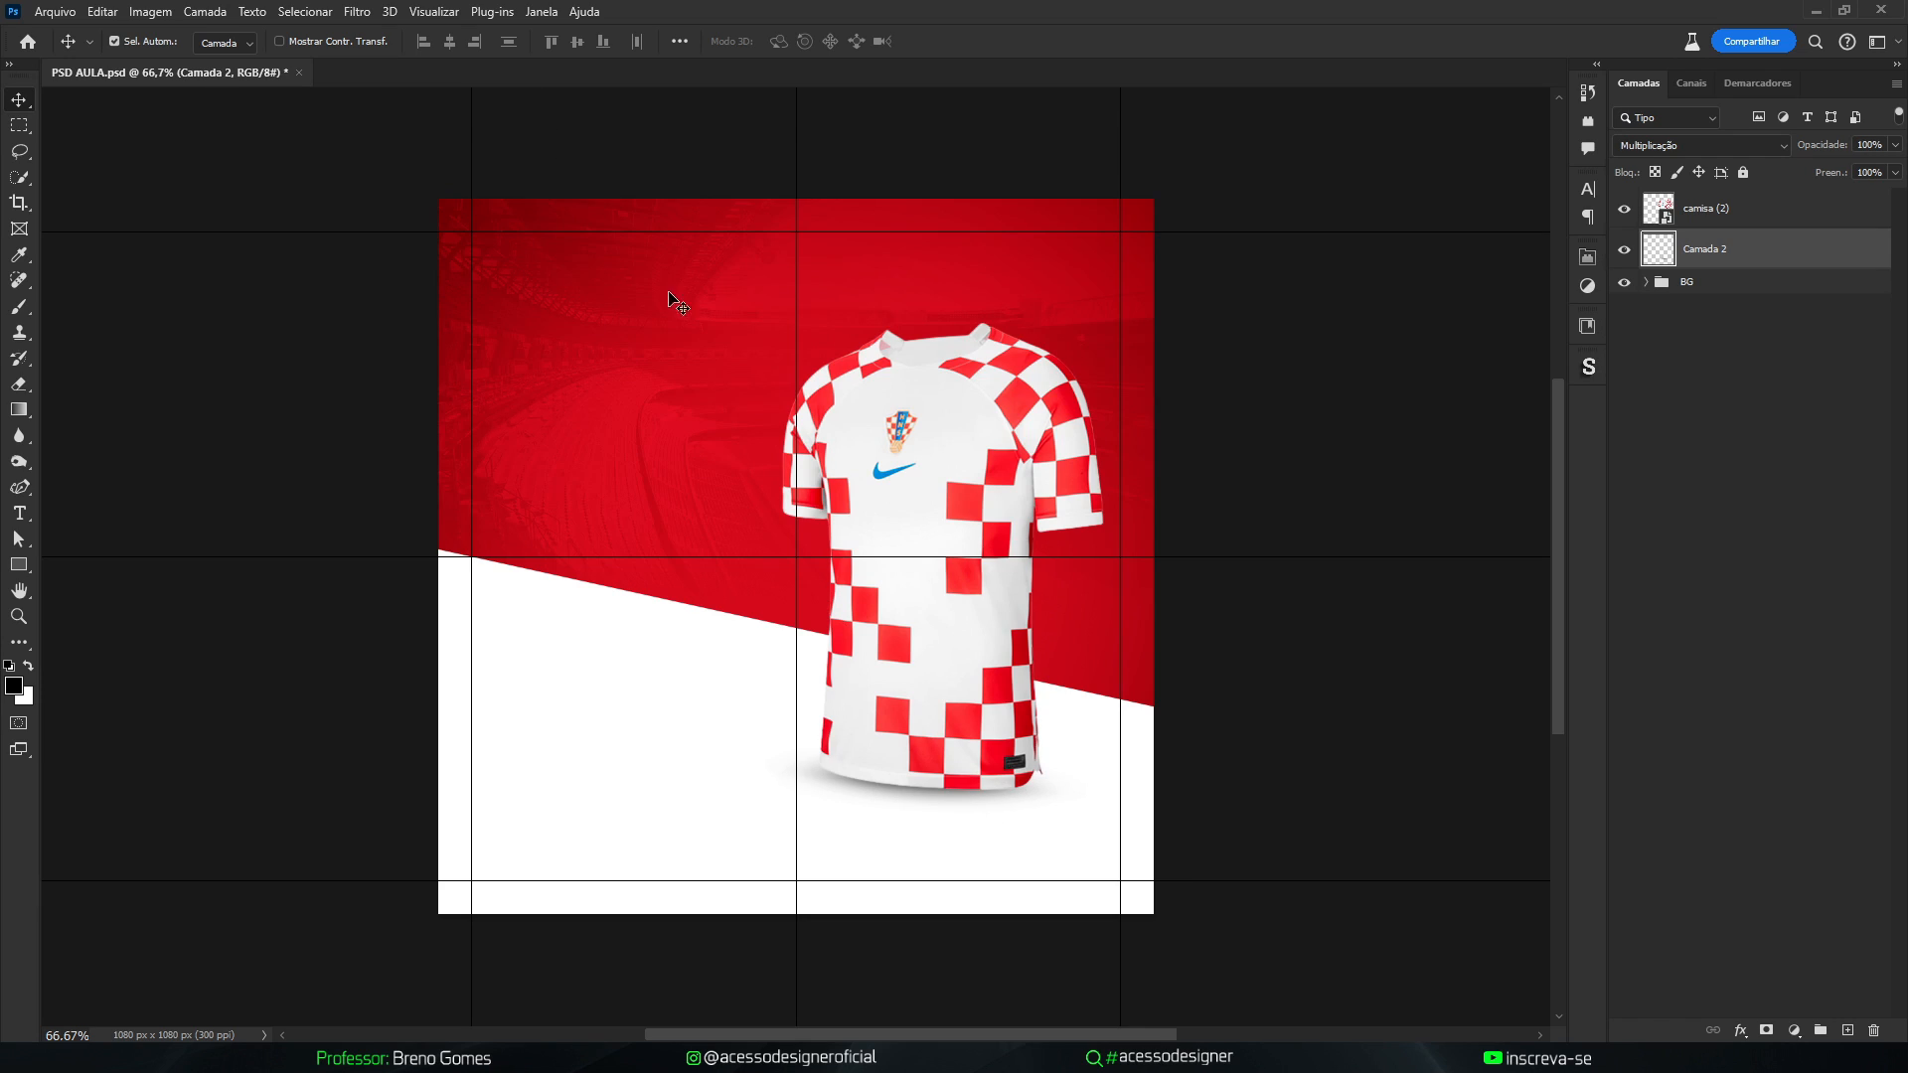
{"action": "left_click", "coordinate": [1765, 228], "text": "shift"}
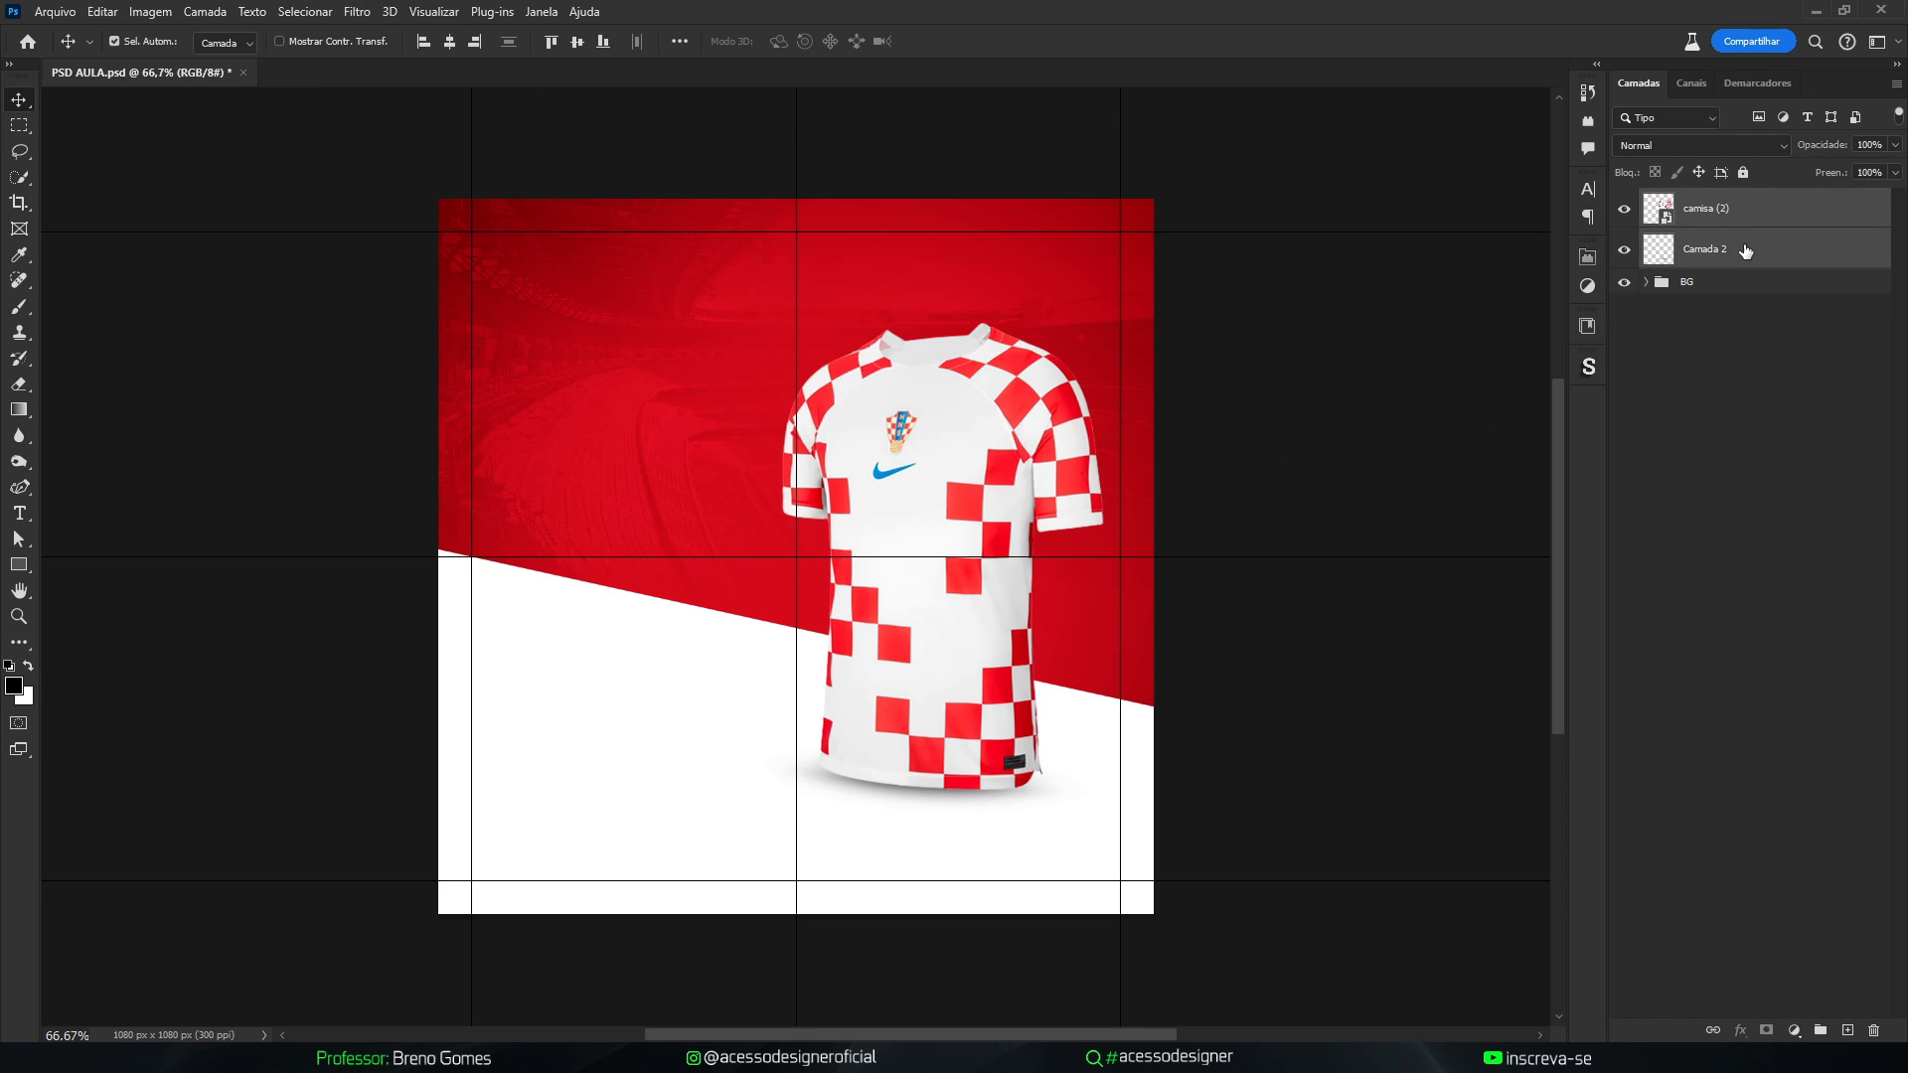
Rename the Camada 2 layer as sombra and convert it to a smart object
{"action": "left_click", "coordinate": [1768, 256]}
{"action": "double_click", "coordinate": [1715, 249]}
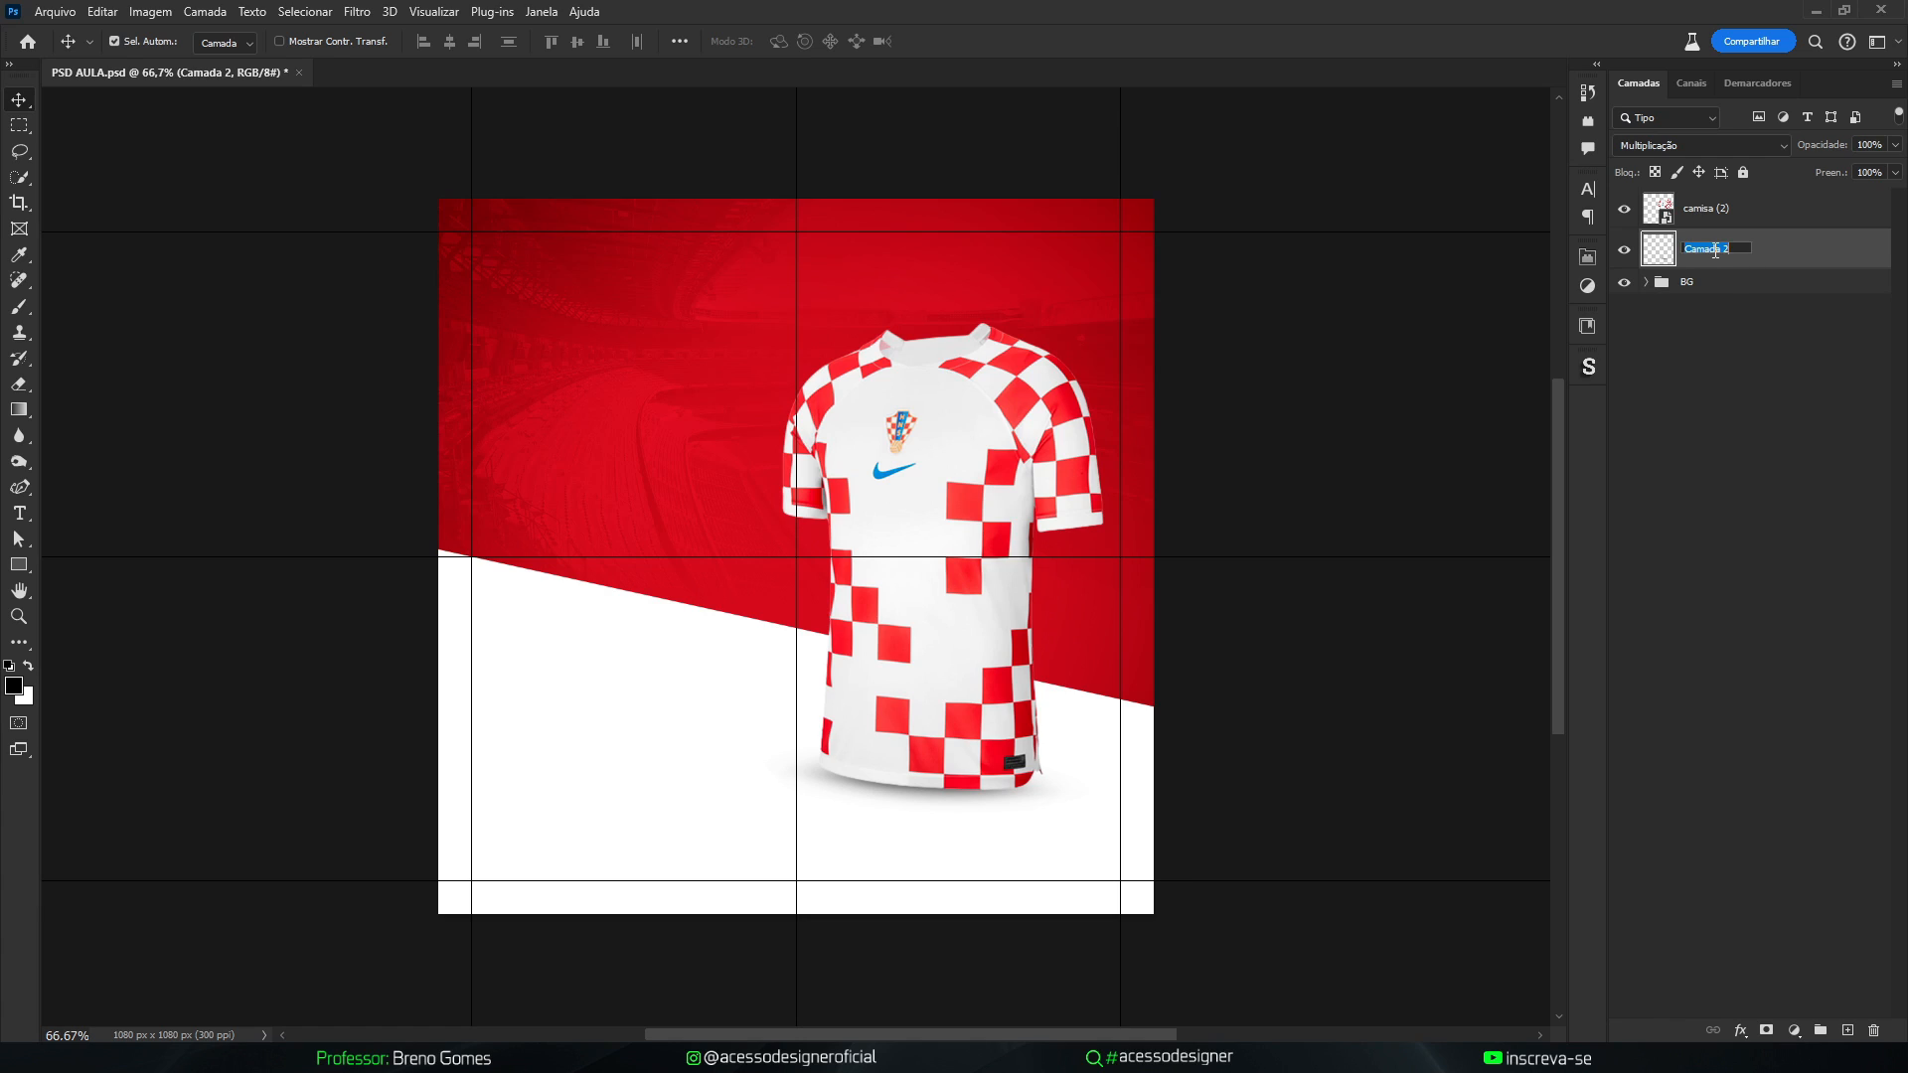
{"action": "type", "text": "sombra"}
{"action": "key", "text": "Return"}
{"action": "right_click", "coordinate": [1781, 250]}
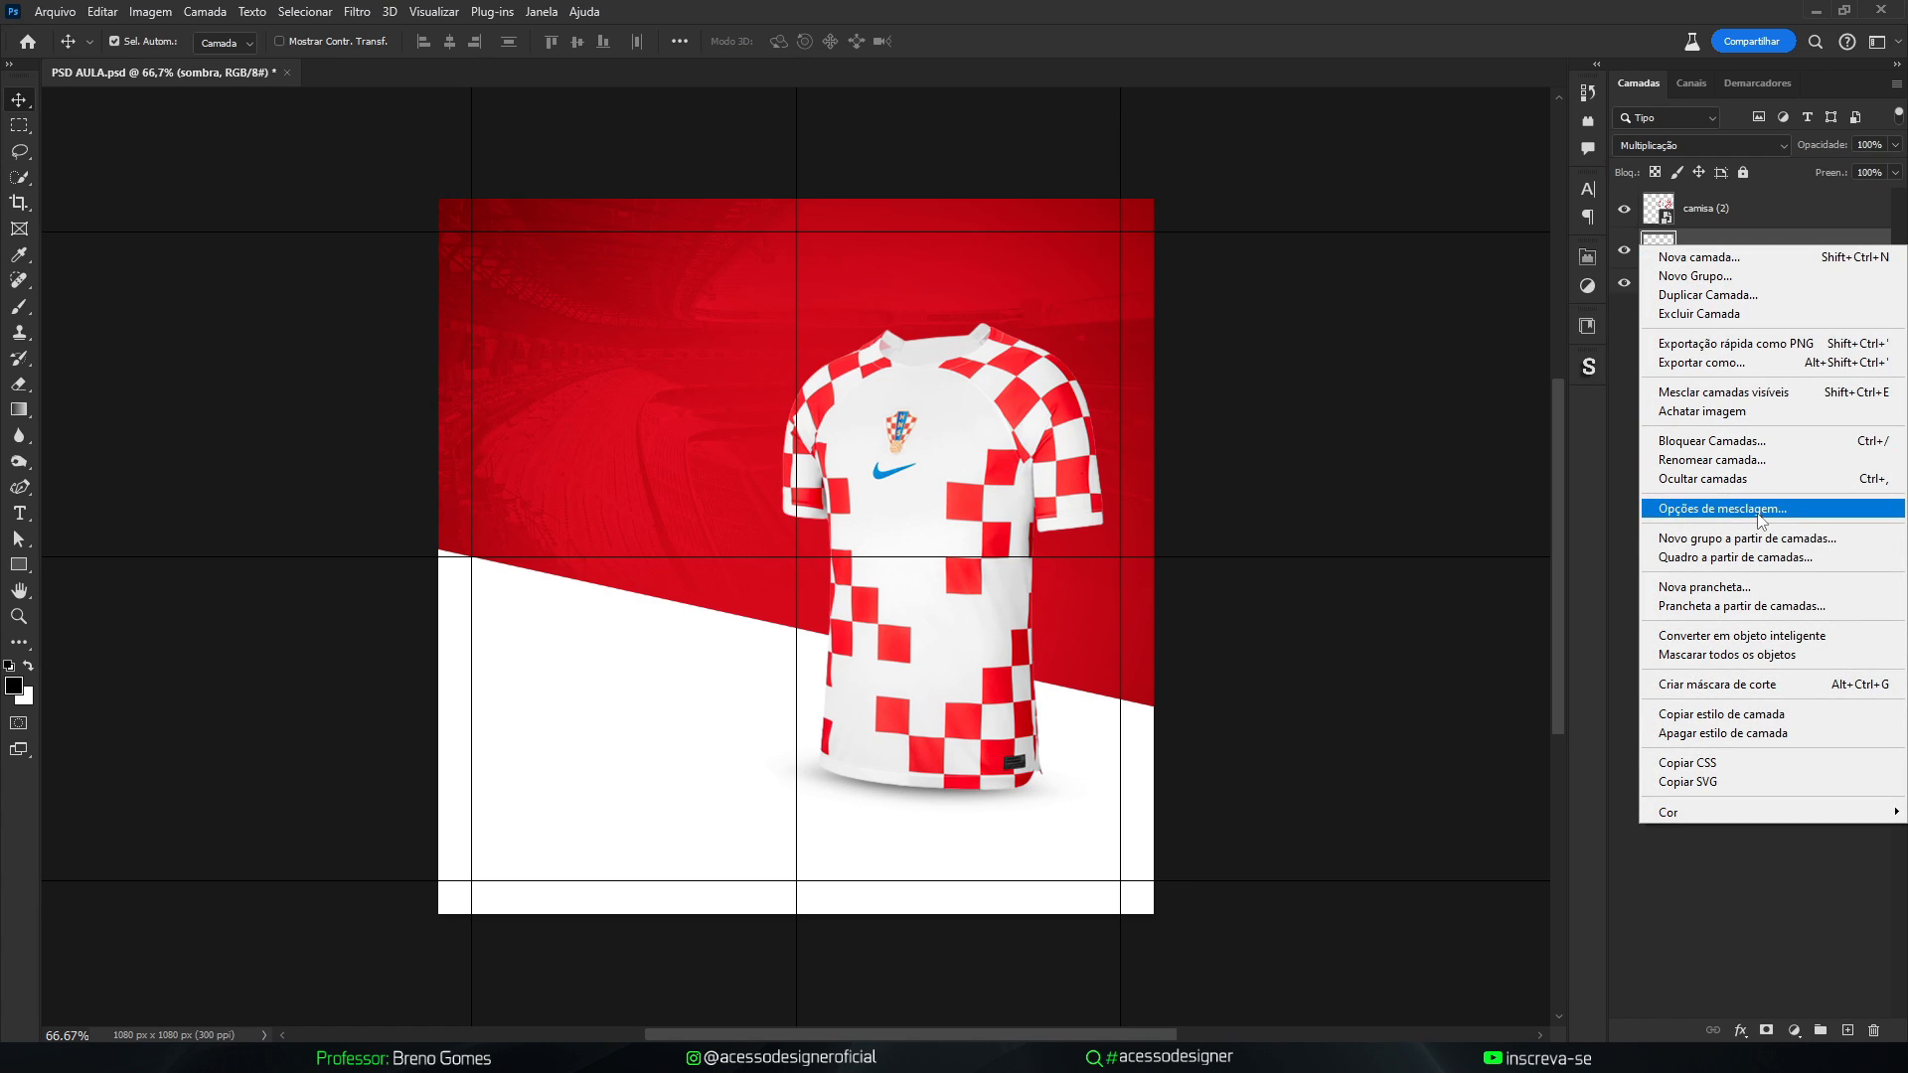
{"action": "left_click", "coordinate": [1788, 641]}
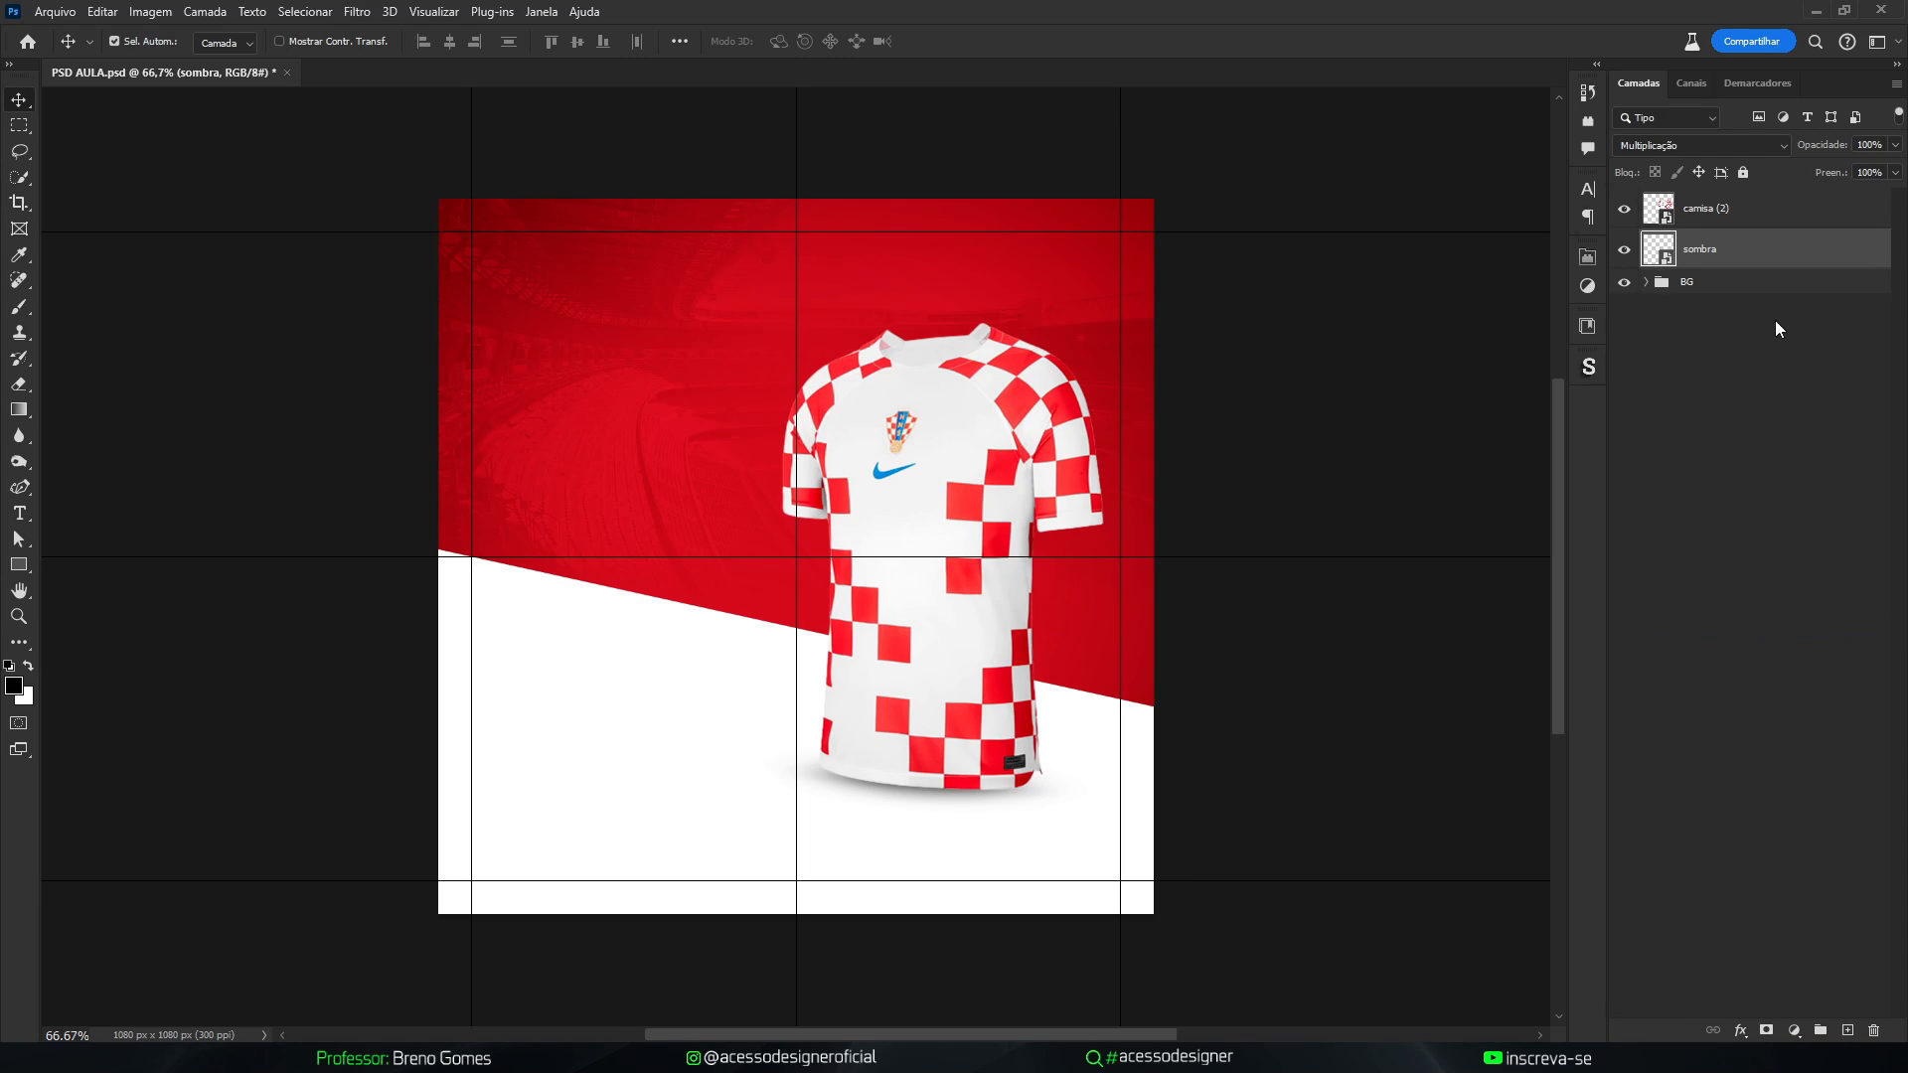
Group the camisa (2) and sombra layers into a group named Camisa
{"action": "left_click", "coordinate": [1776, 217], "text": "ctrl"}
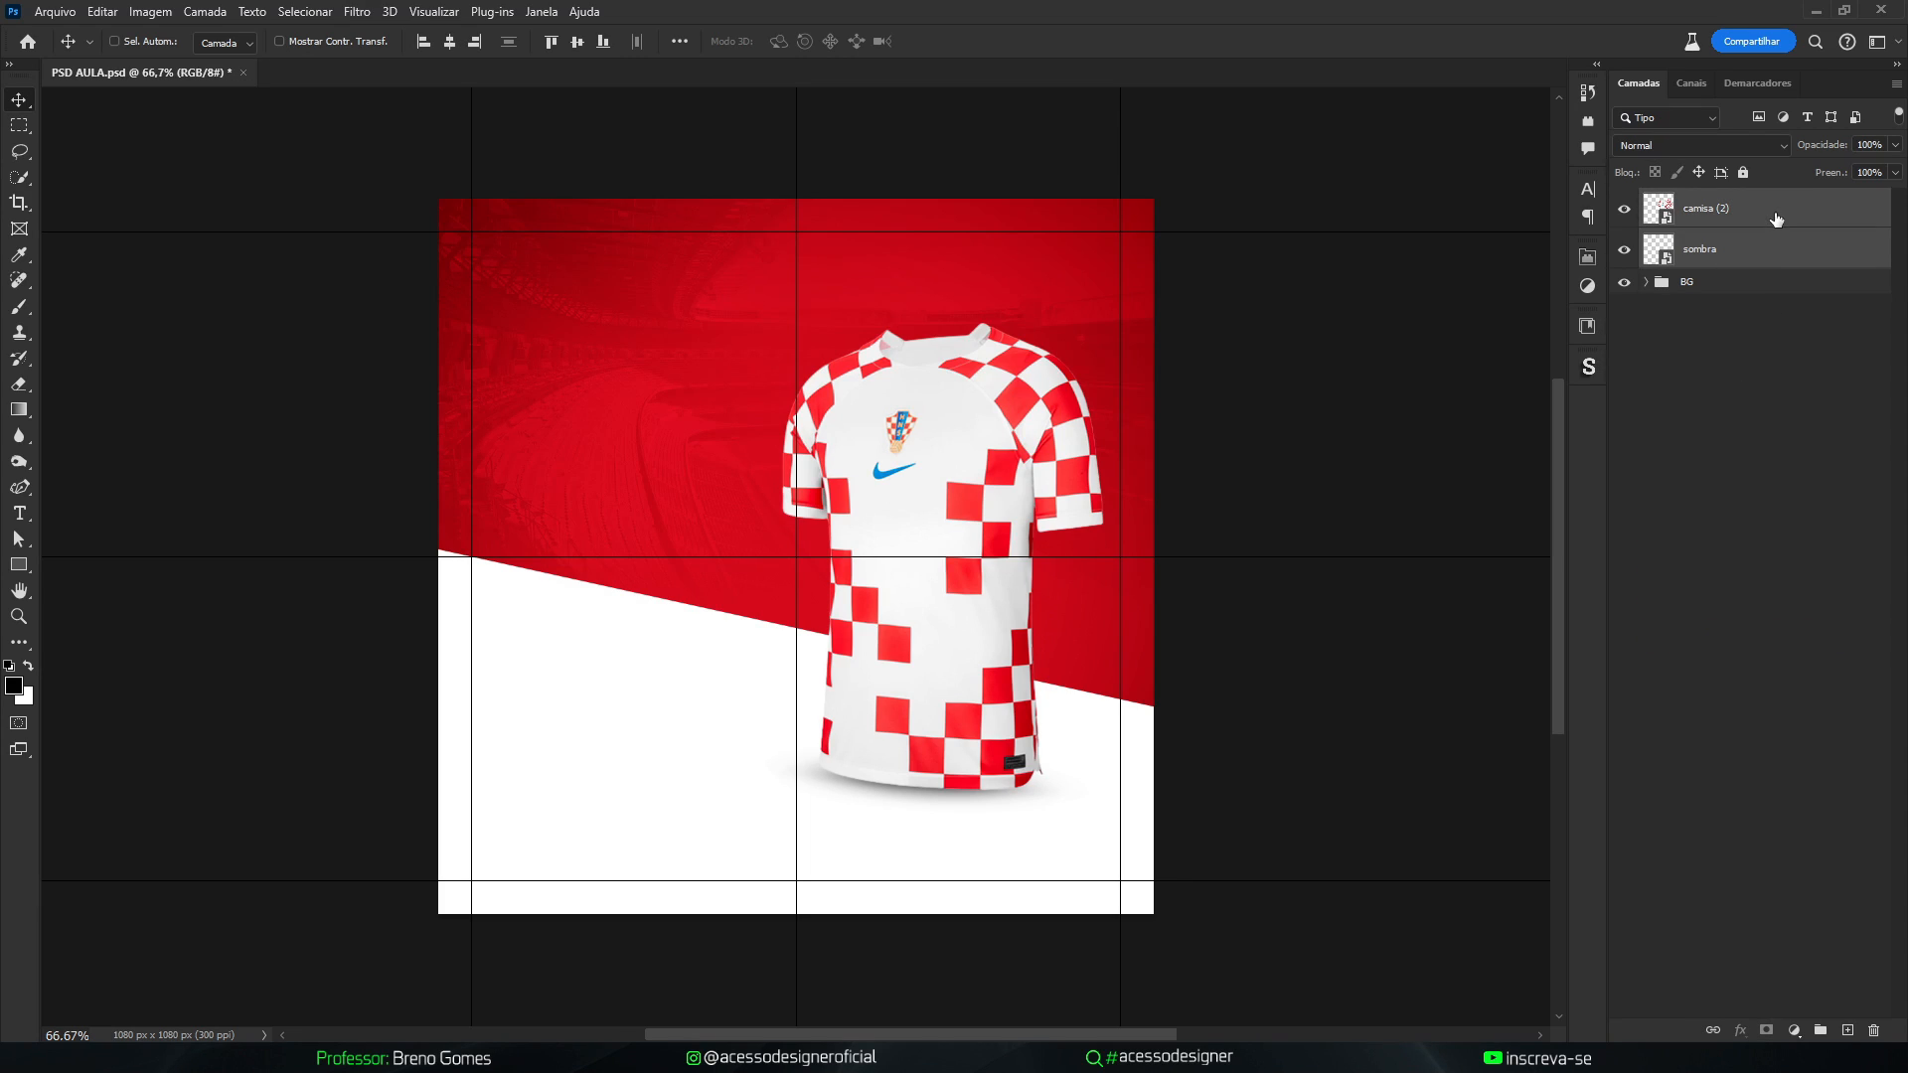
{"action": "key", "text": "ctrl+g"}
{"action": "double_click", "coordinate": [1696, 198]}
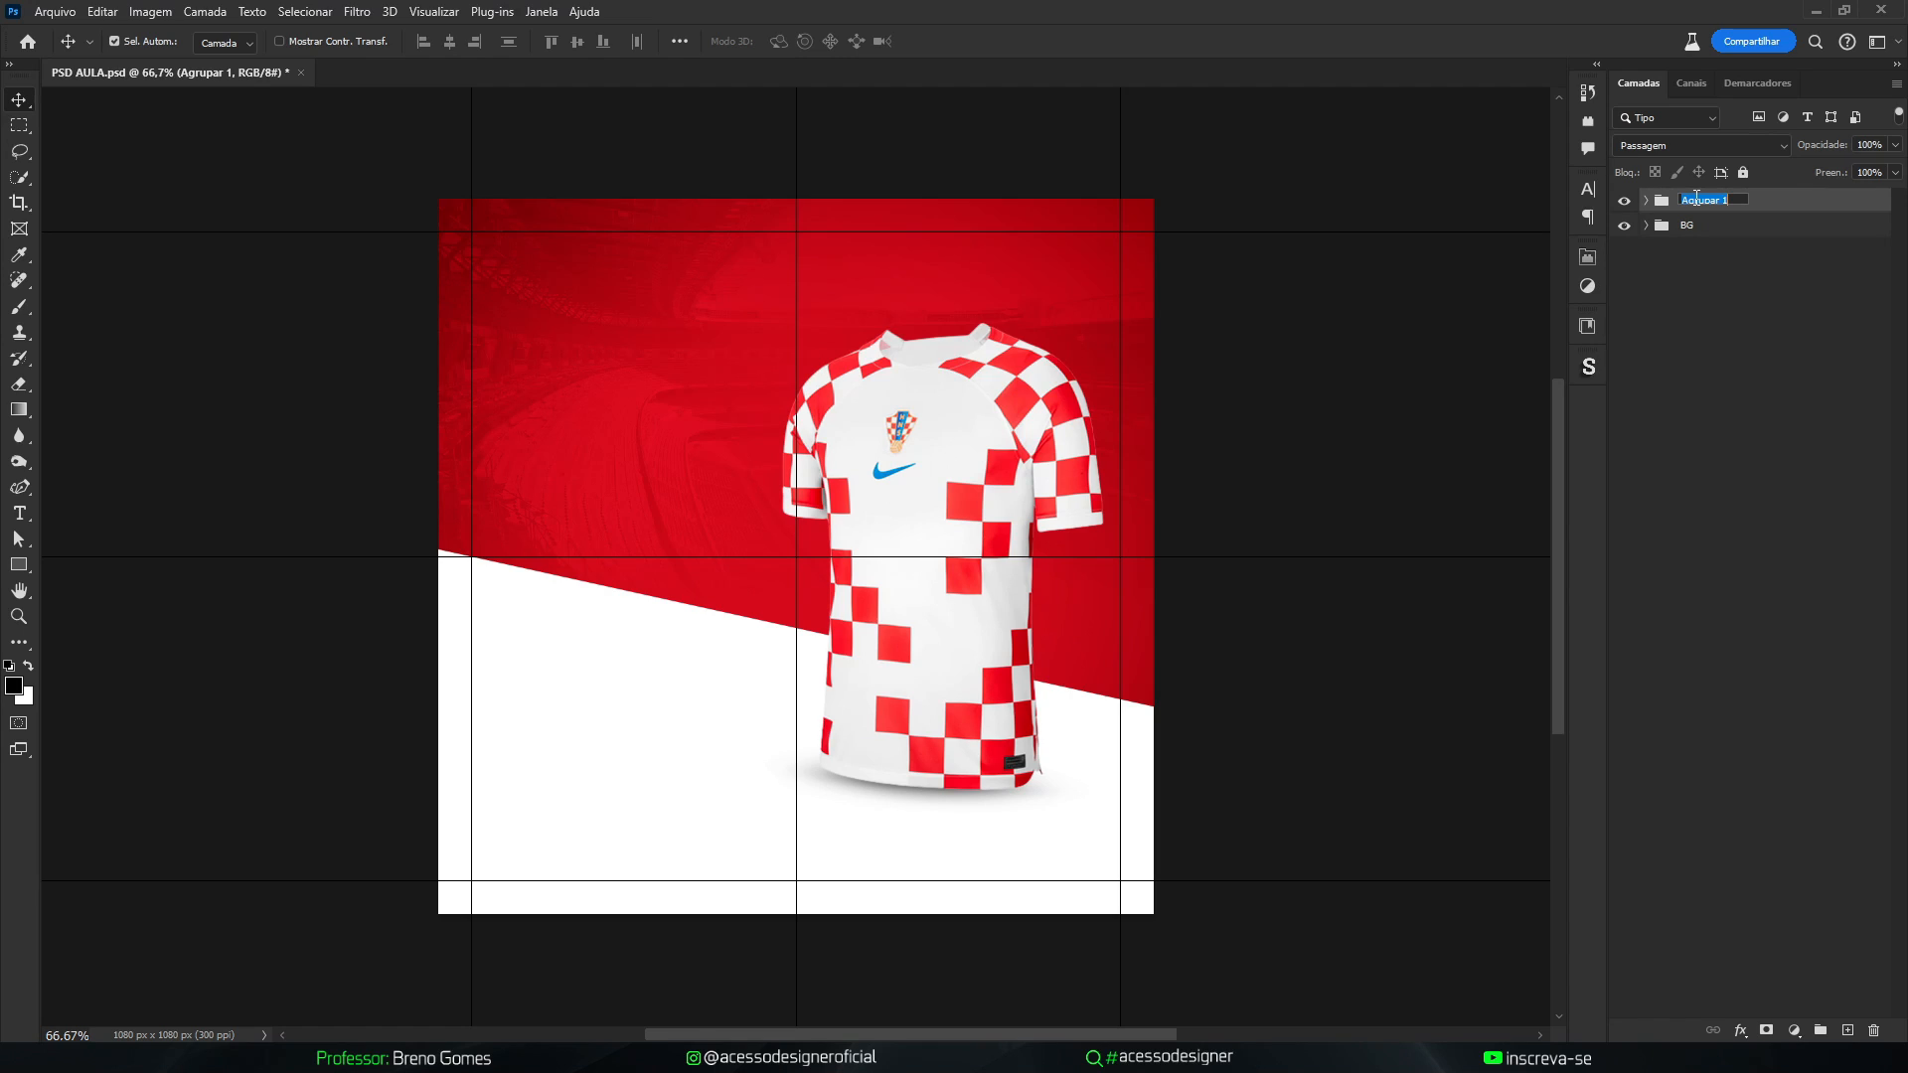
{"action": "type", "text": "Camisa"}
{"action": "key", "text": "Return"}
{"action": "left_click", "coordinate": [1297, 339]}
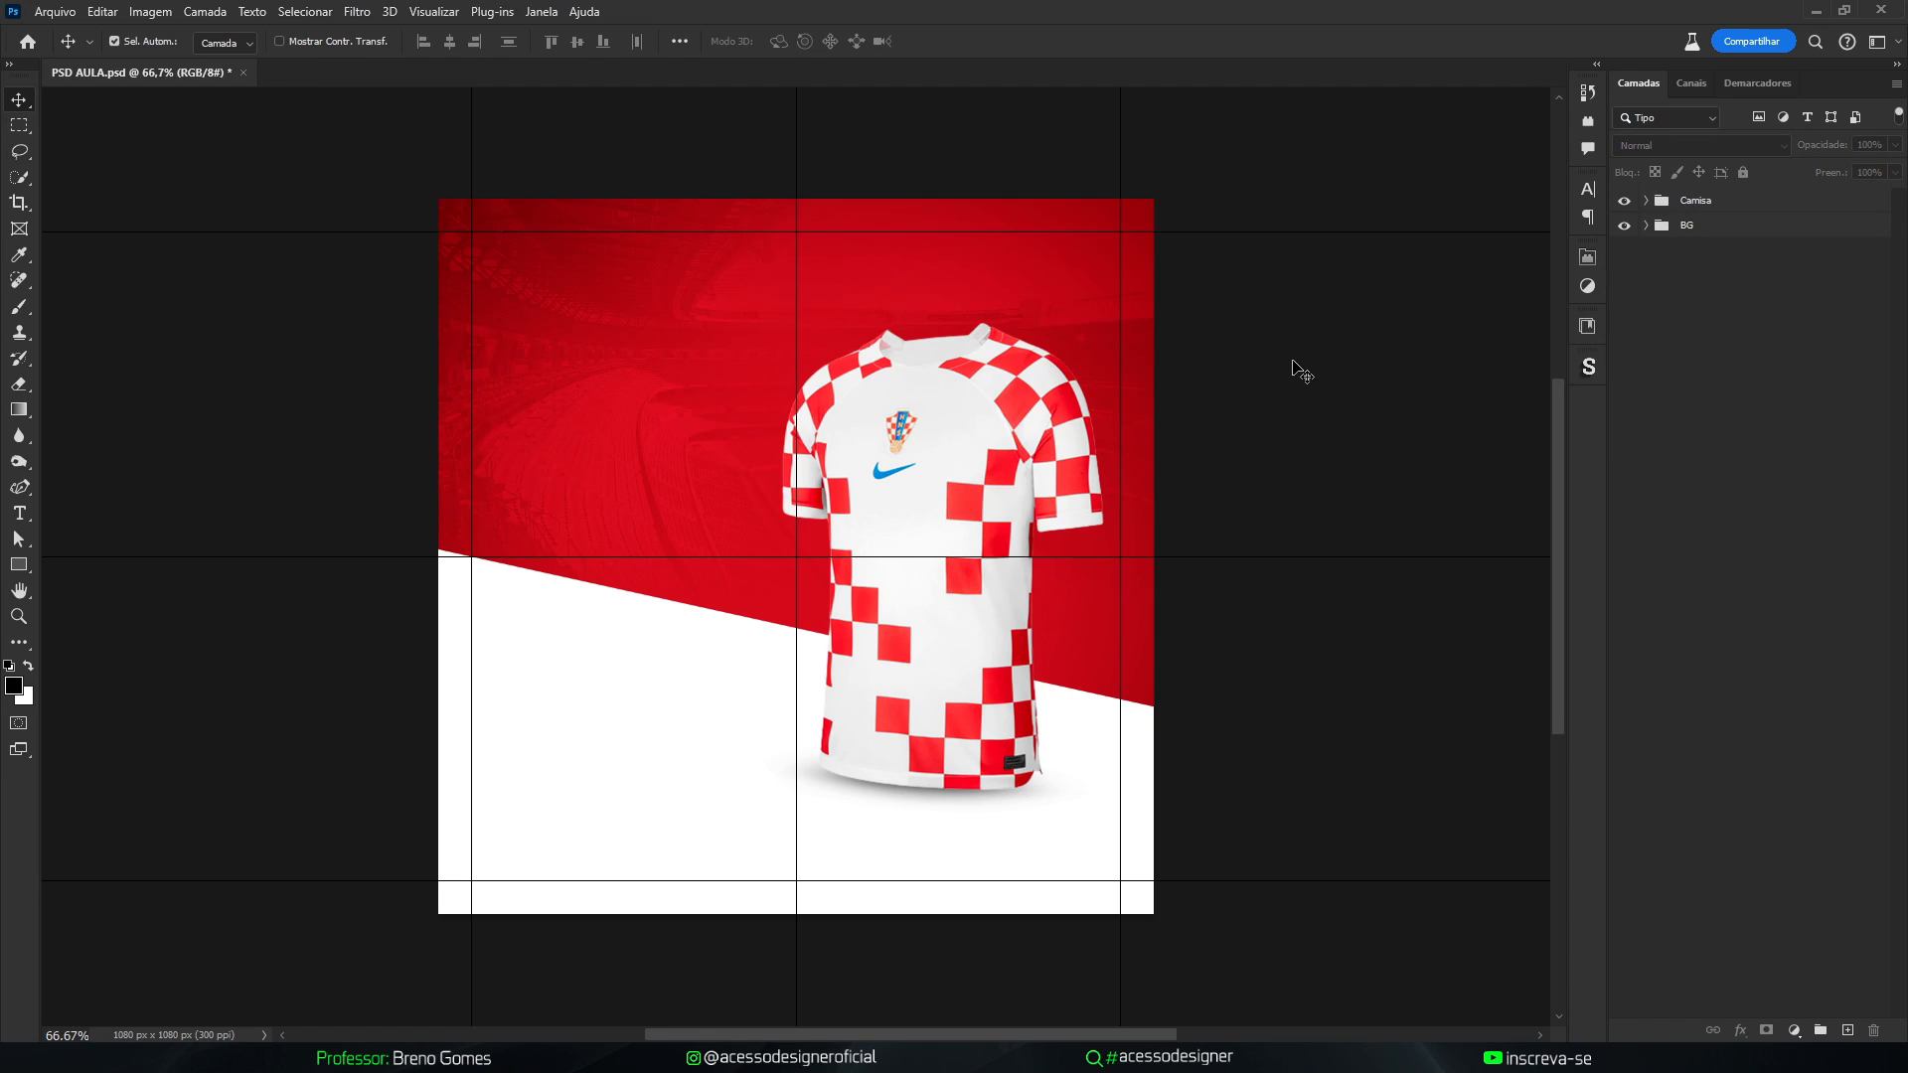
Add a Lorem Ipsum placeholder text layer in 18 pt Montserrat Black above the Camisa group, placed over the upper red area
{"action": "left_click", "coordinate": [1729, 204]}
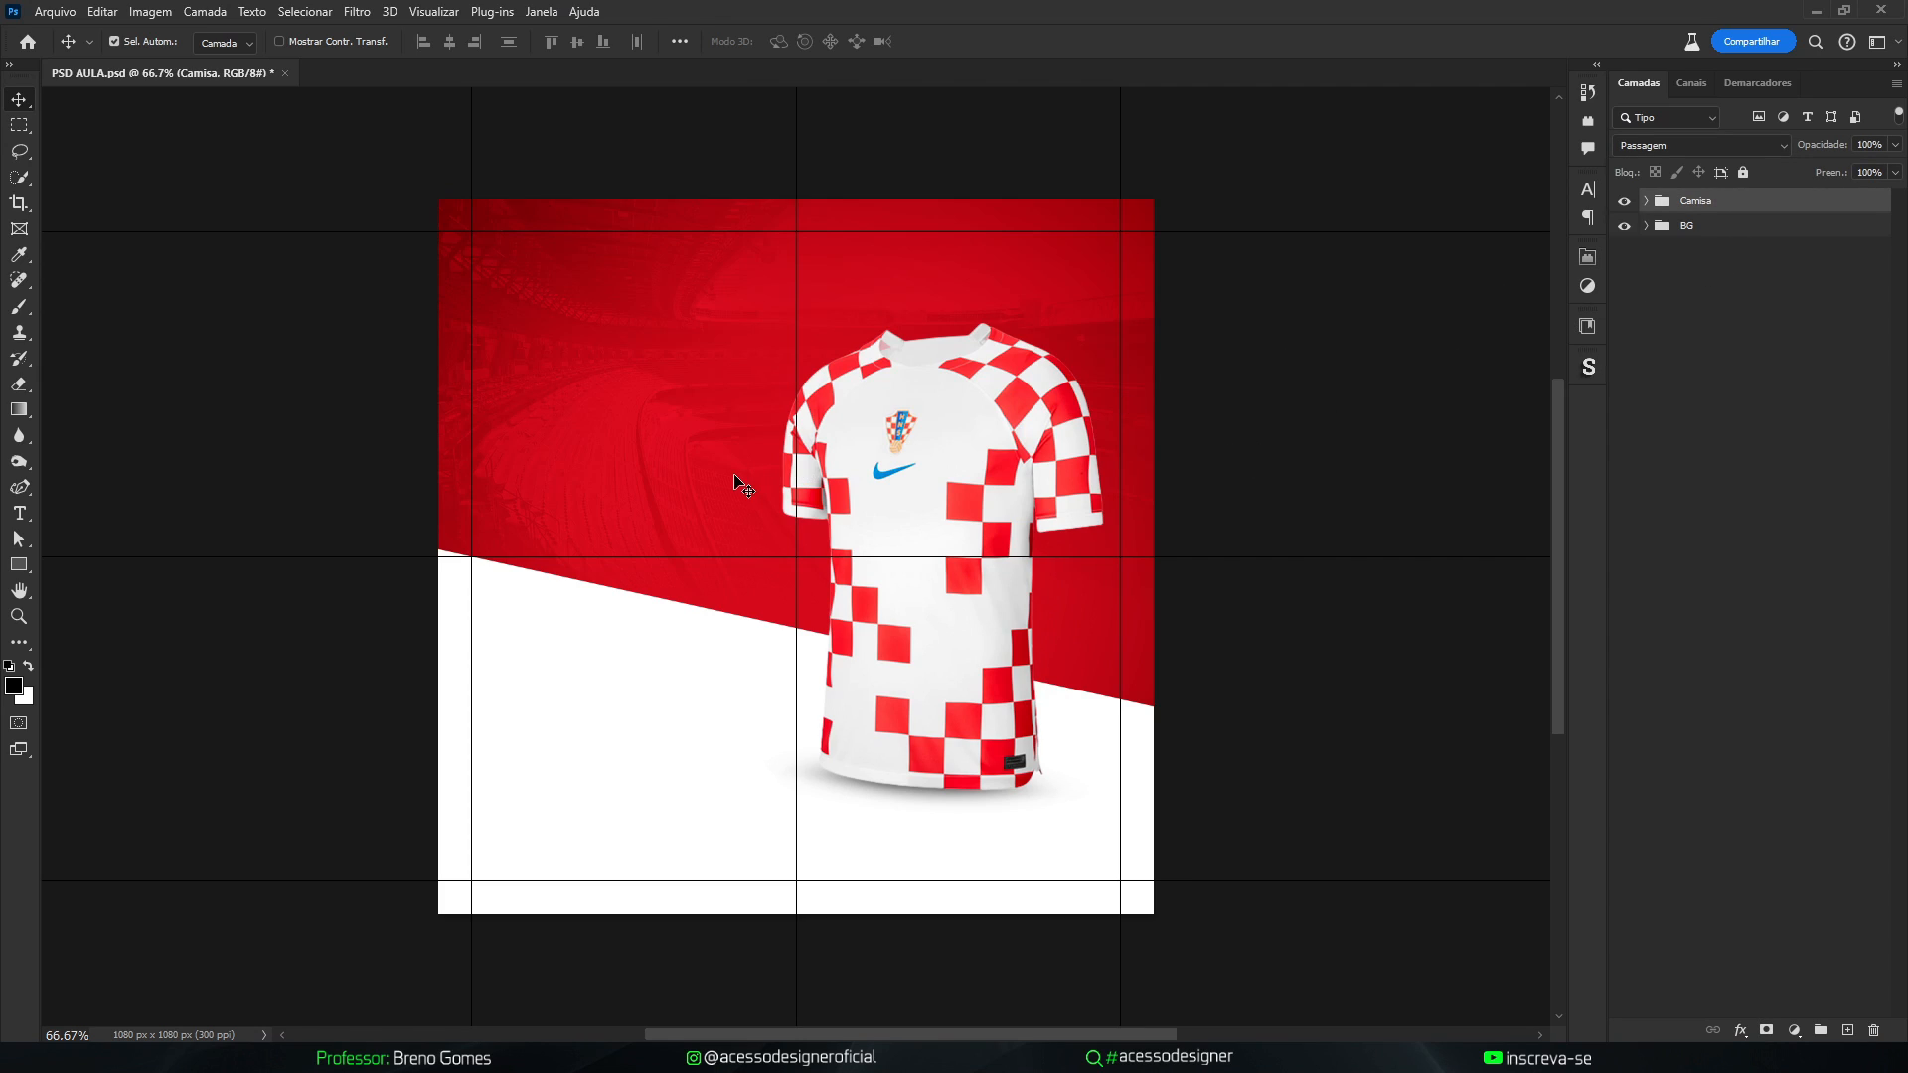
{"action": "key", "text": "t"}
{"action": "left_click", "coordinate": [576, 400]}
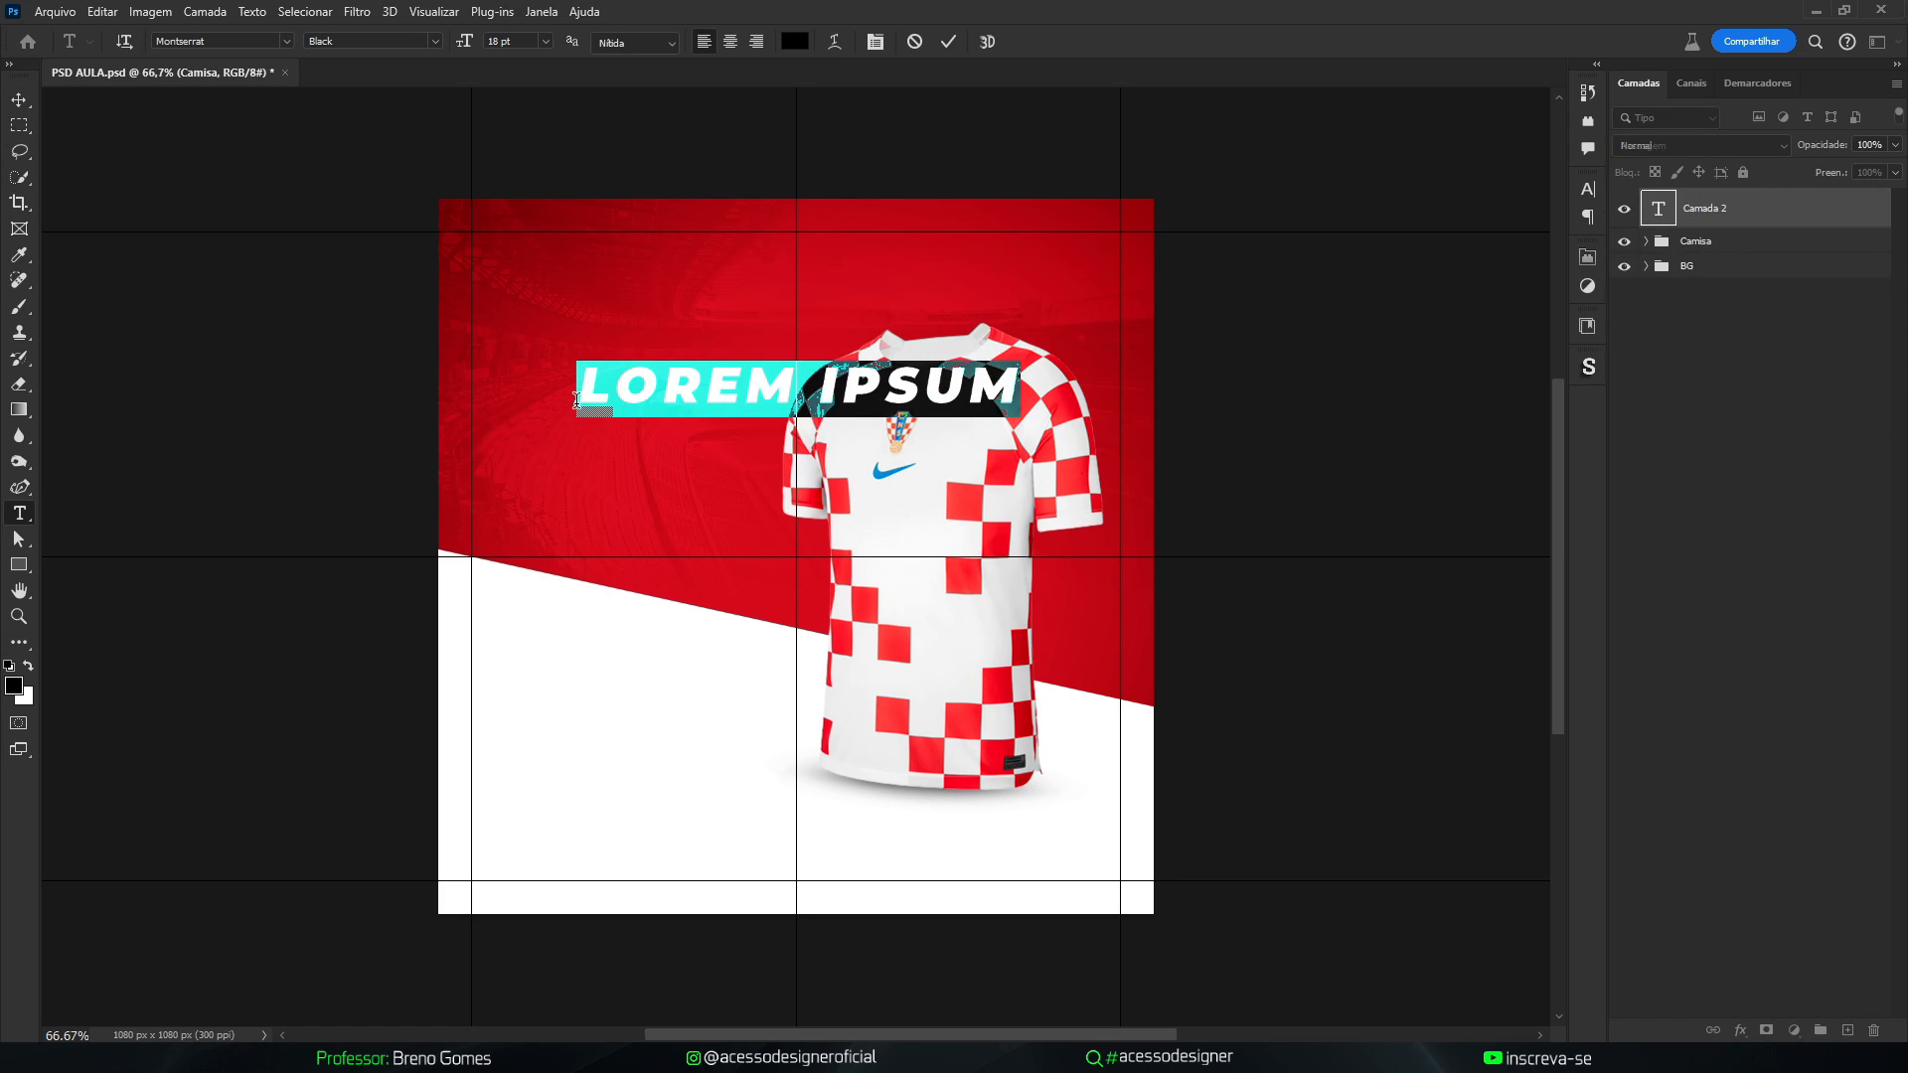
{"action": "key", "text": "Escape"}
{"action": "key", "text": "v"}
{"action": "left_click_drag", "start_coordinate": [660, 376], "coordinate": [615, 360]}
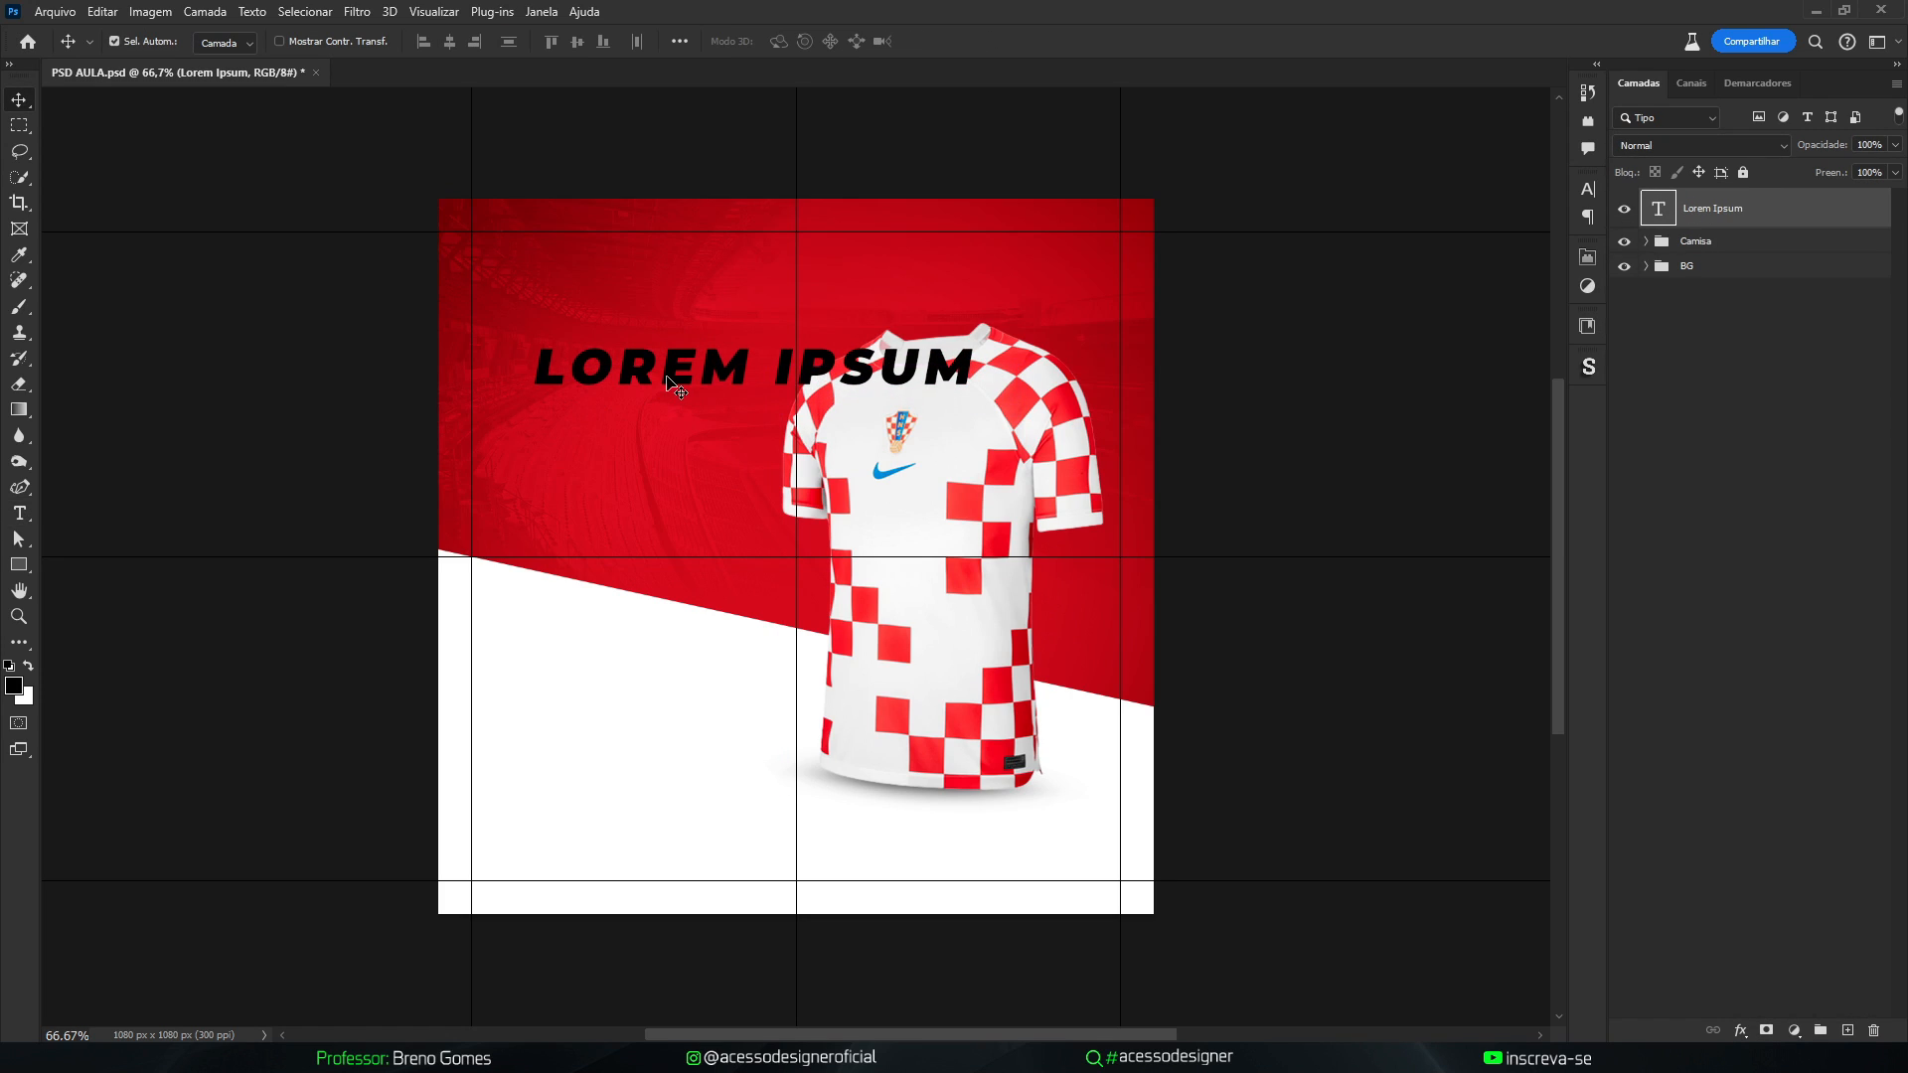
Turn off all caps and faux italic for the Lorem Ipsum text, set its tracking to 0, and move it slightly up and left
{"action": "left_click", "coordinate": [1588, 189]}
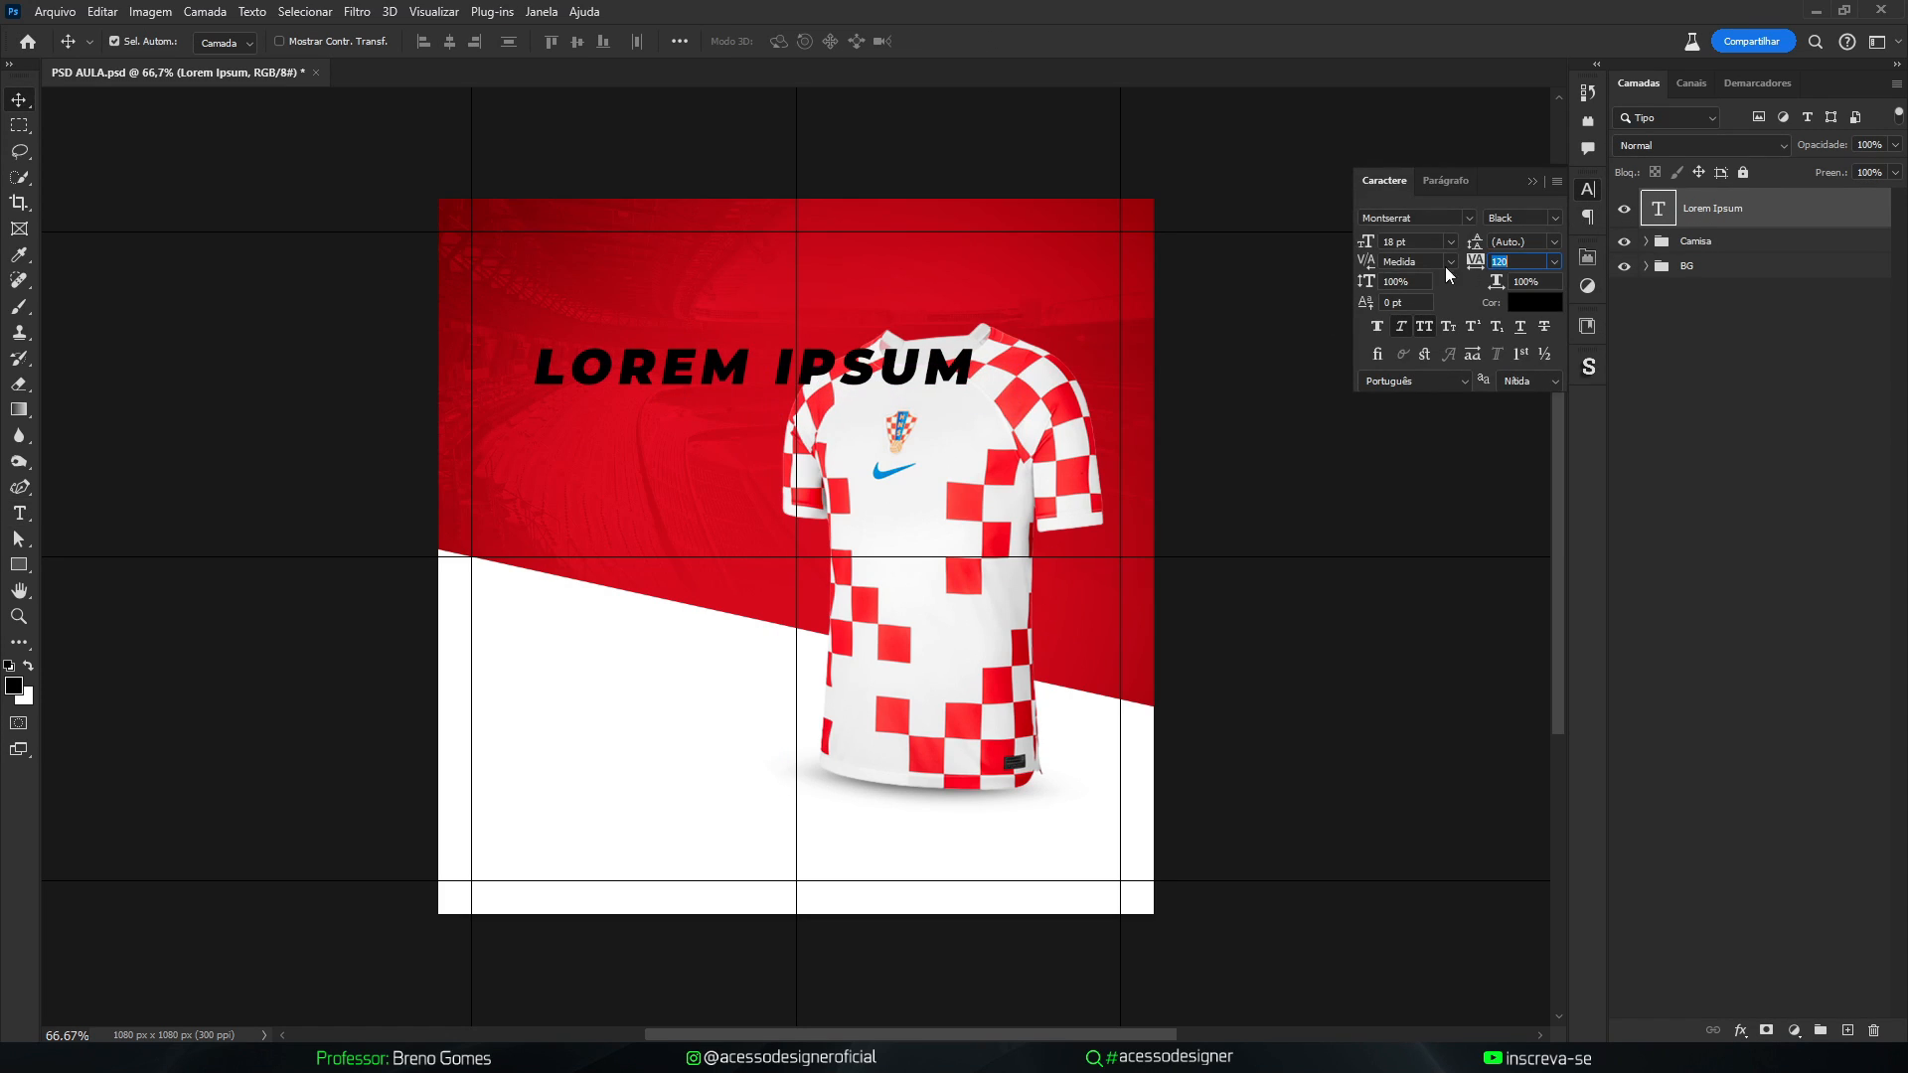
{"action": "left_click", "coordinate": [1423, 327]}
{"action": "left_click", "coordinate": [1401, 328]}
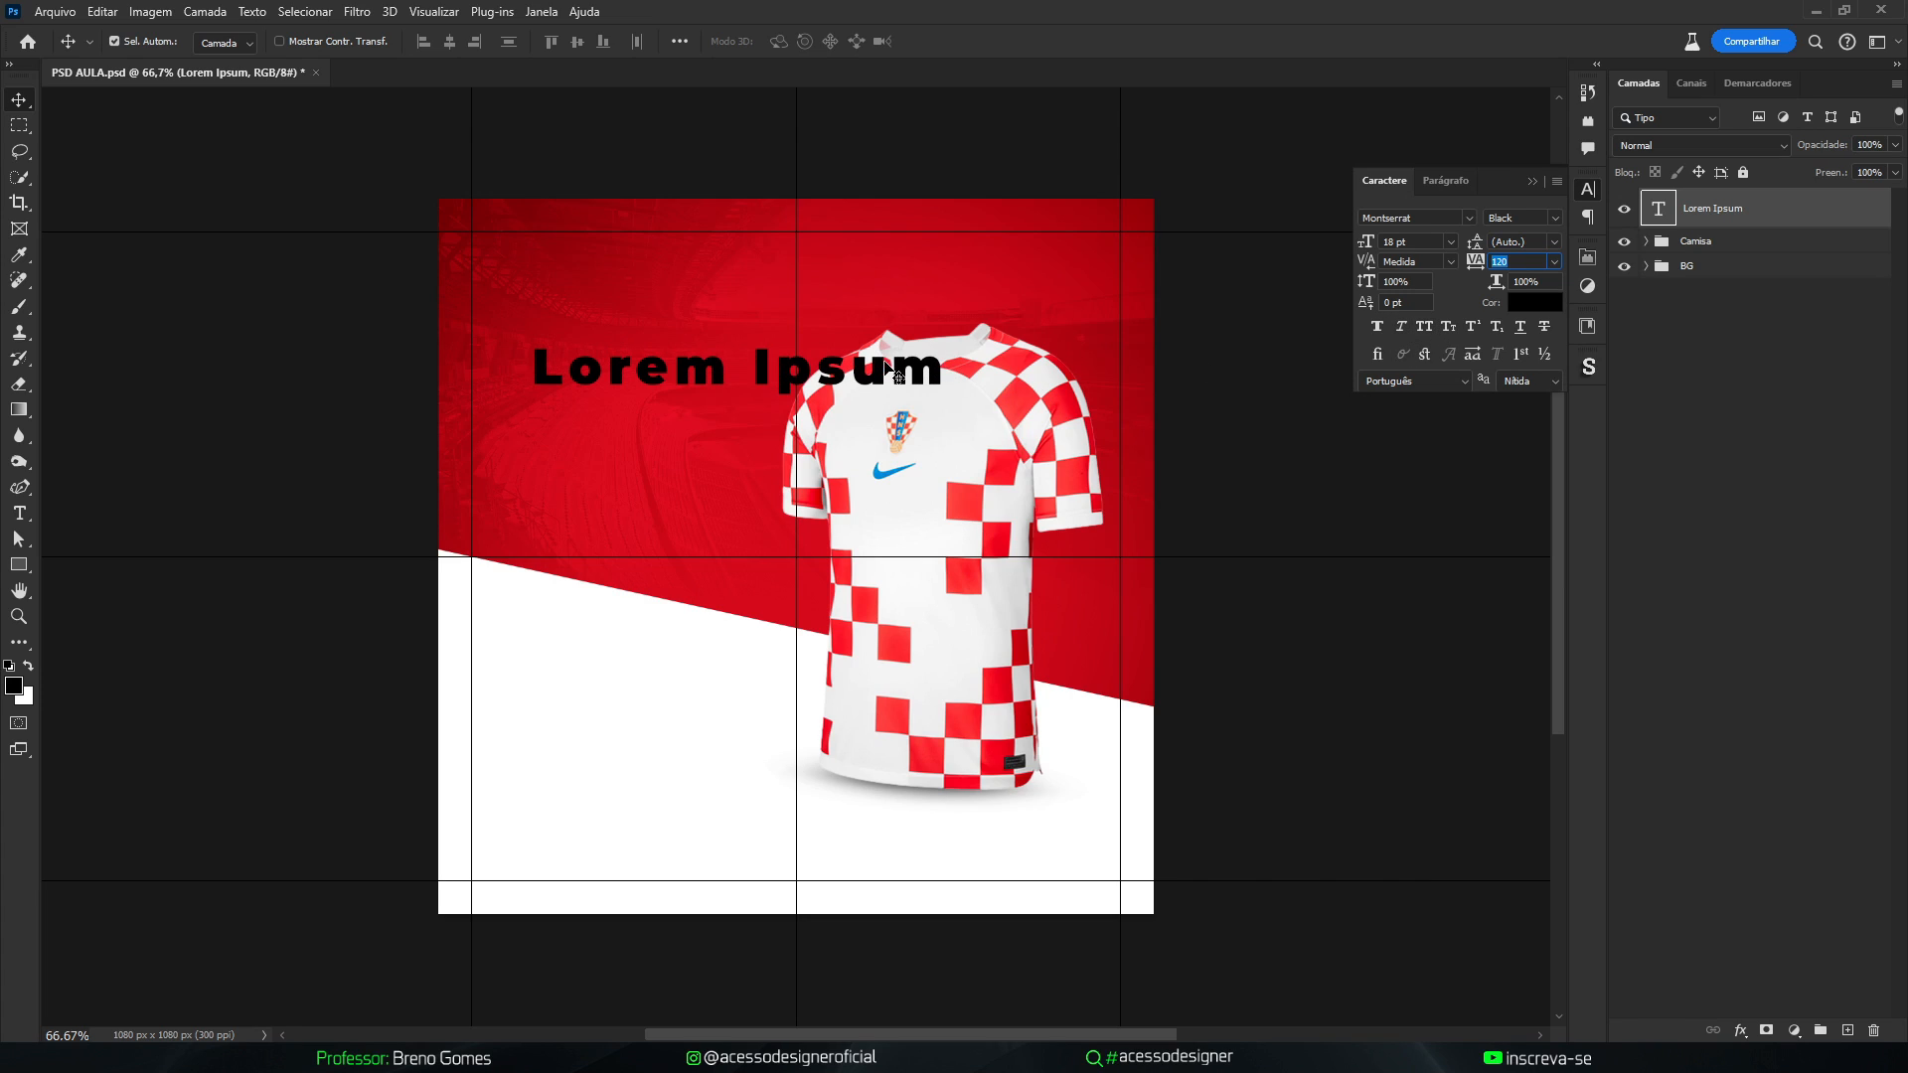
{"action": "left_click_drag", "start_coordinate": [887, 370], "coordinate": [923, 344]}
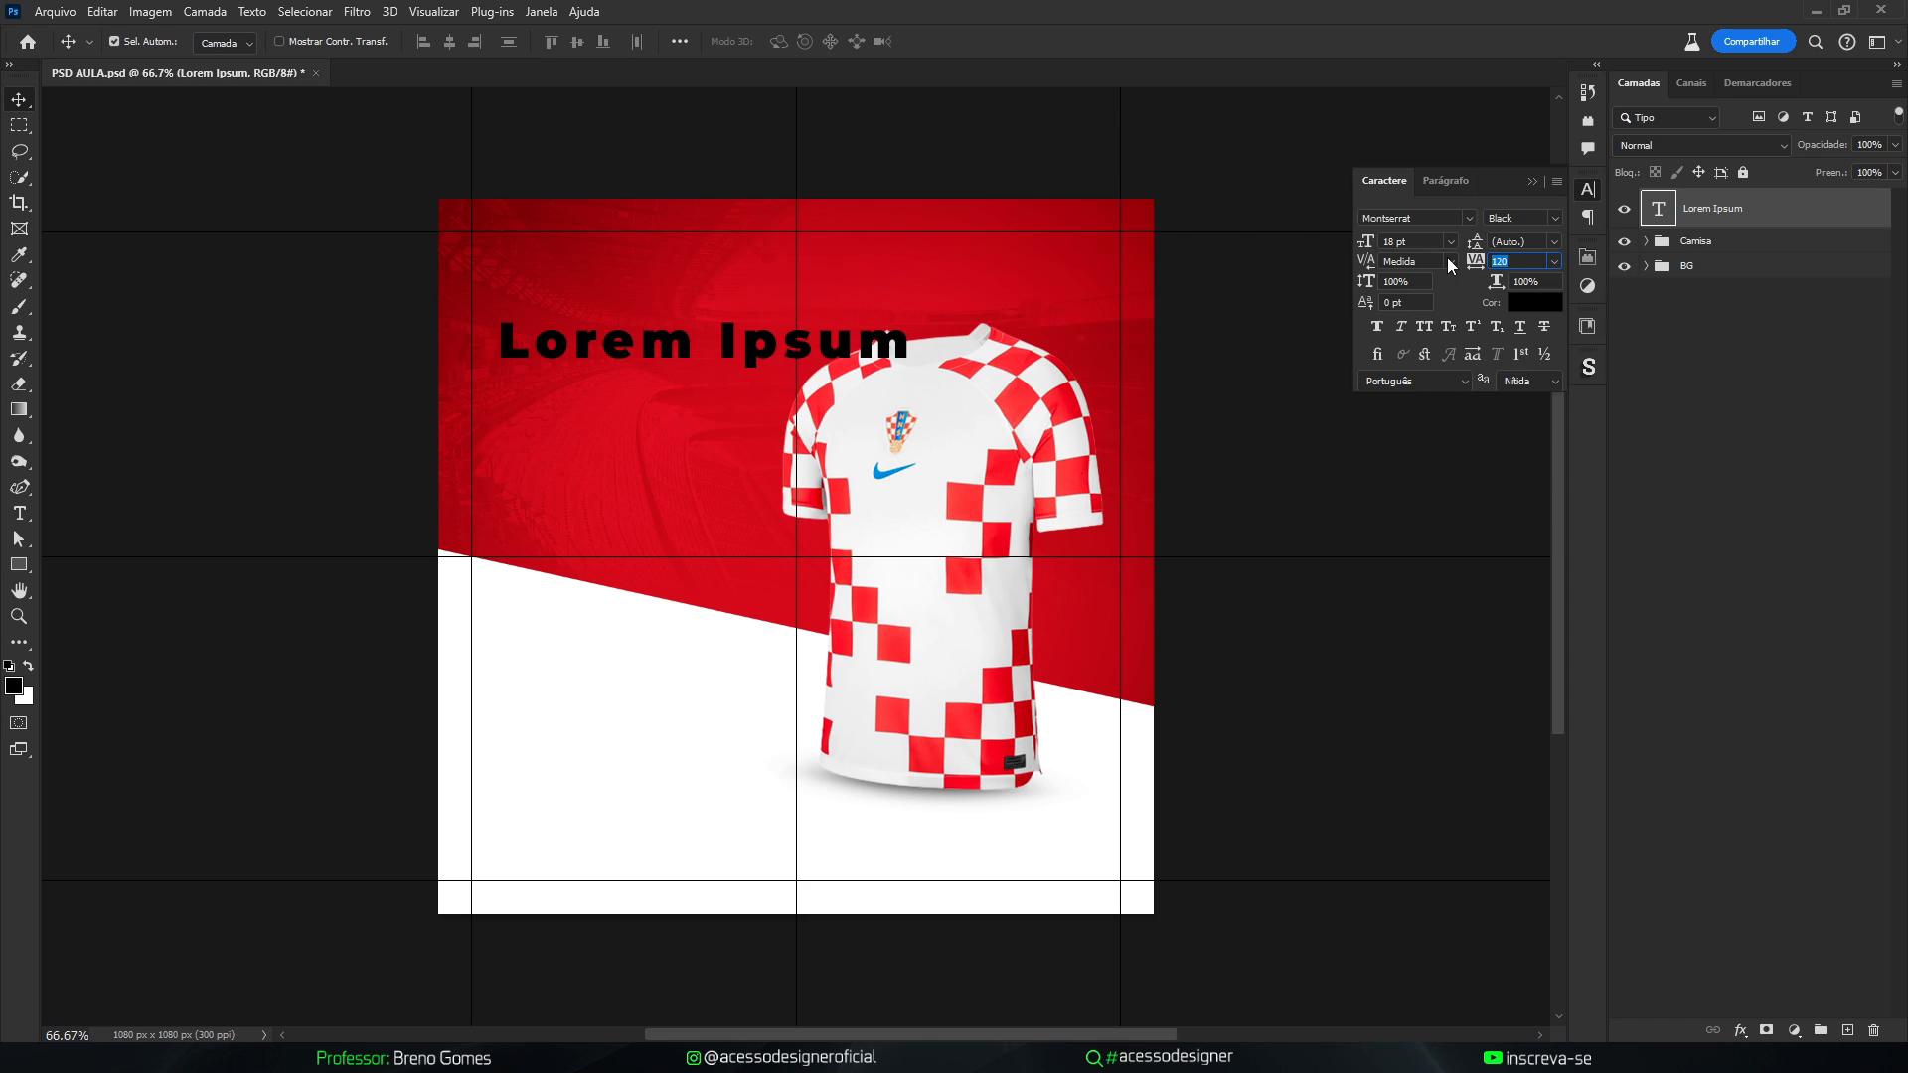
{"action": "key", "text": "Return"}
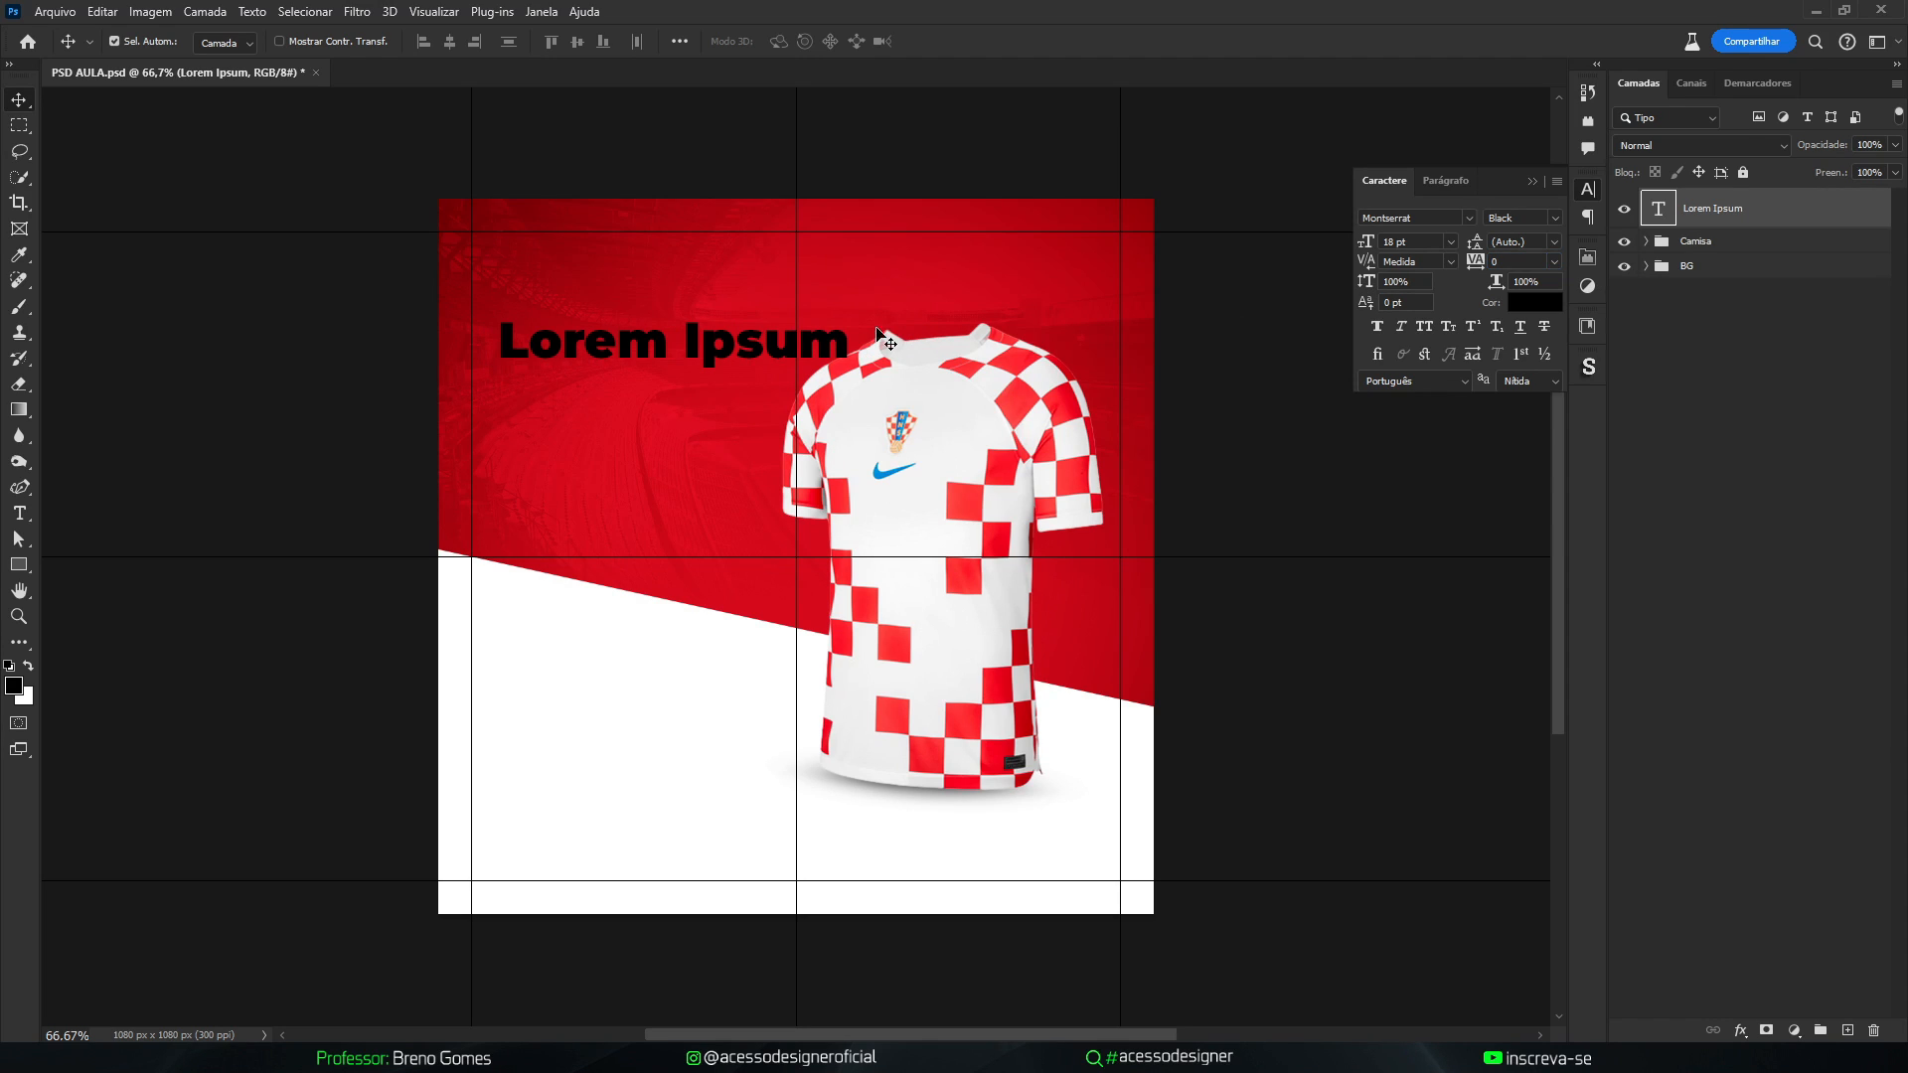
Change the Lorem Ipsum text's colour to white
{"action": "left_click", "coordinate": [1524, 302]}
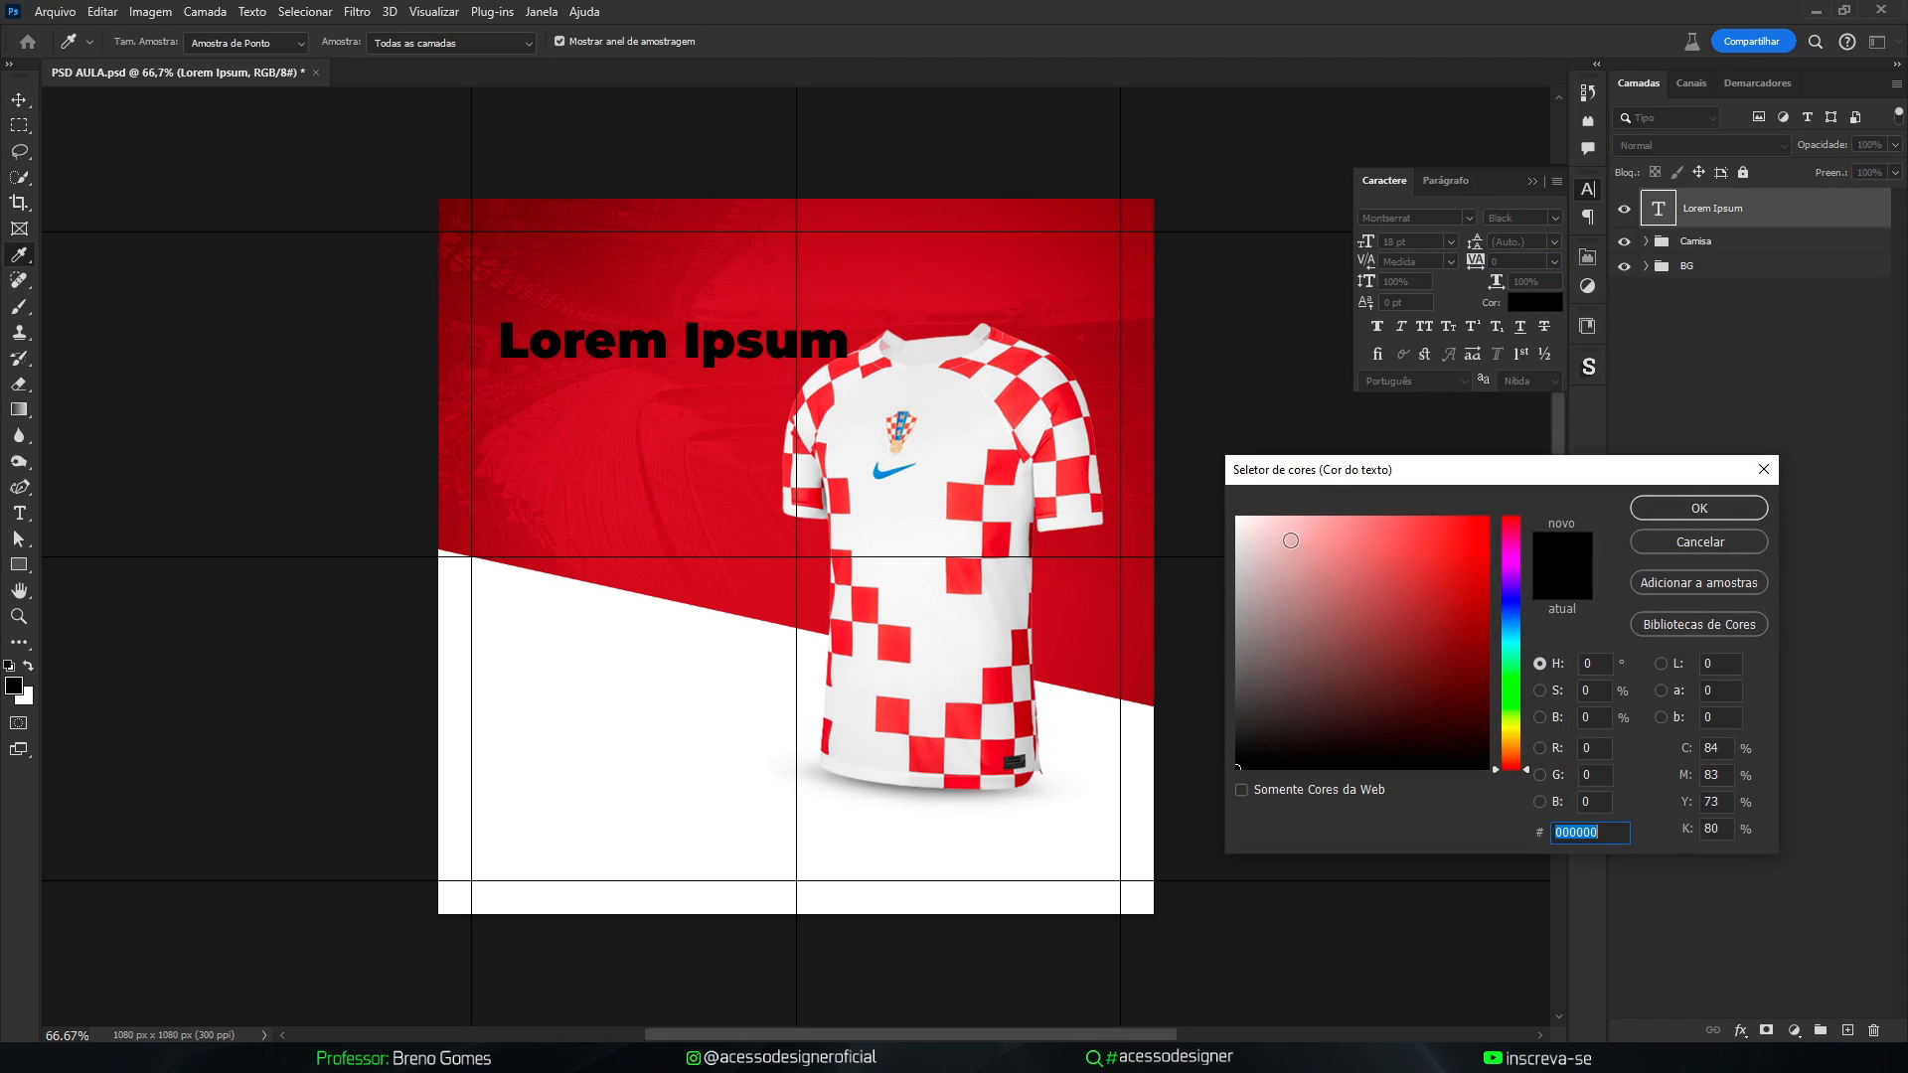
{"action": "left_click", "coordinate": [1254, 537]}
{"action": "left_click", "coordinate": [1704, 505]}
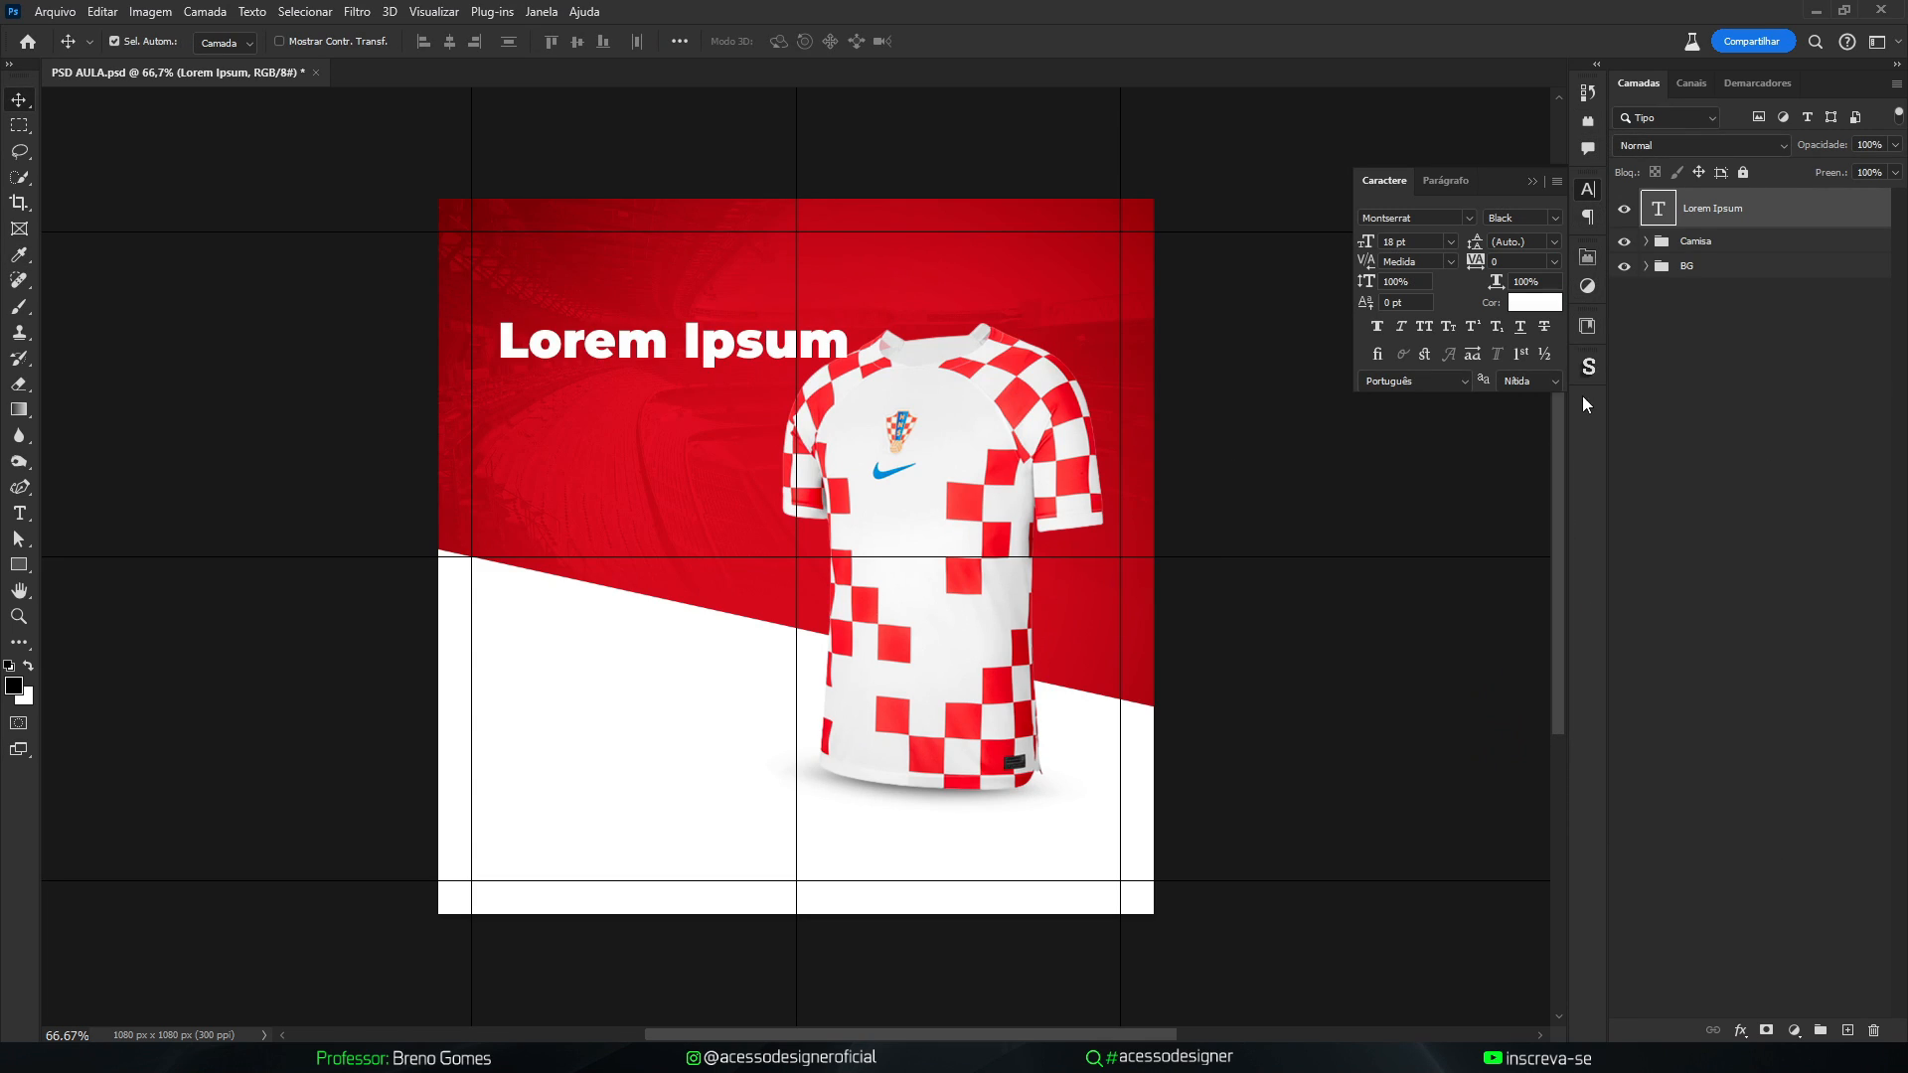
{"action": "left_click", "coordinate": [542, 11]}
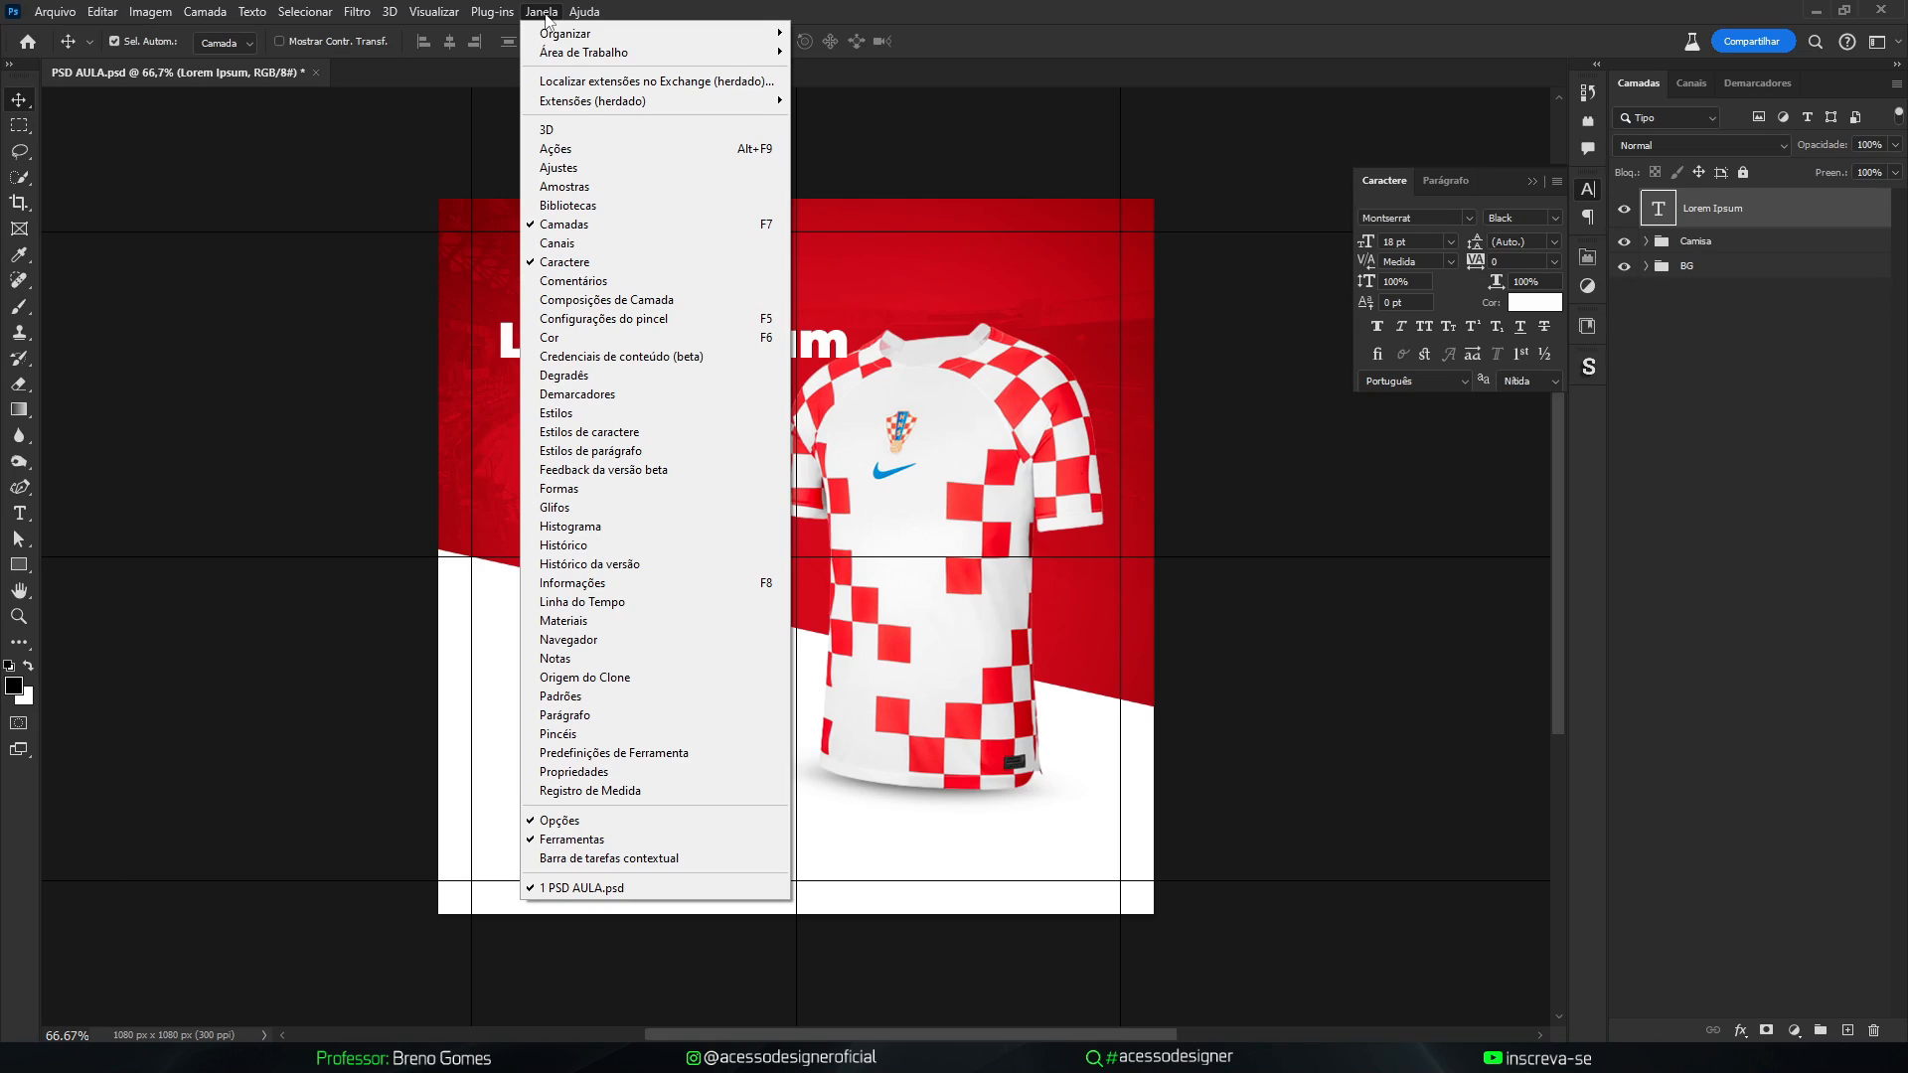
{"action": "left_click", "coordinate": [544, 13]}
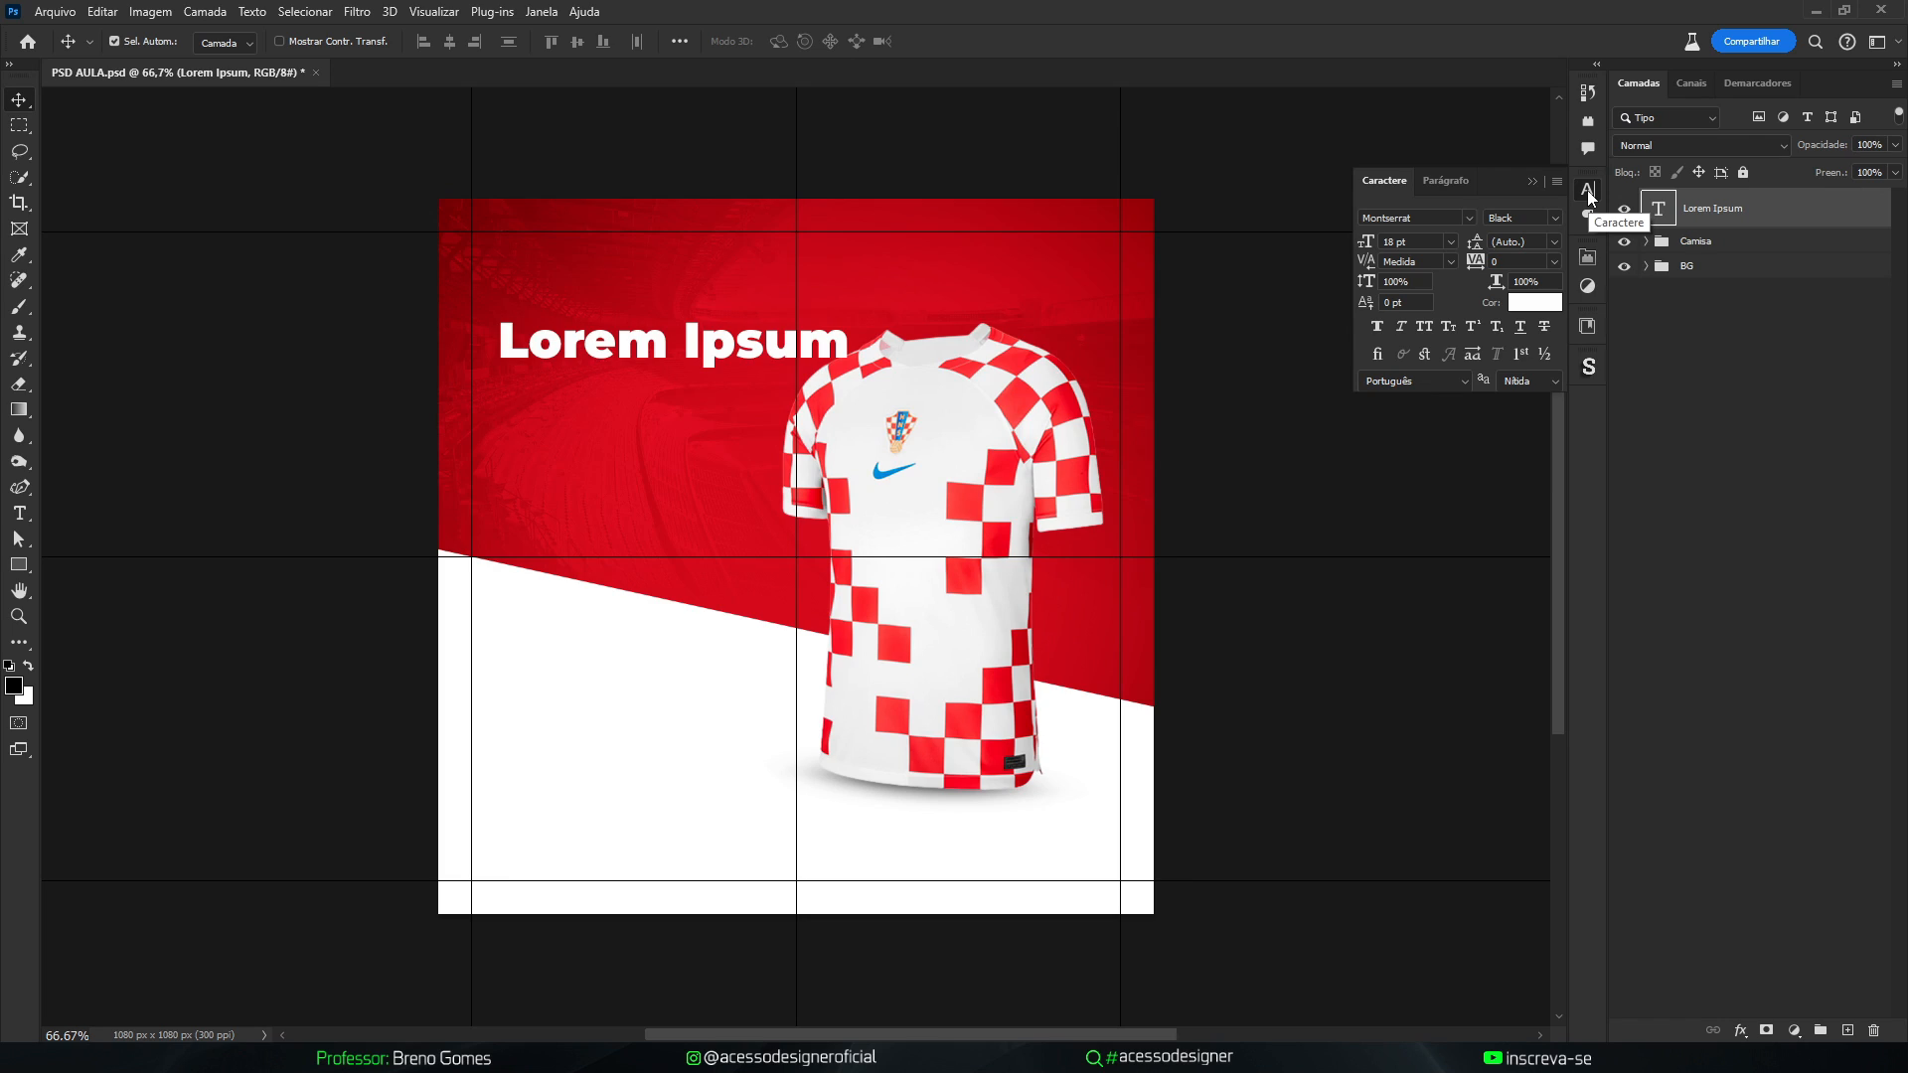
{"action": "left_click", "coordinate": [1441, 183]}
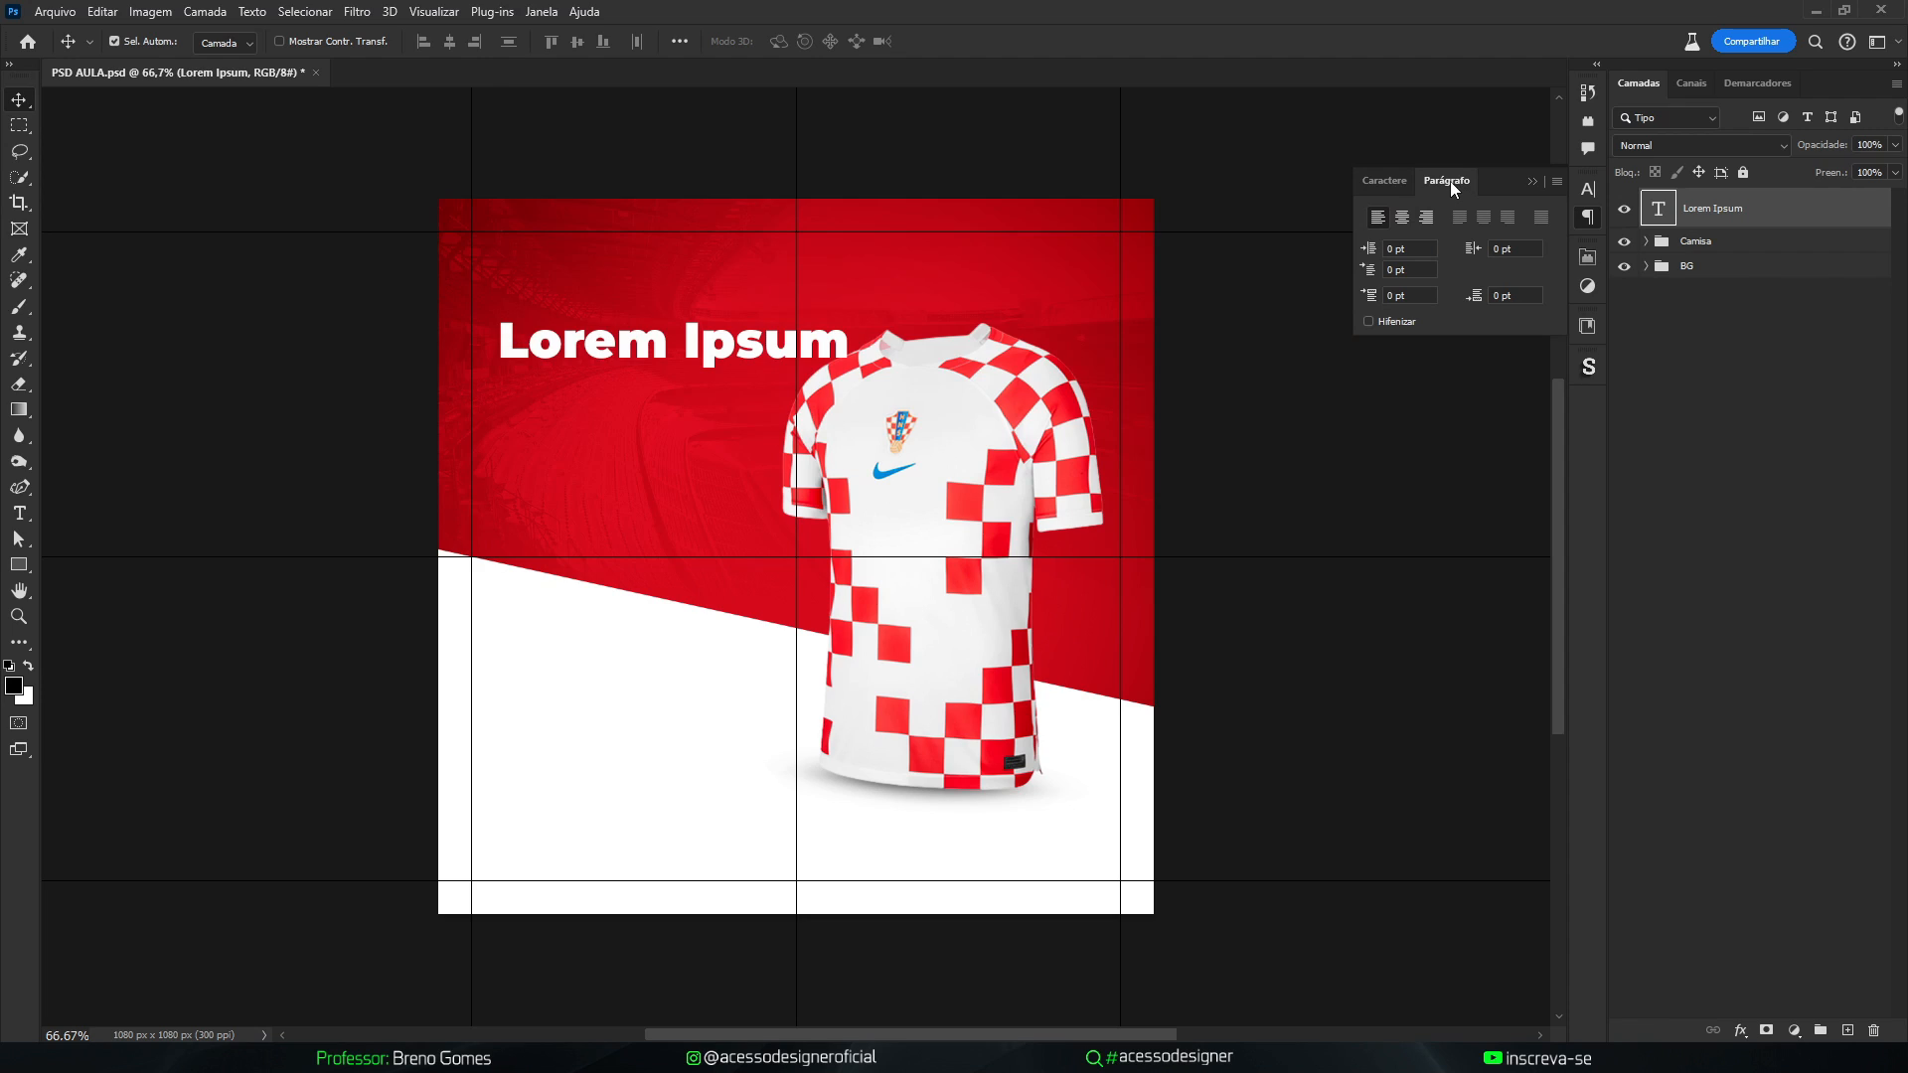
{"action": "left_click", "coordinate": [1408, 184]}
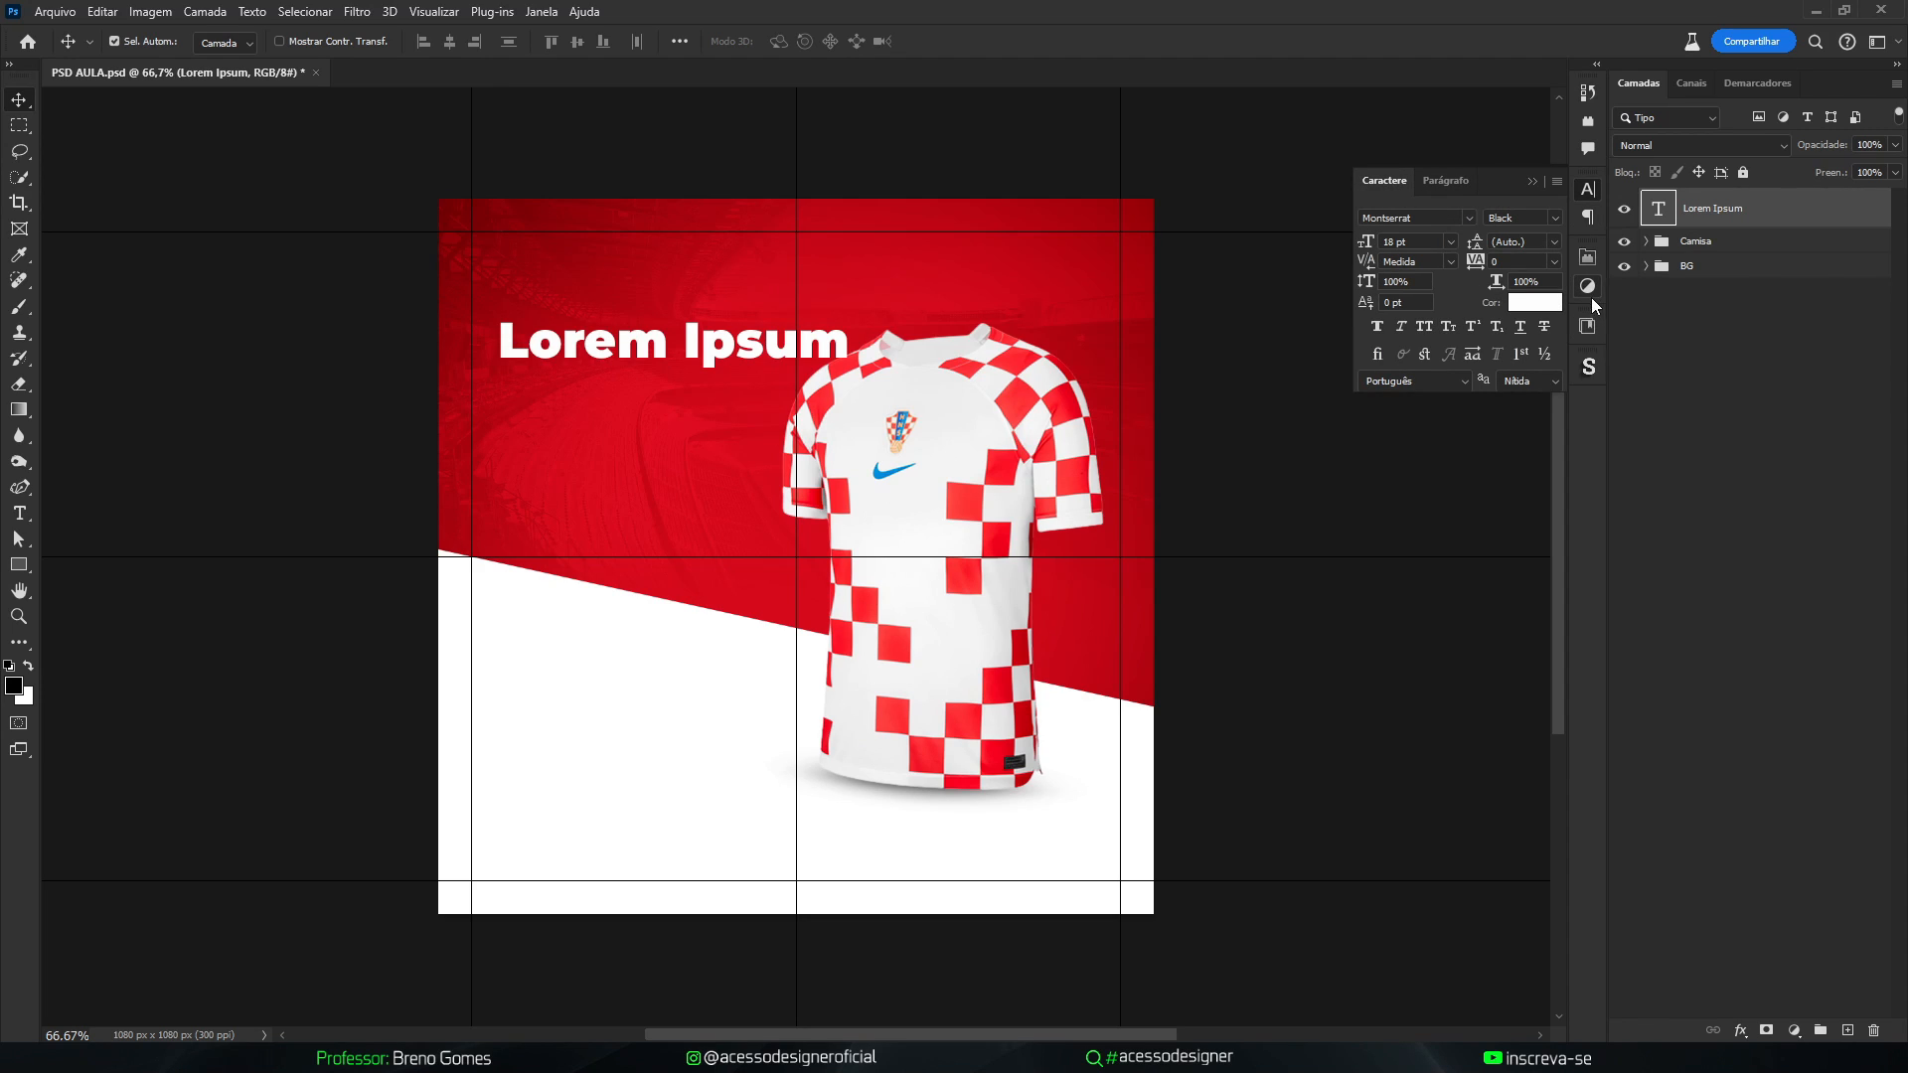
{"action": "left_click", "coordinate": [1533, 181]}
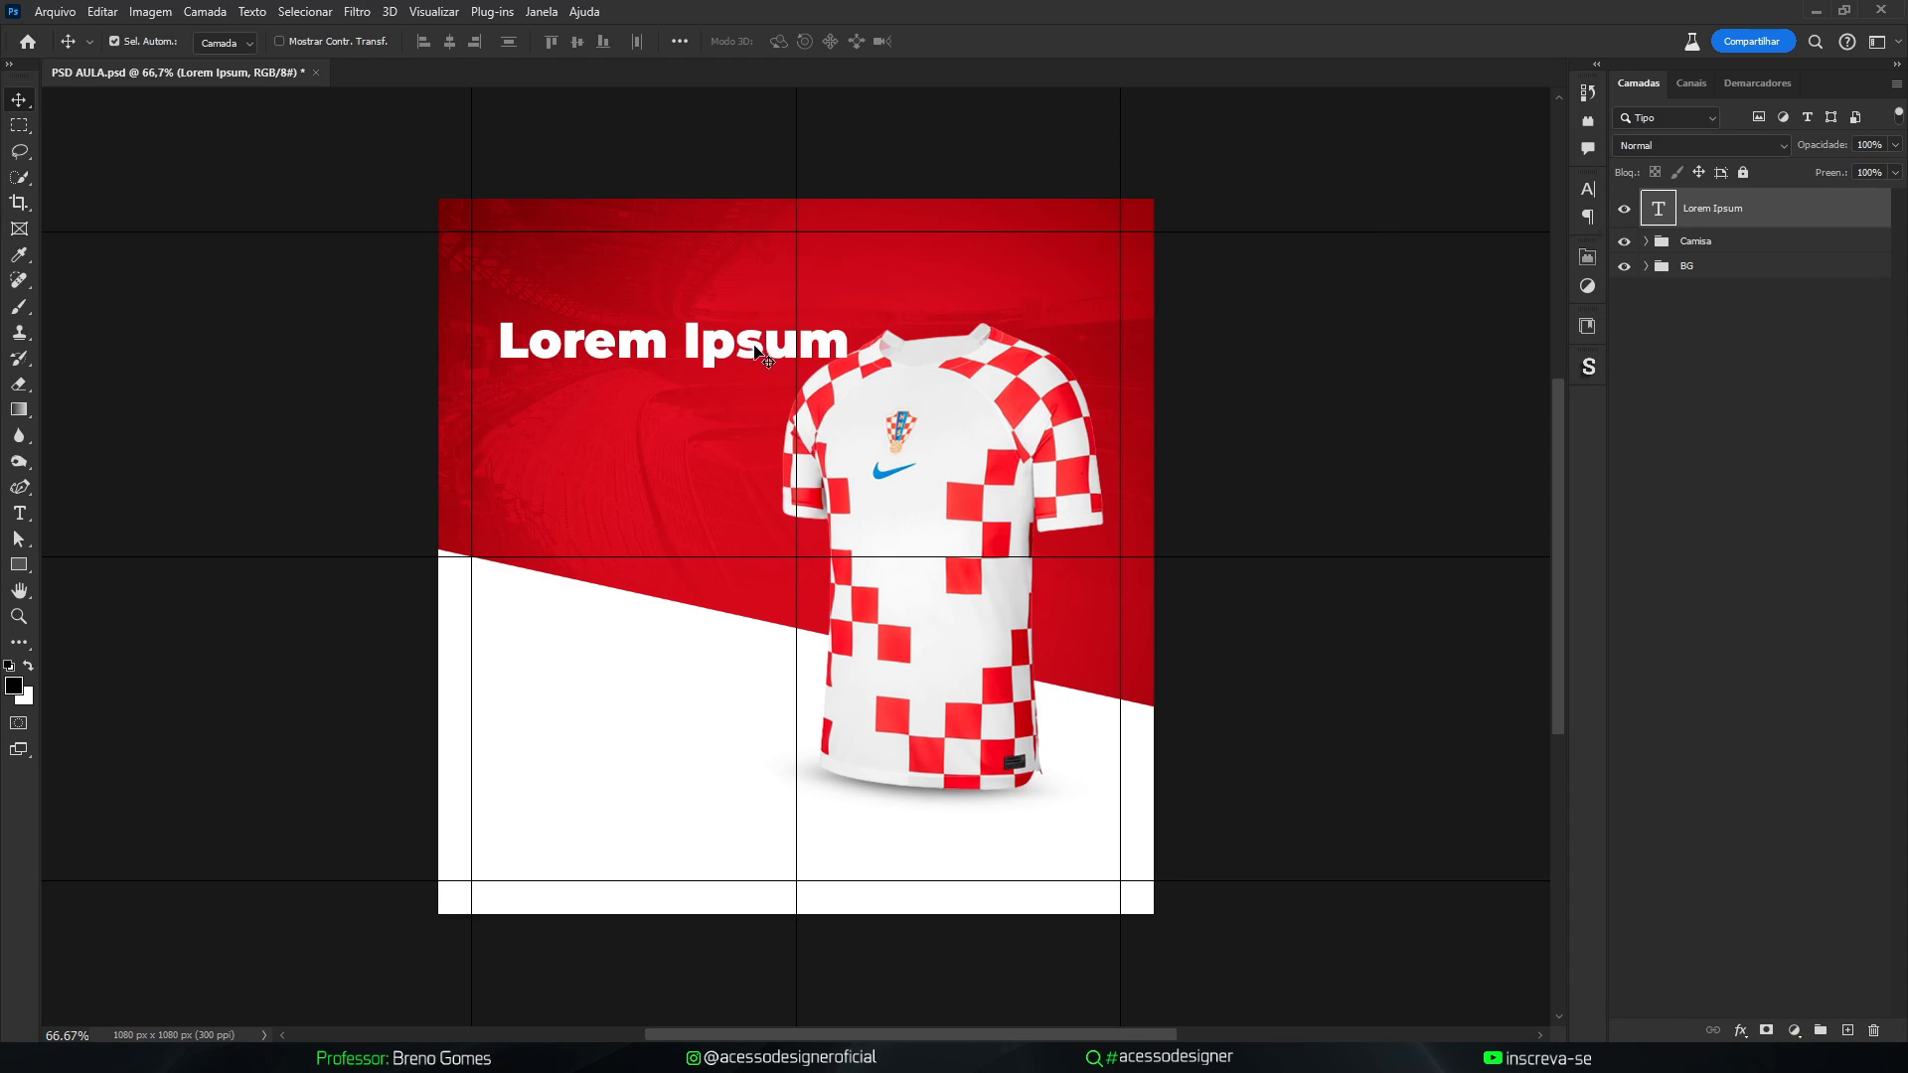
Move the Lorem Ipsum text slightly up and left and replace its wording with 70
{"action": "left_click_drag", "start_coordinate": [756, 350], "coordinate": [747, 340]}
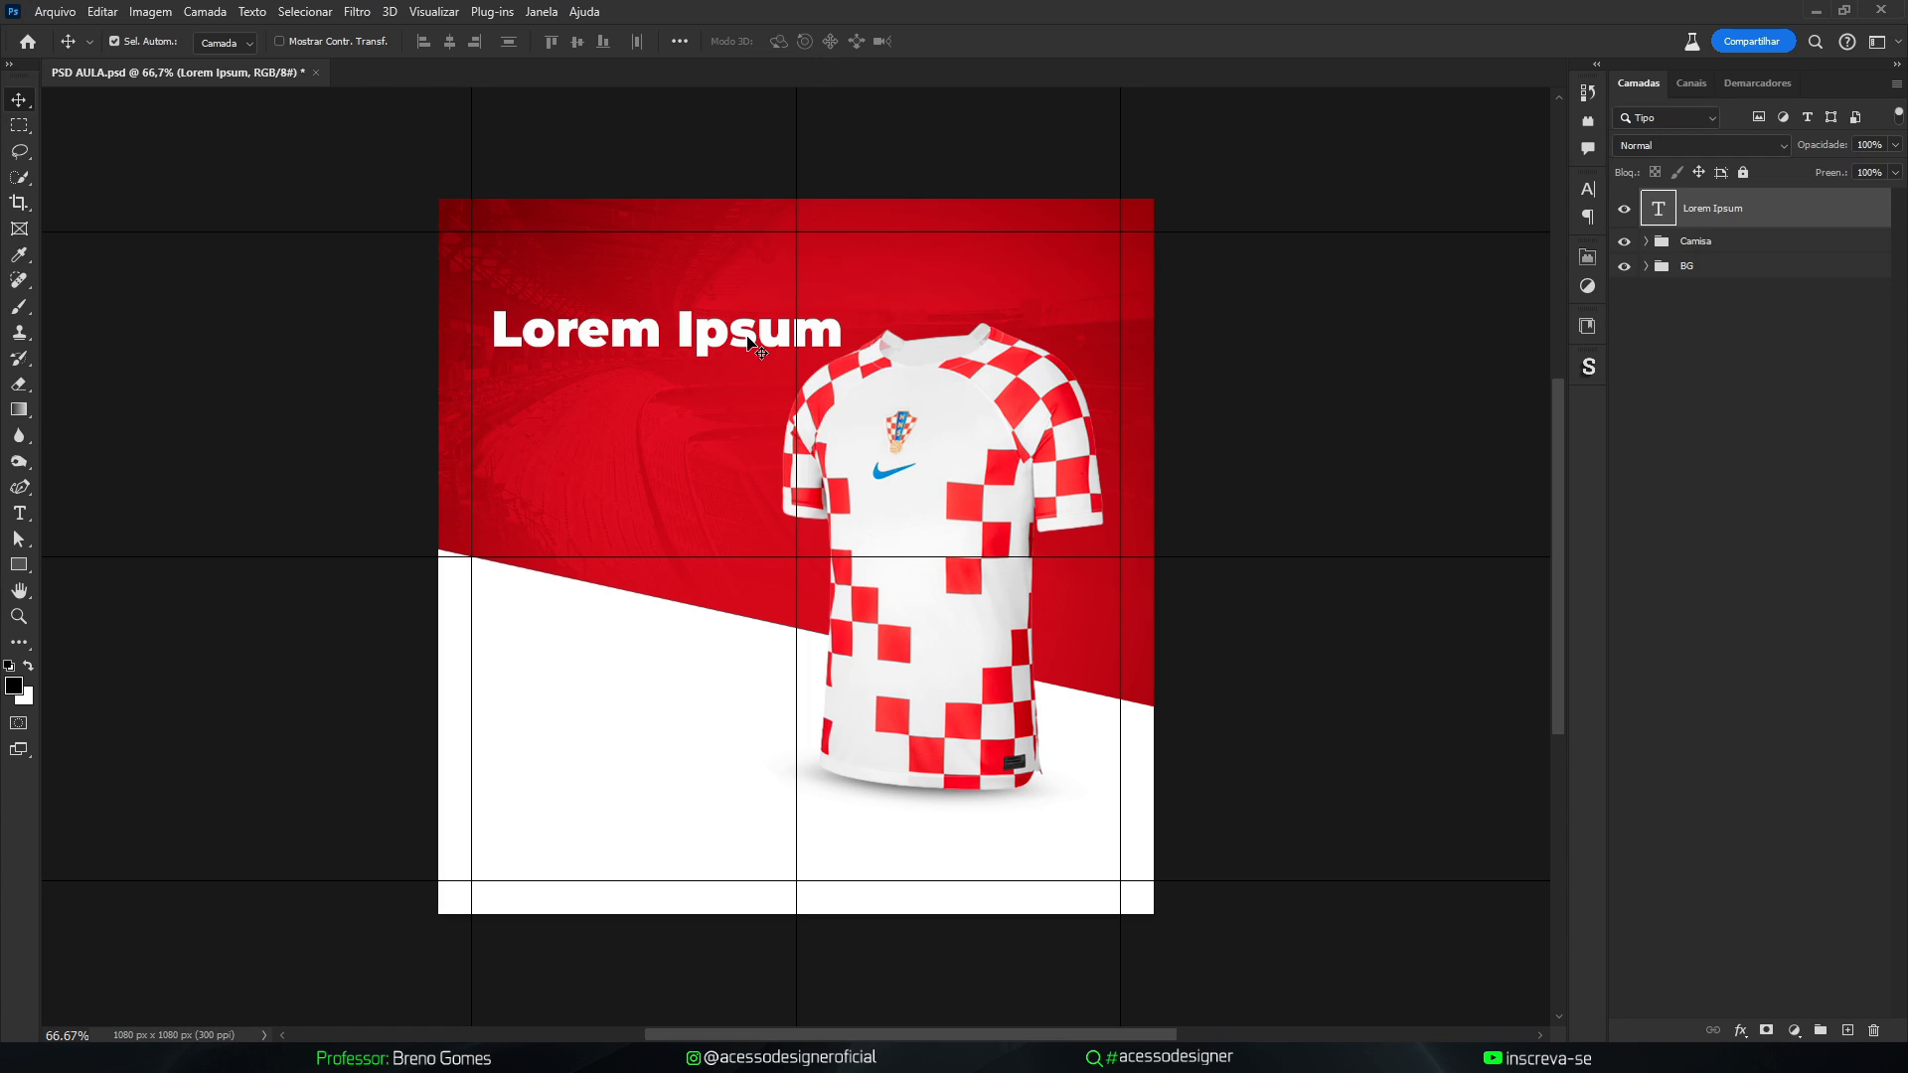
{"action": "double_click", "coordinate": [736, 338]}
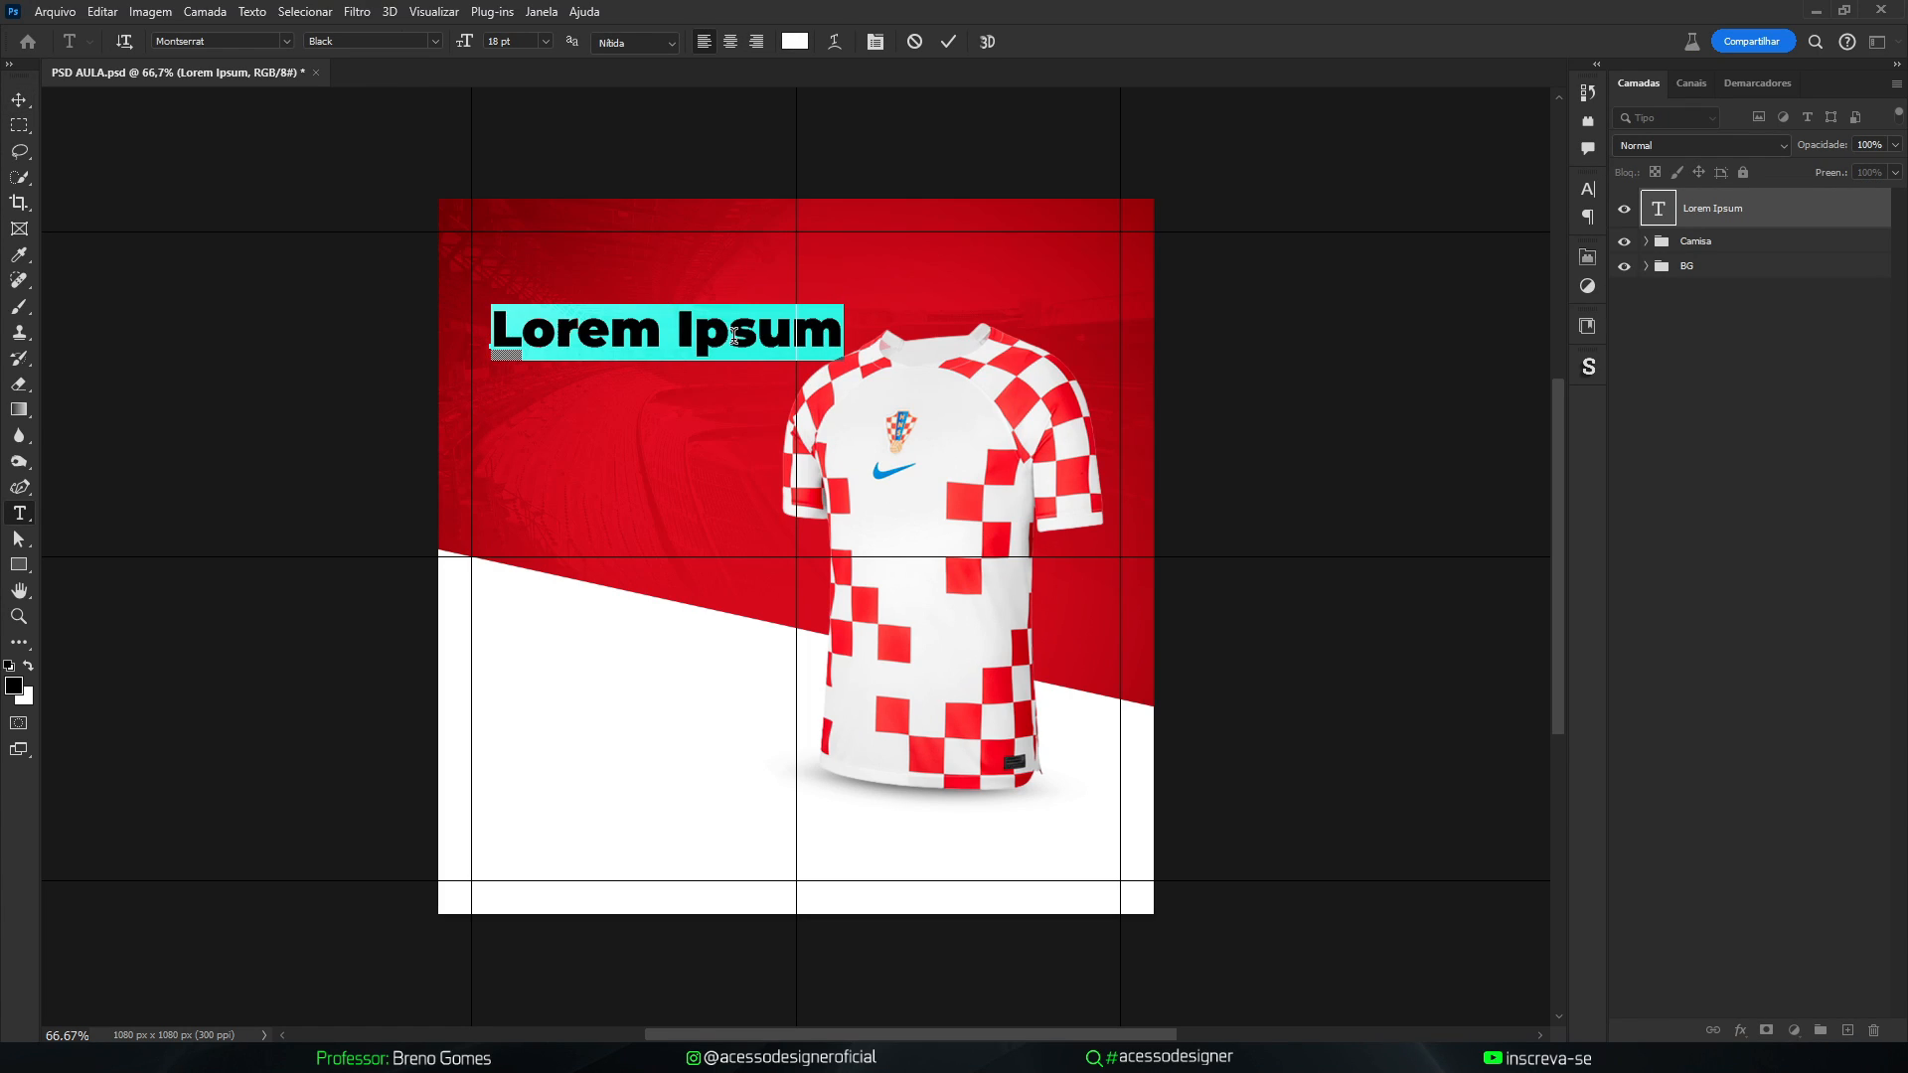
{"action": "type", "text": "70"}
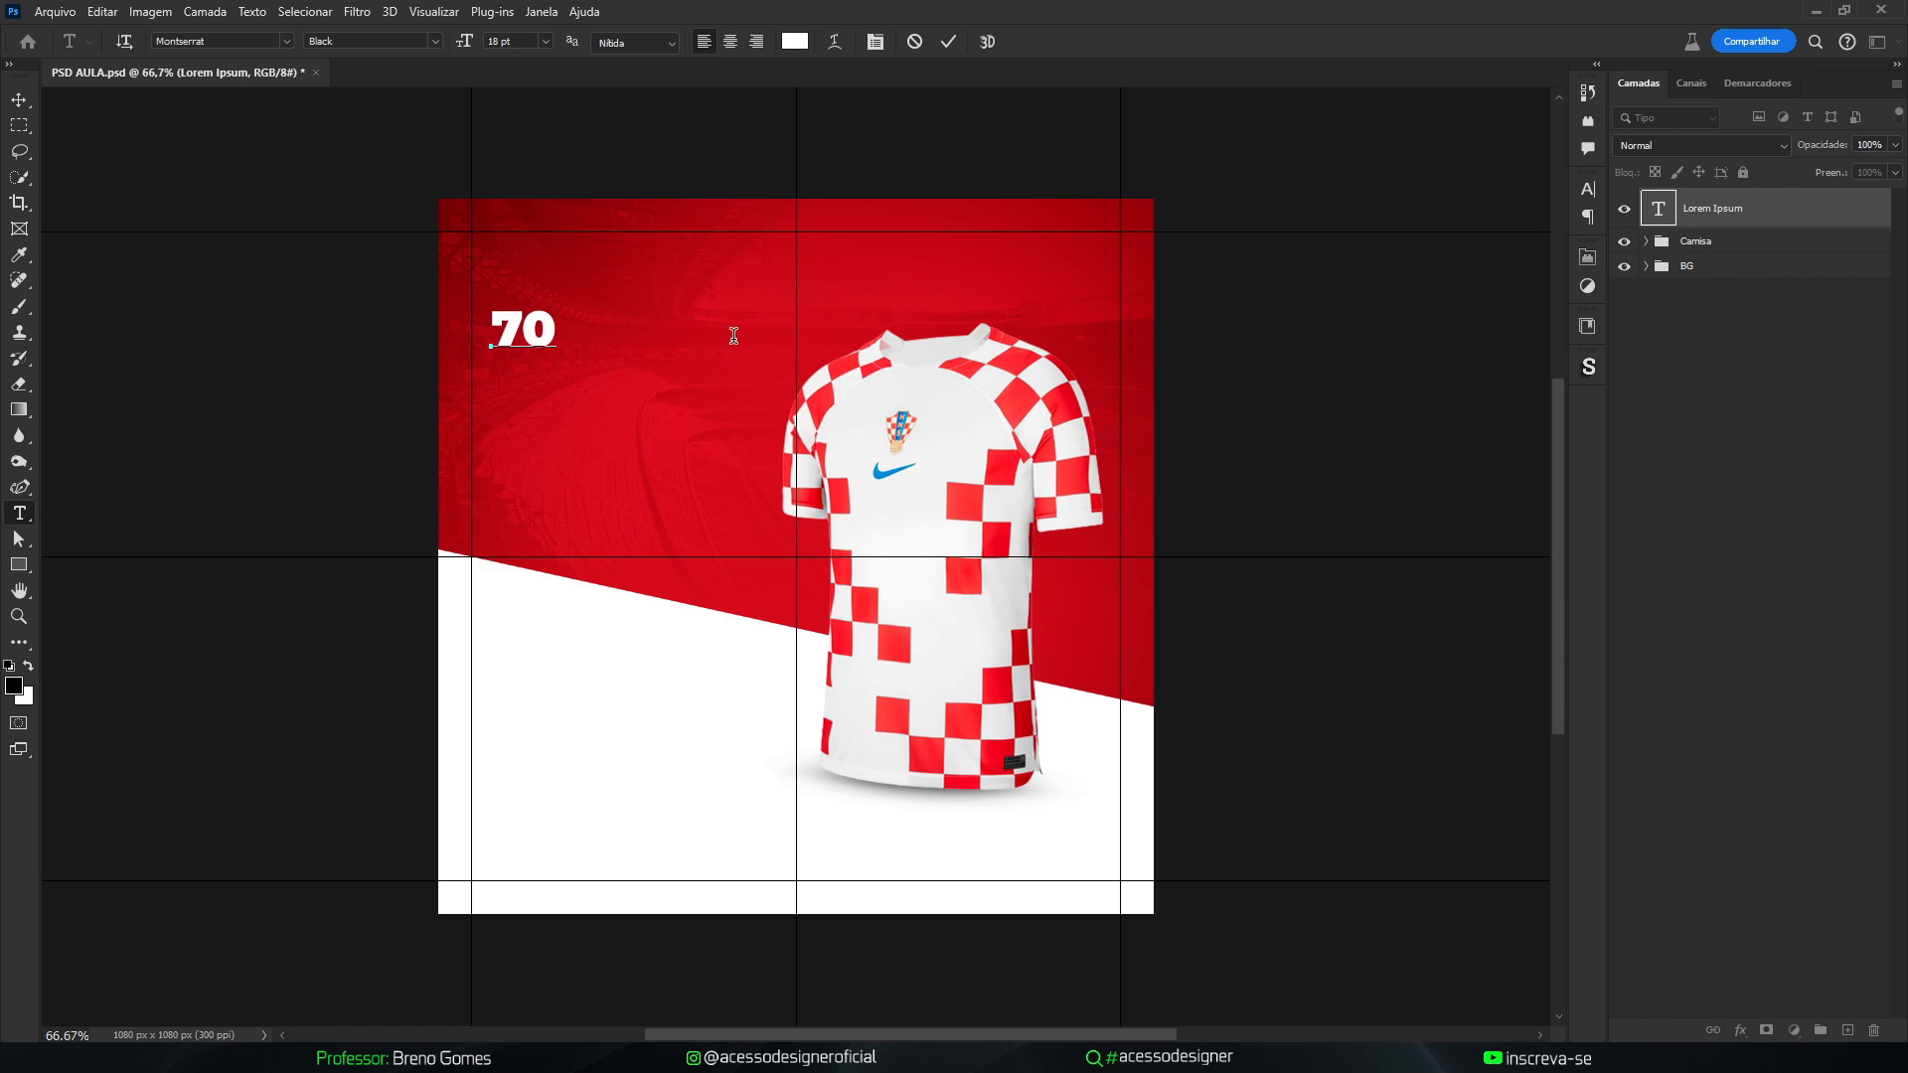
{"action": "key", "text": "ctrl+Return"}
Enlarge the 70 to about 41 pt and place it in the red area beside the shirt's left sleeve
{"action": "key", "text": "ctrl+t"}
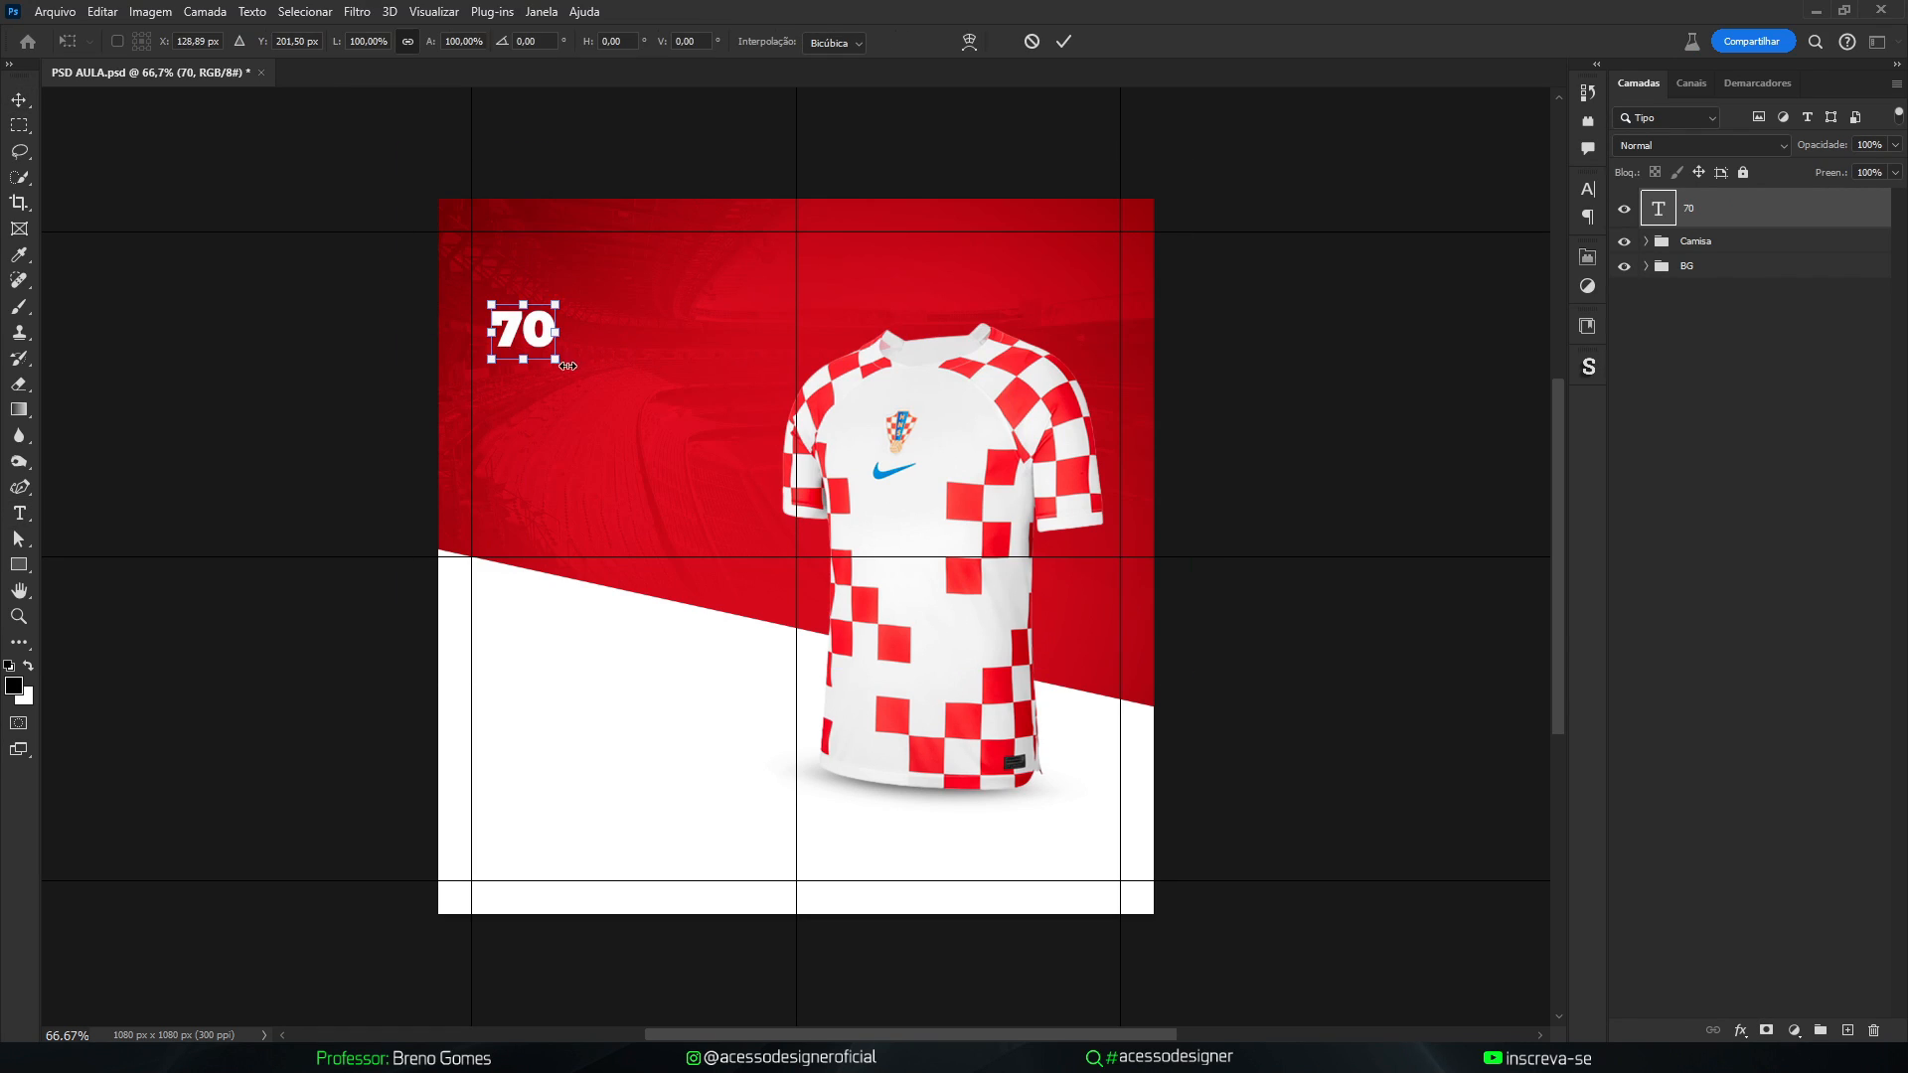
{"action": "left_click_drag", "start_coordinate": [558, 358], "coordinate": [622, 372]}
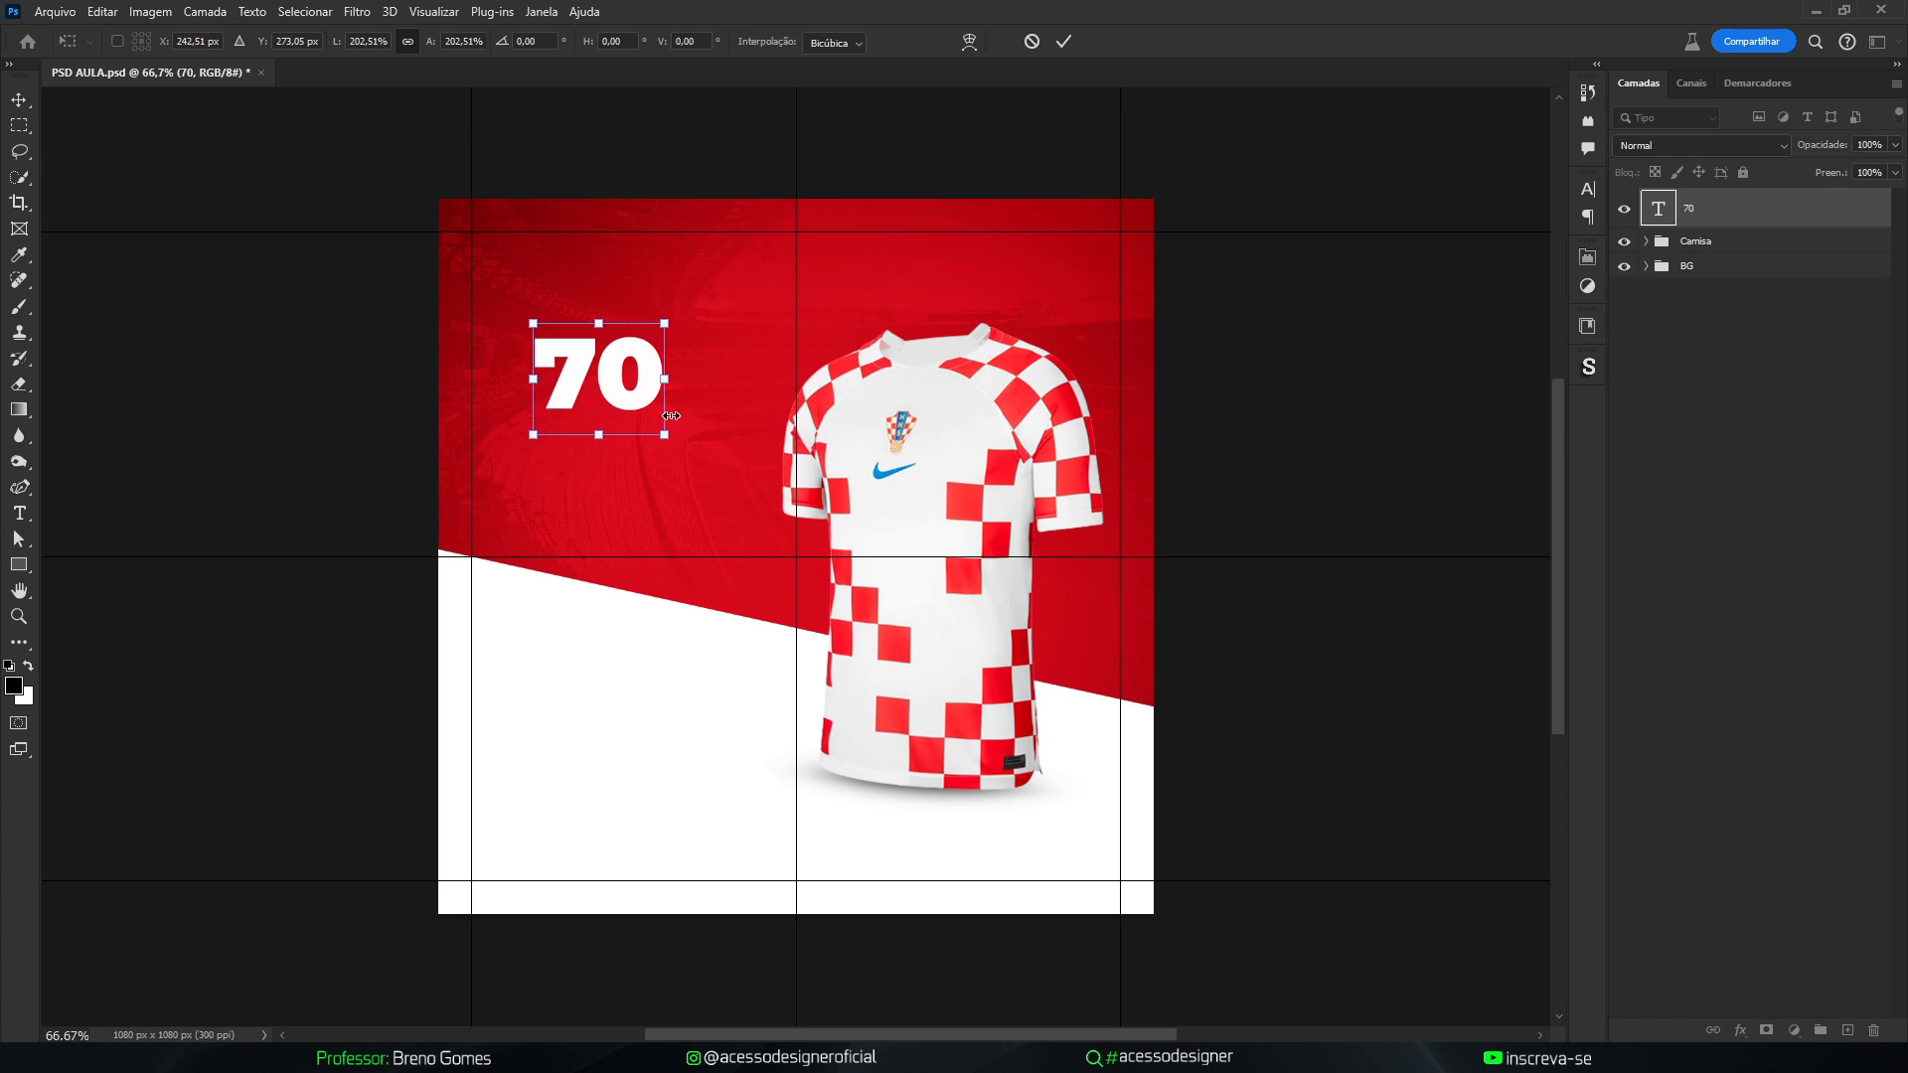
{"action": "left_click_drag", "start_coordinate": [670, 435], "coordinate": [685, 448]}
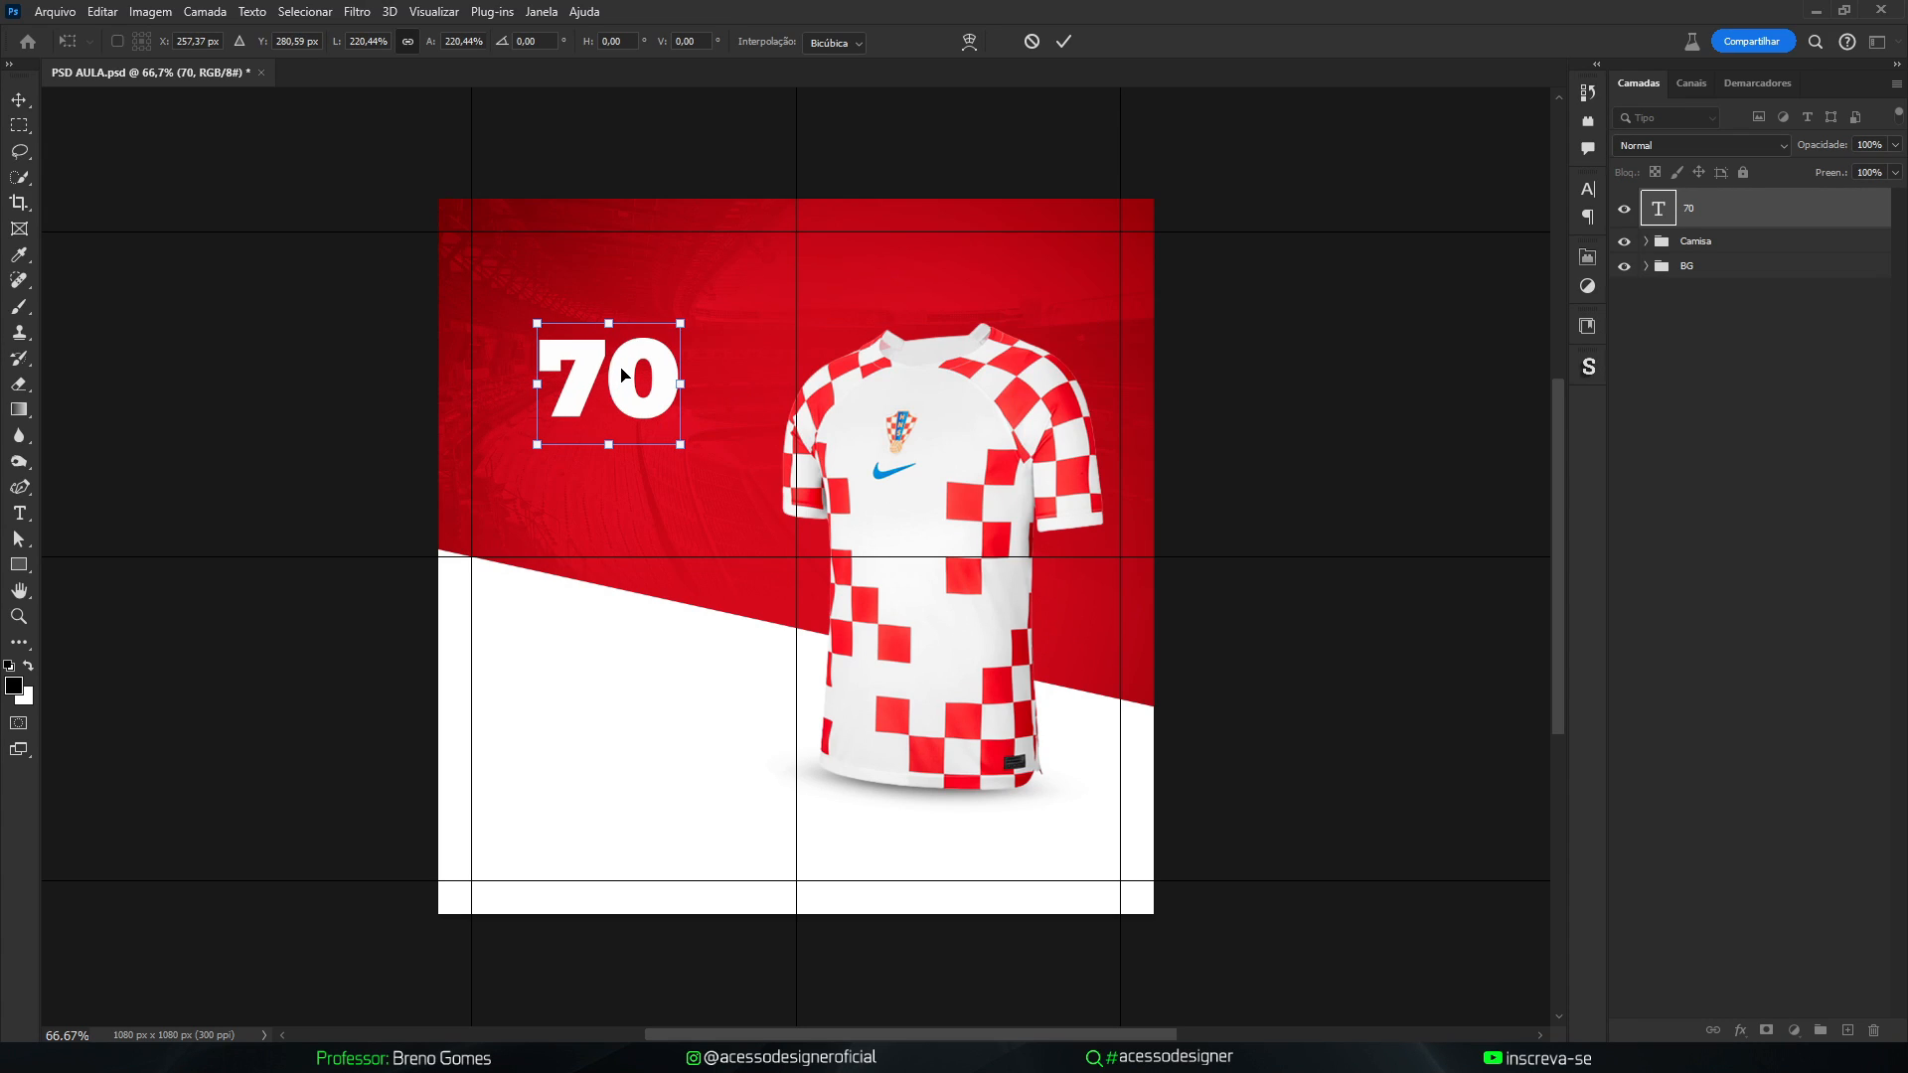
{"action": "key", "text": "Return"}
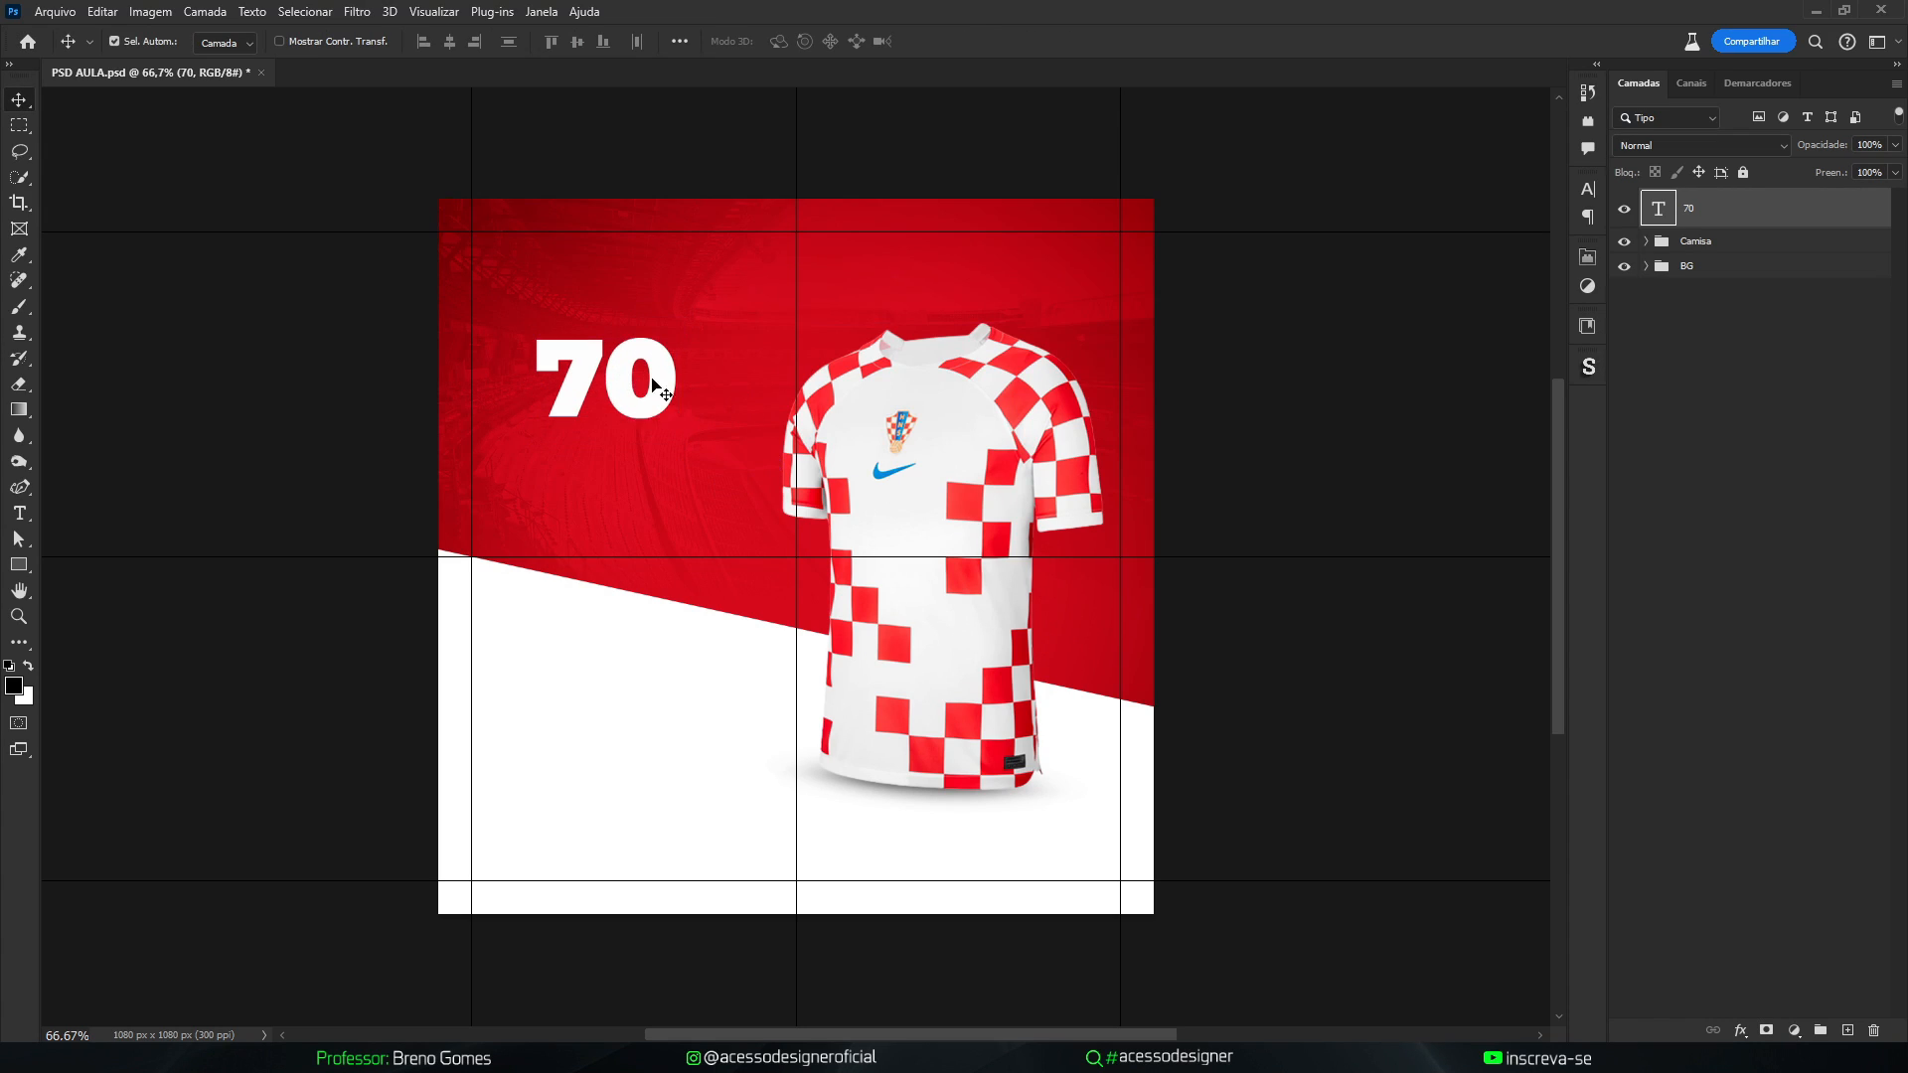
{"action": "key", "text": "ctrl+t"}
{"action": "left_click_drag", "start_coordinate": [677, 444], "coordinate": [685, 450]}
{"action": "key", "text": "Return"}
{"action": "left_click", "coordinate": [1192, 425]}
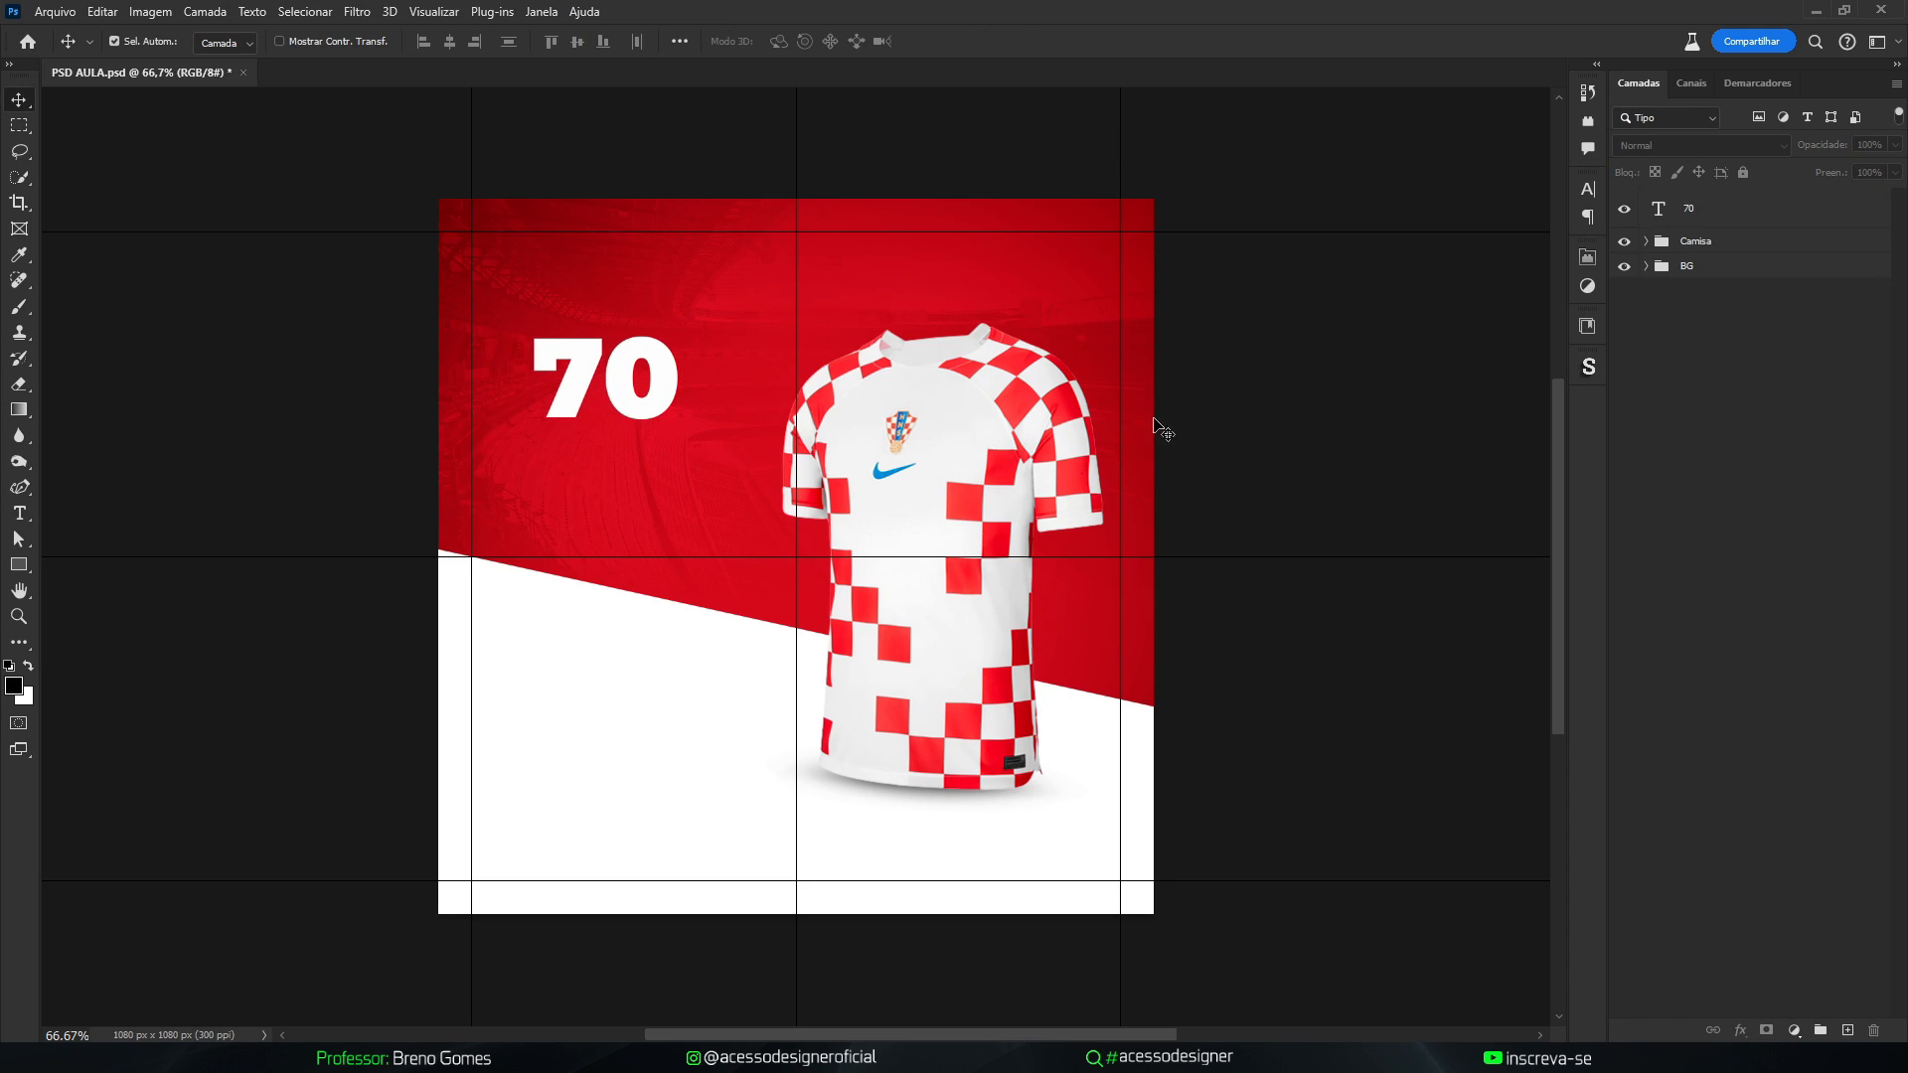
Duplicate the 70 text, change the copy to %, and scale it to about 37% directly beside the 70
{"action": "left_click", "coordinate": [667, 388]}
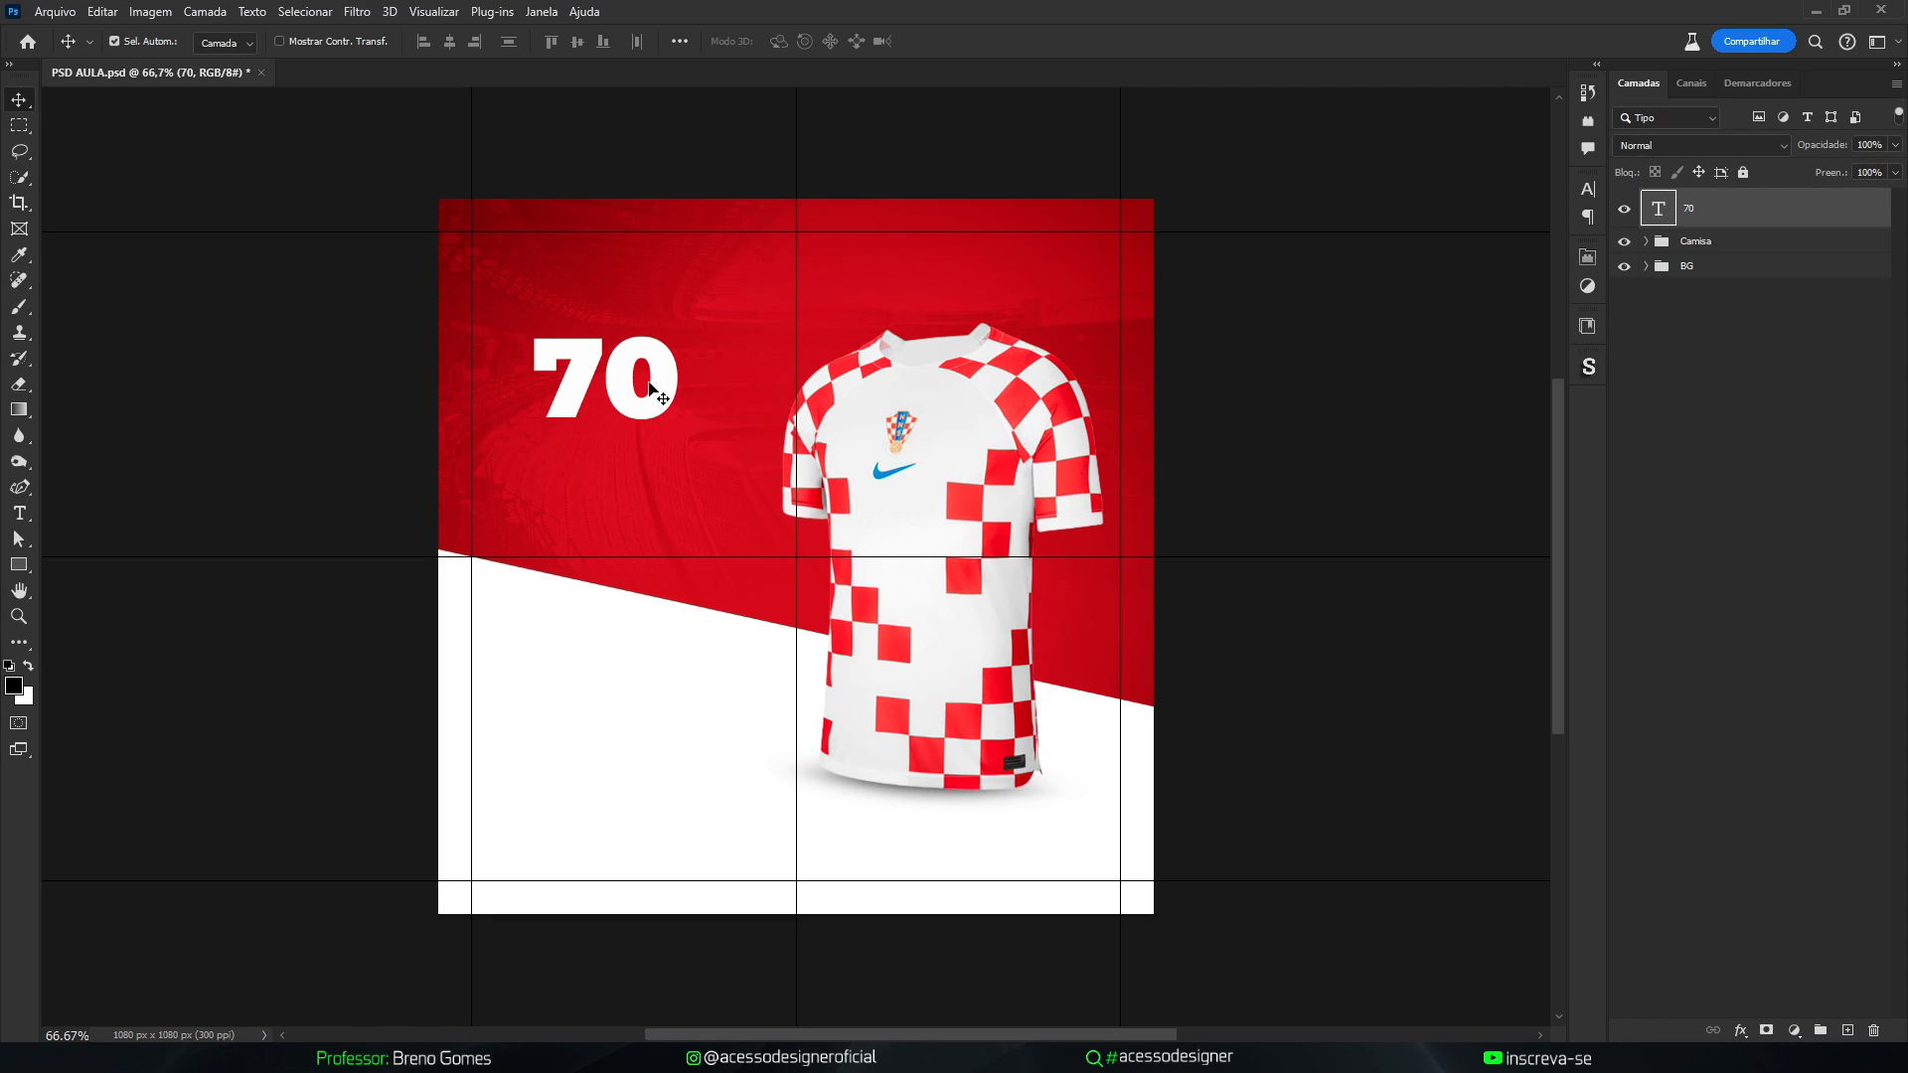
{"action": "left_click_drag", "start_coordinate": [668, 387], "coordinate": [670, 473]}
{"action": "double_click", "coordinate": [669, 464]}
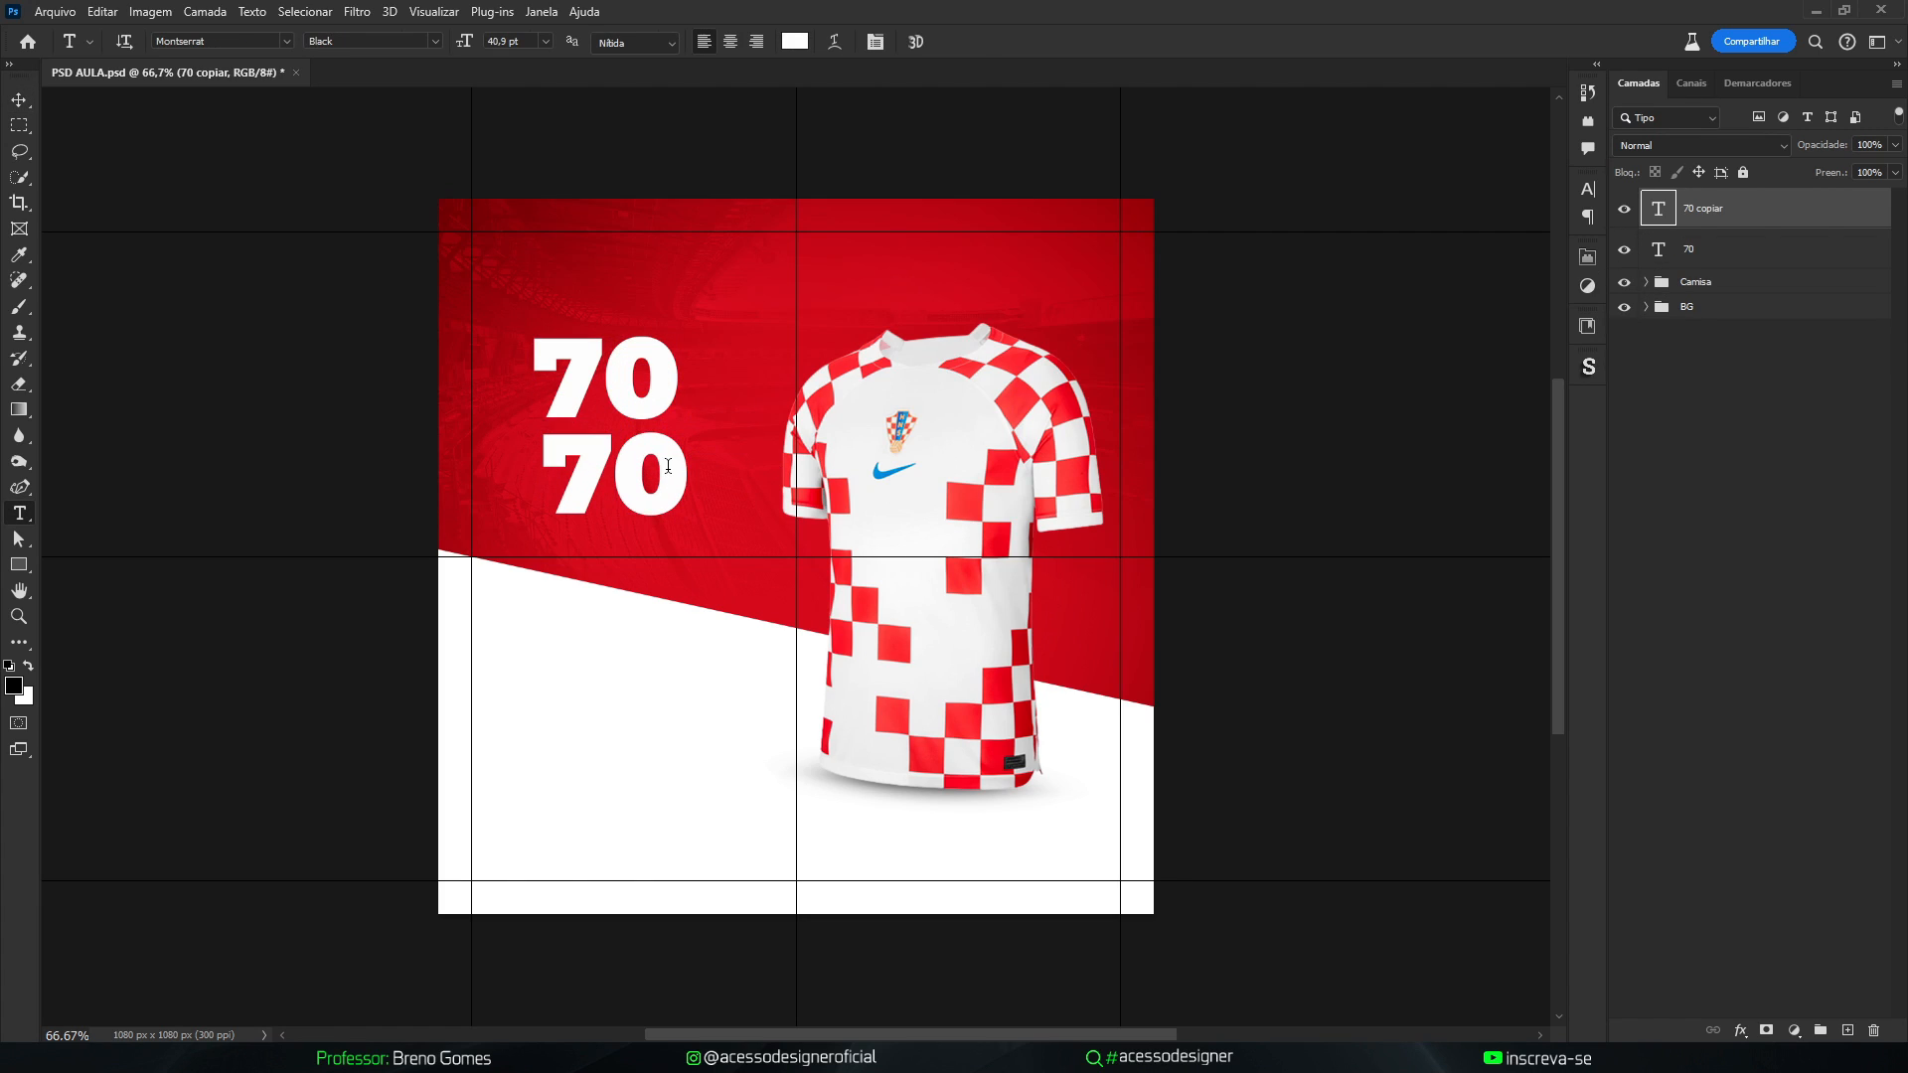
{"action": "type", "text": "%"}
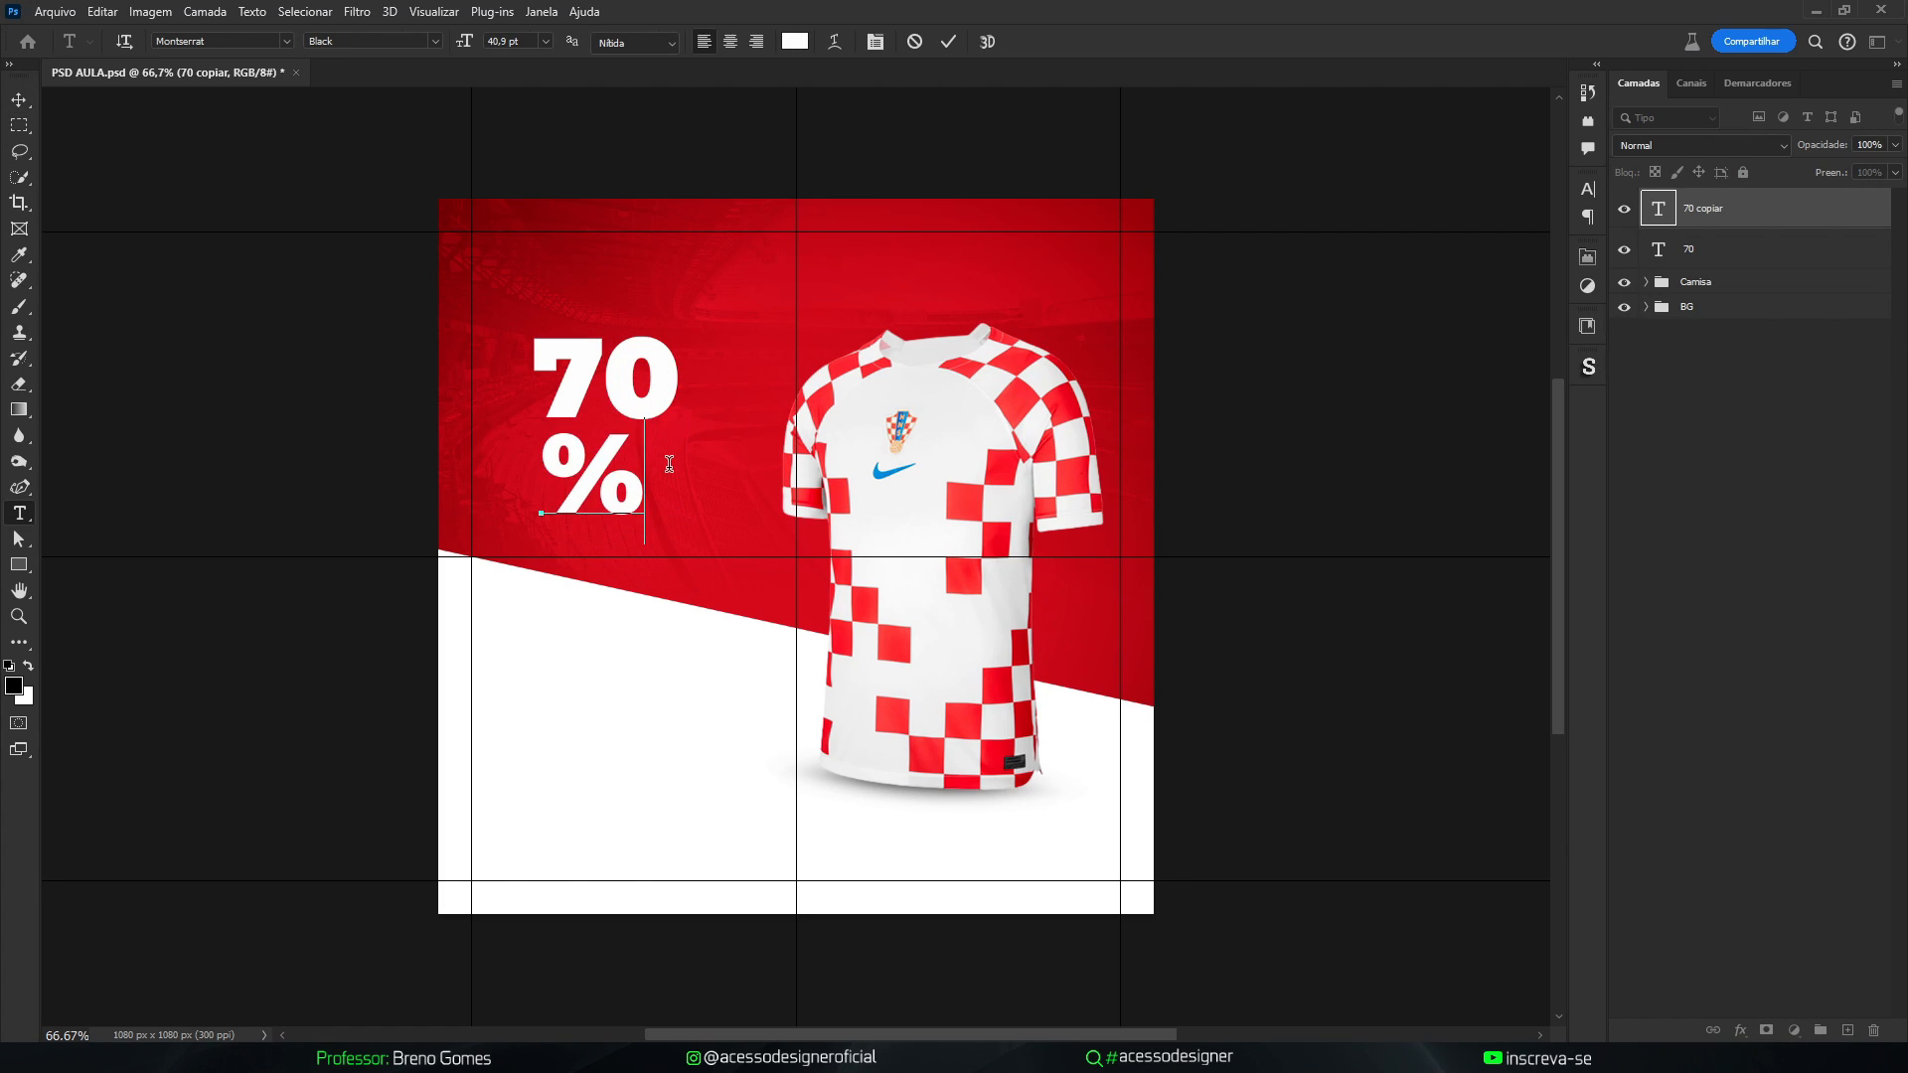
{"action": "key", "text": "ctrl+Return"}
{"action": "key", "text": "ctrl+t"}
{"action": "left_click_drag", "start_coordinate": [644, 418], "coordinate": [706, 387]}
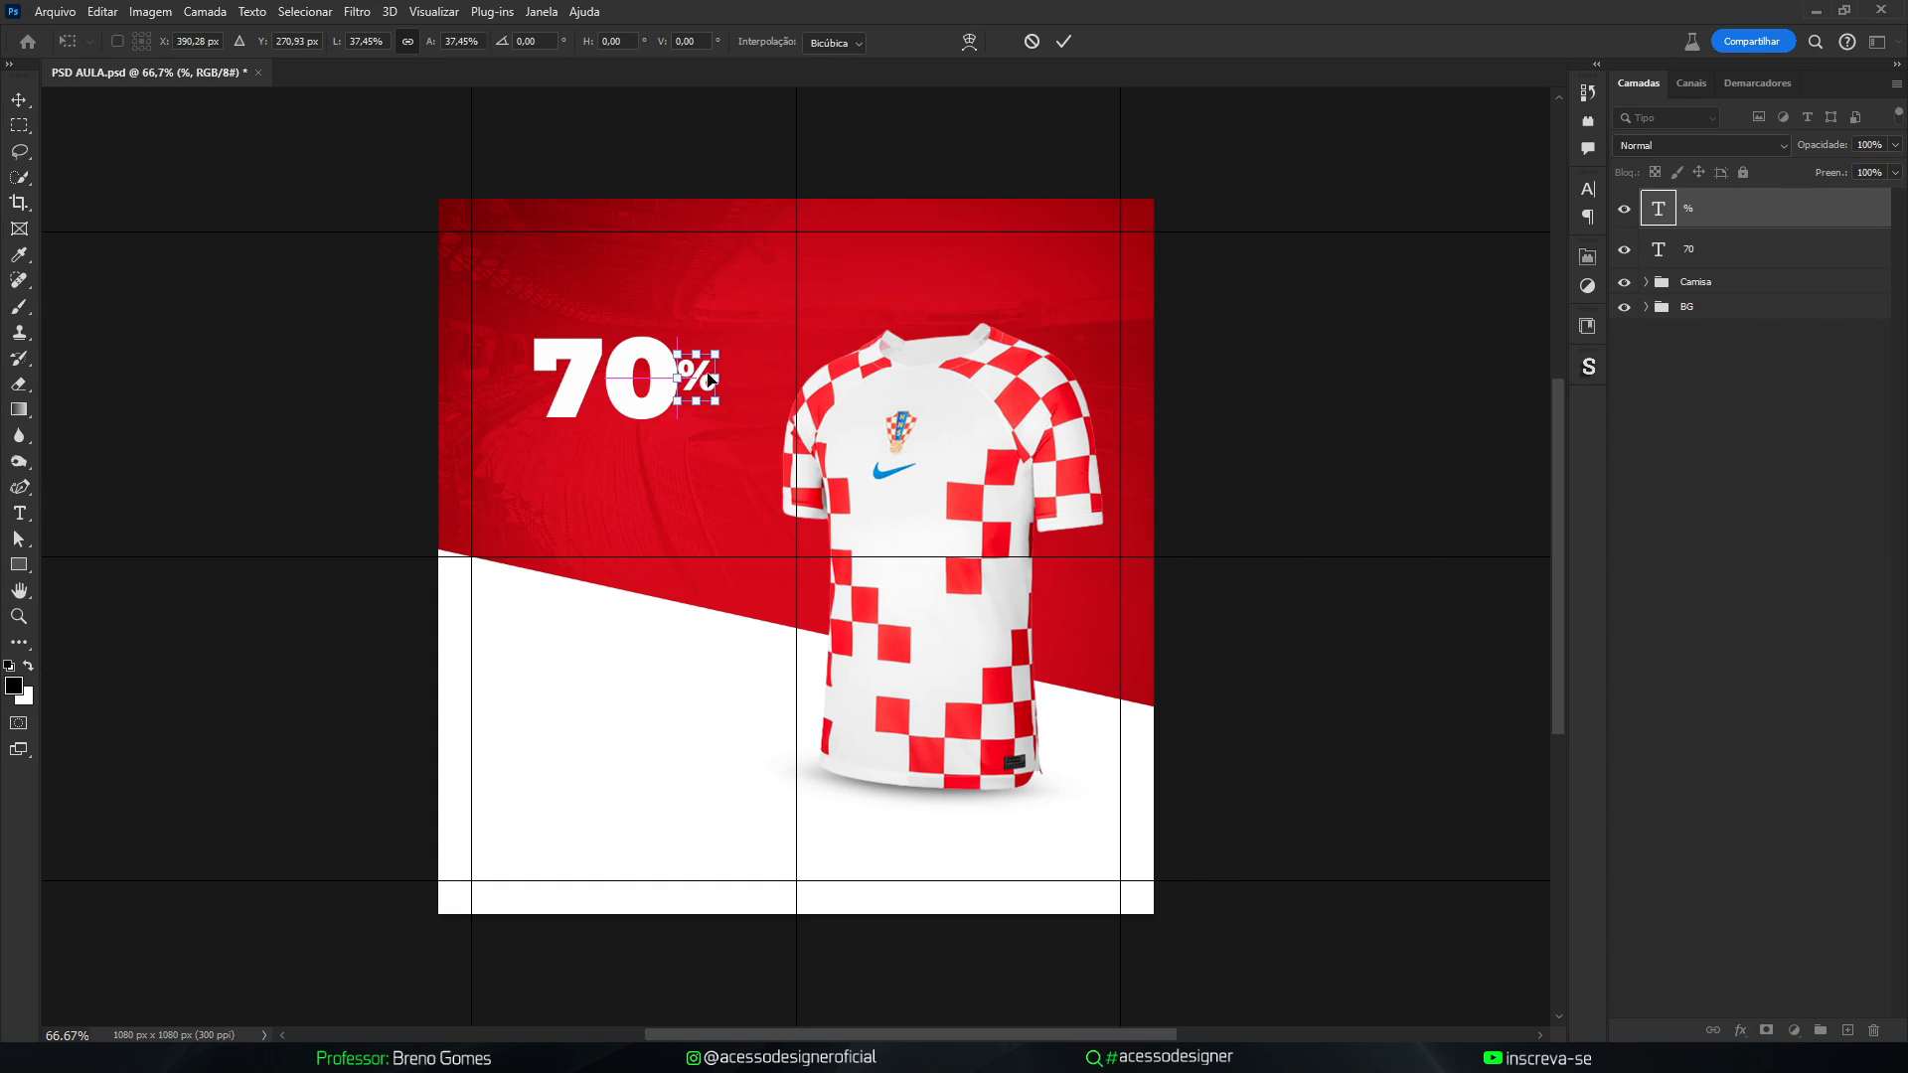
{"action": "key", "text": "Return"}
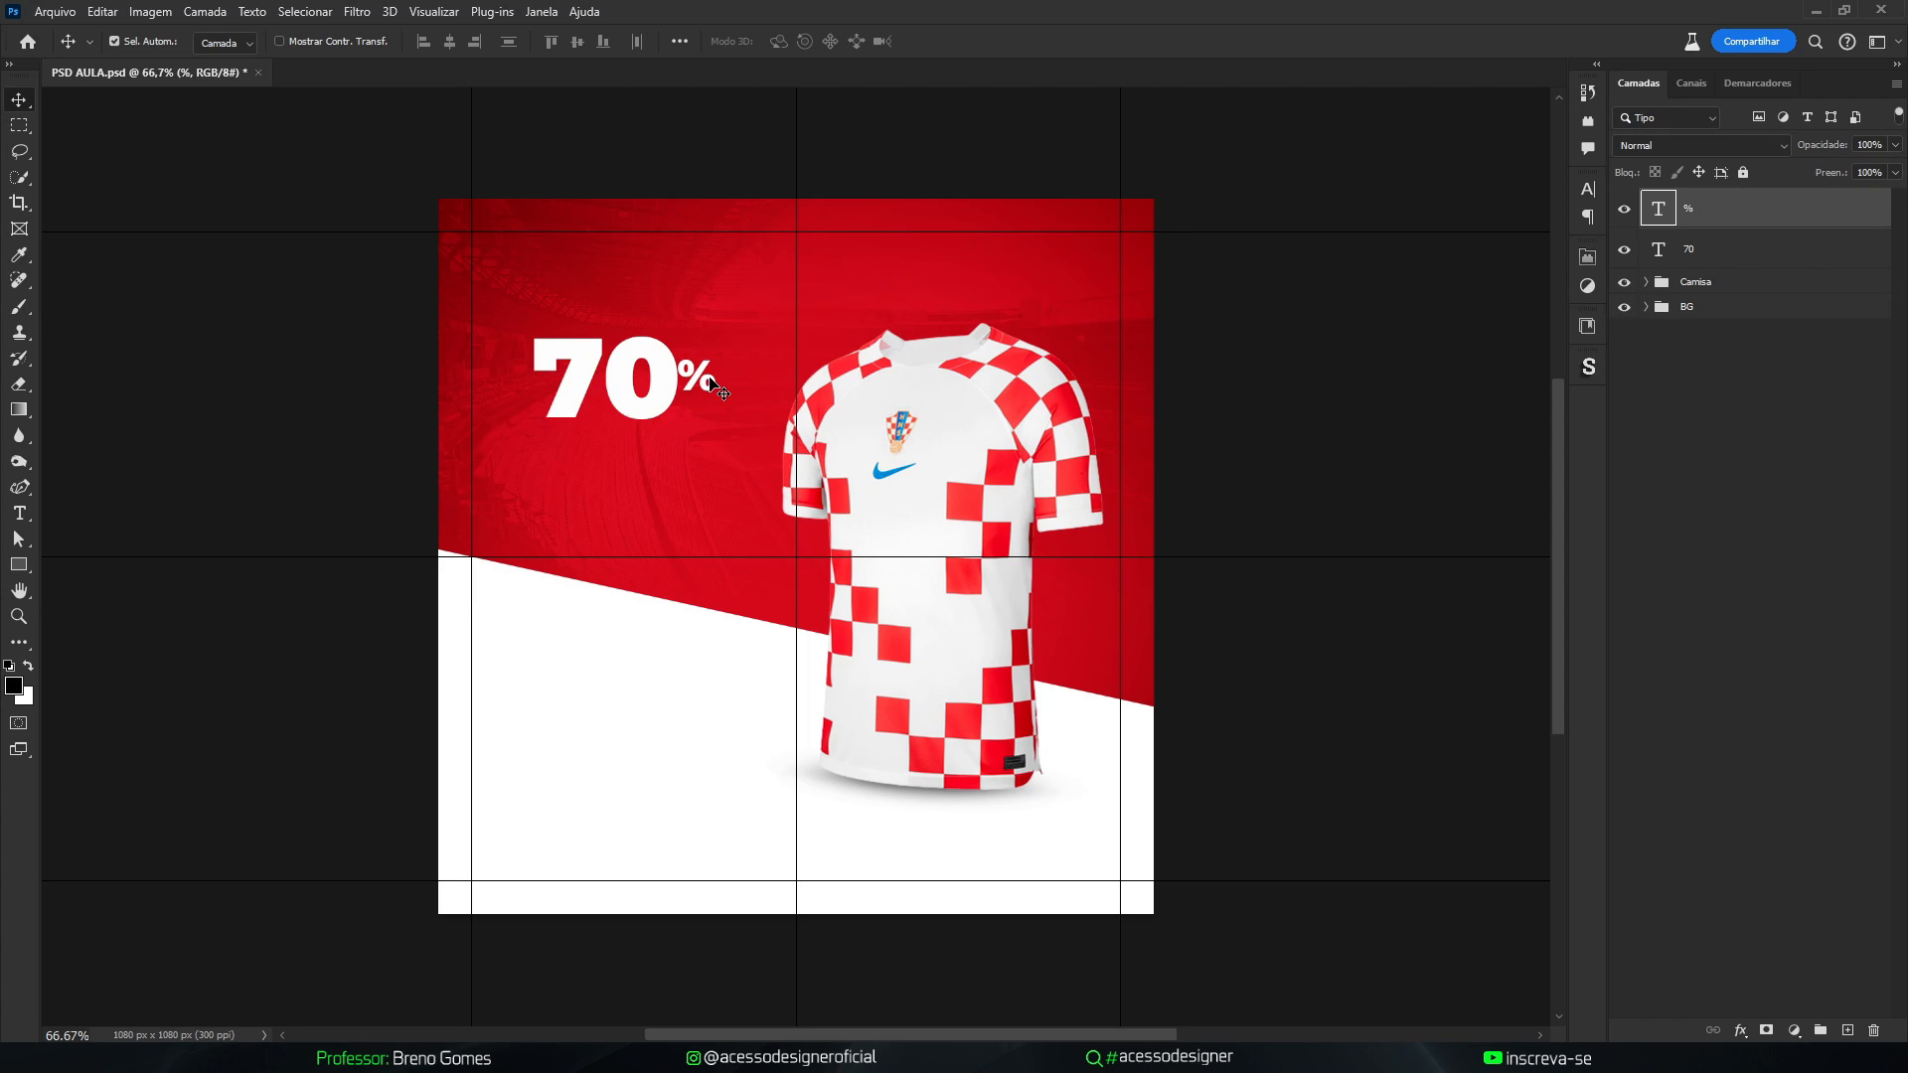
Add a 4 px outside stroke to the % layer in a red sampled from the background beside it
{"action": "double_click", "coordinate": [1769, 210]}
{"action": "left_click", "coordinate": [1813, 428]}
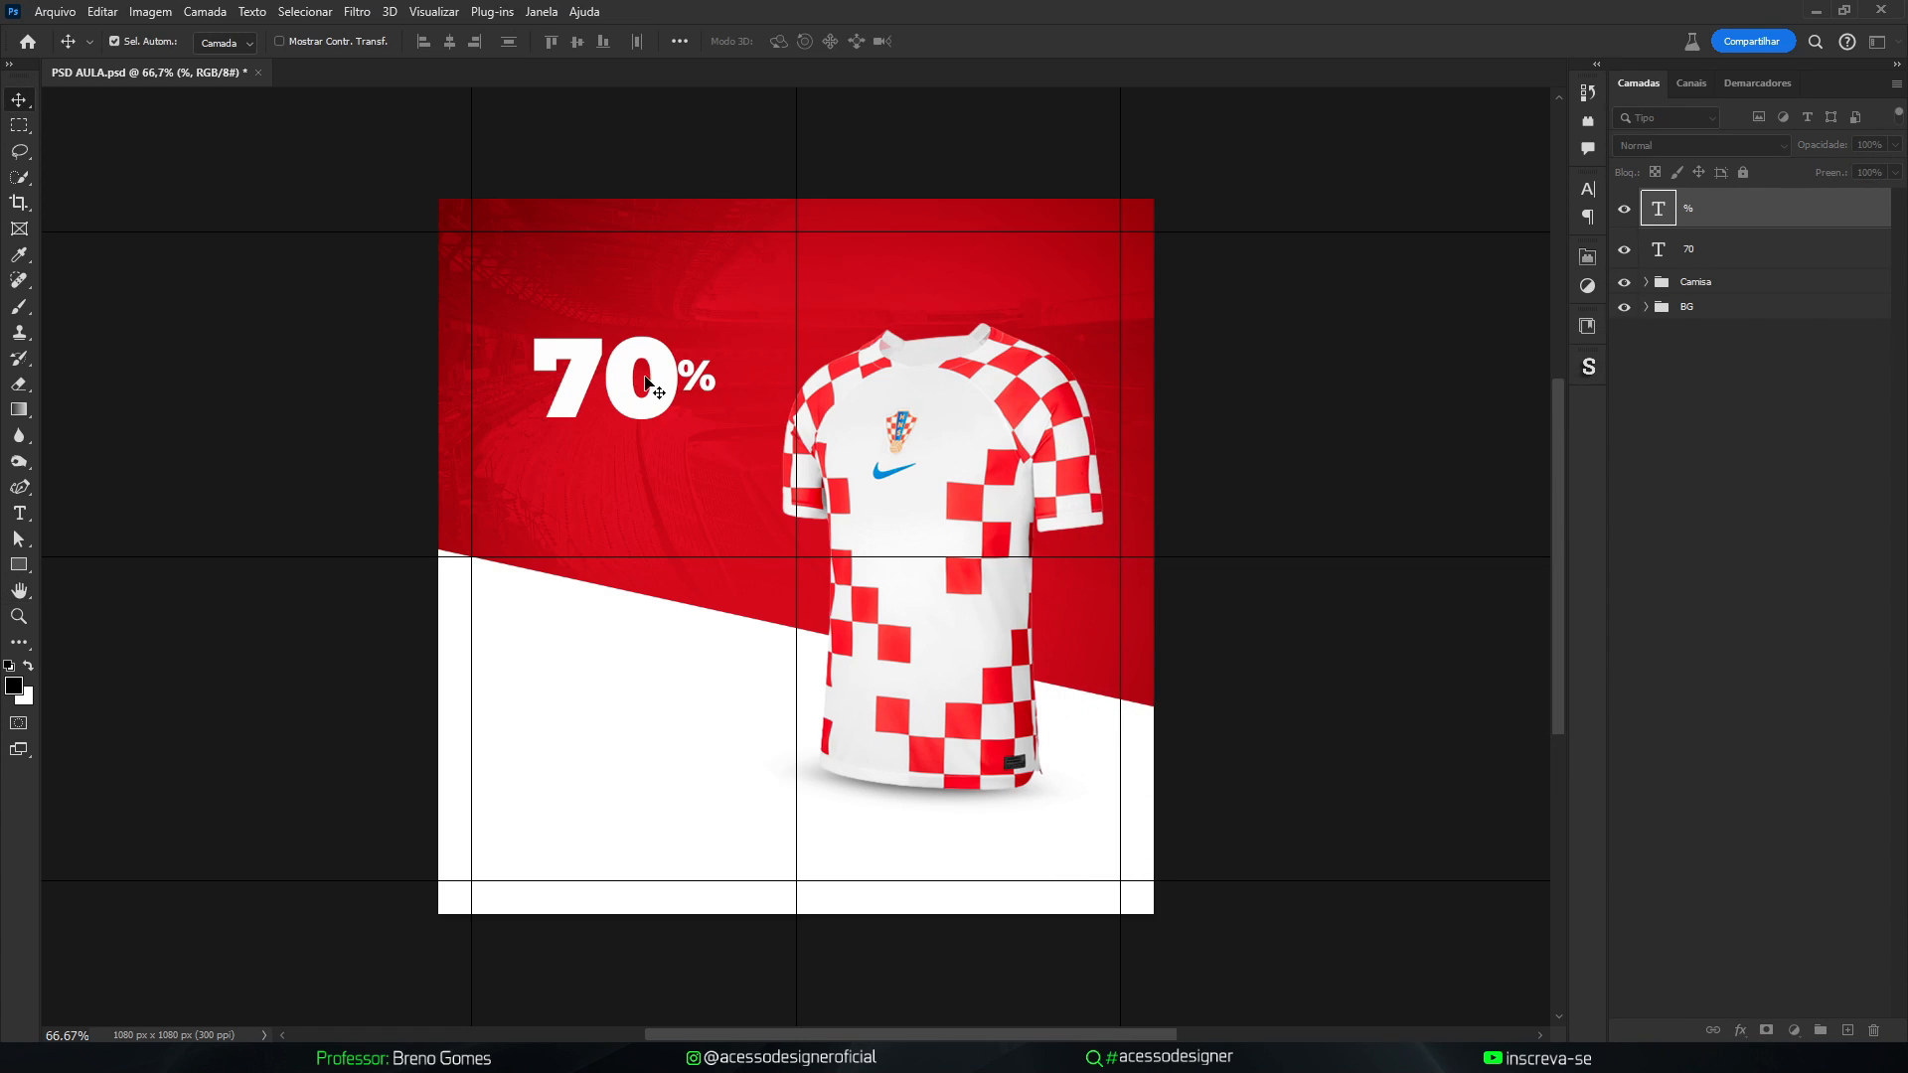
{"action": "mouse_move", "coordinate": [696, 376]}
{"action": "left_mouse_down"}
{"action": "mouse_move", "coordinate": [725, 374]}
{"action": "mouse_move", "coordinate": [693, 376]}
{"action": "left_mouse_up"}
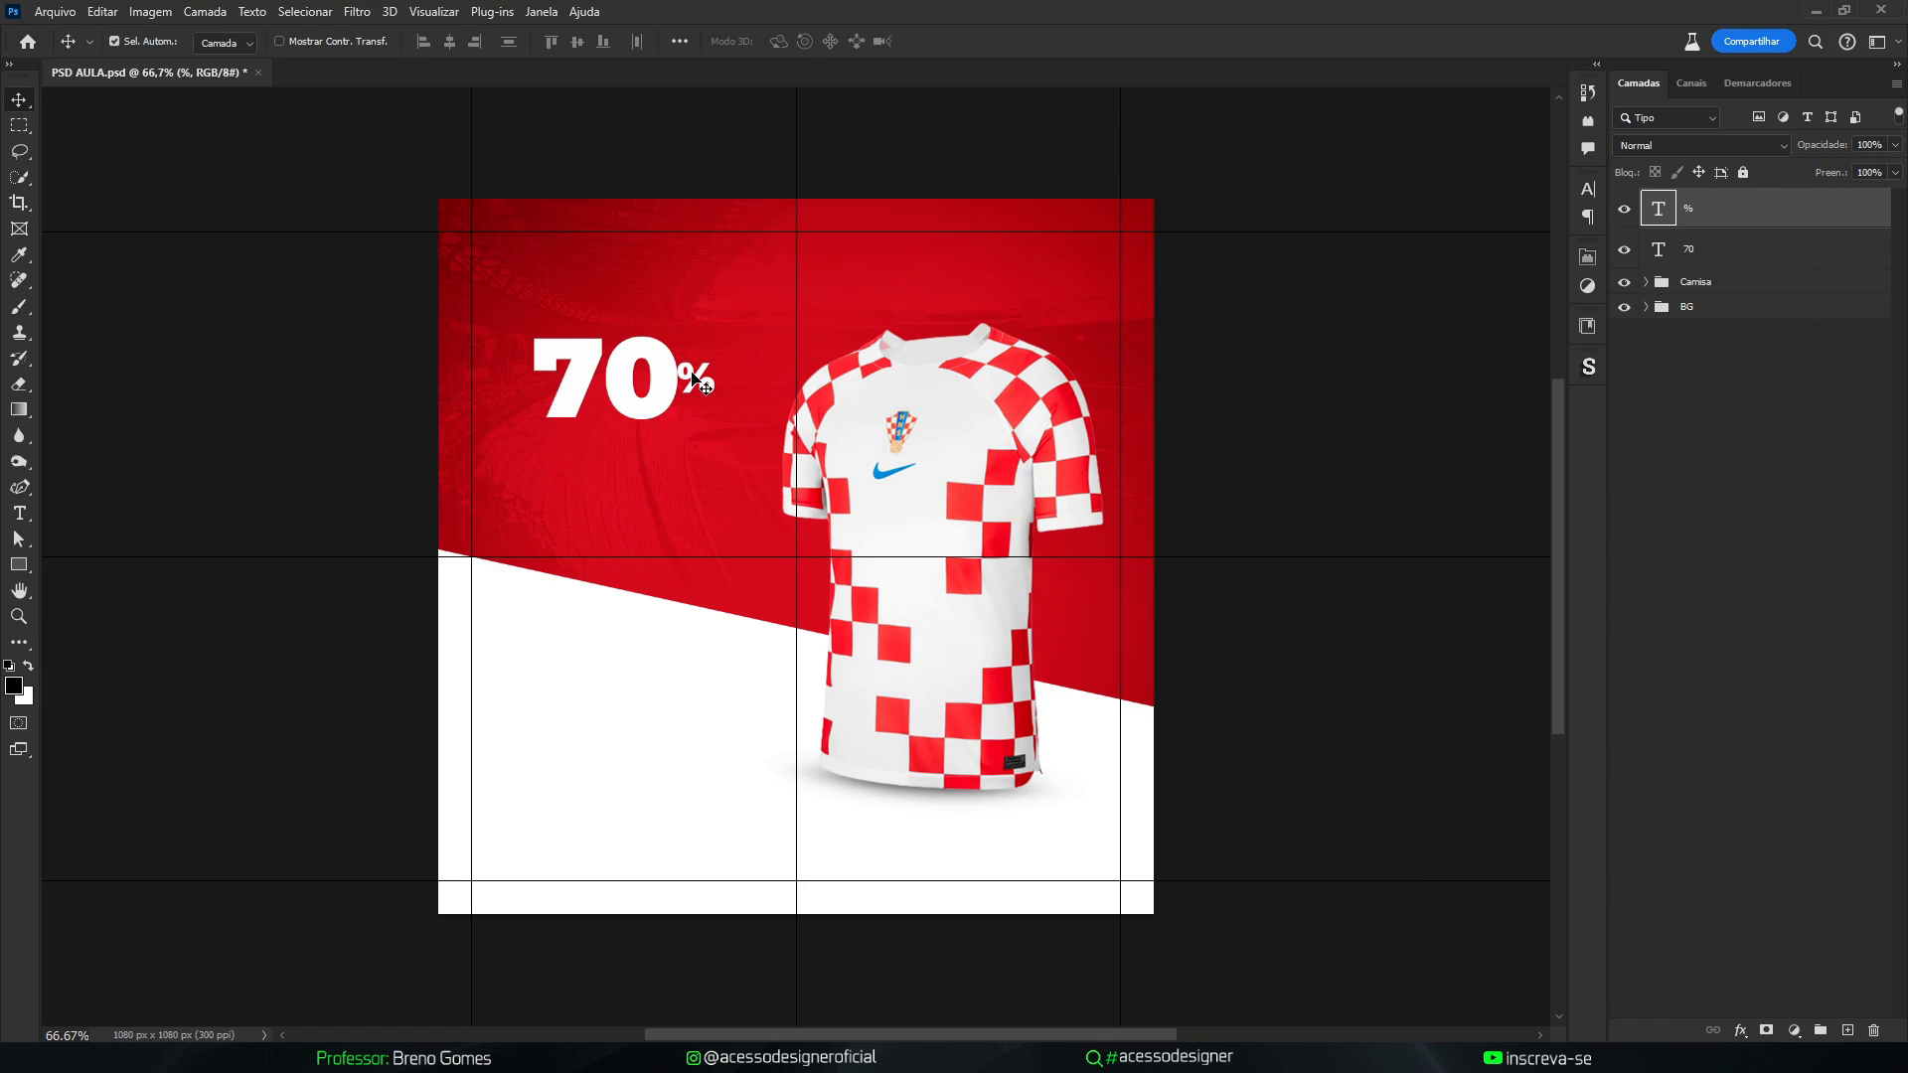
{"action": "double_click", "coordinate": [1809, 216]}
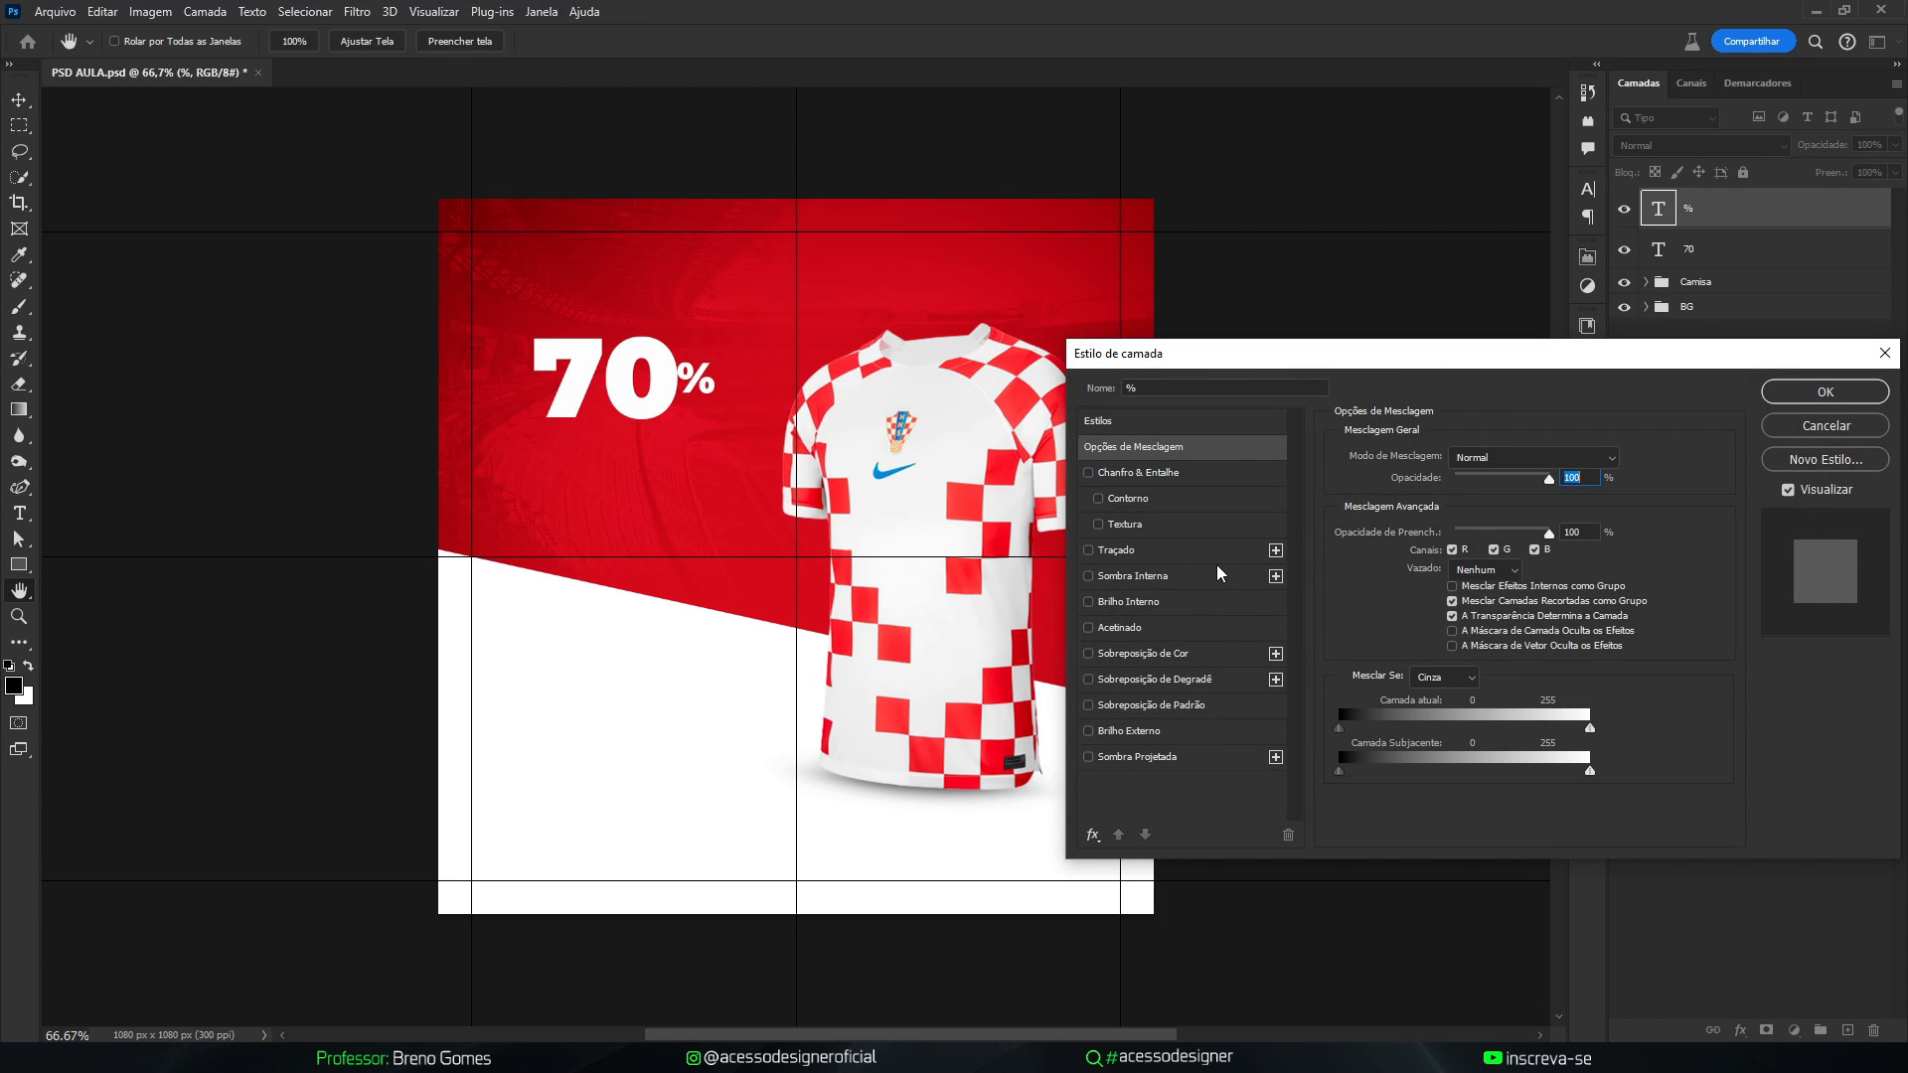
{"action": "left_click_drag", "start_coordinate": [1307, 372], "coordinate": [1311, 332]}
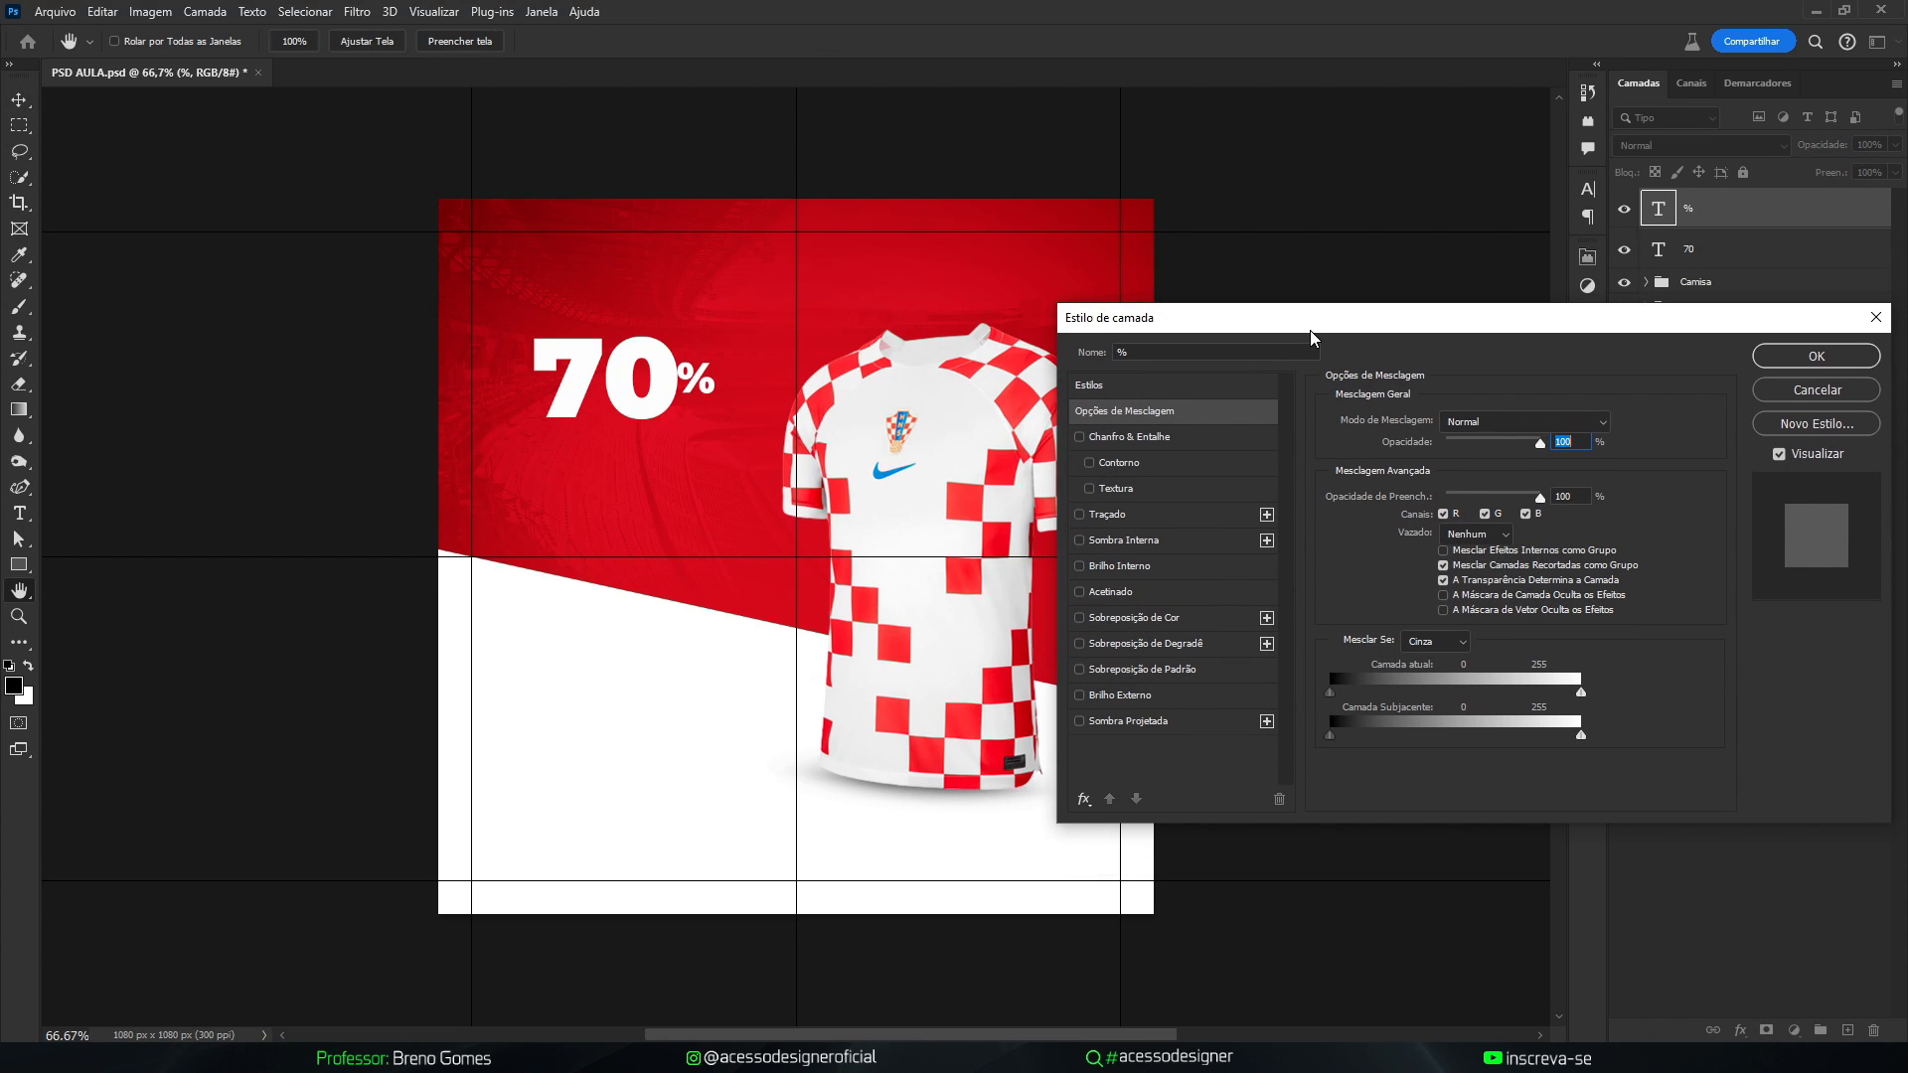
{"action": "left_click", "coordinate": [1183, 519]}
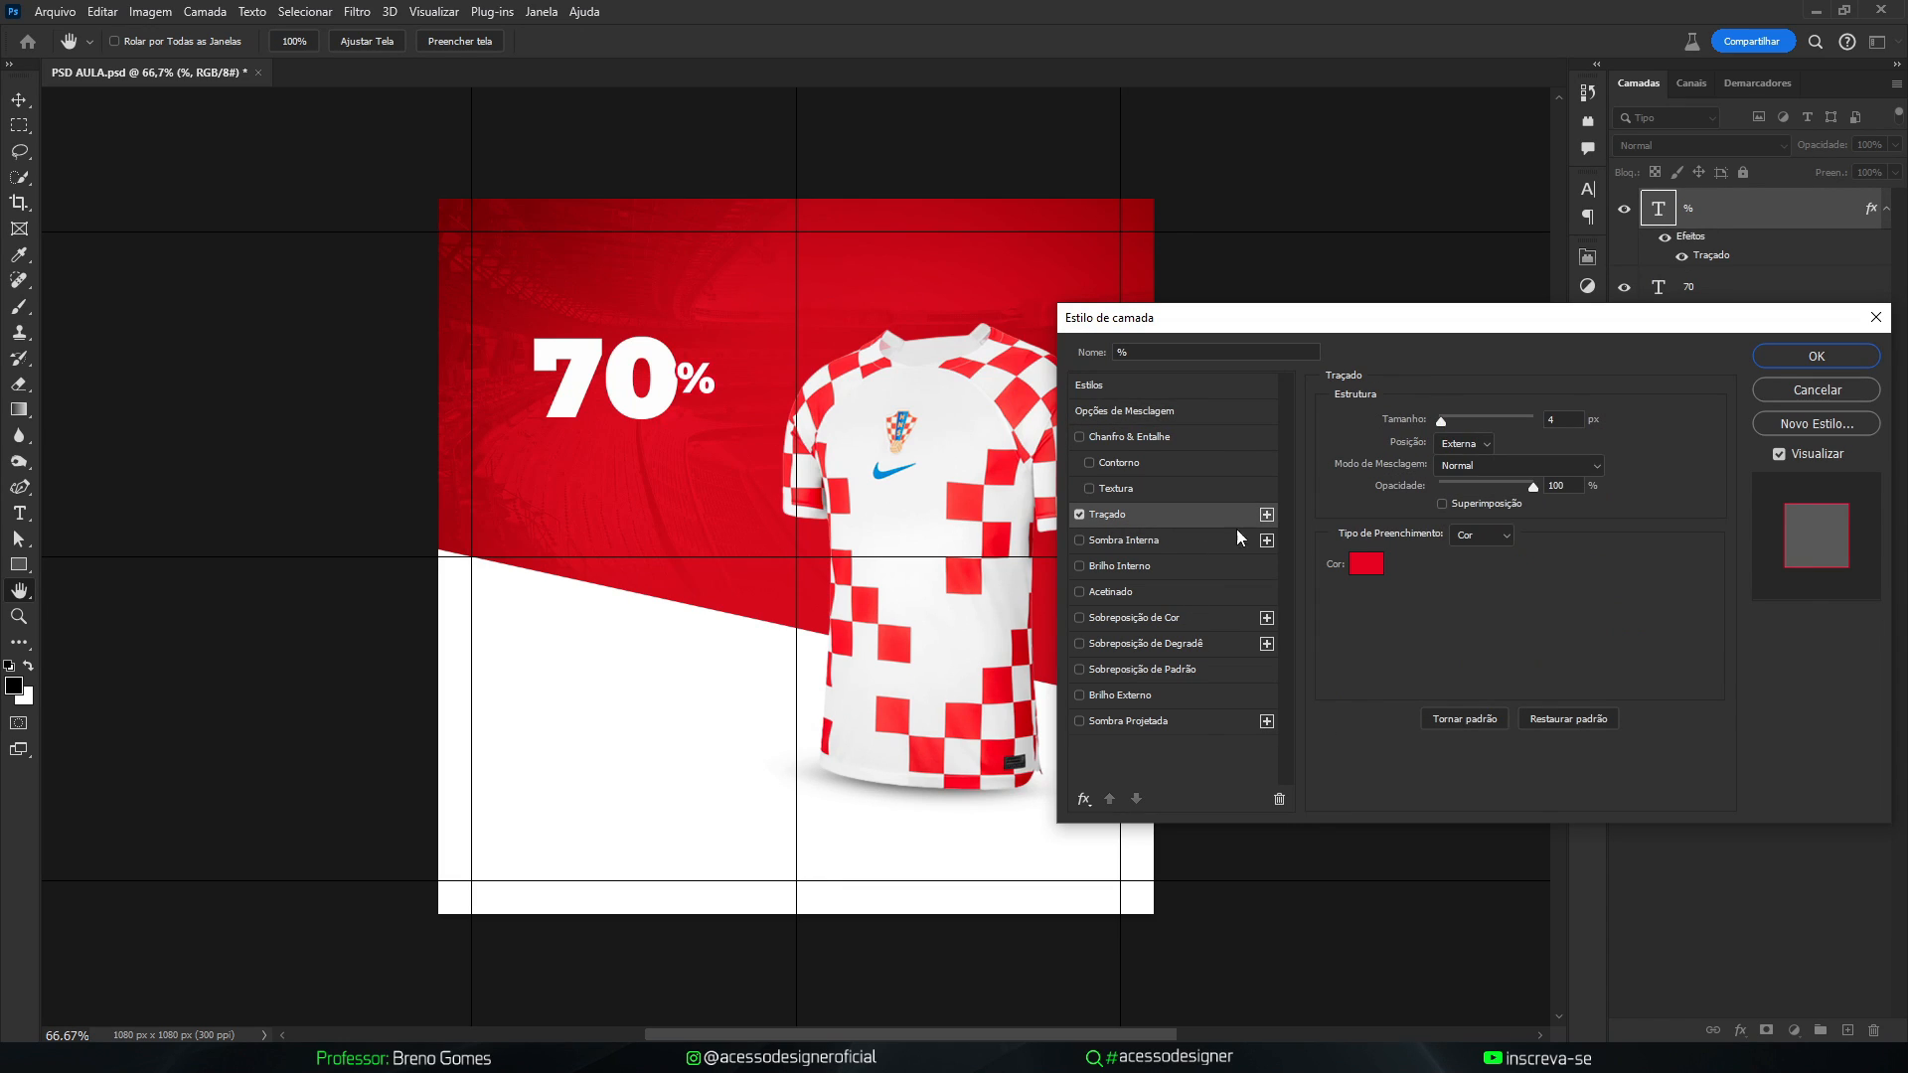
{"action": "left_click", "coordinate": [1363, 567]}
{"action": "left_click", "coordinate": [717, 383]}
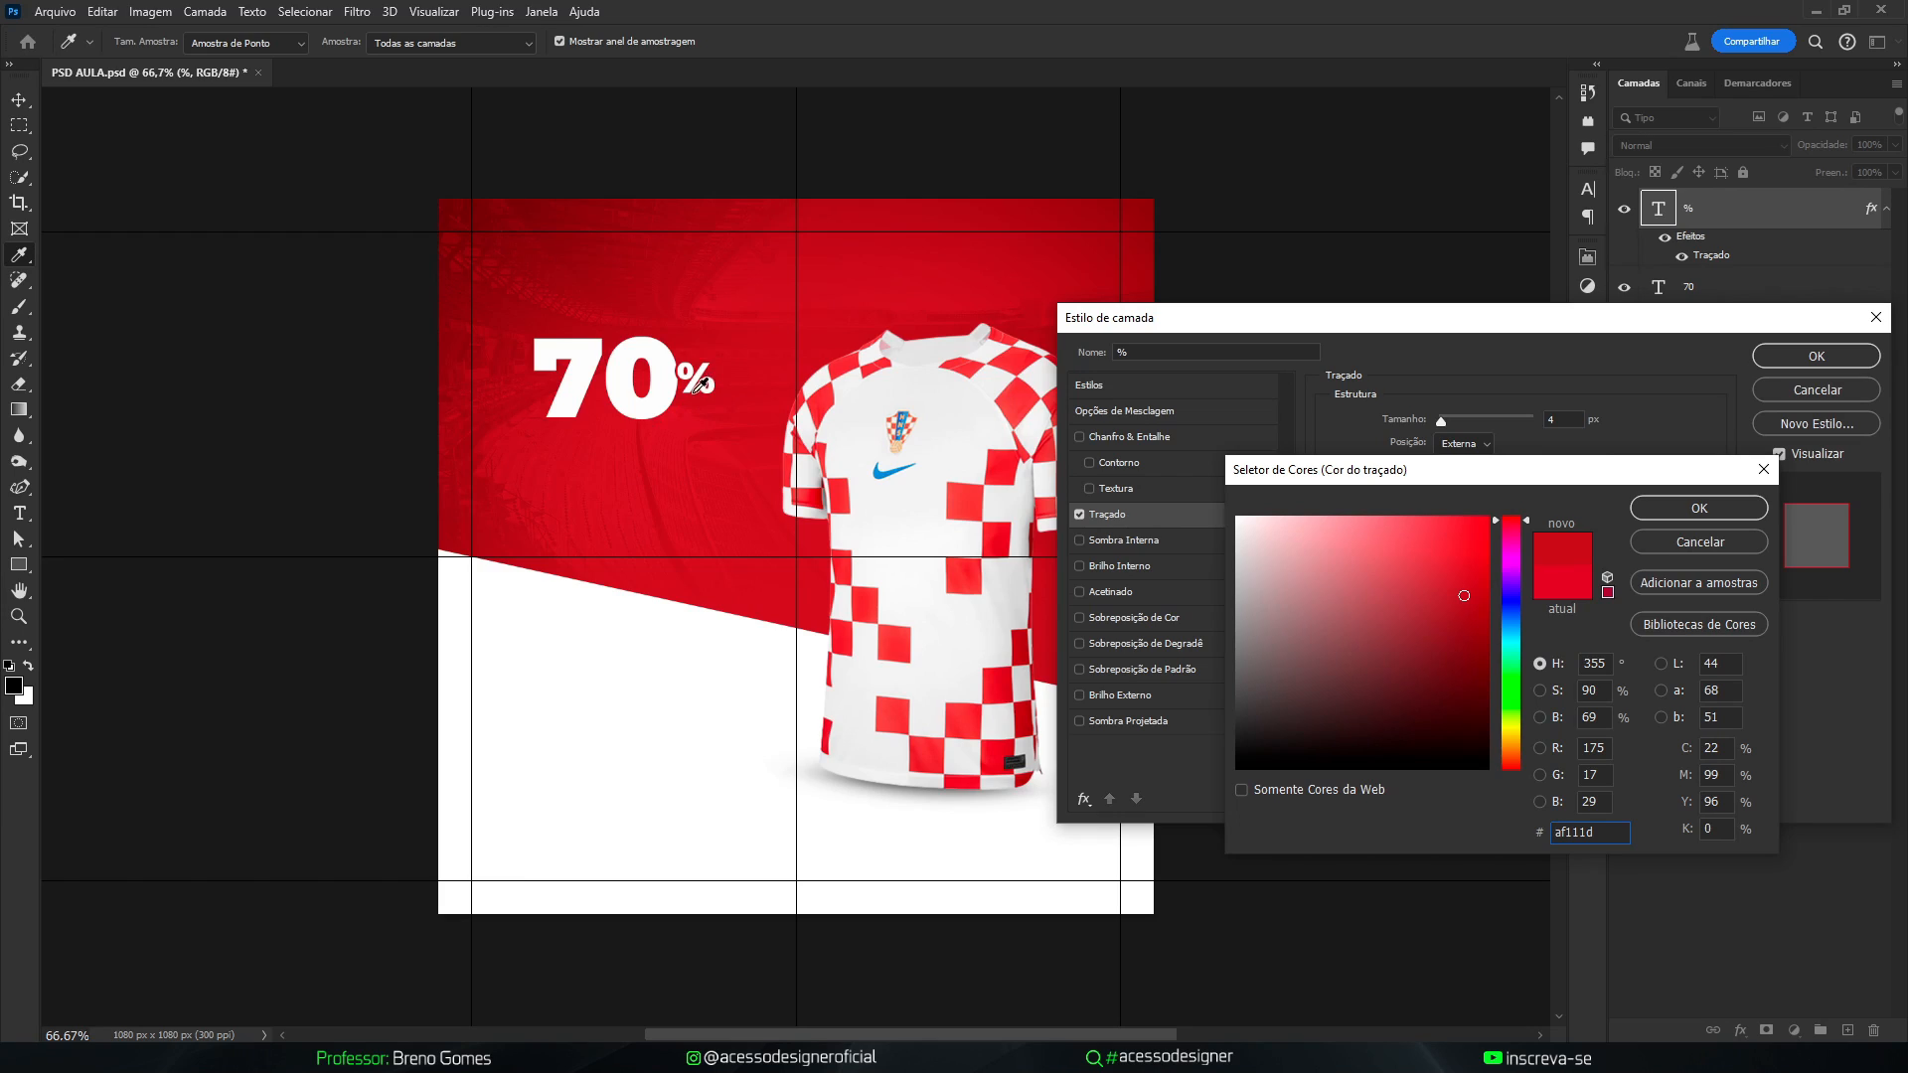
{"action": "left_click", "coordinate": [1707, 501]}
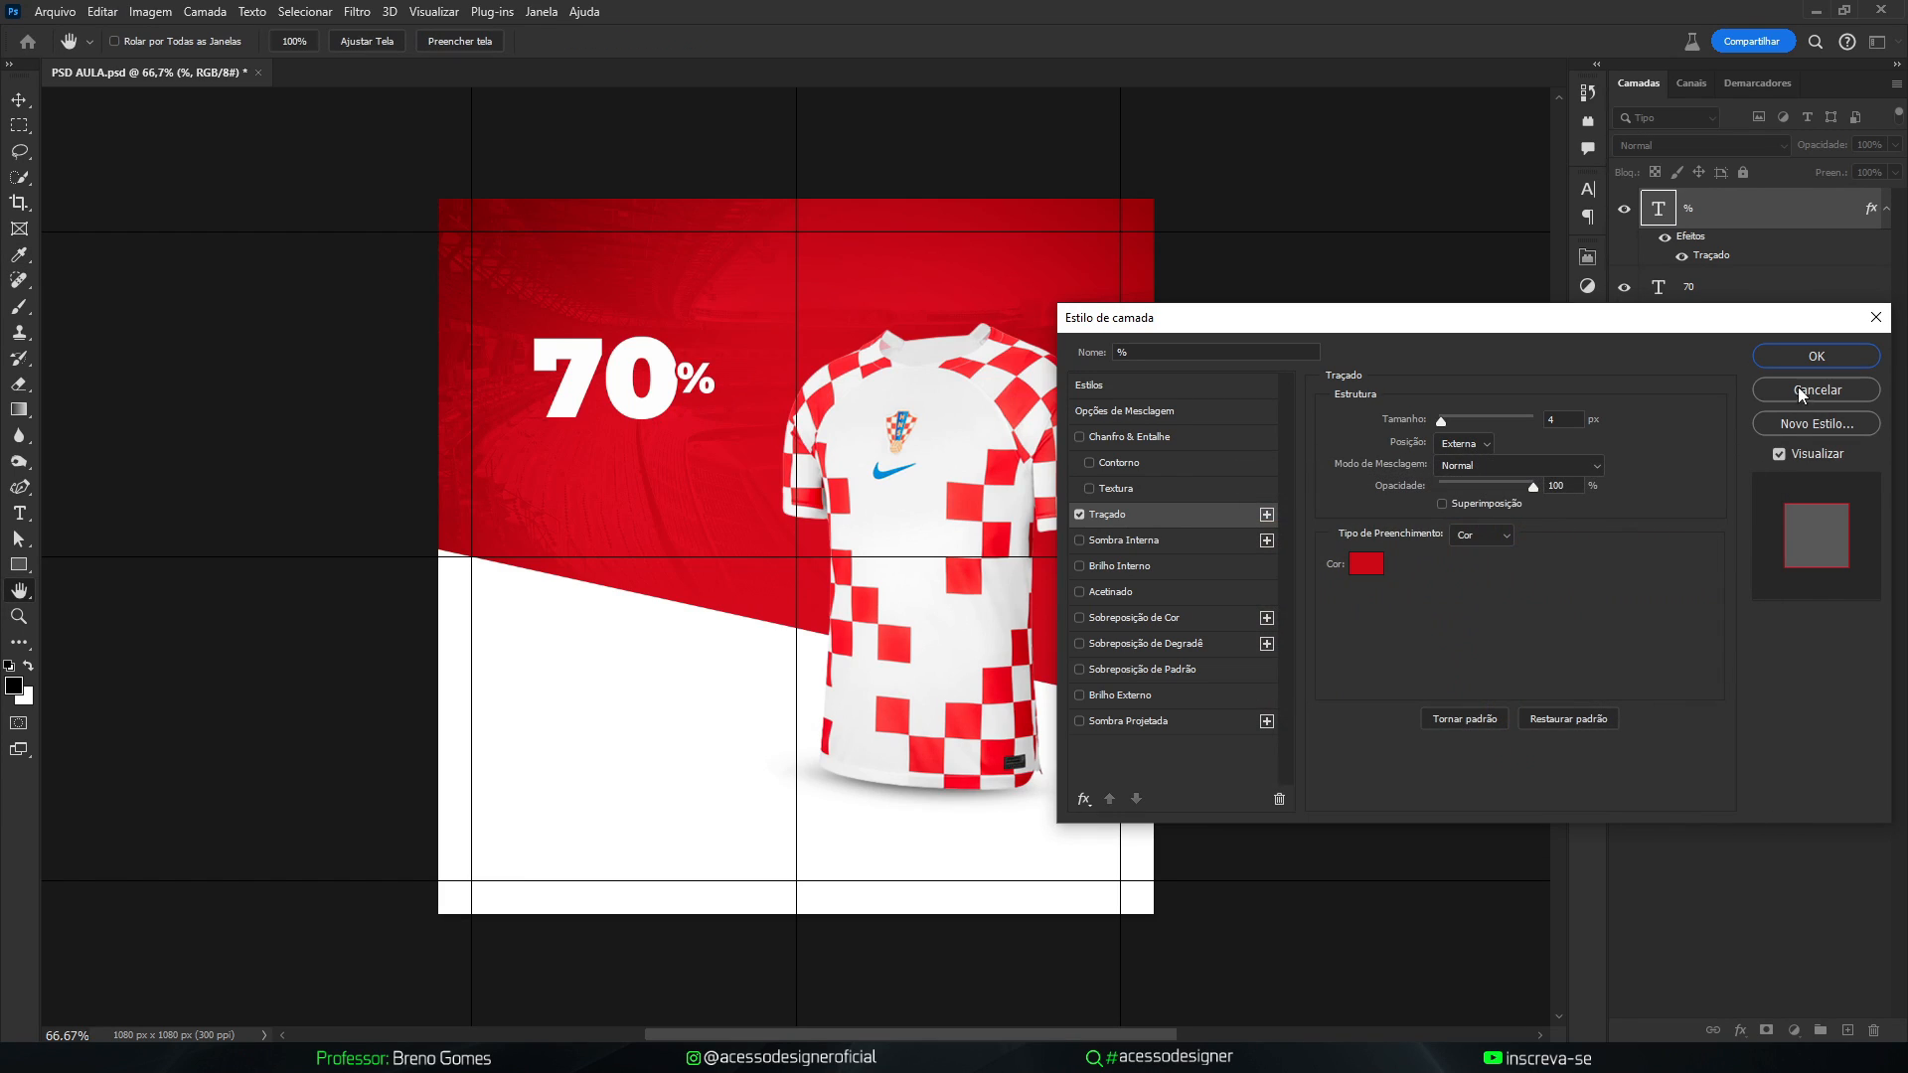
{"action": "left_click_drag", "start_coordinate": [1500, 355], "coordinate": [1411, 343]}
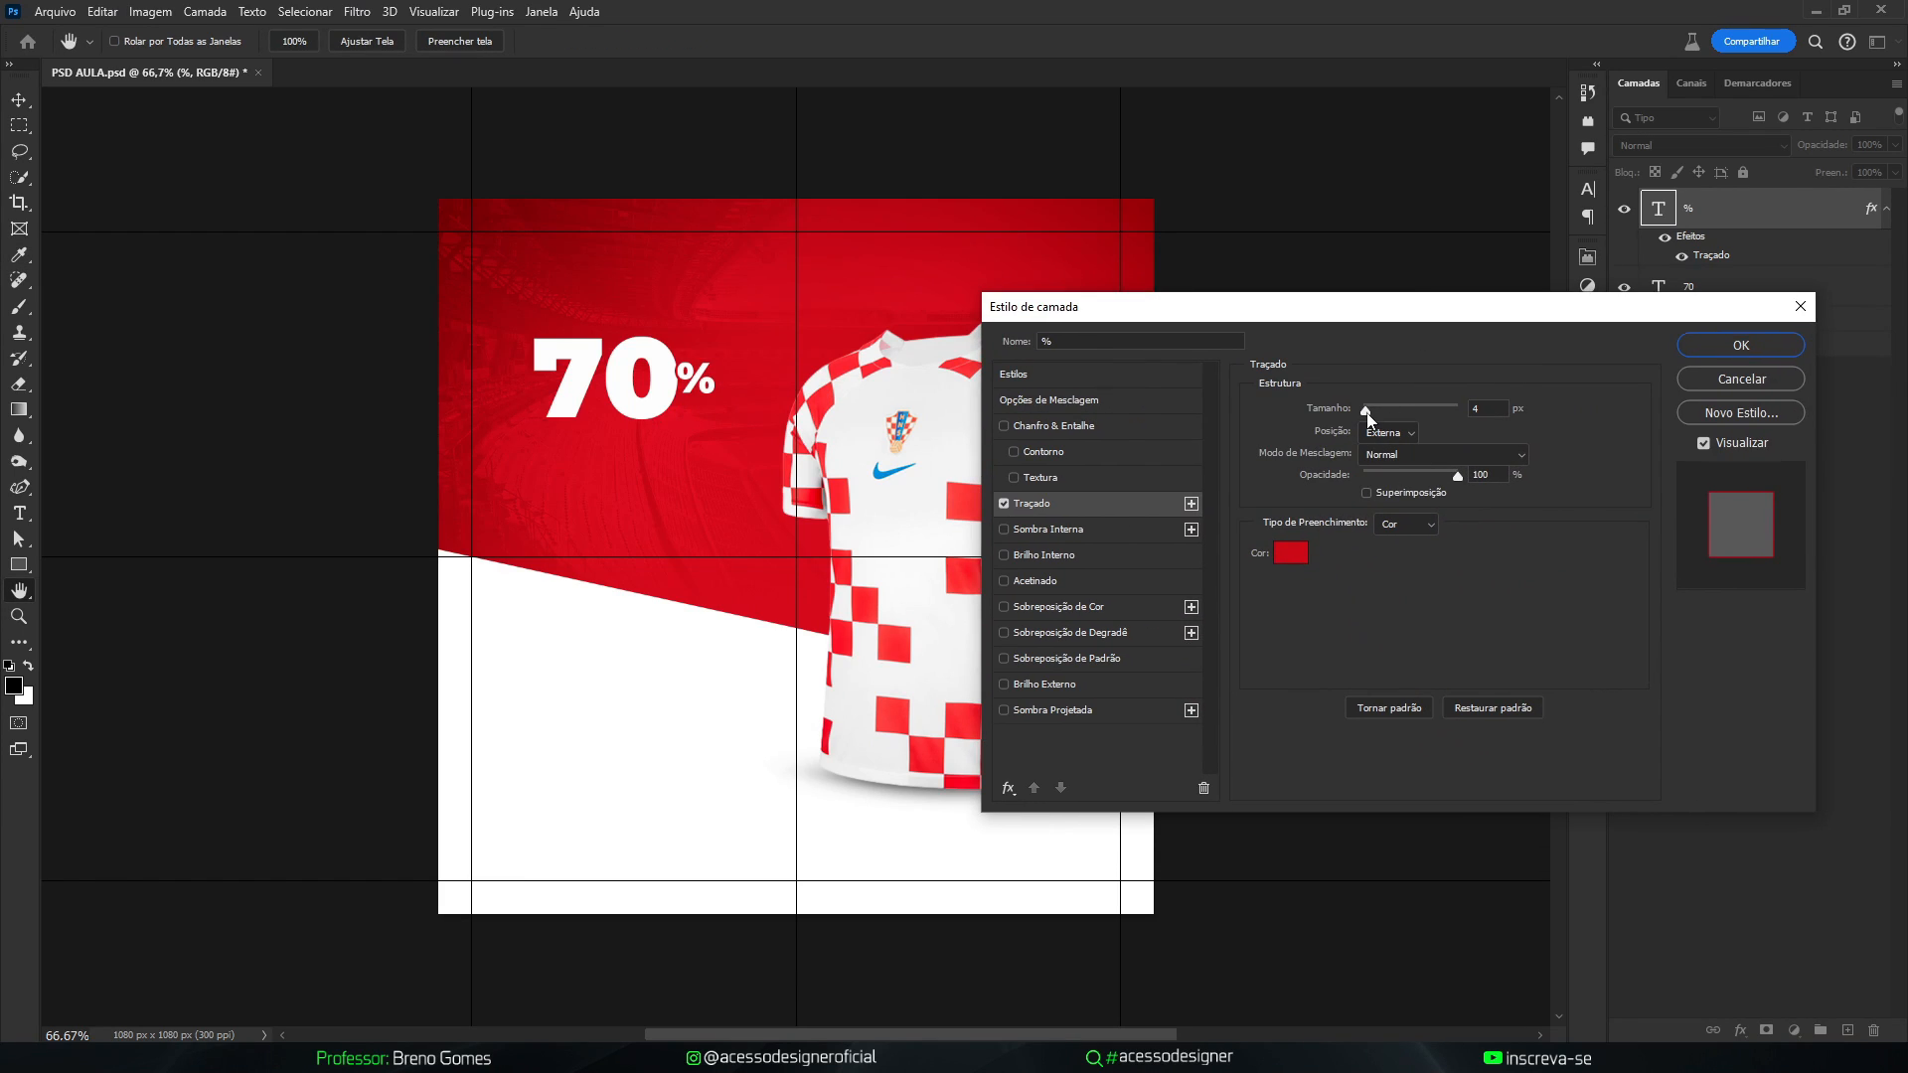
{"action": "left_click", "coordinate": [1713, 348]}
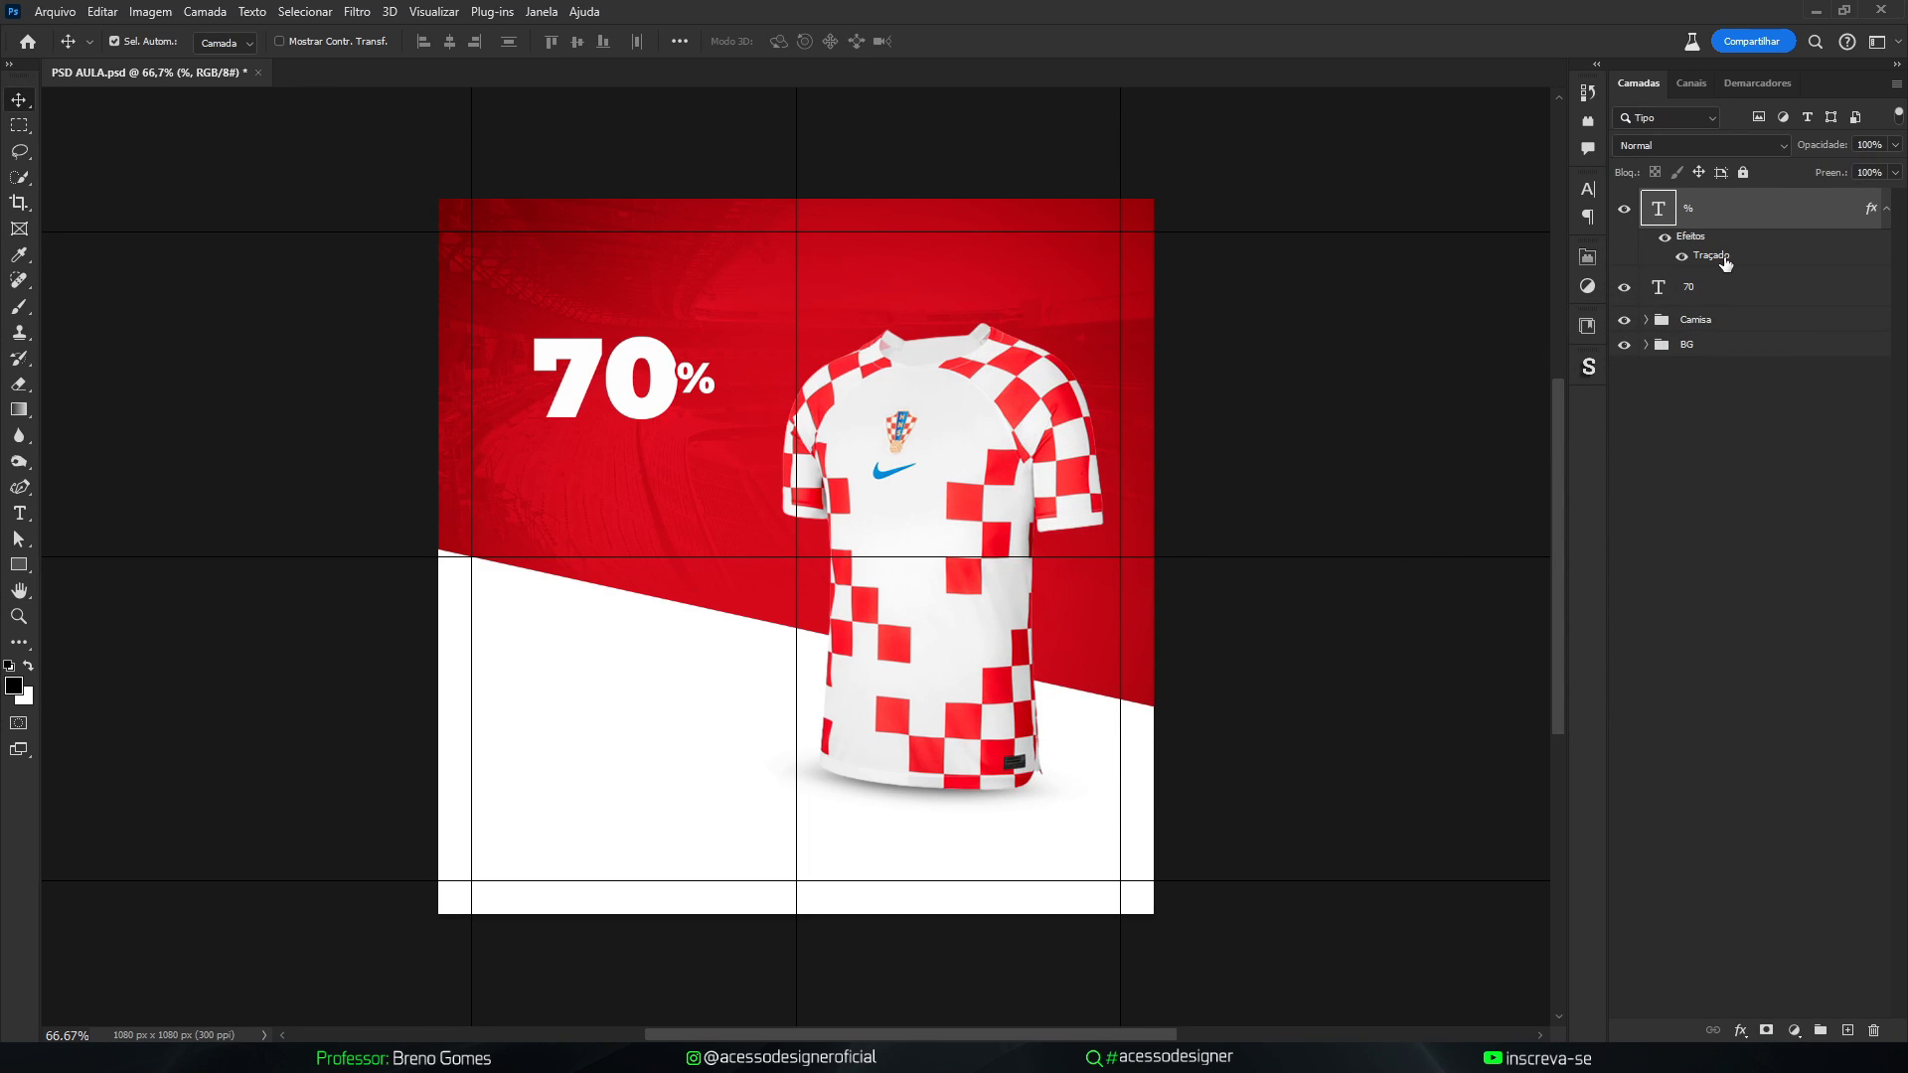
Check the % stroke settings and move the % left so it overlaps the edge of the zero
{"action": "double_click", "coordinate": [1723, 260]}
{"action": "left_click", "coordinate": [1722, 346]}
{"action": "left_click_drag", "start_coordinate": [701, 381], "coordinate": [688, 379]}
{"action": "left_click", "coordinate": [1230, 392]}
Duplicate the % below the 70, clear the copy's layer style, and place its layer beneath the 70 layer
{"action": "left_click_drag", "start_coordinate": [708, 408], "coordinate": [588, 477]}
{"action": "right_click", "coordinate": [1733, 256]}
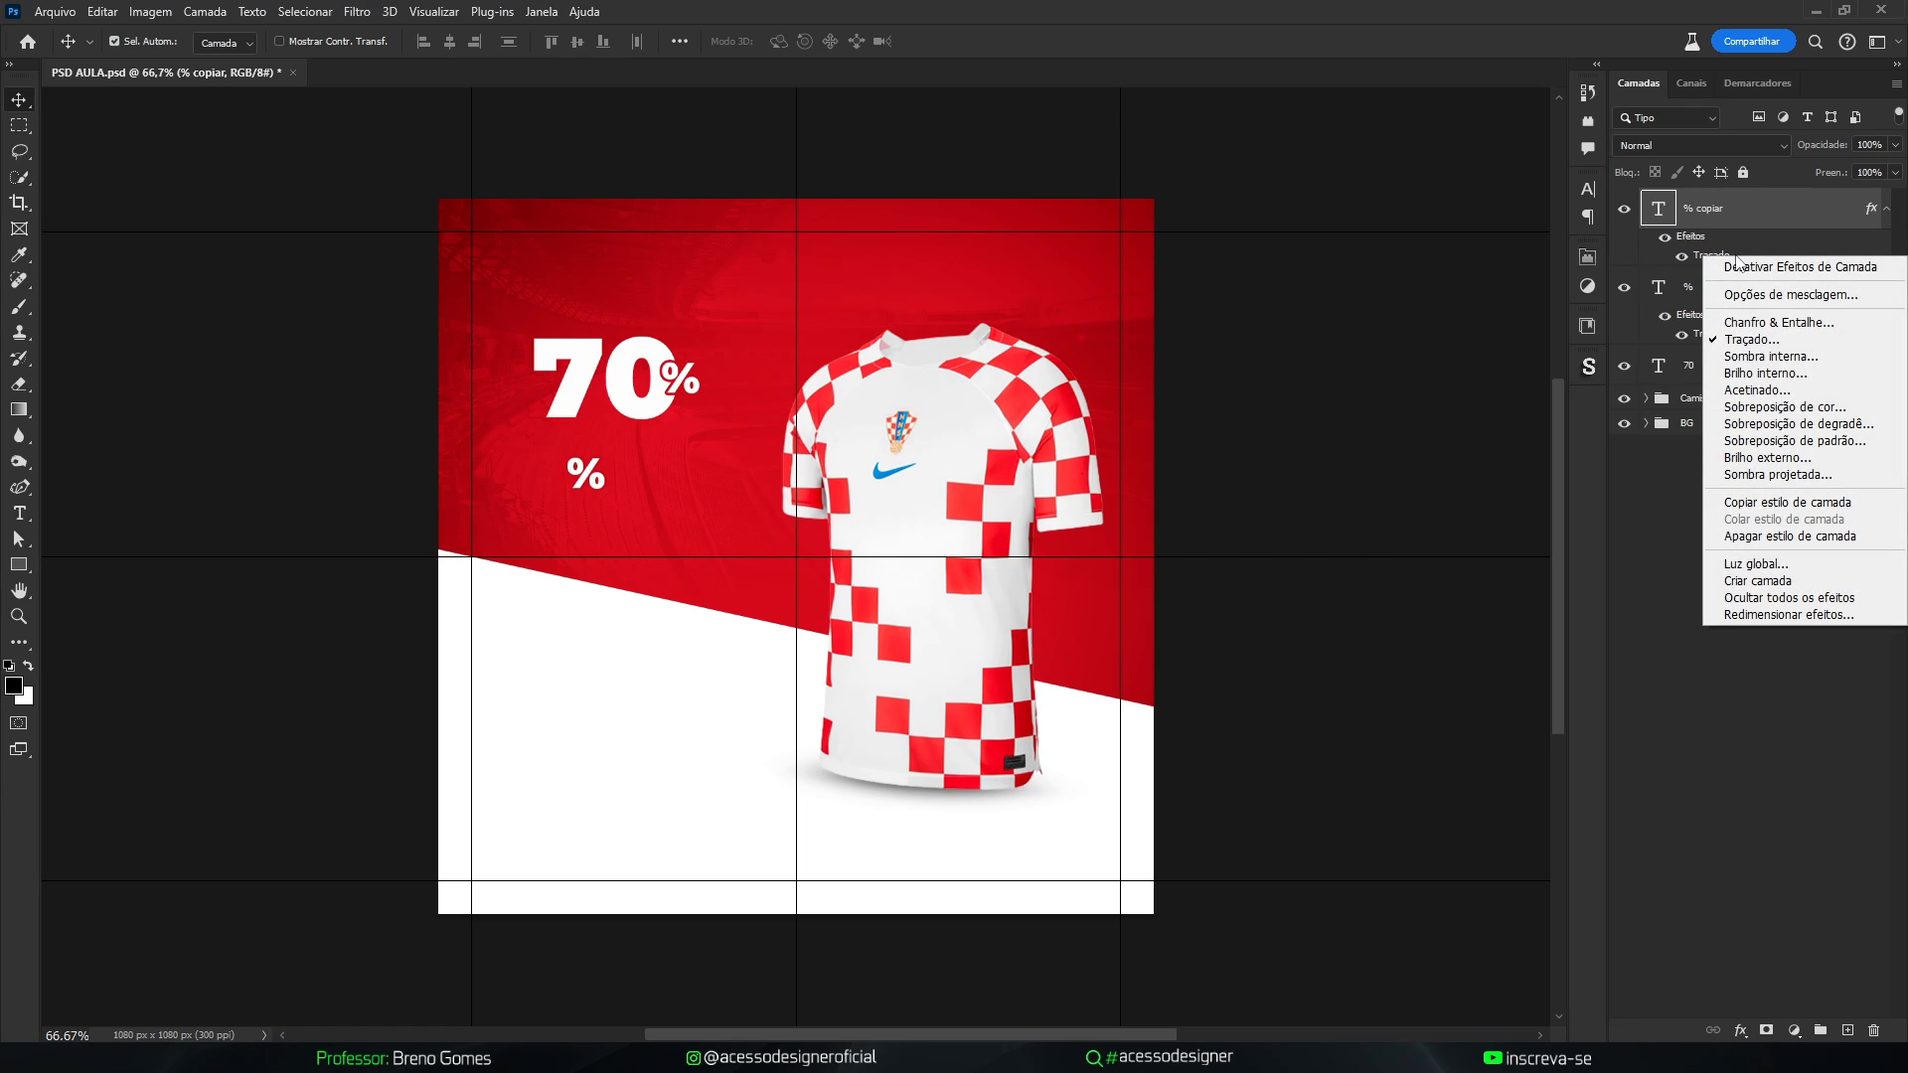
{"action": "left_click", "coordinate": [1759, 536]}
{"action": "left_click", "coordinate": [1888, 249]}
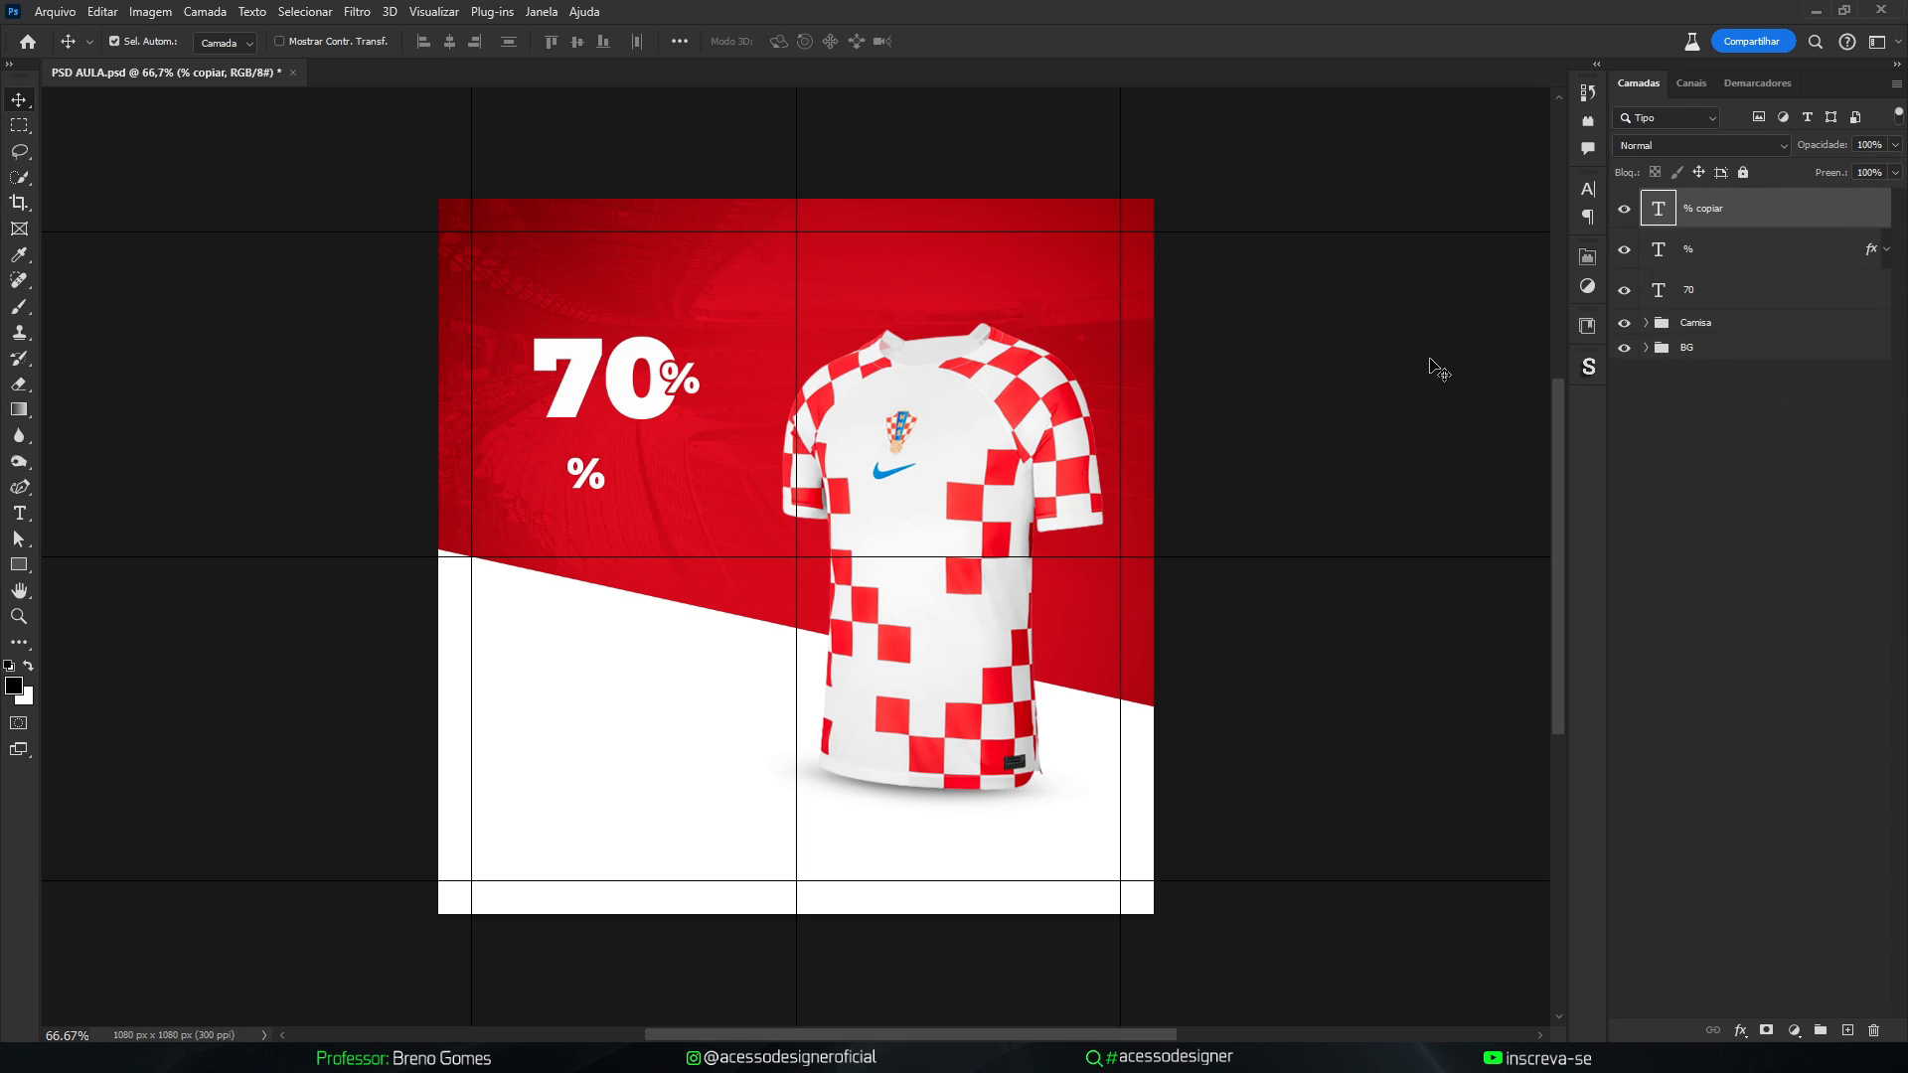
{"action": "left_click_drag", "start_coordinate": [1721, 224], "coordinate": [1714, 314]}
Replace the duplicated % text with NO PIX
{"action": "key", "text": "t"}
{"action": "double_click", "coordinate": [591, 484]}
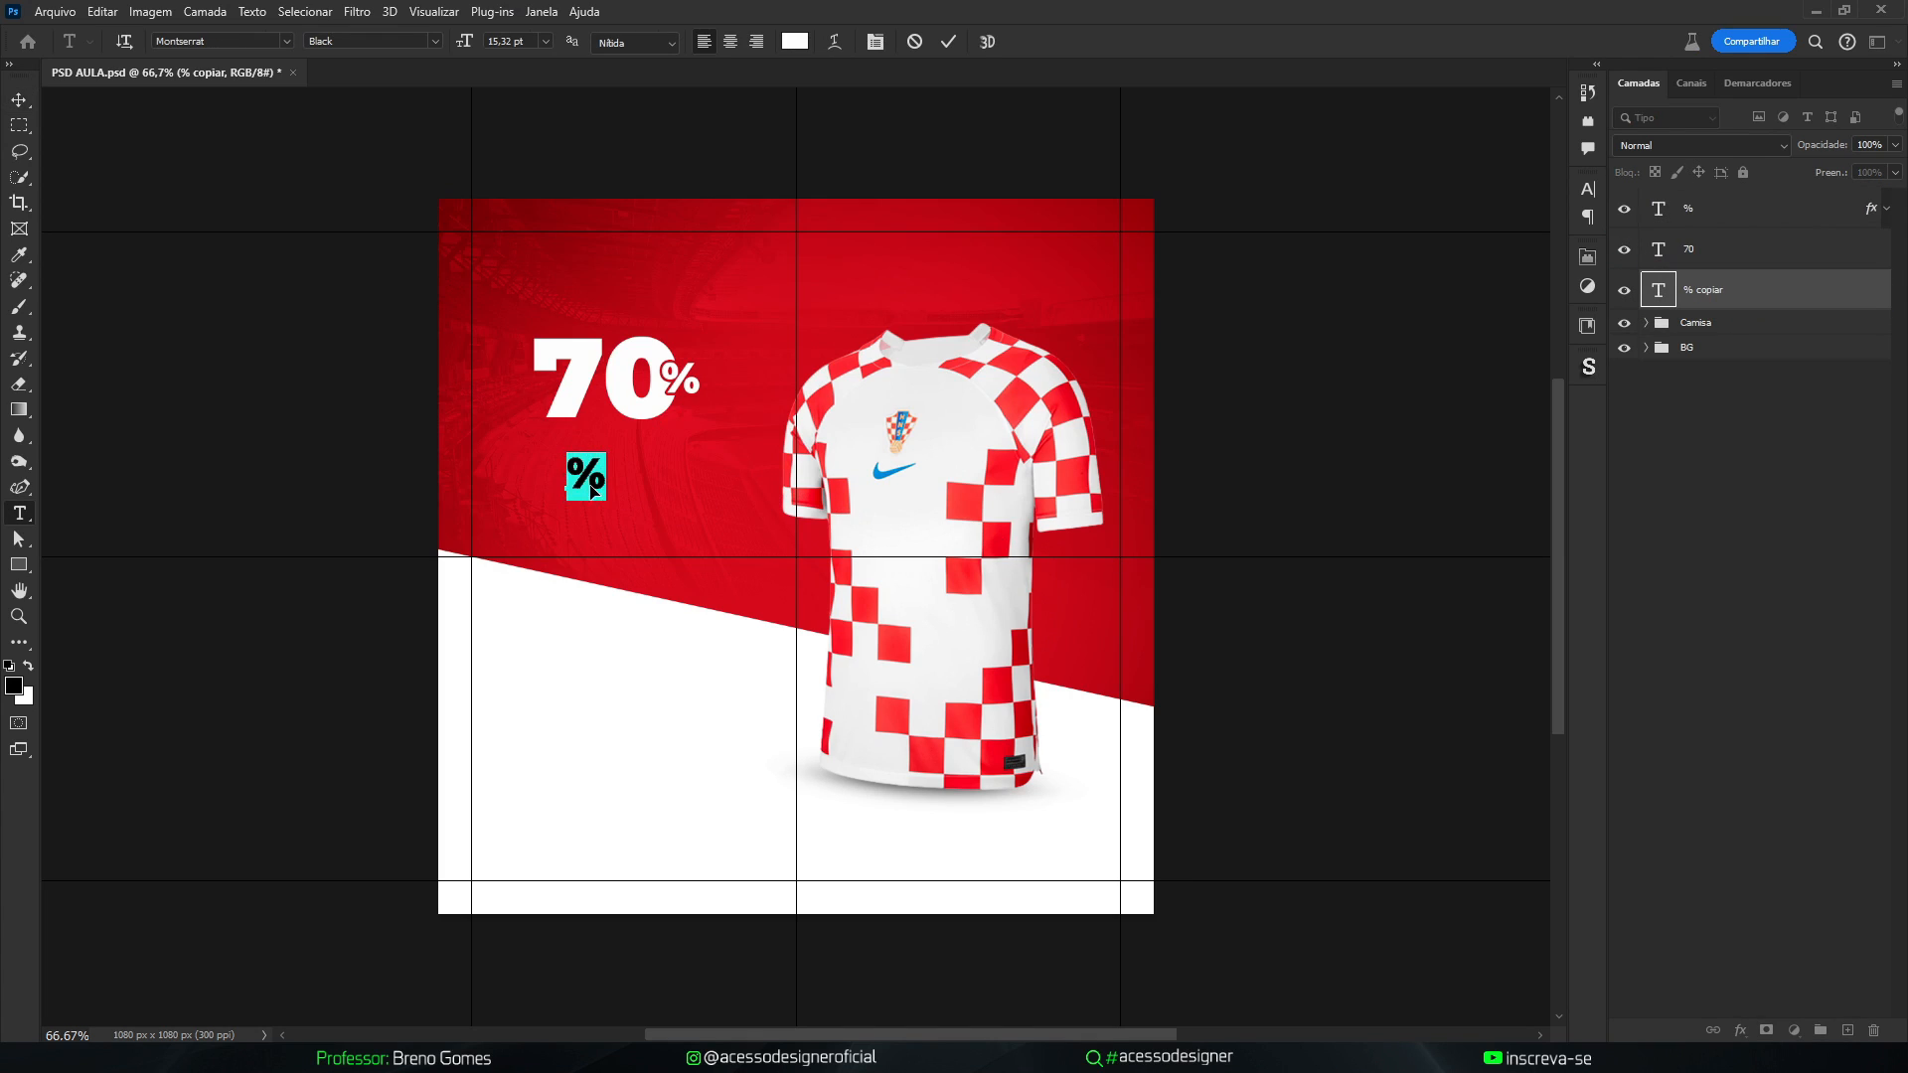
{"action": "type", "text": "NO PIZ"}
{"action": "key", "text": "BackSpace"}
{"action": "type", "text": "X"}
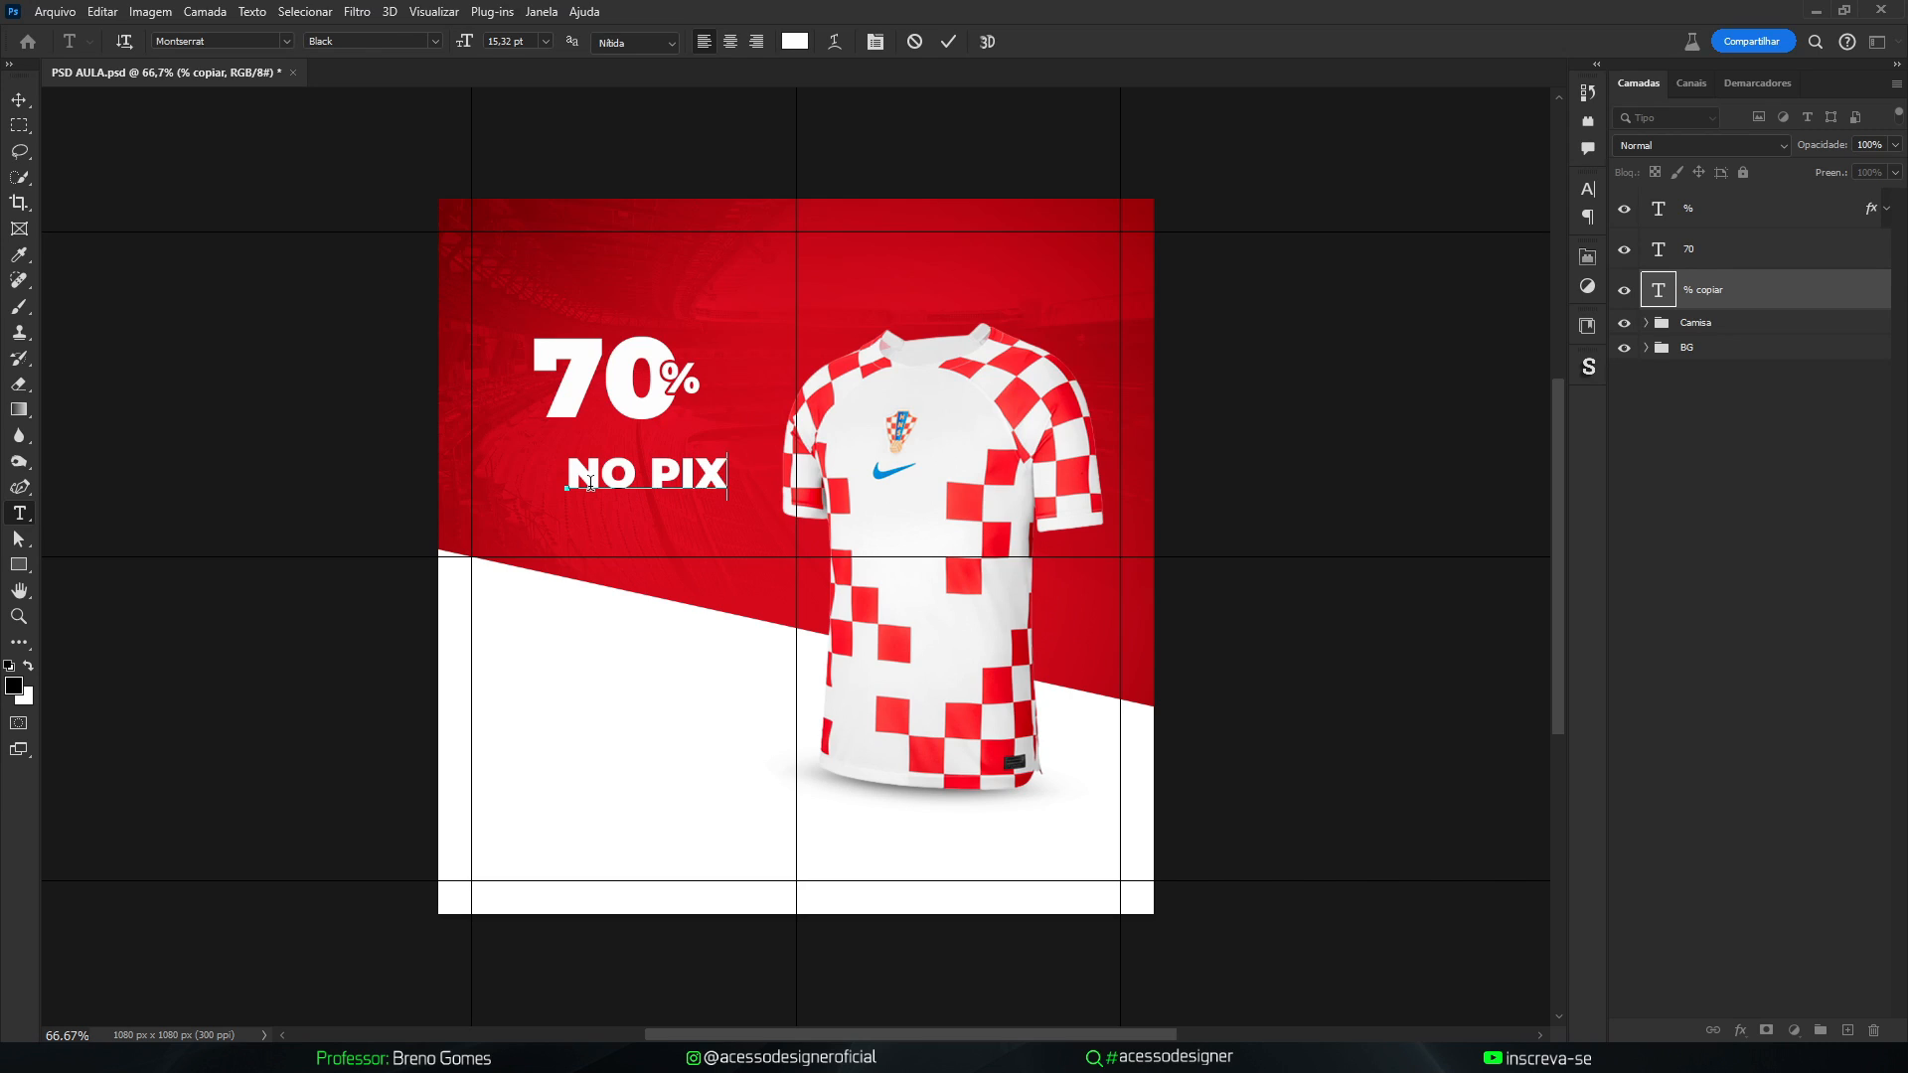
{"action": "key", "text": "ctrl+Return"}
Place NO PIX just under the 70 and put a copy of it above the 70
{"action": "key", "text": "ctrl+t"}
{"action": "left_click_drag", "start_coordinate": [685, 475], "coordinate": [642, 300]}
{"action": "key", "text": "Return"}
{"action": "key", "text": "v"}
Change the upper NO PIX copy to É AGORA! and move it left, just above the 70
{"action": "double_click", "coordinate": [641, 301]}
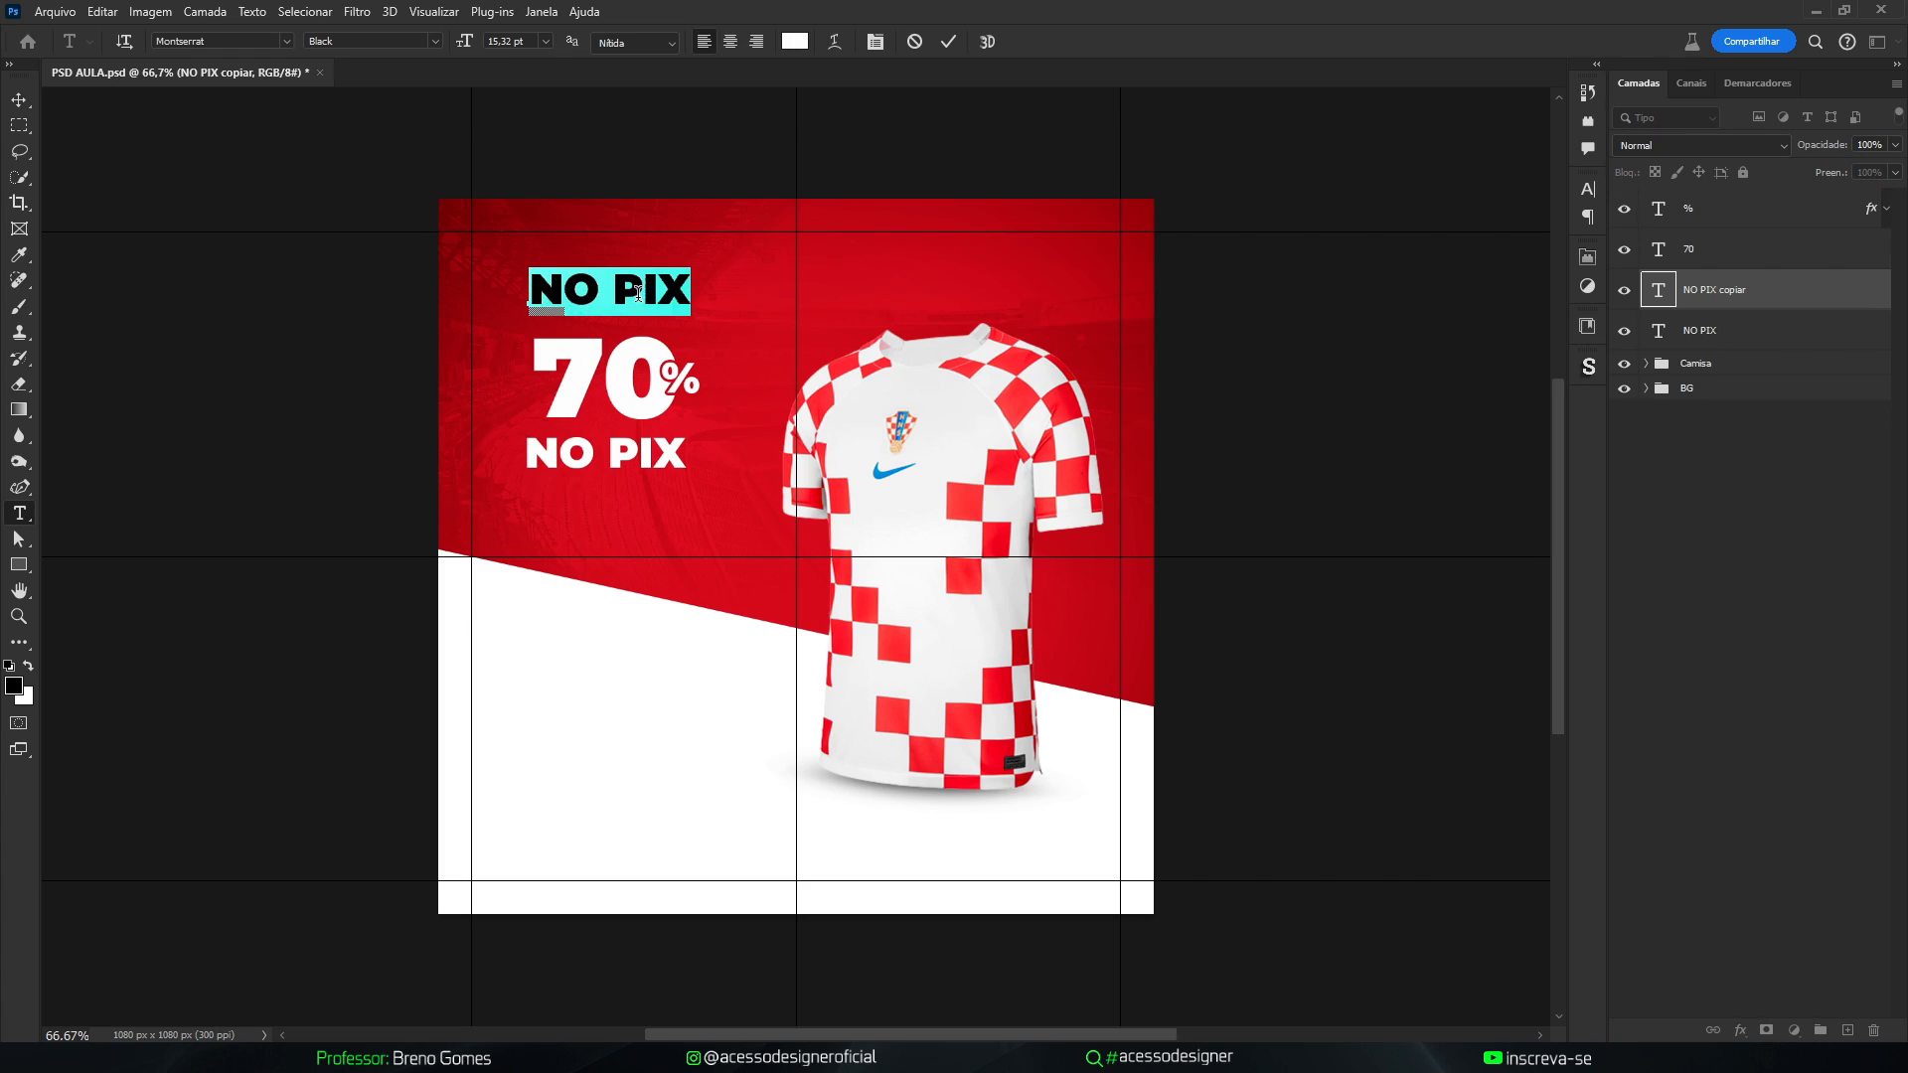
{"action": "type", "text": "É A"}
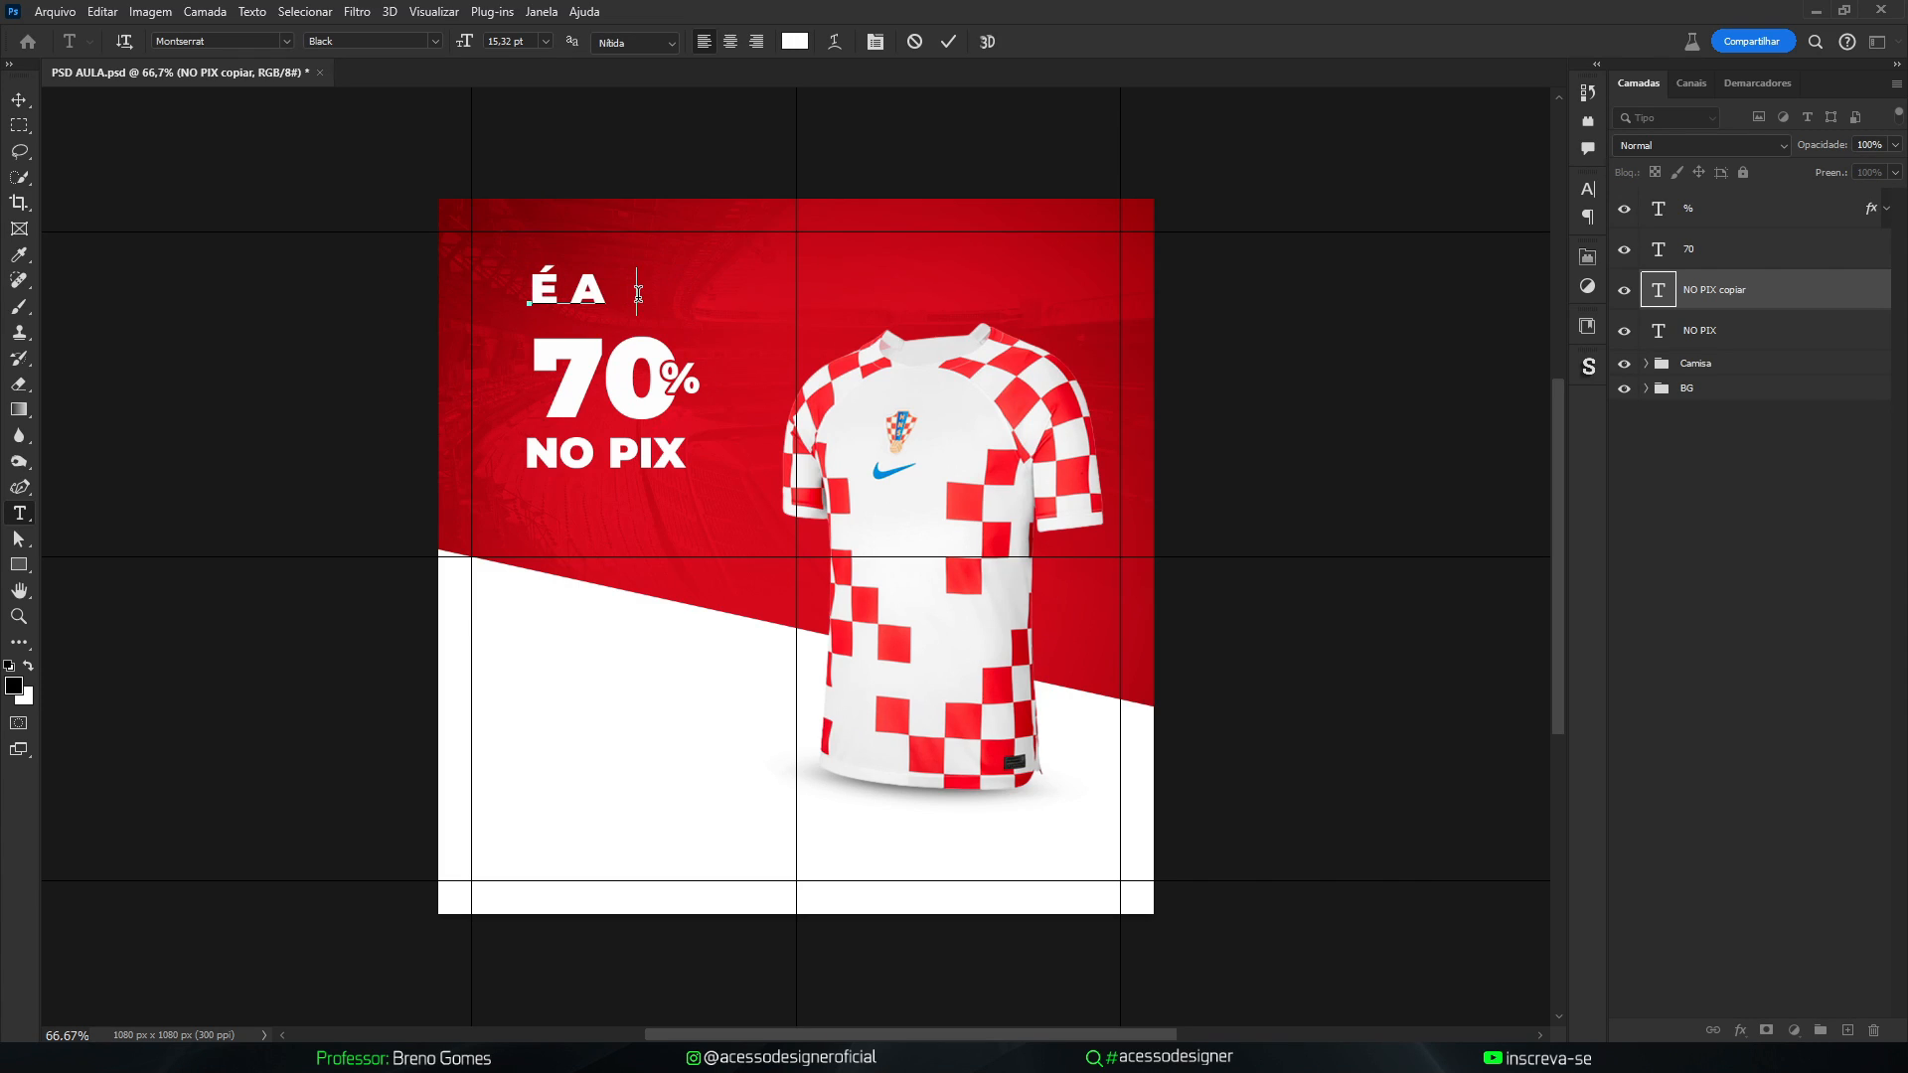
{"action": "type", "text": "GORA!"}
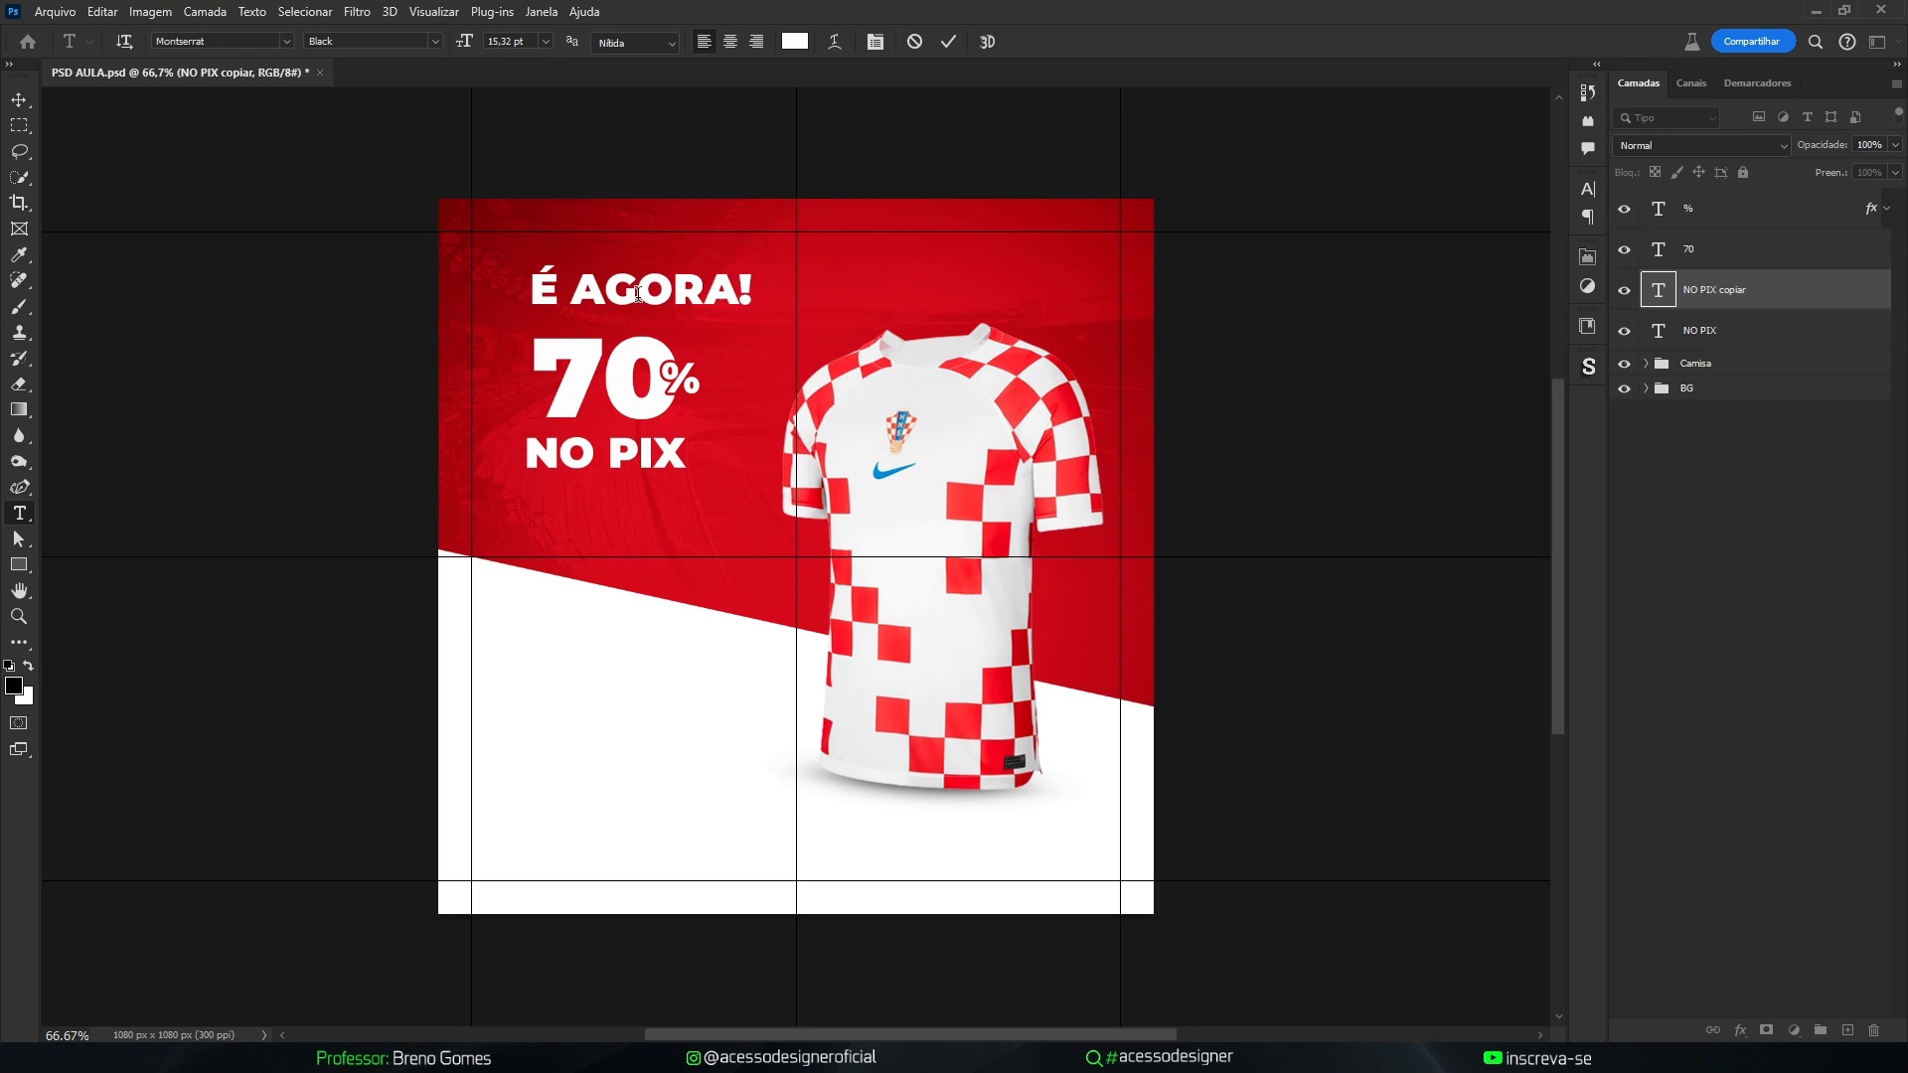
{"action": "key", "text": "ctrl+Return"}
{"action": "key", "text": "ctrl+t"}
{"action": "mouse_move", "coordinate": [705, 292]}
{"action": "left_mouse_down"}
{"action": "mouse_move", "coordinate": [674, 300]}
{"action": "mouse_move", "coordinate": [727, 267]}
{"action": "left_mouse_up"}
{"action": "key", "text": "Return"}
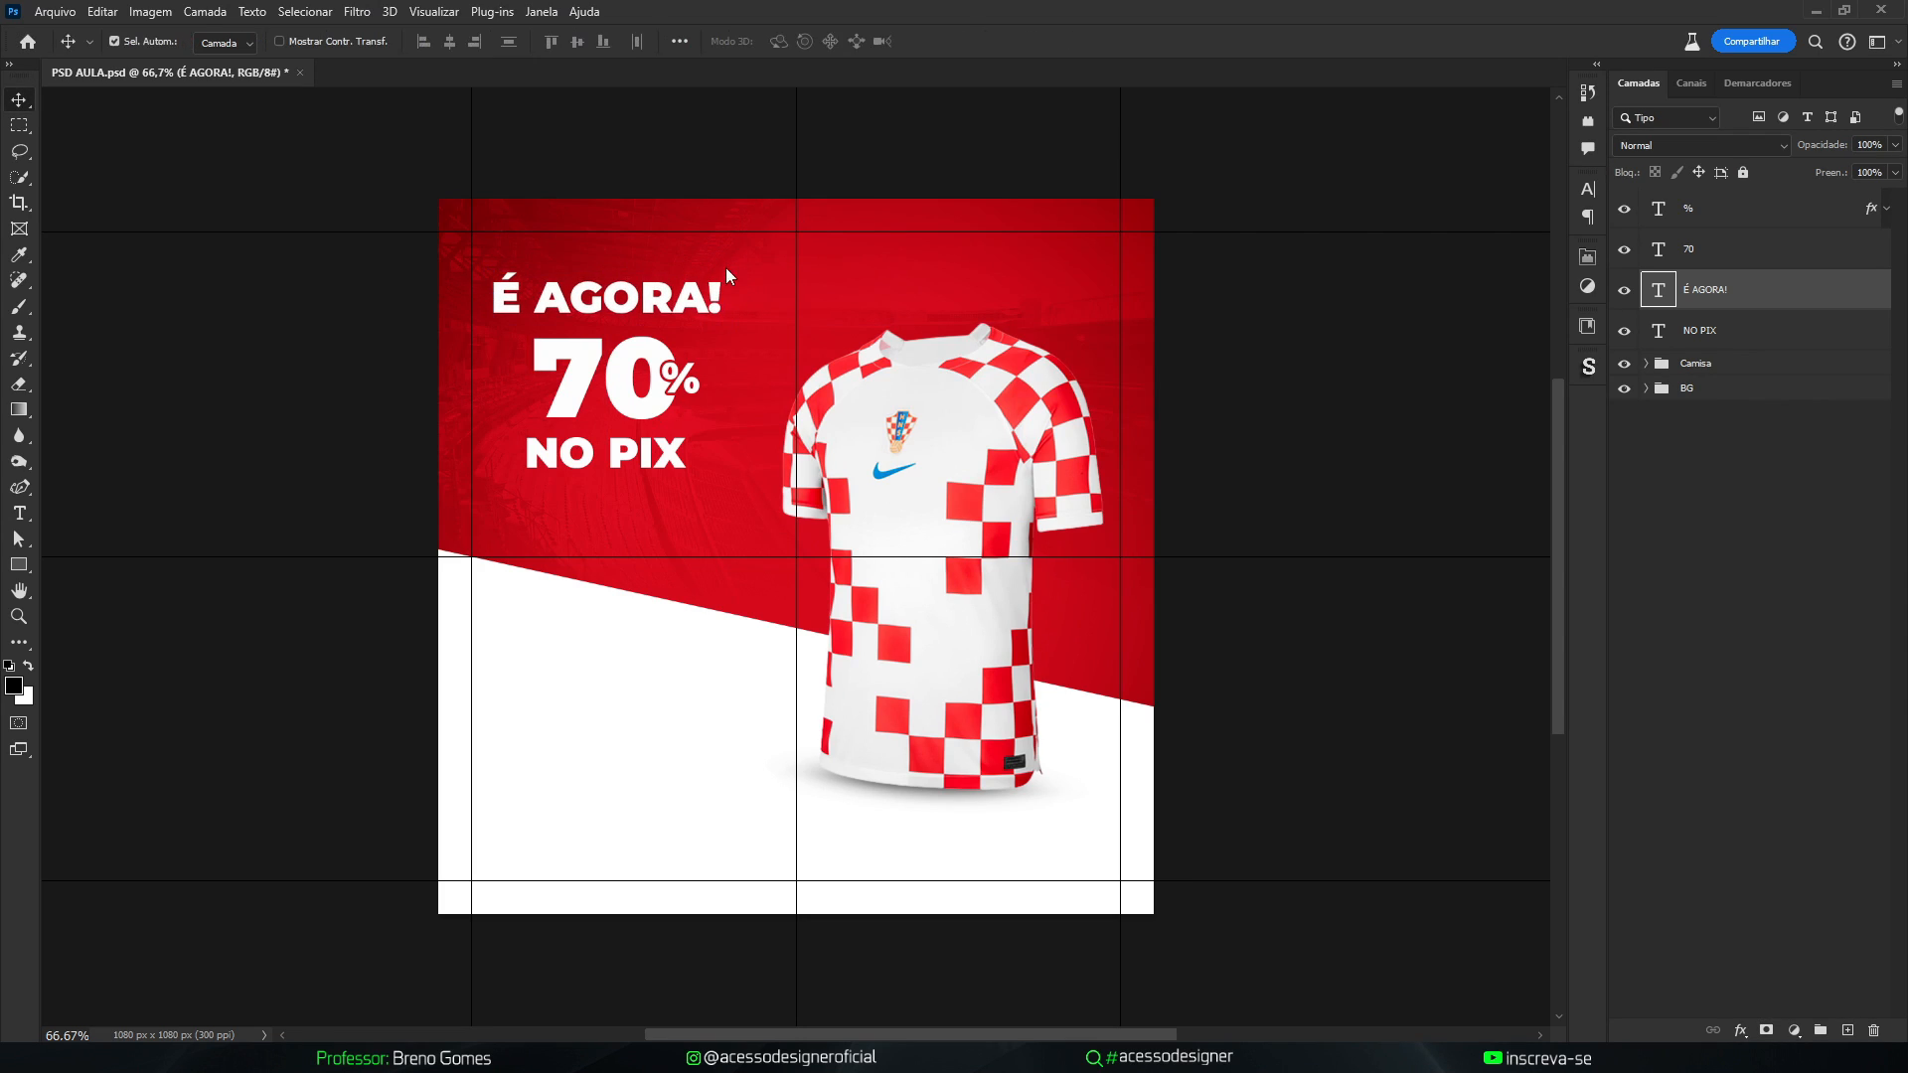
Scale the 70 and % layers up slightly together to fill the space between É AGORA! and NO PIX
{"action": "left_click", "coordinate": [1217, 344]}
{"action": "left_click", "coordinate": [675, 384]}
{"action": "left_click", "coordinate": [652, 356], "text": "shift"}
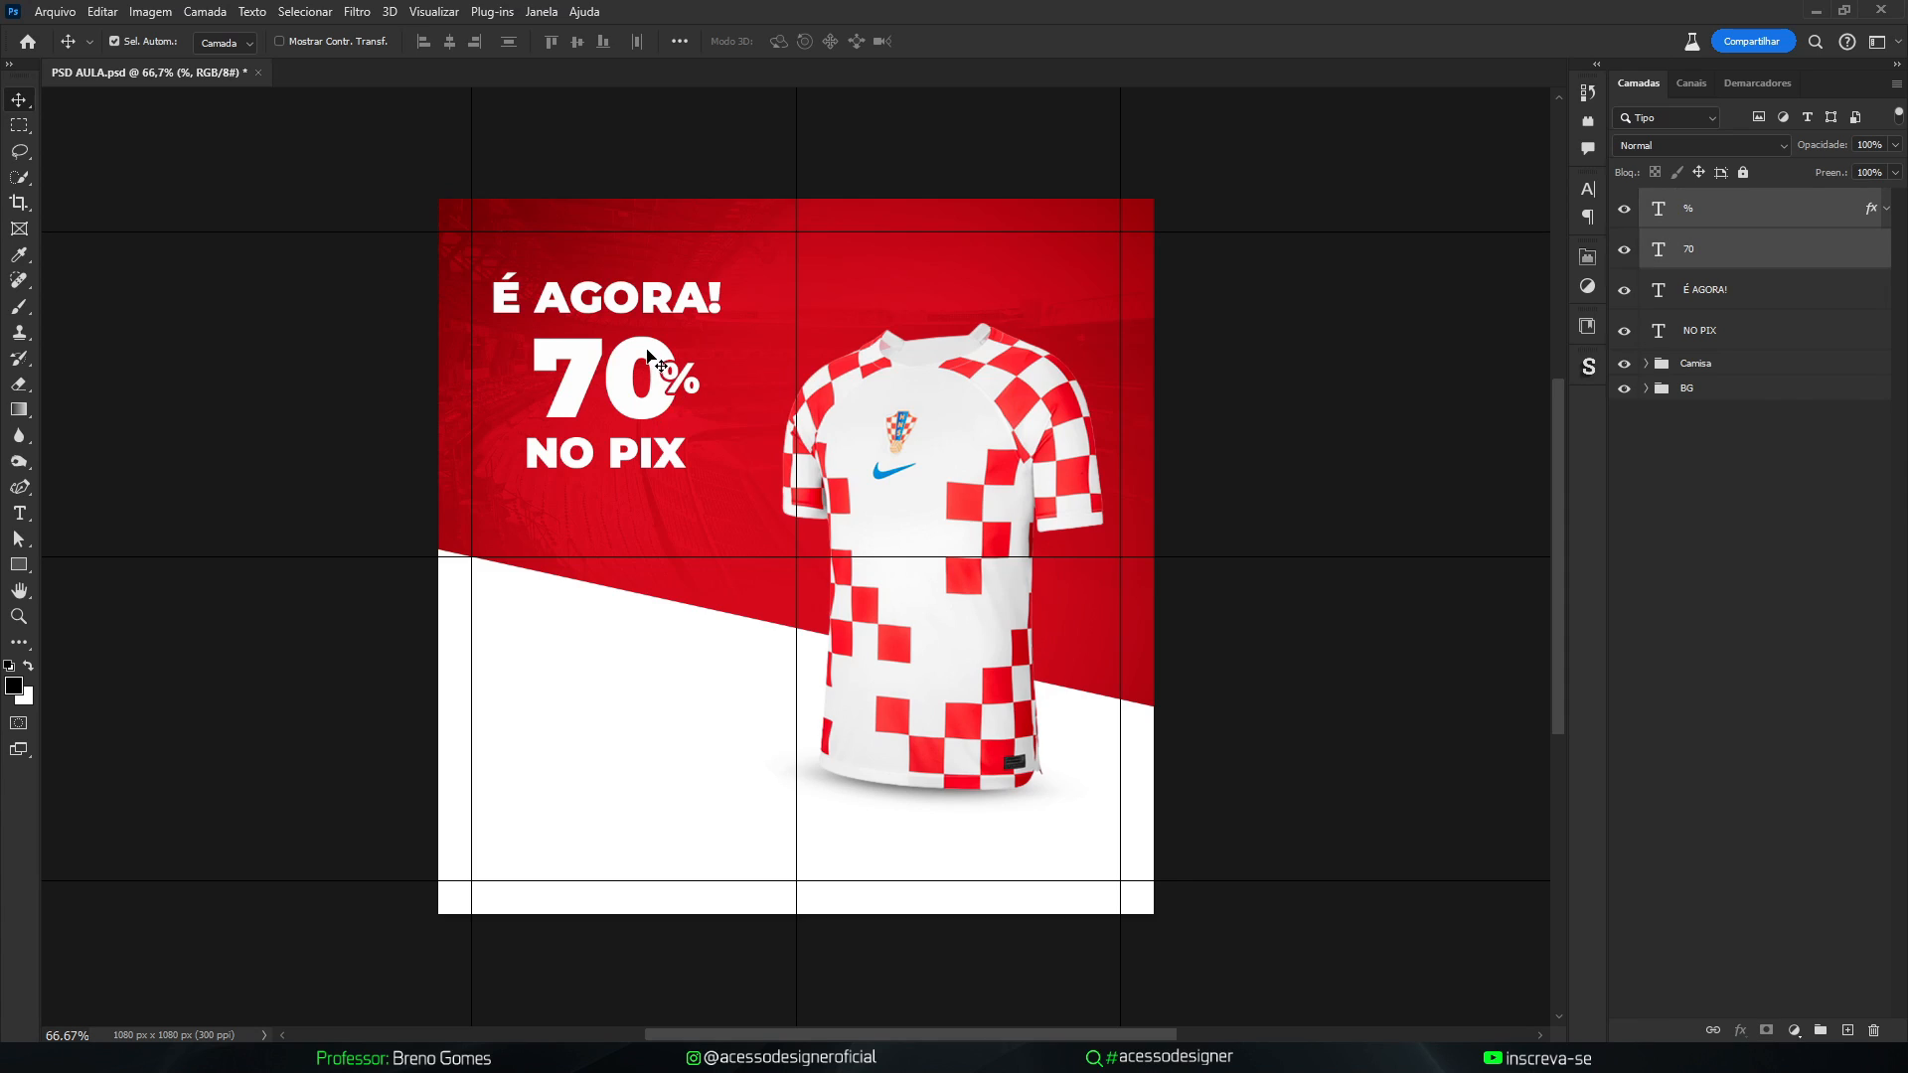
{"action": "key", "text": "ctrl+t"}
{"action": "left_click_drag", "start_coordinate": [694, 339], "coordinate": [718, 339]}
{"action": "key", "text": "Return"}
{"action": "left_click", "coordinate": [1265, 369]}
Scale the É AGORA! text down and keep it centred just above the 70
{"action": "left_click", "coordinate": [705, 298]}
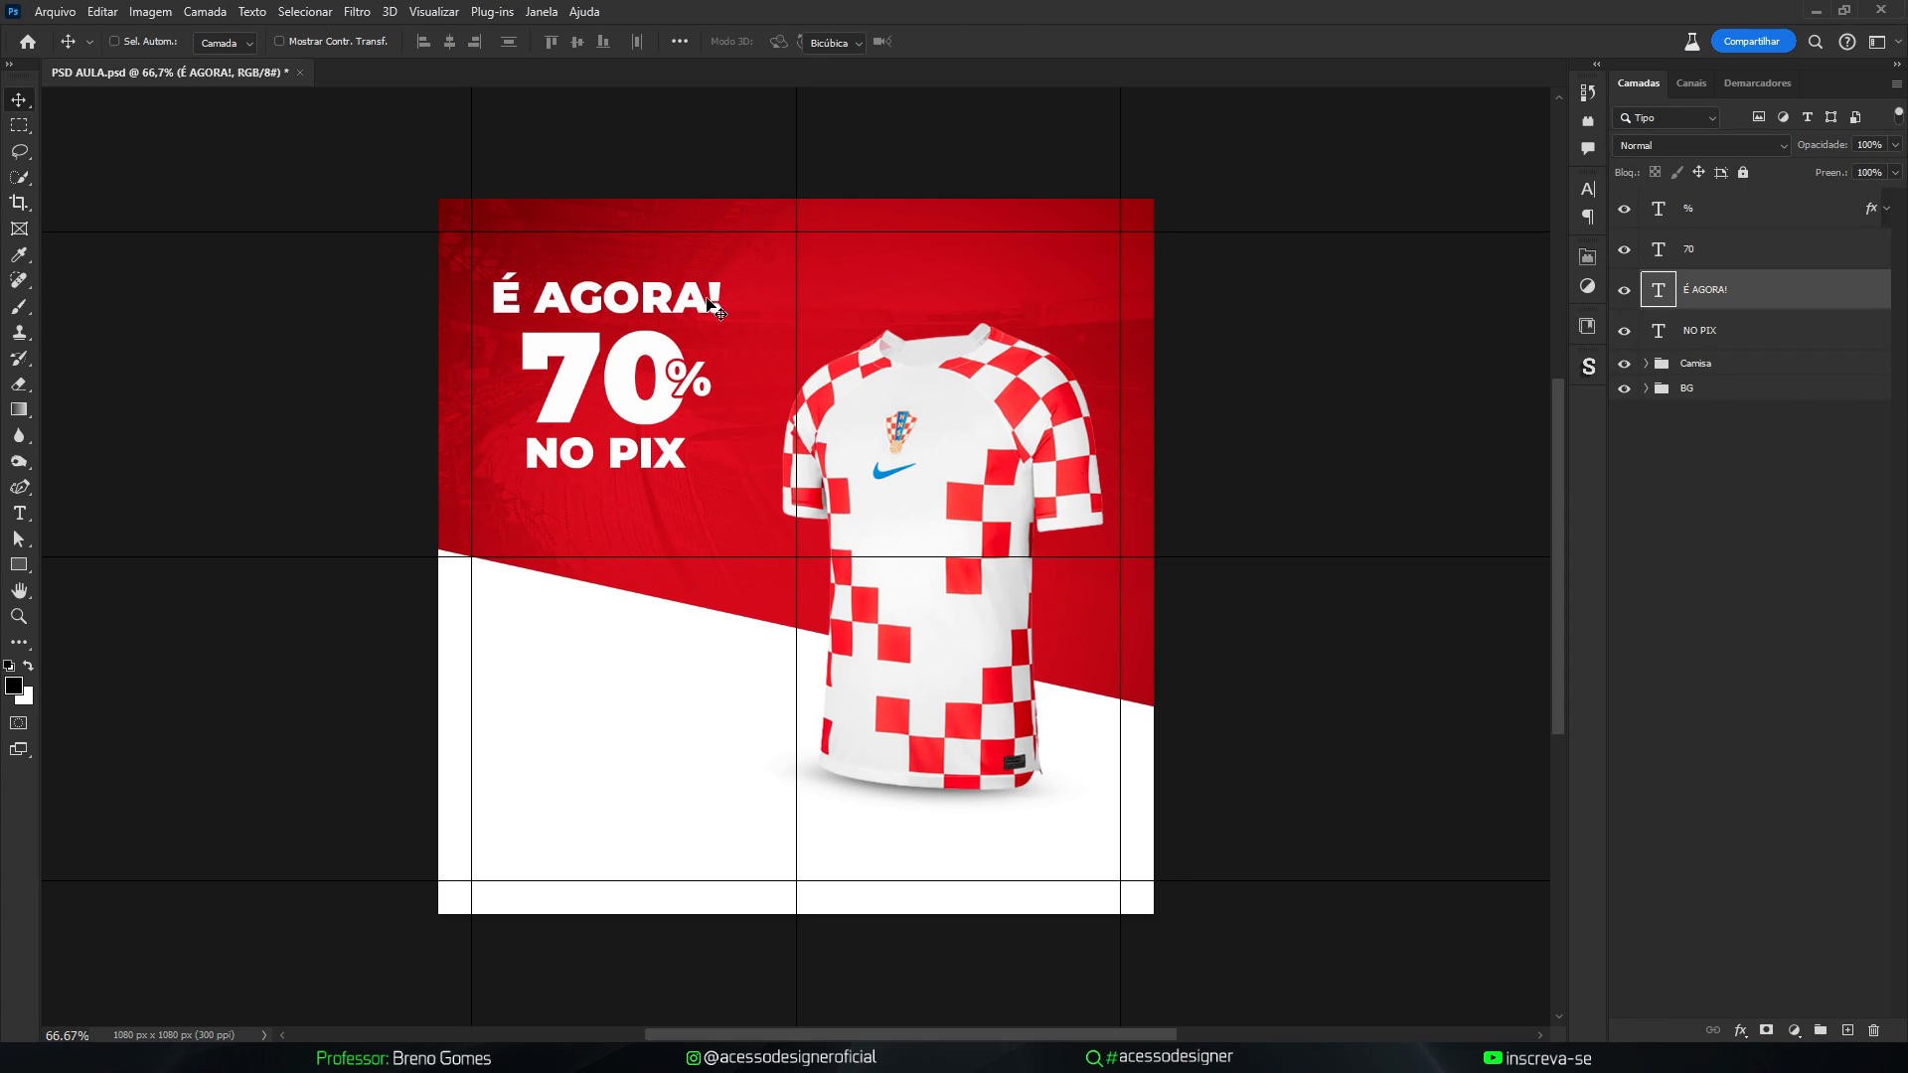
{"action": "key", "text": "ctrl+t"}
{"action": "left_click_drag", "start_coordinate": [724, 272], "coordinate": [669, 310]}
{"action": "key", "text": "Return"}
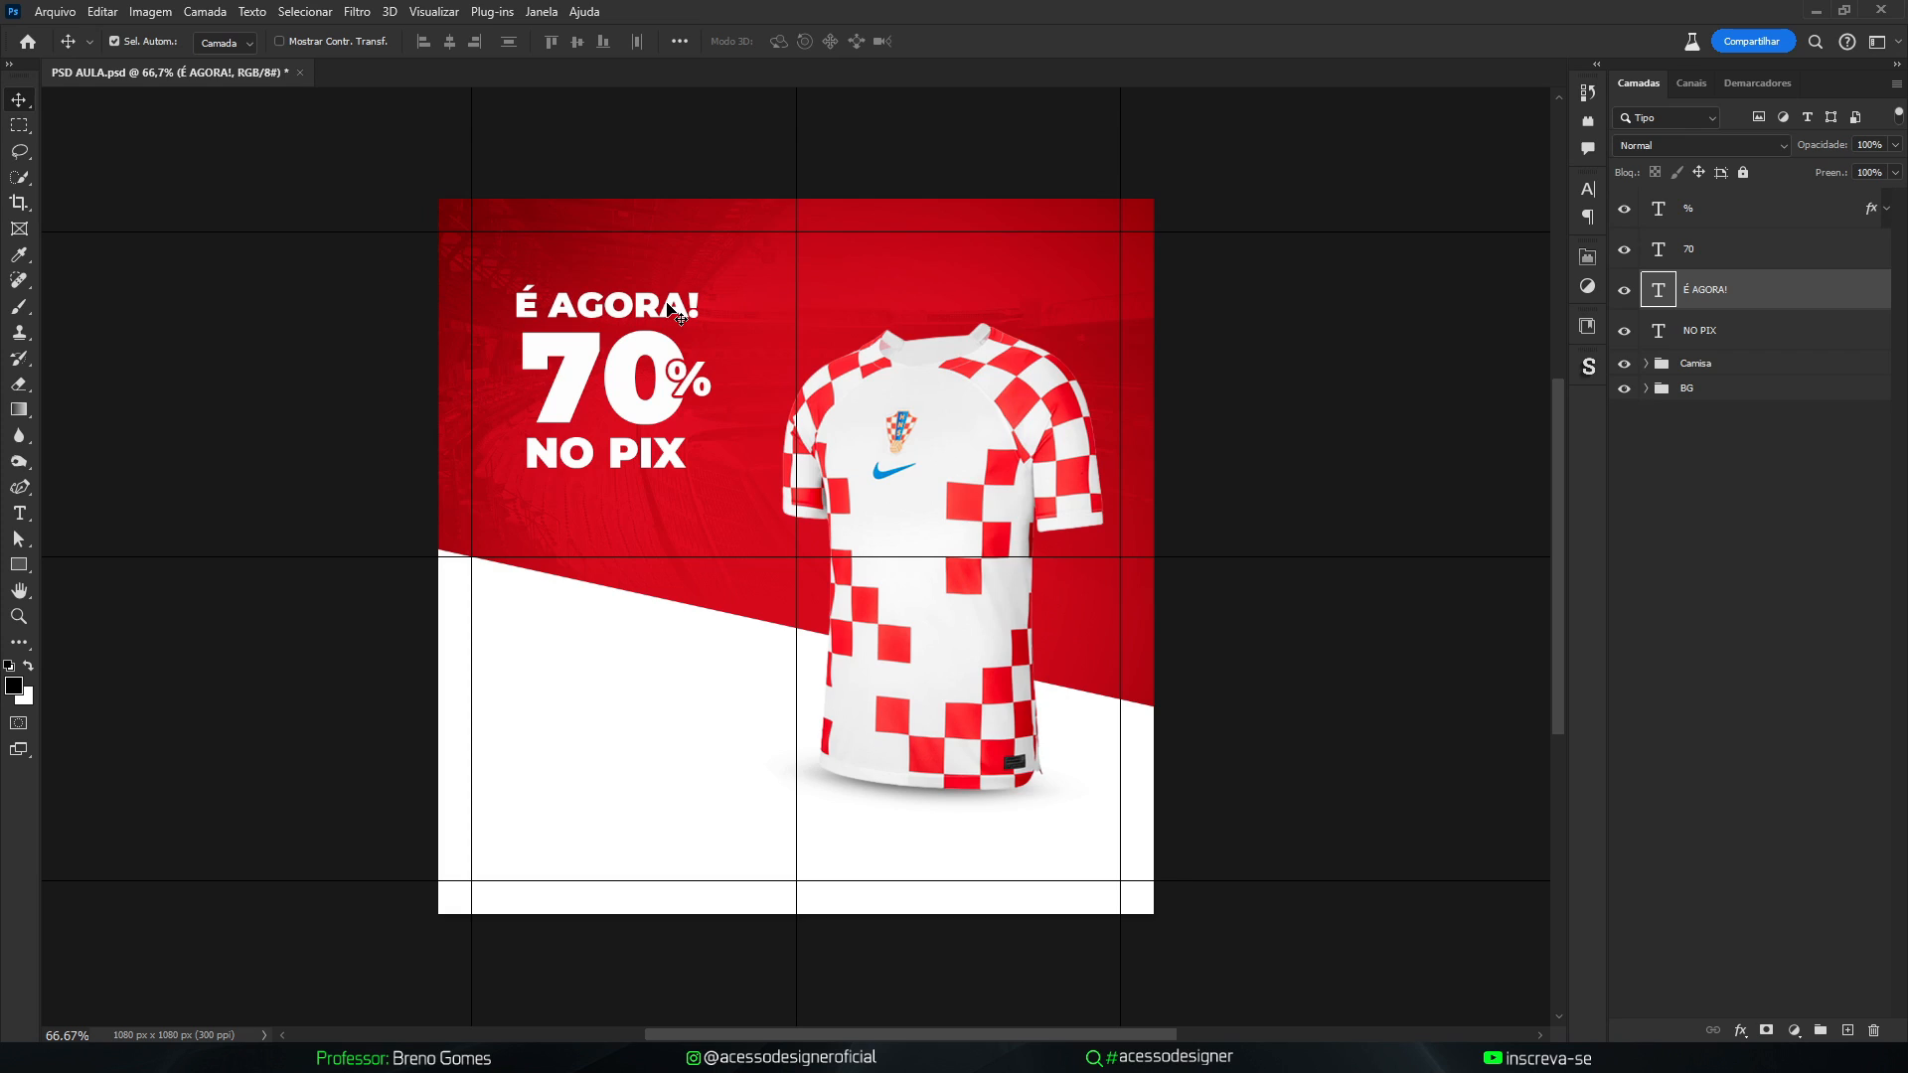
{"action": "left_click", "coordinate": [1342, 397]}
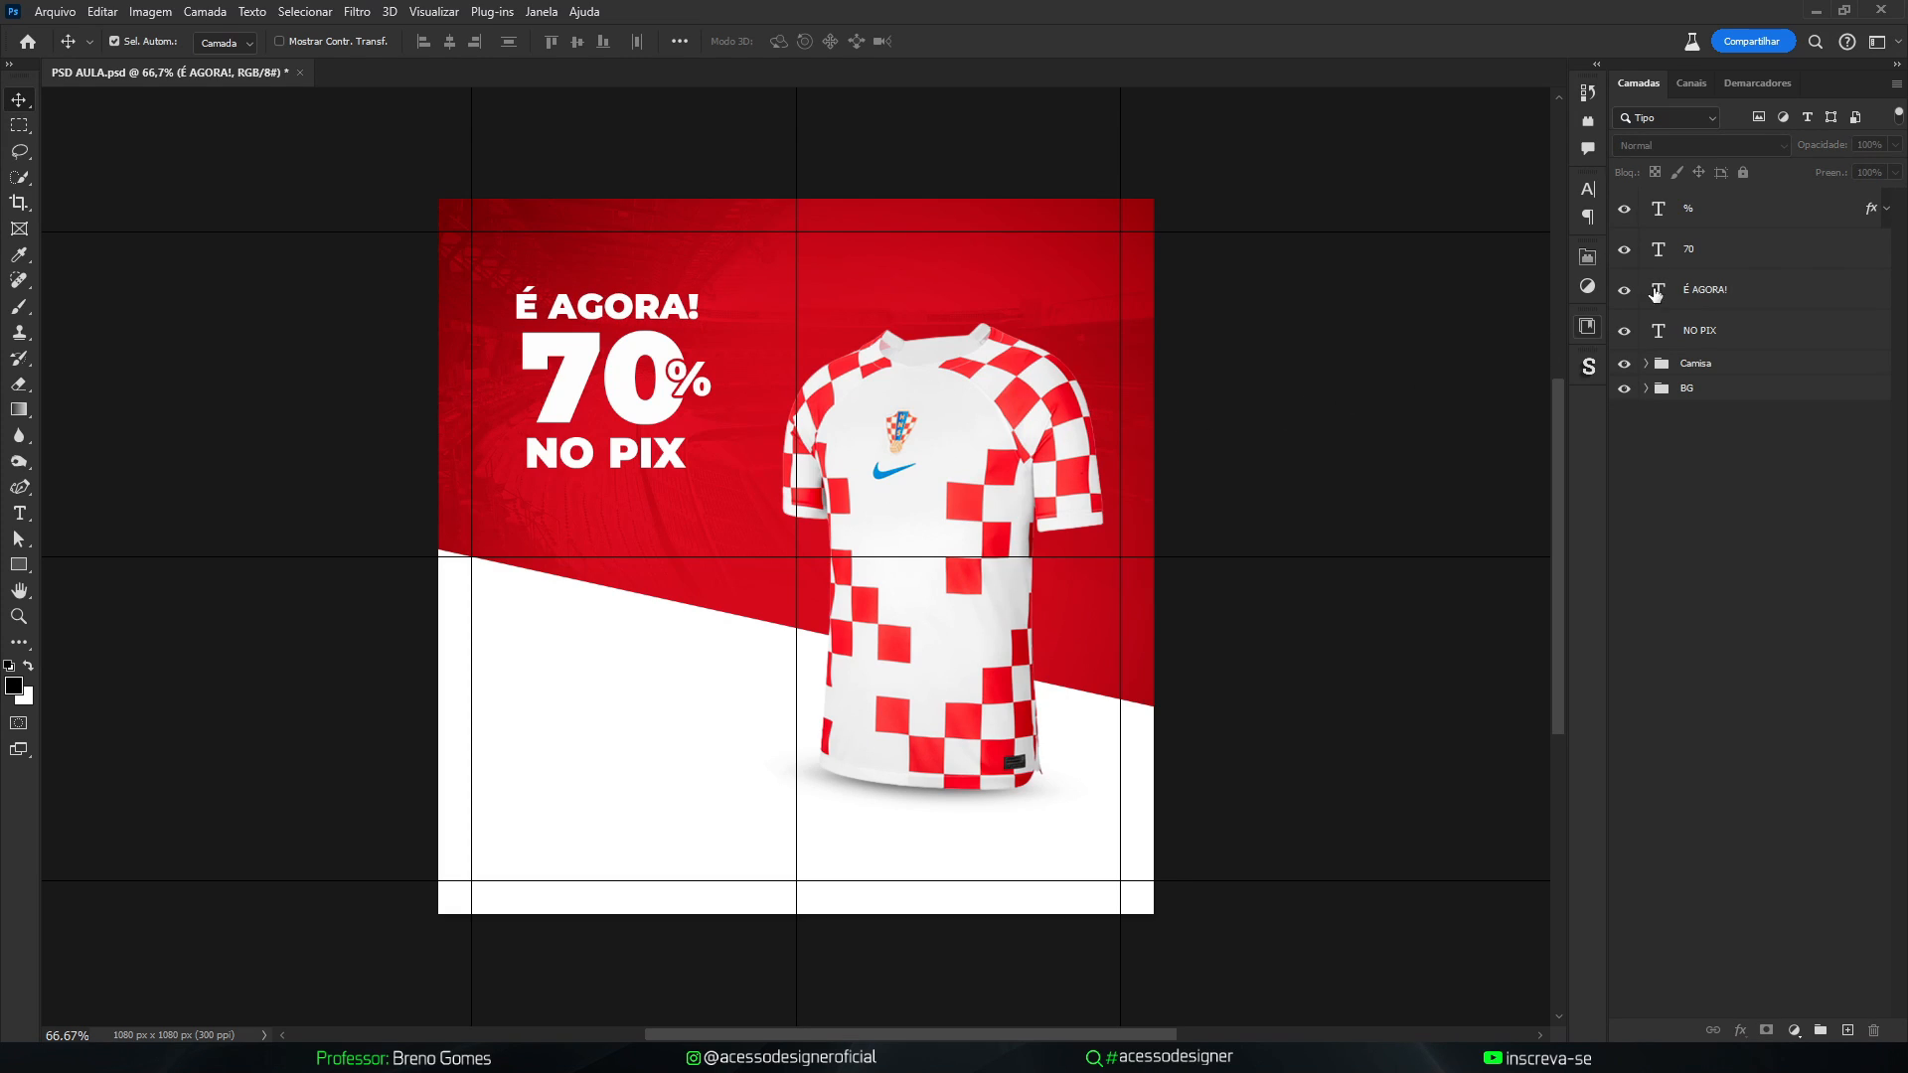
Group the % and 70 text layers together
{"action": "left_click", "coordinate": [1702, 218]}
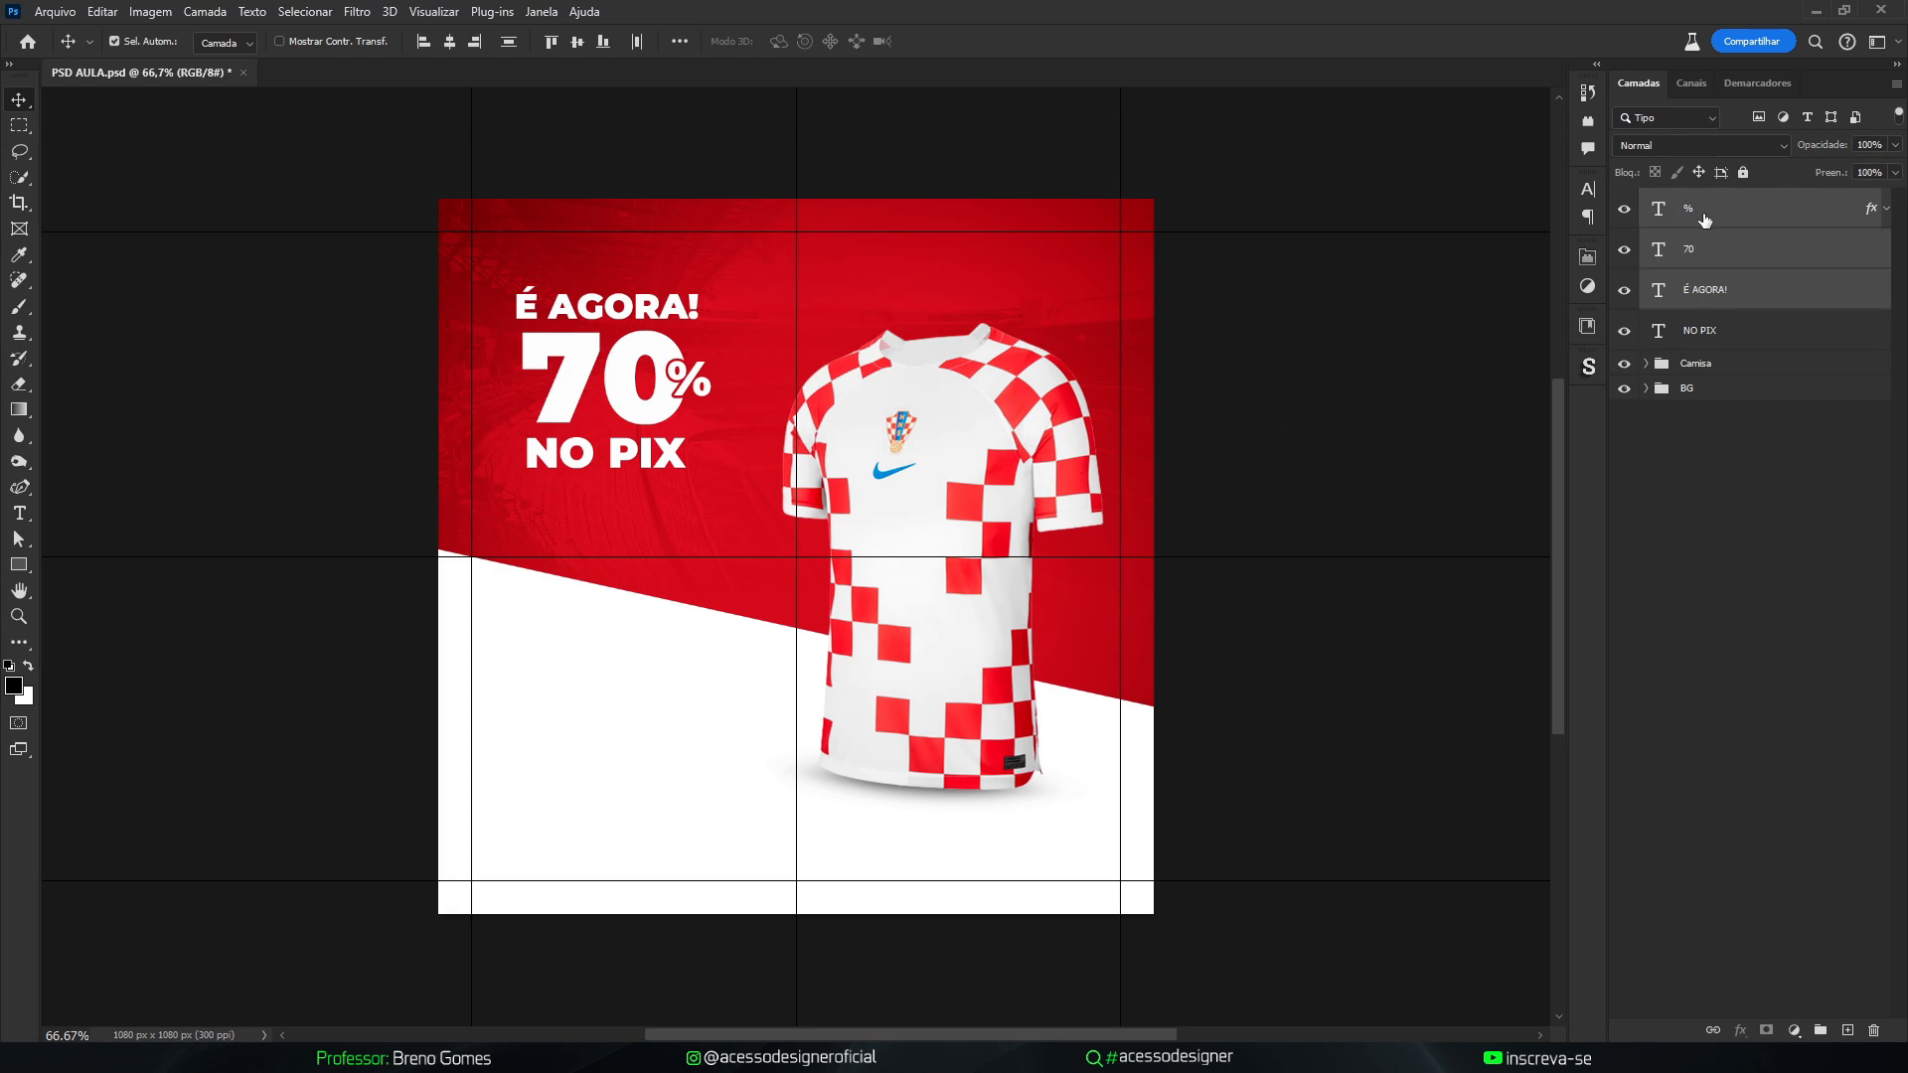
{"action": "left_click", "coordinate": [1631, 209]}
{"action": "left_click", "coordinate": [1631, 208]}
{"action": "left_click", "coordinate": [1719, 249], "text": "shift"}
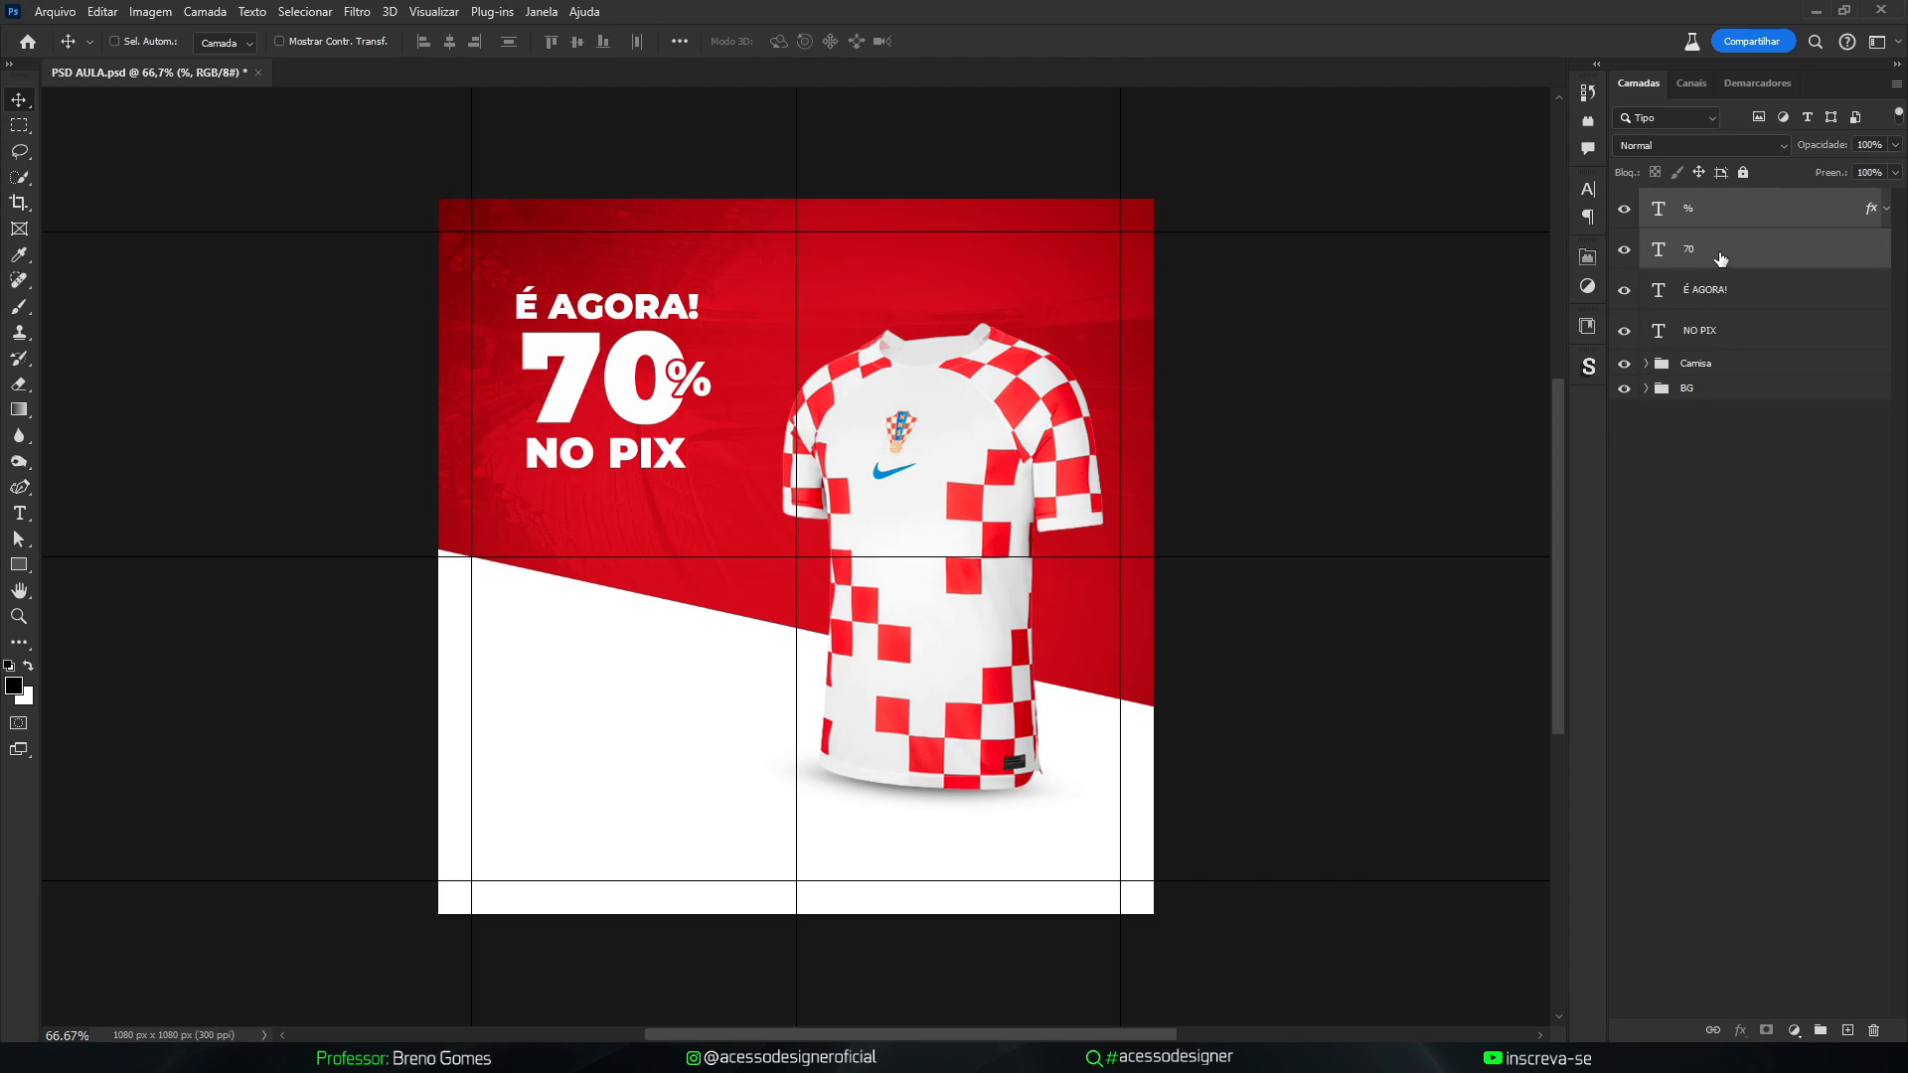
{"action": "key", "text": "ctrl+g"}
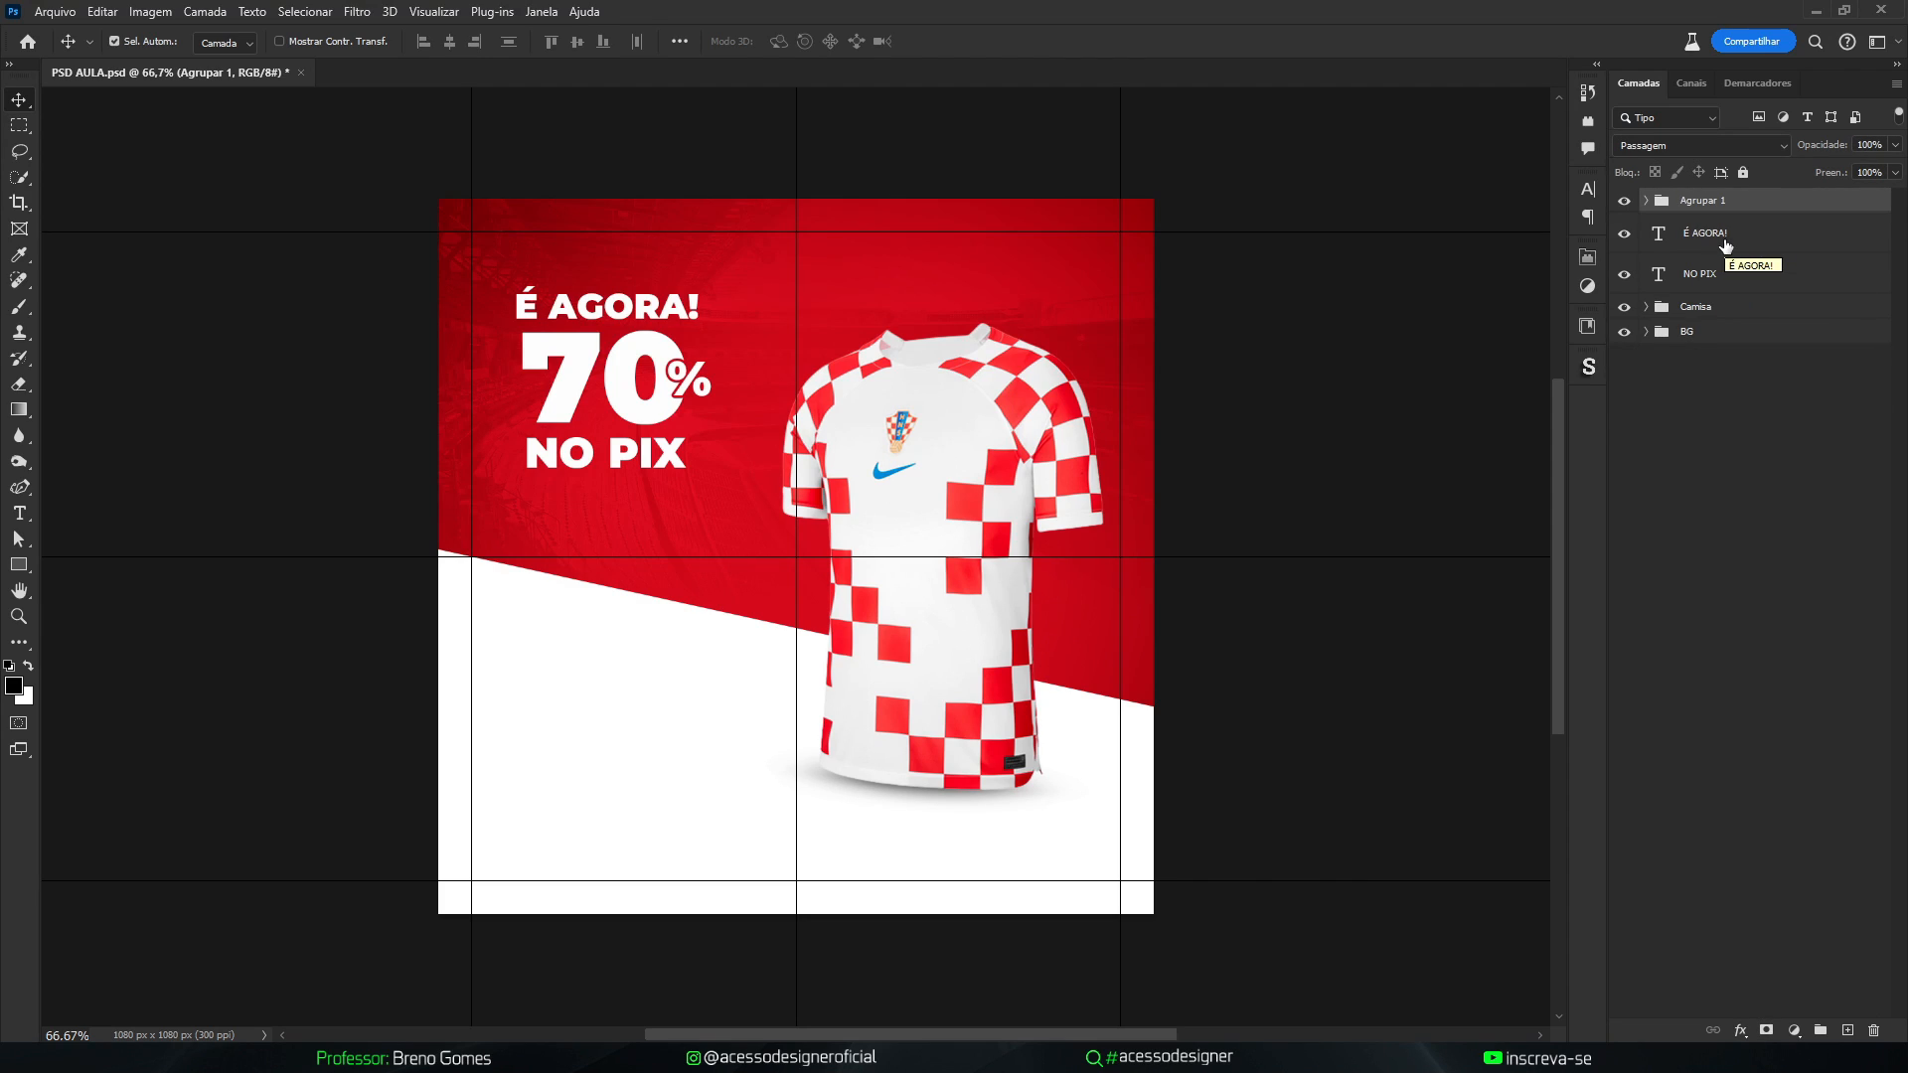
Align the 70% group, É AGORA! and NO PIX on their horizontal centres
{"action": "left_click", "coordinate": [1737, 243], "text": "shift"}
{"action": "left_click", "coordinate": [1744, 275], "text": "shift"}
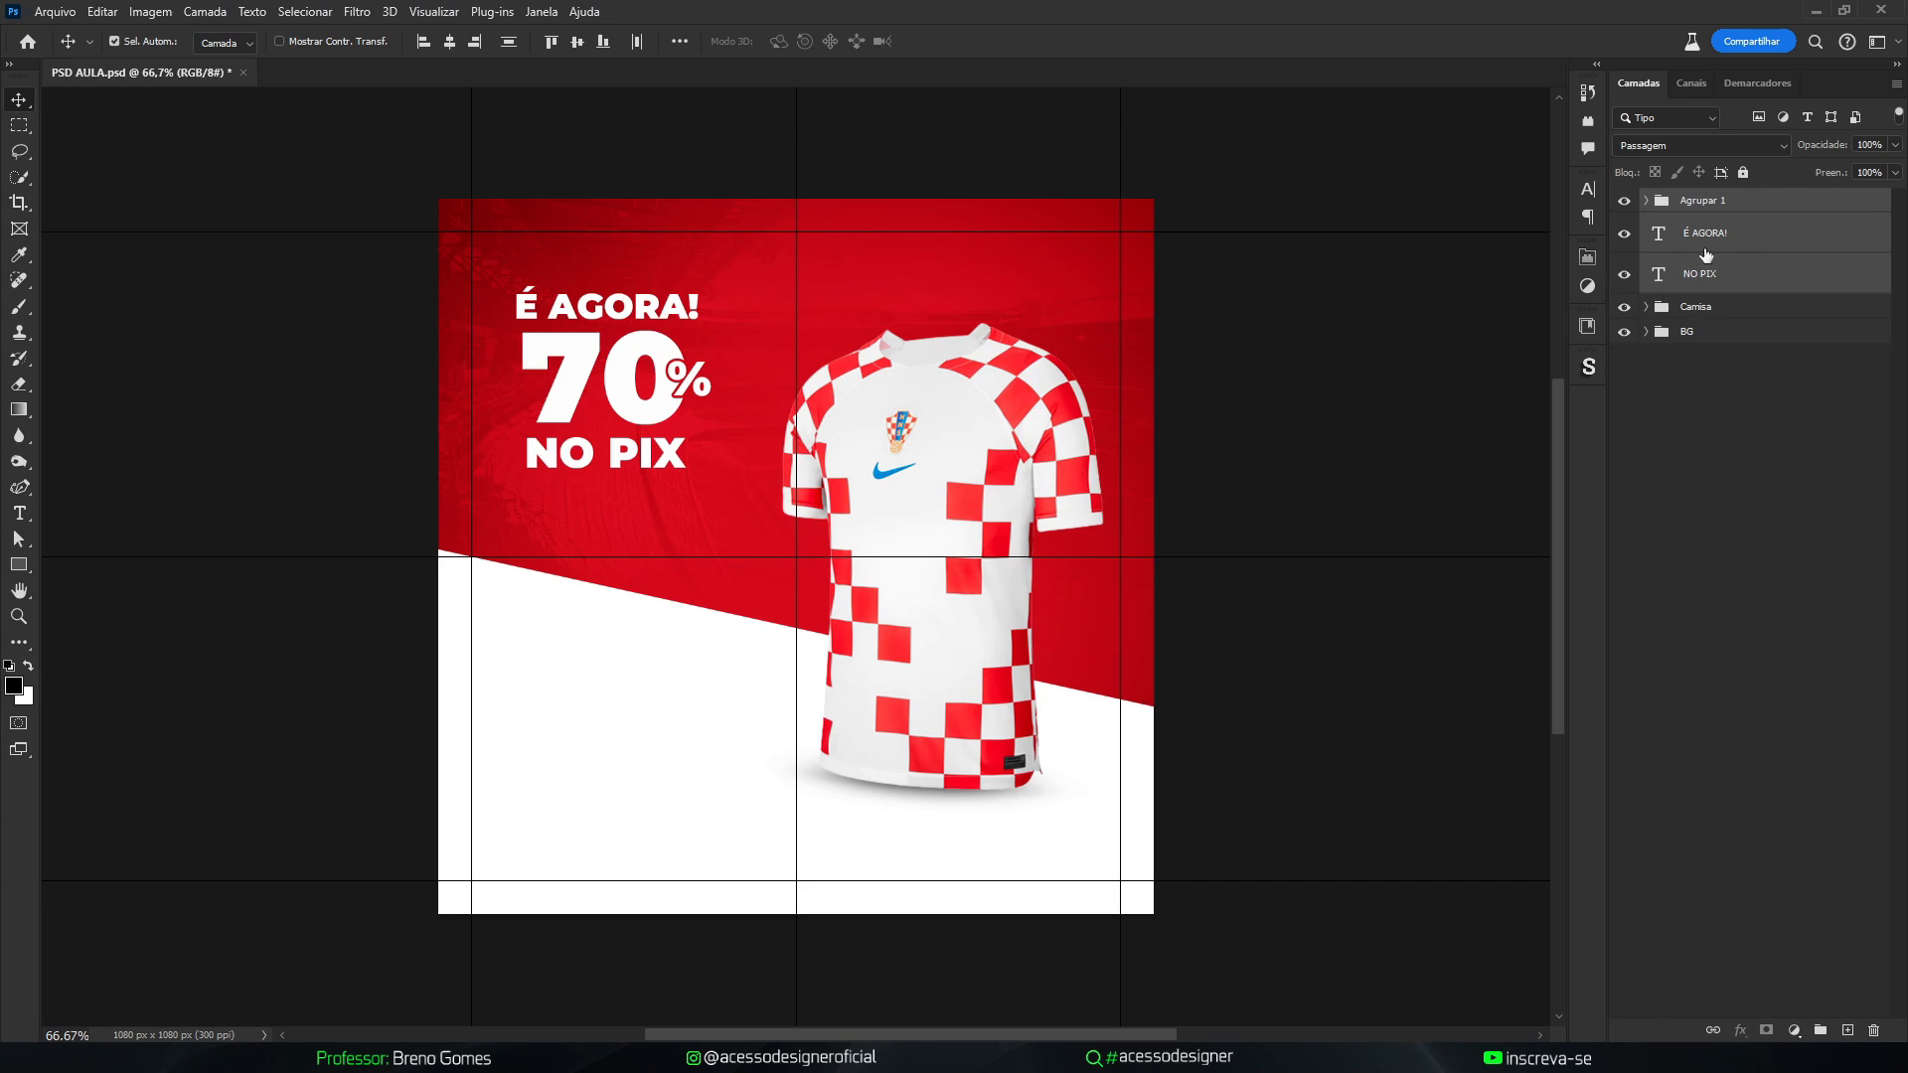
{"action": "key", "text": "ctrl+t"}
{"action": "left_click_drag", "start_coordinate": [625, 382], "coordinate": [641, 370]}
{"action": "key", "text": "Escape"}
{"action": "left_click", "coordinate": [449, 41]}
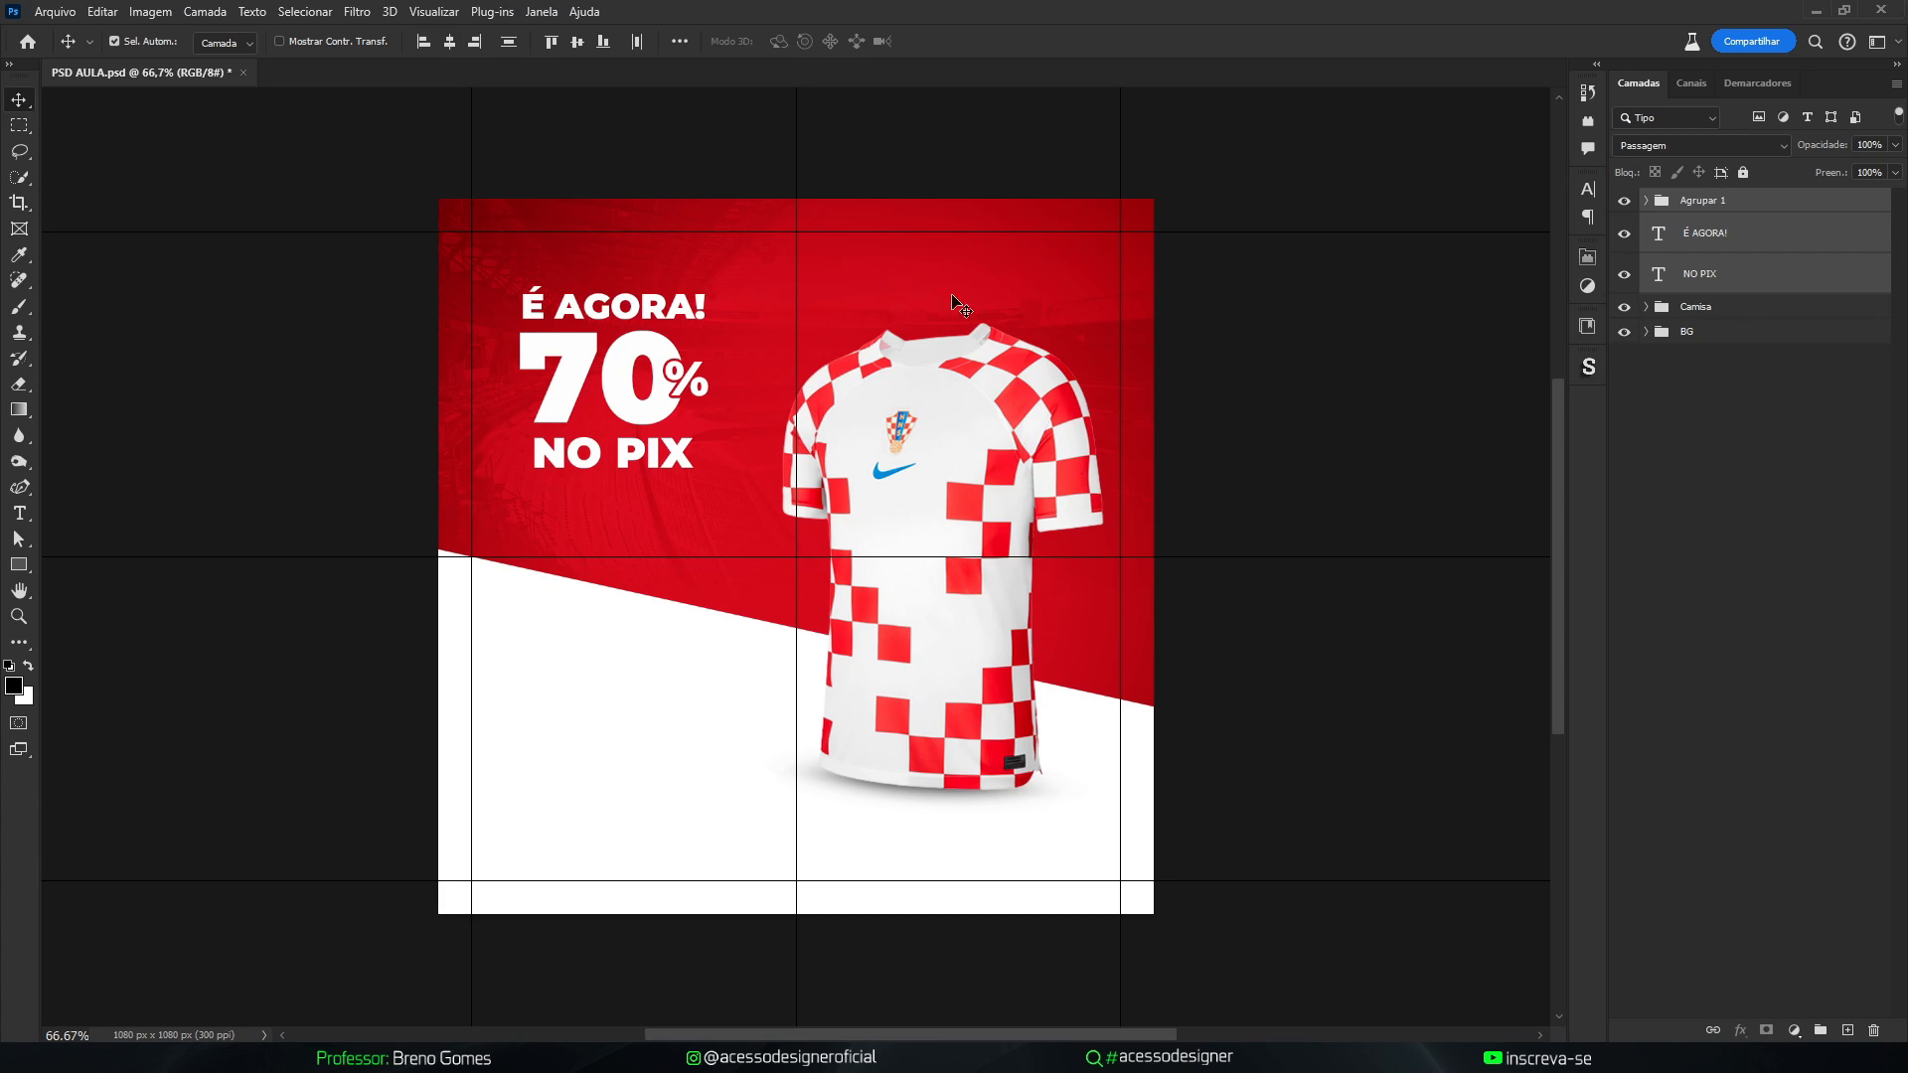
Ungroup the 70% group and put the %, 70, É AGORA! and NO PIX layers into one group
{"action": "left_click", "coordinate": [1698, 209]}
{"action": "key", "text": "ctrl+shift+g"}
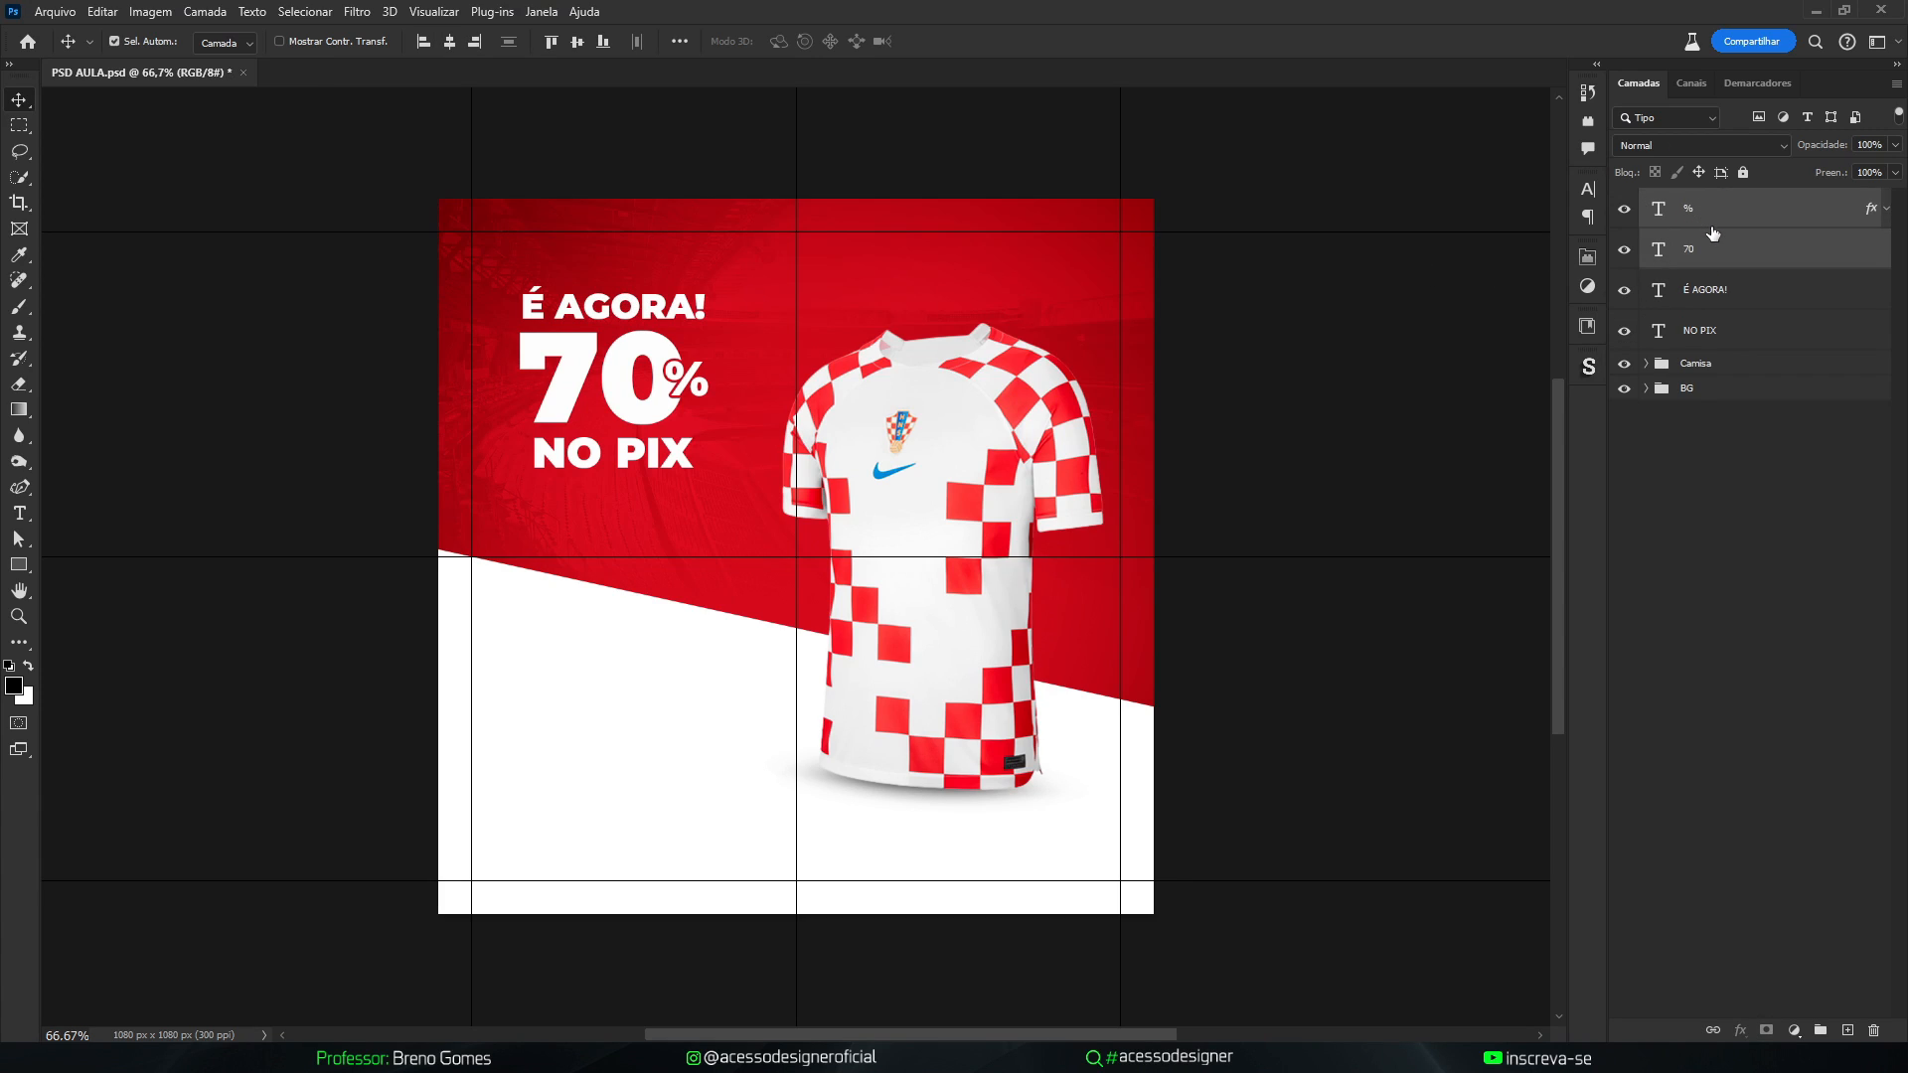
{"action": "left_click", "coordinate": [1742, 334], "text": "shift"}
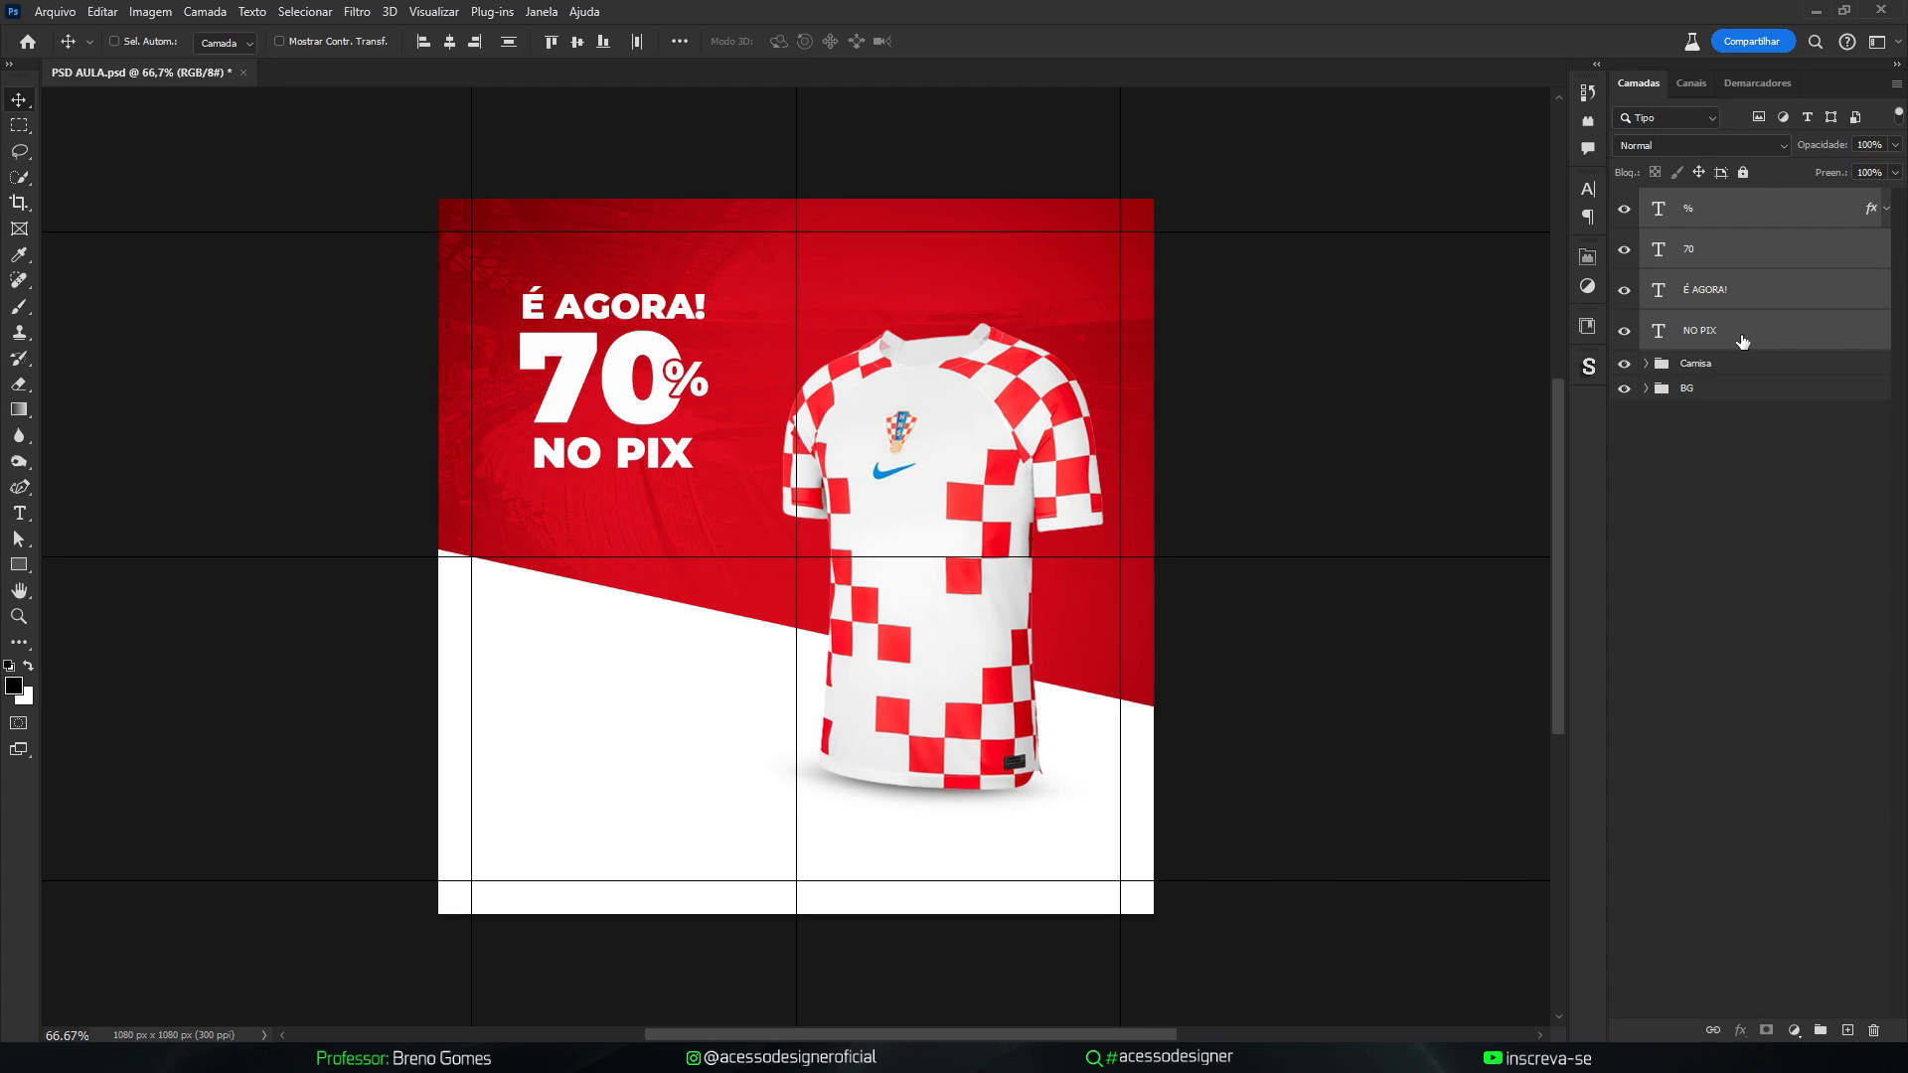
{"action": "key", "text": "ctrl+g"}
Rename the new title text group as Tema
{"action": "double_click", "coordinate": [1705, 202]}
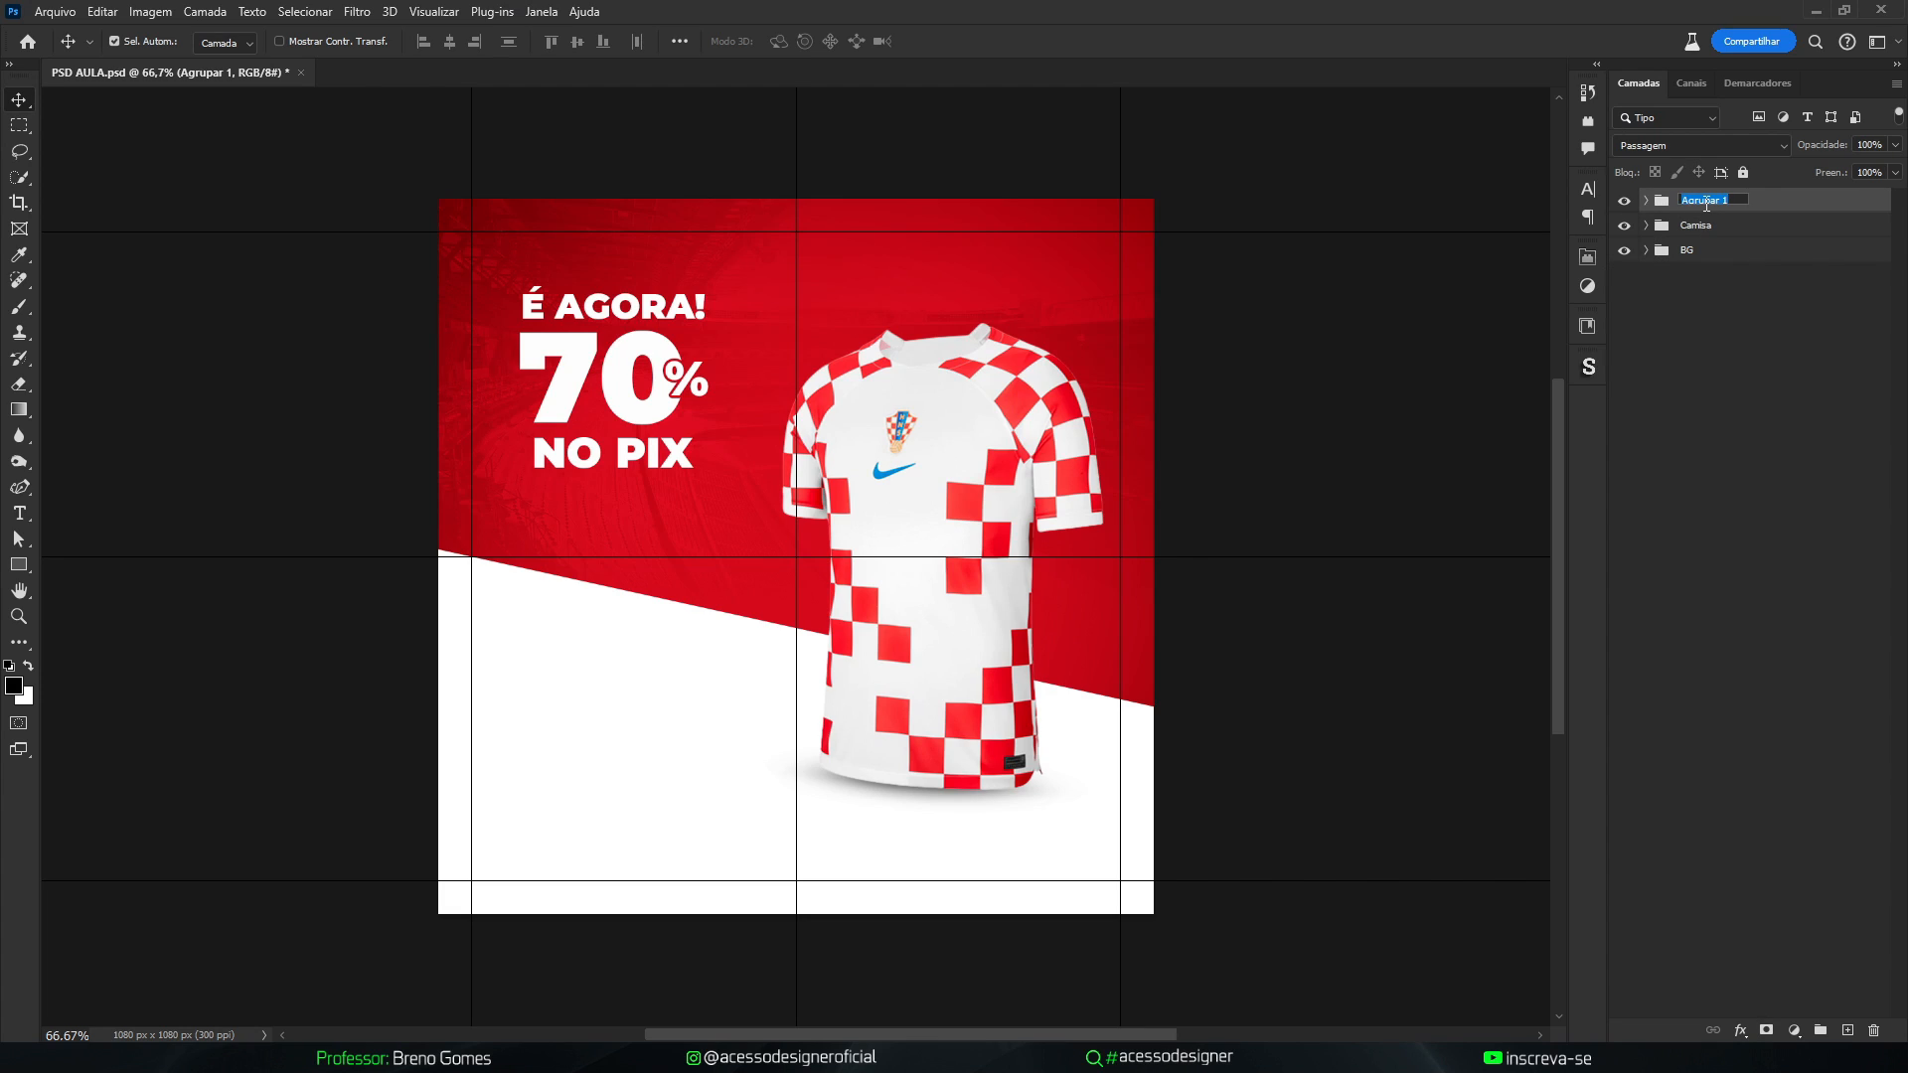
{"action": "key", "text": "Return"}
{"action": "key", "text": "Delete"}
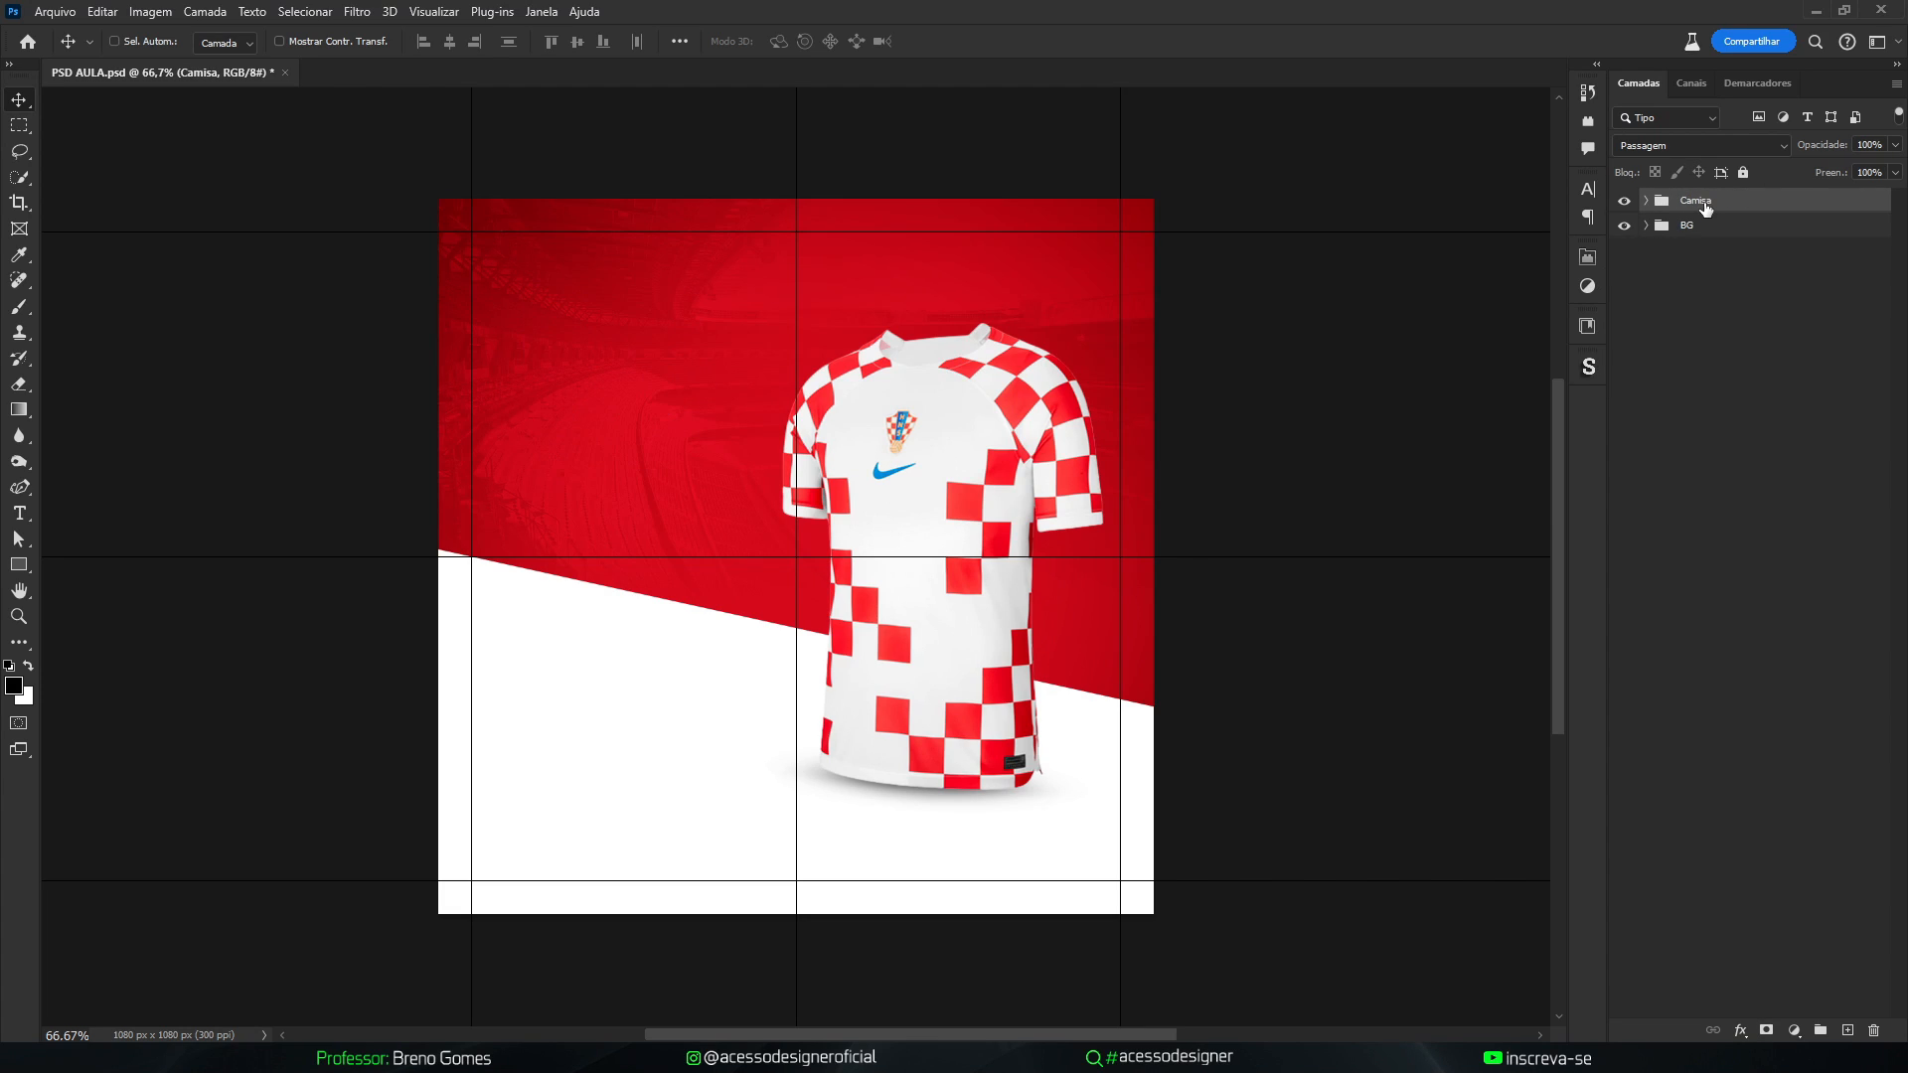
{"action": "key", "text": "ctrl+z"}
{"action": "double_click", "coordinate": [1704, 201]}
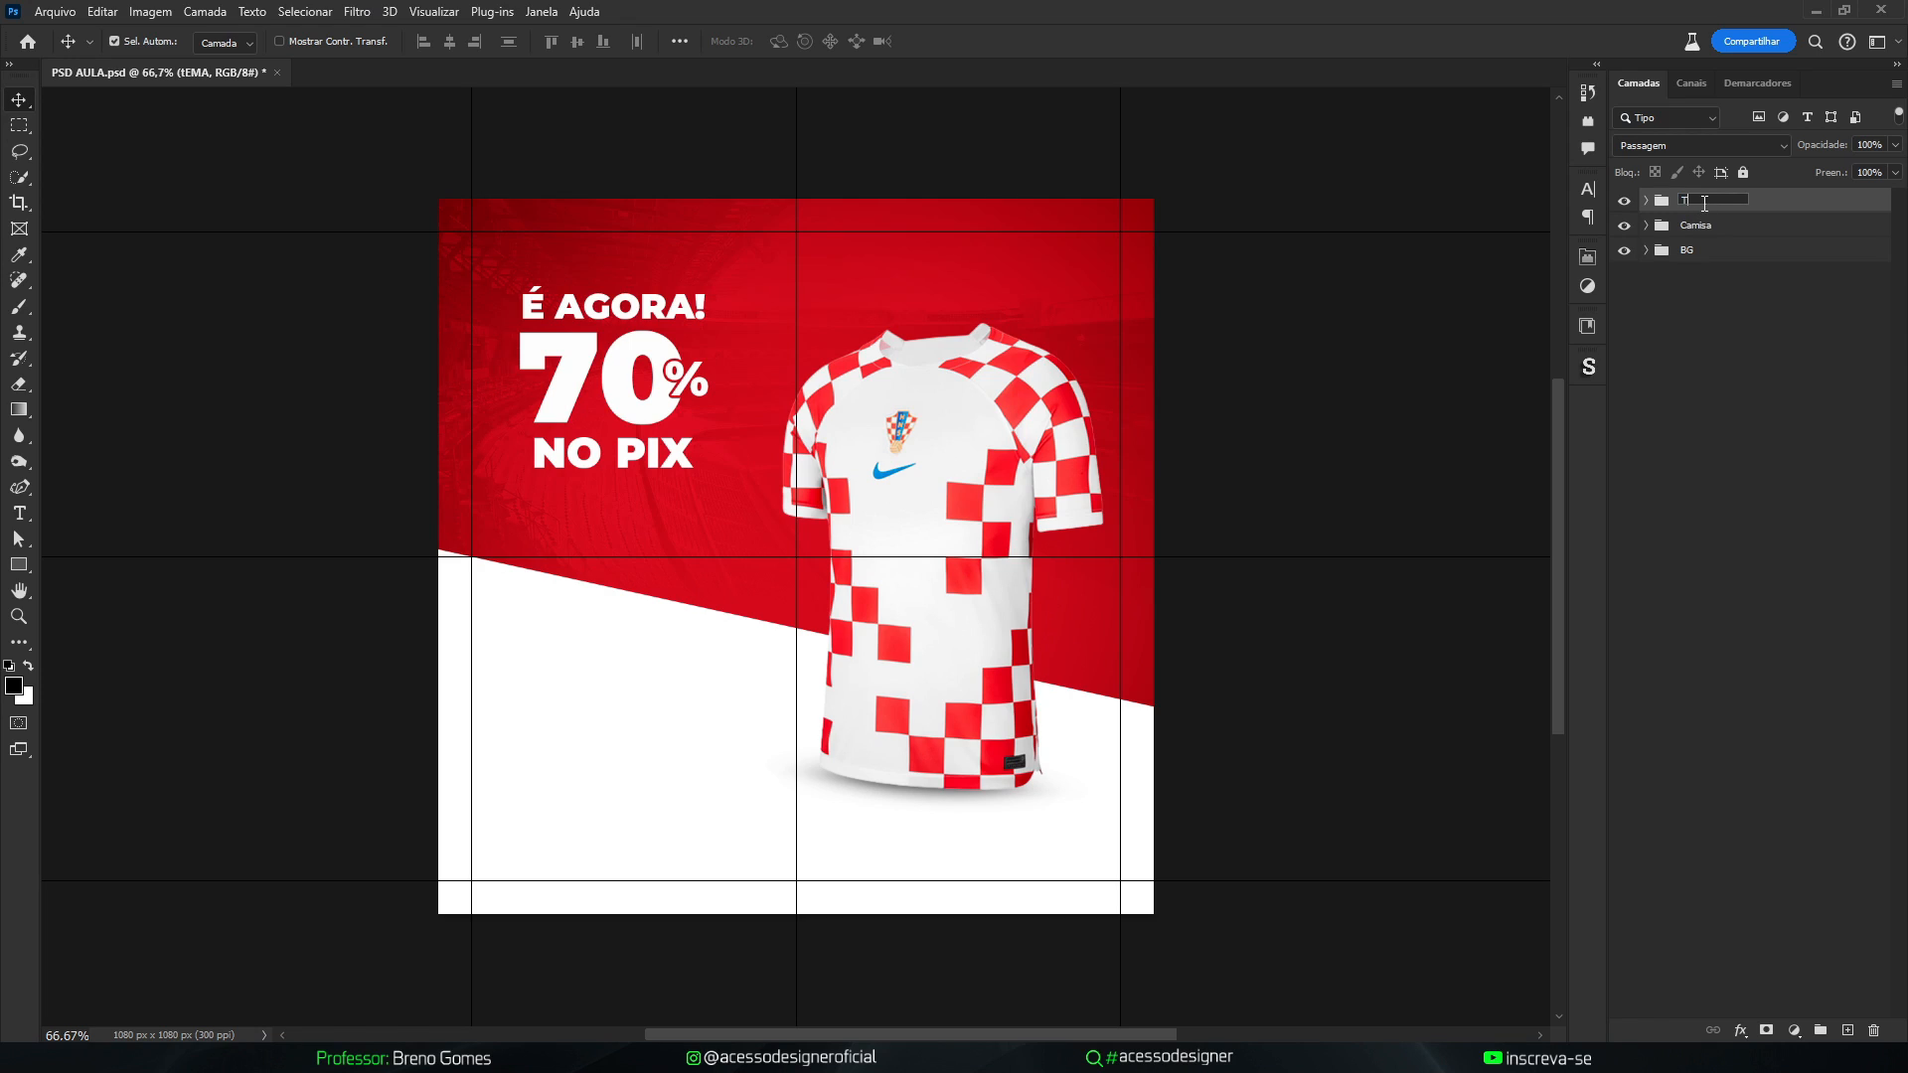
{"action": "key", "text": "Return"}
{"action": "left_click", "coordinate": [1379, 310]}
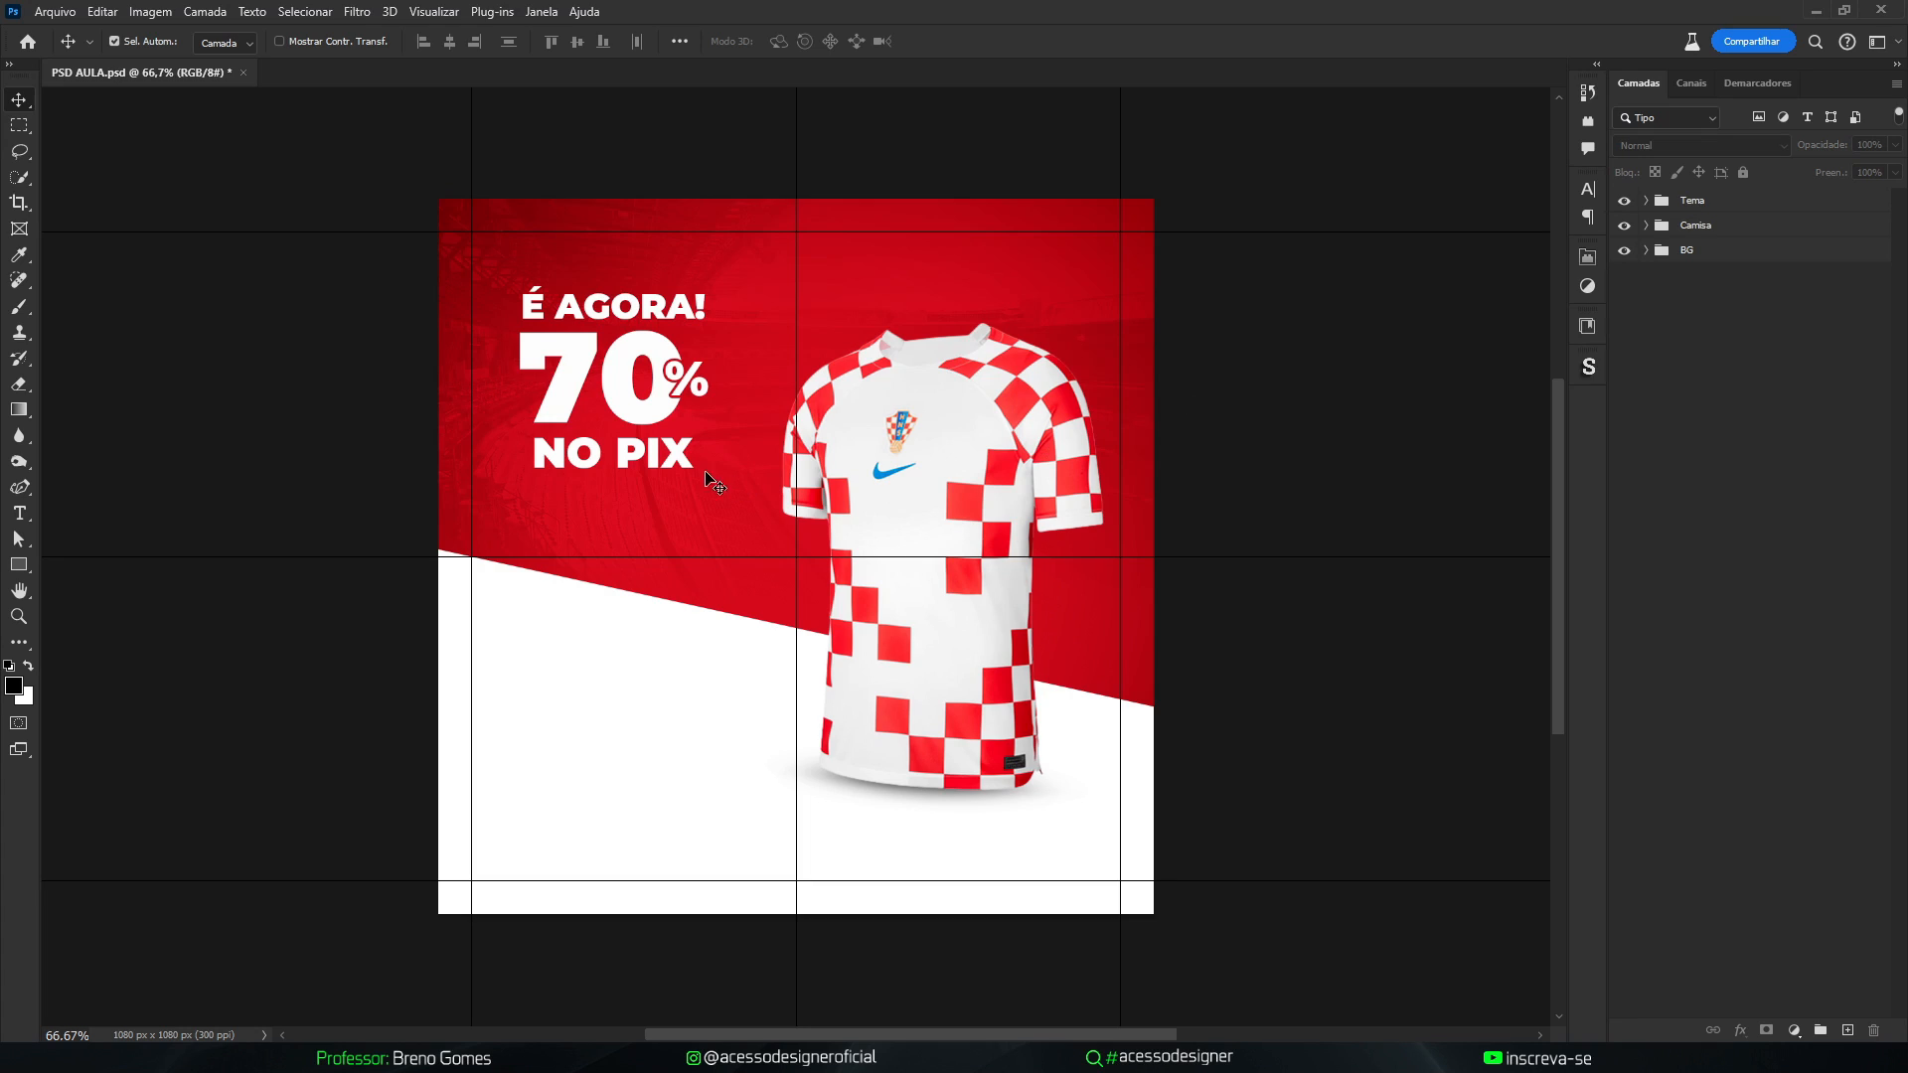
Duplicate NO PIX, move the copy's layer out of the group to between Tema and Camisa, and place it just below the original text
{"action": "left_click", "coordinate": [680, 460]}
{"action": "key", "text": "ctrl+j"}
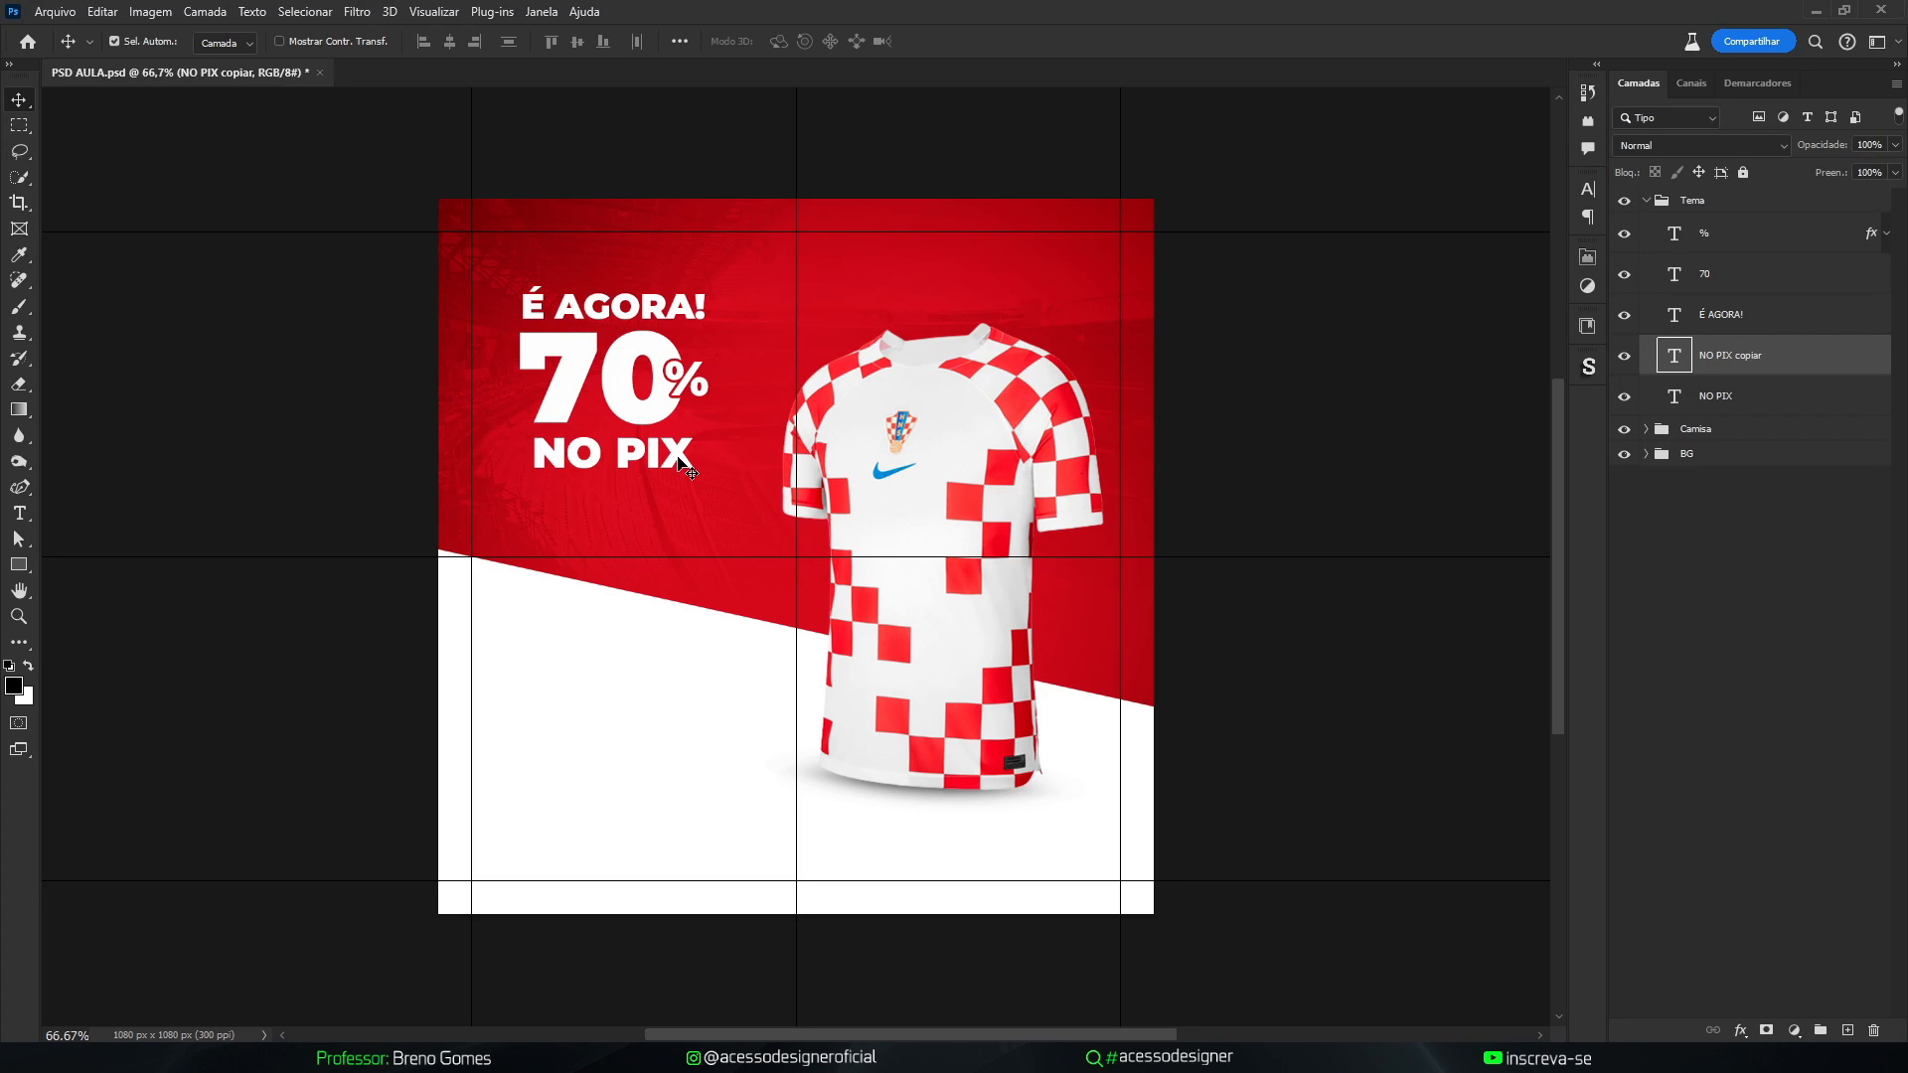
{"action": "left_click_drag", "start_coordinate": [1745, 350], "coordinate": [1735, 194]}
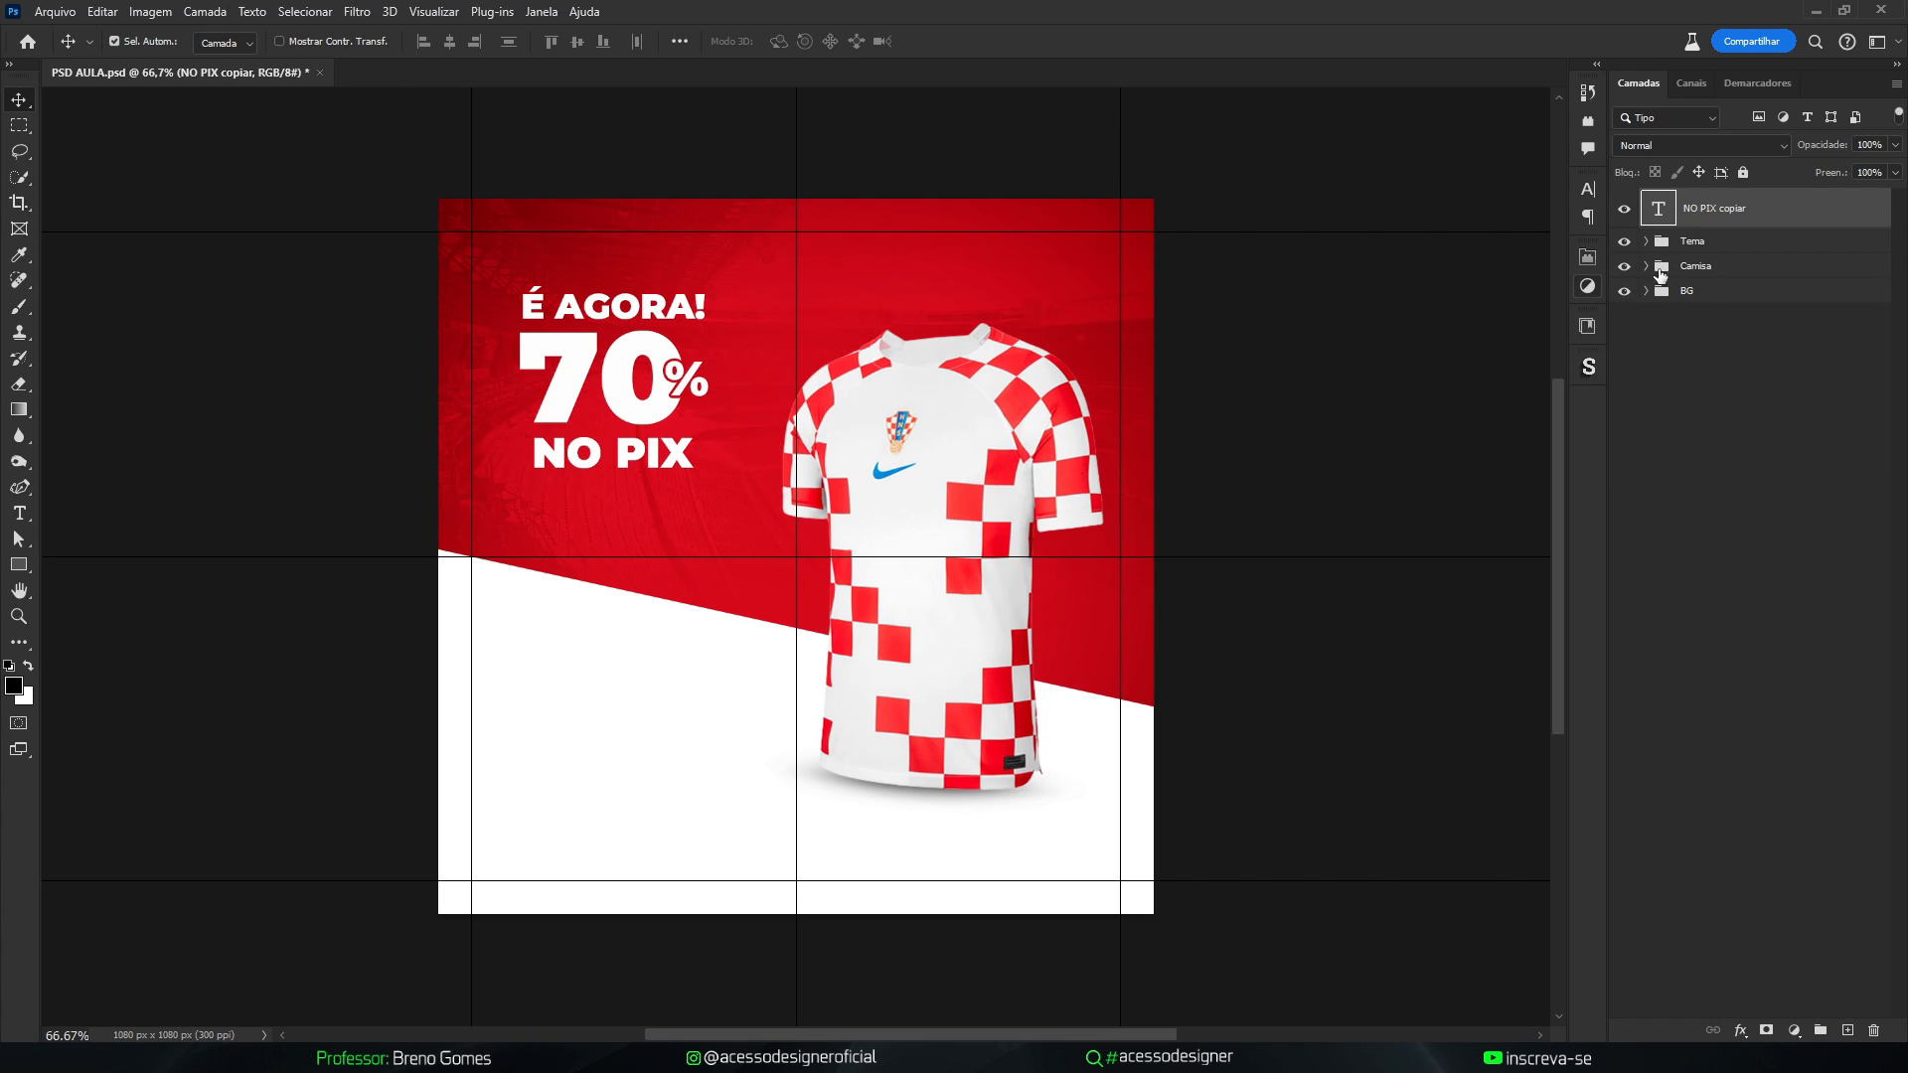
{"action": "left_click_drag", "start_coordinate": [1733, 209], "coordinate": [1722, 248]}
{"action": "key", "text": "ctrl+t"}
{"action": "left_click_drag", "start_coordinate": [636, 466], "coordinate": [628, 523]}
{"action": "key", "text": "Return"}
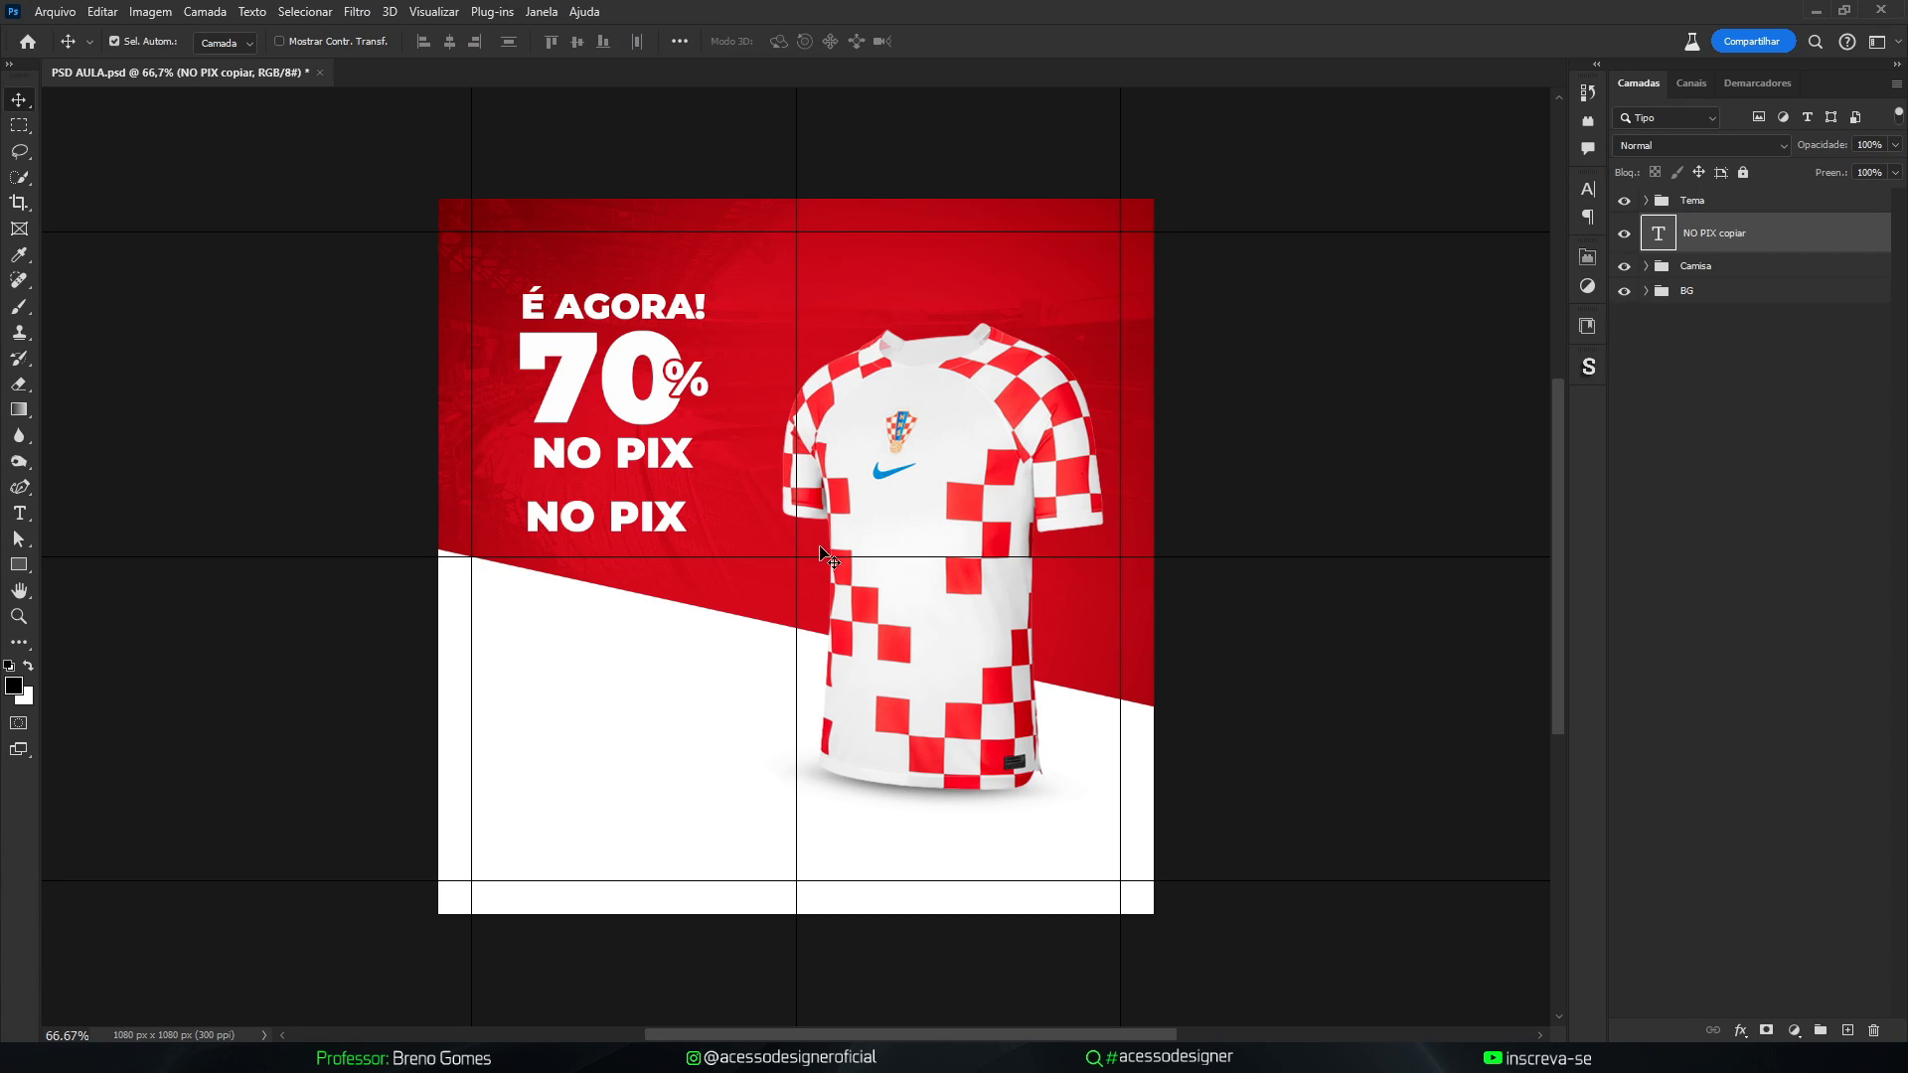
{"action": "left_click", "coordinate": [1165, 487]}
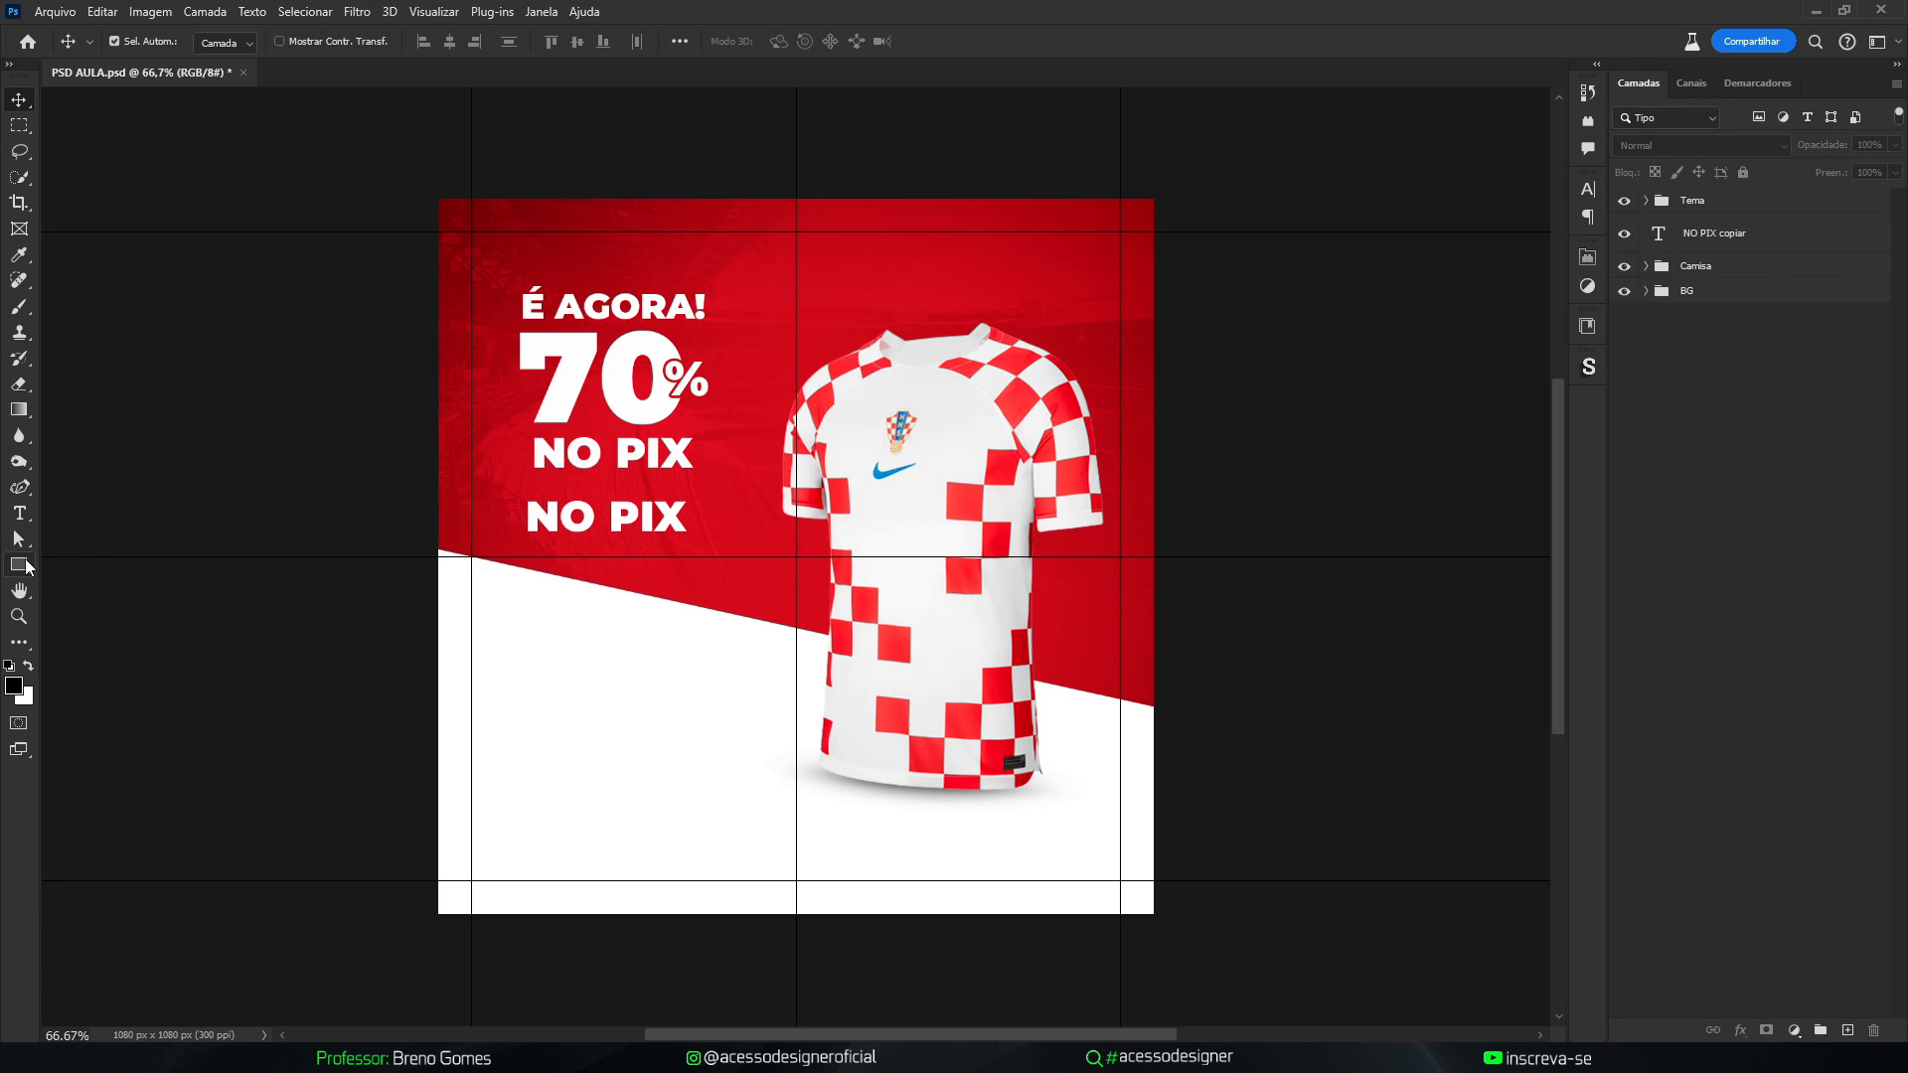
Draw a black rectangle about 344 x 133 px on the white area below the text, at about X 93, Y 644 px
{"action": "left_click", "coordinate": [25, 570]}
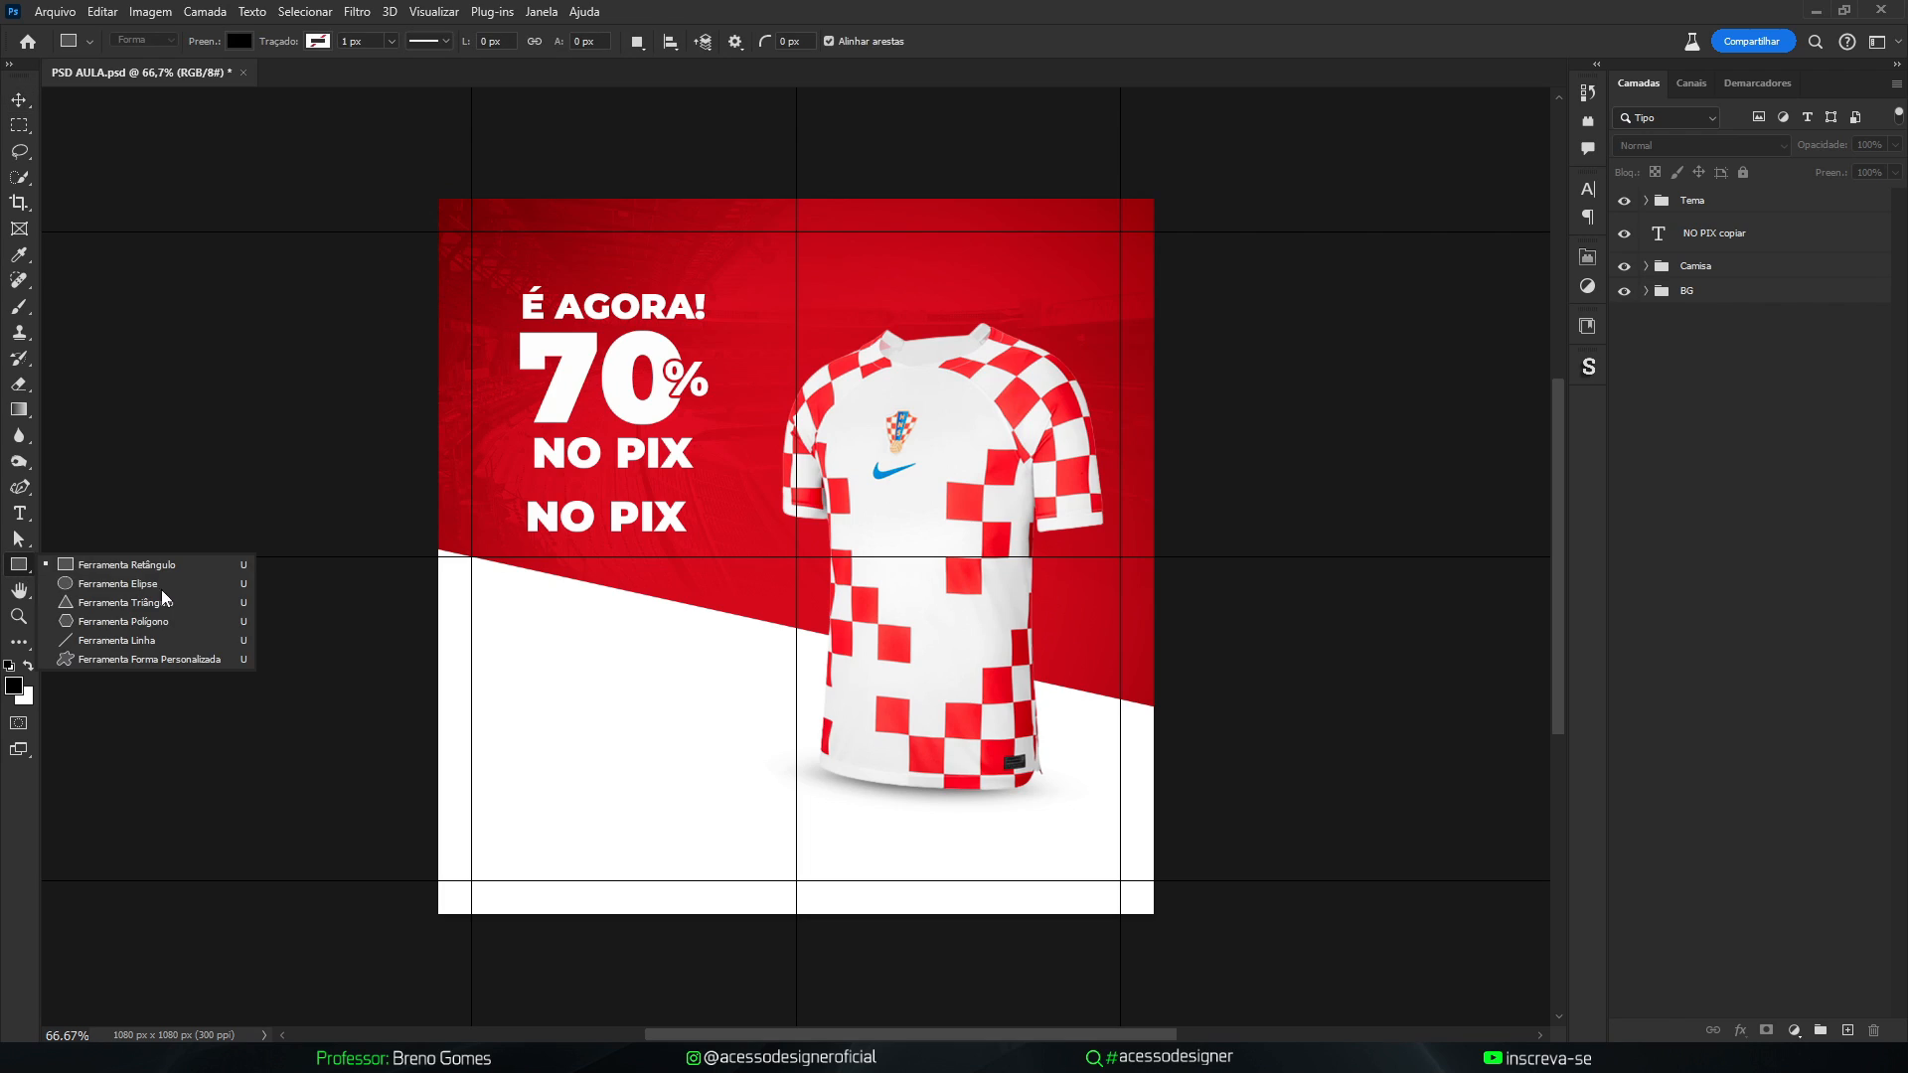
{"action": "left_click", "coordinate": [153, 564]}
{"action": "left_click_drag", "start_coordinate": [523, 632], "coordinate": [750, 718]}
{"action": "key", "text": "v"}
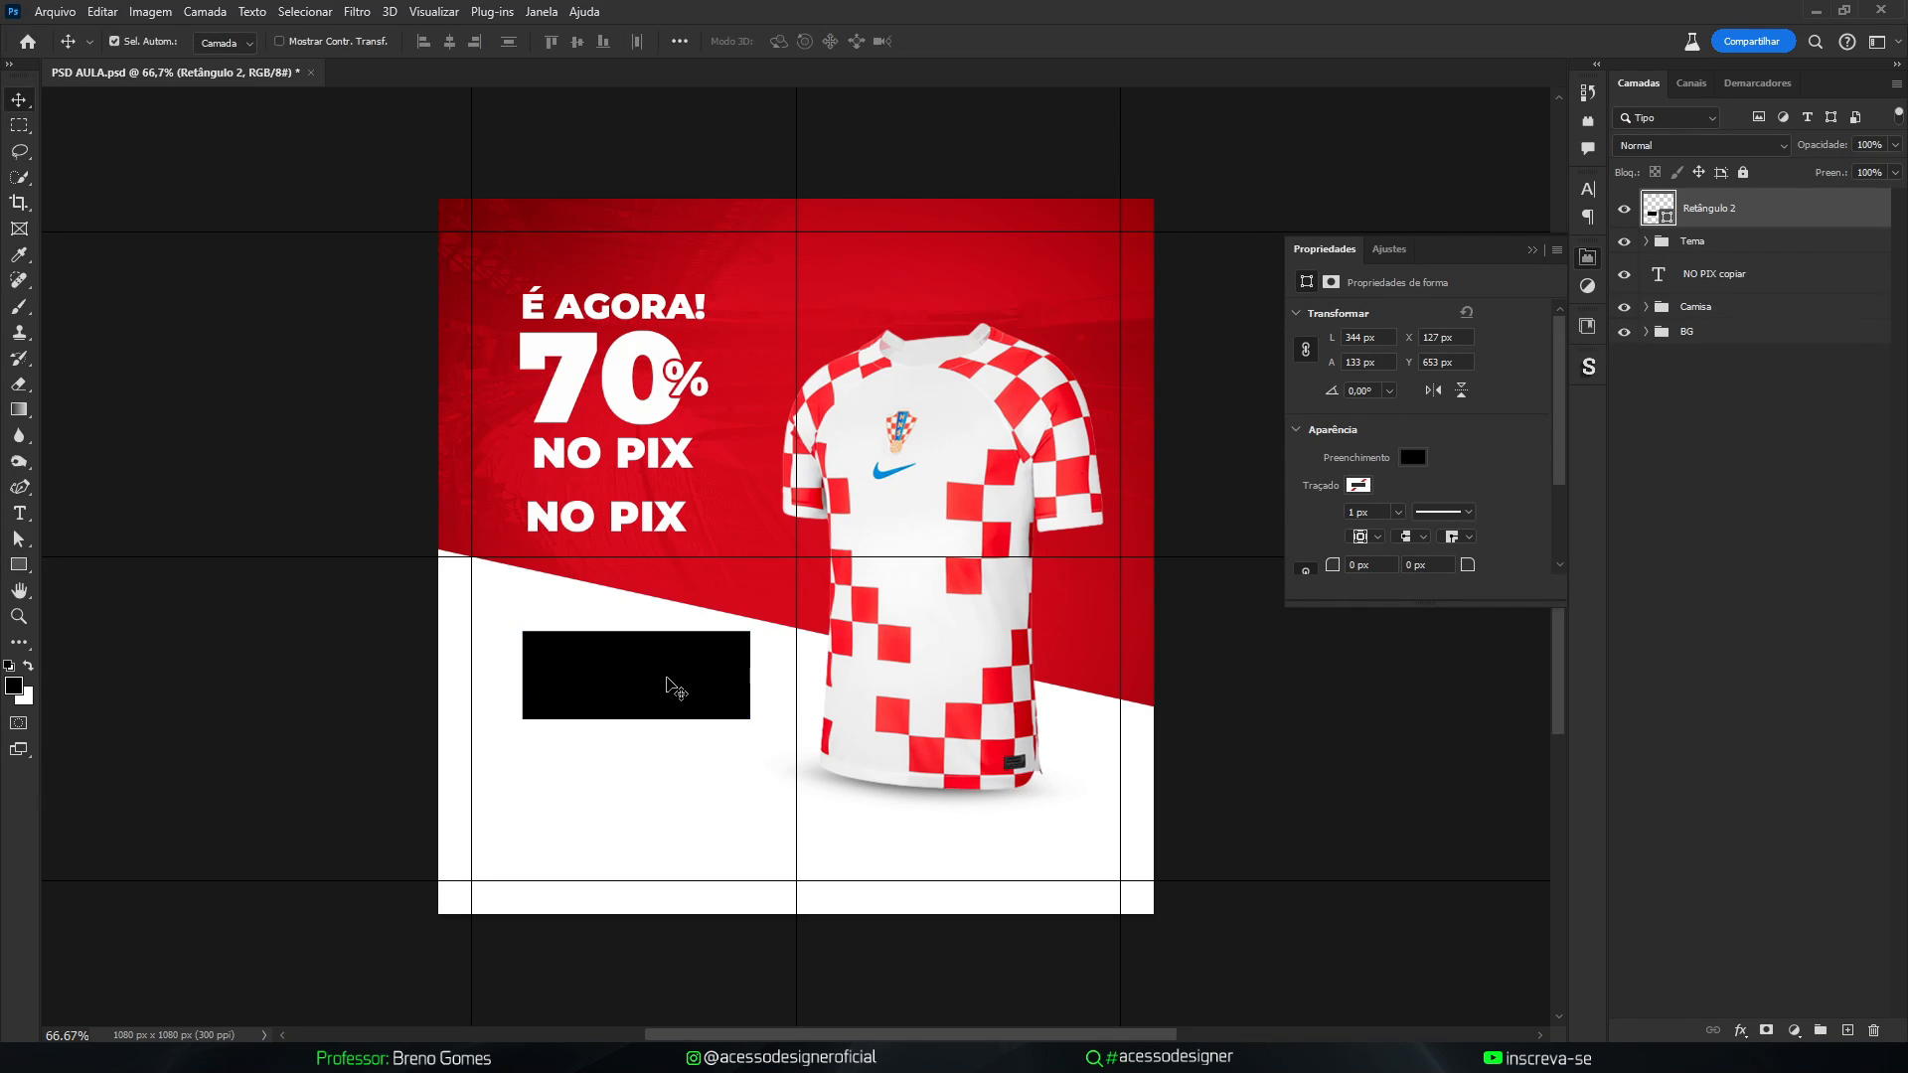
{"action": "left_click_drag", "start_coordinate": [668, 673], "coordinate": [645, 666]}
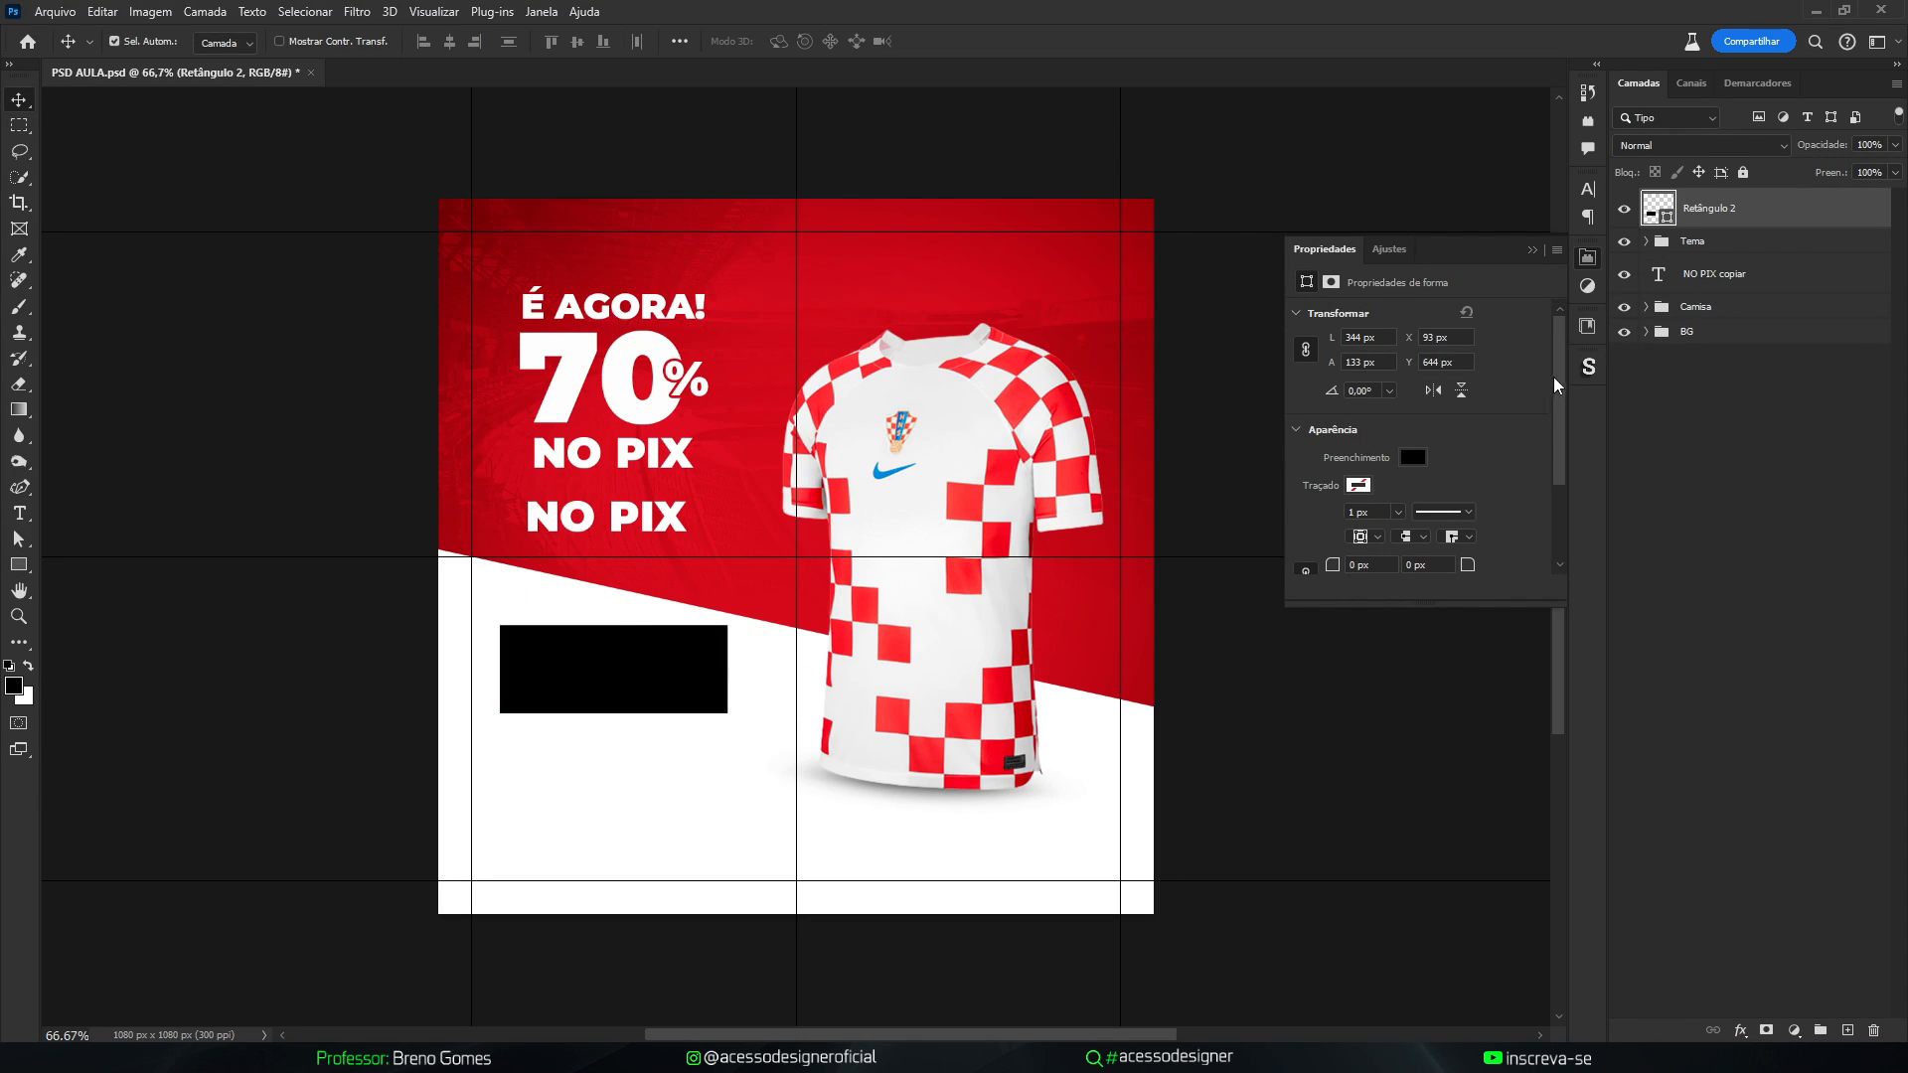
Set the rectangle's corner radius to 18 px and its fill to the recently used red
{"action": "scroll", "coordinate": [1556, 385], "scroll_direction": "down", "scroll_amount": 2}
{"action": "left_click_drag", "start_coordinate": [1346, 474], "coordinate": [1351, 476]}
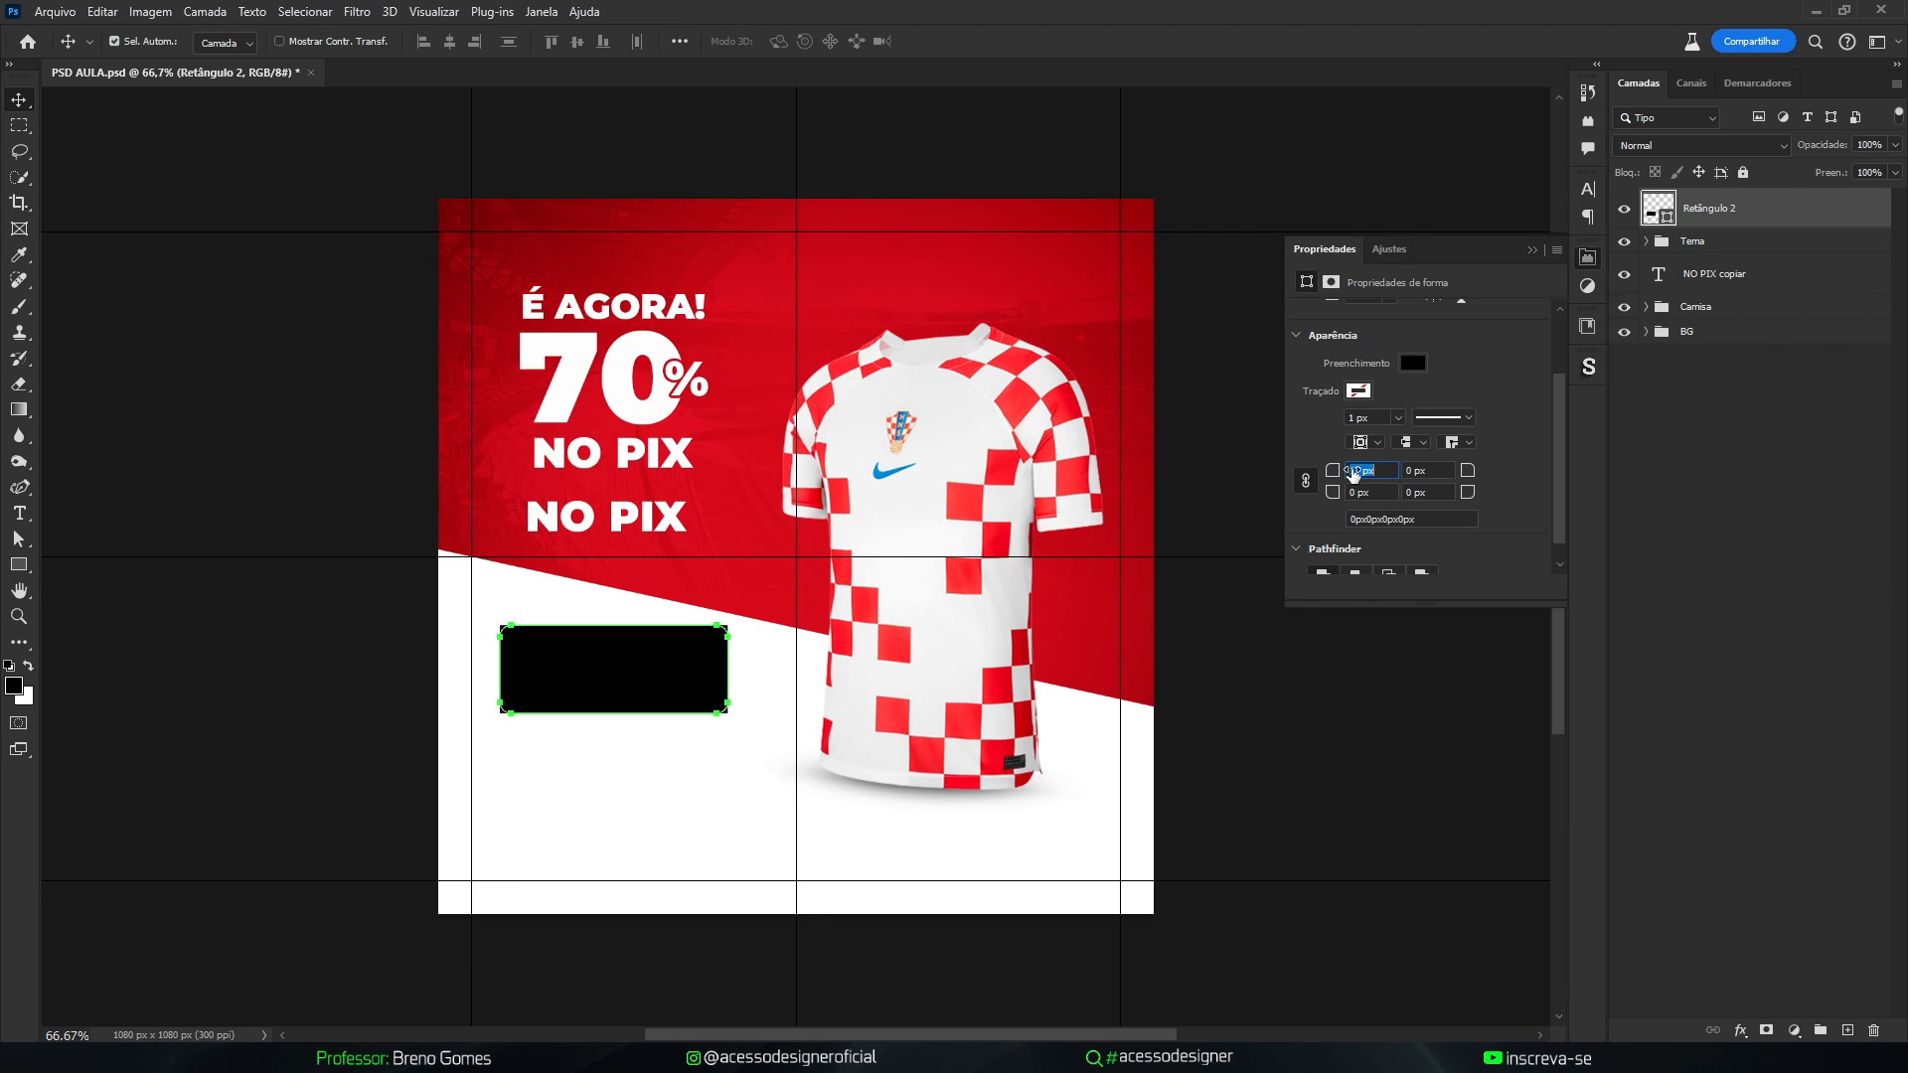
{"action": "type", "text": "18"}
{"action": "key", "text": "Return"}
{"action": "left_click", "coordinate": [1412, 365]}
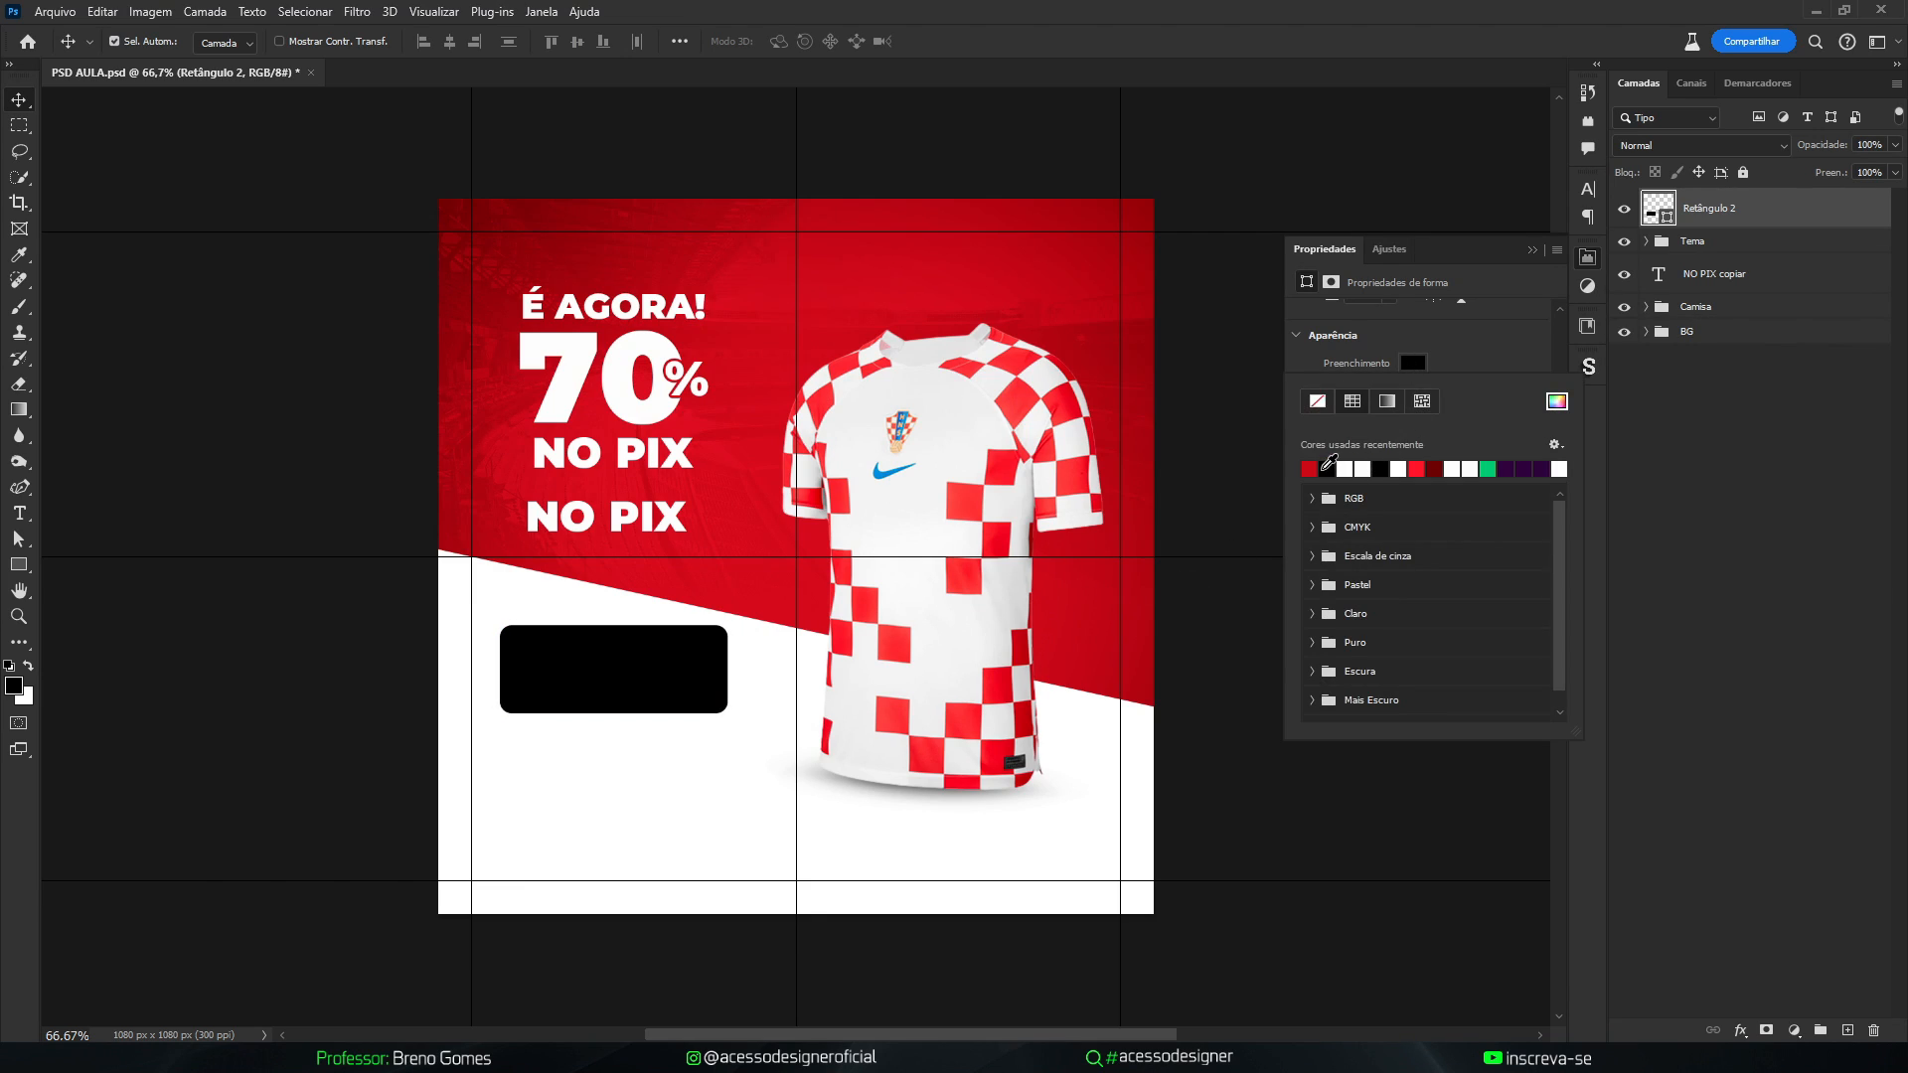
{"action": "left_click", "coordinate": [1309, 468]}
{"action": "left_click", "coordinate": [1533, 249]}
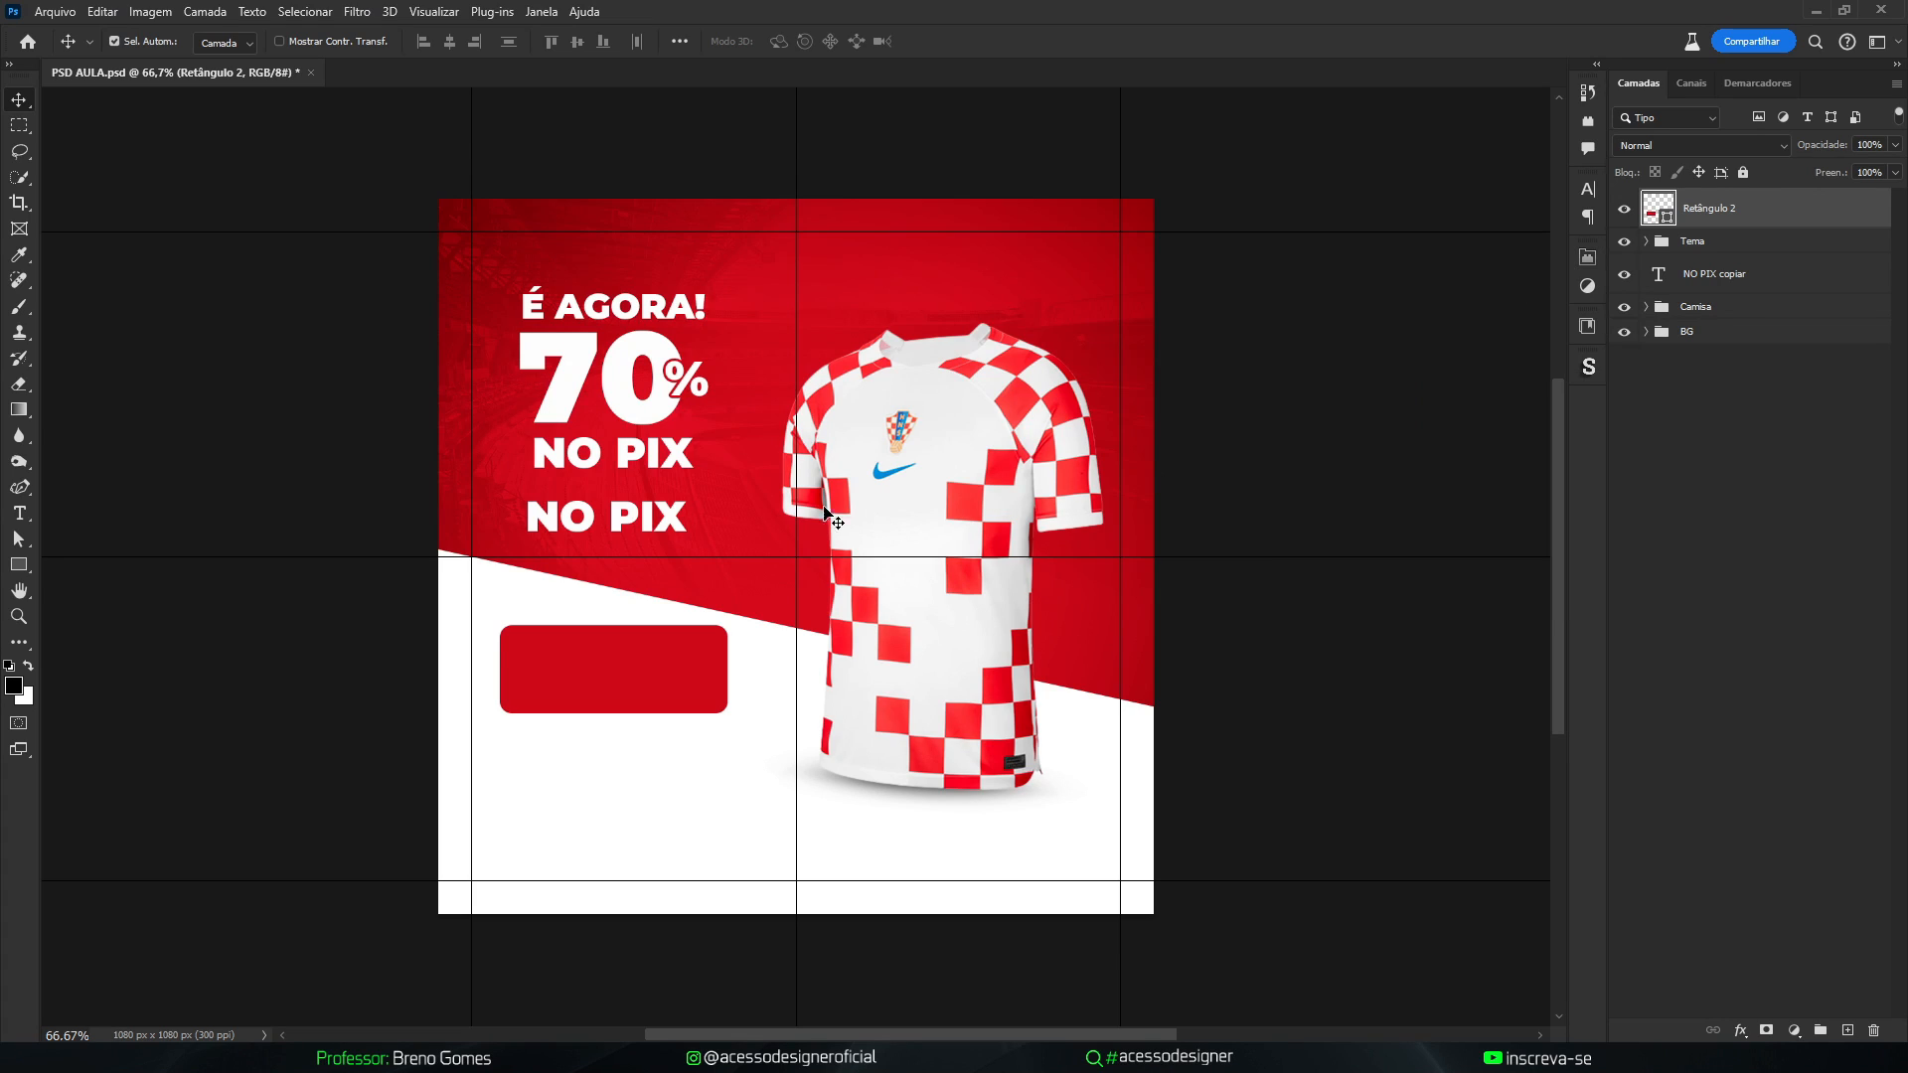
Move the NO PIX copy's layer above the rectangle, place the text on it and scale it to about 71%
{"action": "left_click_drag", "start_coordinate": [1716, 283], "coordinate": [1679, 227]}
{"action": "left_click_drag", "start_coordinate": [676, 525], "coordinate": [660, 640]}
{"action": "key", "text": "ctrl+t"}
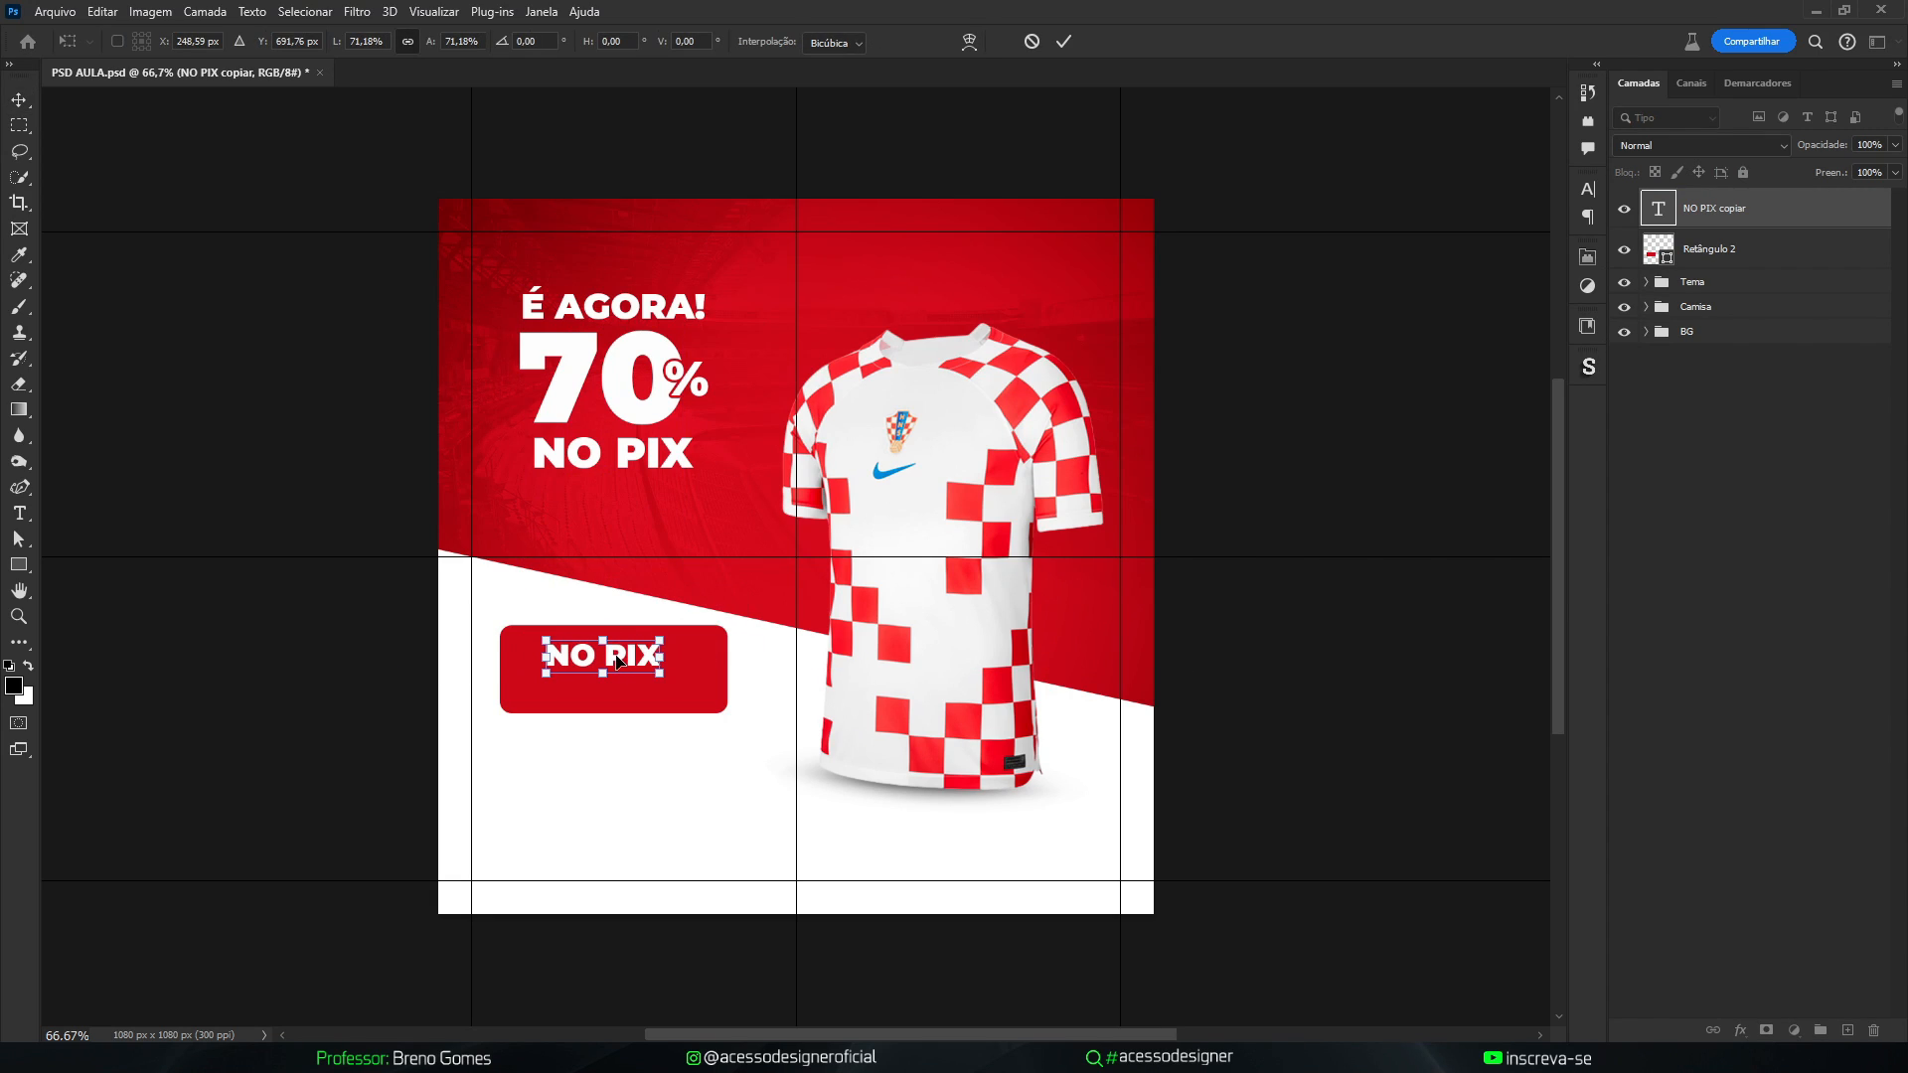
{"action": "key", "text": "Return"}
Replace the text on the red rectangle with COMPRE JÁ A SUA! on two lines
{"action": "key", "text": "t"}
{"action": "triple_click", "coordinate": [606, 656]}
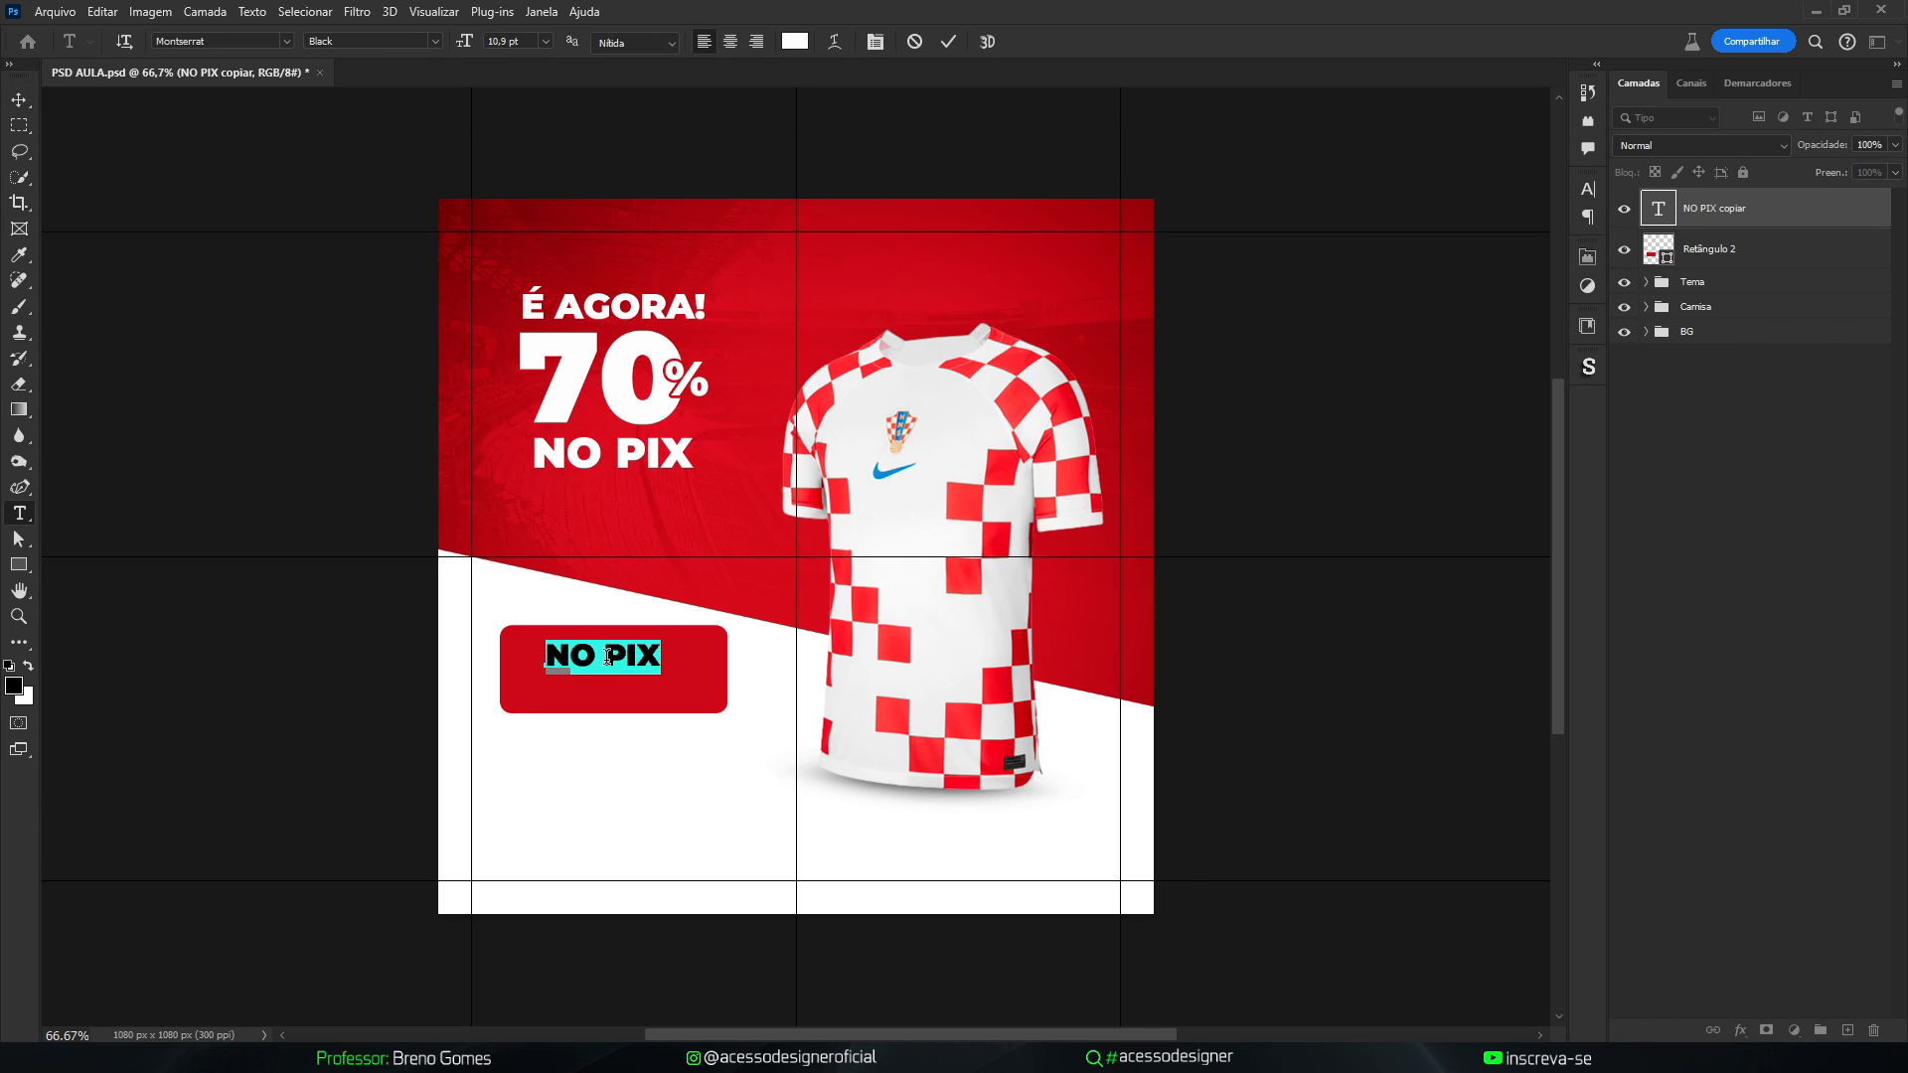
{"action": "type", "text": "CO"}
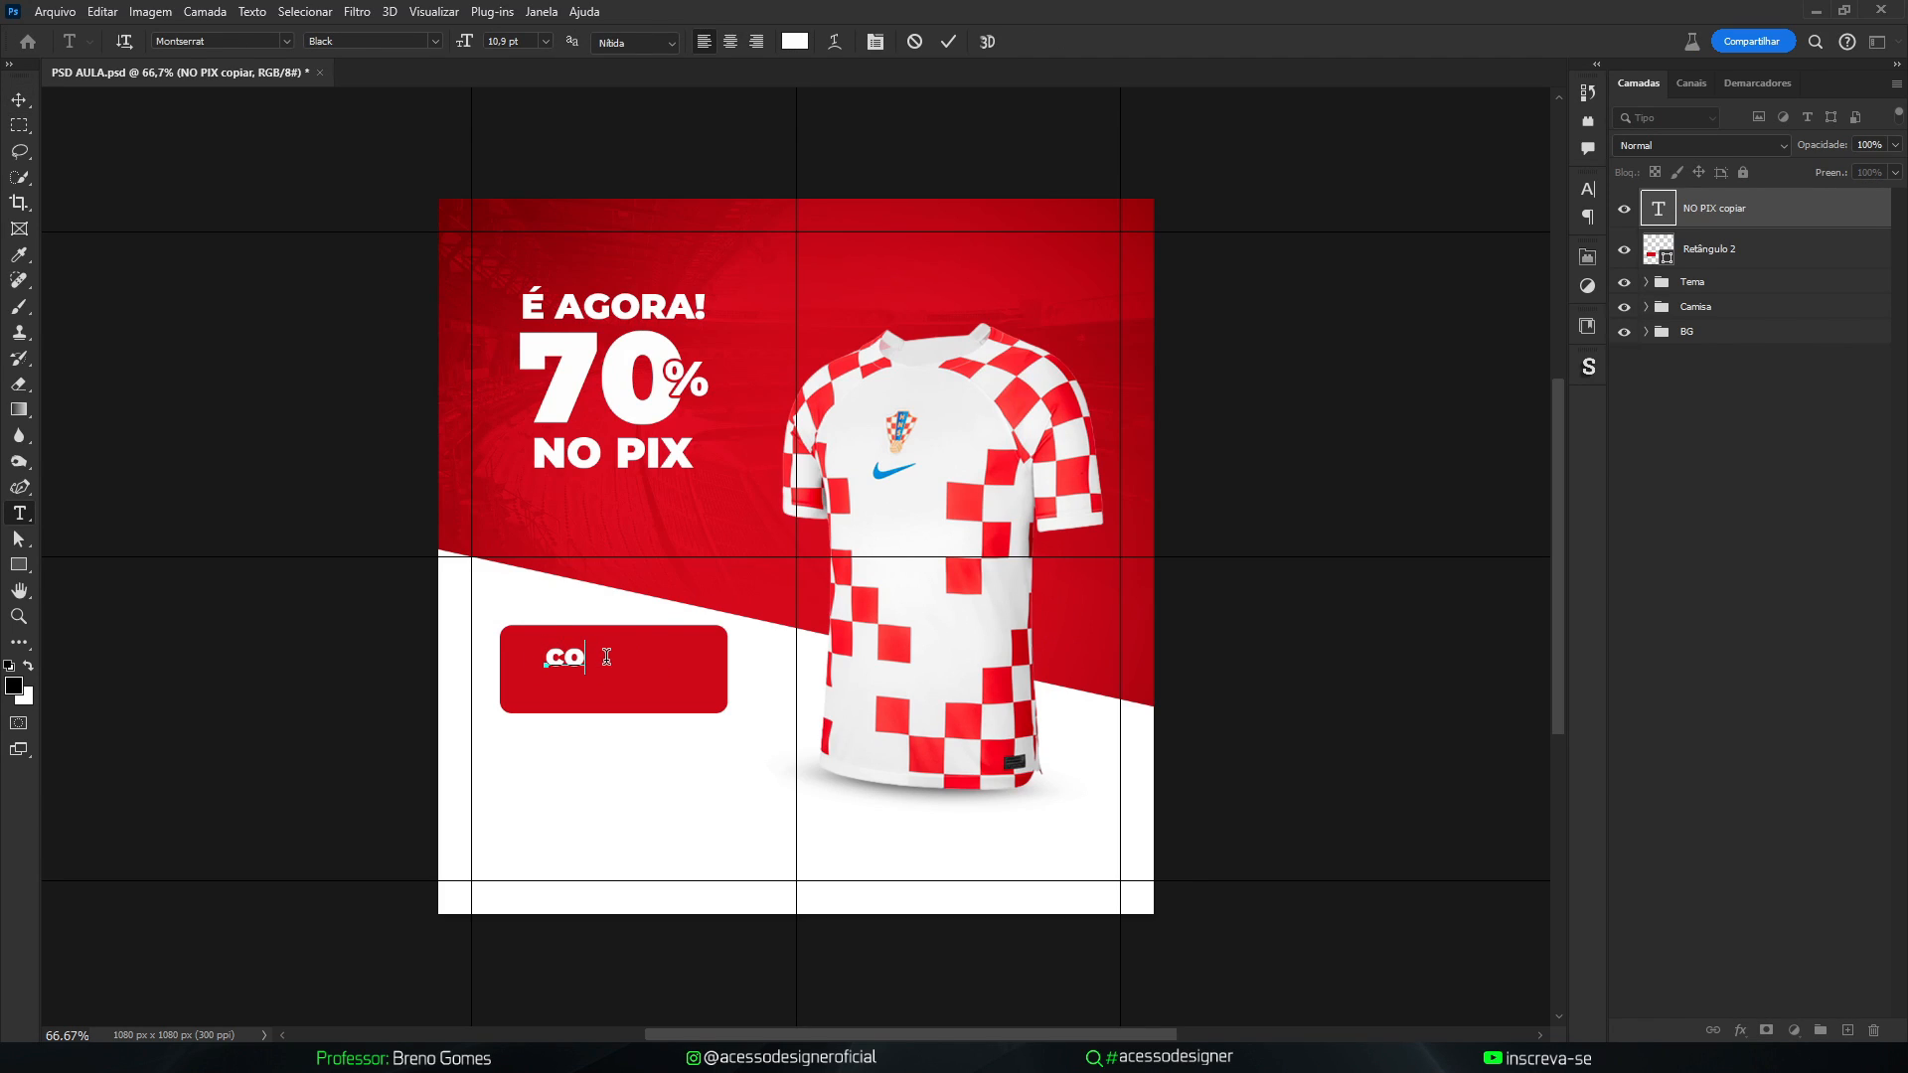
{"action": "key", "text": "BackSpace"}
{"action": "key", "text": "BackSpace"}
{"action": "type", "text": "COMPRE "}
{"action": "type", "text": "JÁ A "}
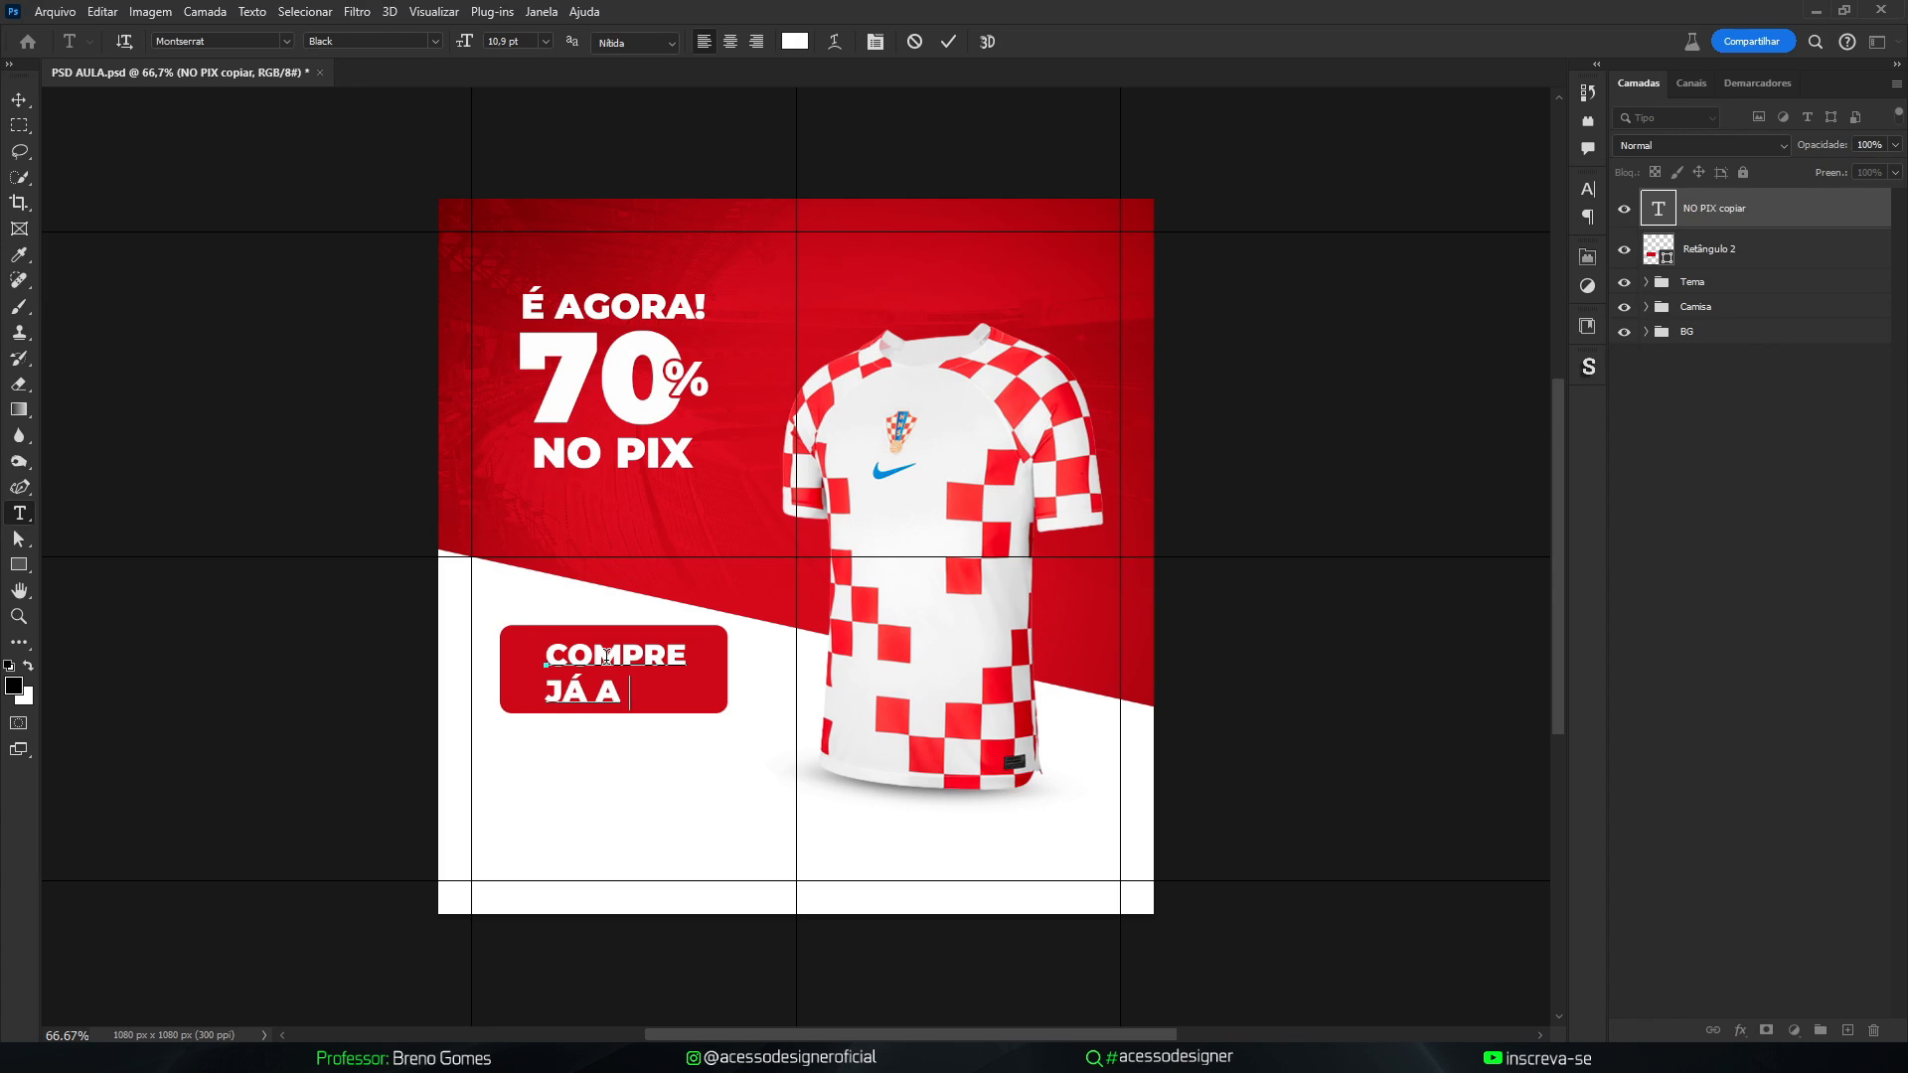
{"action": "type", "text": "SUA!"}
{"action": "key", "text": "ctrl+Return"}
{"action": "key", "text": "v"}
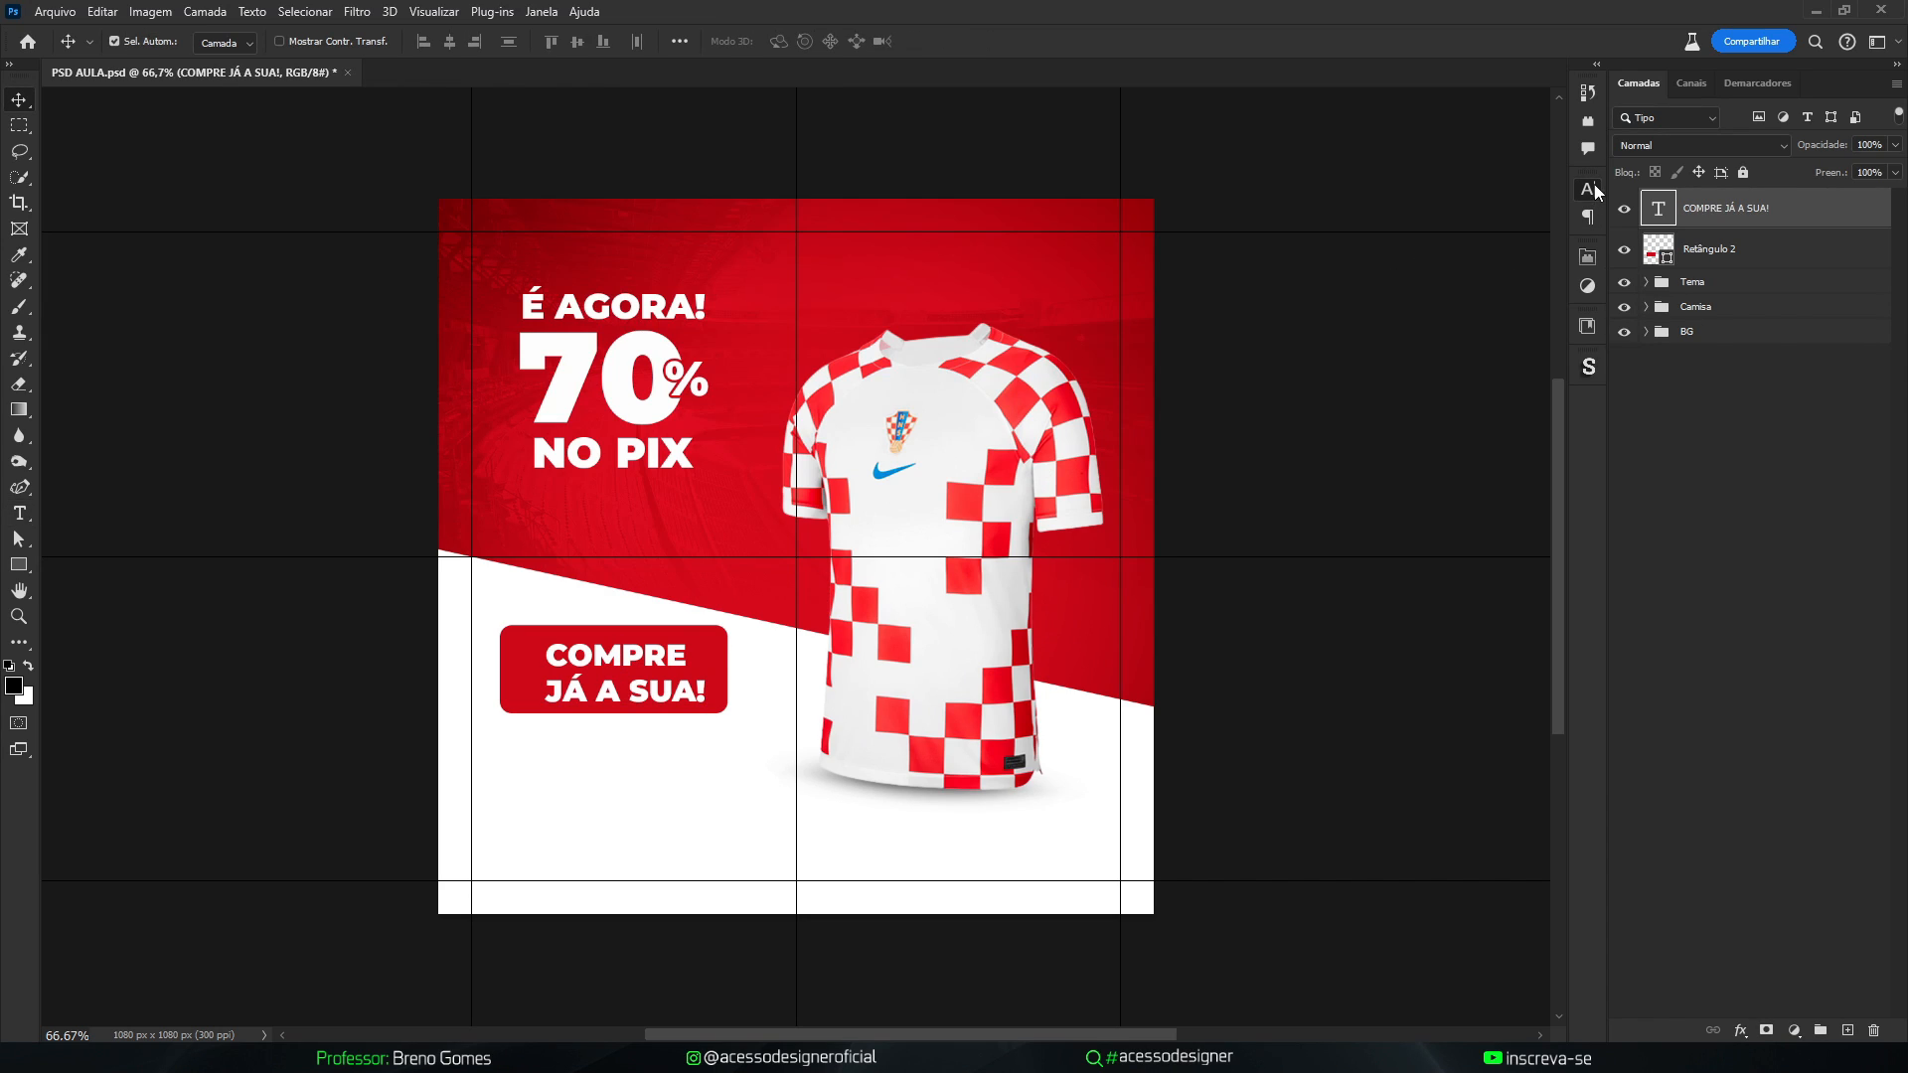
Centre-align the COMPRE JÁ A SUA! paragraph and reposition it inside the red rectangle
{"action": "left_click", "coordinate": [1587, 189]}
{"action": "left_click", "coordinate": [1445, 183]}
{"action": "key", "text": "ctrl+t"}
{"action": "left_click_drag", "start_coordinate": [636, 675], "coordinate": [688, 634]}
{"action": "key", "text": "Return"}
{"action": "key", "text": "ctrl+t"}
{"action": "key", "text": "Return"}
Align the COMPRE JÁ A SUA! text to the centre of the red rectangle
{"action": "left_click", "coordinate": [710, 661], "text": "shift"}
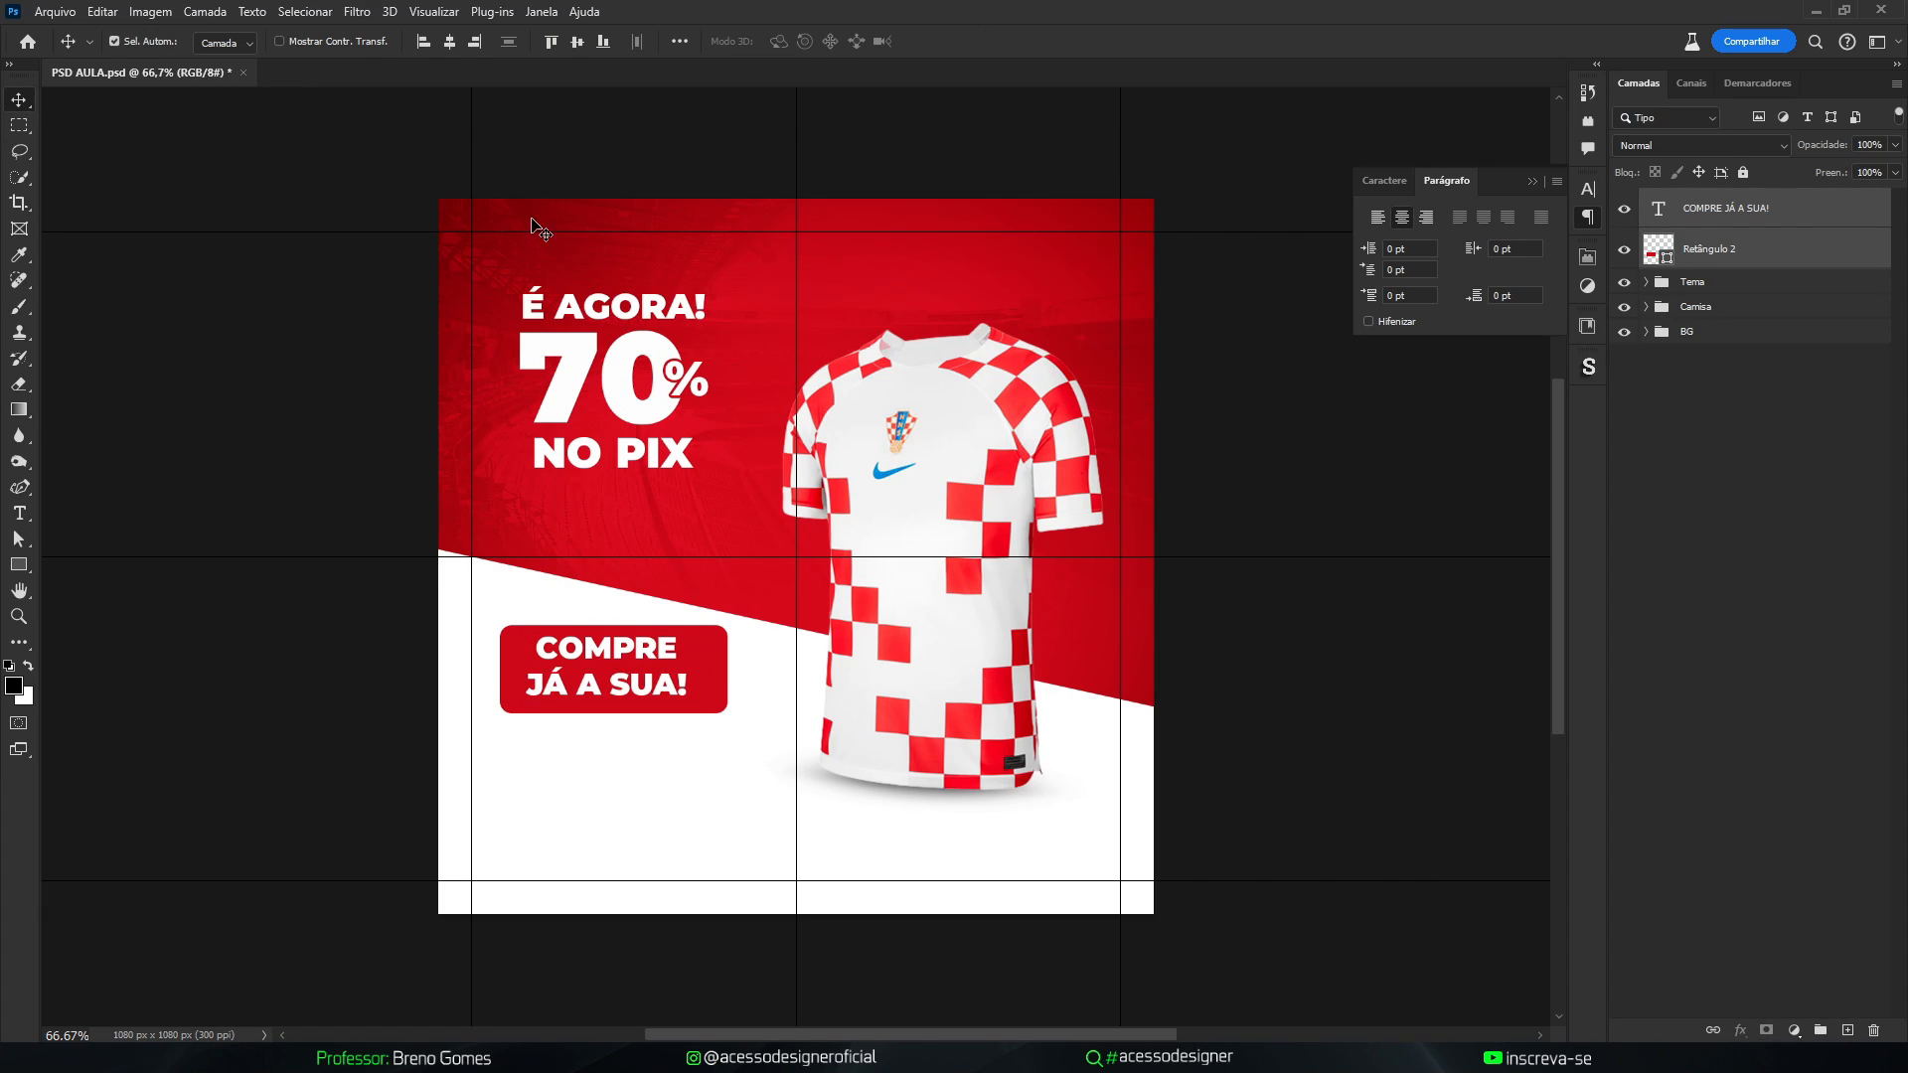
{"action": "left_click", "coordinate": [452, 45]}
{"action": "left_click", "coordinate": [1248, 422]}
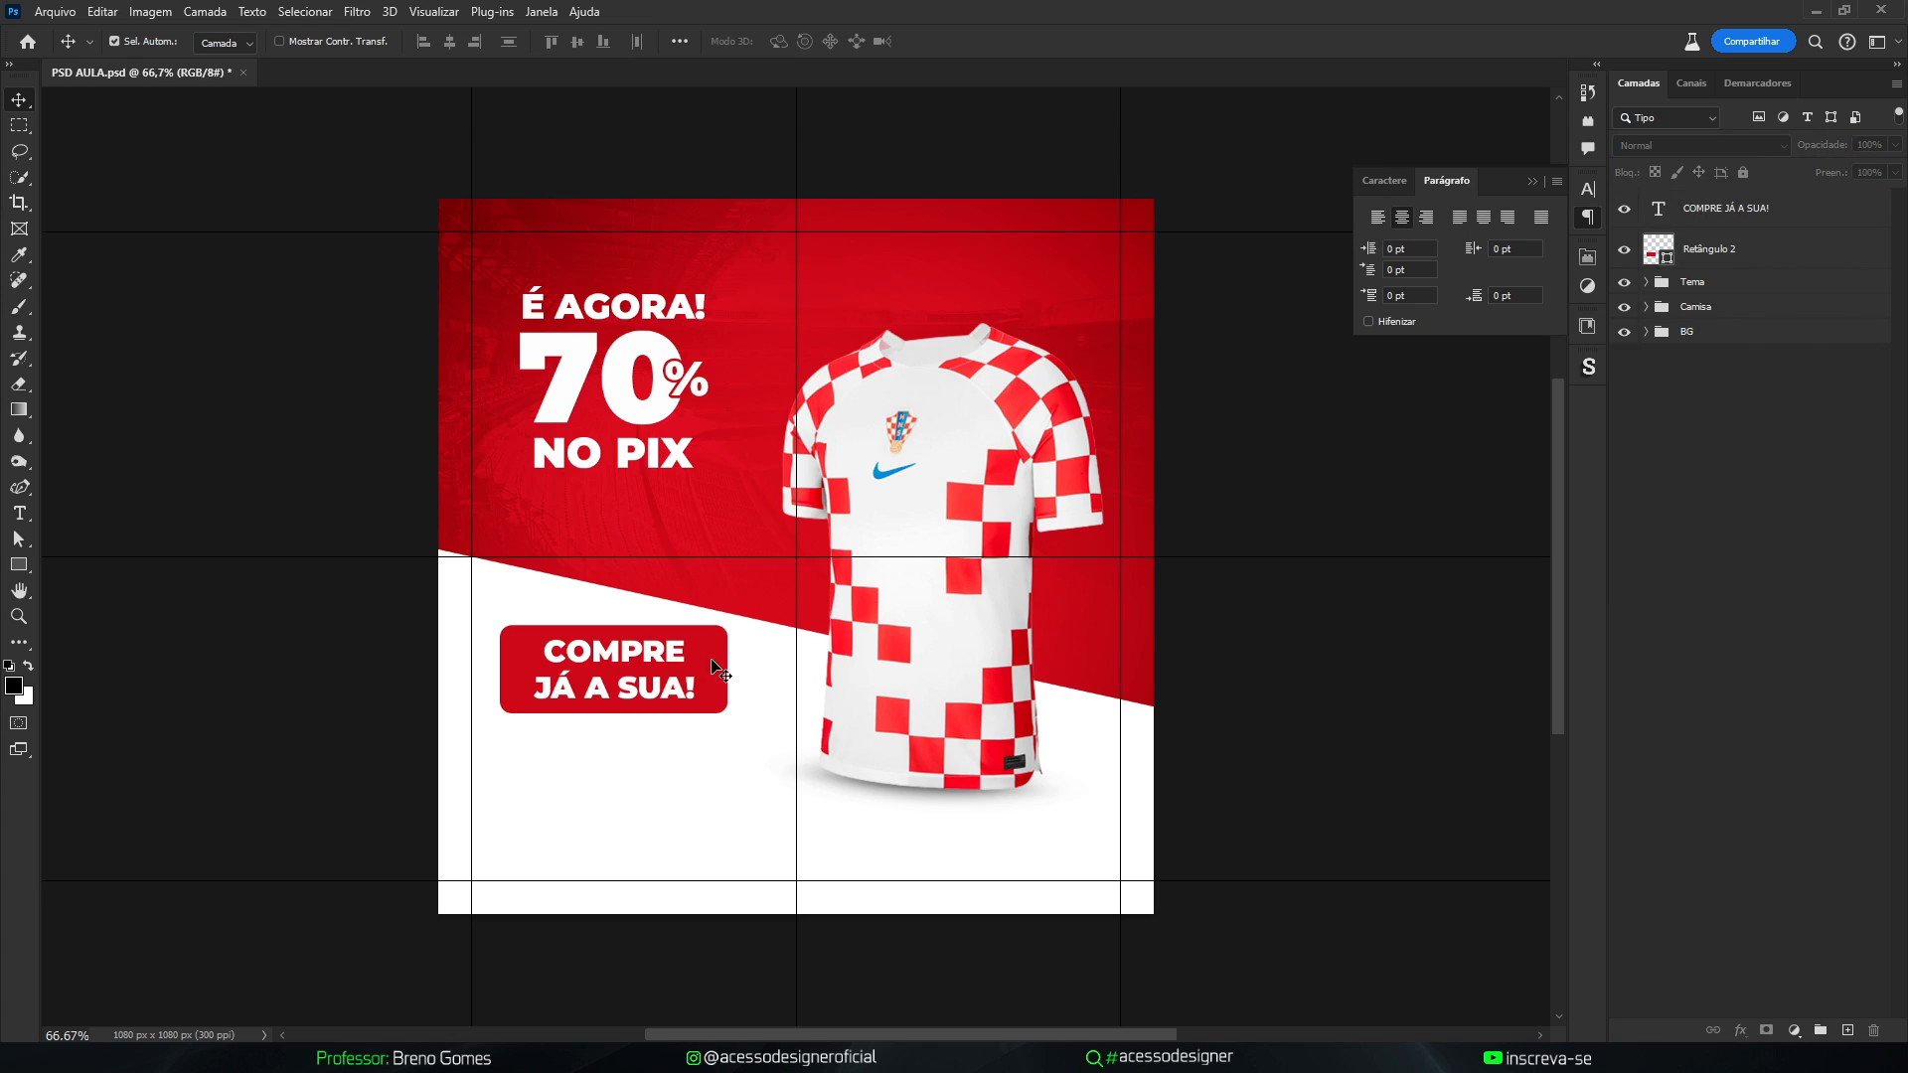
Duplicate COMPRE JÁ A SUA!, move the copy's layer under the rectangle's layer and place it just below the red button
{"action": "left_click", "coordinate": [672, 684]}
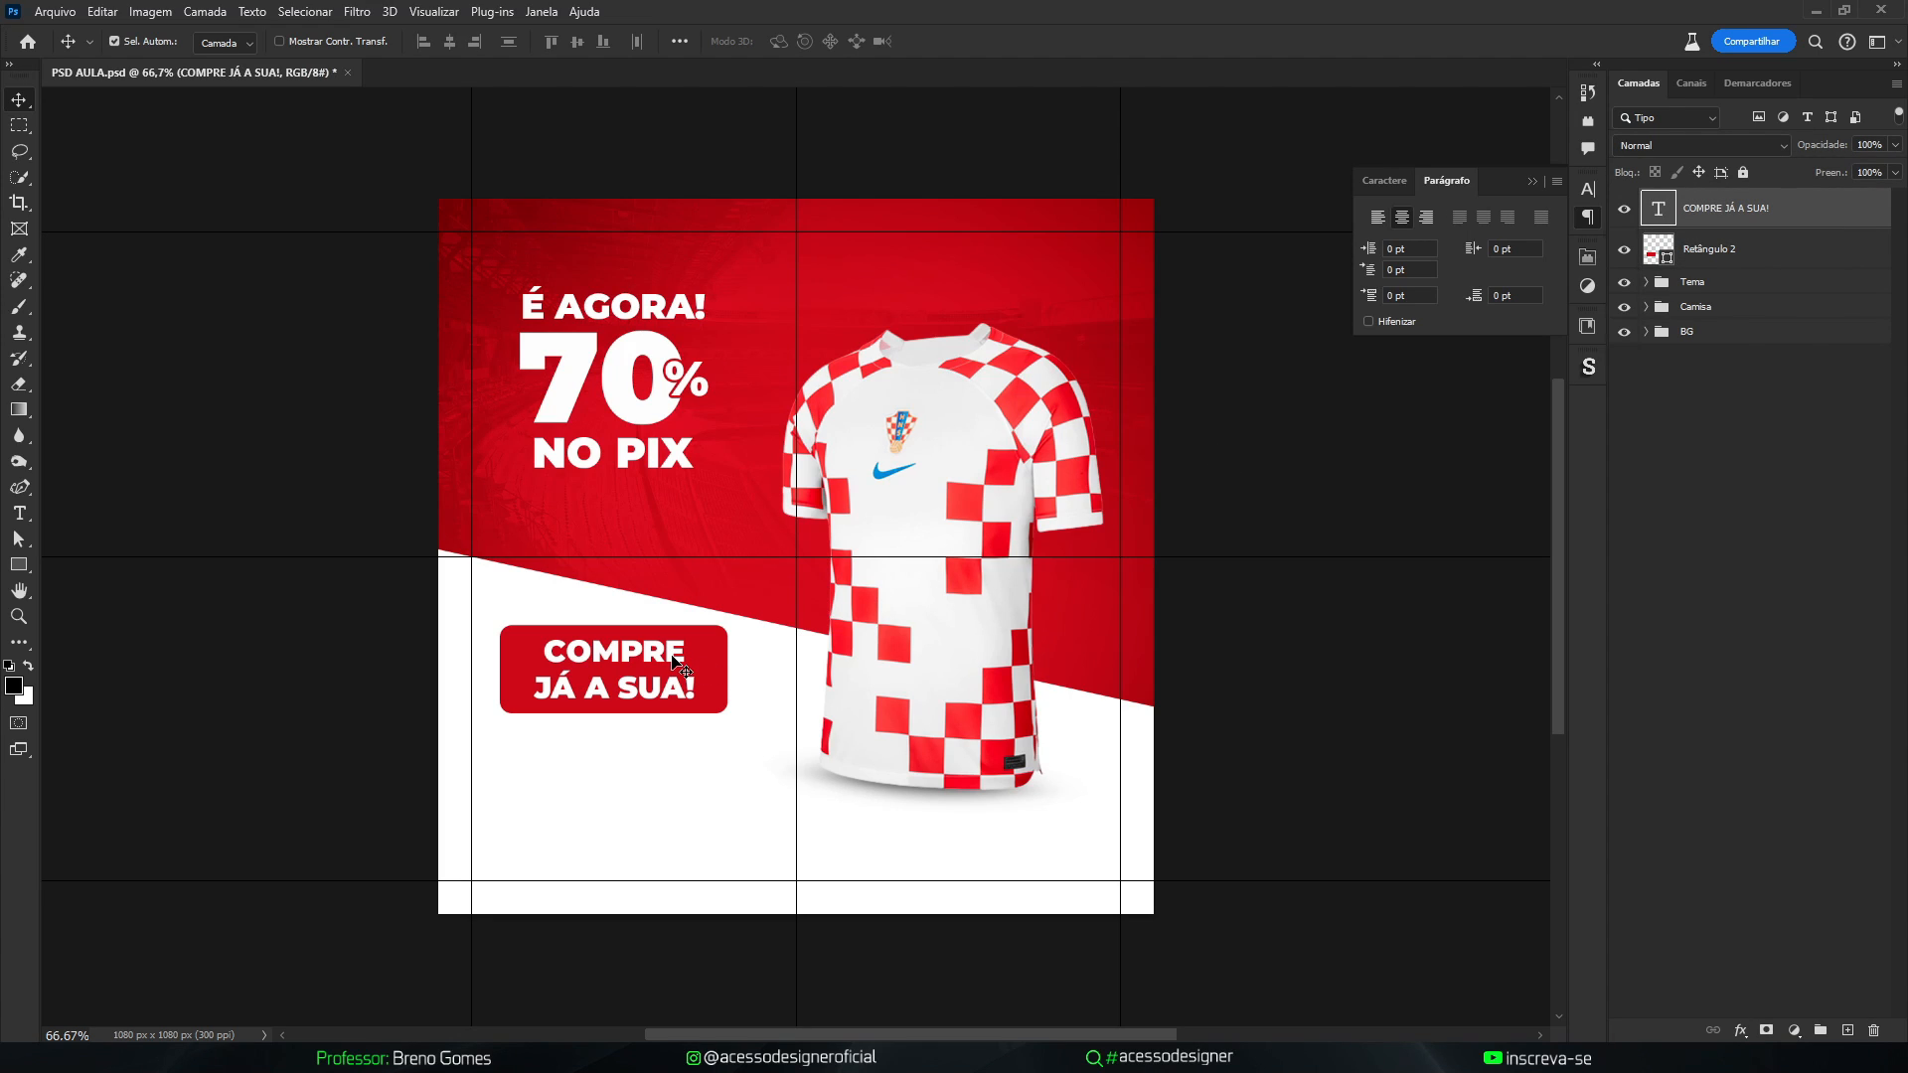
{"action": "key", "text": "ctrl+j"}
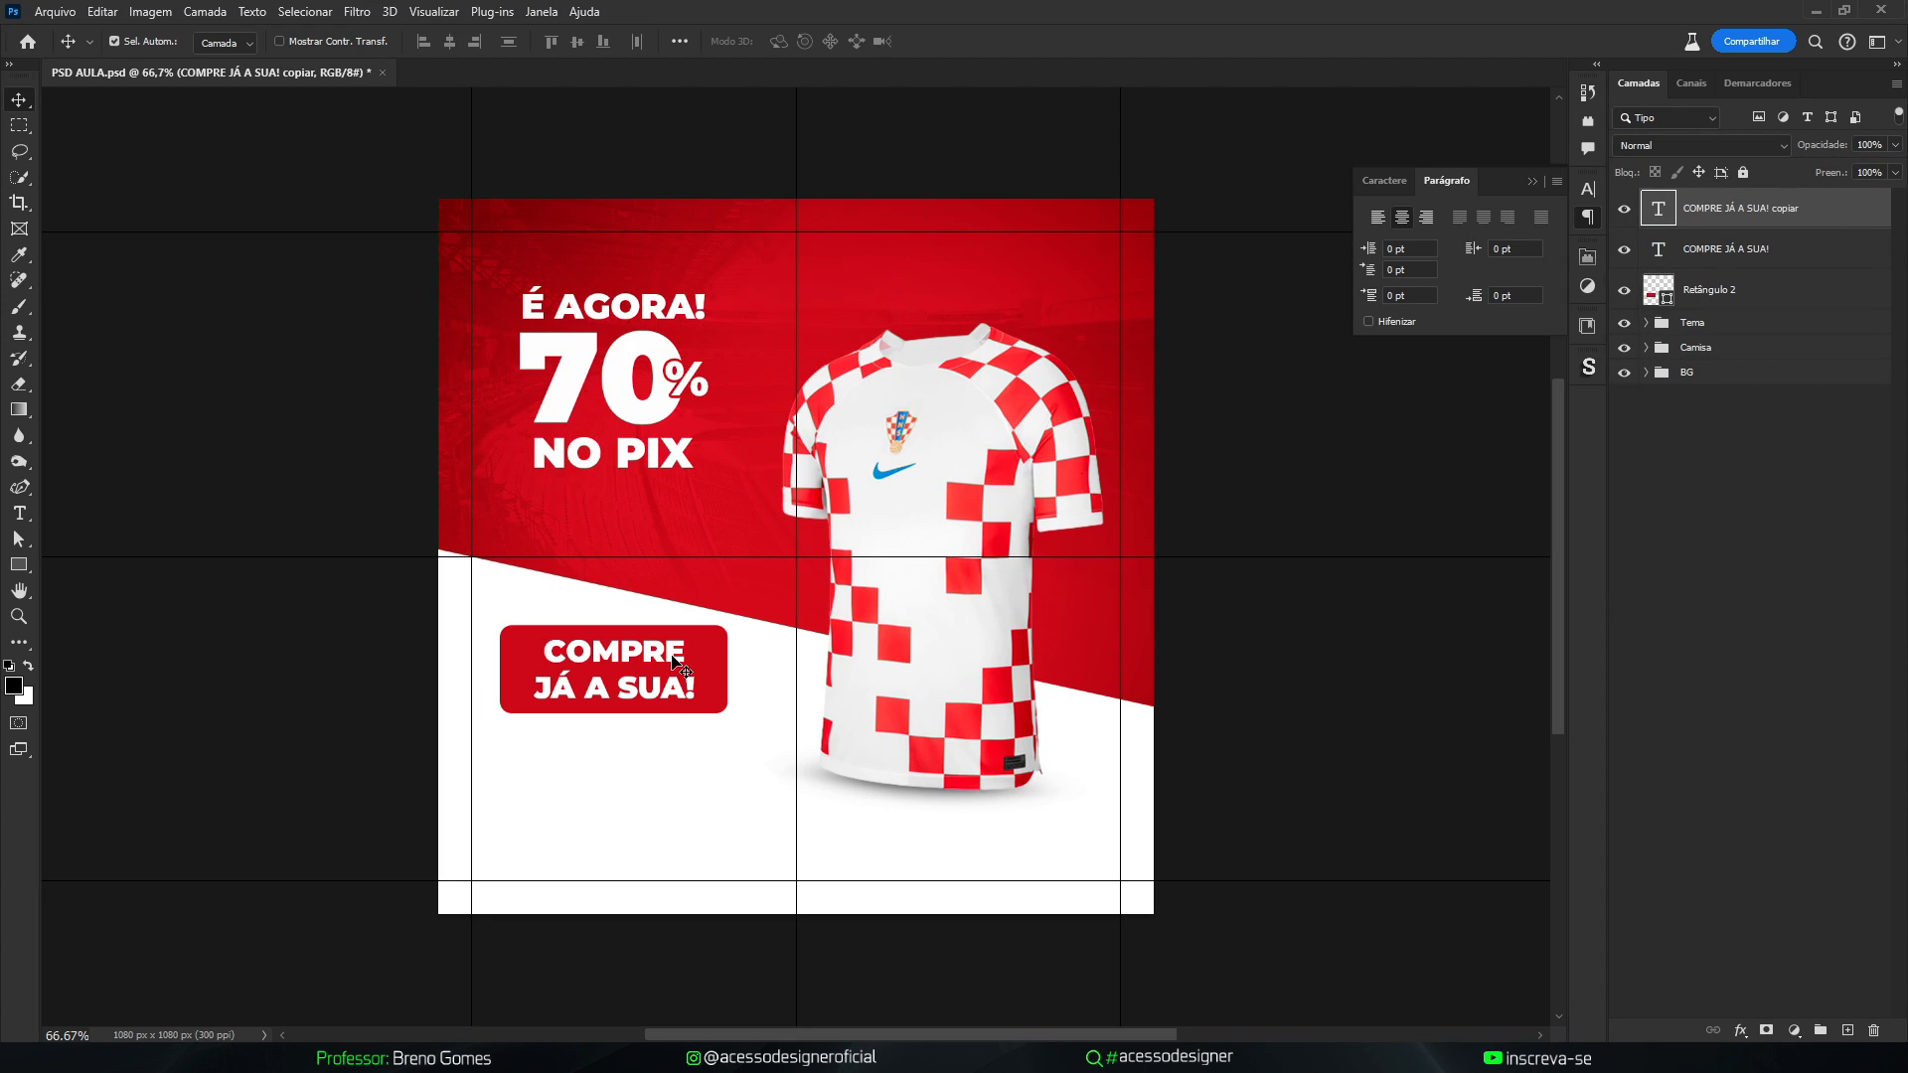
{"action": "left_click_drag", "start_coordinate": [1704, 211], "coordinate": [1698, 304]}
{"action": "key", "text": "ctrl+t"}
{"action": "left_click_drag", "start_coordinate": [636, 699], "coordinate": [638, 794]}
{"action": "key", "text": "Return"}
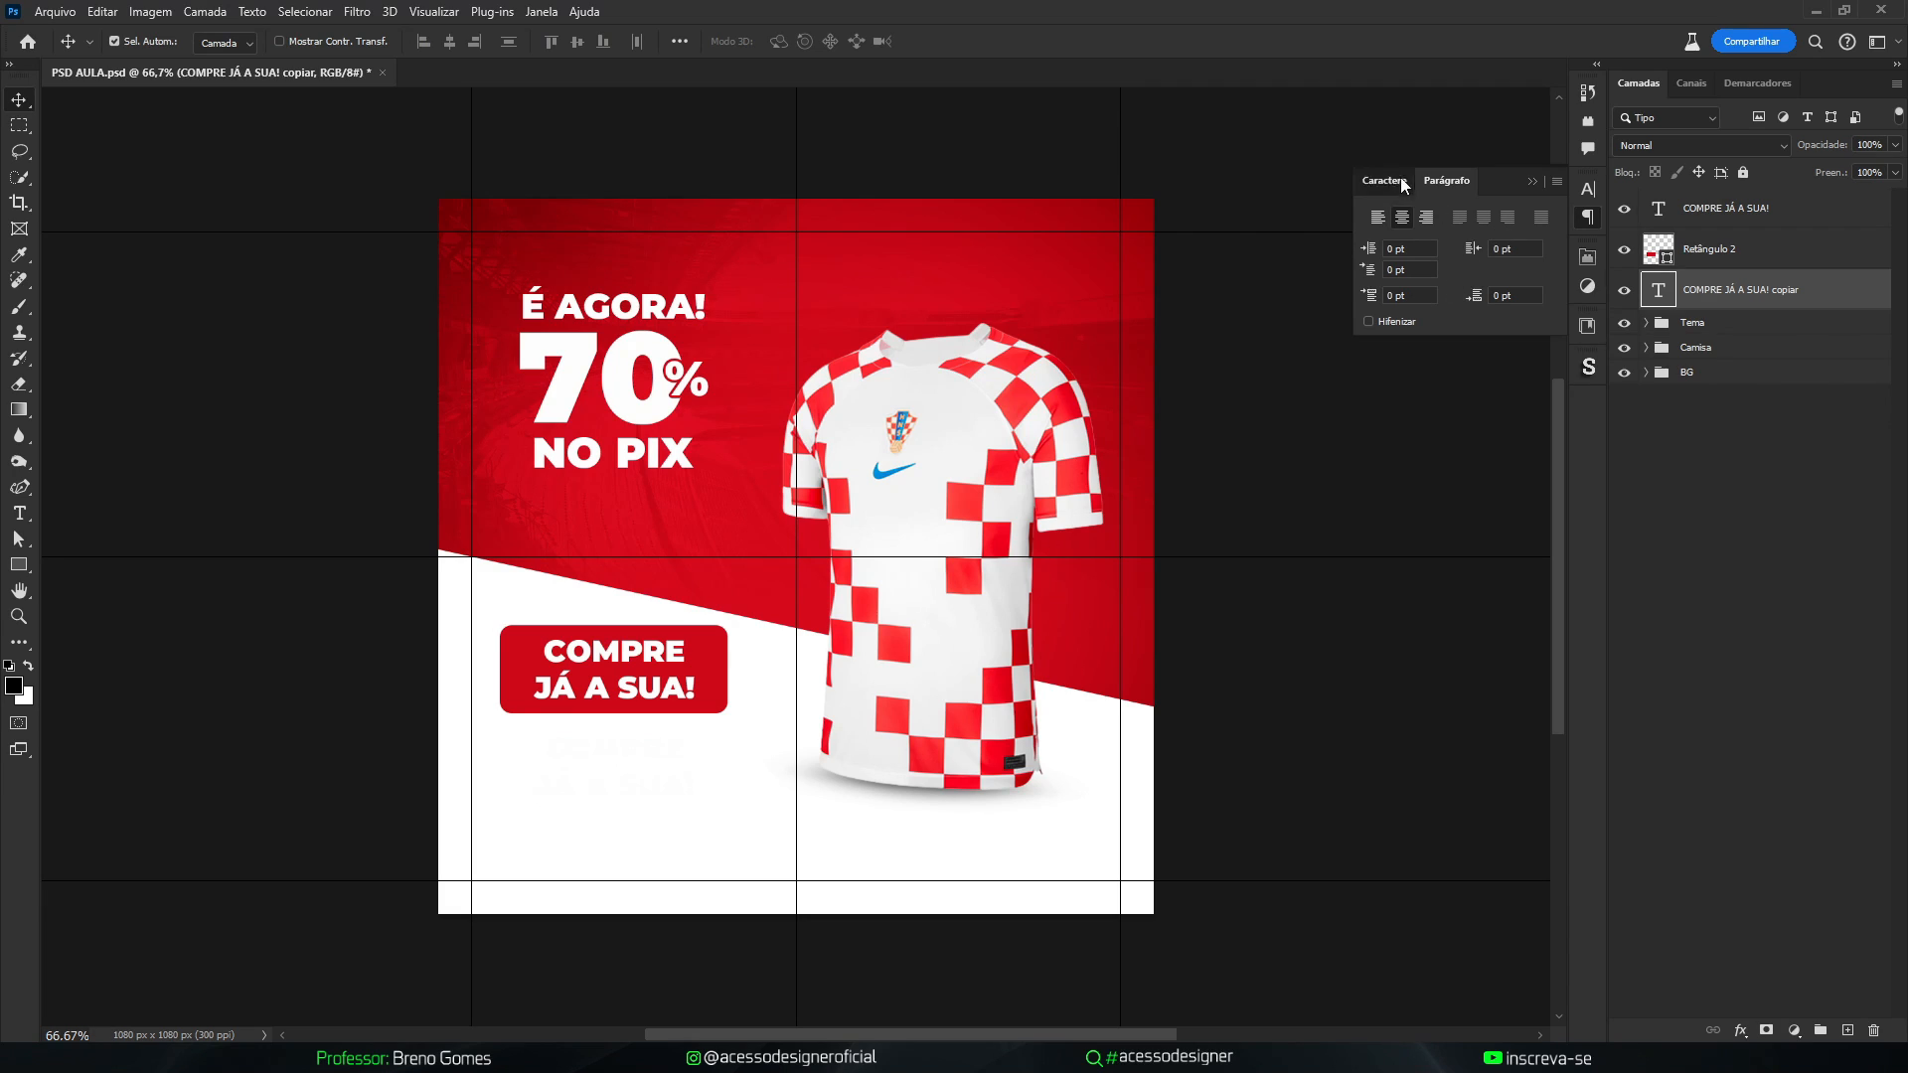
Recolour the copied COMPRE JÁ A SUA! text with the red sampled from the button rectangle
{"action": "left_click", "coordinate": [1401, 183]}
{"action": "left_click", "coordinate": [1539, 303]}
{"action": "left_click", "coordinate": [702, 644]}
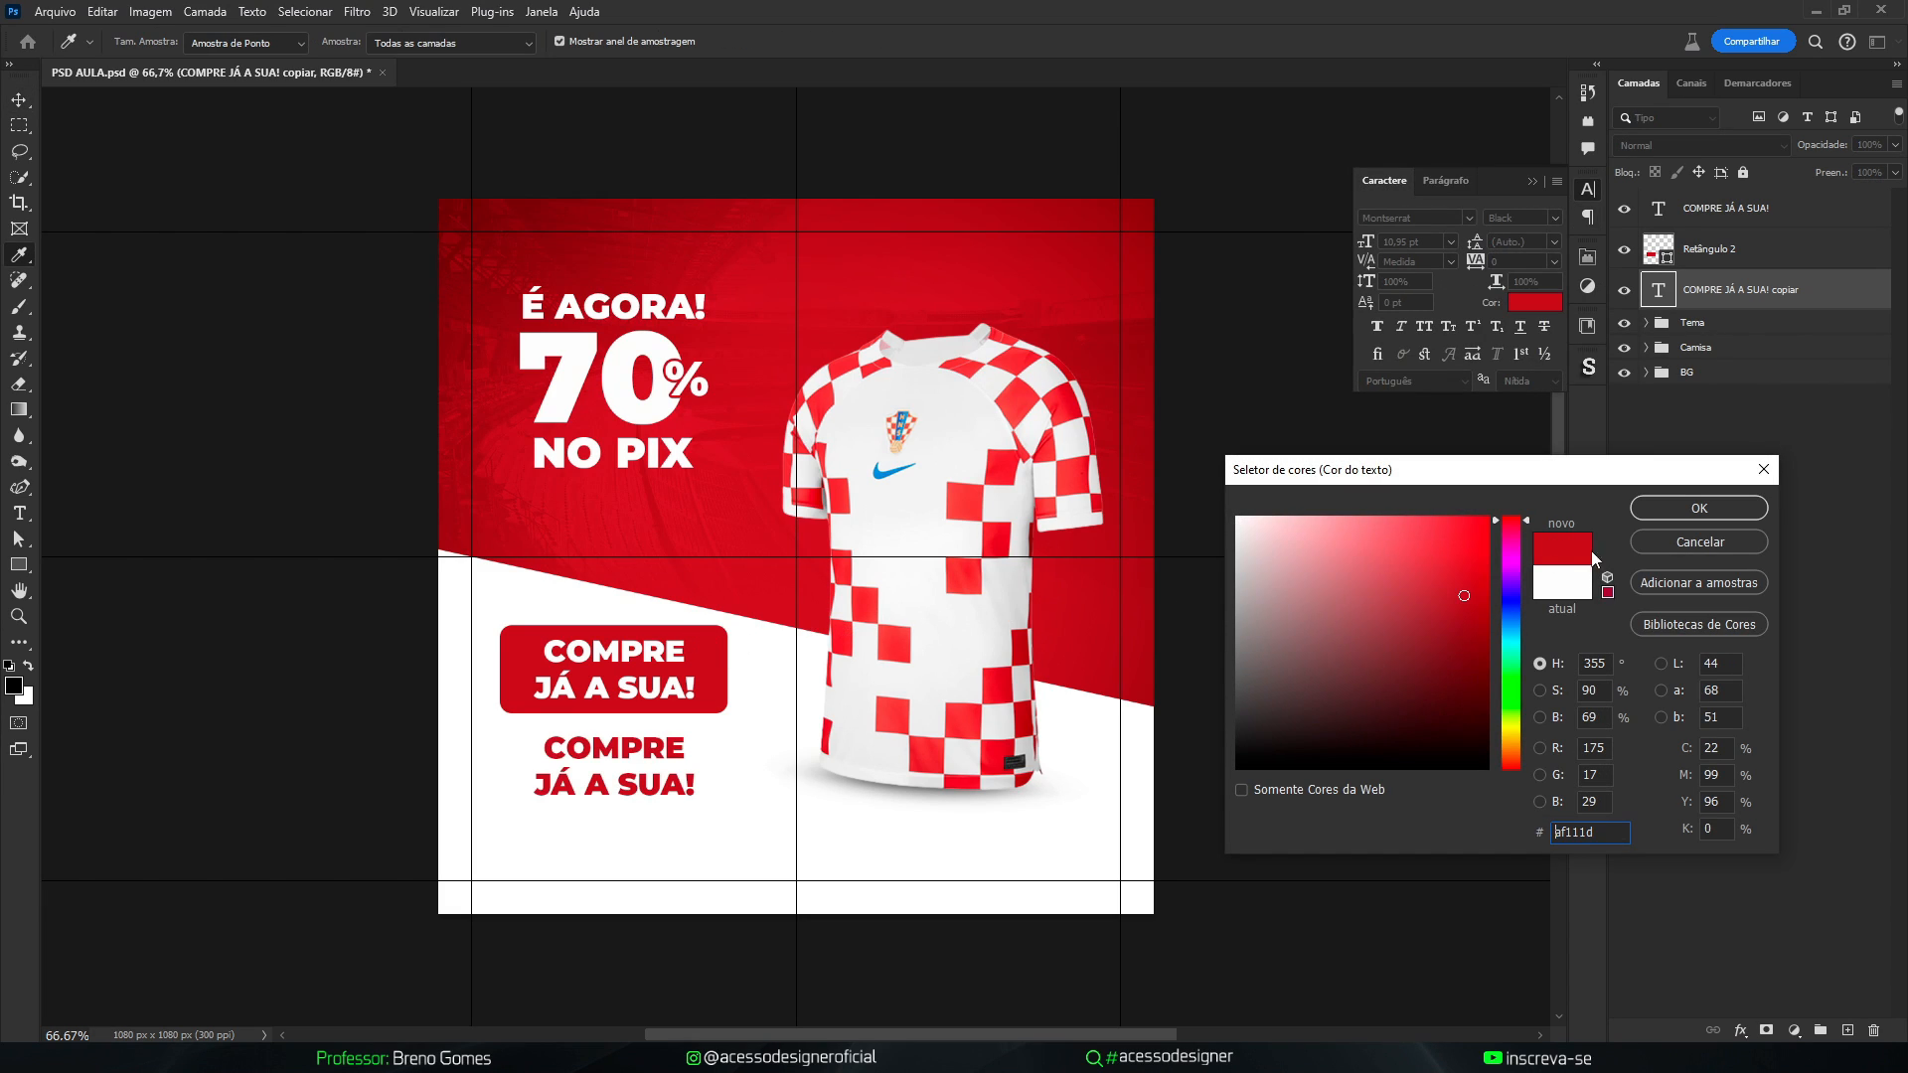
{"action": "left_click", "coordinate": [1699, 507]}
Replace the red text copy with 104 and enlarge it to about 22.84 pt below the button
{"action": "double_click", "coordinate": [651, 745]}
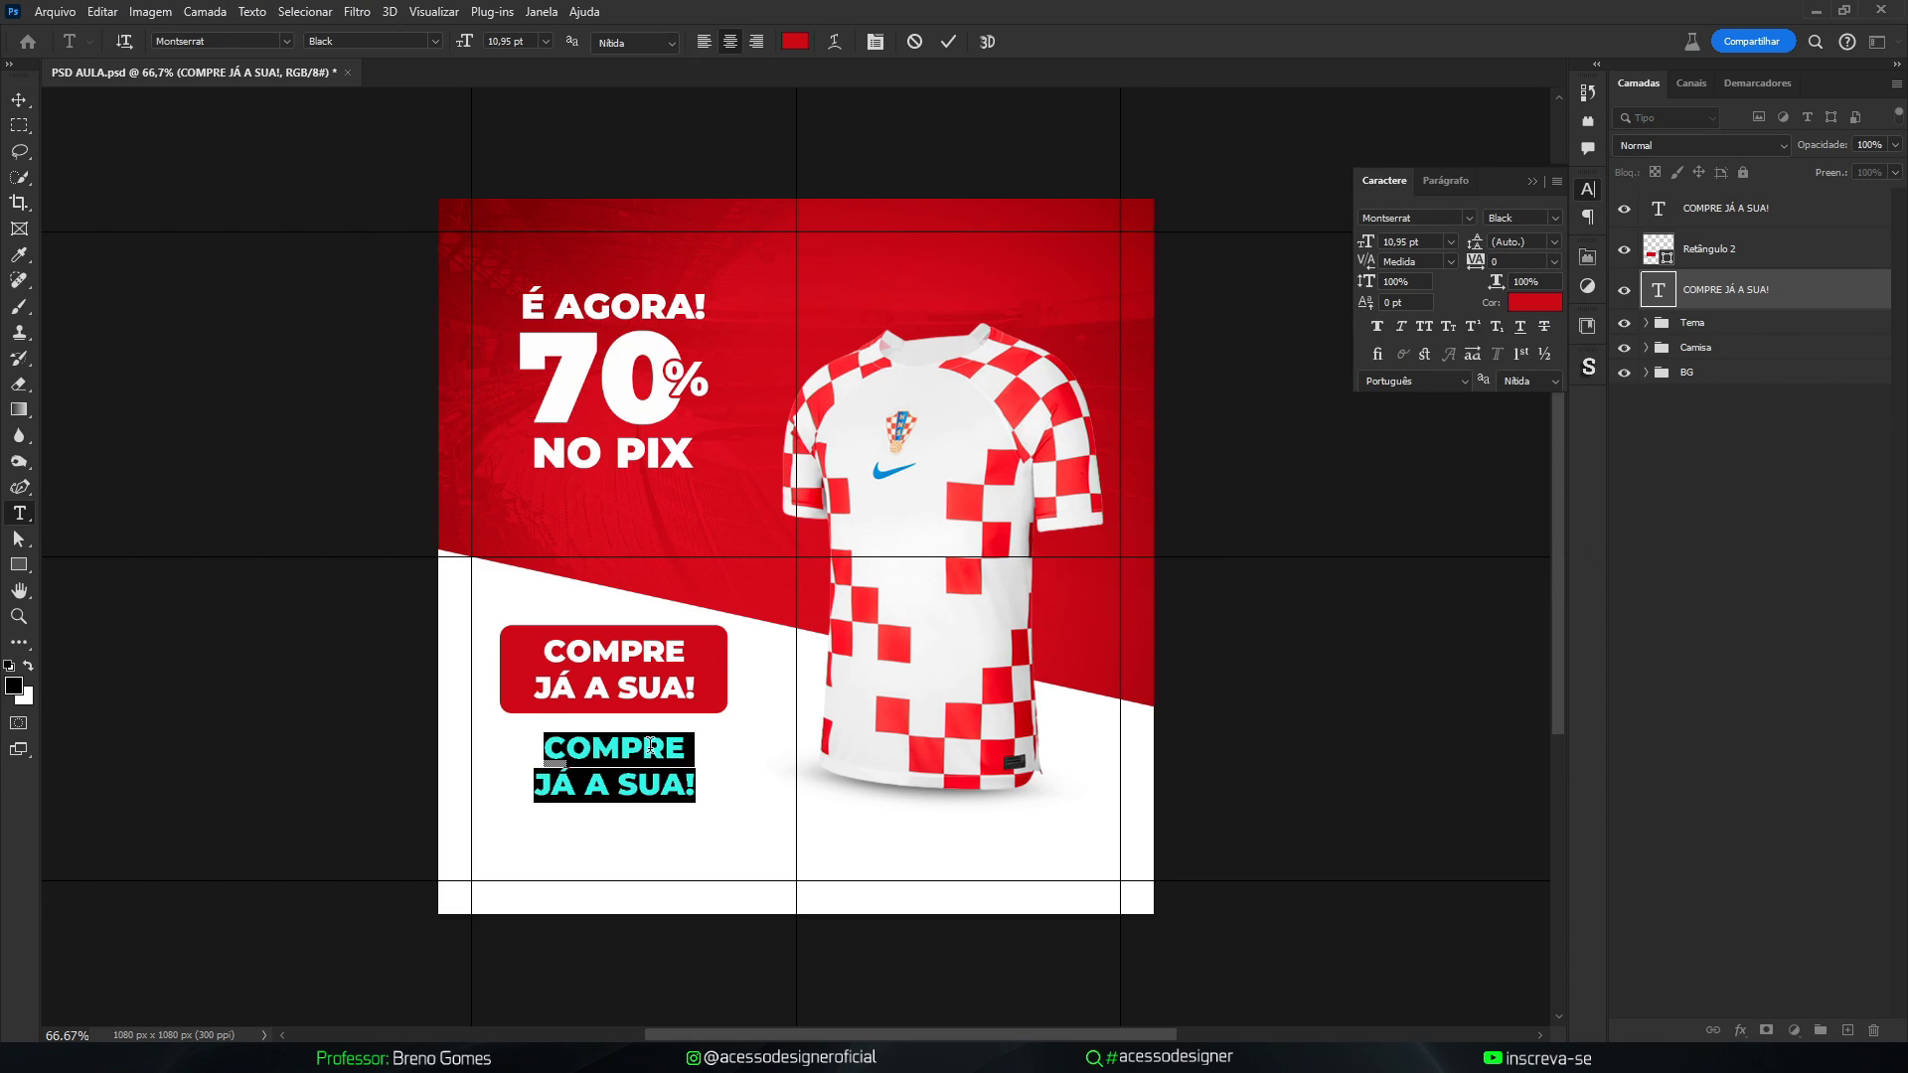
{"action": "type", "text": "104"}
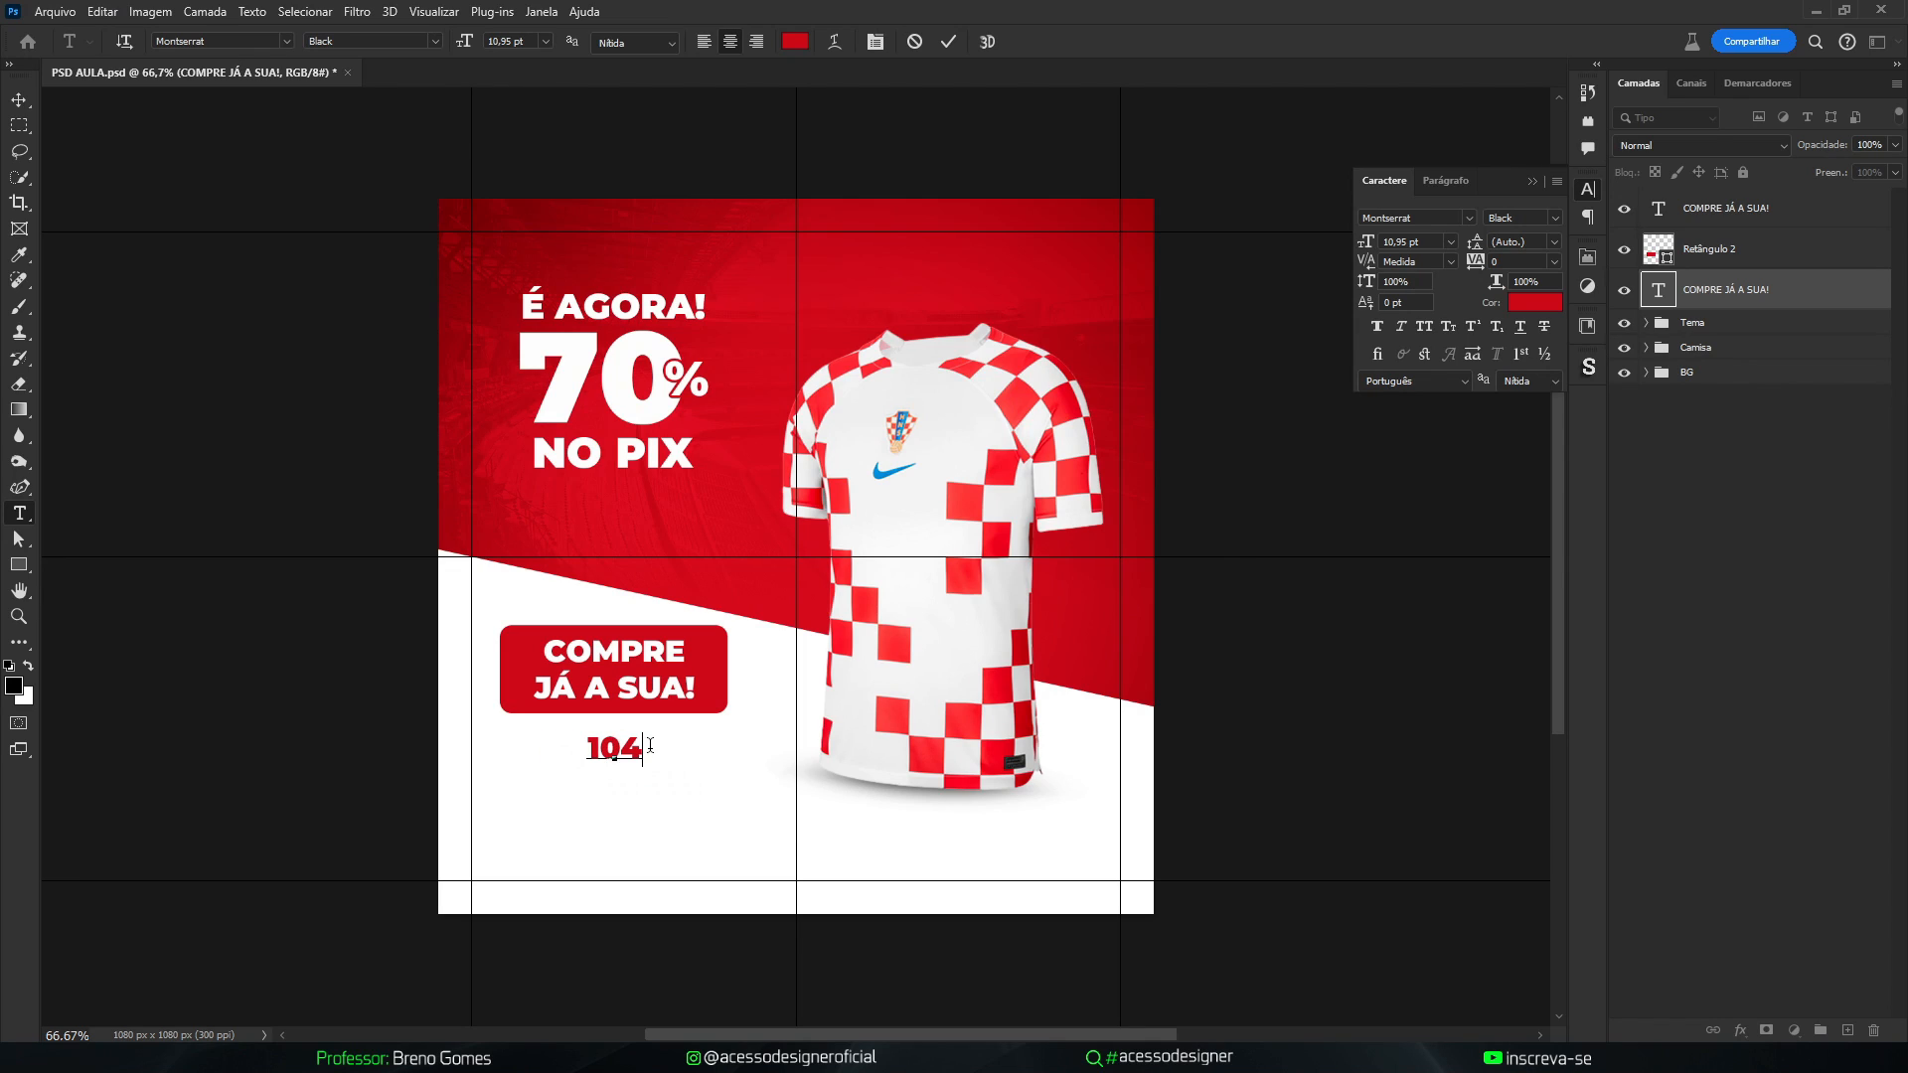
{"action": "key", "text": "ctrl+Return"}
{"action": "key", "text": "ctrl+t"}
Duplicate the 104 text beside the original and replace the copy's text with R$
{"action": "left_click_drag", "start_coordinate": [644, 734], "coordinate": [752, 795]}
{"action": "key", "text": "Return"}
{"action": "double_click", "coordinate": [753, 795]}
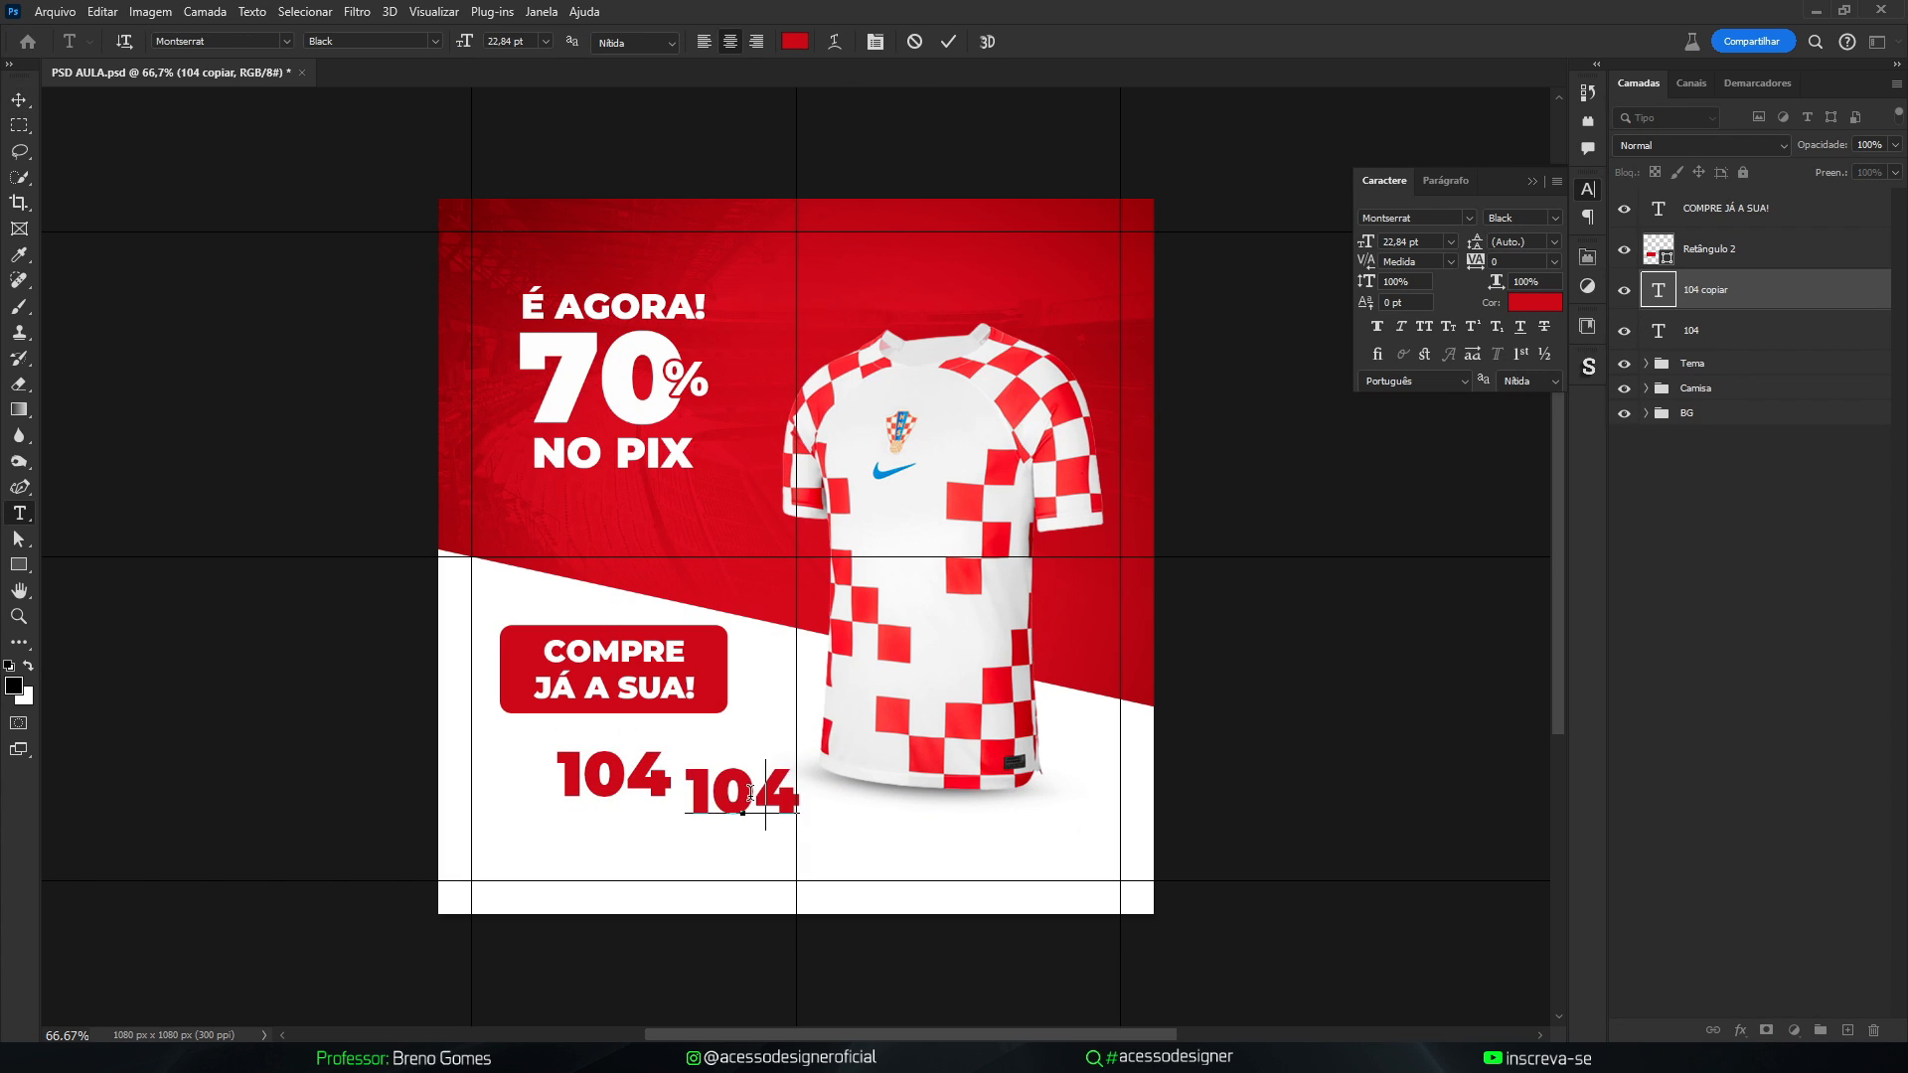
{"action": "type", "text": "R#"}
{"action": "key", "text": "BackSpace"}
{"action": "type", "text": "$"}
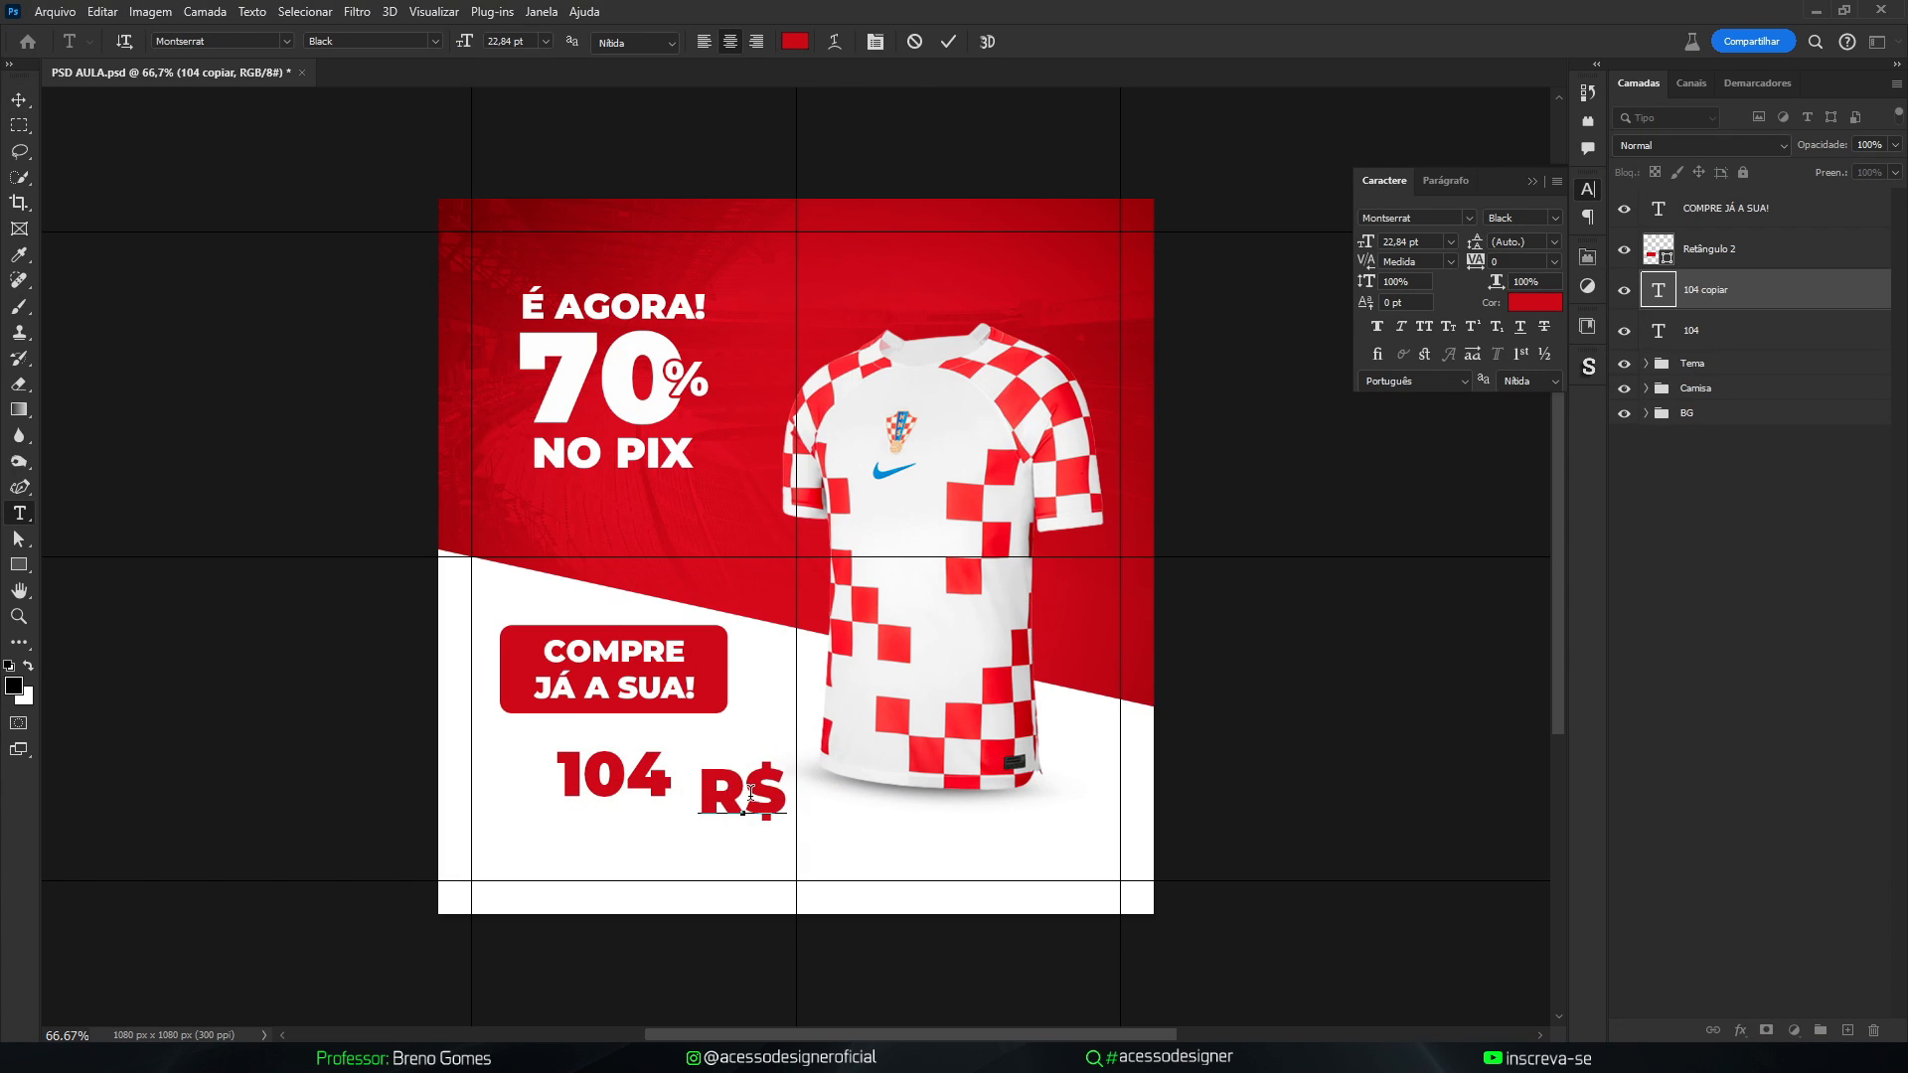
{"action": "key", "text": "ctrl+Return"}
Shrink the R$ text to about 5.73 pt and place it directly before the 104
{"action": "key", "text": "ctrl+t"}
{"action": "left_click_drag", "start_coordinate": [786, 755], "coordinate": [526, 787]}
{"action": "key", "text": "Return"}
{"action": "key", "text": "ctrl+t"}
{"action": "key", "text": "Return"}
Duplicate the R$ text and place the copy just after the 104
{"action": "key", "text": "z"}
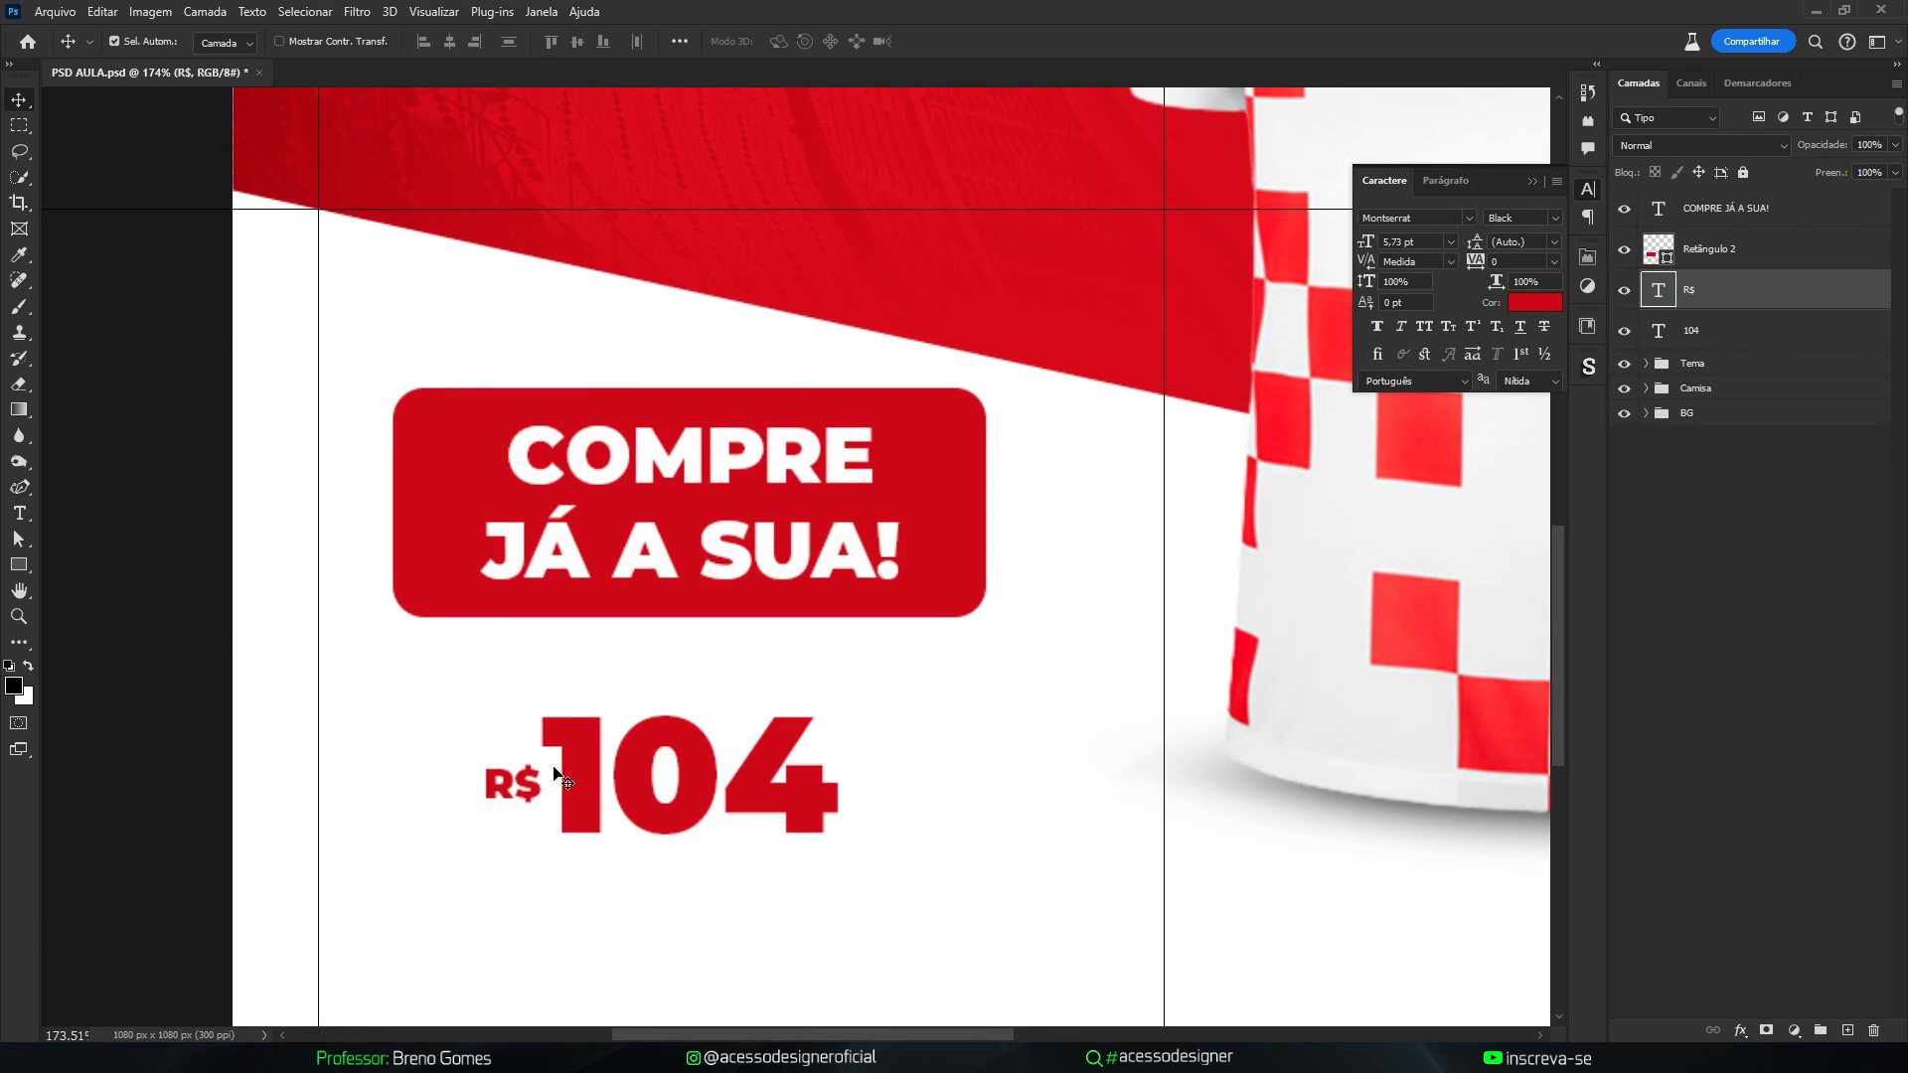
{"action": "left_click_drag", "start_coordinate": [1056, 669], "coordinate": [785, 701]}
{"action": "left_click_drag", "start_coordinate": [672, 745], "coordinate": [779, 578]}
{"action": "key", "text": "v"}
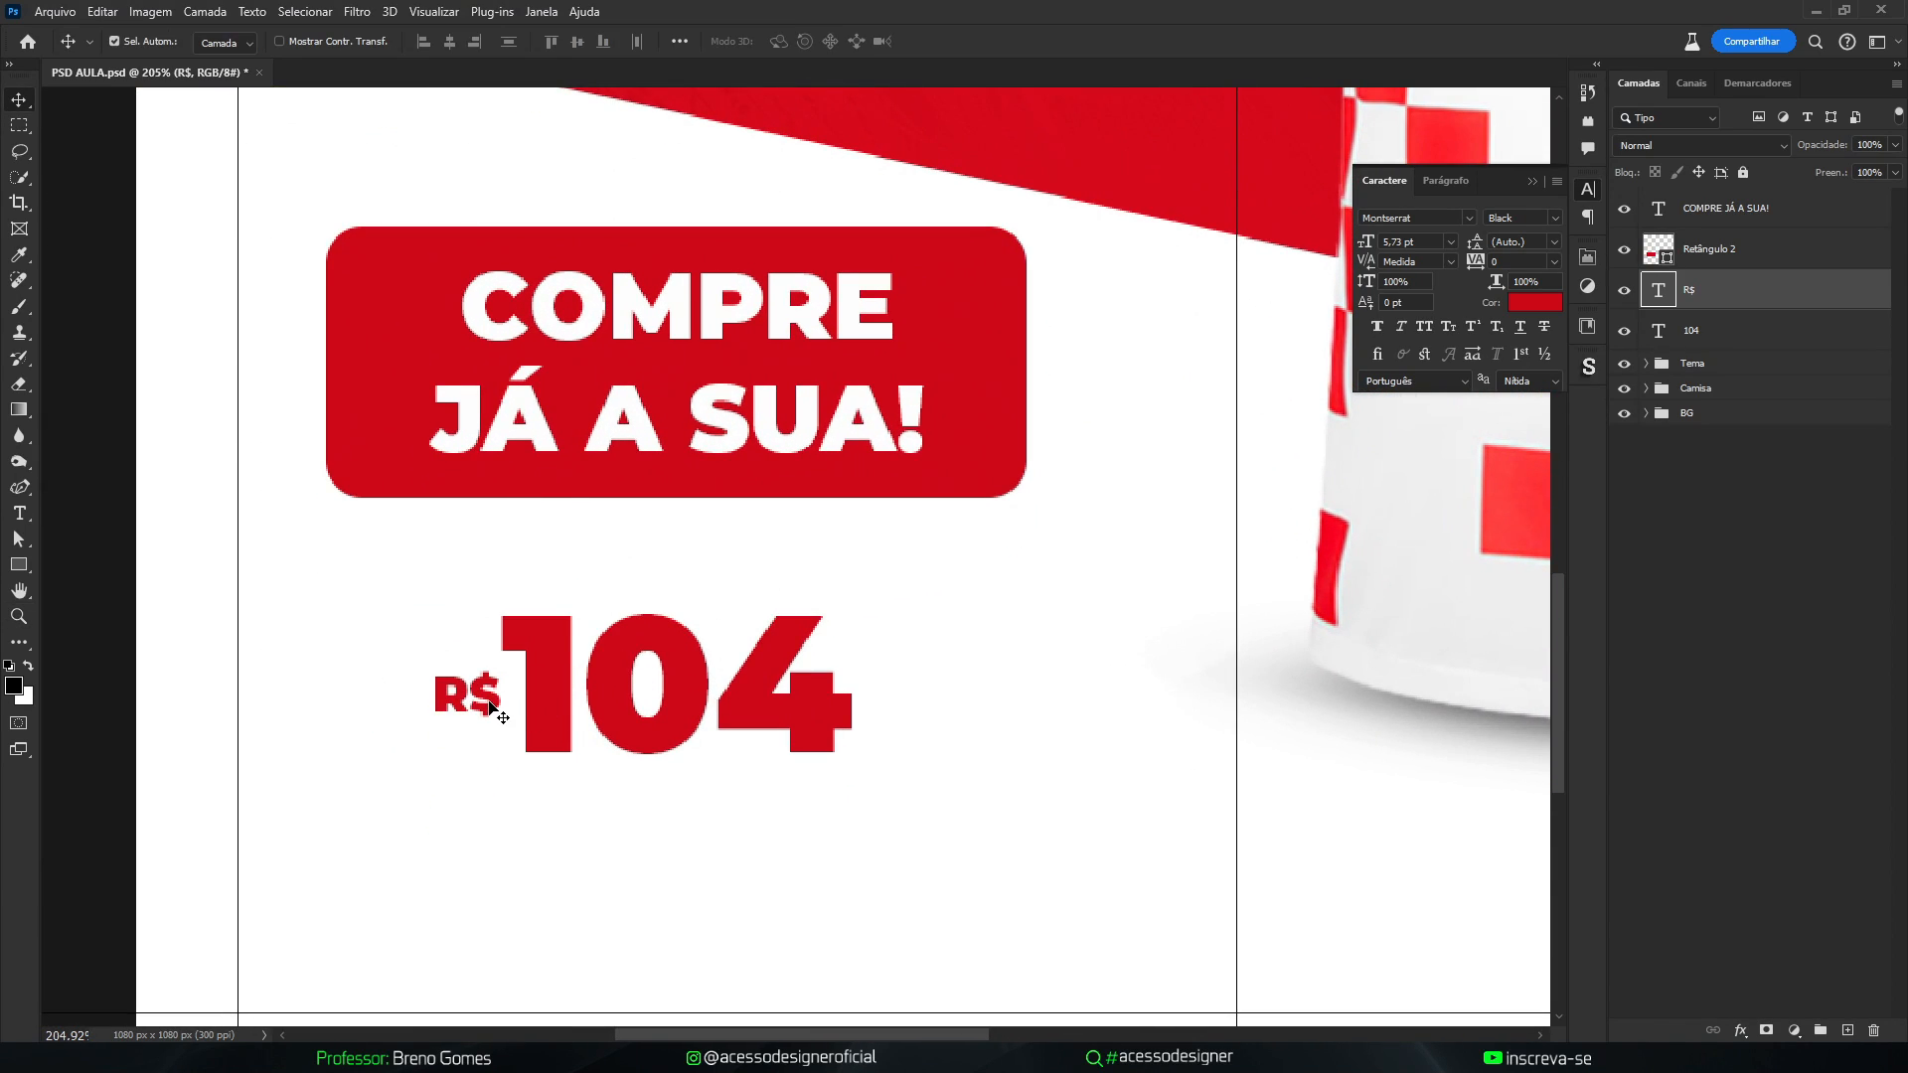
{"action": "double_click", "coordinate": [492, 705]}
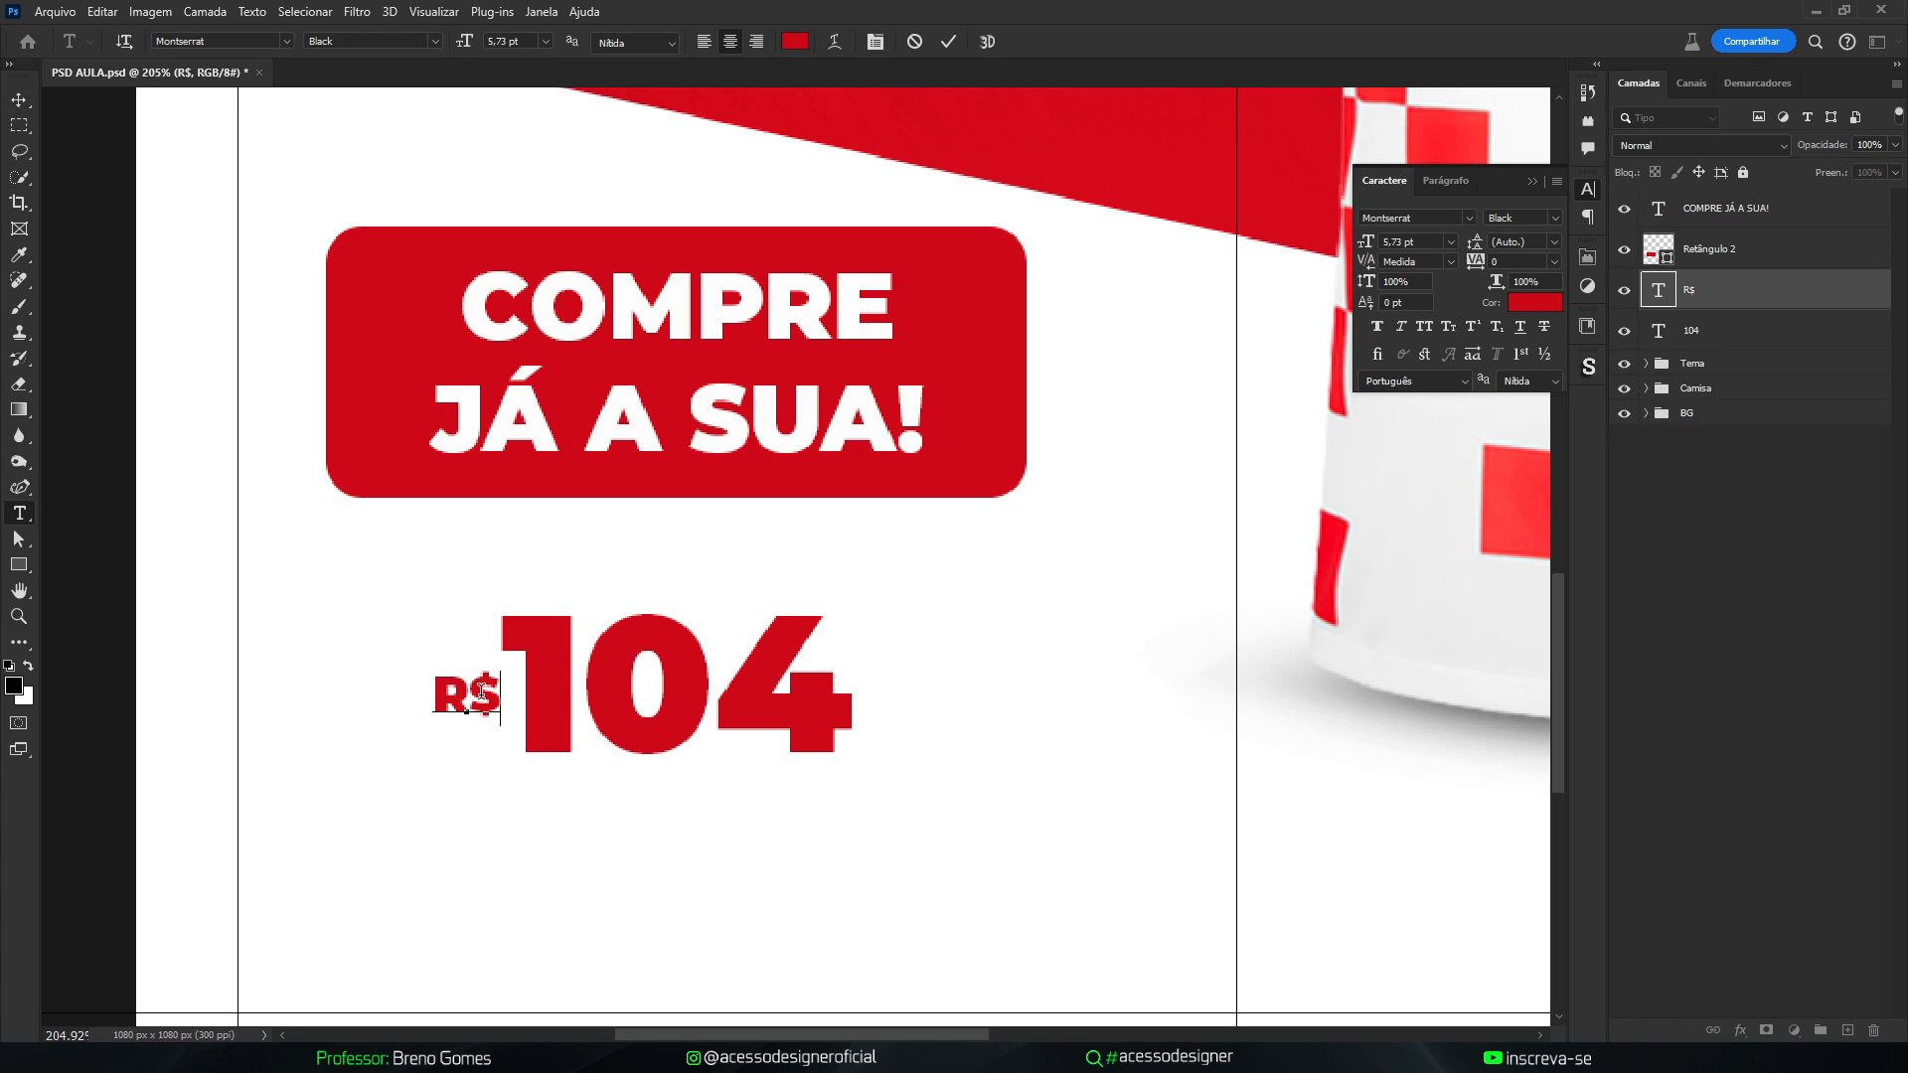
{"action": "key", "text": "Escape"}
{"action": "left_click_drag", "start_coordinate": [482, 701], "coordinate": [933, 692]}
Replace the text of the R$ copy after the 104 with ,00
{"action": "double_click", "coordinate": [922, 684]}
{"action": "key", "text": "ctrl+a"}
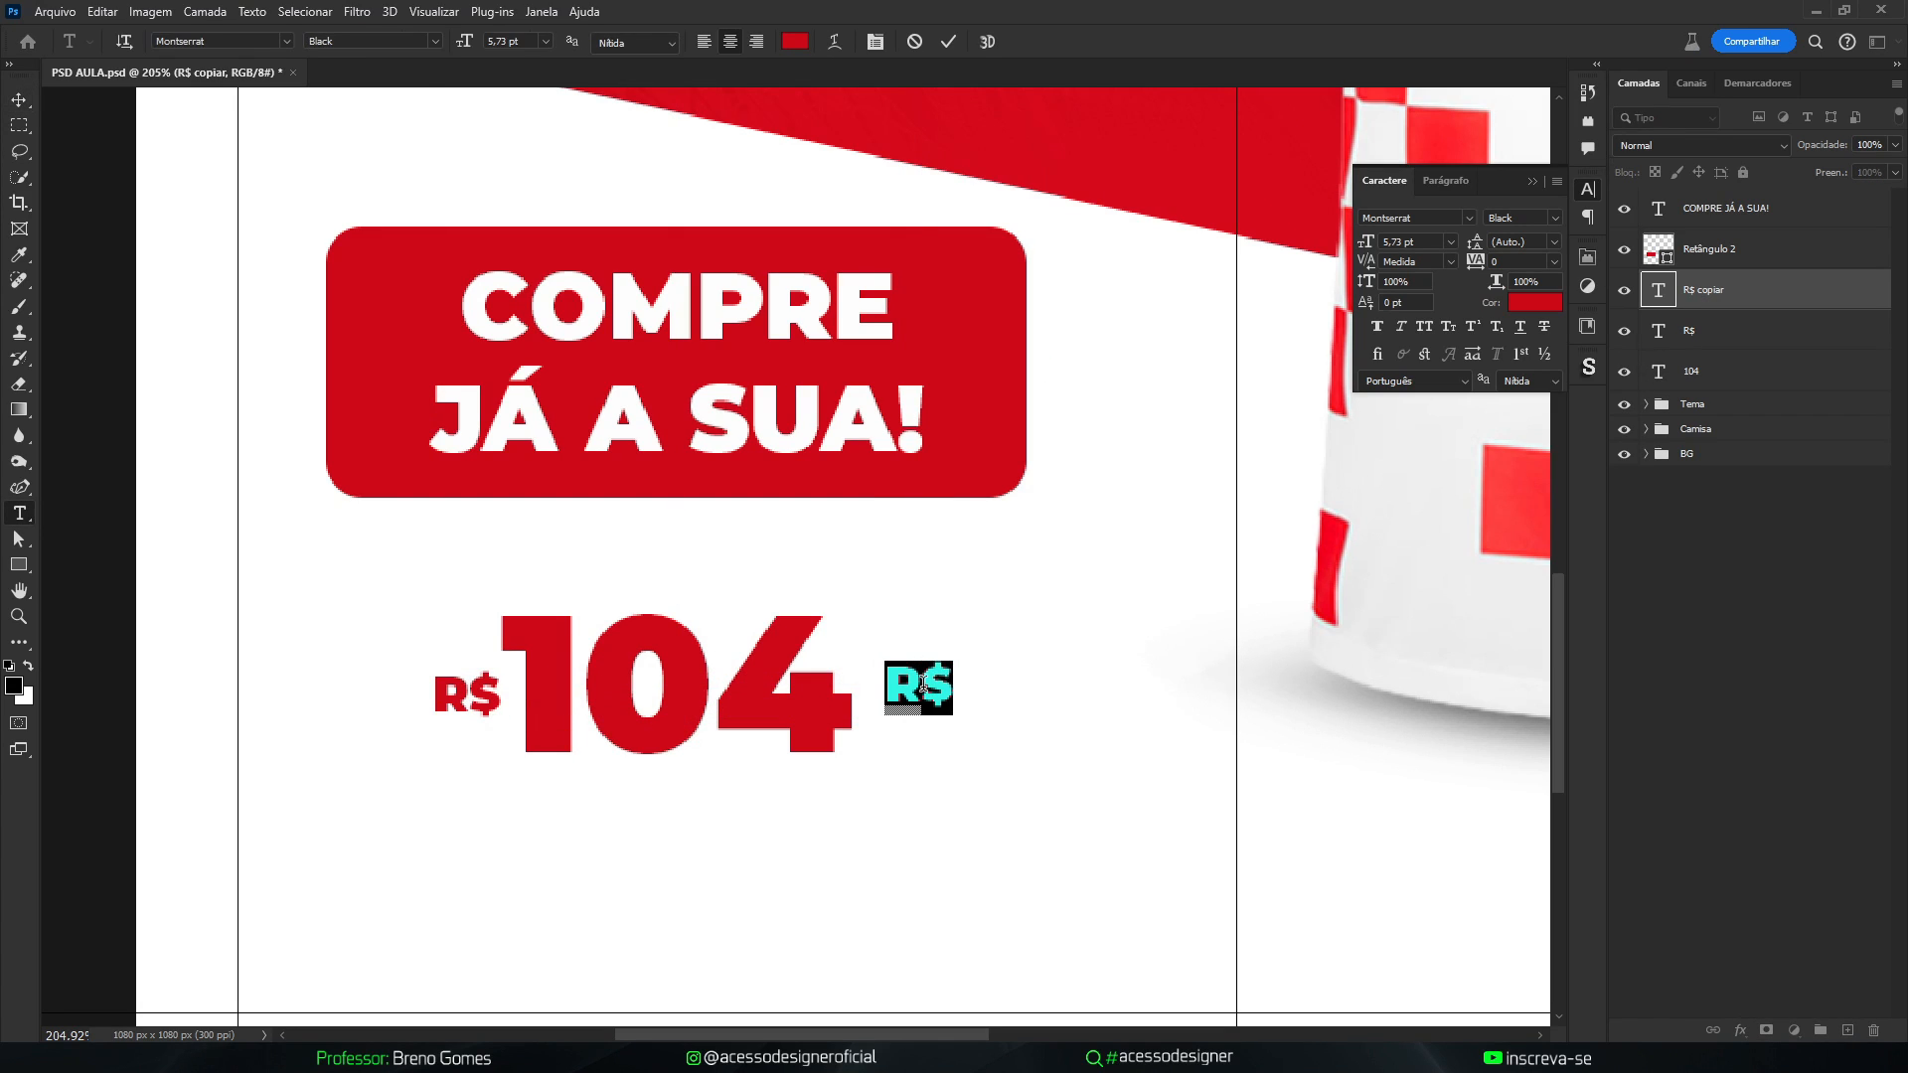
{"action": "type", "text": ",99"}
{"action": "key", "text": "BackSpace"}
{"action": "key", "text": "BackSpace"}
{"action": "type", "text": "00"}
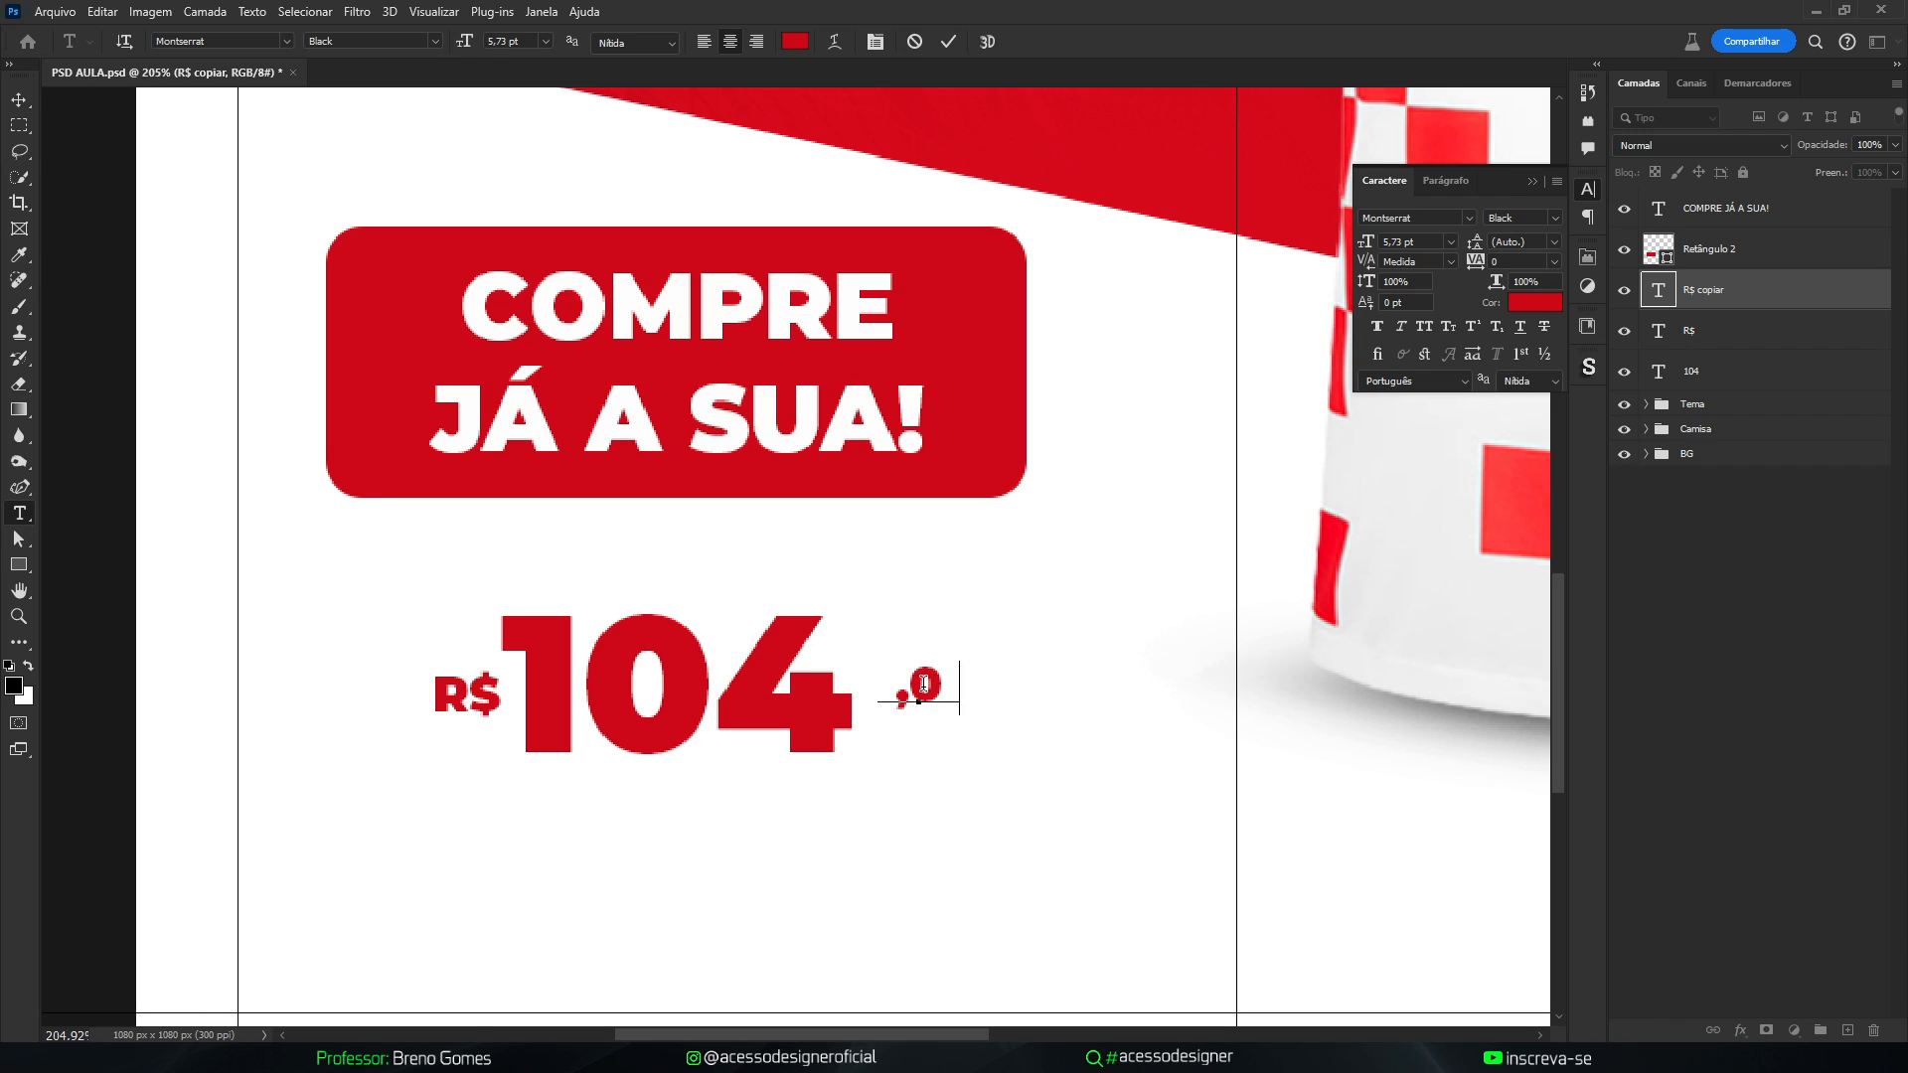
{"action": "key", "text": "ctrl+Return"}
Enlarge the ,00 text to about 7.76 pt and place it at the upper right corner of the 104
{"action": "key", "text": "ctrl+t"}
{"action": "left_click_drag", "start_coordinate": [926, 678], "coordinate": [948, 613]}
{"action": "key", "text": "Return"}
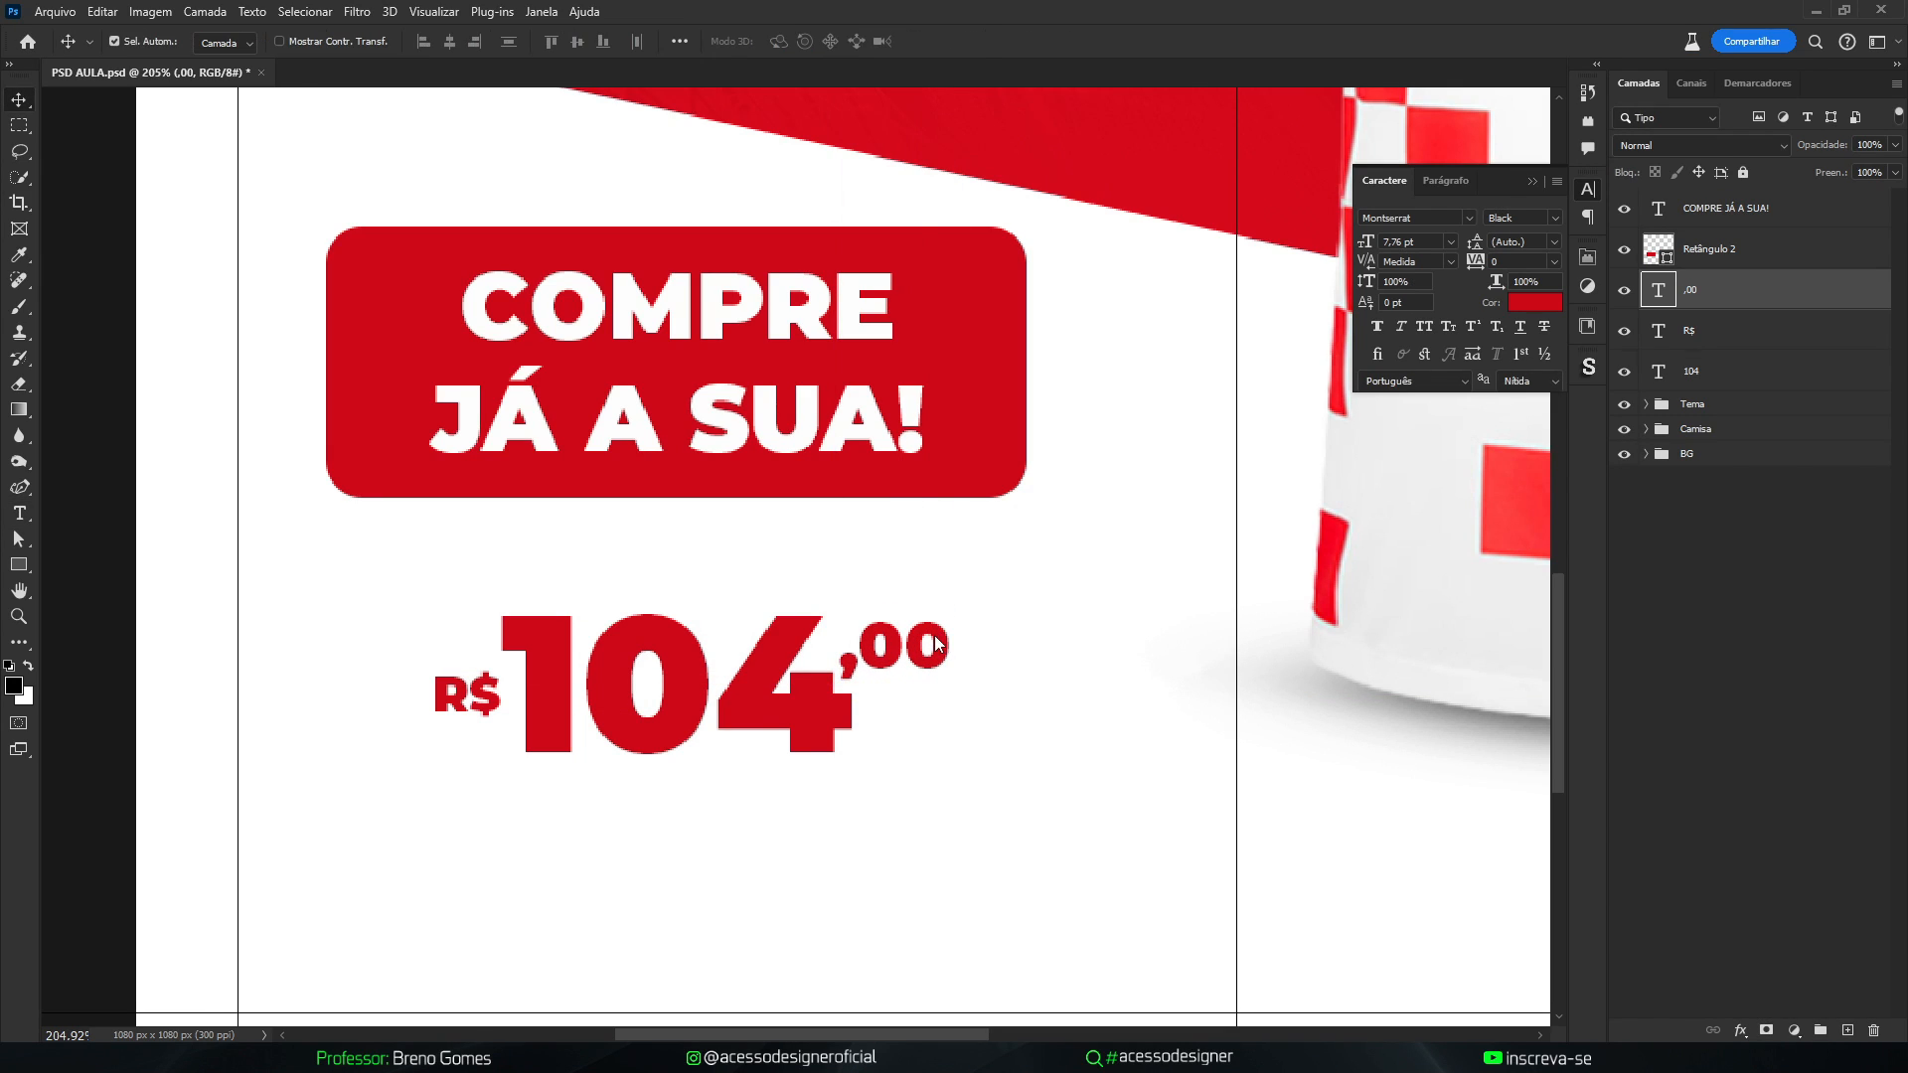
Group the ,00, R$ and 104 text layers and name the group preço
{"action": "key", "text": "ctrl+0"}
{"action": "left_click", "coordinate": [608, 856]}
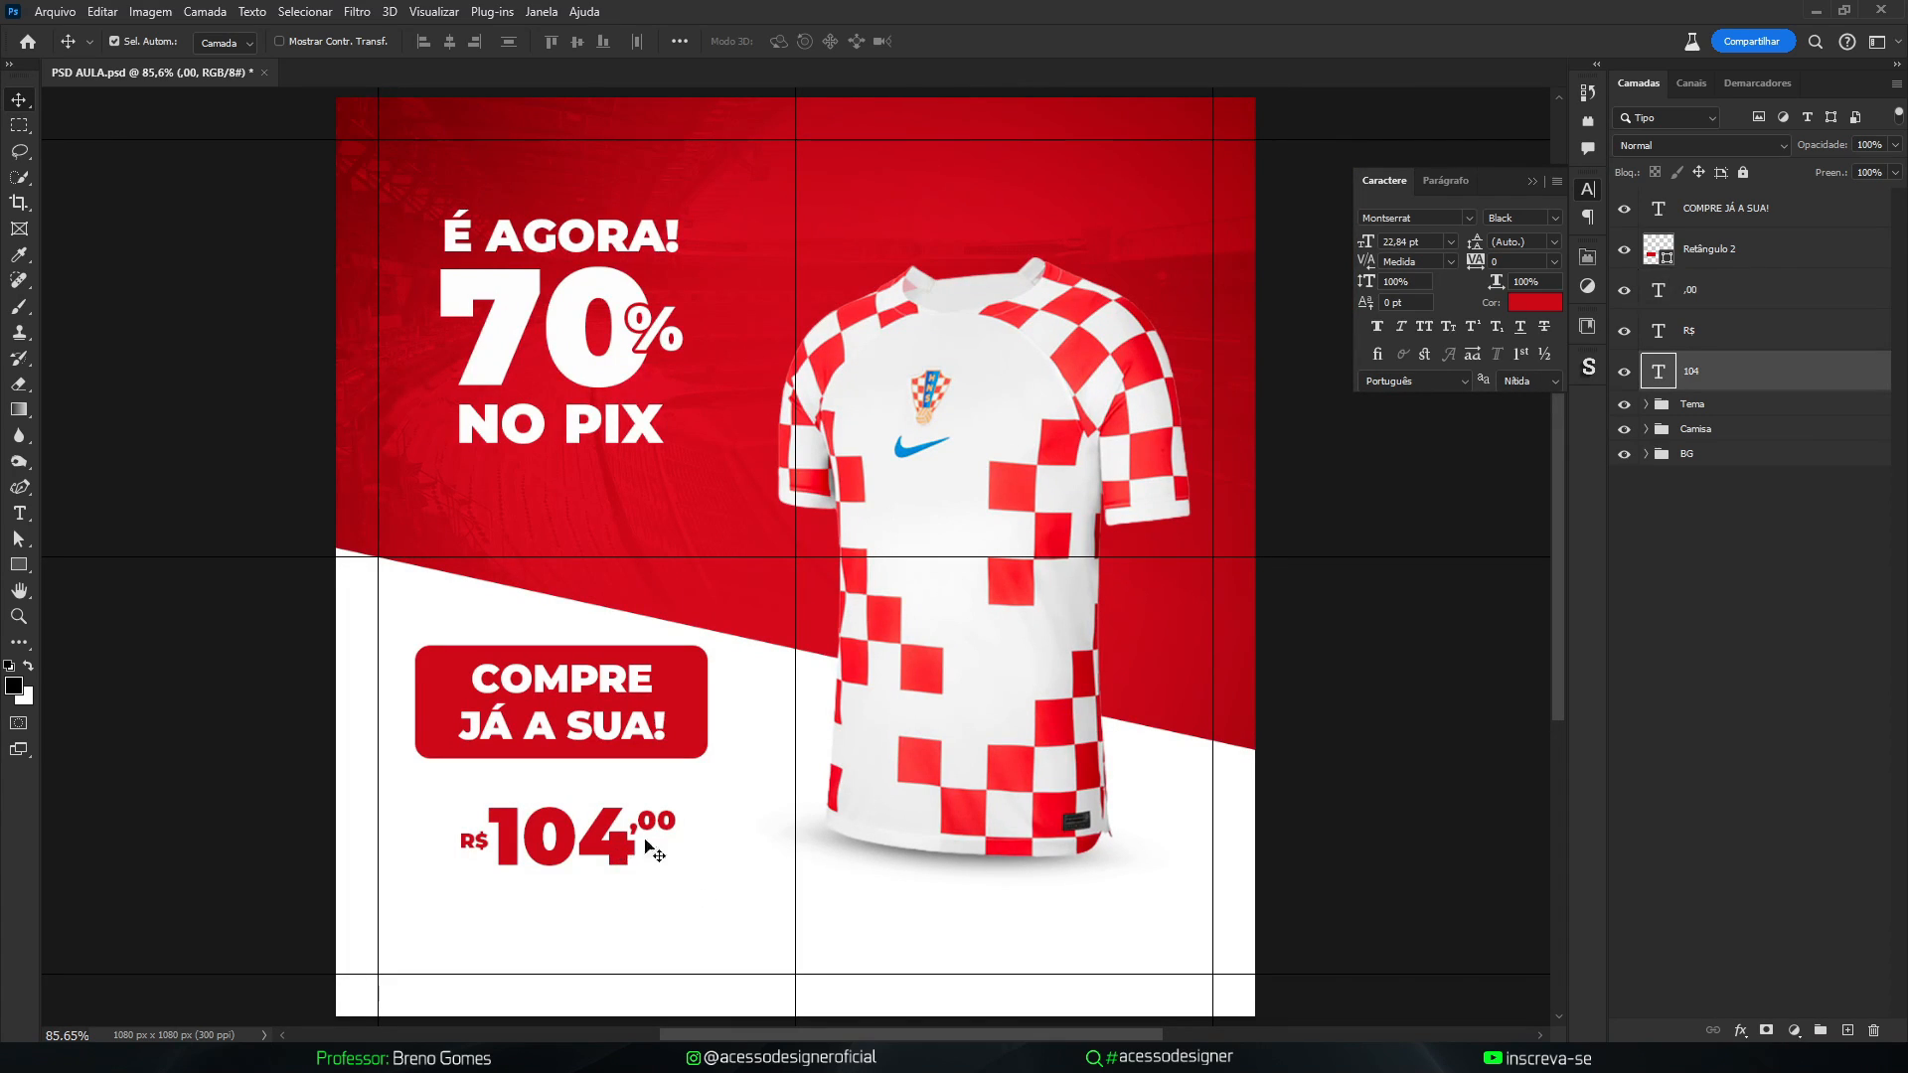
{"action": "left_click", "coordinate": [1713, 290]}
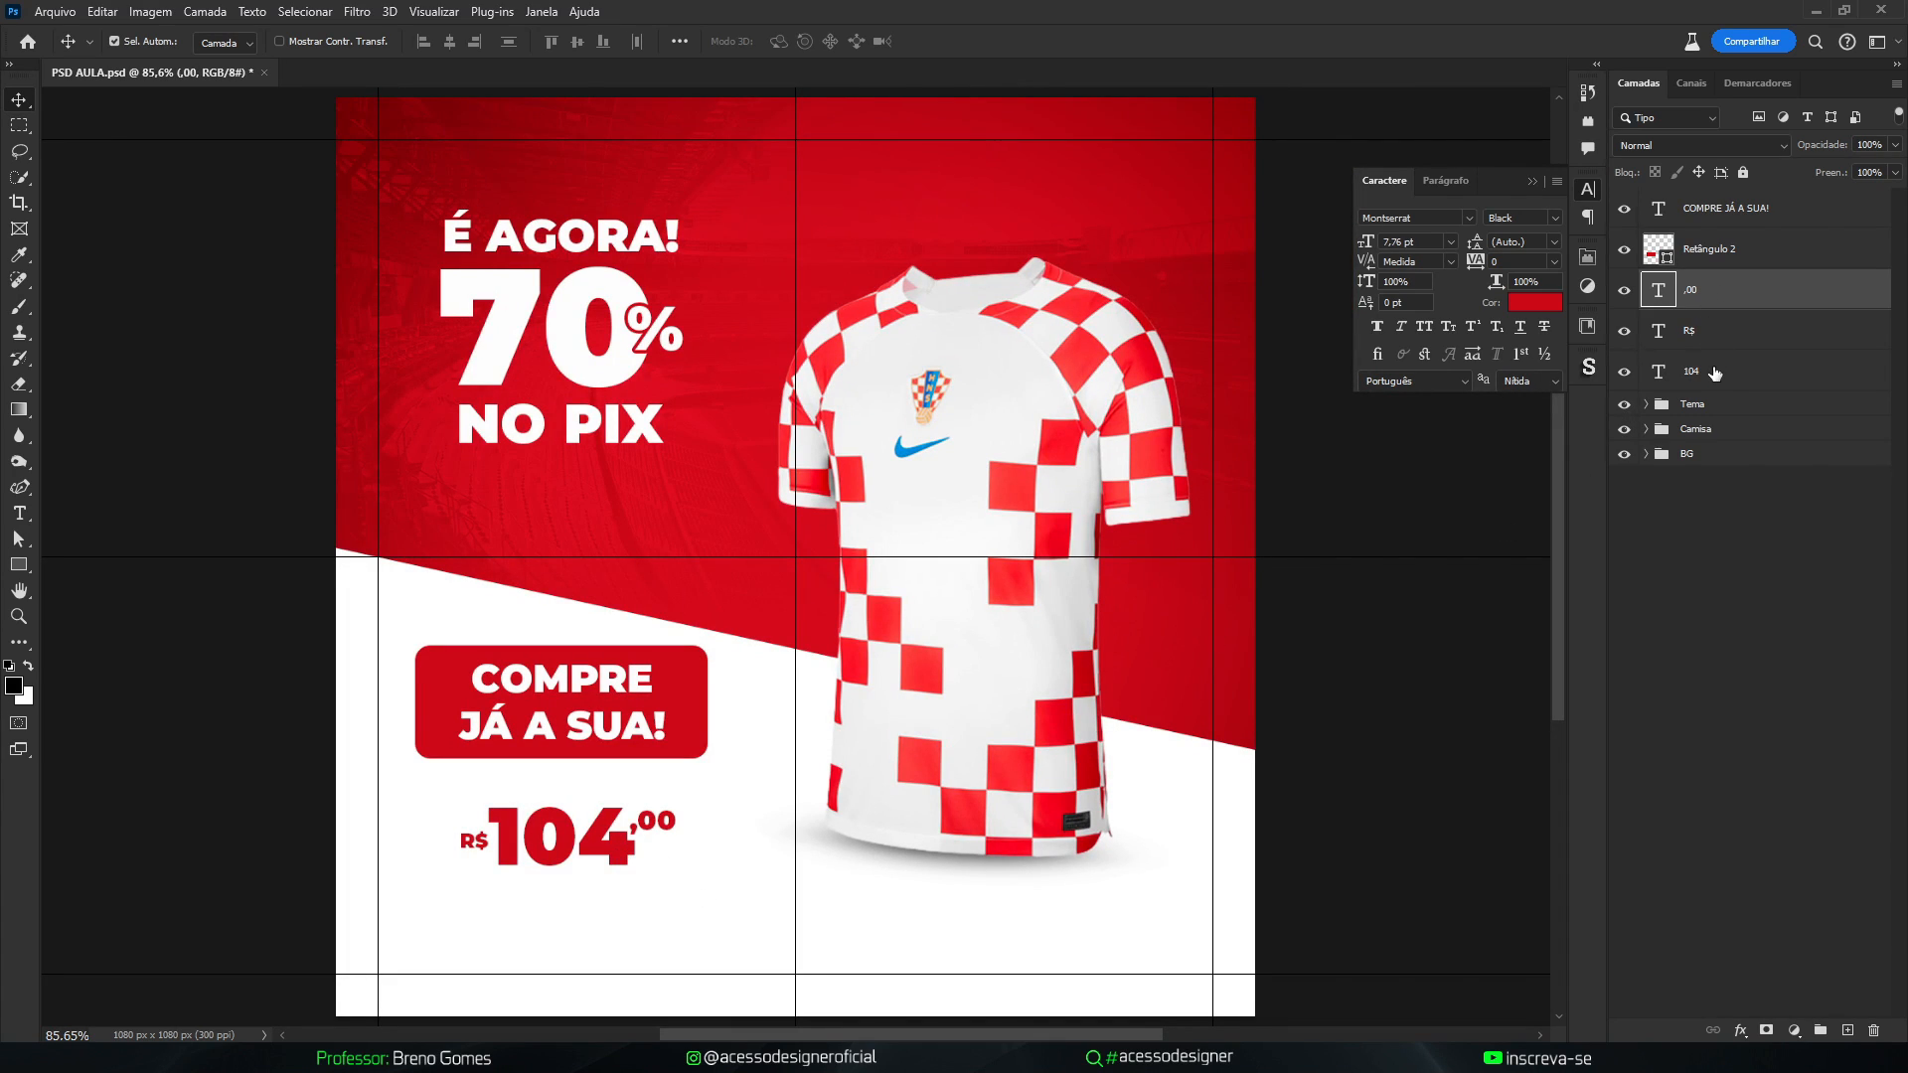
{"action": "left_click", "coordinate": [1708, 370], "text": "shift"}
{"action": "key", "text": "ctrl+g"}
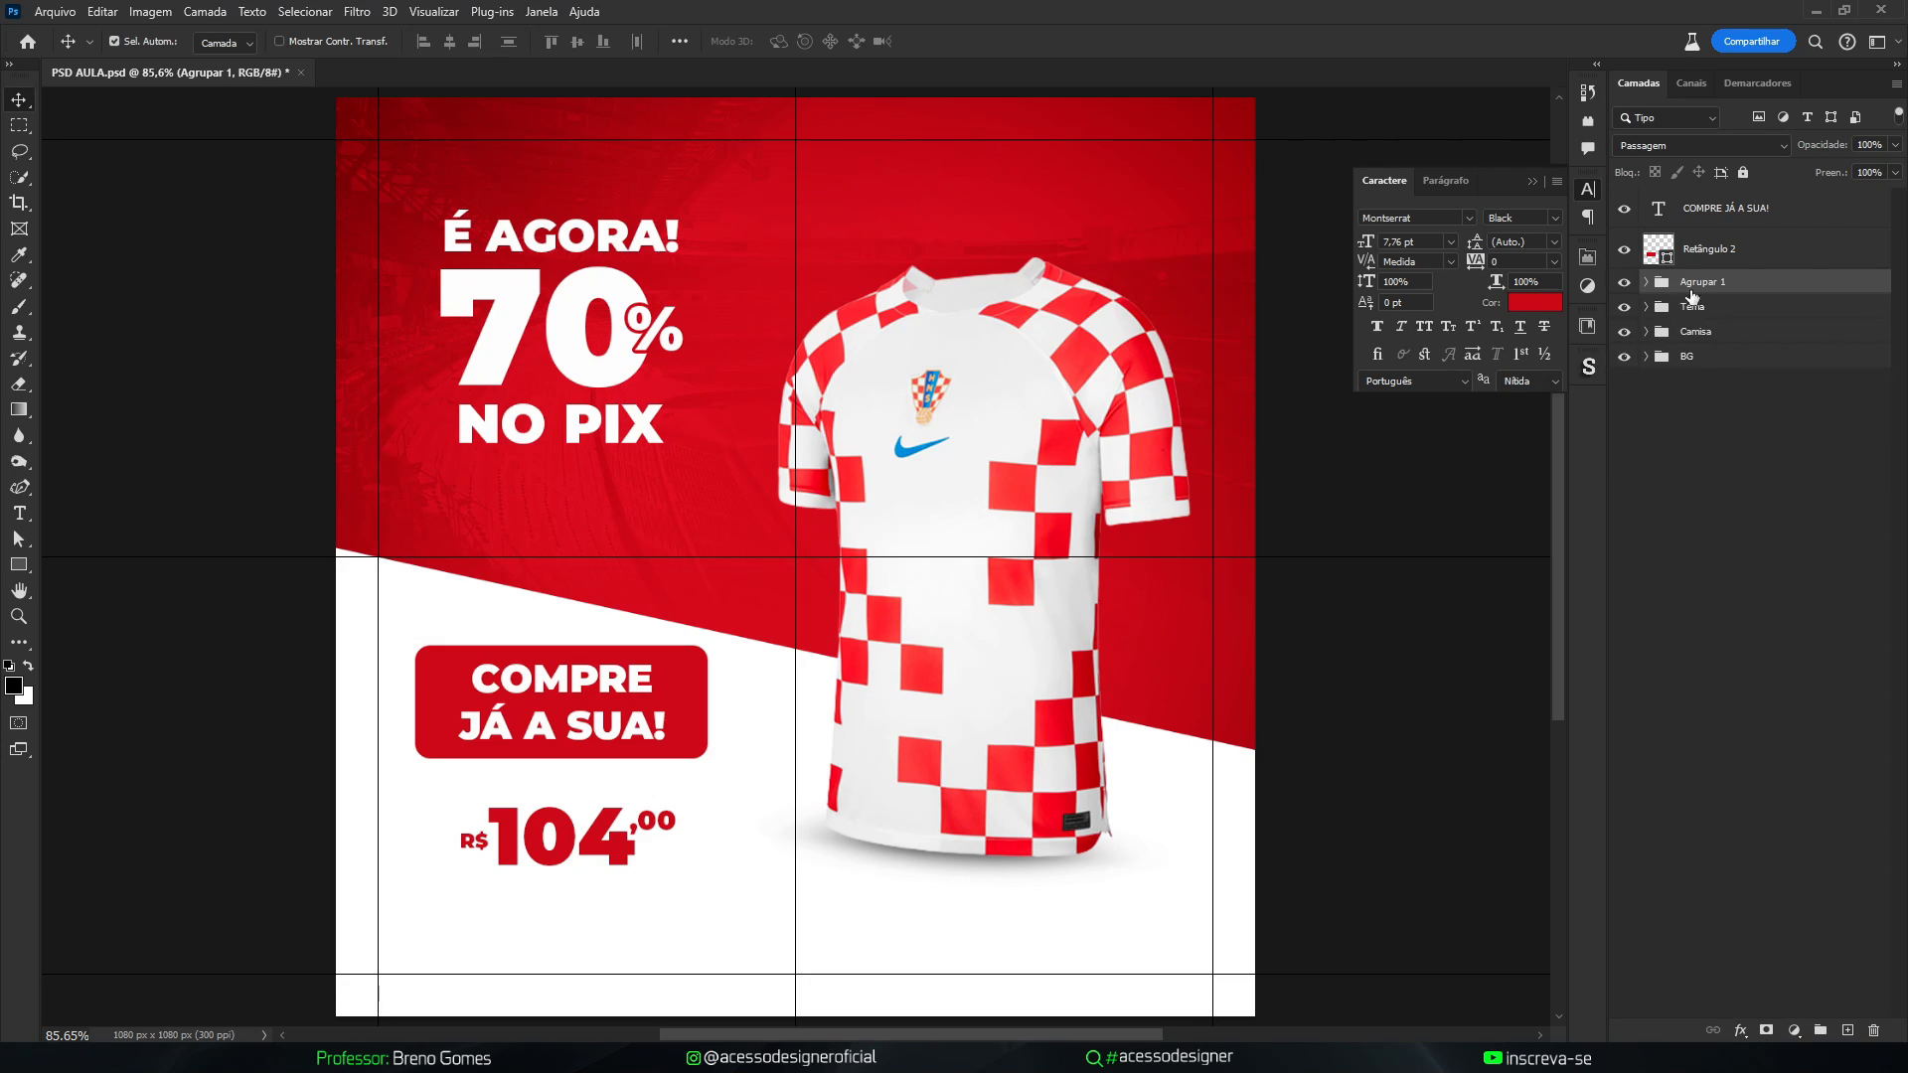
{"action": "double_click", "coordinate": [1699, 285]}
{"action": "key", "text": "Return"}
Move the preço group slightly up towards the red COMPRE JÁ A SUA! button
{"action": "key", "text": "ctrl+t"}
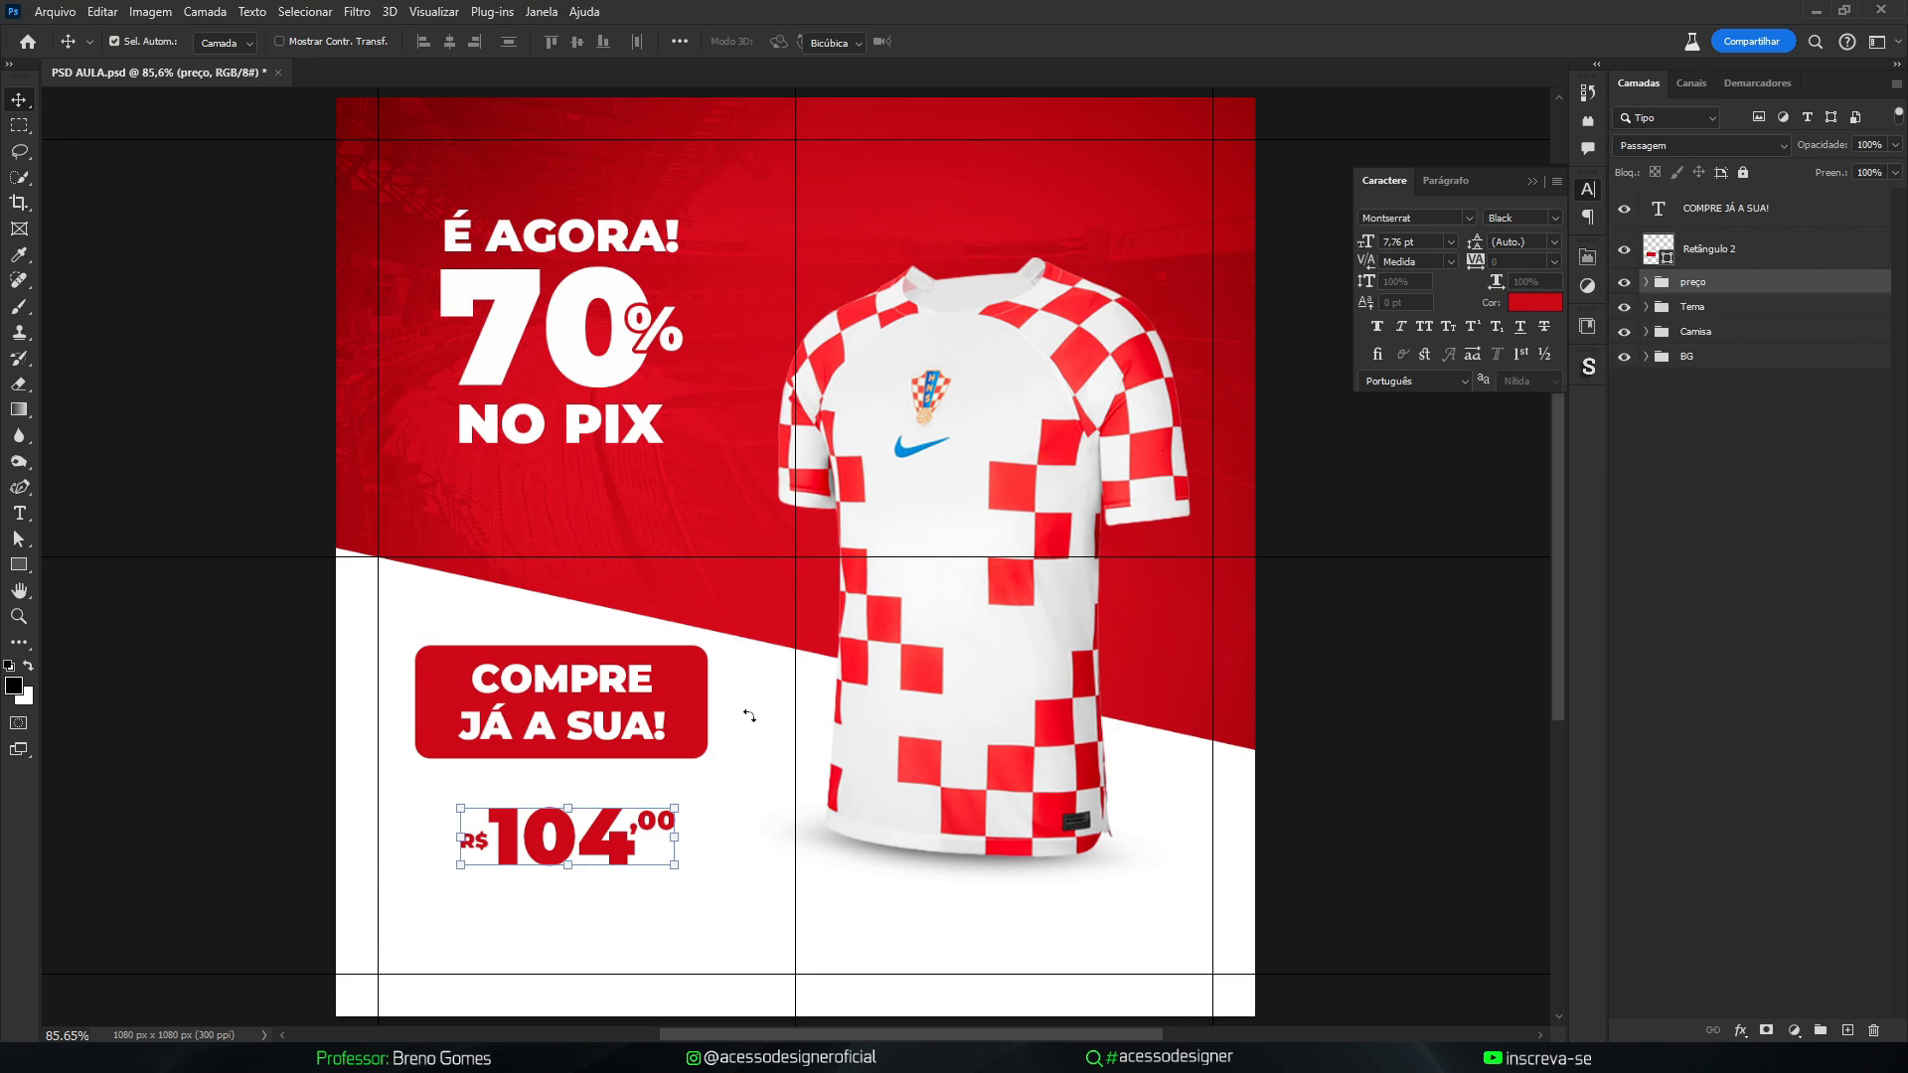
{"action": "left_click_drag", "start_coordinate": [587, 843], "coordinate": [586, 830]}
{"action": "key", "text": "Return"}
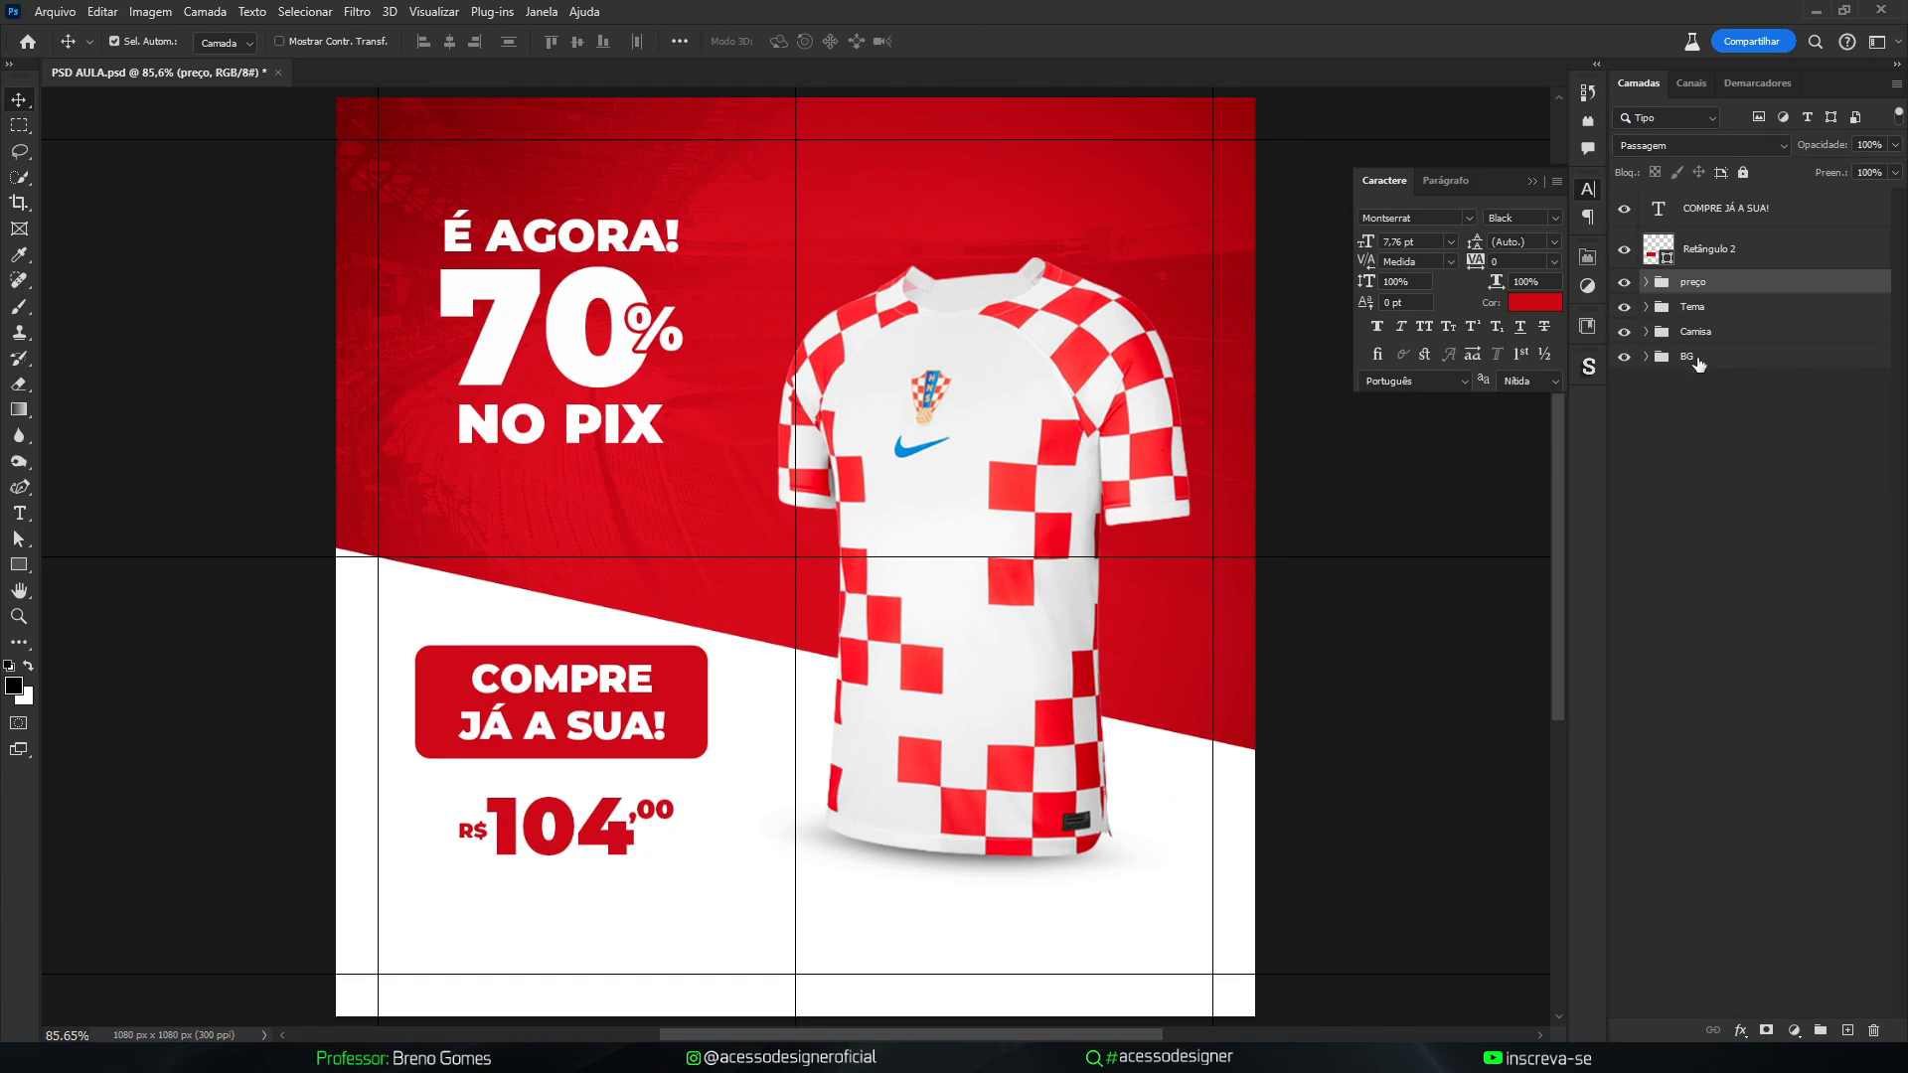
Group the red rectangle with its COMPRE JÁ A SUA! text and align the preço group to its horizontal centre
{"action": "left_click", "coordinate": [1709, 250]}
{"action": "left_click", "coordinate": [1719, 225], "text": "shift"}
{"action": "key", "text": "ctrl+g"}
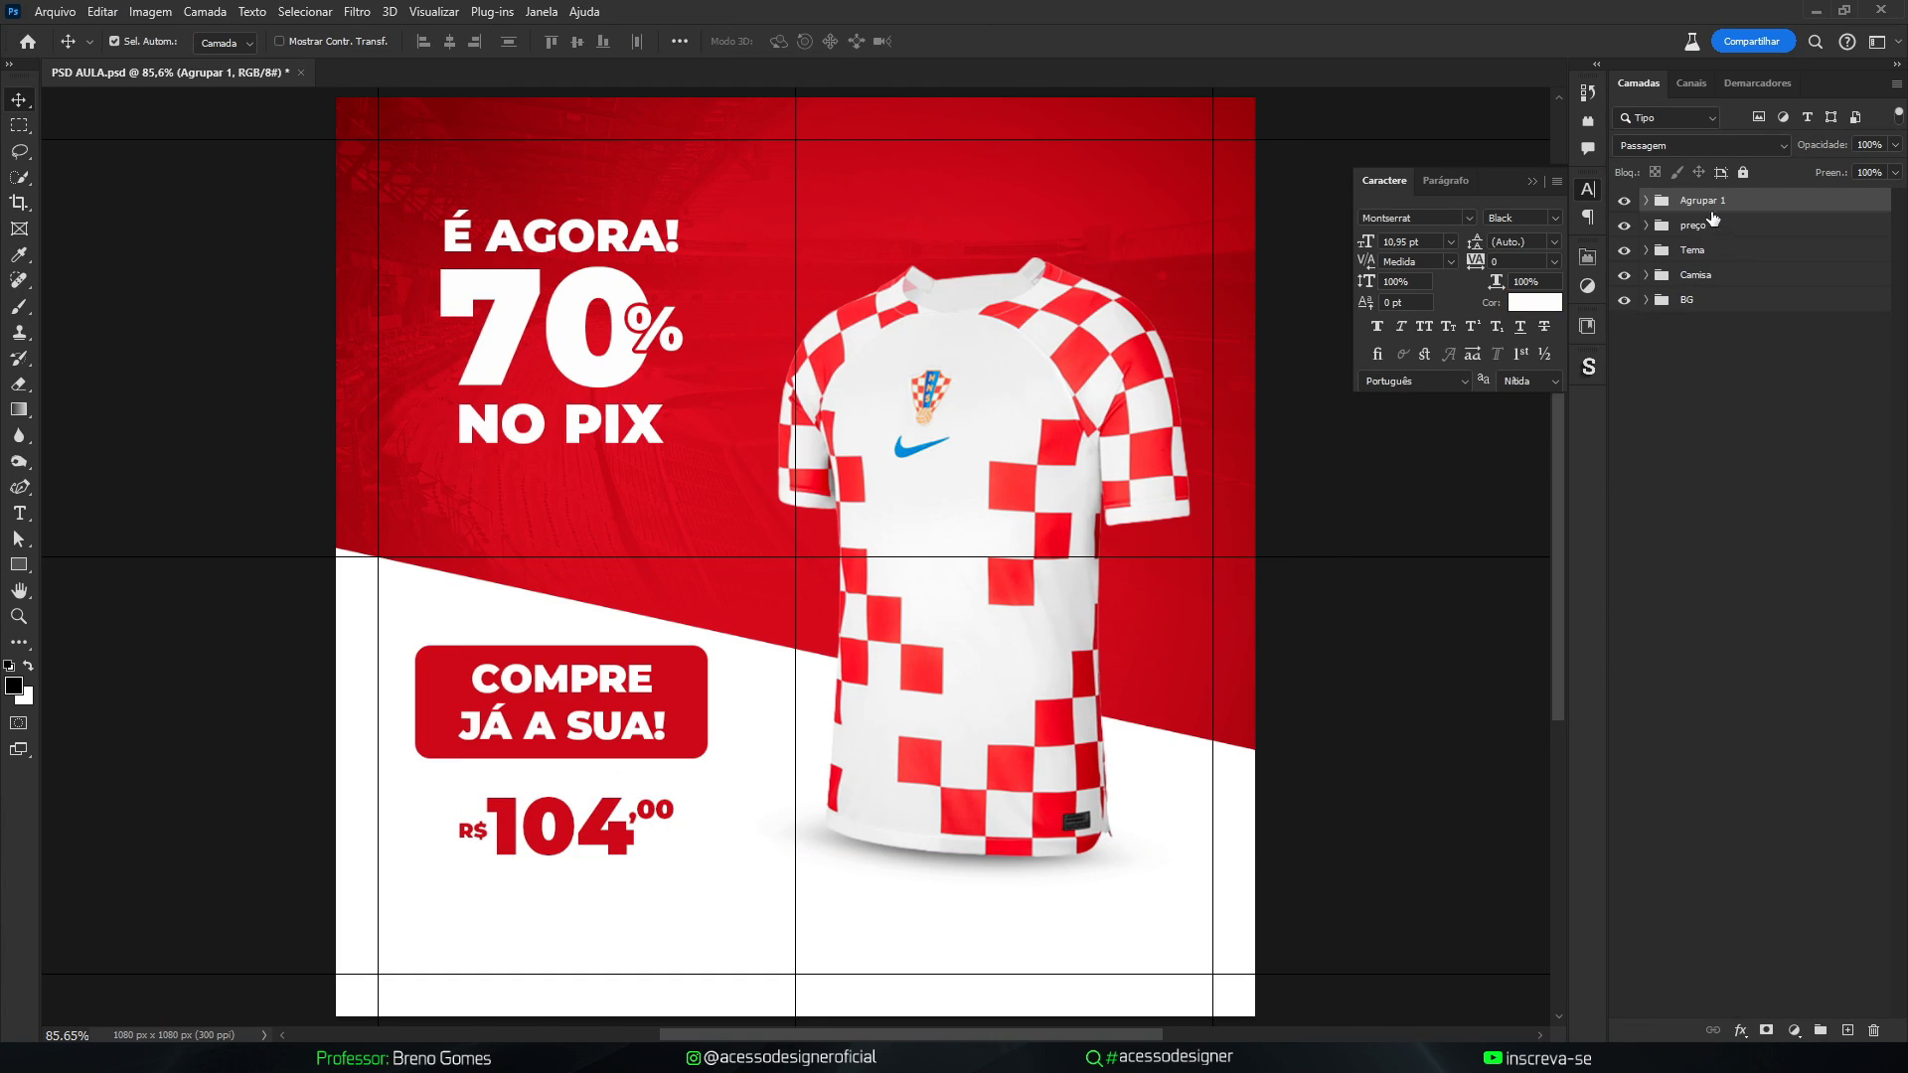
{"action": "left_click", "coordinate": [1717, 227], "text": "shift"}
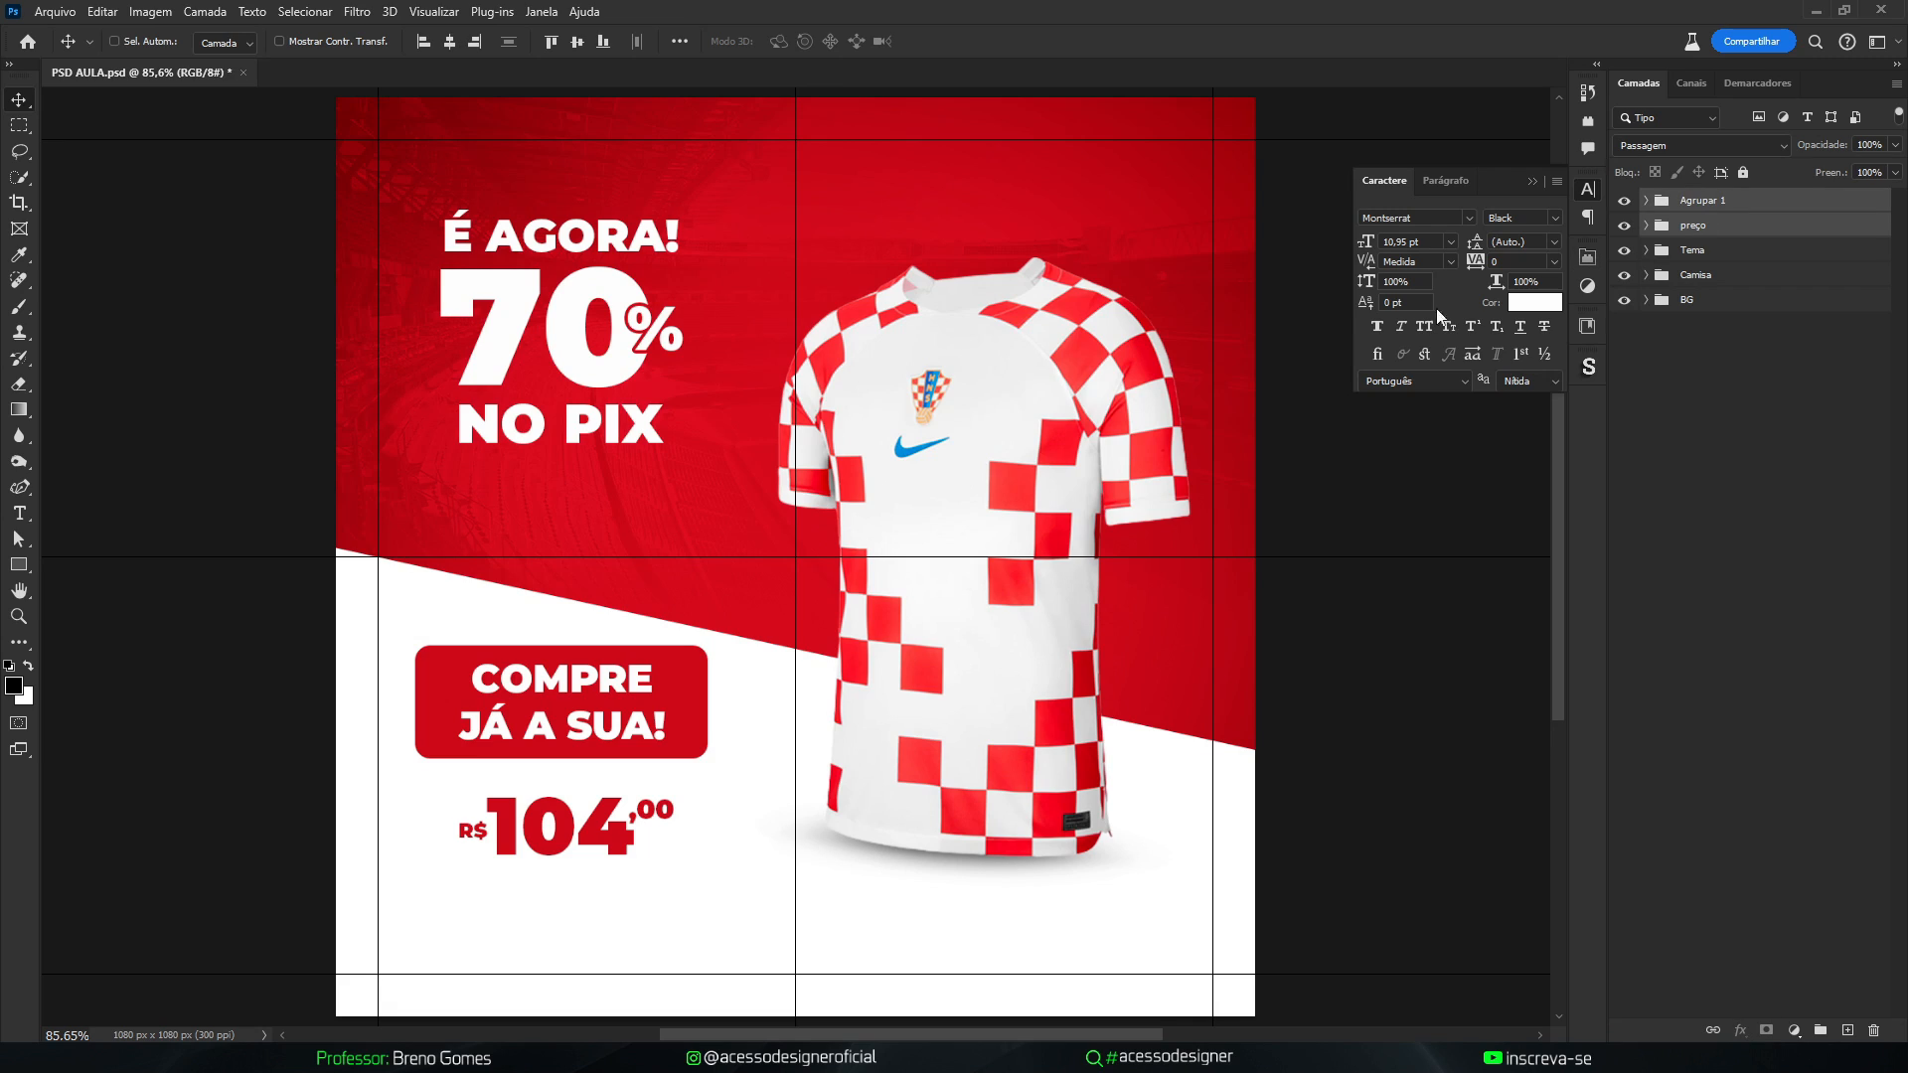
{"action": "left_click", "coordinate": [452, 42]}
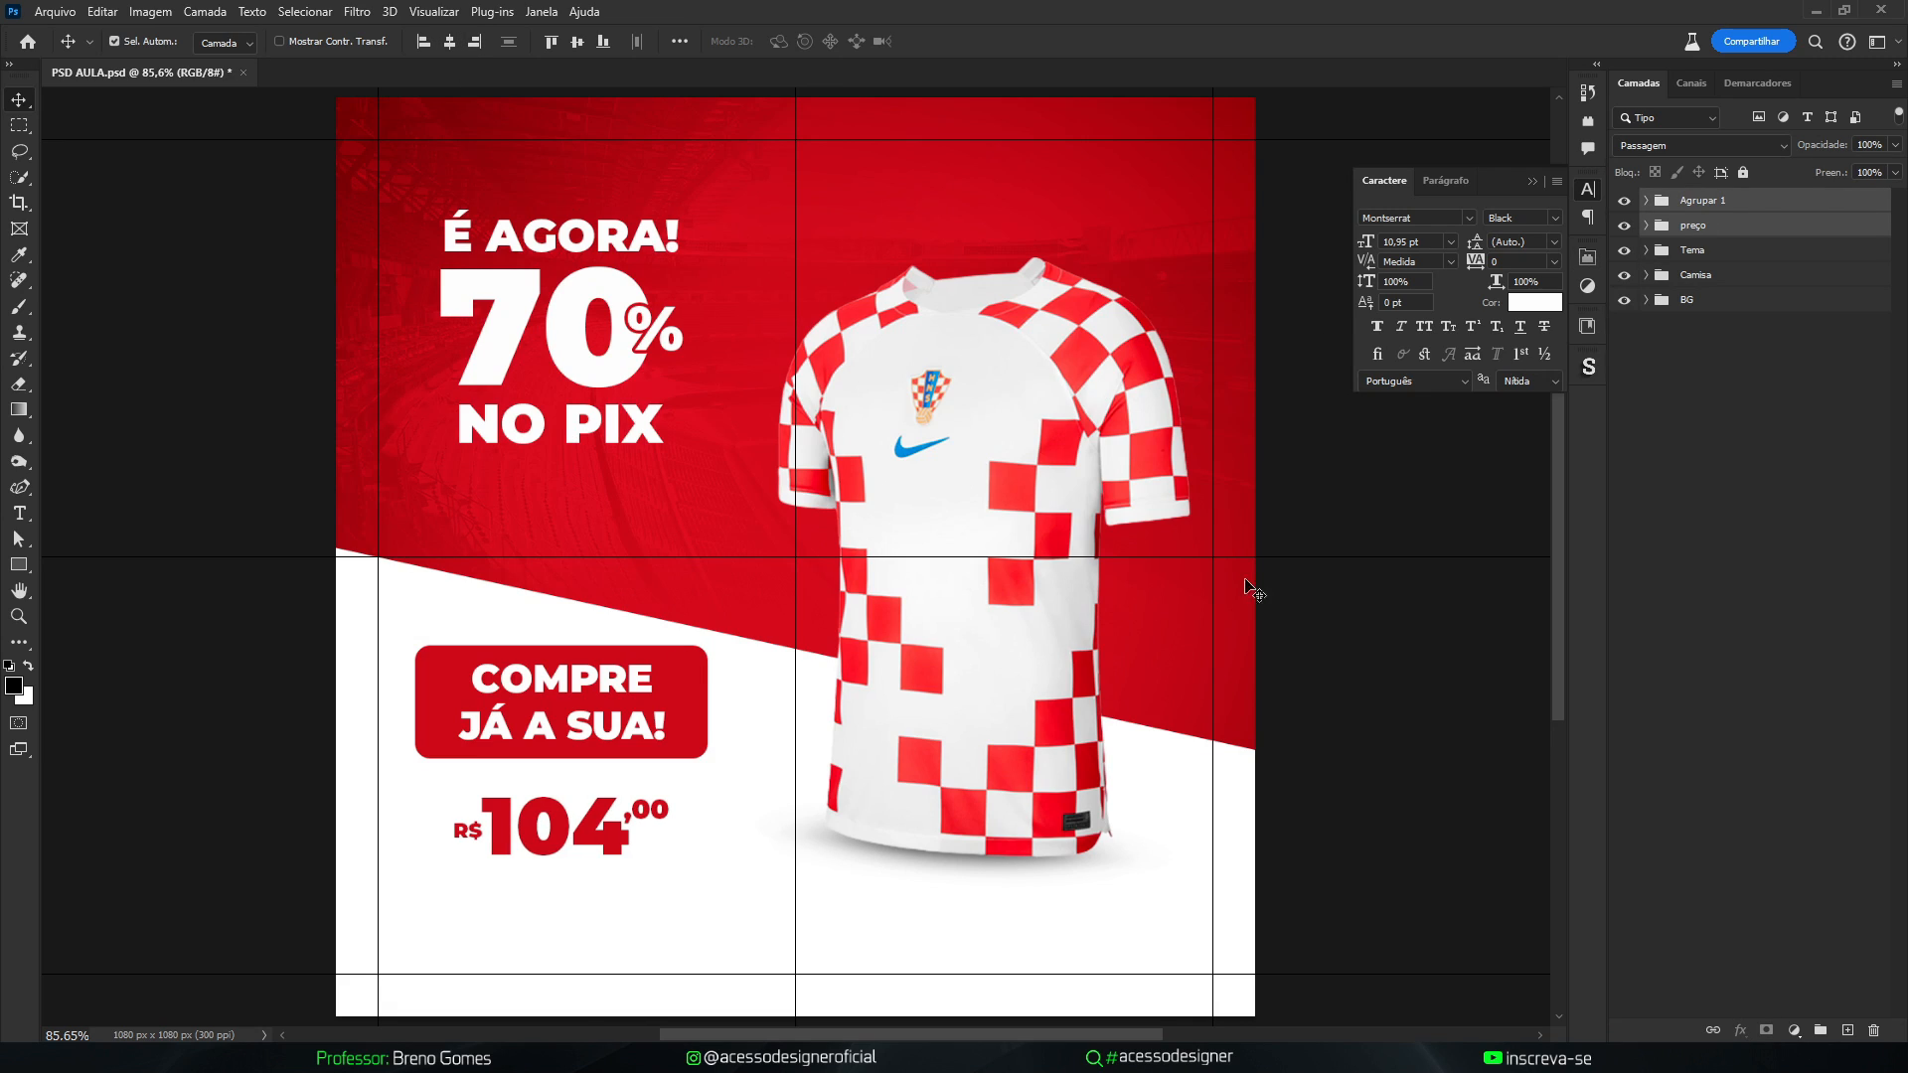
{"action": "left_click", "coordinate": [1362, 543]}
Nudge the preço group up until it sits closer beneath the red button
{"action": "left_click", "coordinate": [1710, 227]}
{"action": "key", "text": "Up"}
{"action": "key", "text": "Up"}
{"action": "key", "text": "Up"}
{"action": "key", "text": "Up"}
{"action": "key", "text": "Up"}
{"action": "key", "text": "Up"}
{"action": "key", "text": "Up"}
{"action": "key", "text": "Up"}
{"action": "key", "text": "Up"}
{"action": "key", "text": "Up"}
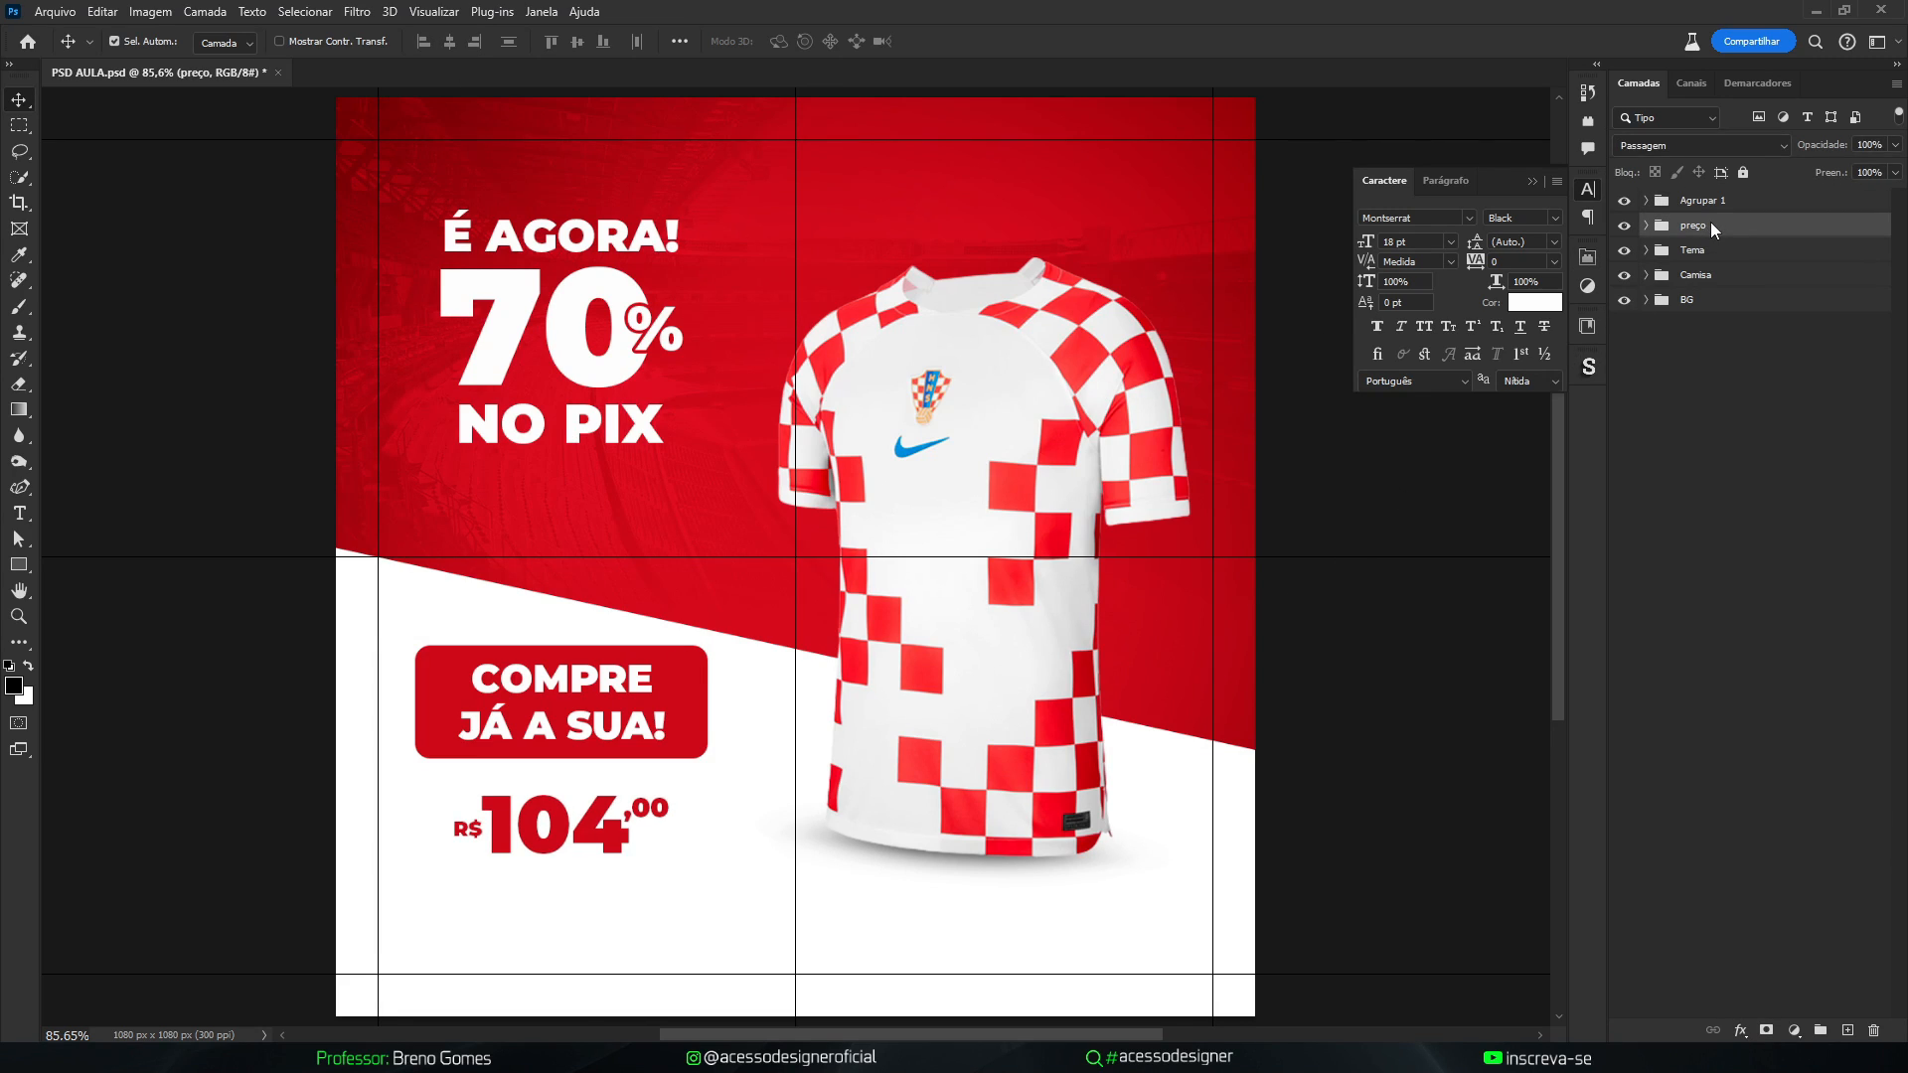
{"action": "key", "text": "Up"}
{"action": "key", "text": "Up"}
{"action": "key", "text": "Up"}
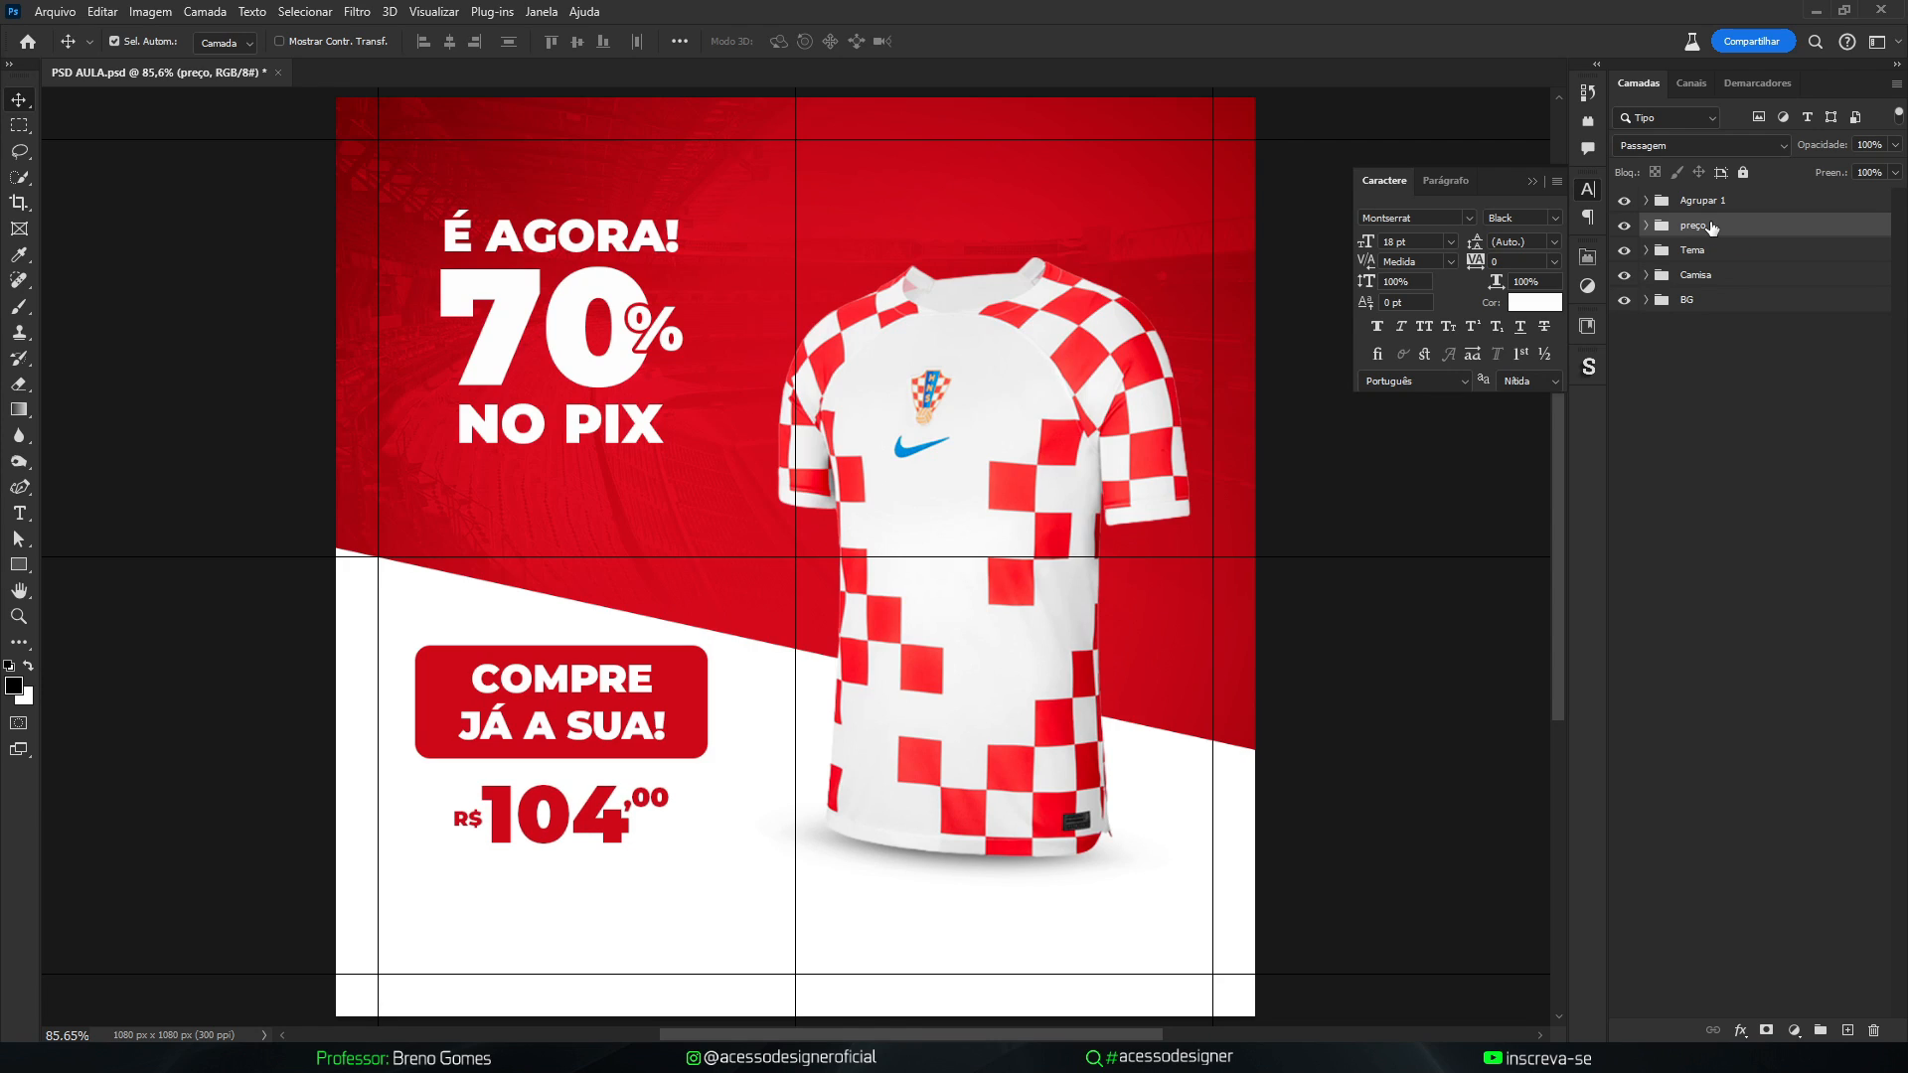
{"action": "left_click", "coordinate": [1347, 469]}
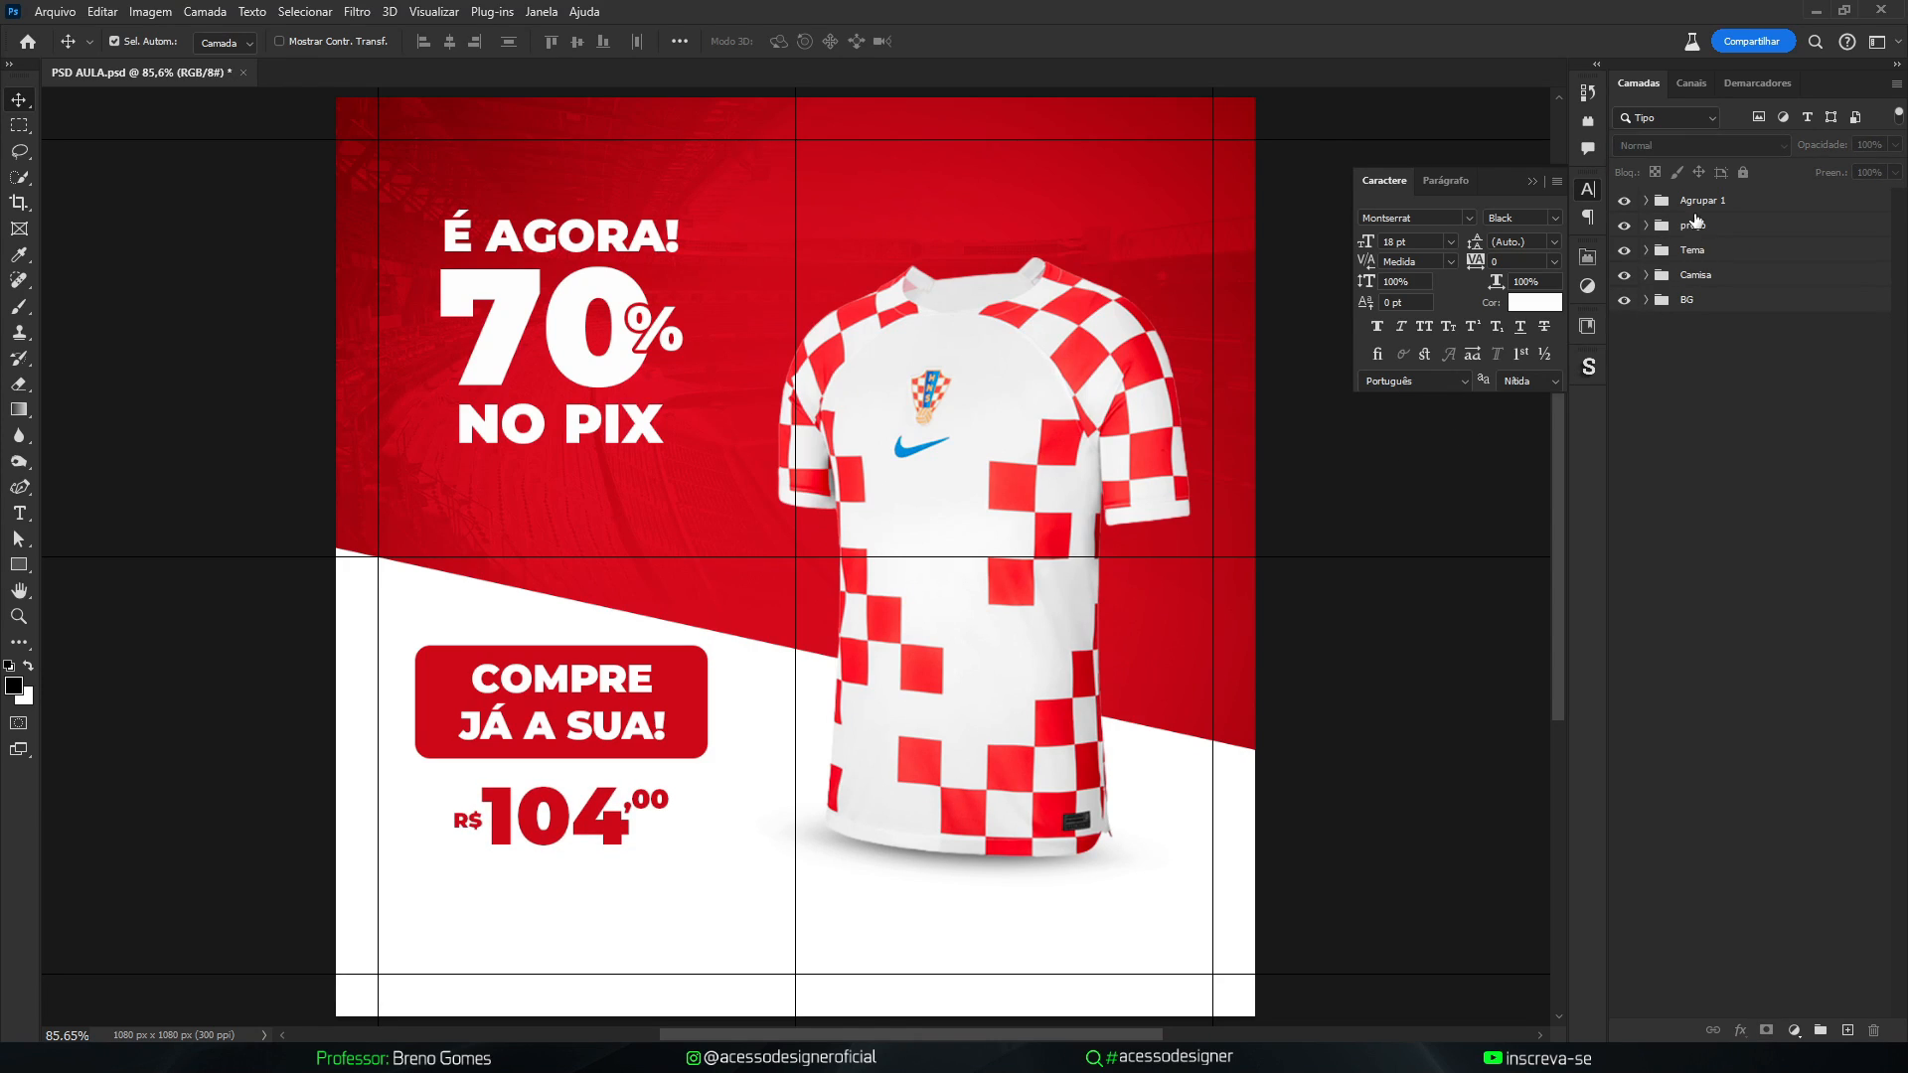
Ungroup the red button and move its COMPRE JÁ A SUA! and Retângulo 2 layers into the preço group
{"action": "left_click", "coordinate": [1708, 202]}
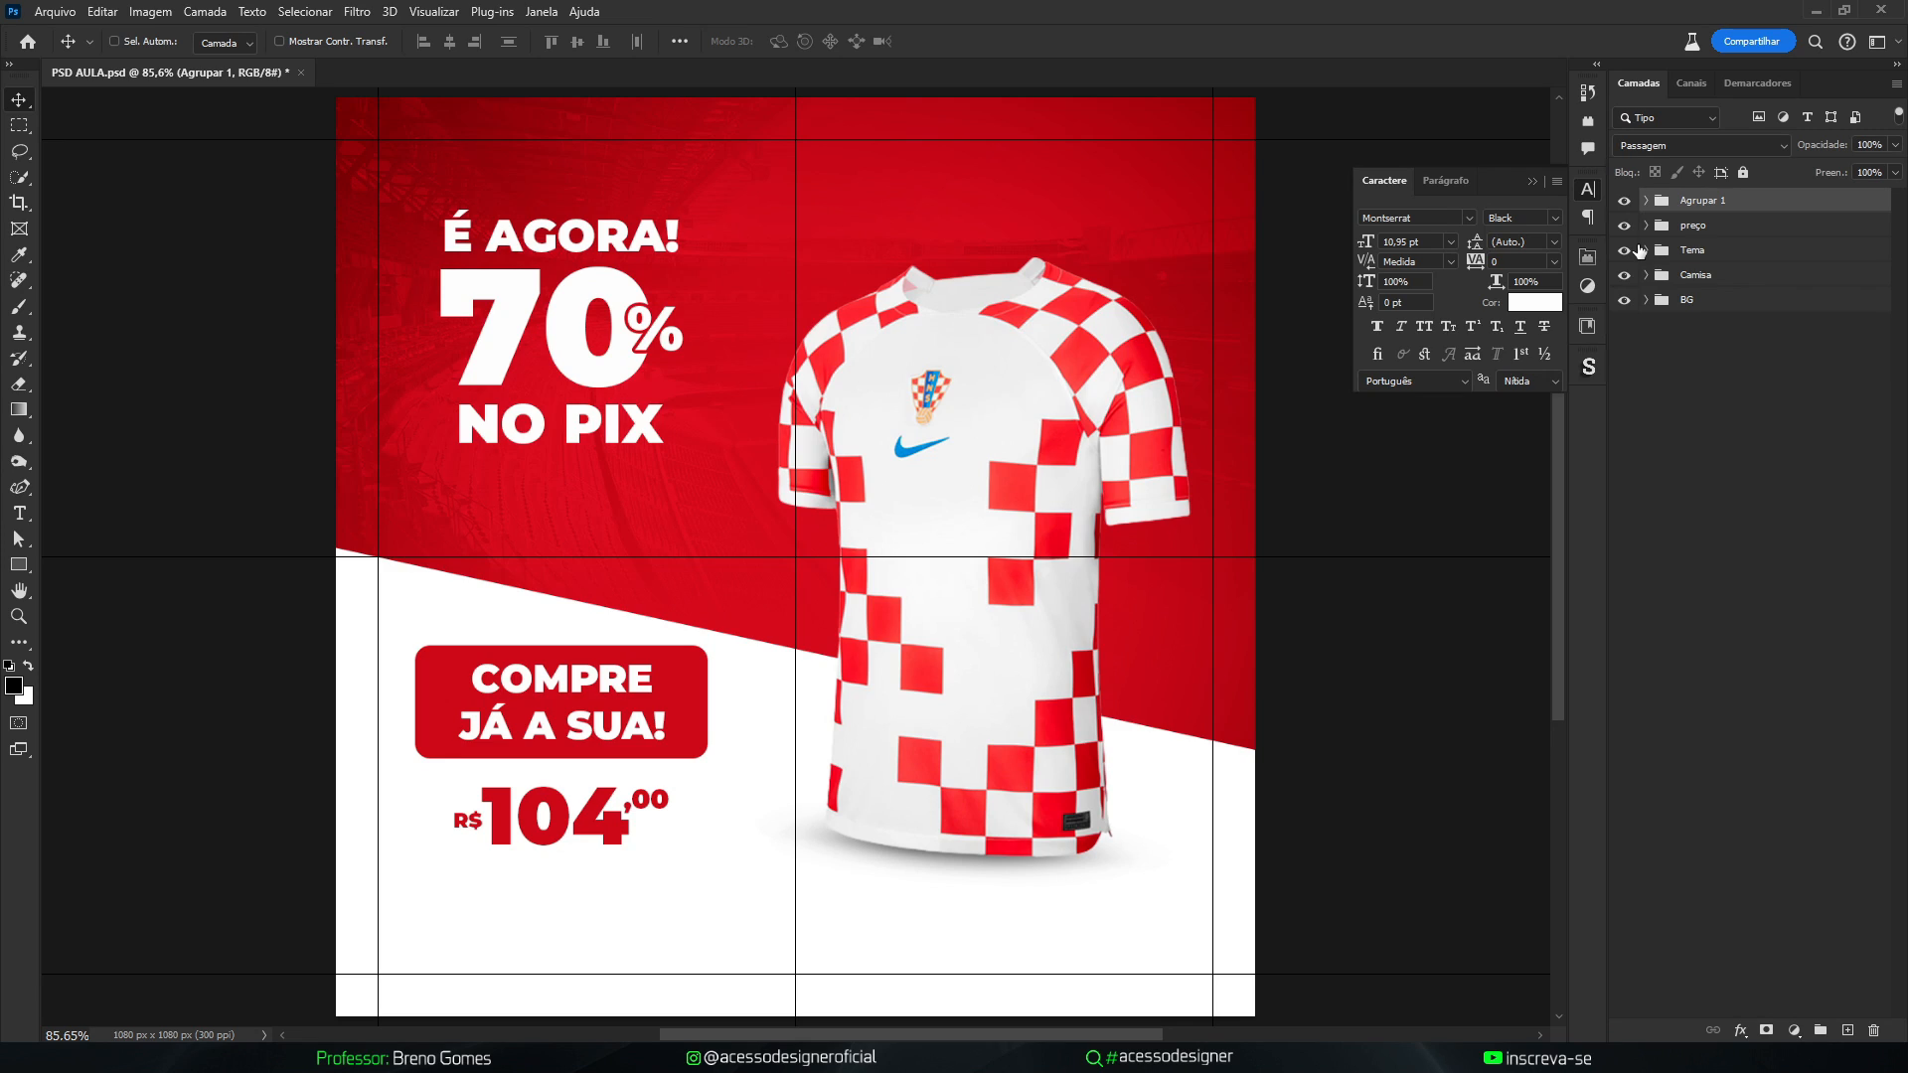
{"action": "key", "text": "ctrl+shift+g"}
{"action": "left_click", "coordinate": [1707, 284]}
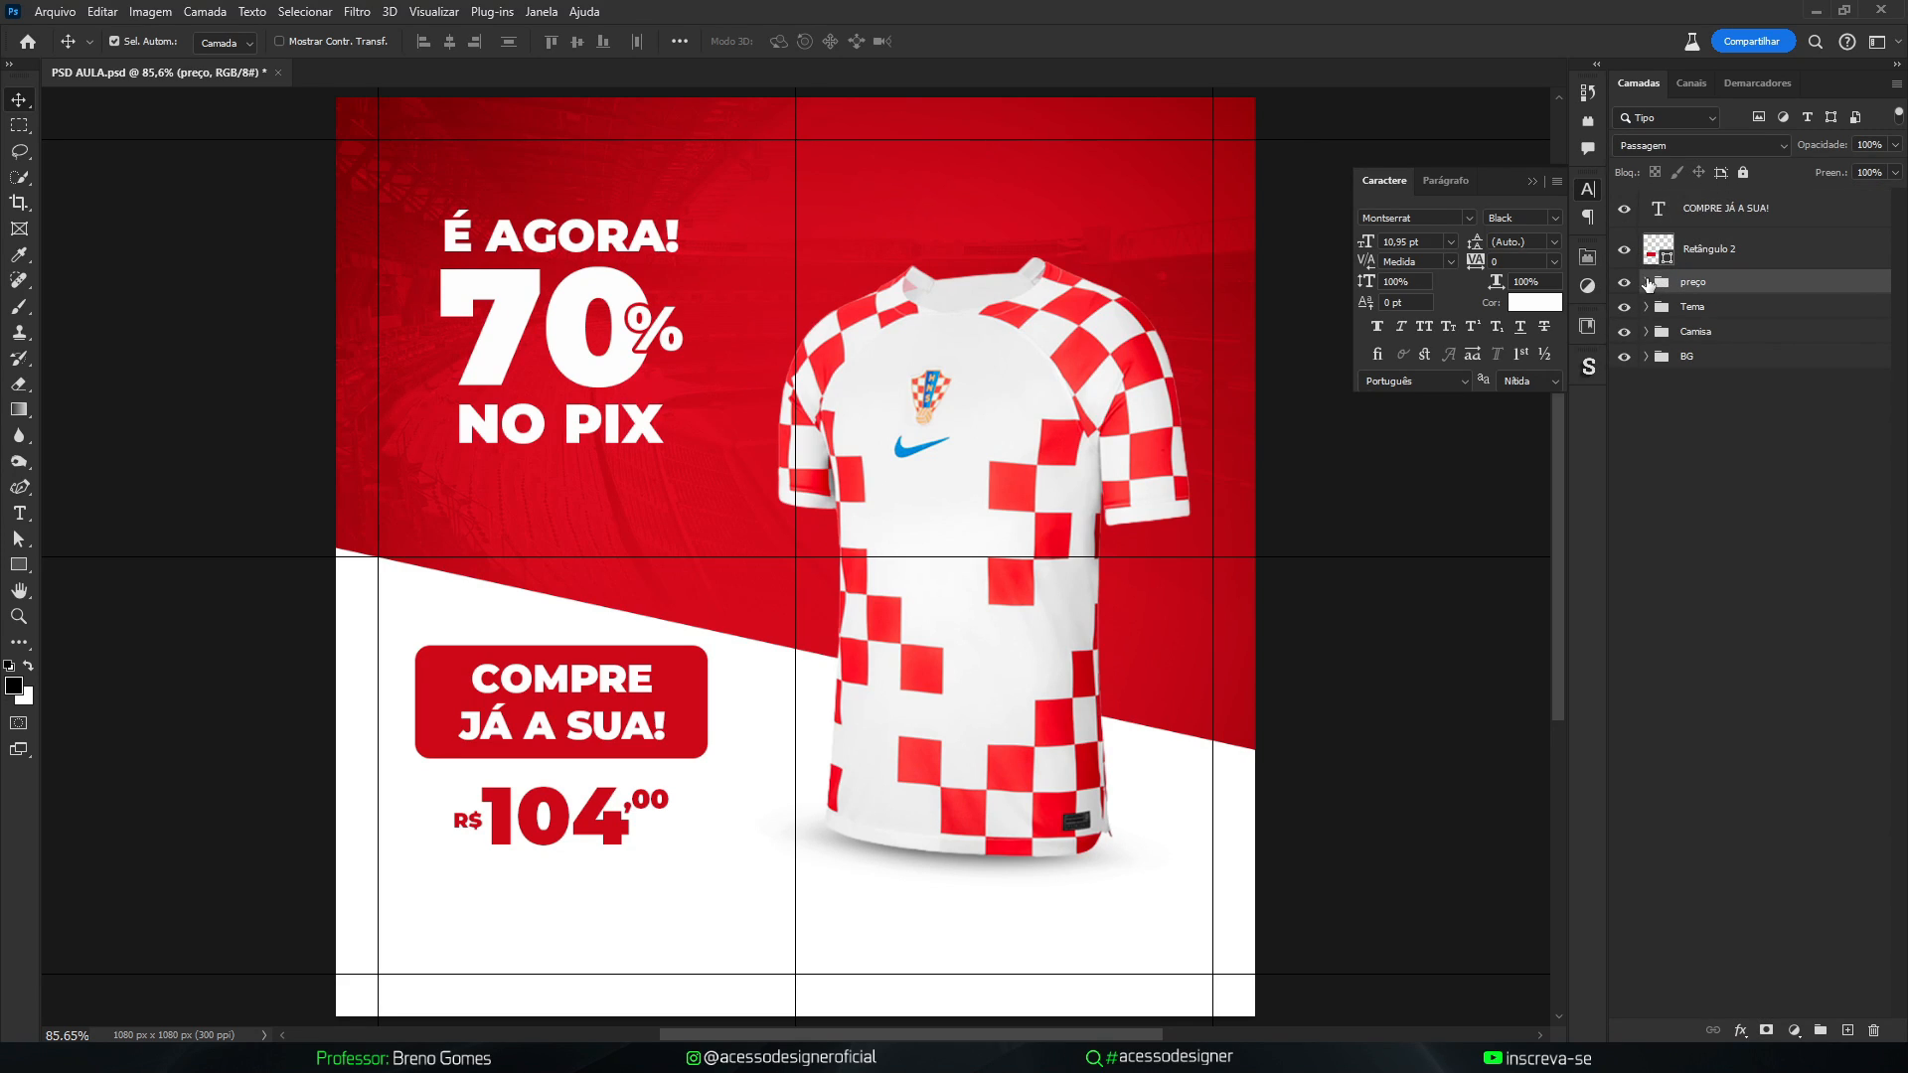
{"action": "left_click", "coordinate": [1647, 282]}
{"action": "left_click", "coordinate": [1700, 215]}
{"action": "left_click", "coordinate": [1702, 255], "text": "shift"}
{"action": "left_click_drag", "start_coordinate": [1705, 257], "coordinate": [1689, 290]}
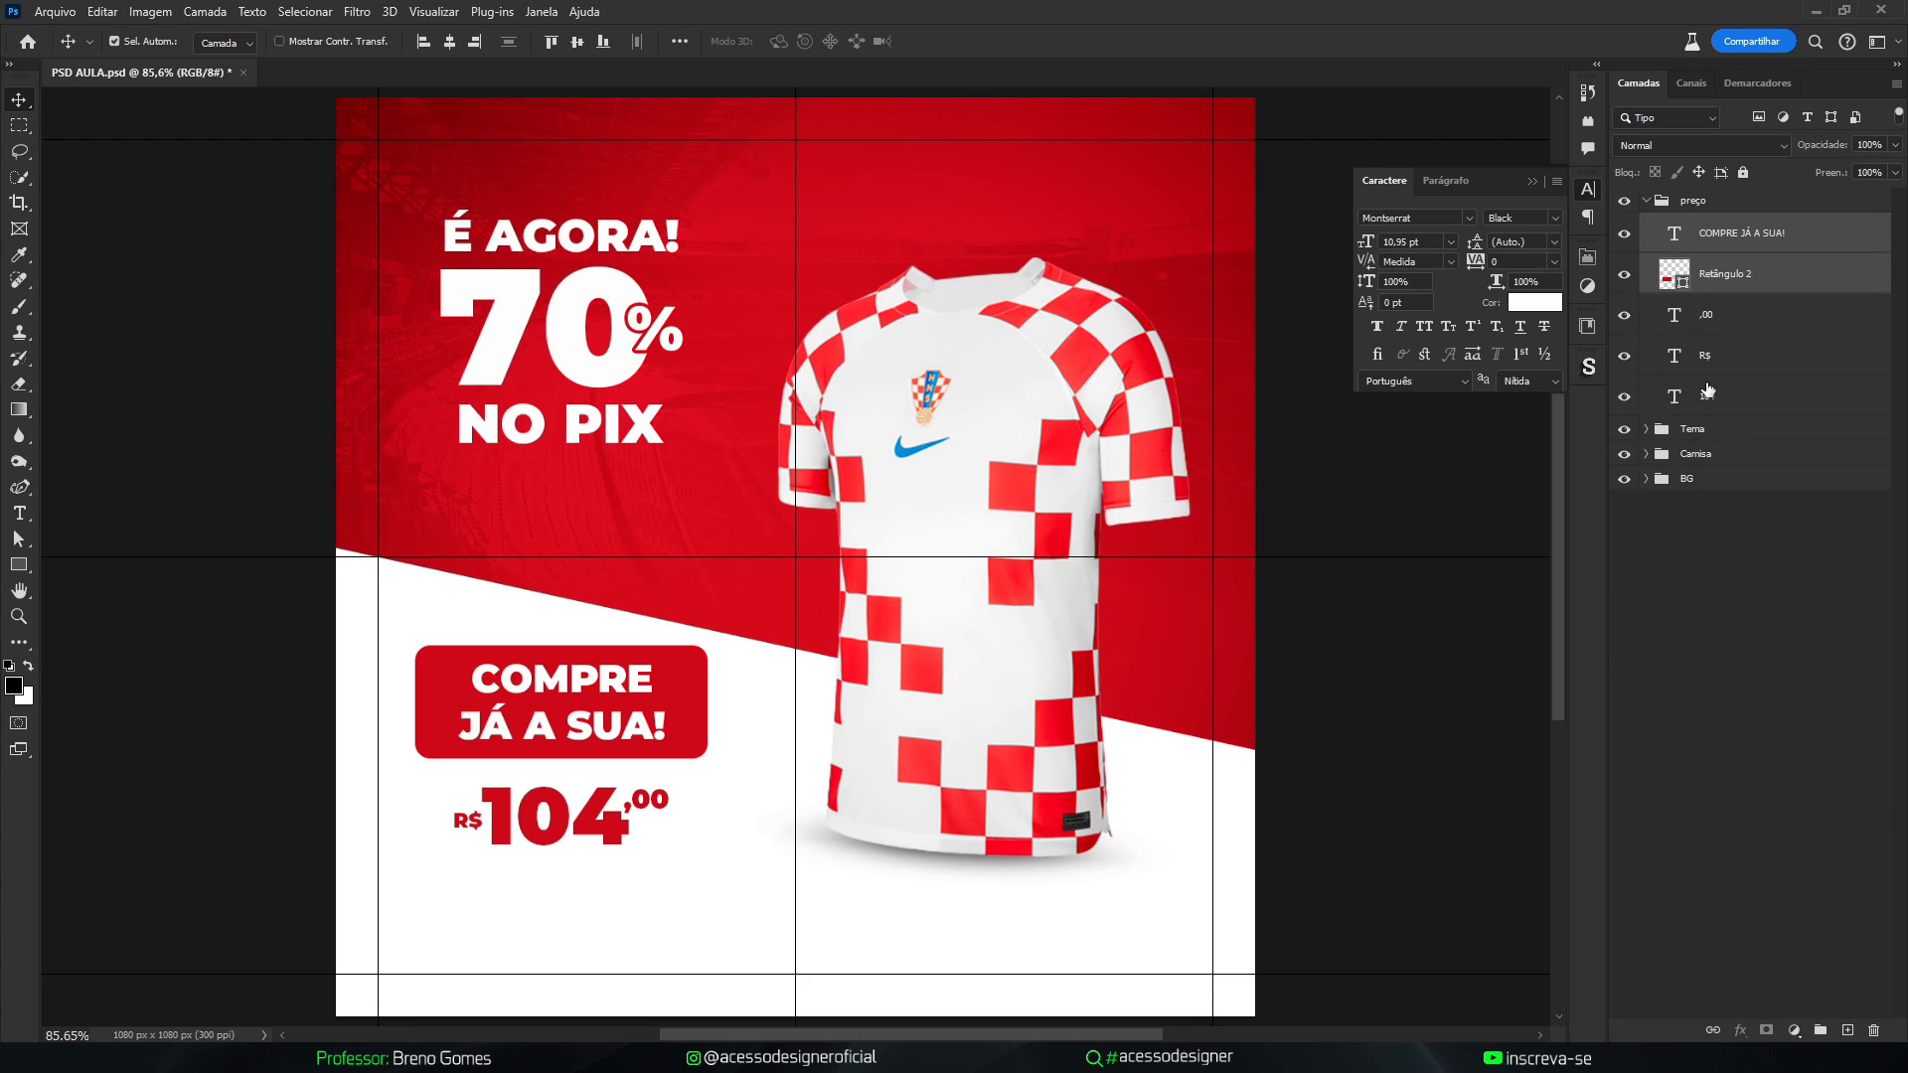
Duplicate the ,00 layer, move the copy out above the preço group and collapse the group
{"action": "left_click", "coordinate": [1727, 328]}
{"action": "key", "text": "ctrl+j"}
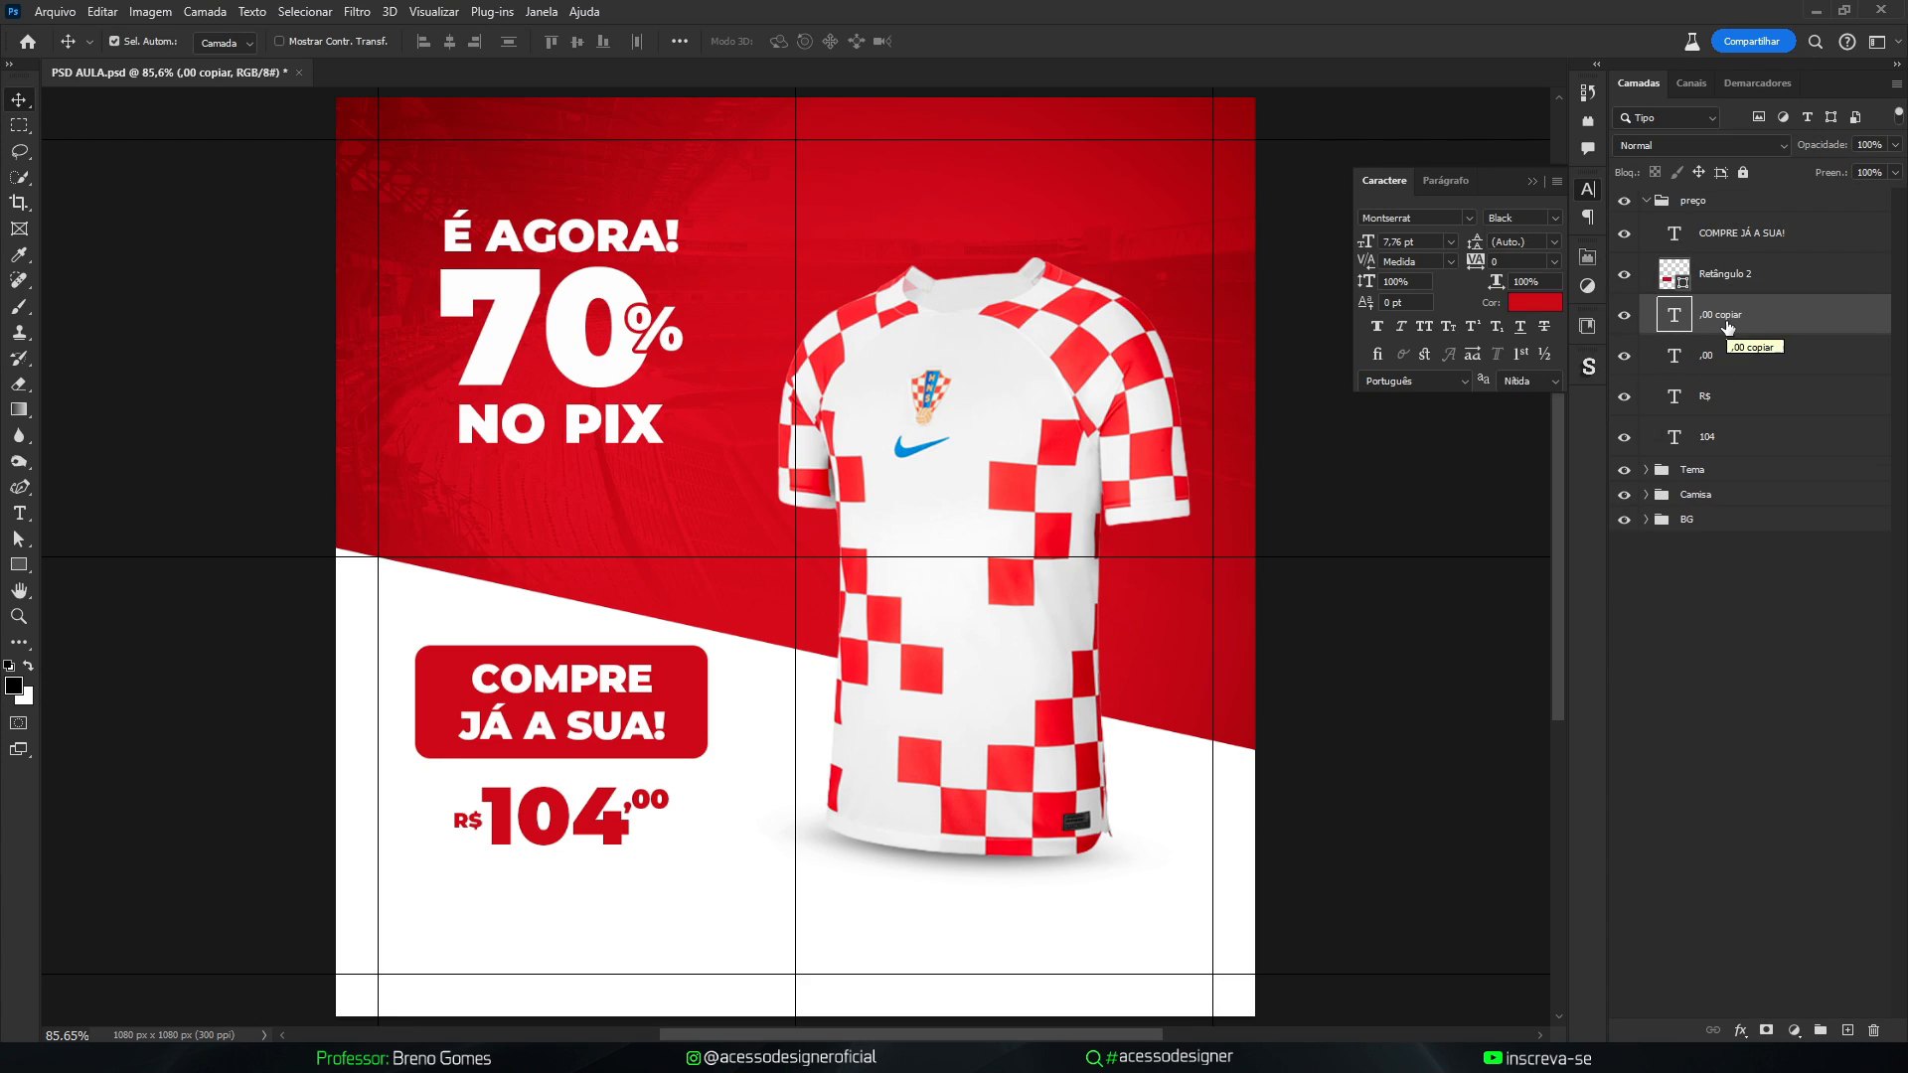
{"action": "left_click_drag", "start_coordinate": [1727, 328], "coordinate": [1695, 231]}
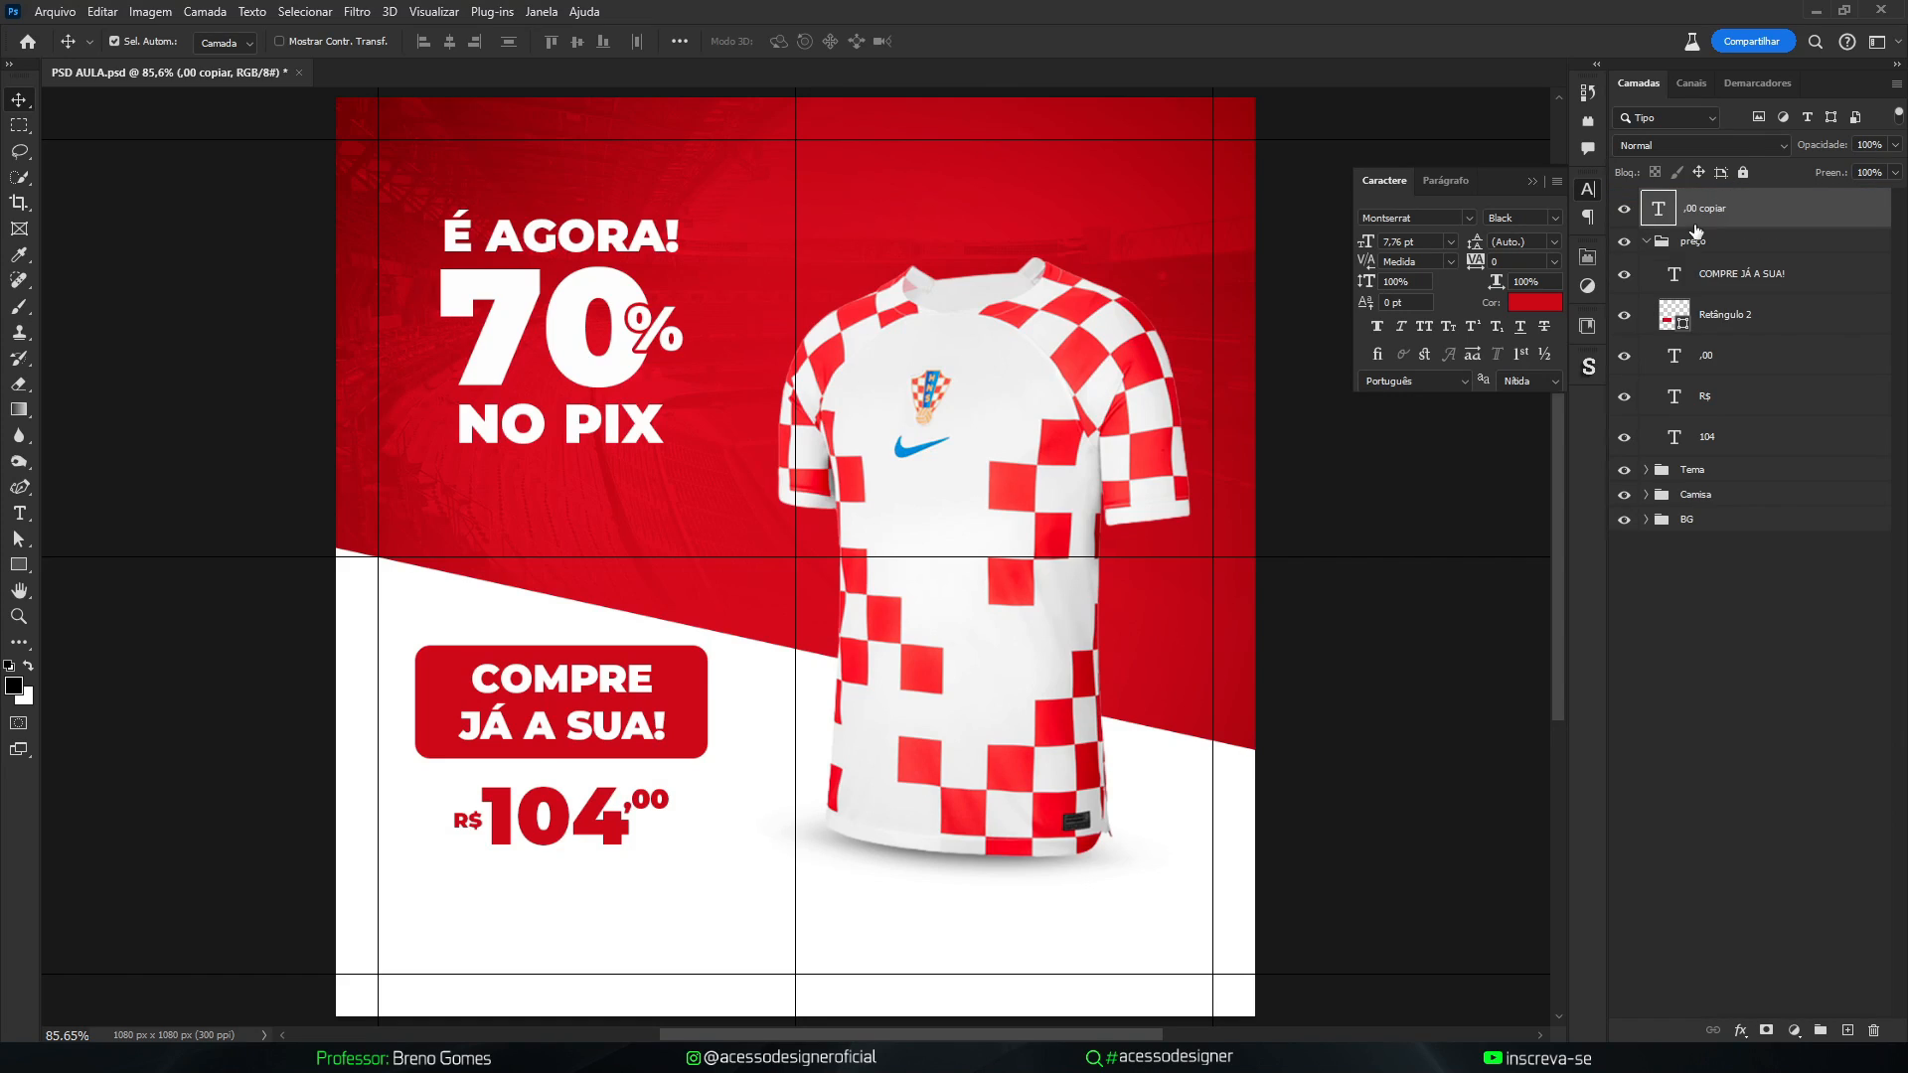
{"action": "left_click", "coordinate": [1646, 241]}
{"action": "left_click", "coordinate": [1630, 248]}
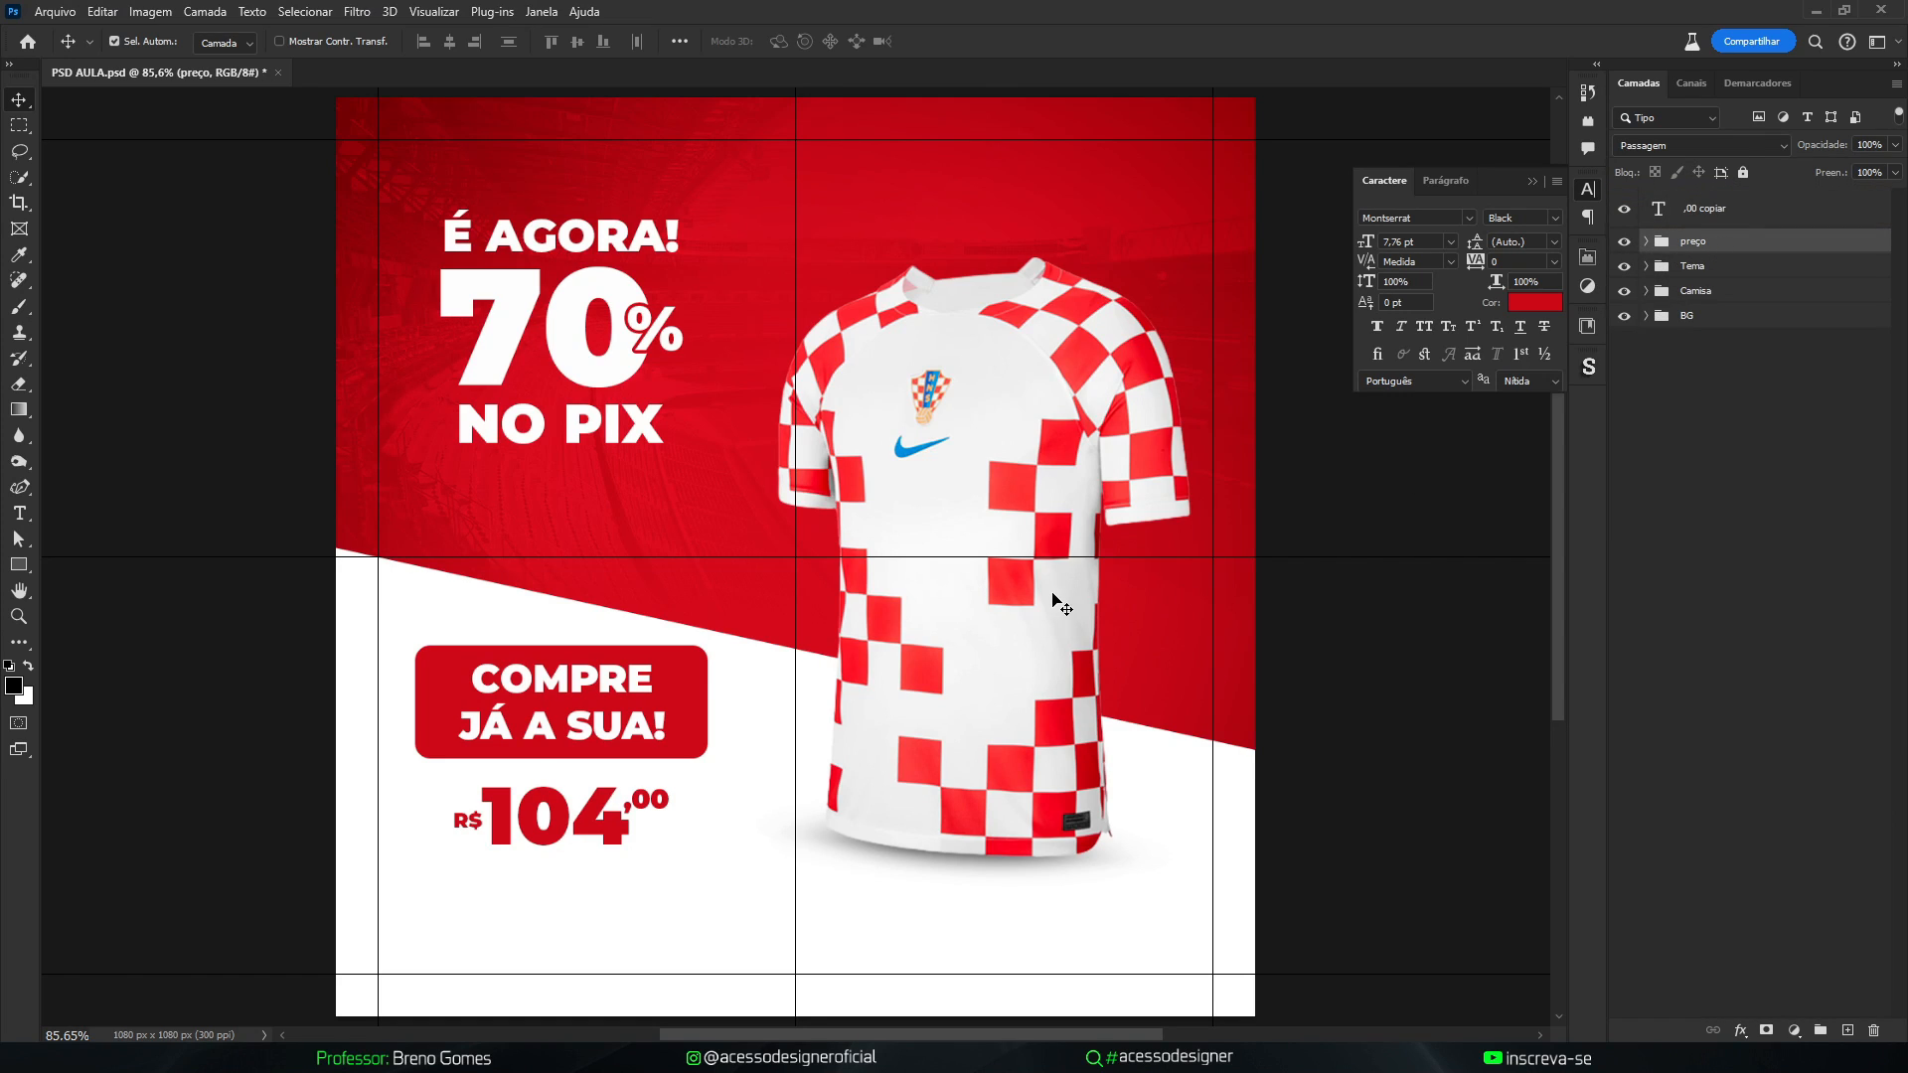
Move the ,00 copy to the white area just below and to the right of the price
{"action": "left_click", "coordinate": [1694, 214]}
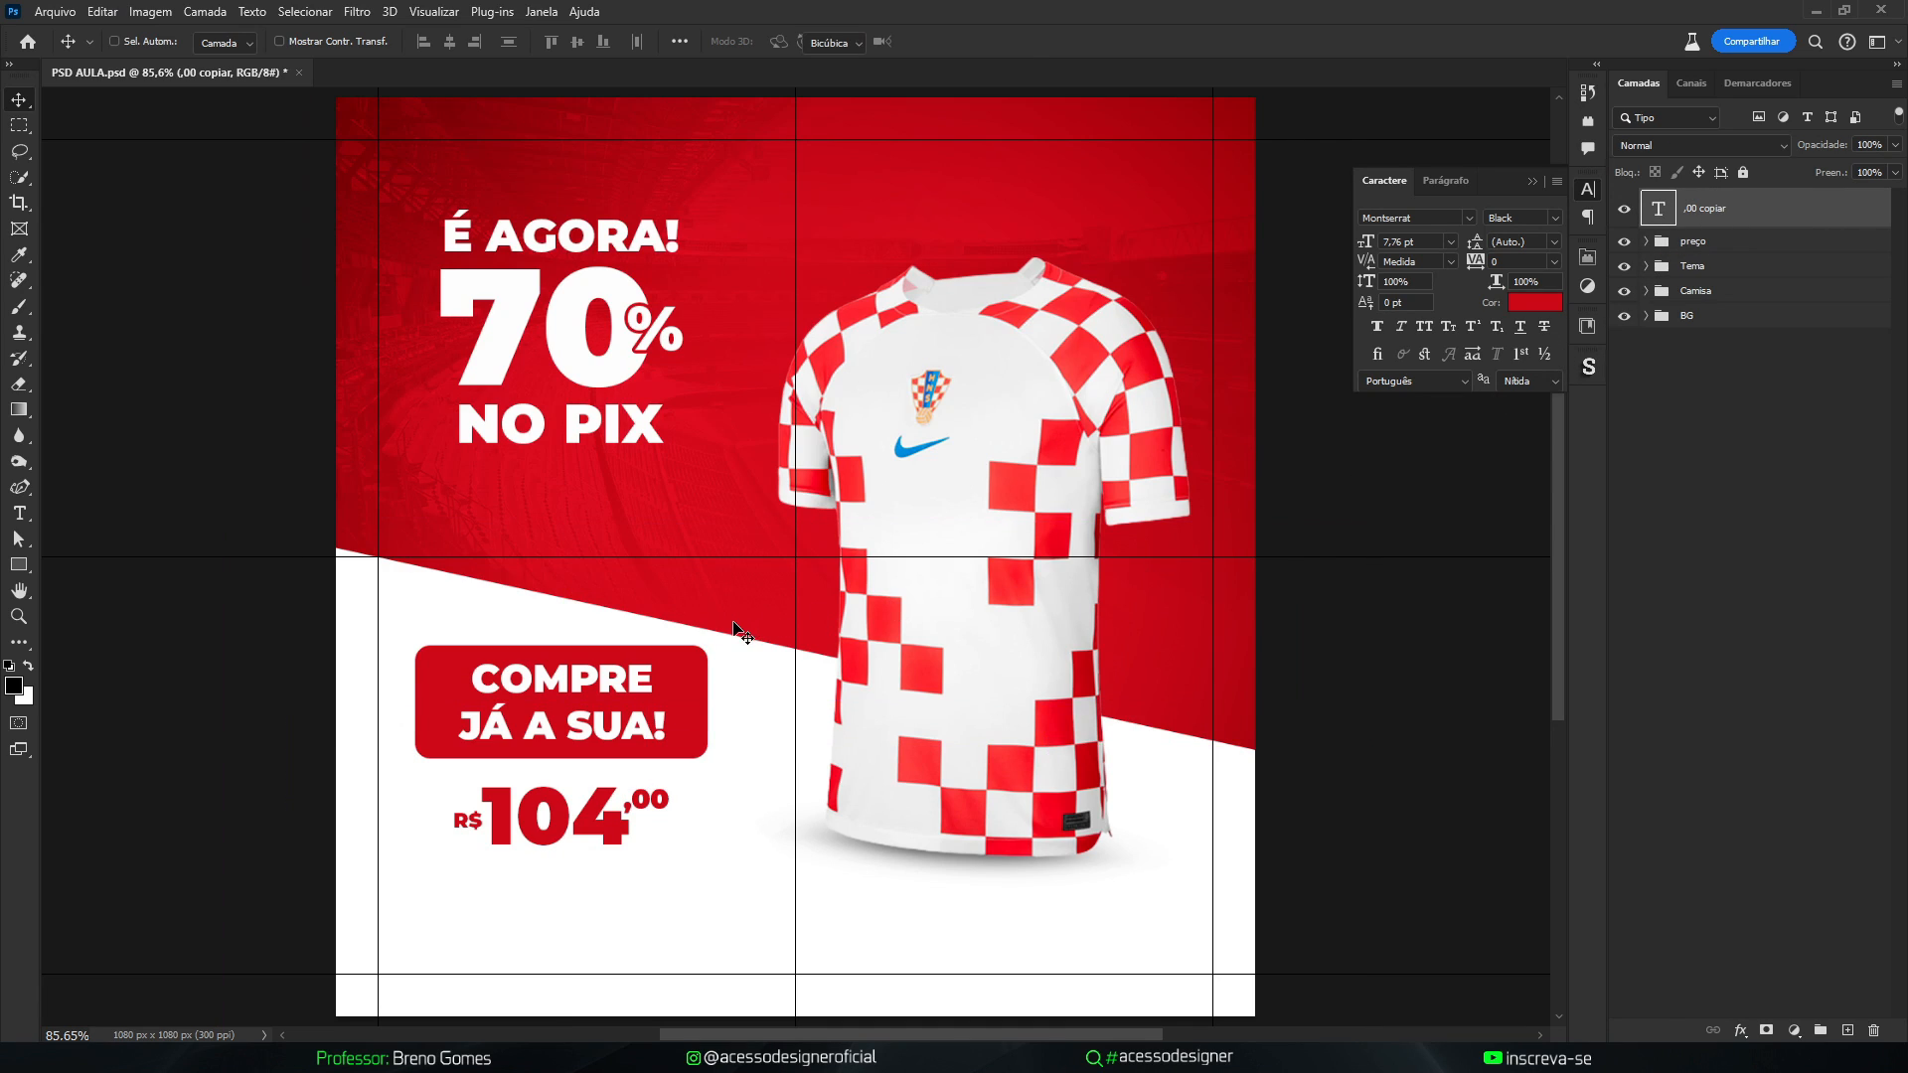
{"action": "key", "text": "ctrl+t"}
{"action": "left_click_drag", "start_coordinate": [655, 808], "coordinate": [715, 867]}
{"action": "key", "text": "Return"}
{"action": "left_click", "coordinate": [1331, 631]}
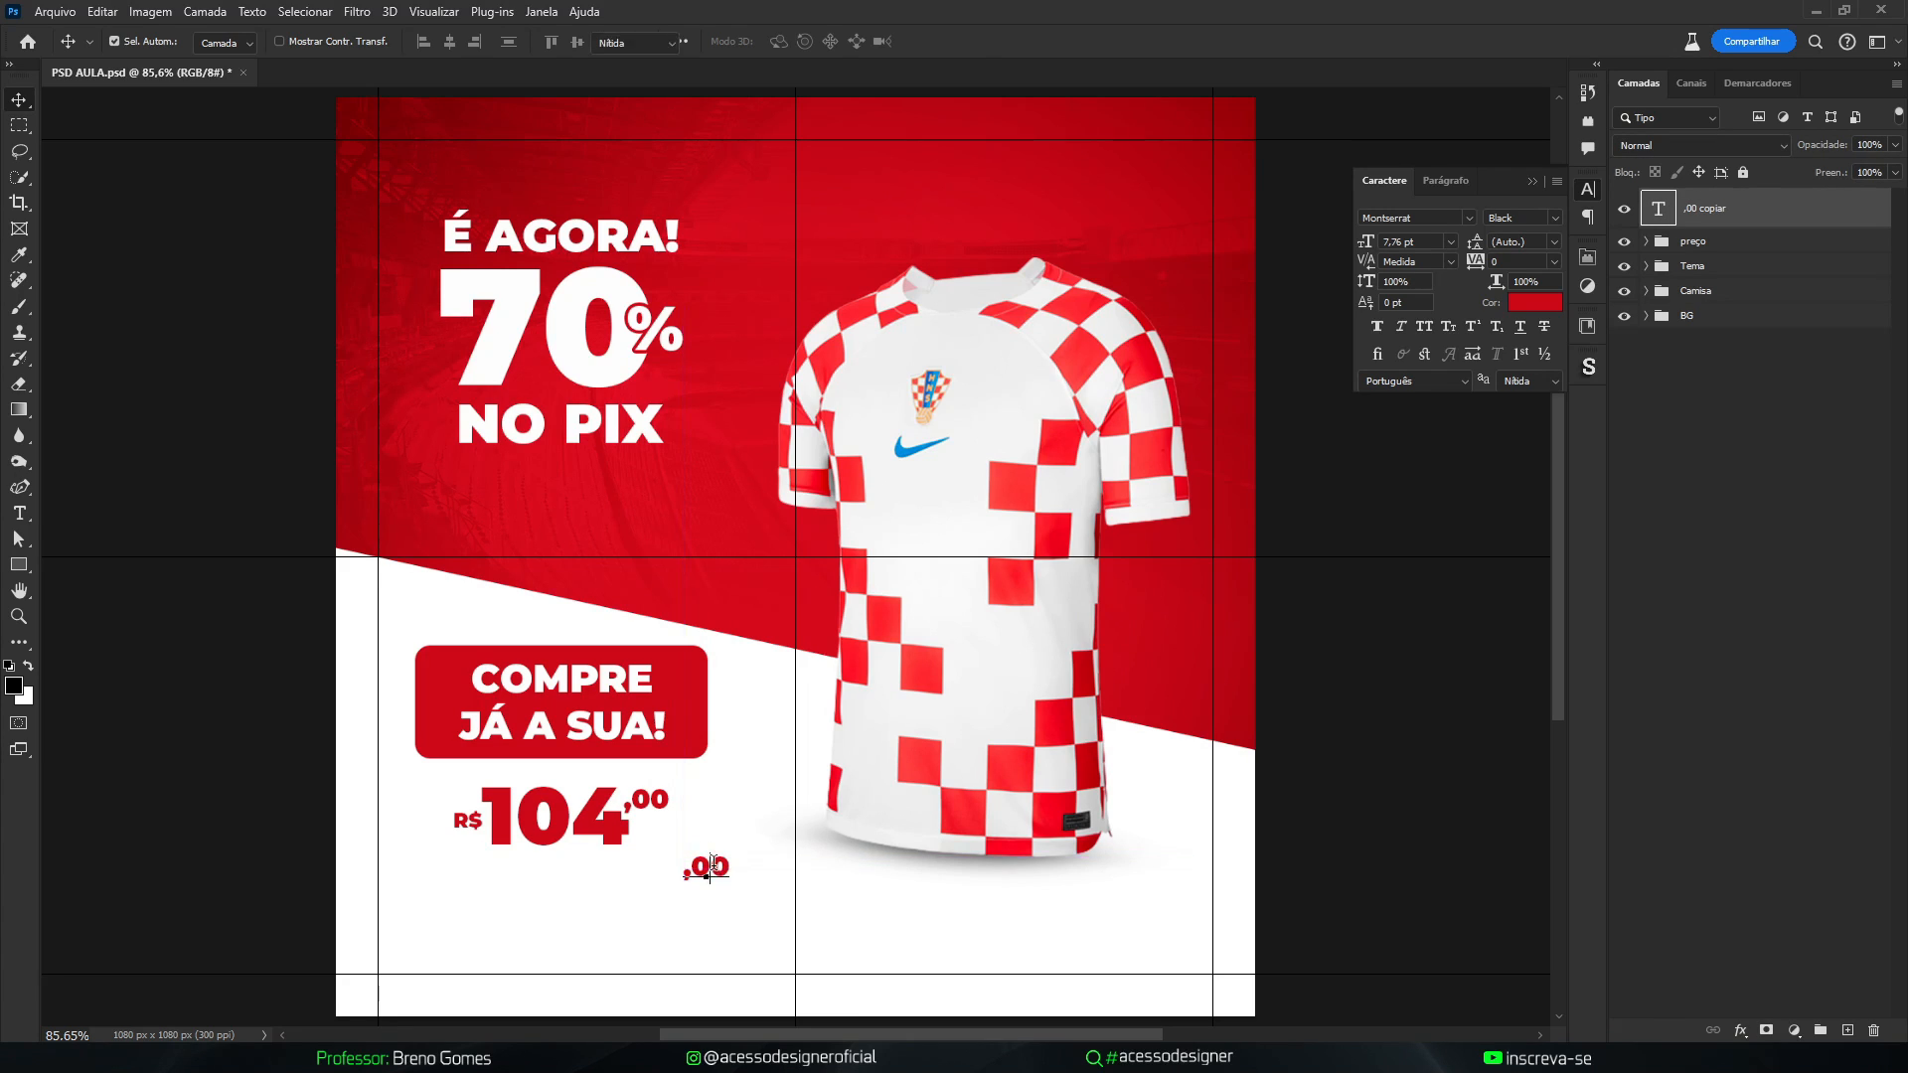
Replace the ,00 copy's text with the placeholder contact phone number
{"action": "double_click", "coordinate": [713, 865]}
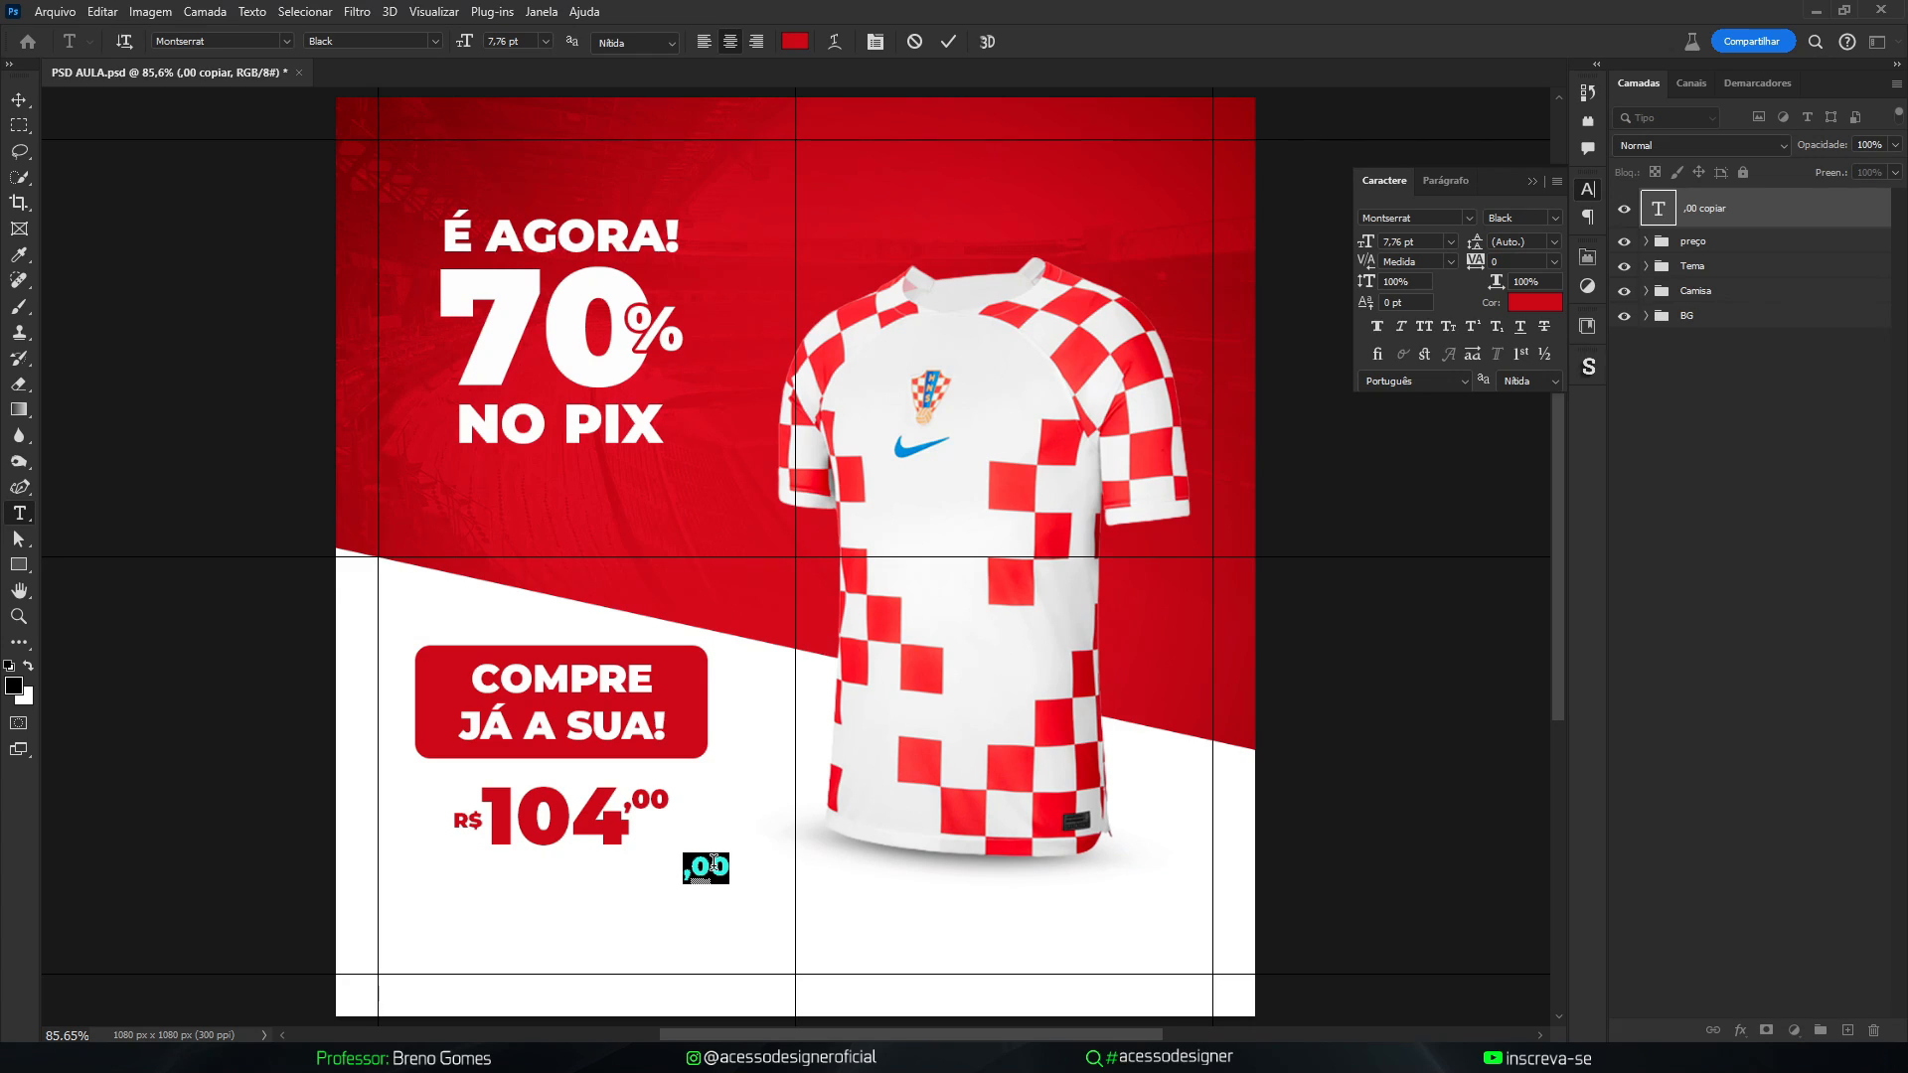
{"action": "type", "text": "()83 88"}
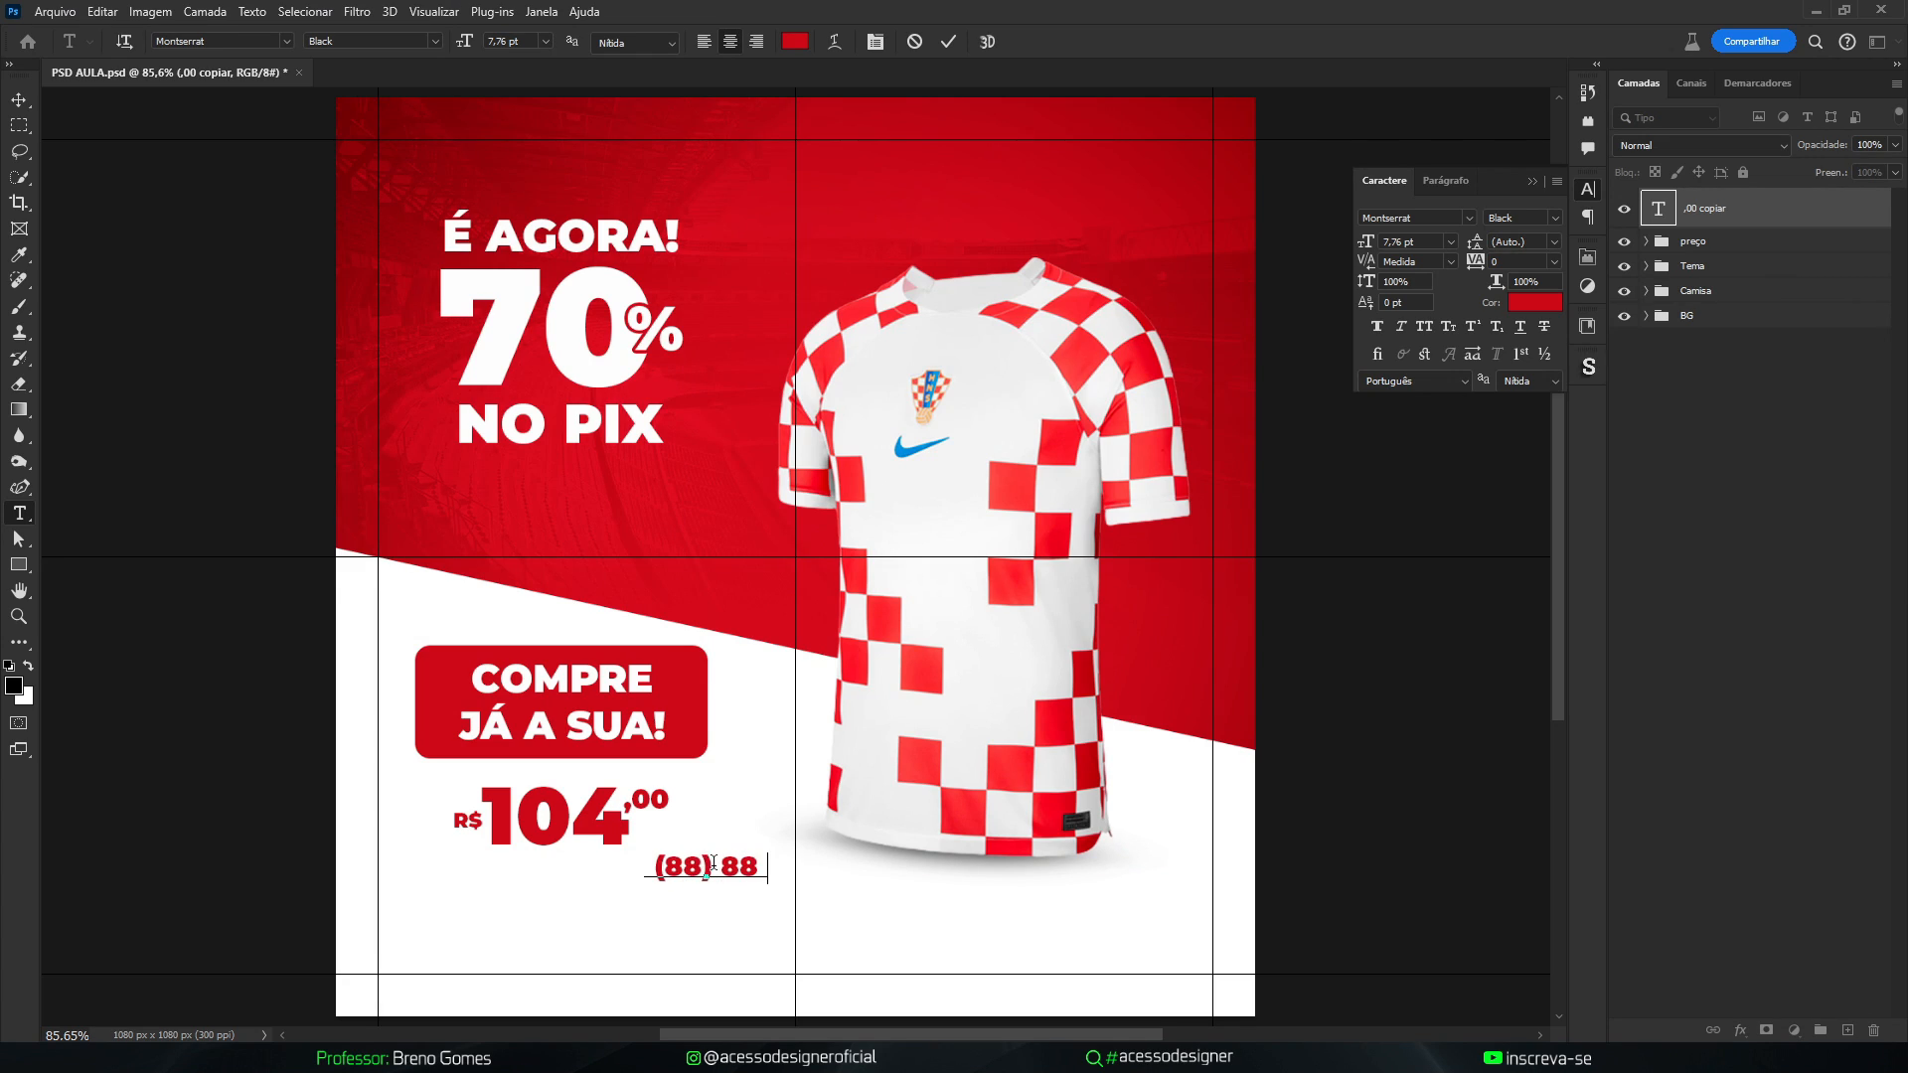
{"action": "type", "text": "888-8888"}
{"action": "key", "text": "ctrl+Return"}
Scale the phone number text to about 116% and place it centred in the white area beneath the shirt
{"action": "key", "text": "ctrl+t"}
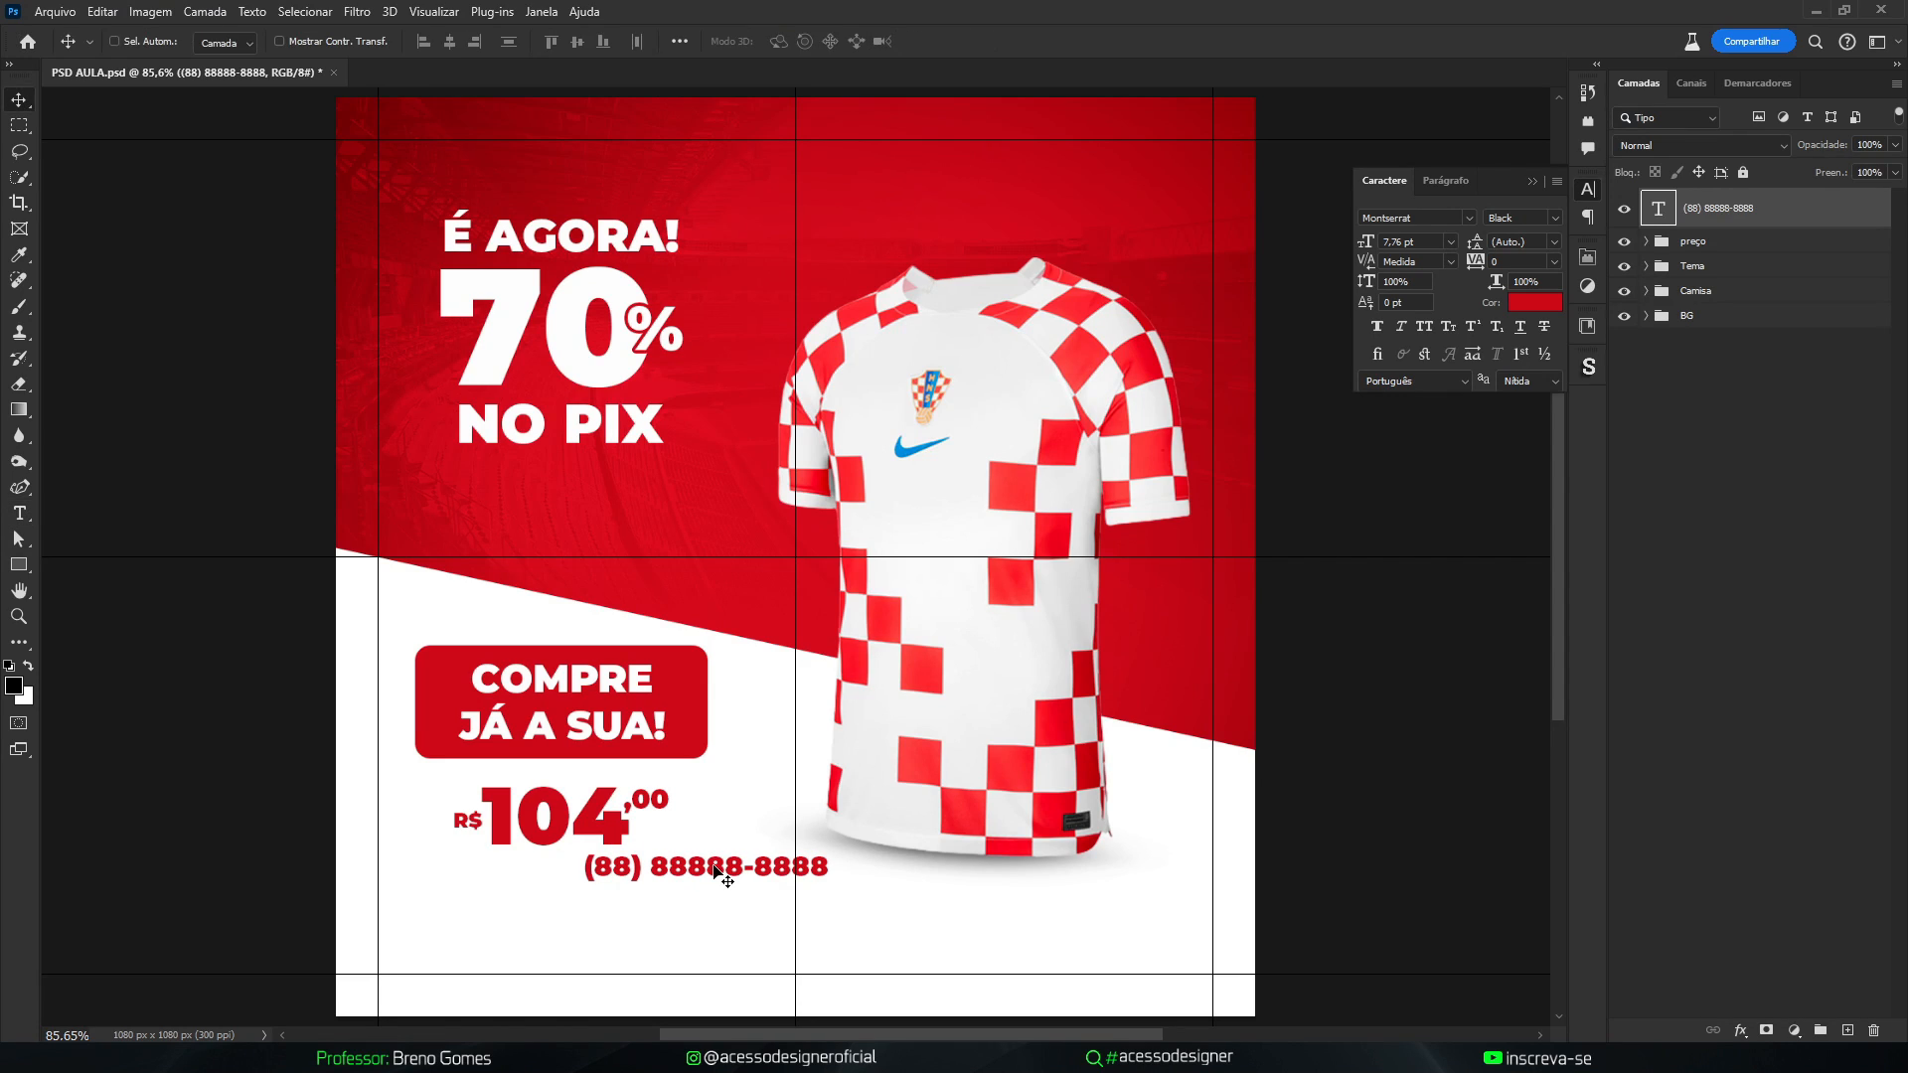
{"action": "left_click_drag", "start_coordinate": [851, 879], "coordinate": [1105, 924]}
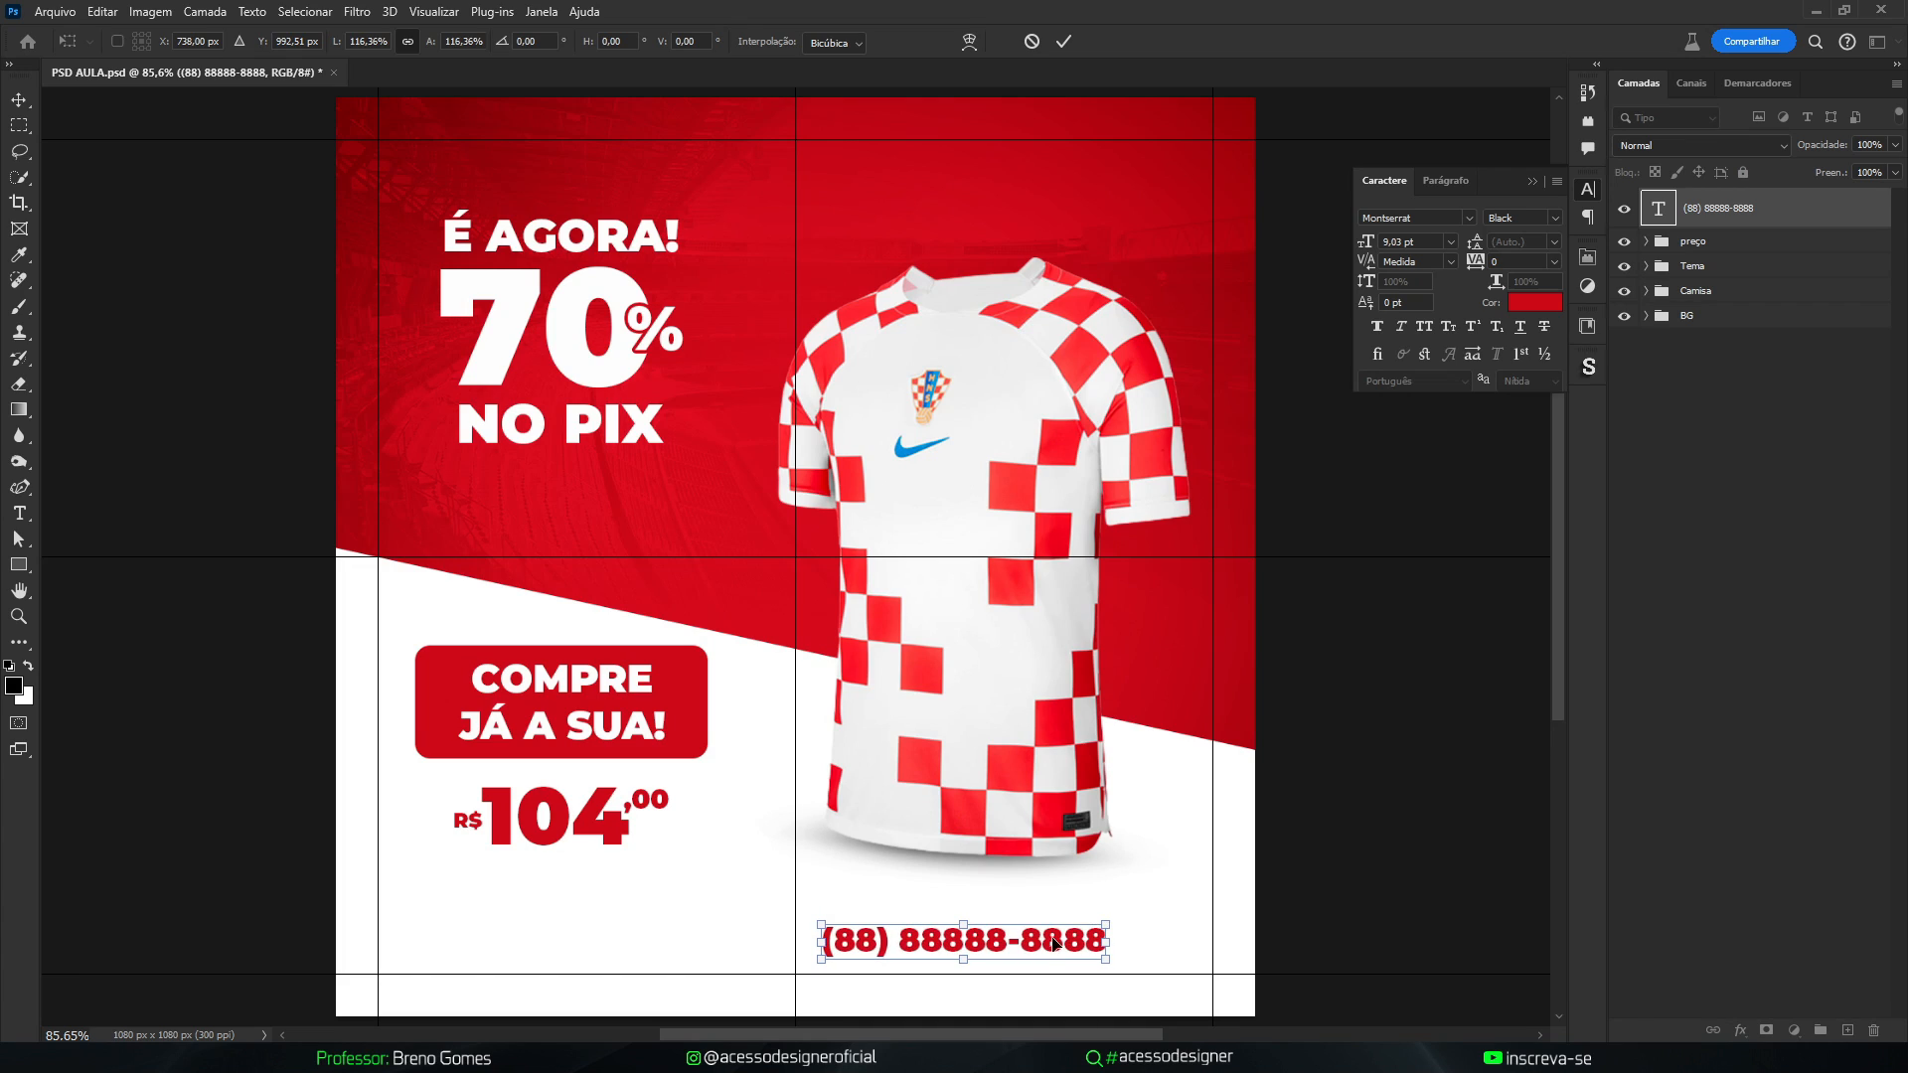
{"action": "key", "text": "Return"}
Switch to File Explorer, go up to the Material Arte camisa folder and paste the copied formas-de-pagamento-2 image there
{"action": "left_click", "coordinate": [513, 1051]}
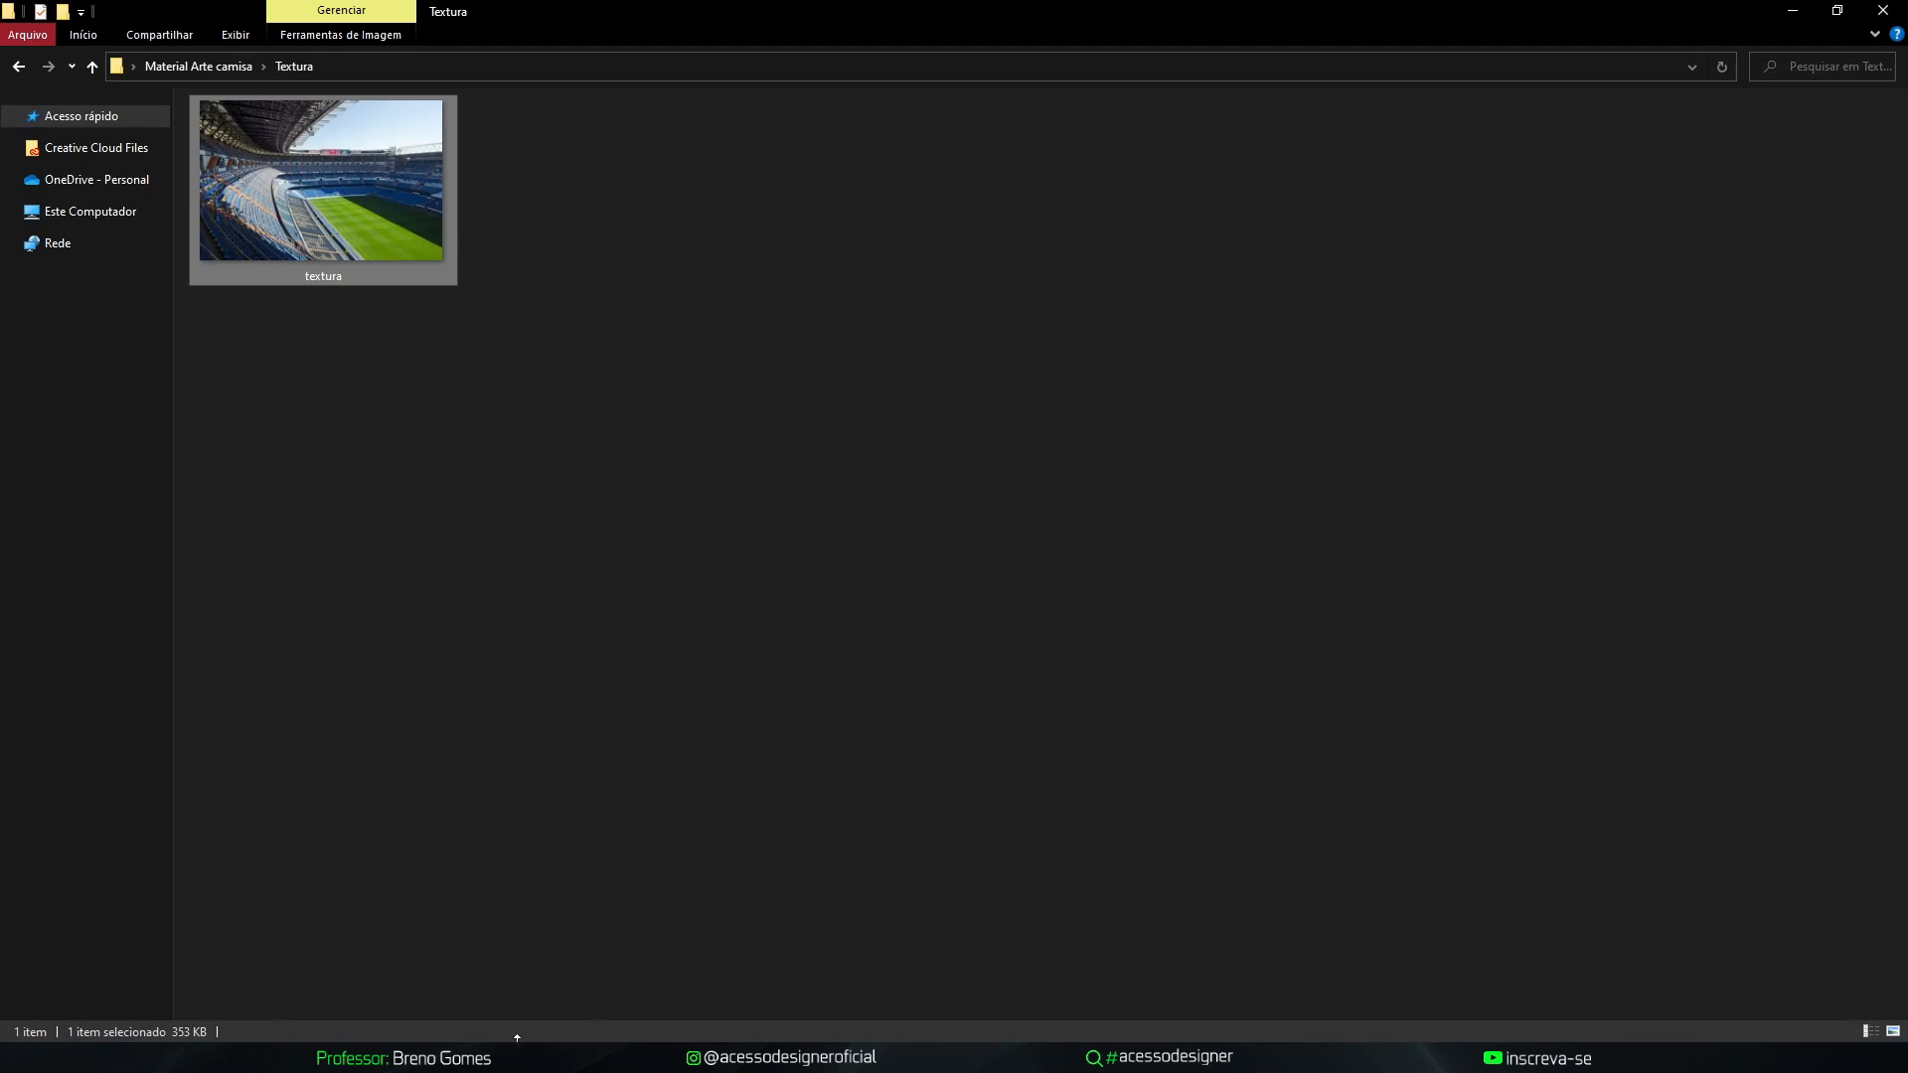
{"action": "left_click", "coordinate": [725, 606]}
{"action": "key", "text": "alt+Left"}
{"action": "left_click", "coordinate": [694, 449]}
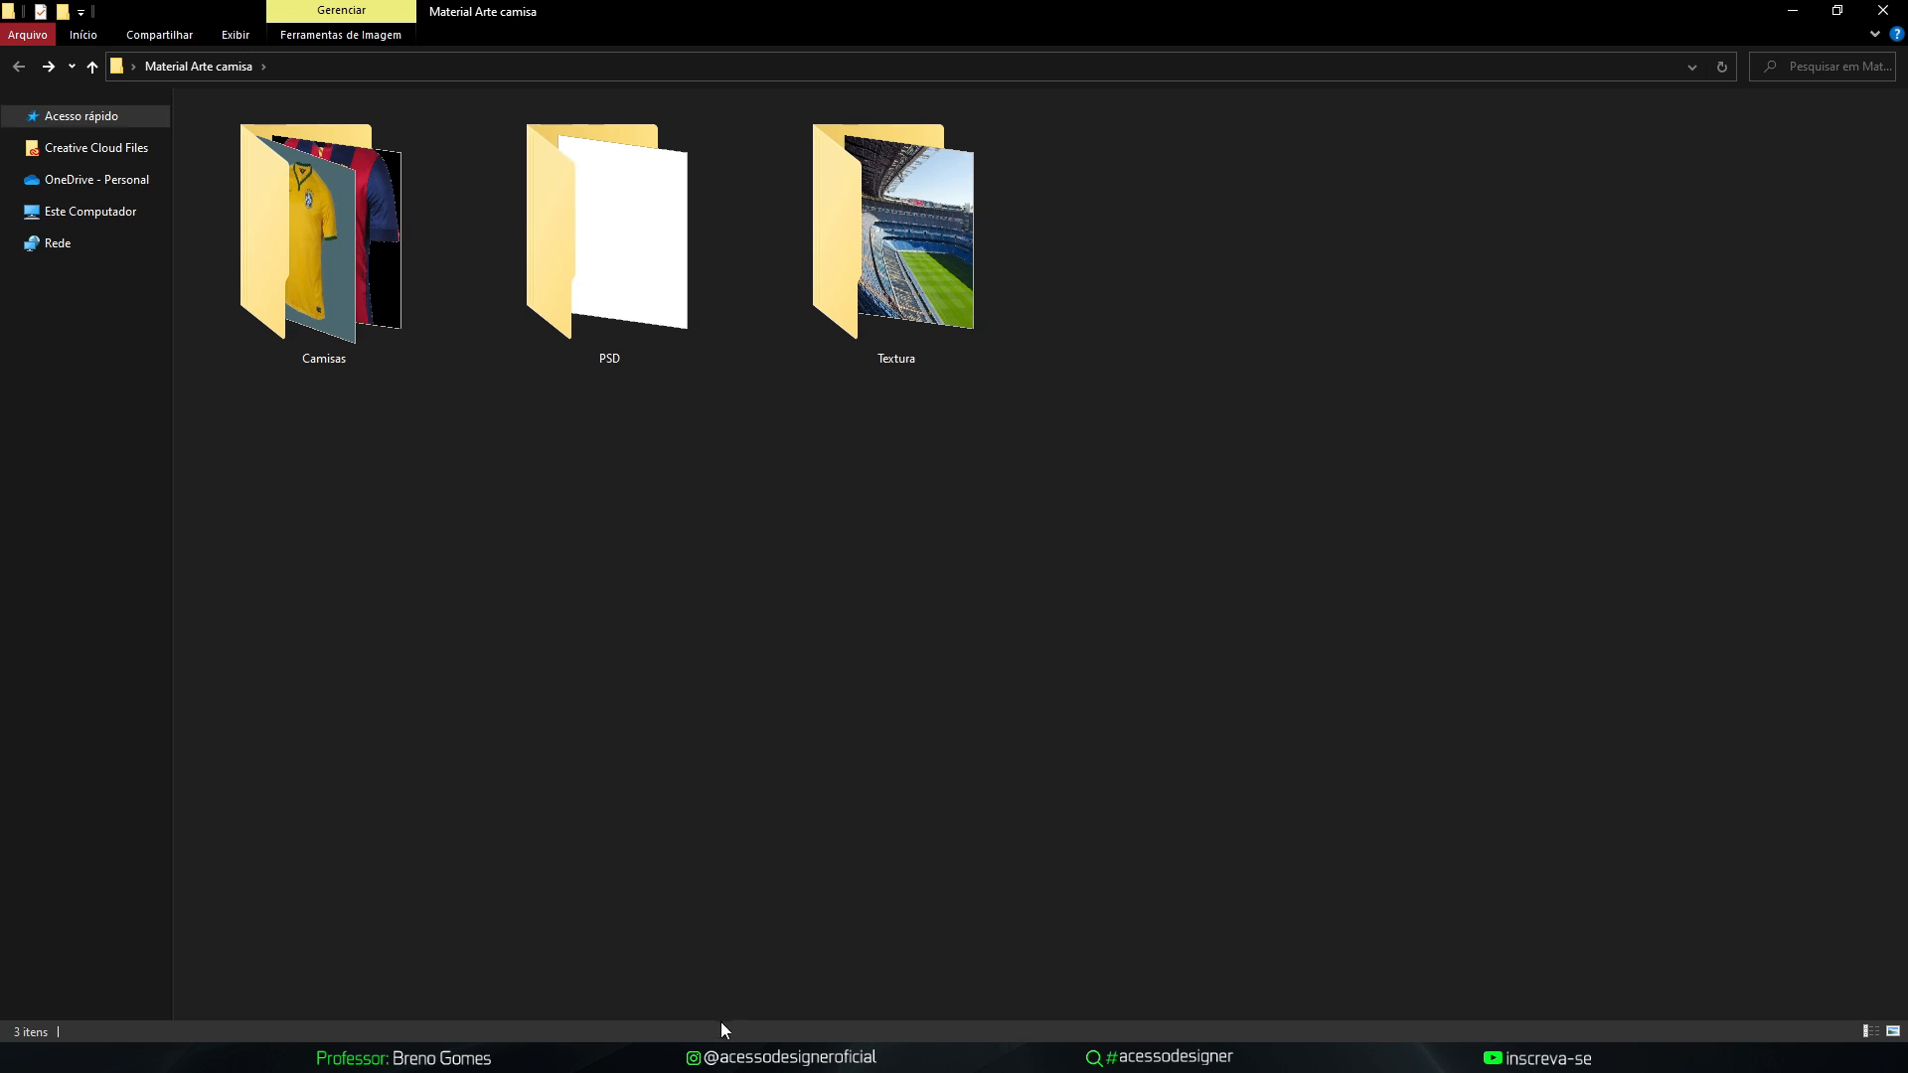
{"action": "left_click", "coordinate": [728, 1053]}
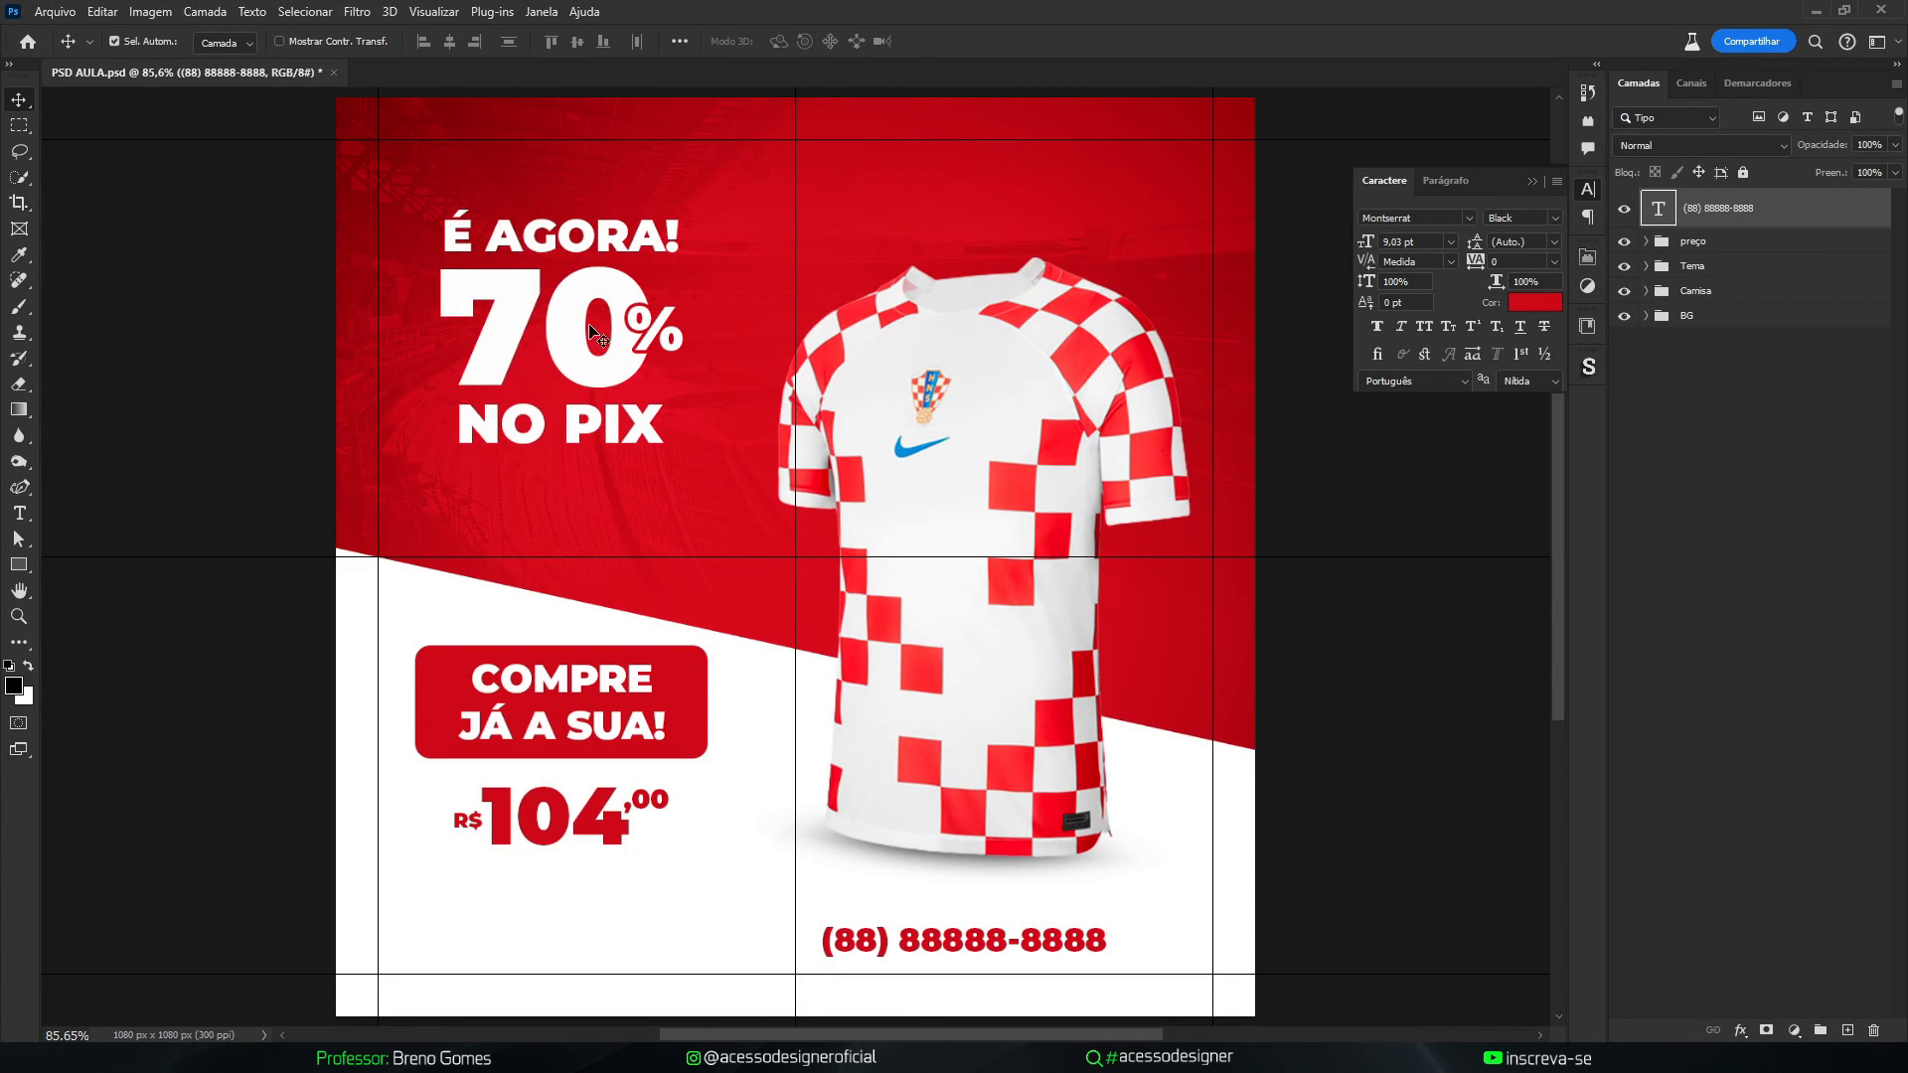
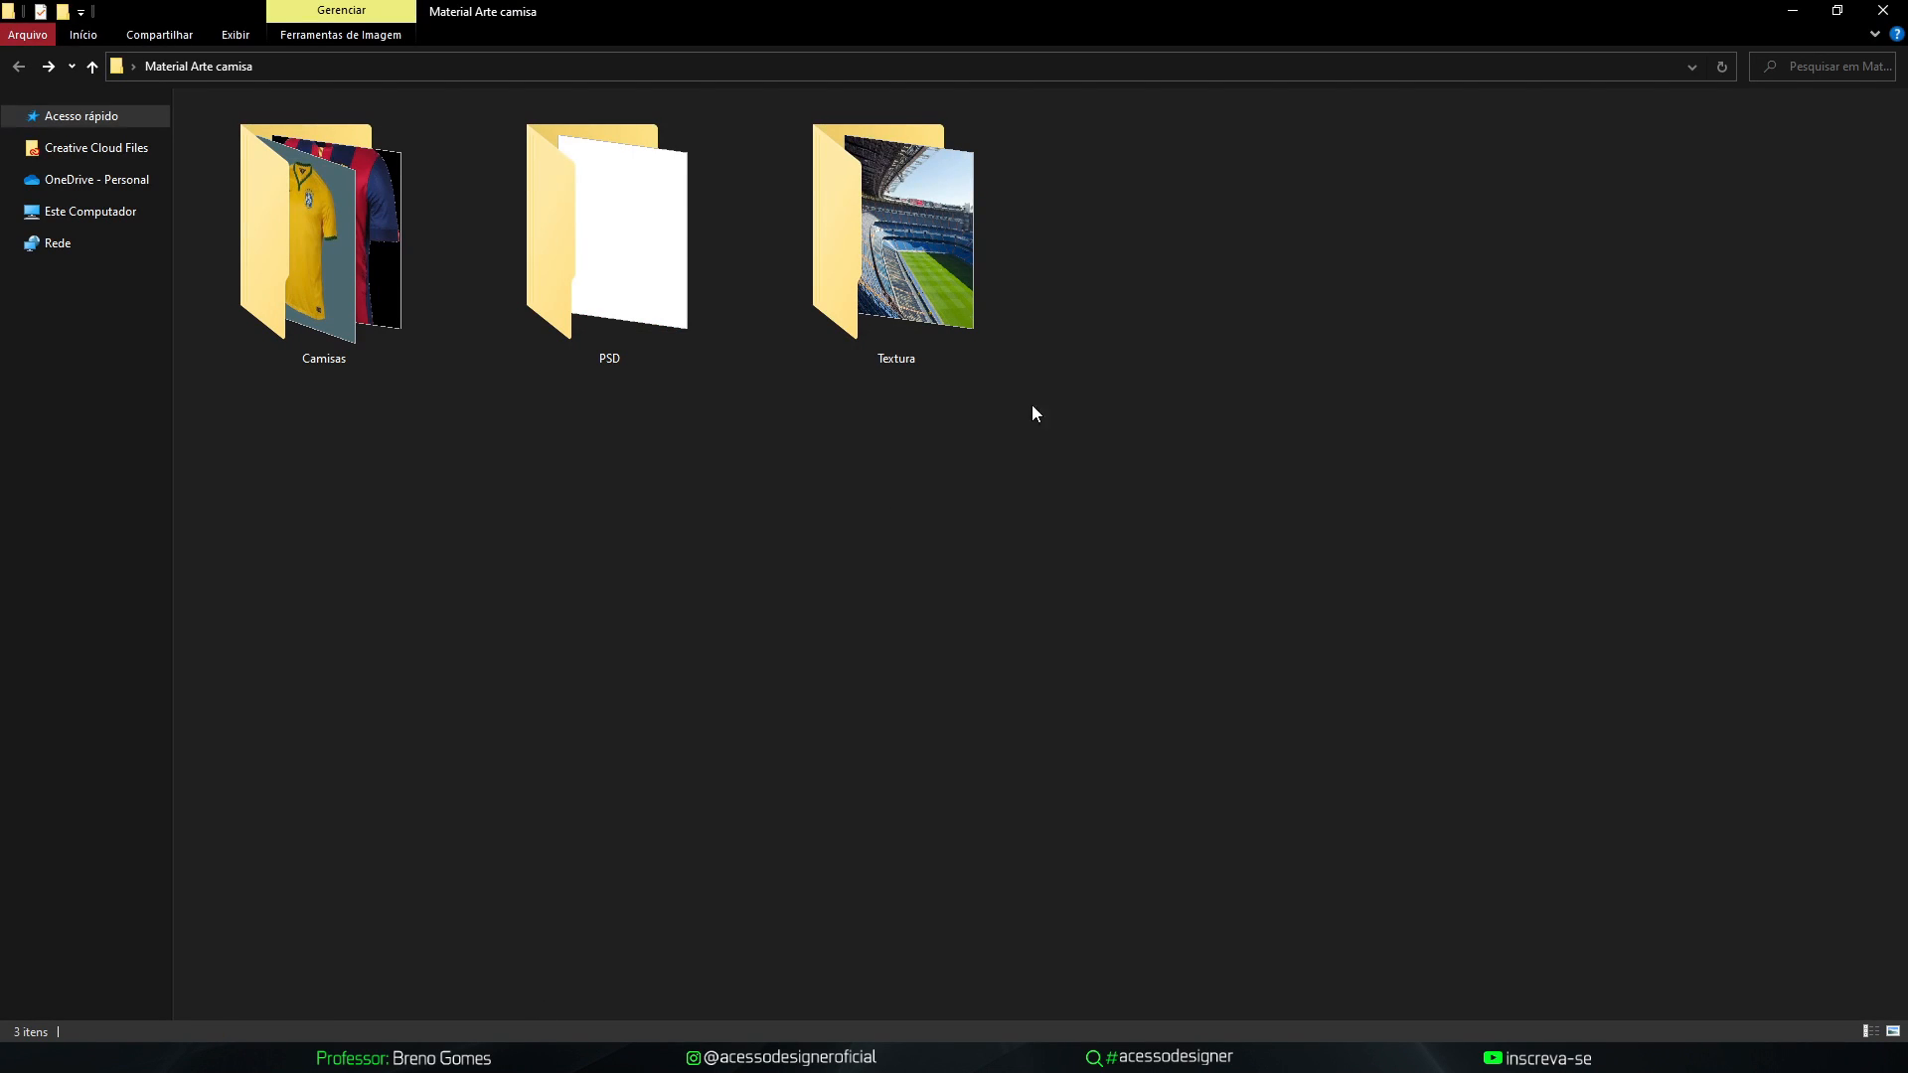
{"action": "key", "text": "ctrl+v"}
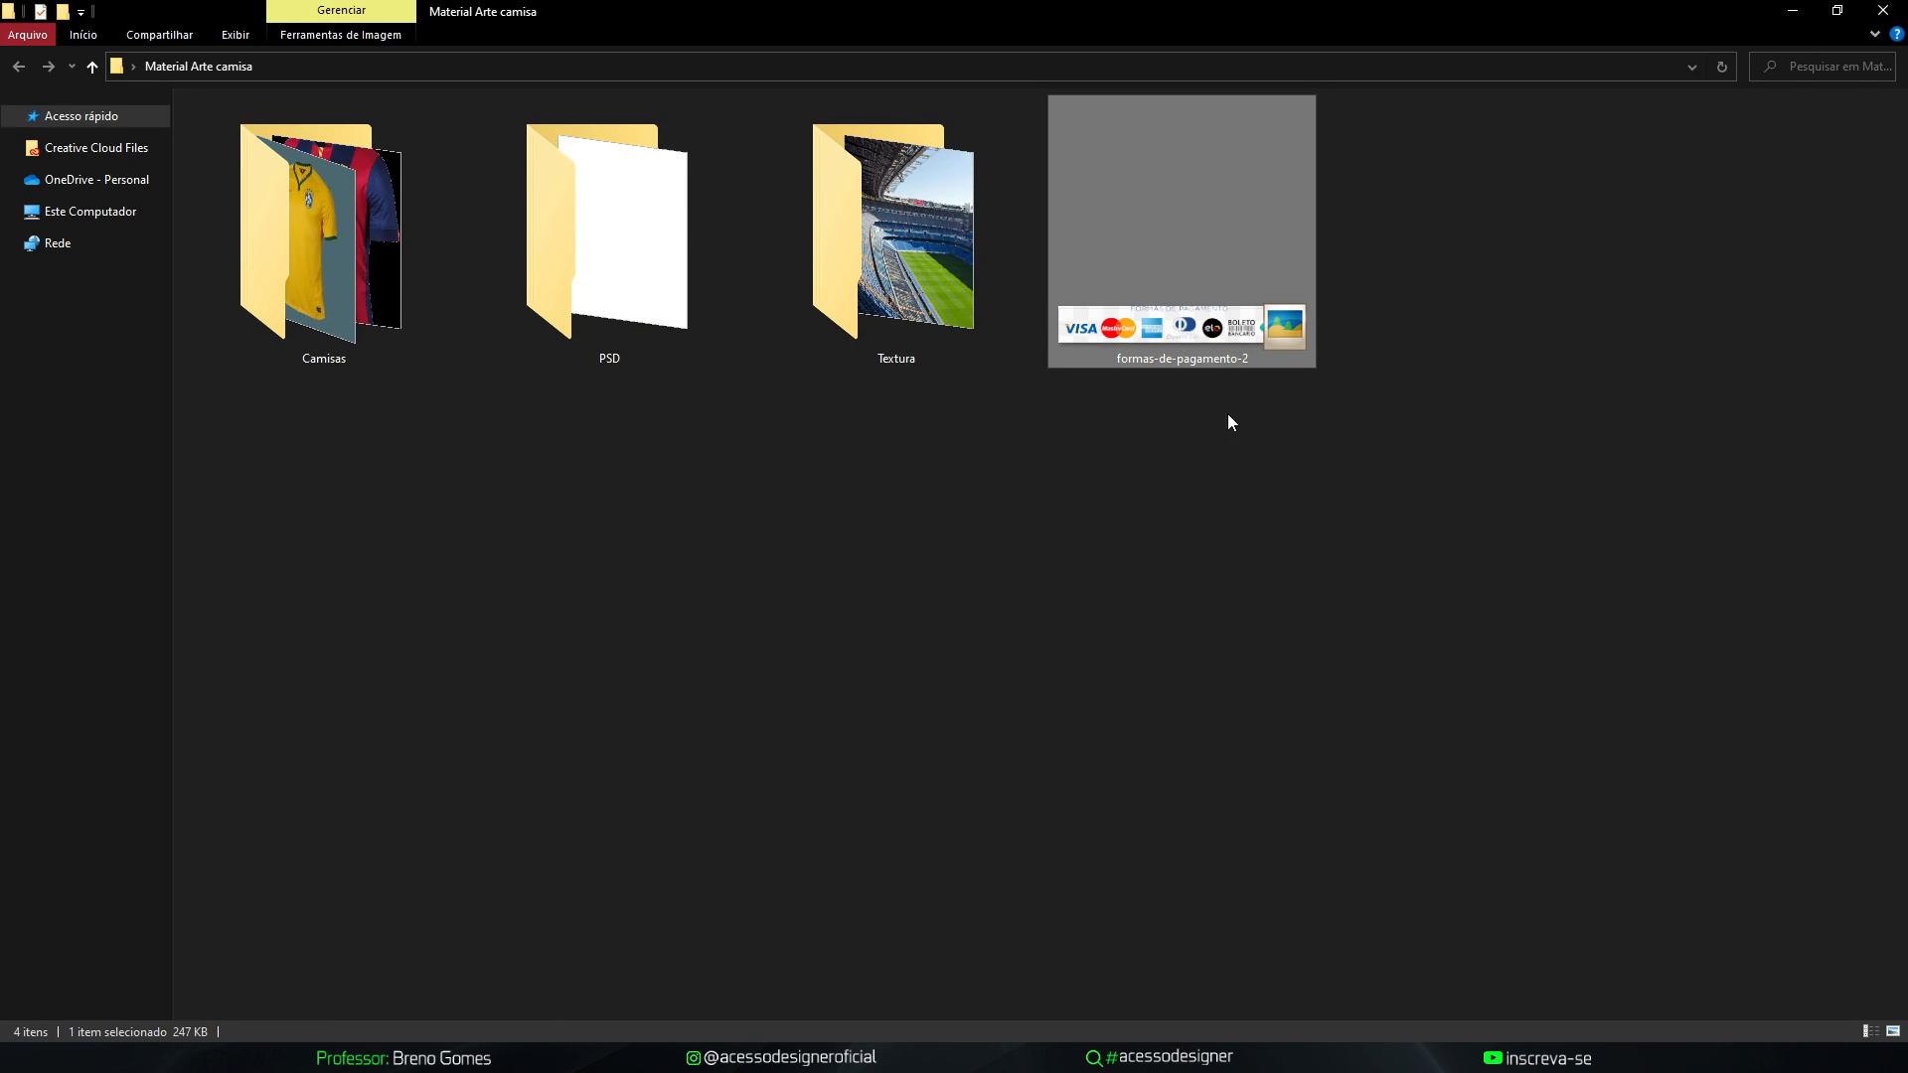
Place formas-de-pagamento-2 in the Photoshop artwork, scaled down and positioned in the white area beneath the price
{"action": "left_click_drag", "start_coordinate": [1176, 338], "coordinate": [728, 881]}
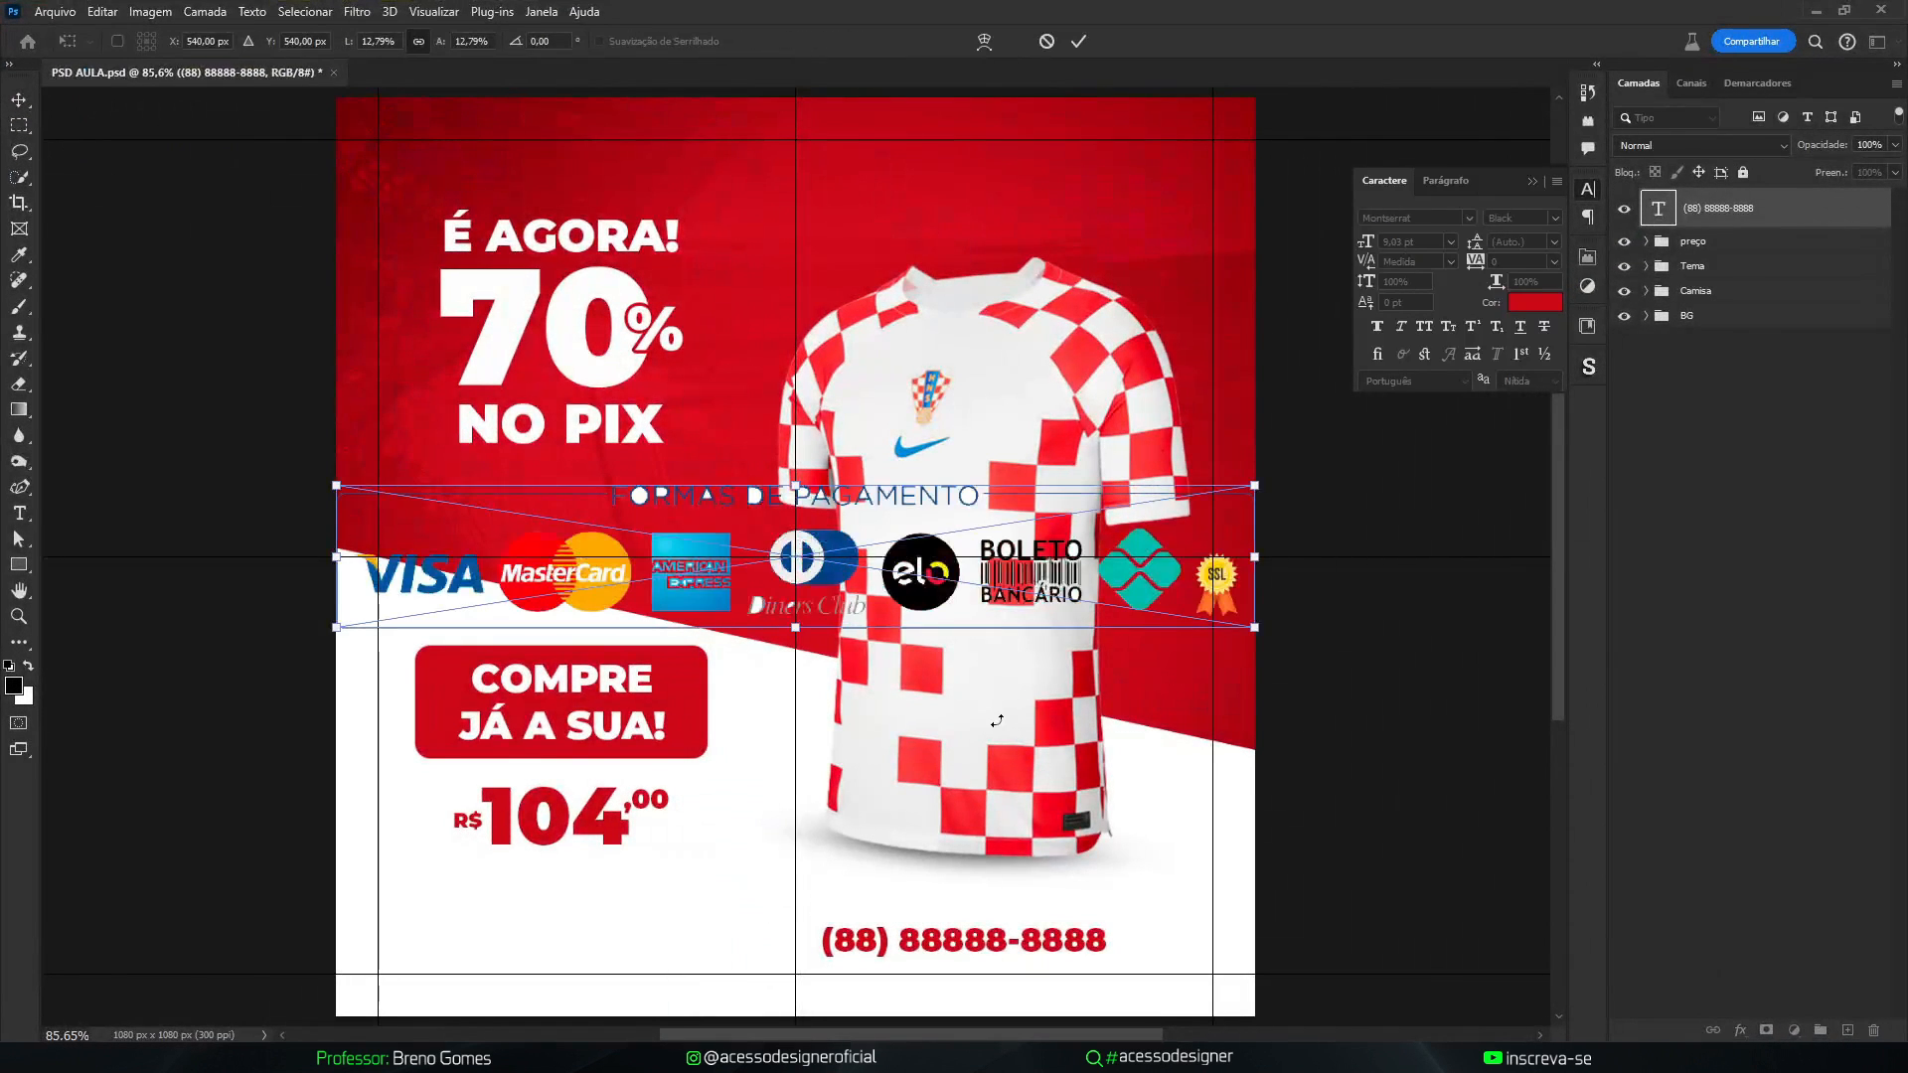
{"action": "left_click_drag", "start_coordinate": [1257, 566], "coordinate": [665, 939]}
{"action": "key", "text": "Return"}
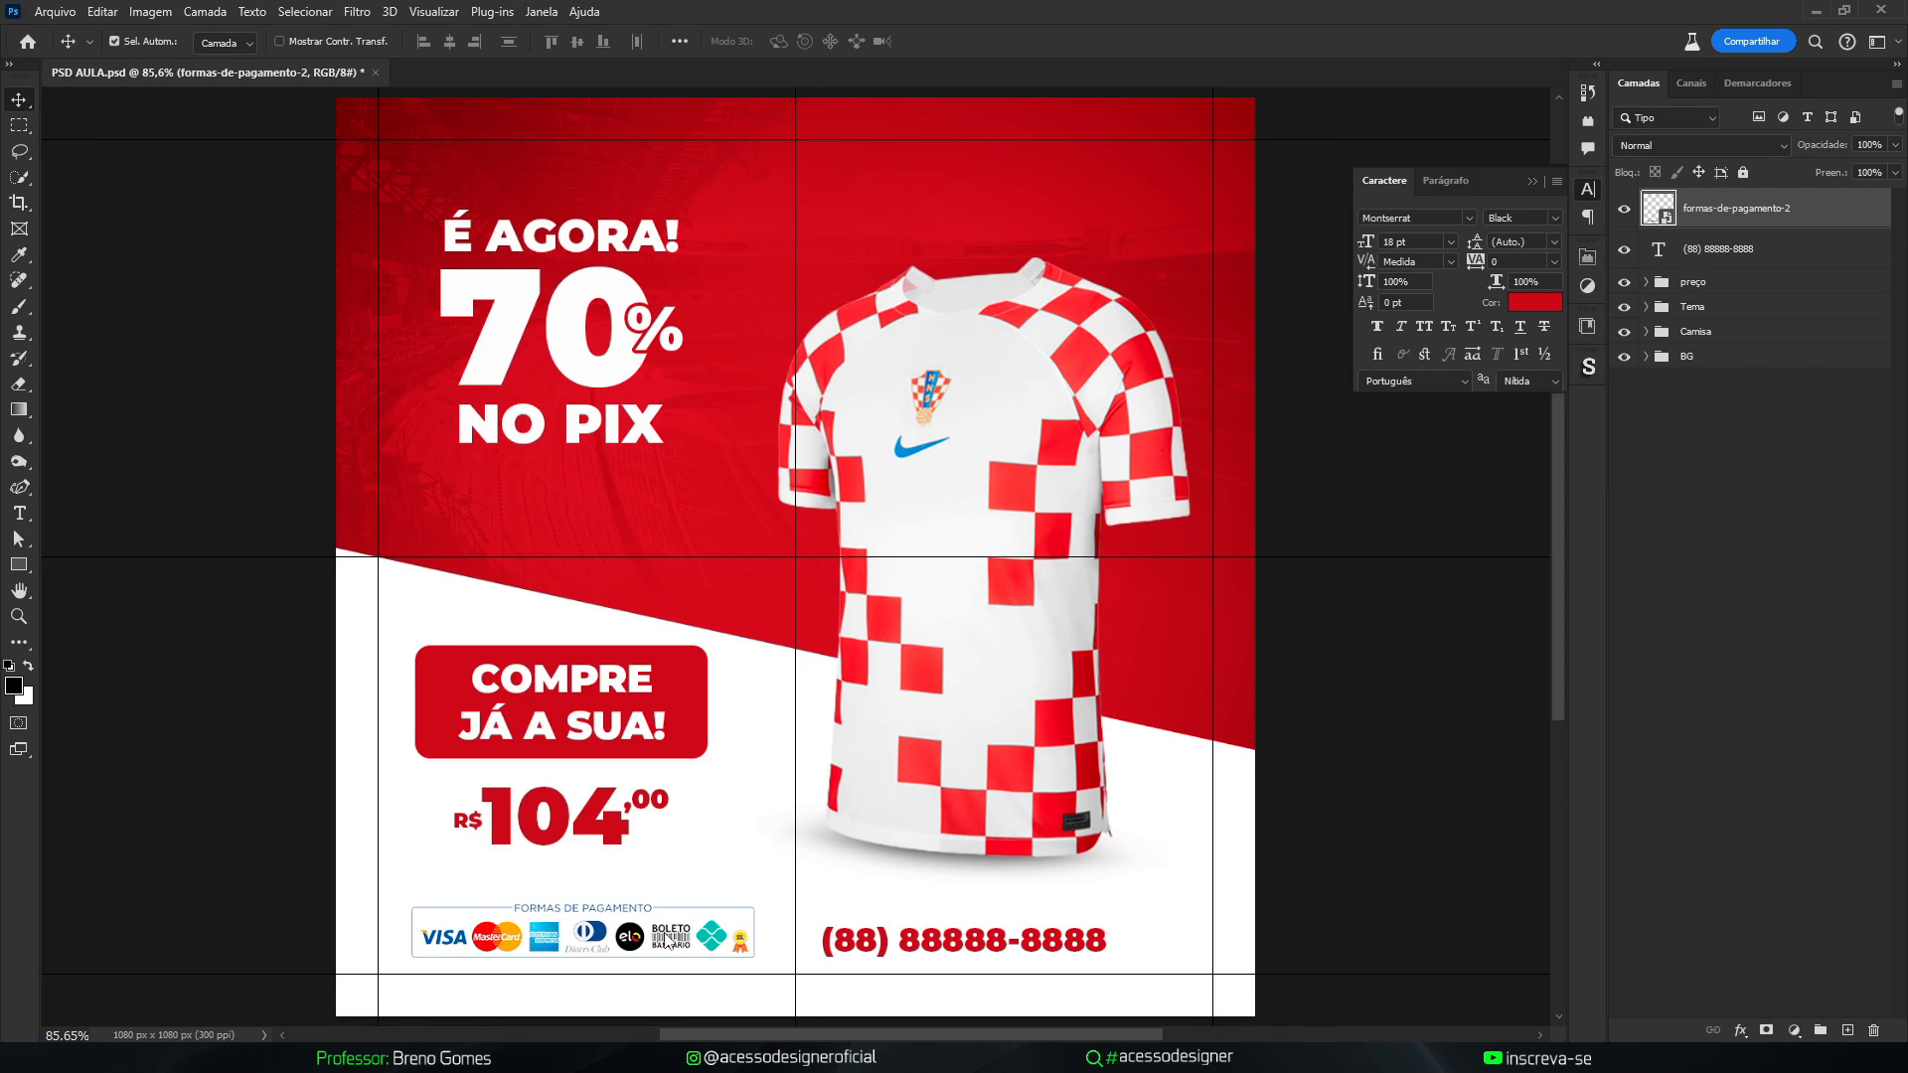
{"action": "key", "text": "Down"}
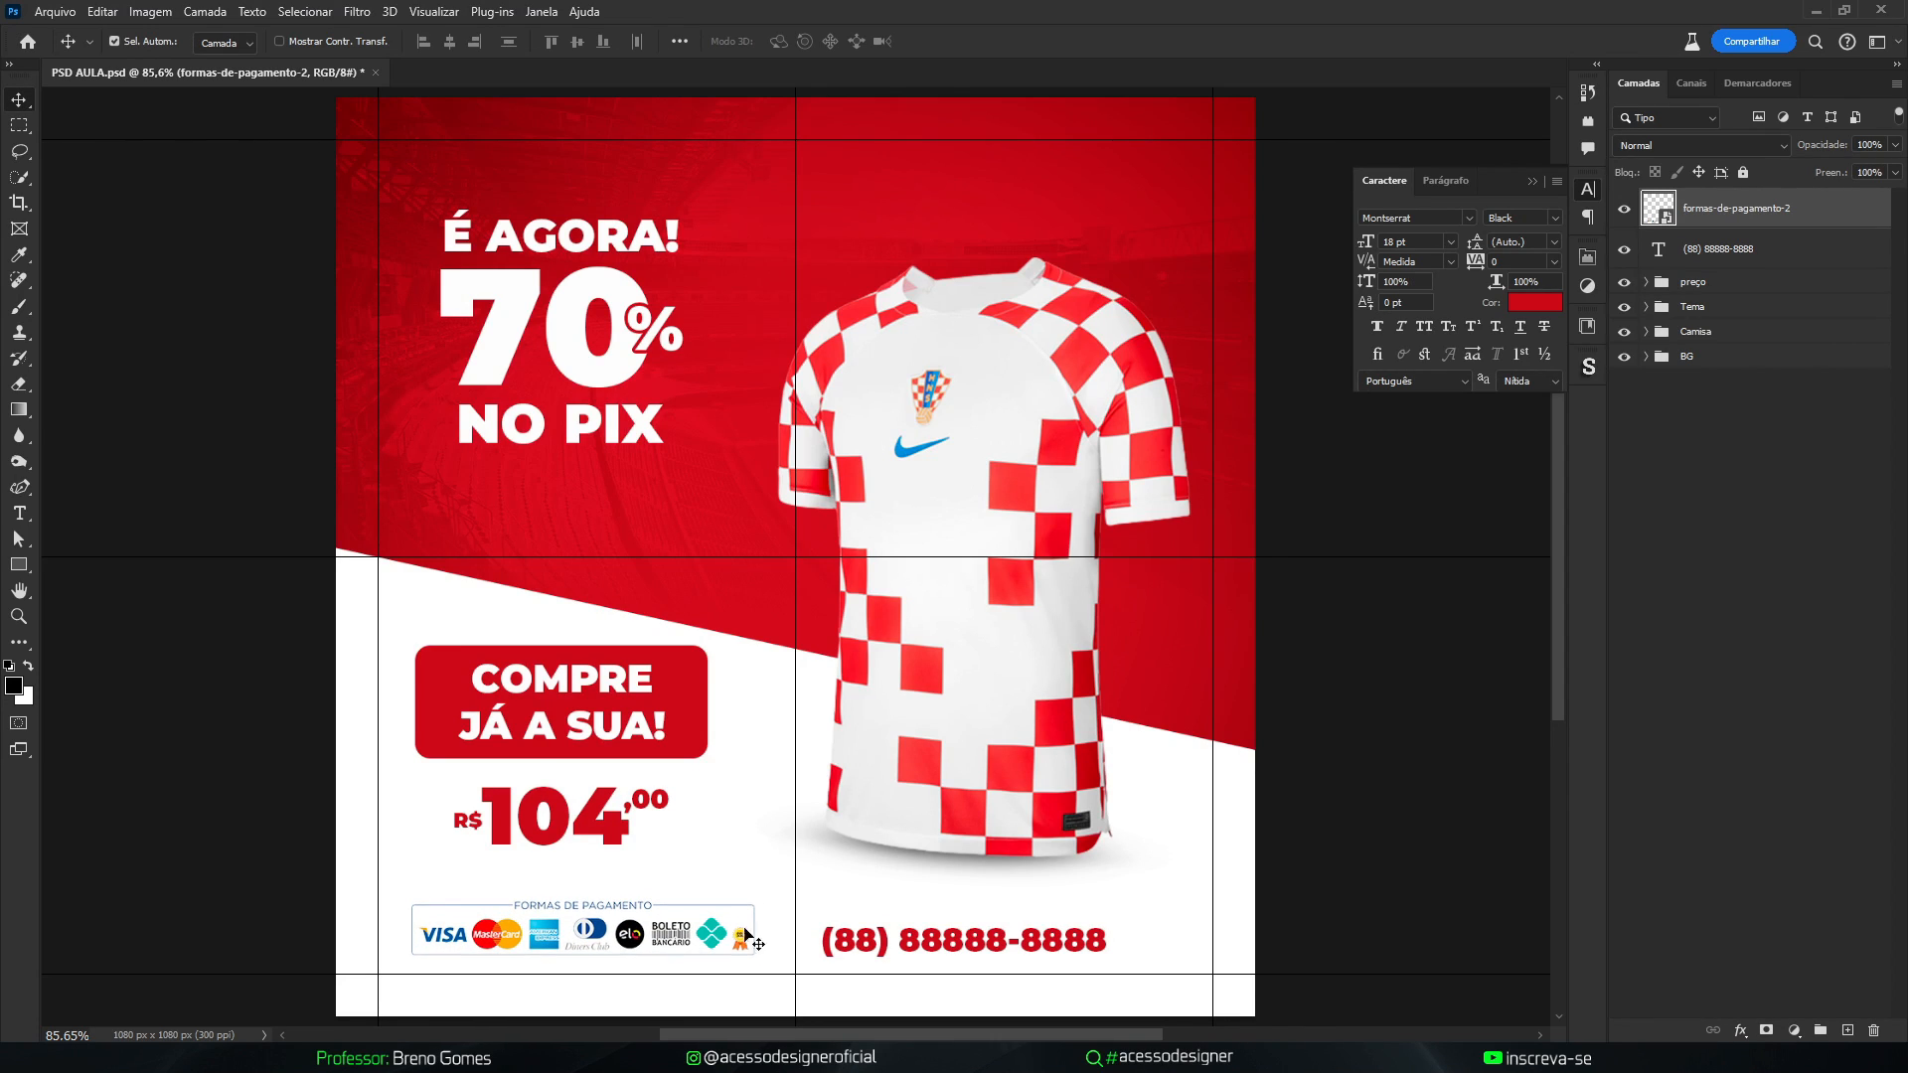
Shift the phone number slightly right and nudge it up to line up with the payment-methods strip, closing the character settings
{"action": "left_click_drag", "start_coordinate": [957, 941], "coordinate": [971, 934]}
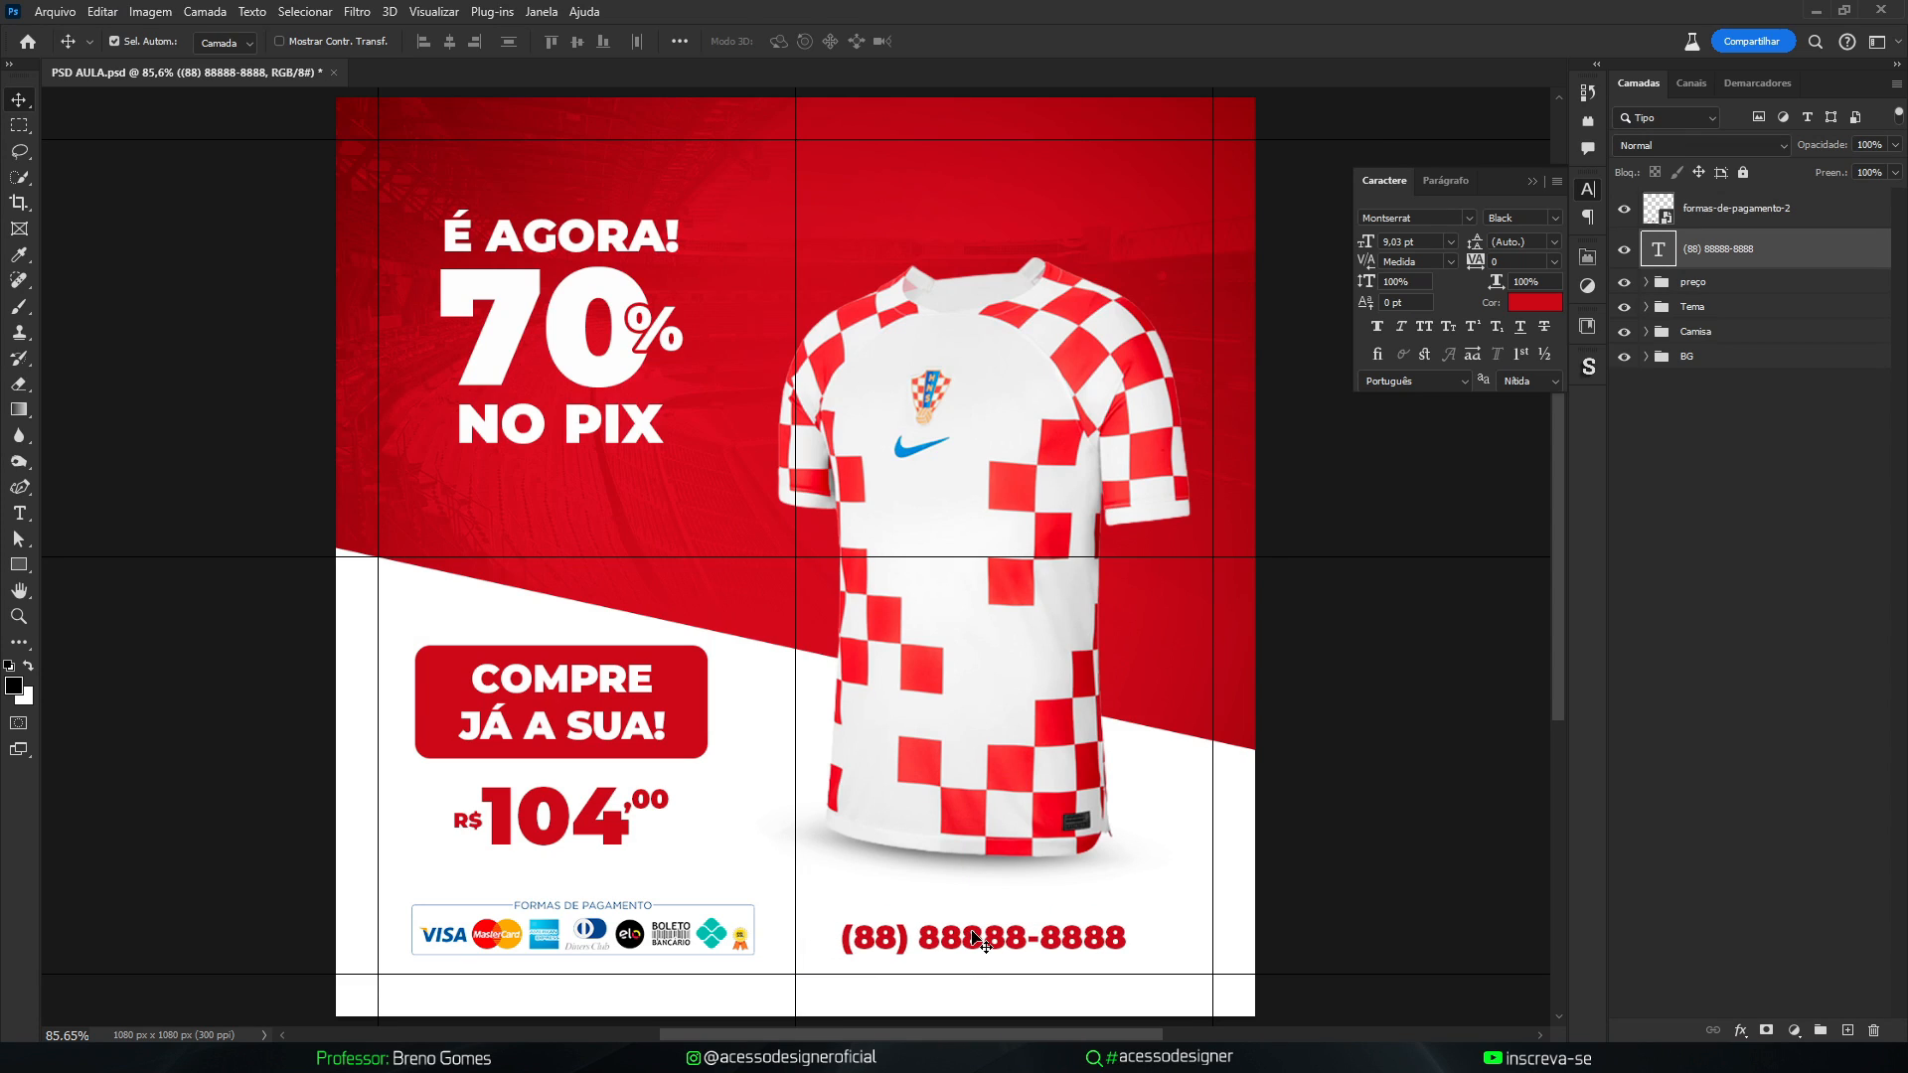
{"action": "key", "text": "Up"}
{"action": "key", "text": "Up"}
{"action": "key", "text": "Up"}
{"action": "key", "text": "Up"}
{"action": "key", "text": "Up"}
{"action": "key", "text": "Up"}
{"action": "key", "text": "Left"}
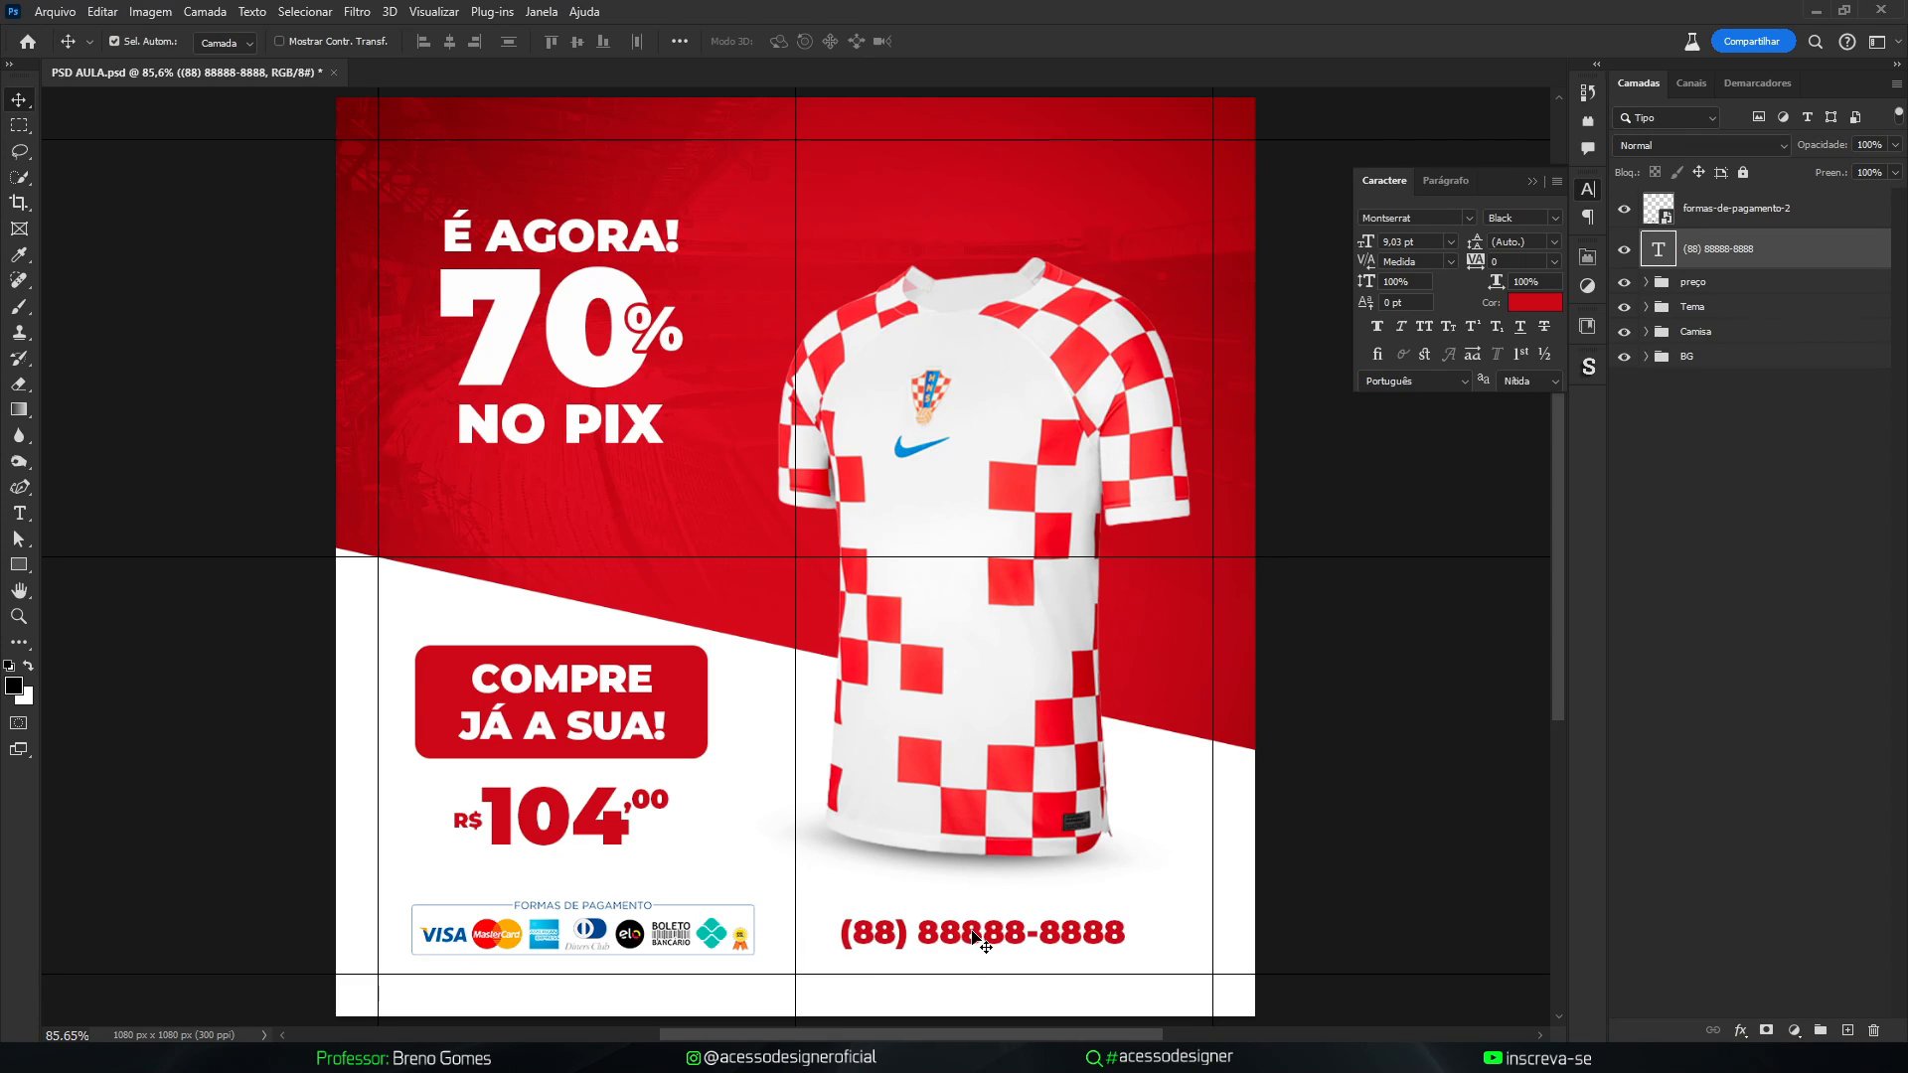
{"action": "left_click", "coordinate": [1531, 182]}
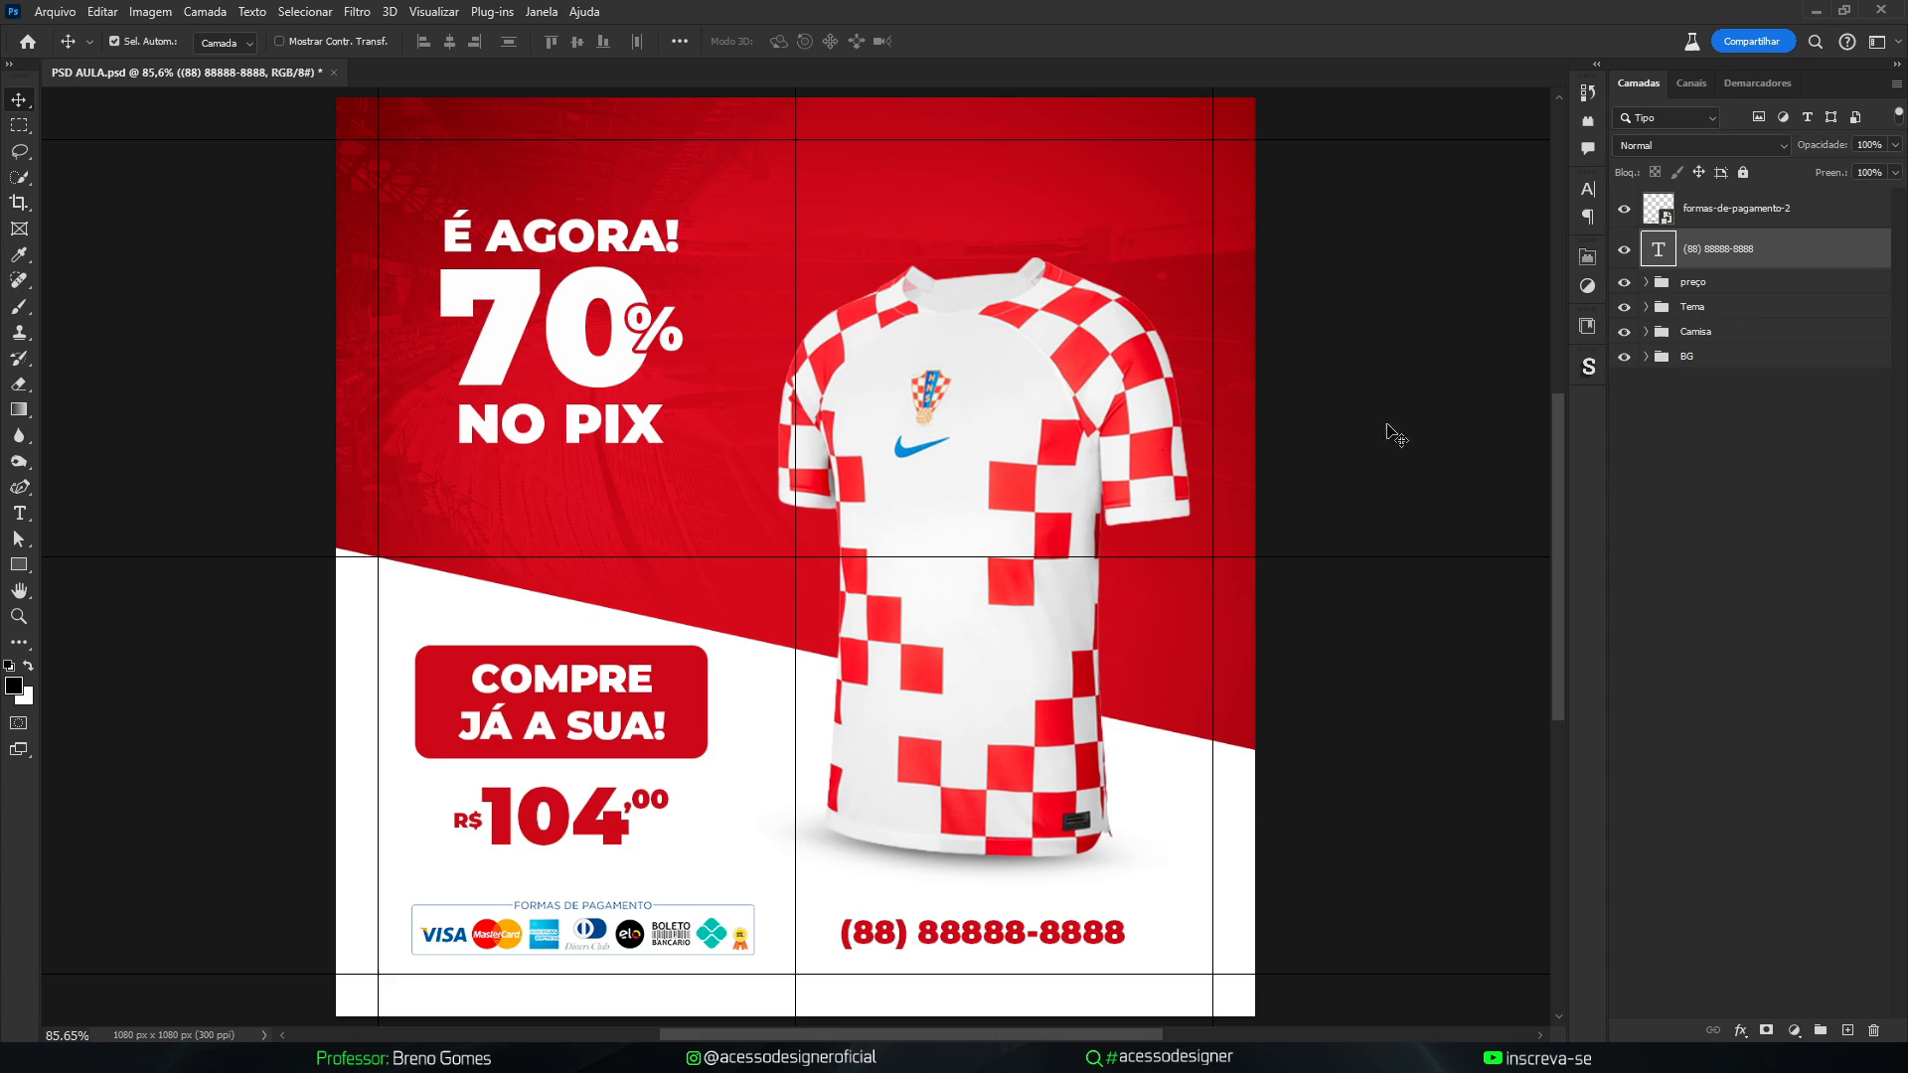
Add the solid black whatsapp PNG from the DESIGNER library to the artwork and convert its layer to a smart object
{"action": "left_click", "coordinate": [1589, 331]}
{"action": "scroll", "coordinate": [1550, 495], "scroll_direction": "down", "scroll_amount": 1}
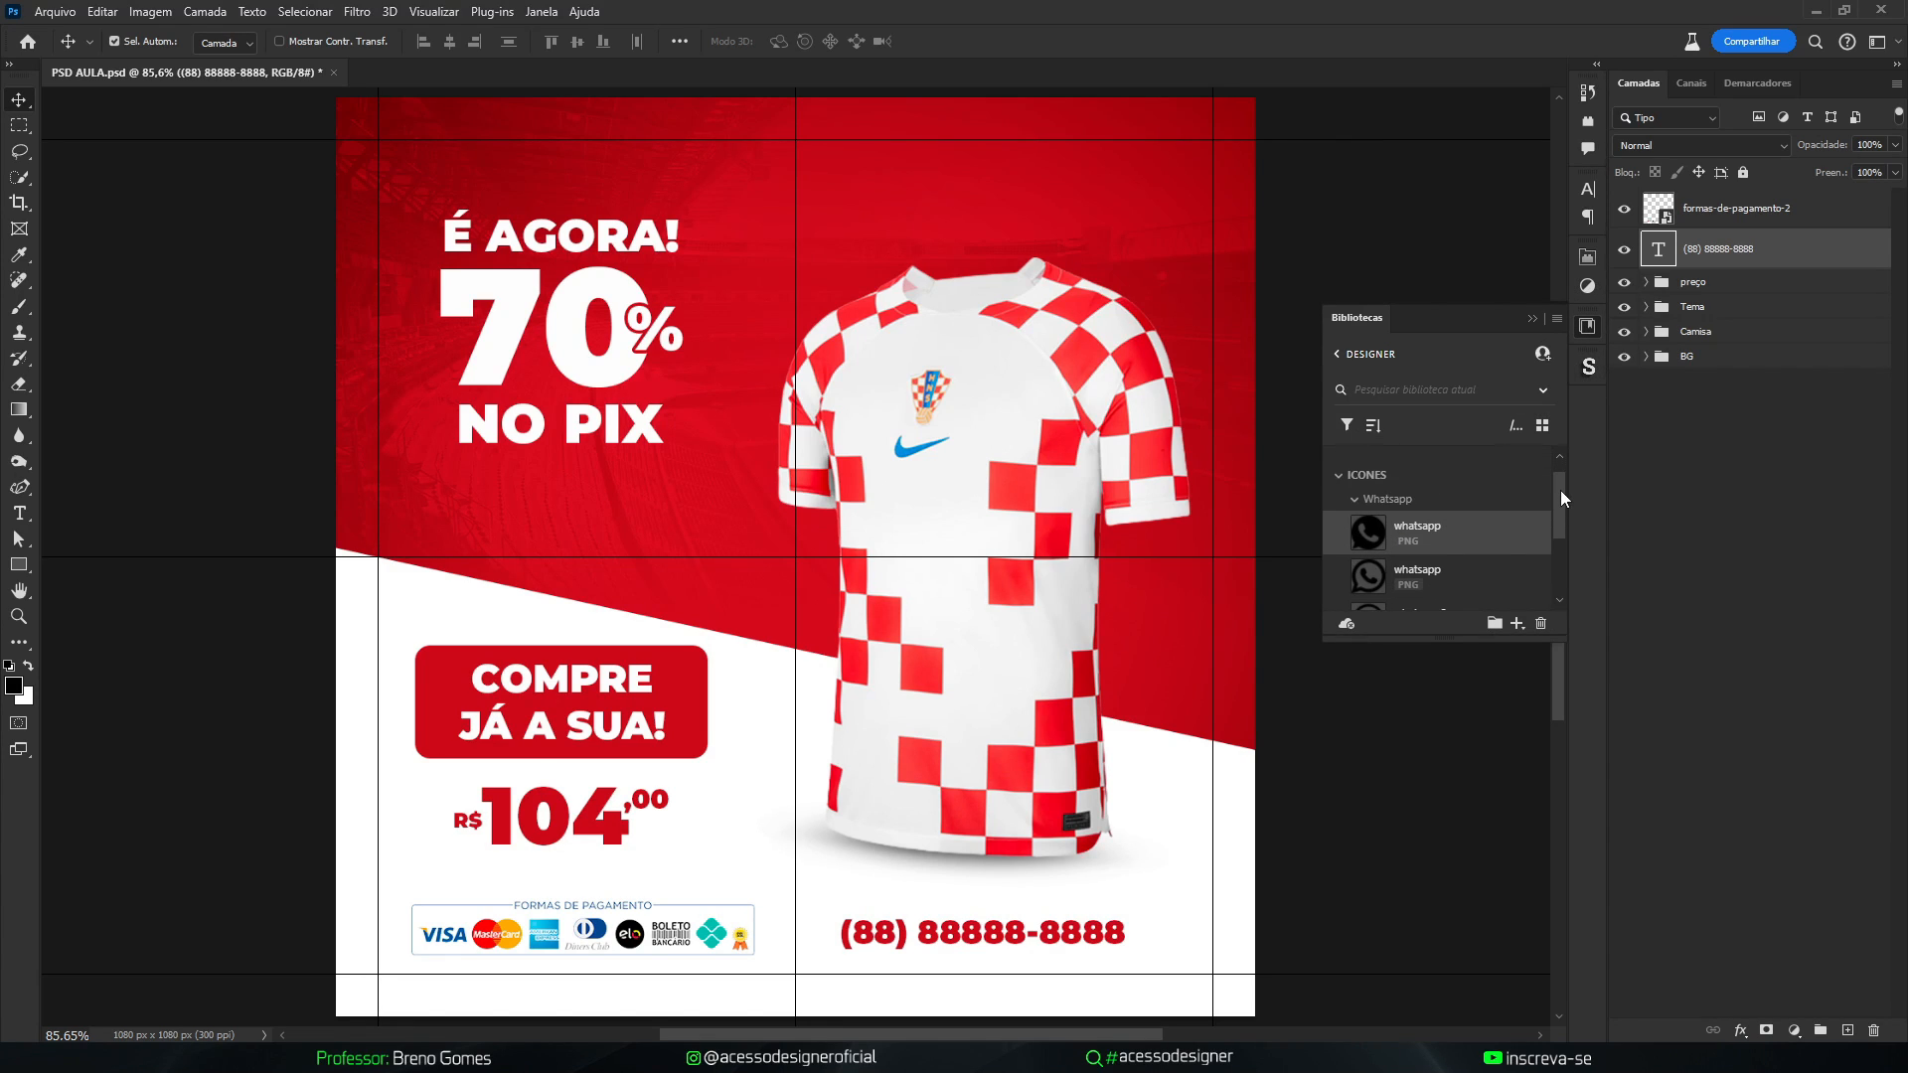
{"action": "left_click_drag", "start_coordinate": [1397, 533], "coordinate": [1033, 674]}
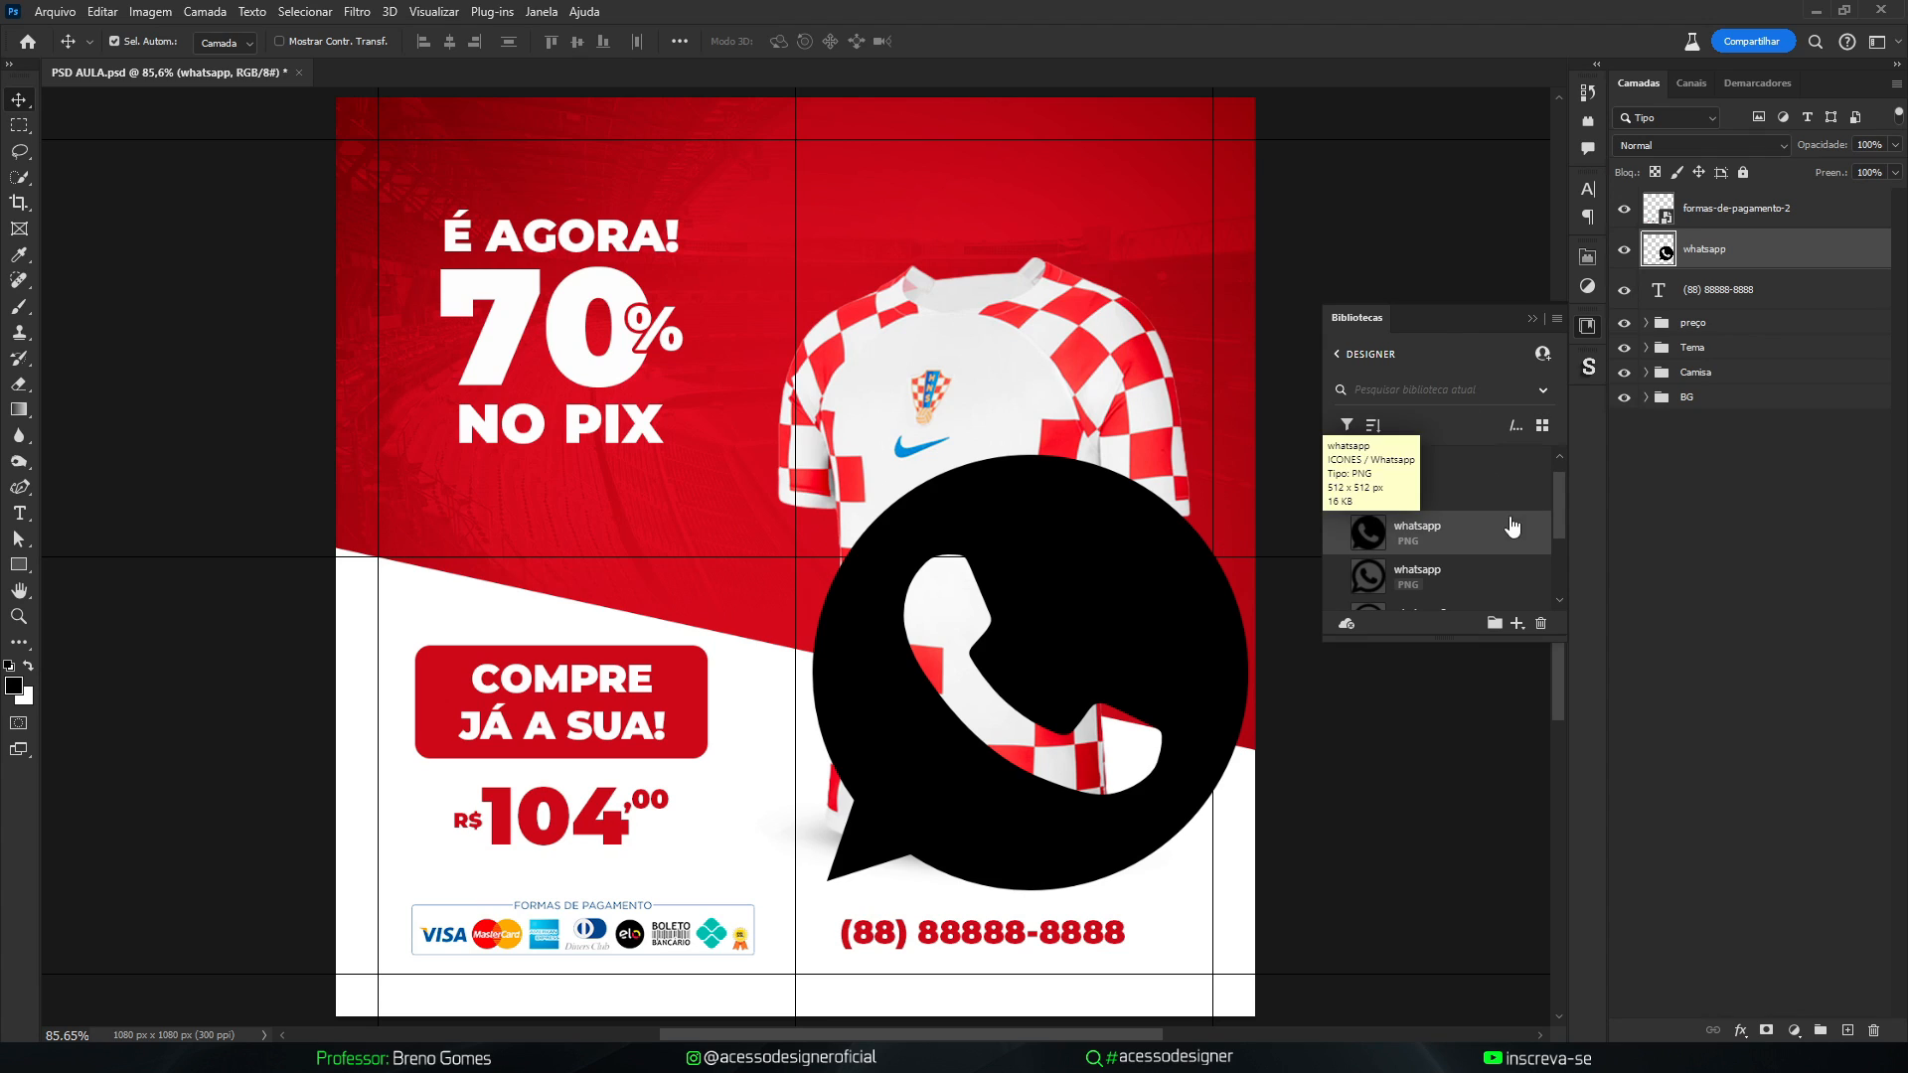
{"action": "right_click", "coordinate": [1709, 262]}
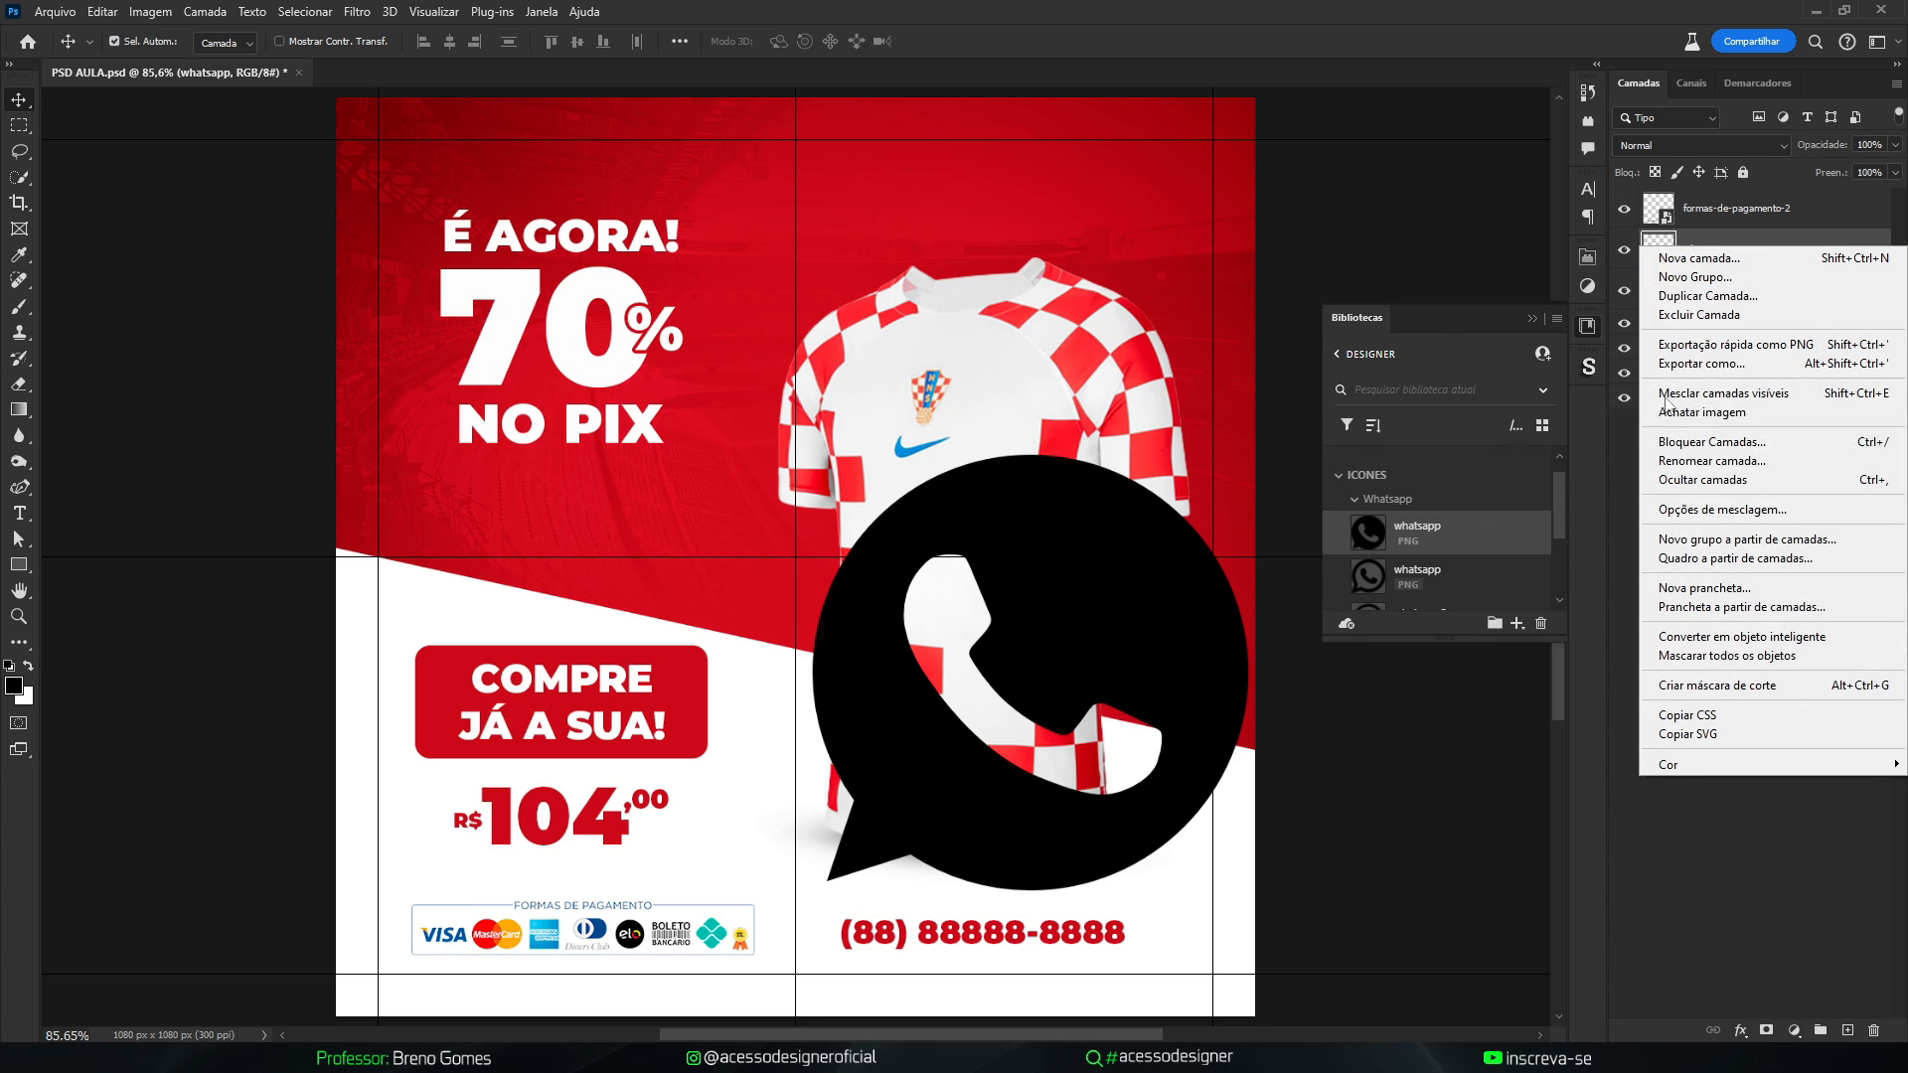
{"action": "left_click", "coordinate": [1720, 637]}
{"action": "left_click", "coordinate": [1531, 318]}
Scale the WhatsApp icon down to about 8.9% and position it immediately left of the phone number
{"action": "key", "text": "ctrl+t"}
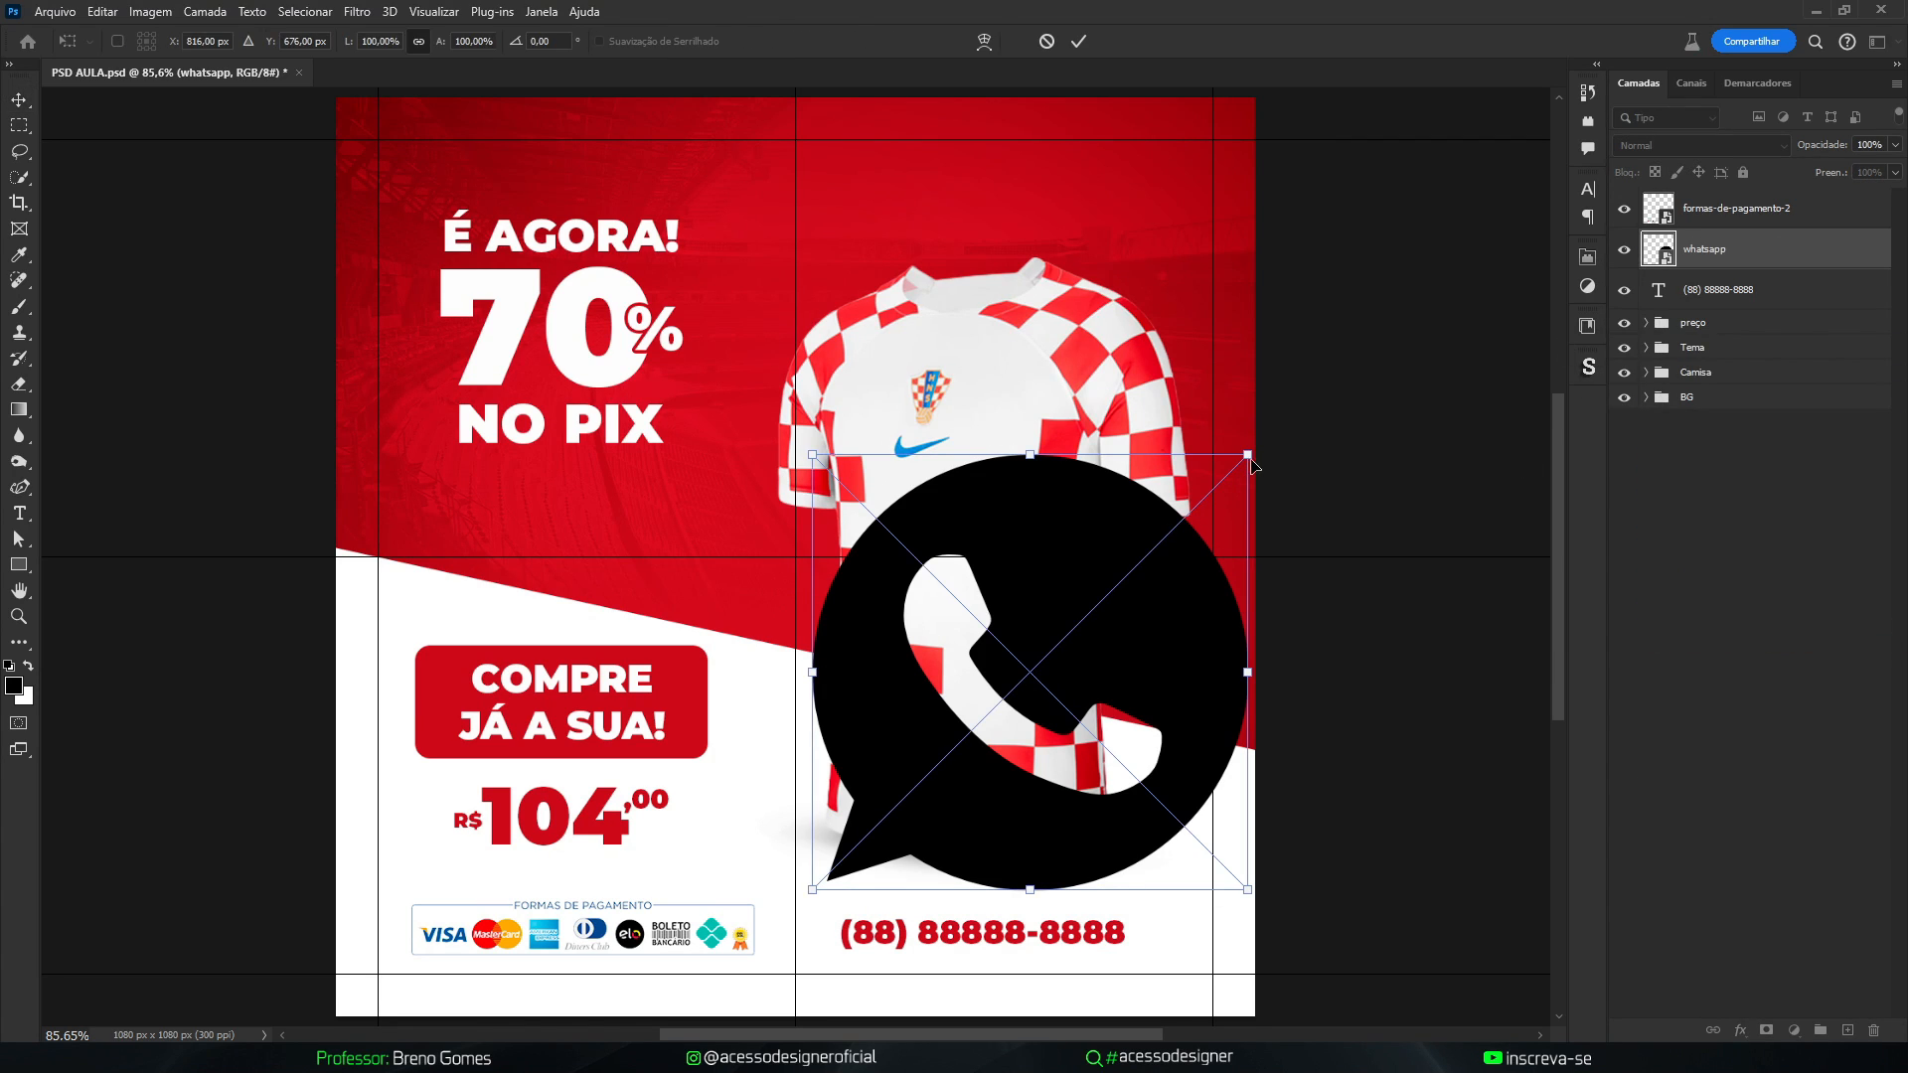
{"action": "left_click_drag", "start_coordinate": [1252, 453], "coordinate": [826, 922]}
{"action": "key", "text": "Return"}
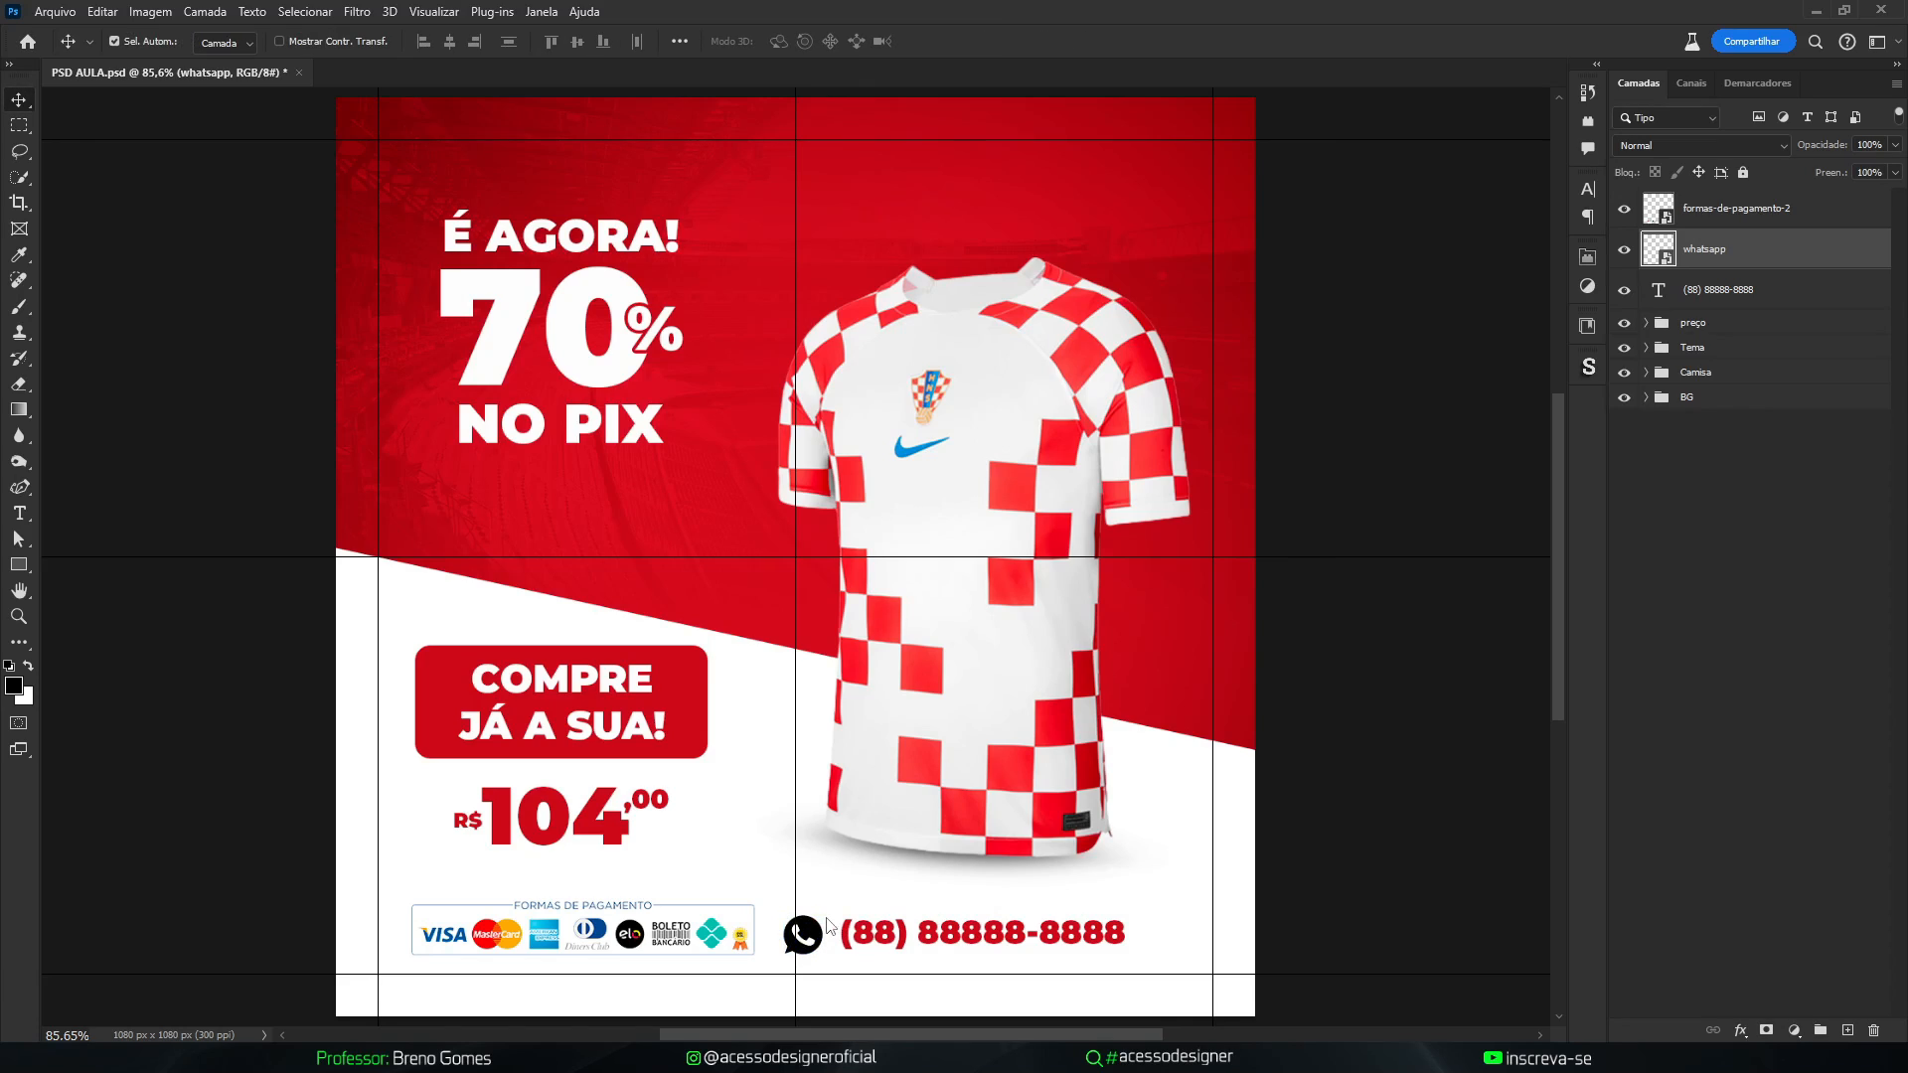
{"action": "key", "text": "Right"}
{"action": "key", "text": "Right"}
{"action": "key", "text": "Right"}
{"action": "key", "text": "Right"}
{"action": "key", "text": "Right"}
{"action": "key", "text": "Right"}
{"action": "key", "text": "Right"}
{"action": "key", "text": "Right"}
{"action": "key", "text": "Right"}
{"action": "left_click", "coordinate": [1334, 714]}
Shrink the WhatsApp icon slightly to suit the height of the phone number
{"action": "left_click", "coordinate": [817, 929]}
{"action": "key", "text": "ctrl+t"}
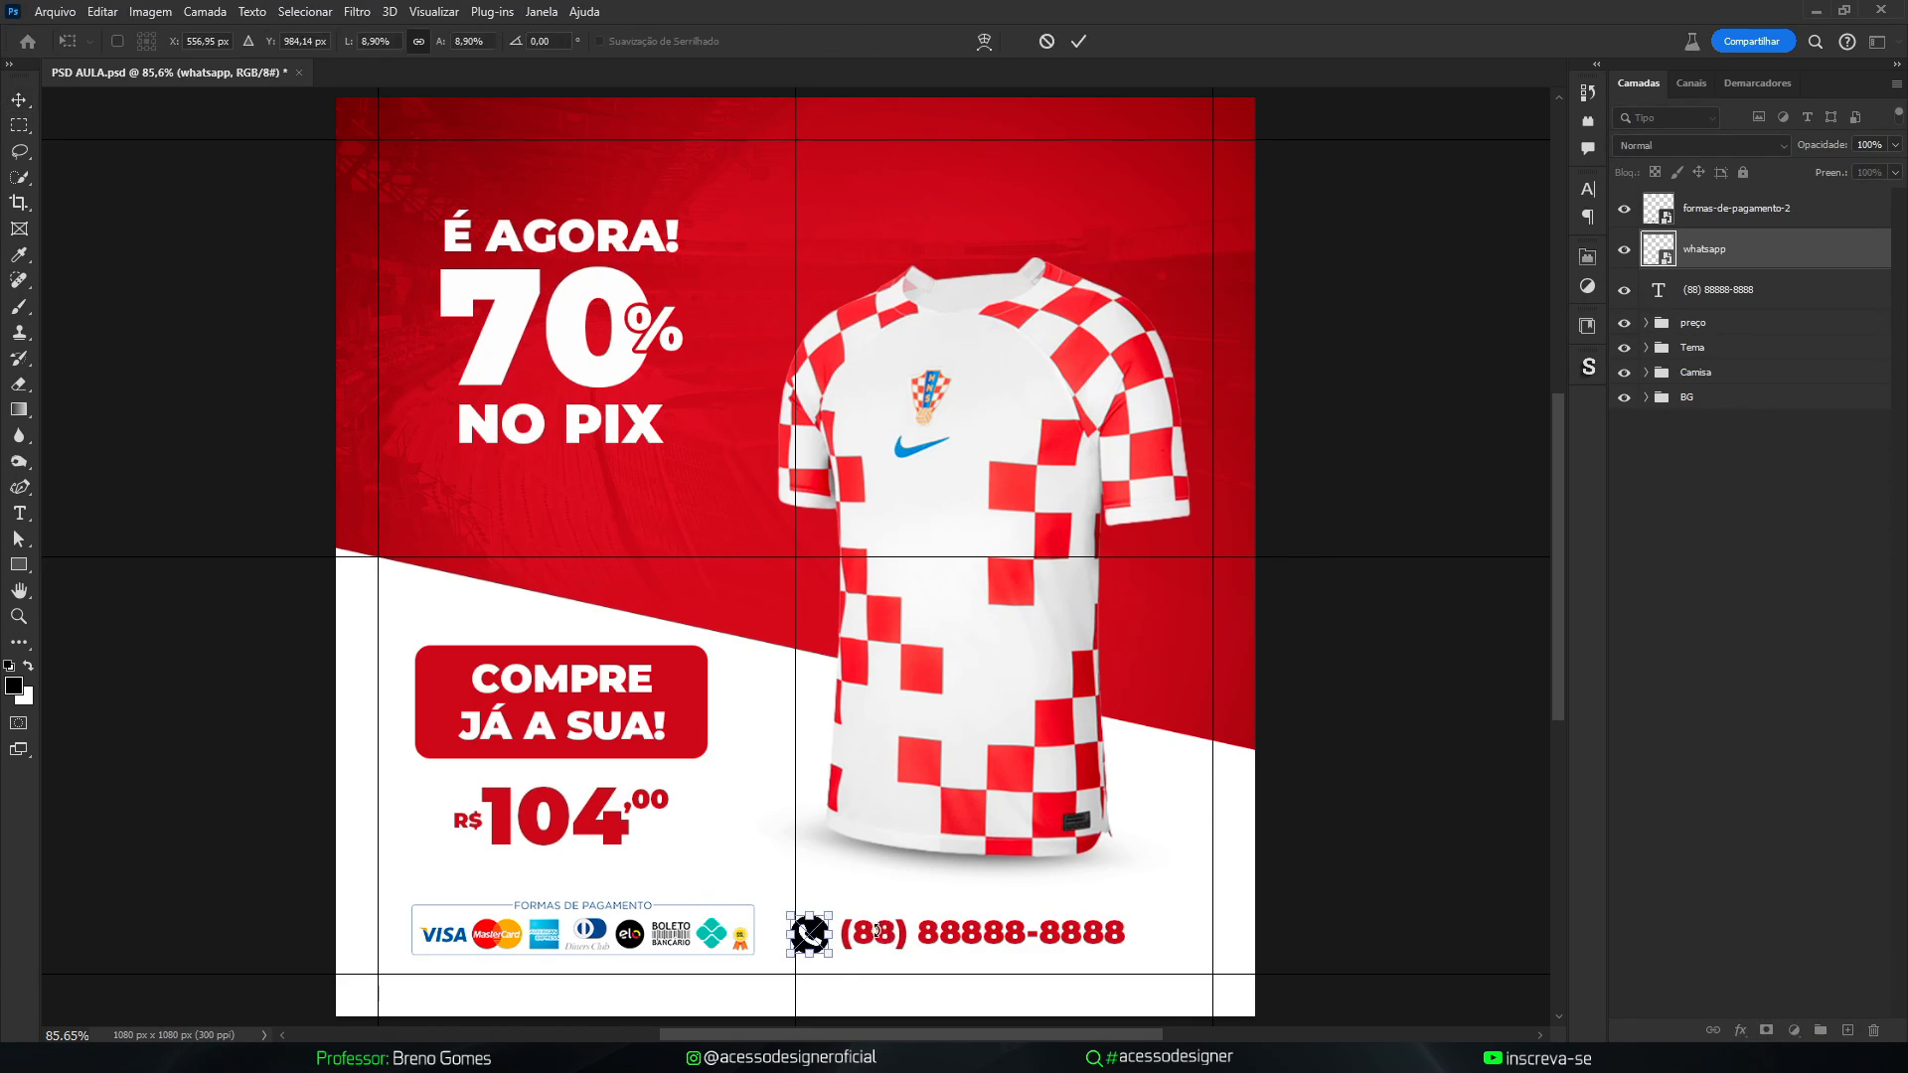
{"action": "left_click_drag", "start_coordinate": [832, 912], "coordinate": [836, 928]}
{"action": "key", "text": "Return"}
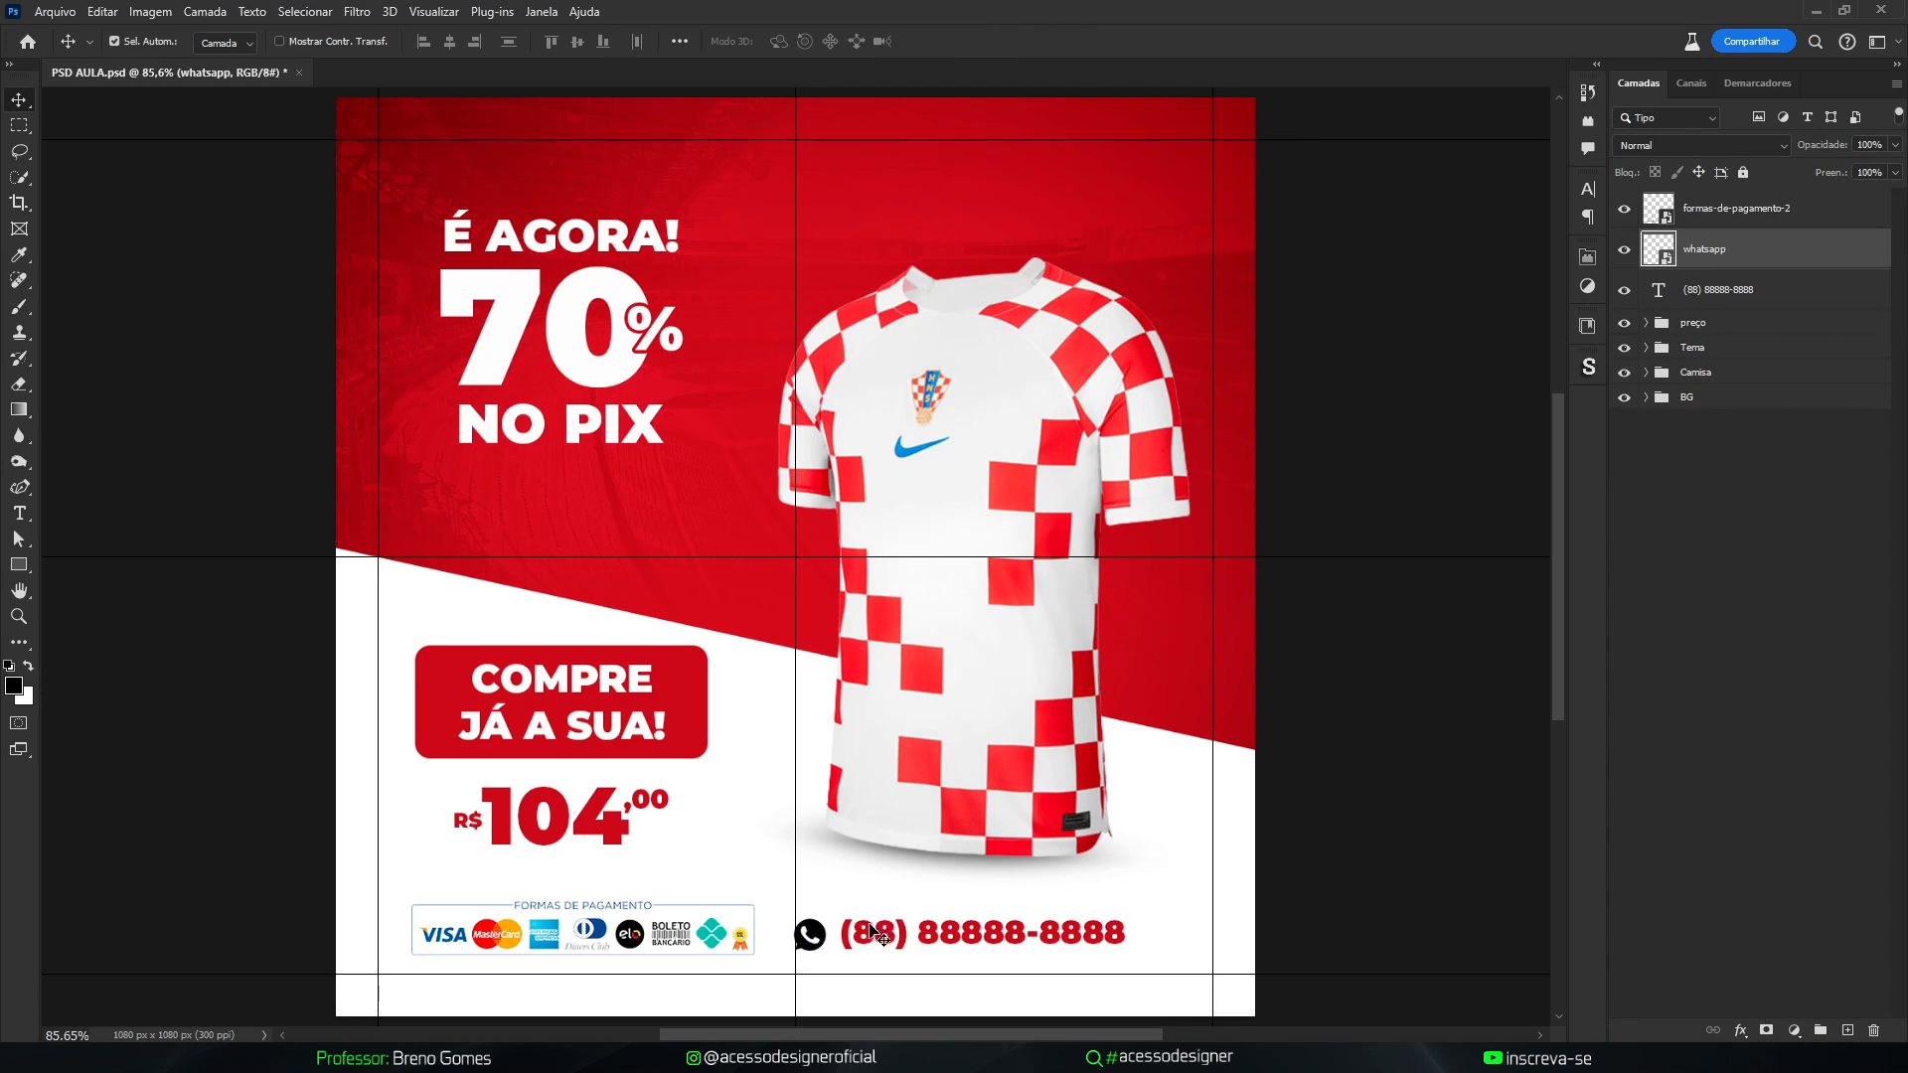
Move the phone number a little to the right and bring the WhatsApp icon close beside it
{"action": "left_click", "coordinate": [875, 934]}
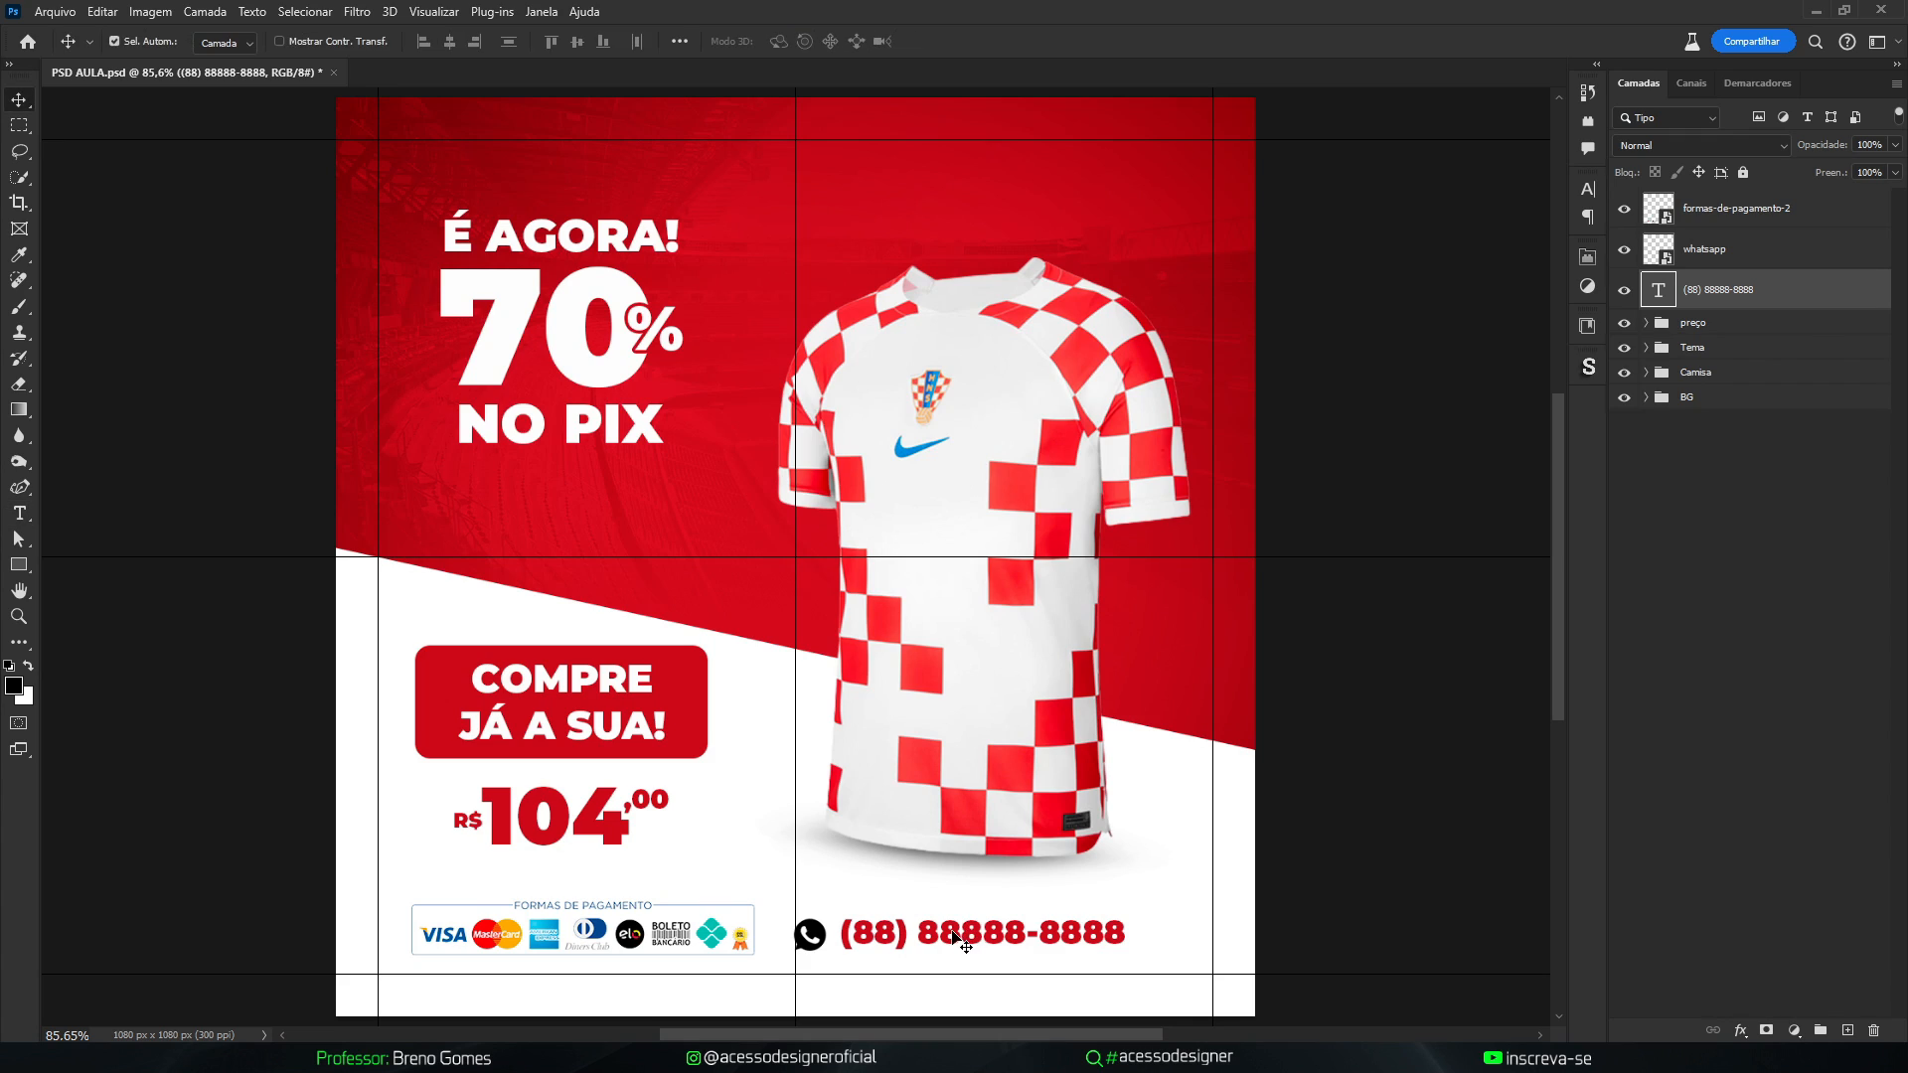
{"action": "key", "text": "ctrl+t"}
{"action": "left_click_drag", "start_coordinate": [968, 937], "coordinate": [996, 934]}
{"action": "key", "text": "Return"}
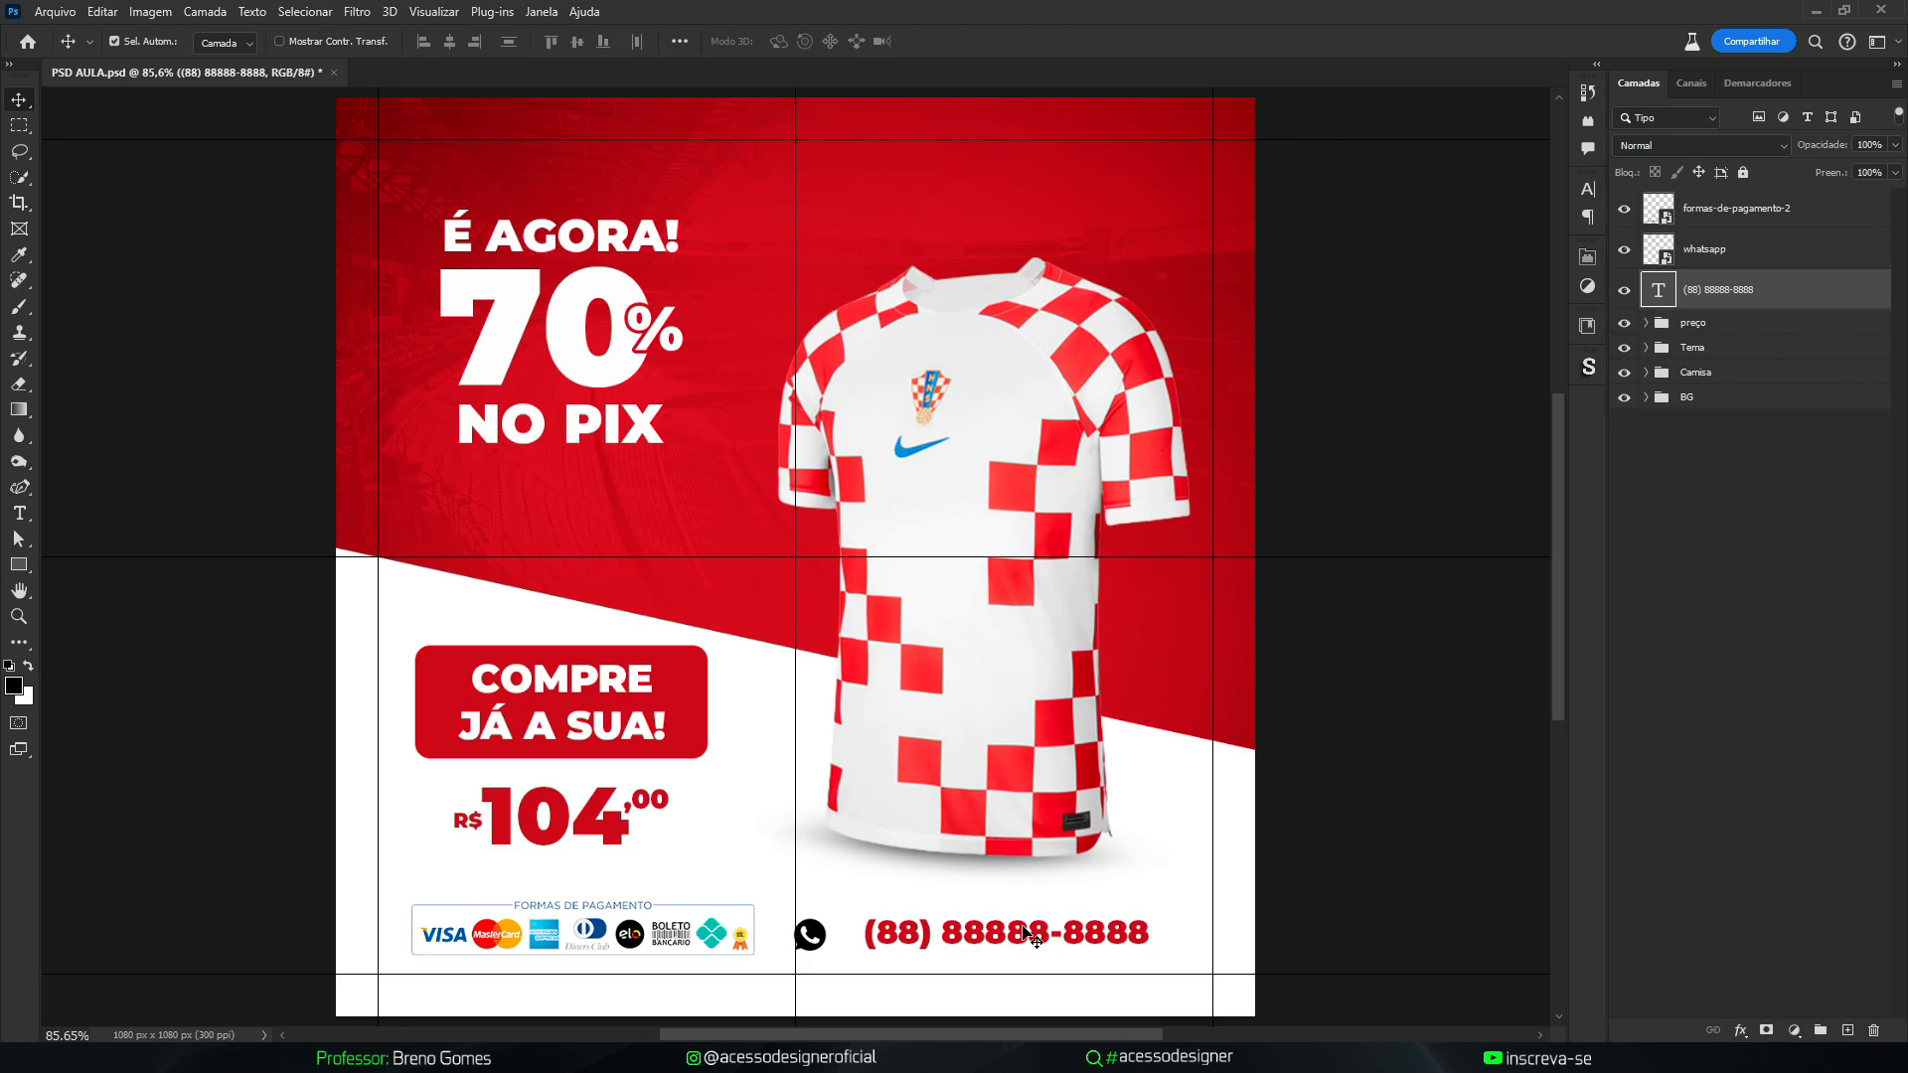
{"action": "left_click_drag", "start_coordinate": [814, 939], "coordinate": [842, 937]}
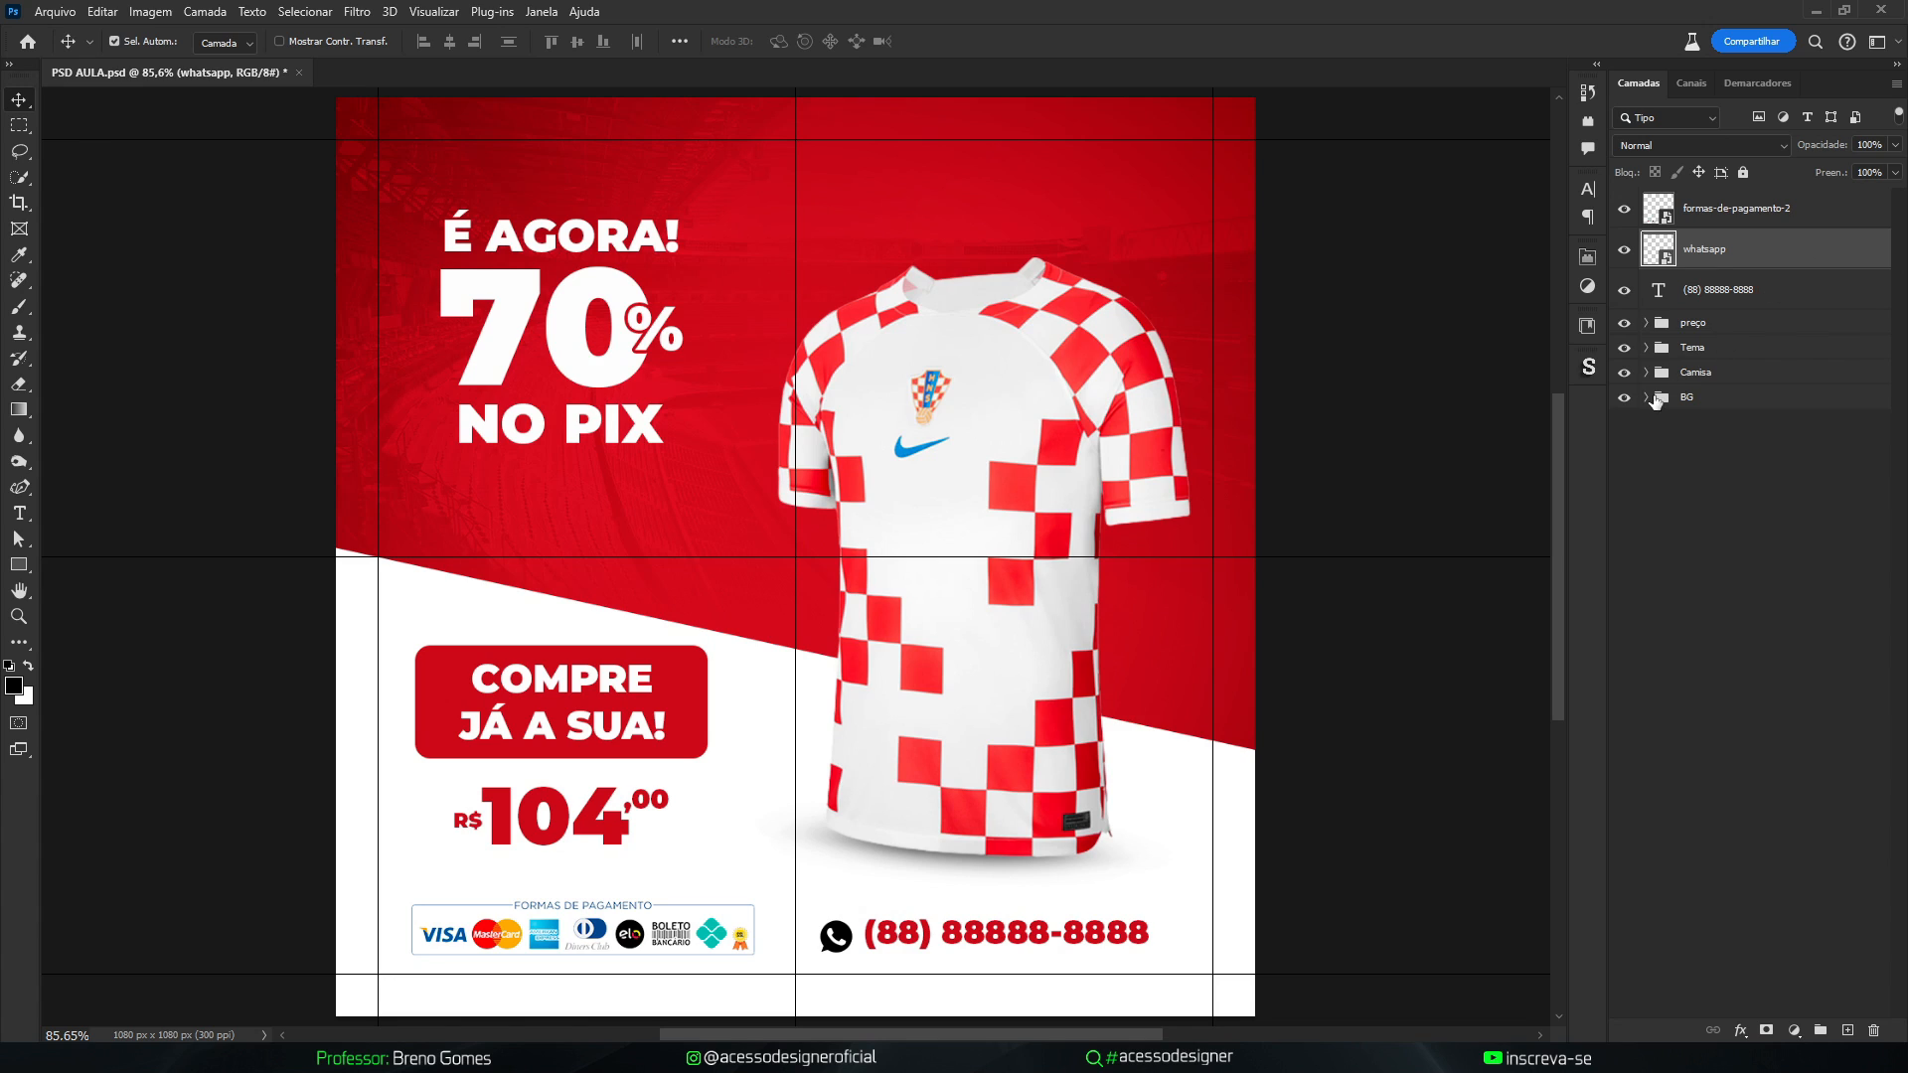
Apply a Color Overlay to the WhatsApp icon using the red sampled from the COMPRE JÁ A SUA! button, and collapse its effects
{"action": "double_click", "coordinate": [1778, 248]}
{"action": "left_click", "coordinate": [1127, 605]}
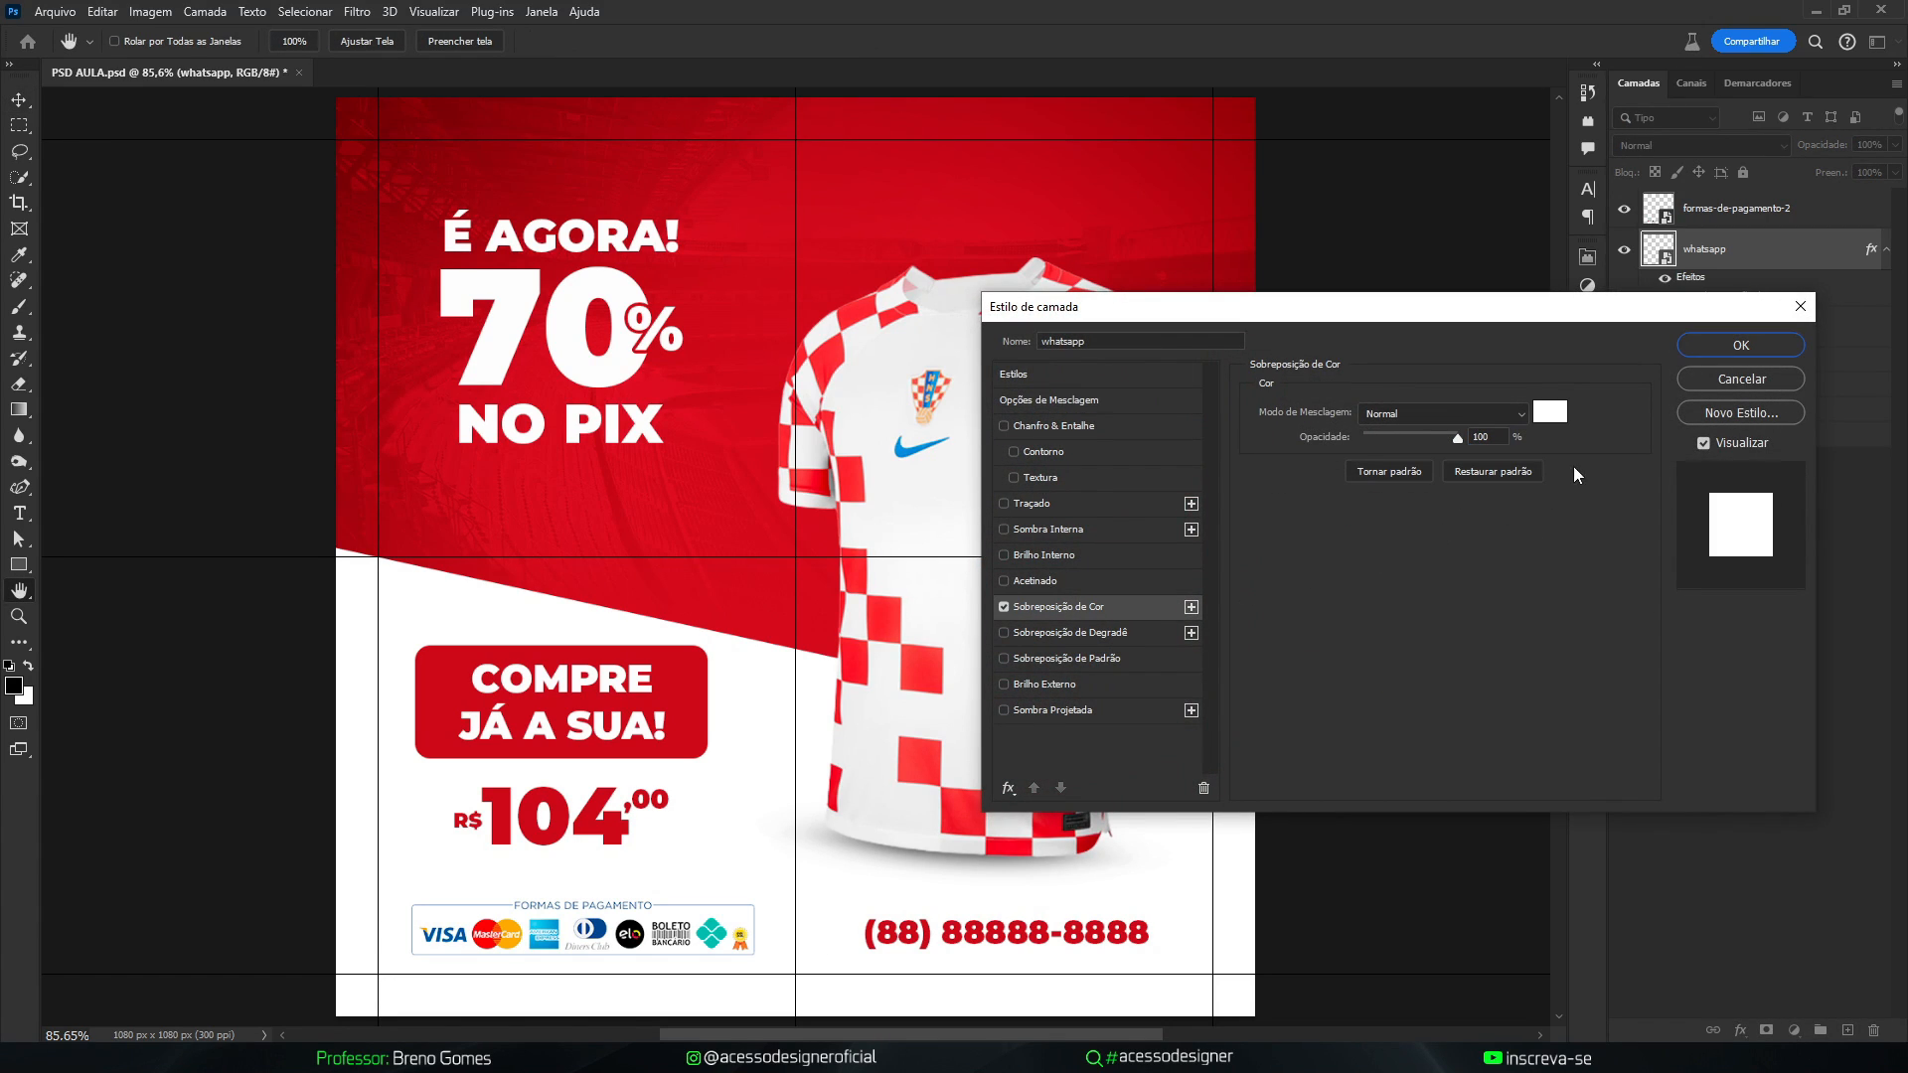
{"action": "left_click", "coordinate": [1550, 411]}
{"action": "left_click", "coordinate": [675, 667]}
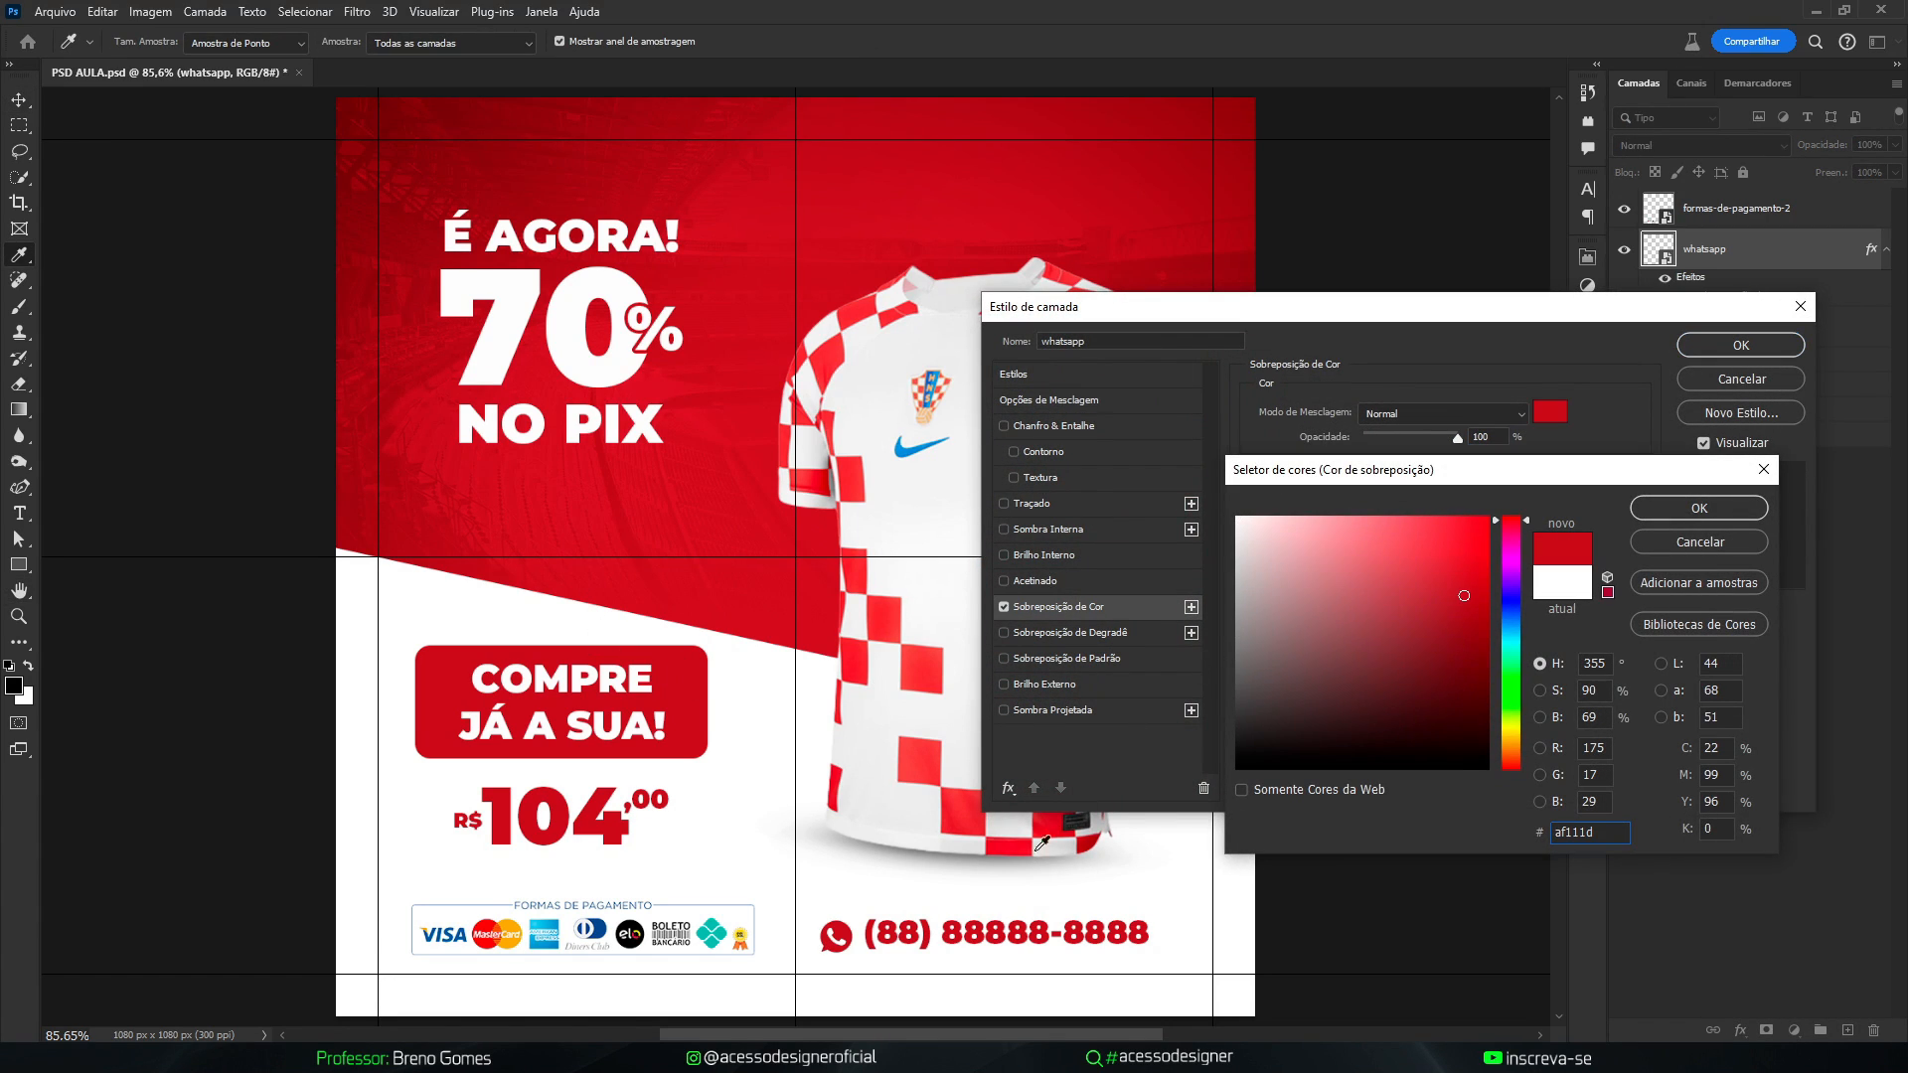
{"action": "left_click", "coordinate": [1689, 510]}
{"action": "left_click", "coordinate": [1741, 345]}
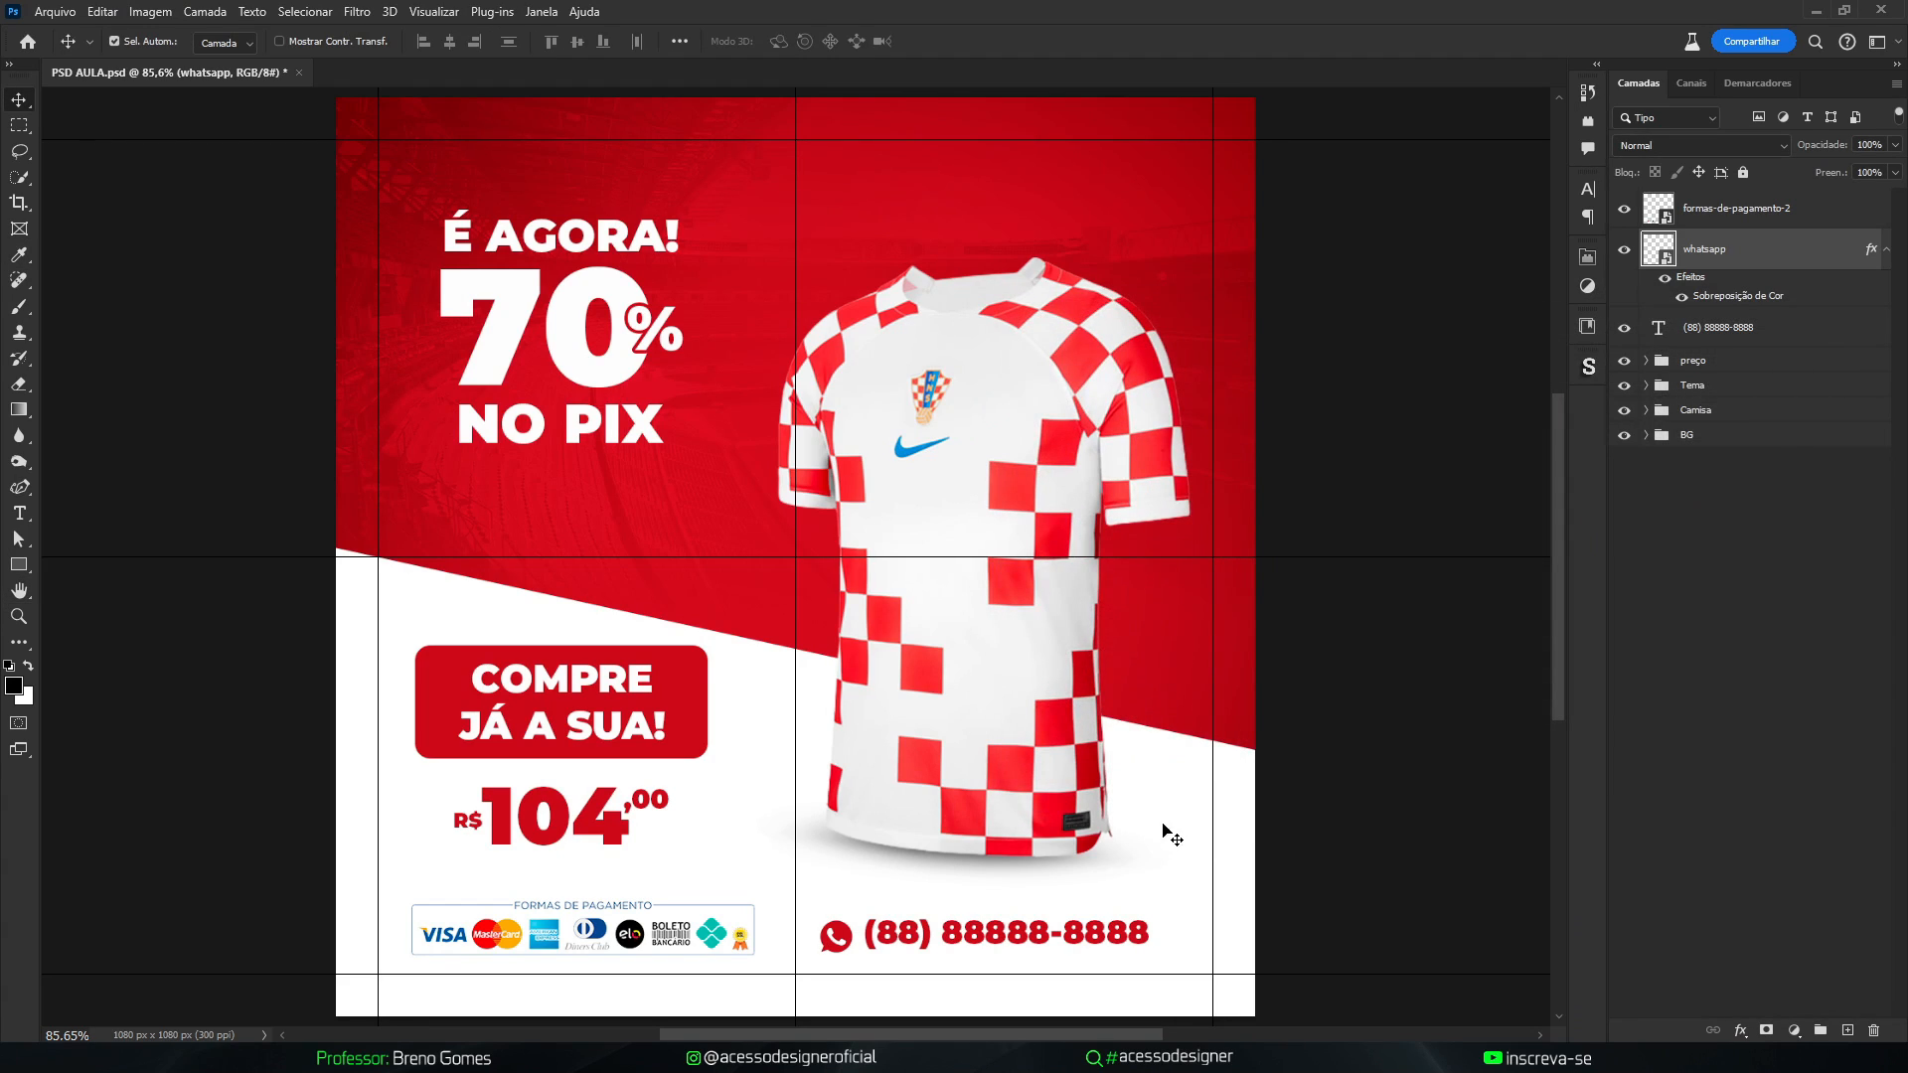
{"action": "left_click", "coordinate": [1885, 252]}
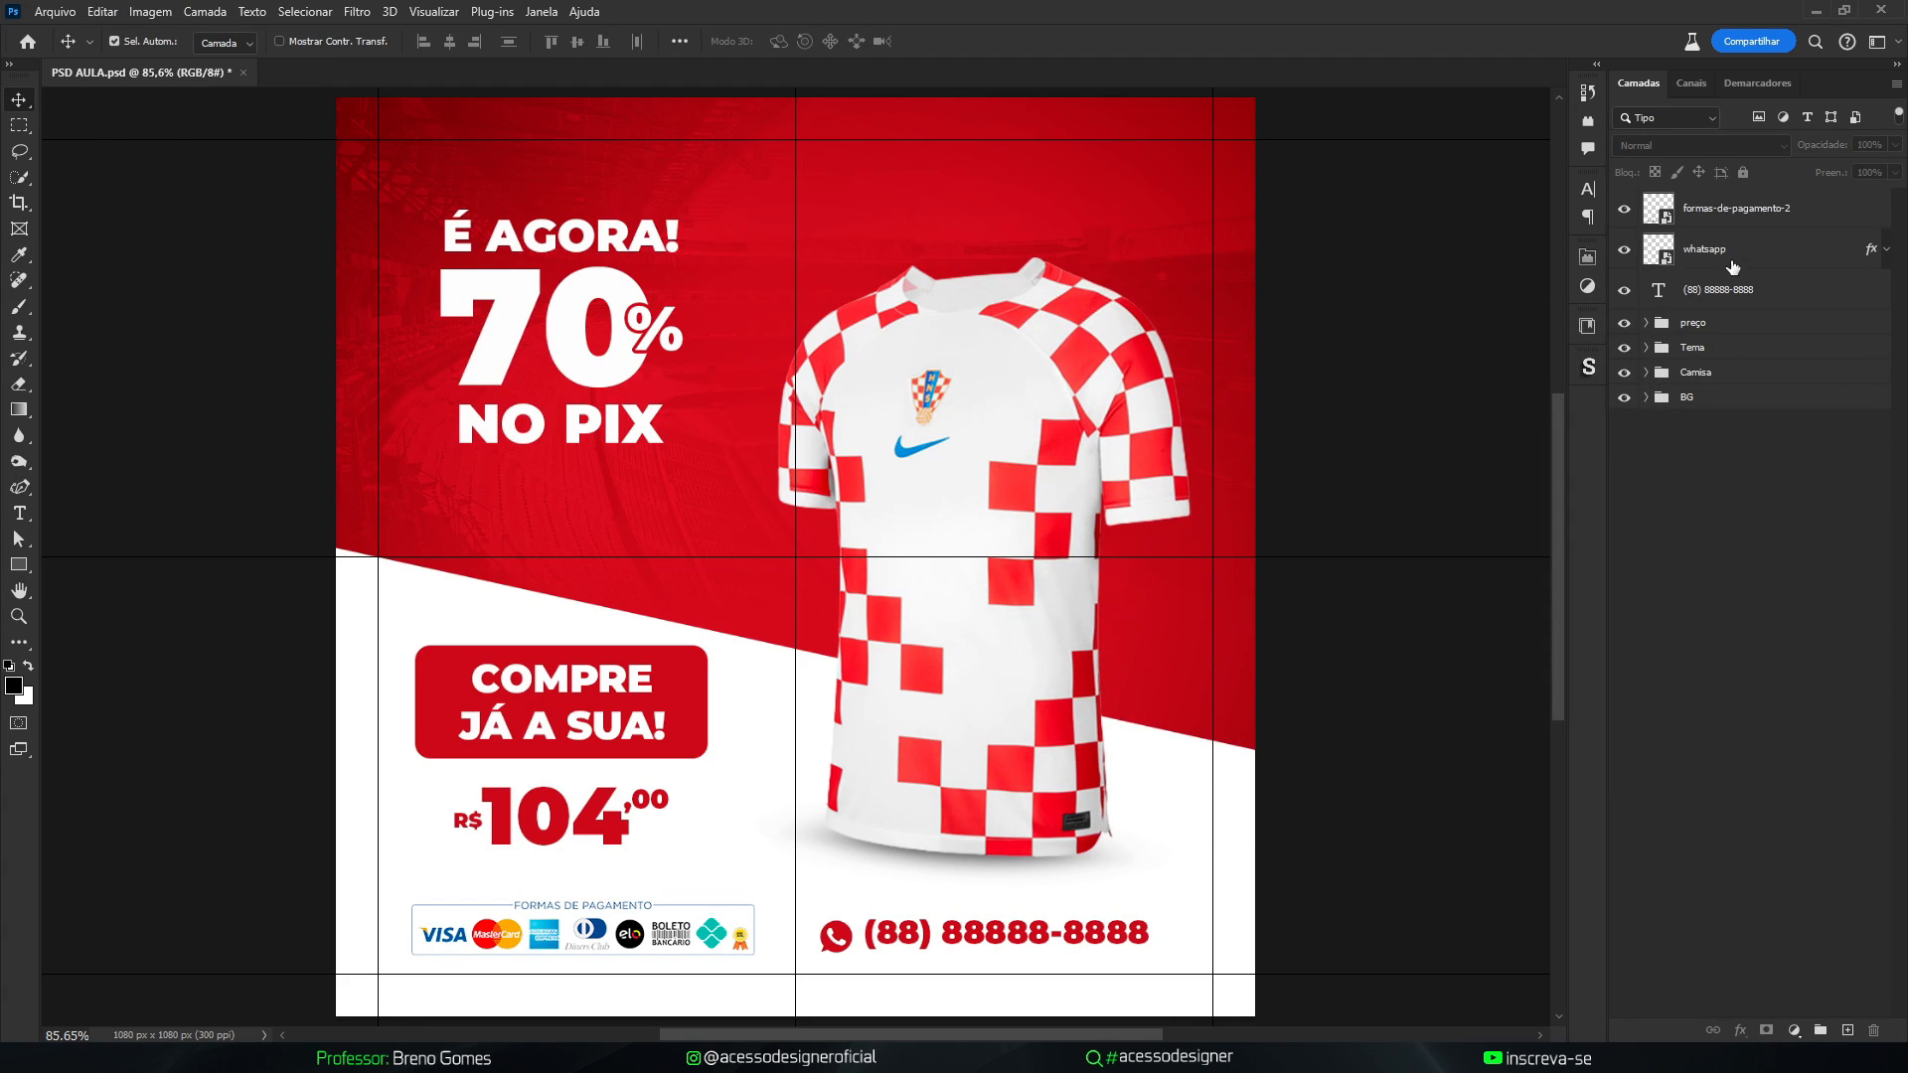
Group the whatsapp icon and phone number layers and name the group Whats
{"action": "left_click", "coordinate": [1728, 251]}
{"action": "left_click", "coordinate": [1729, 294], "text": "shift"}
{"action": "key", "text": "ctrl+g"}
{"action": "double_click", "coordinate": [1695, 242]}
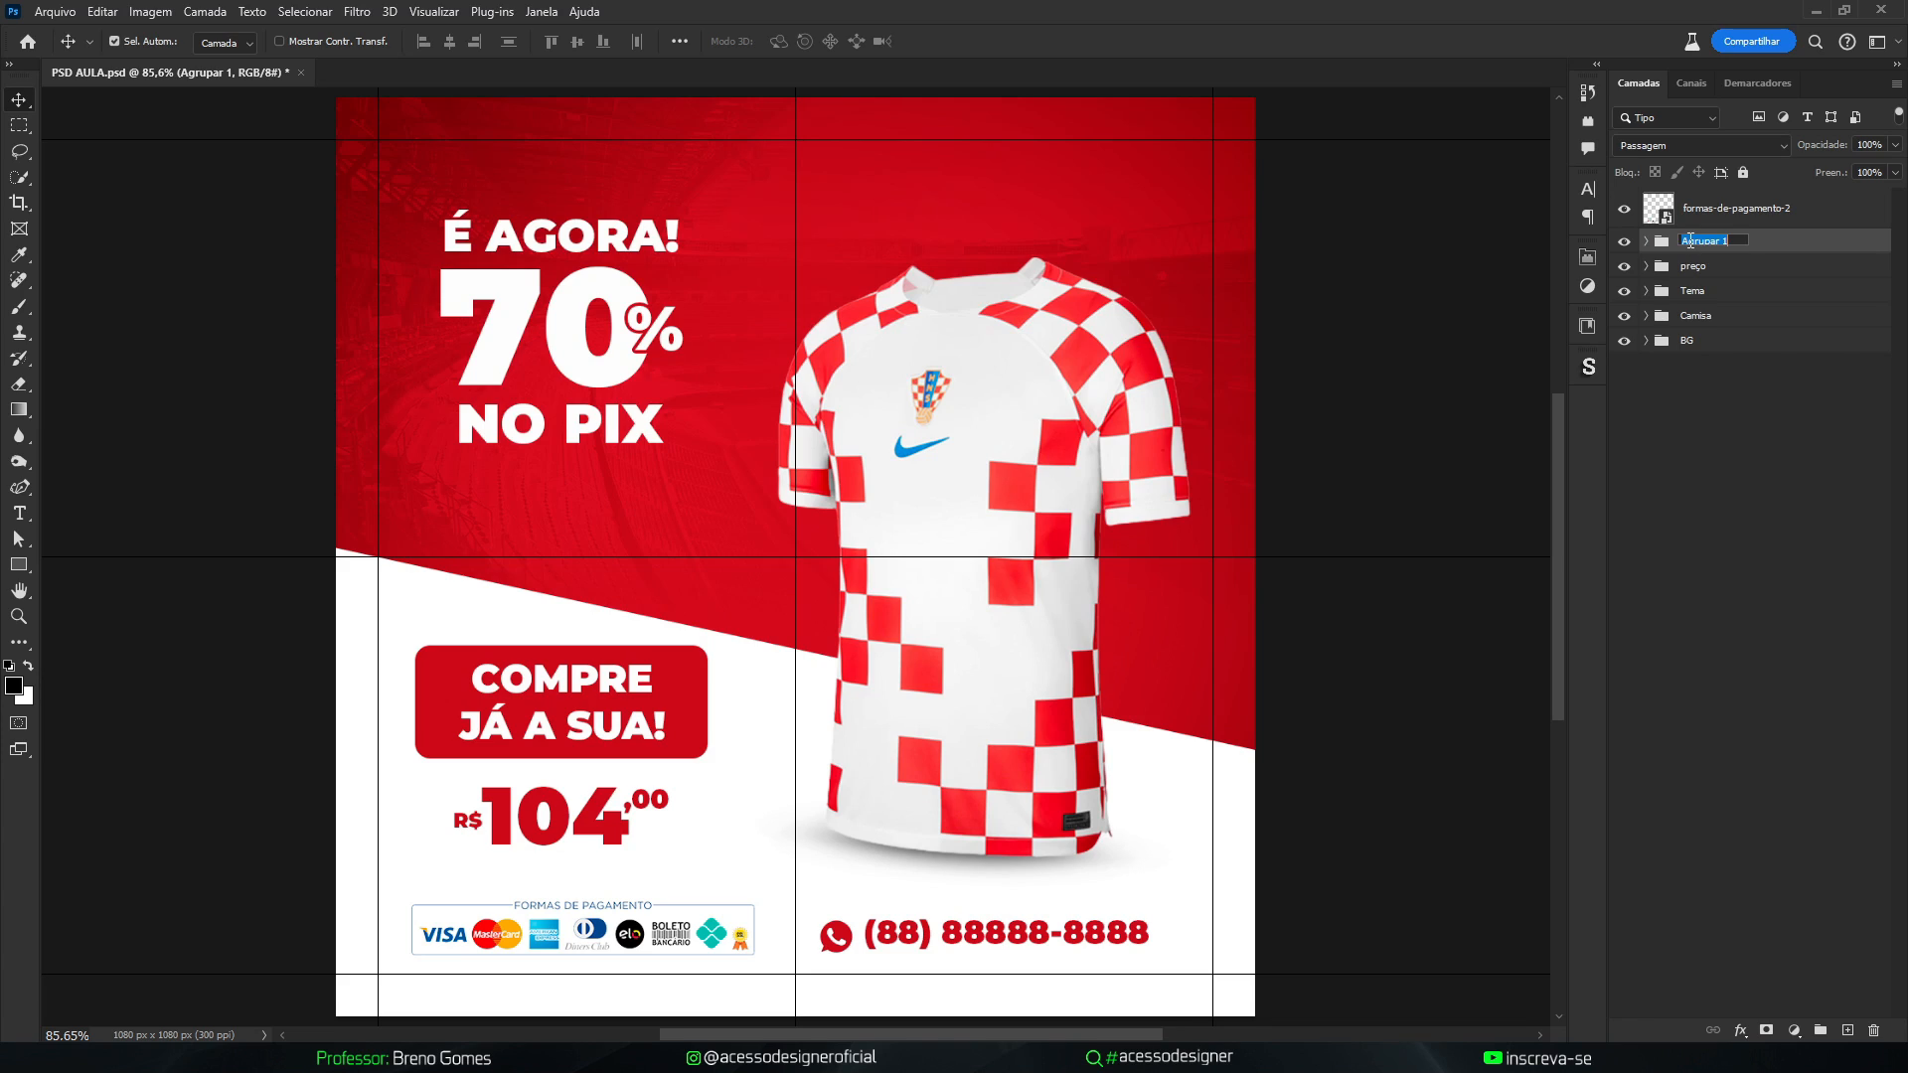
{"action": "type", "text": "Whats"}
{"action": "key", "text": "Return"}
Put the formas-de-pagamento-2 layer in a group named forma de pagamento and collapse it
{"action": "left_click", "coordinate": [1715, 220]}
{"action": "key", "text": "ctrl+g"}
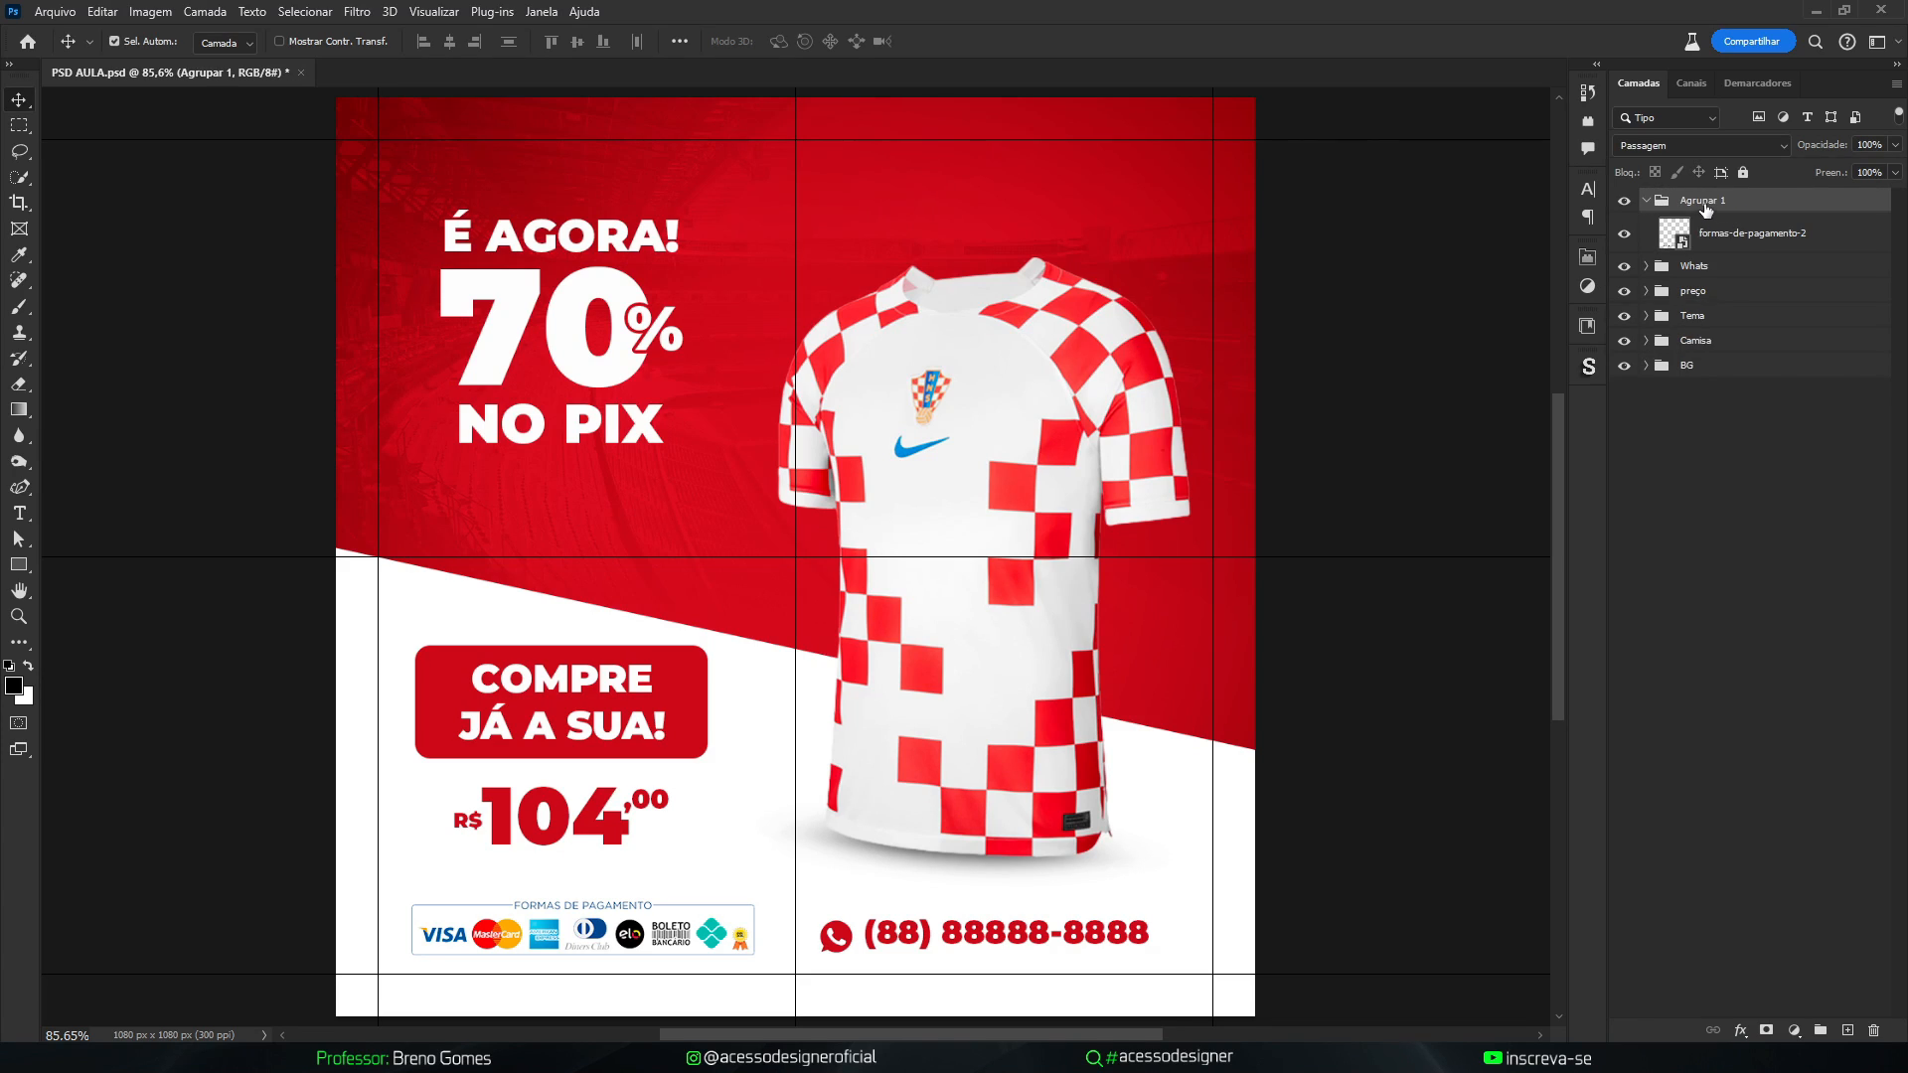
{"action": "type", "text": "for"}
{"action": "type", "text": "ma de pagamento"}
{"action": "key", "text": "Return"}
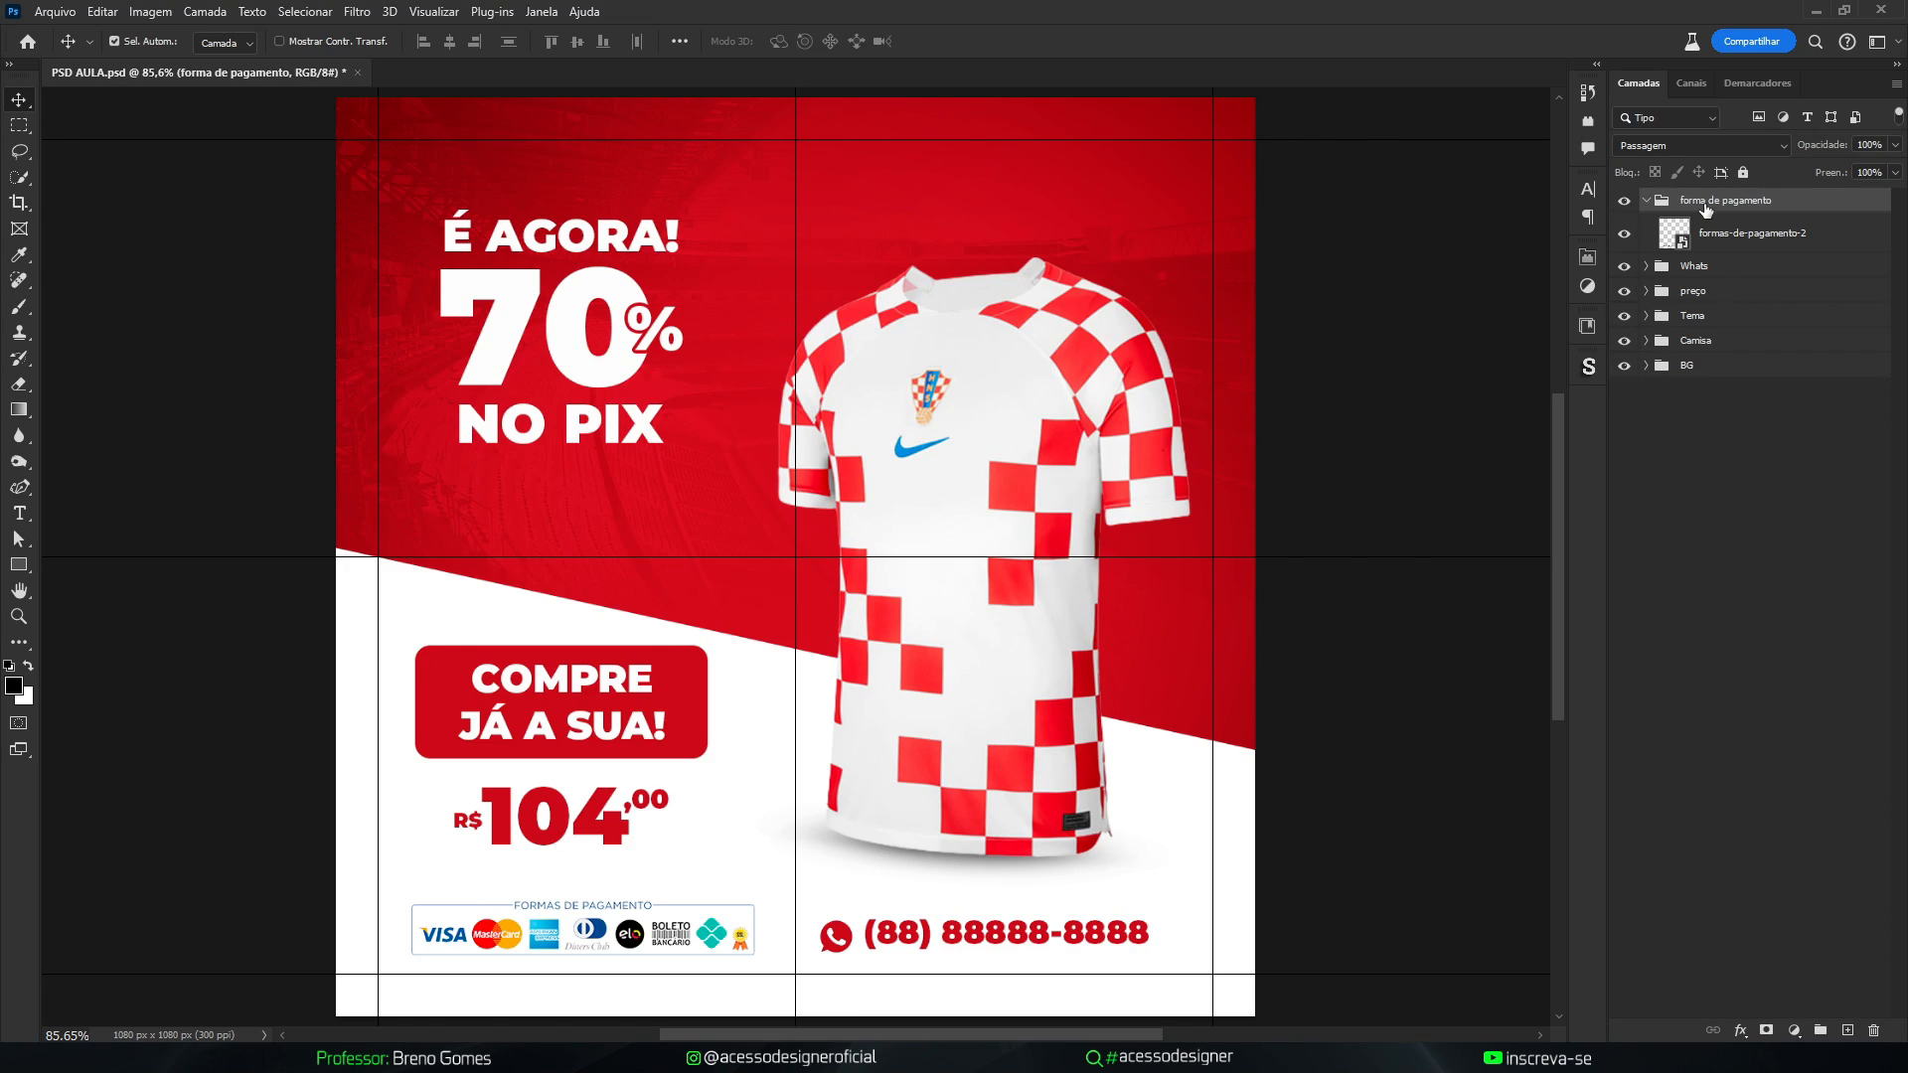
{"action": "left_click", "coordinate": [1645, 202]}
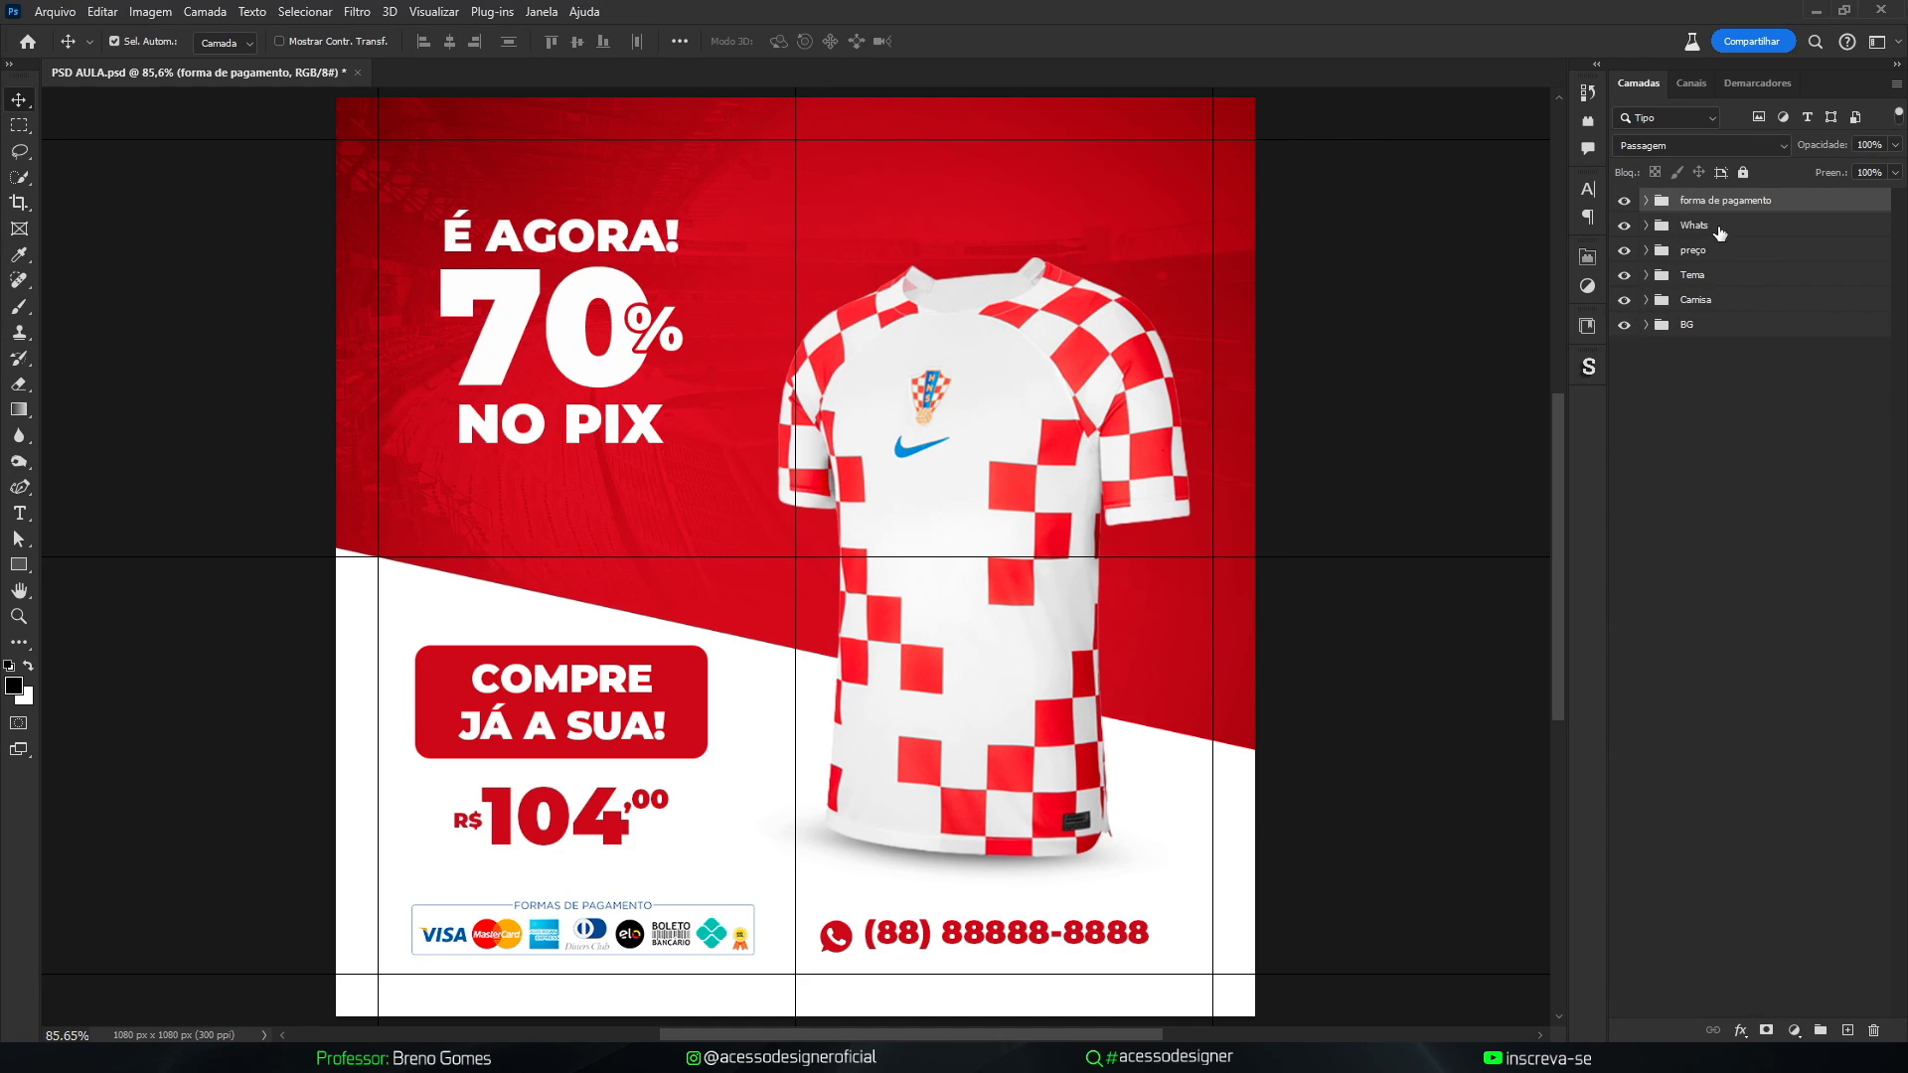
{"action": "left_click", "coordinate": [1728, 229], "text": "shift"}
{"action": "left_click_drag", "start_coordinate": [1730, 231], "coordinate": [1713, 304]}
{"action": "key", "text": "ctrl+z"}
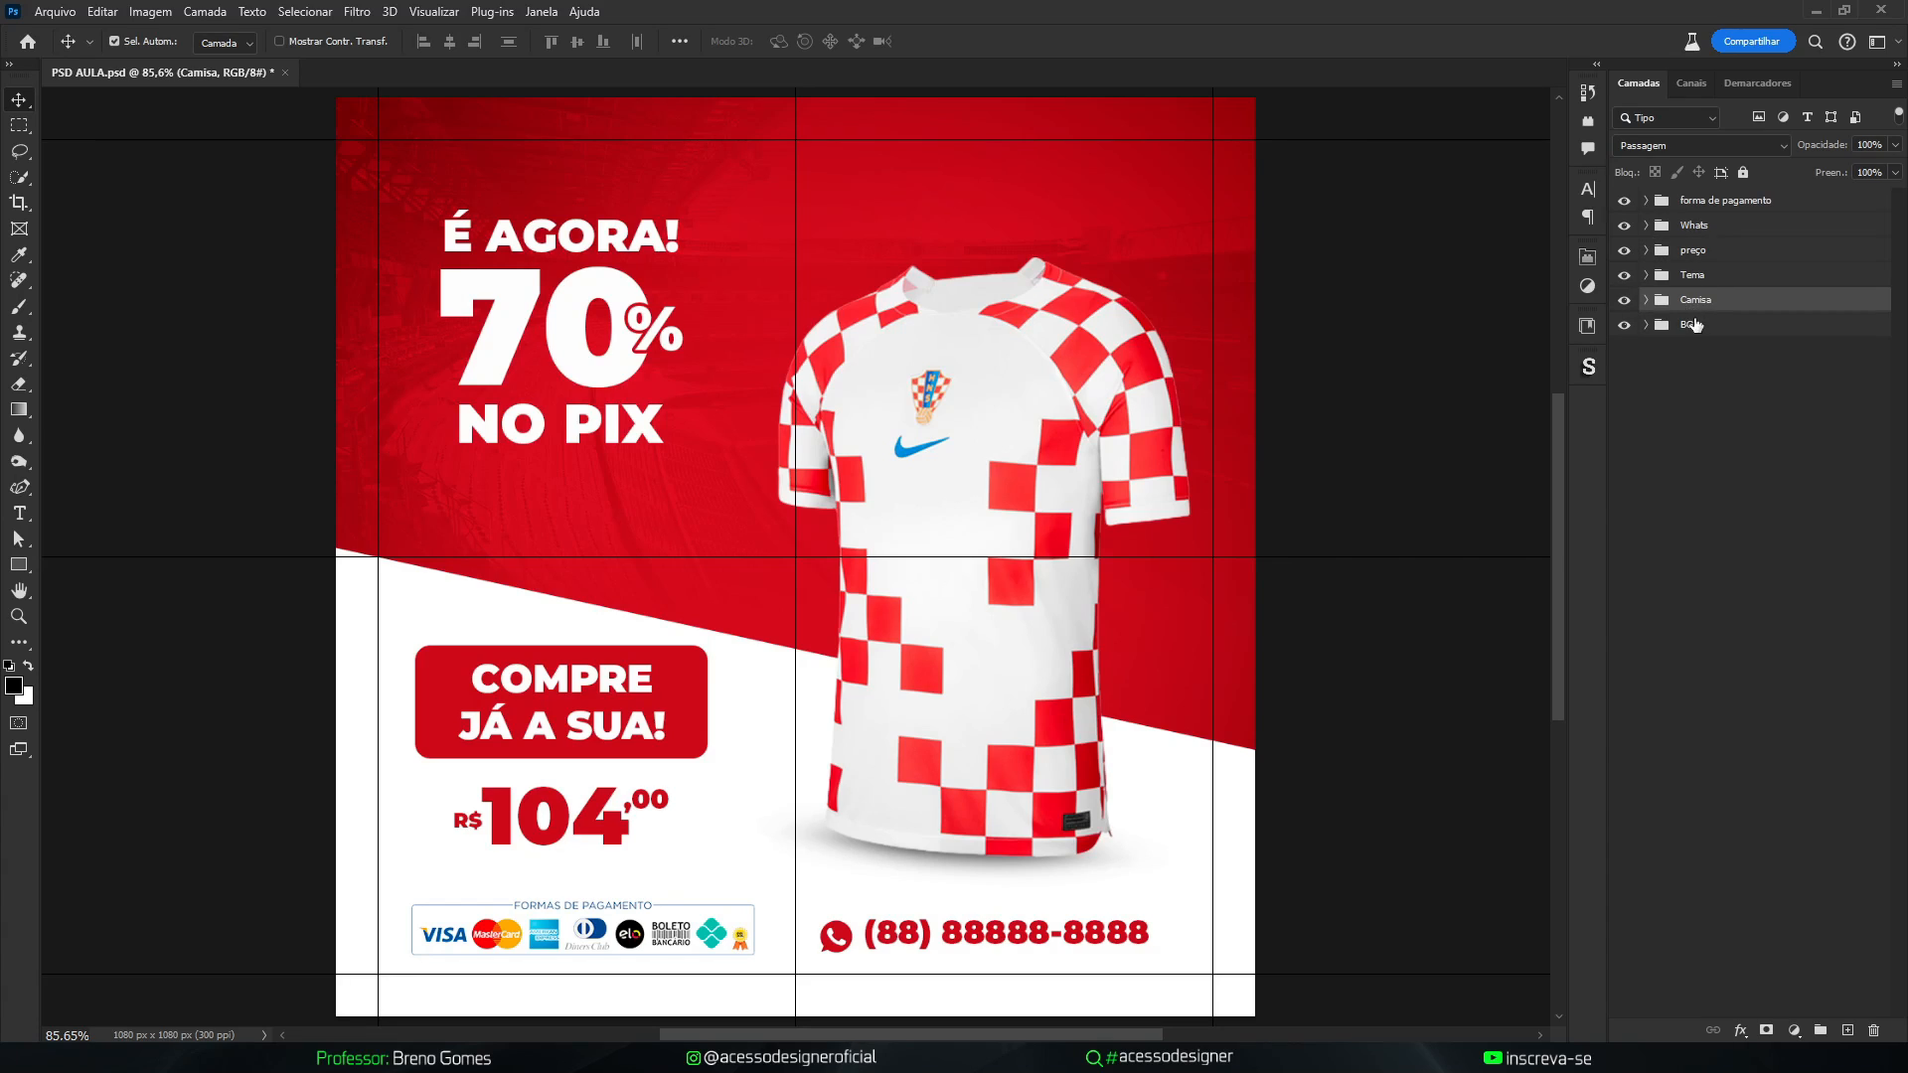
Move the forma de pagamento and Whats groups together to just above the BG group
{"action": "left_click", "coordinate": [1712, 206]}
{"action": "left_click", "coordinate": [1713, 230], "text": "shift"}
{"action": "left_click_drag", "start_coordinate": [1717, 234], "coordinate": [1712, 314]}
{"action": "left_click", "coordinate": [1689, 348]}
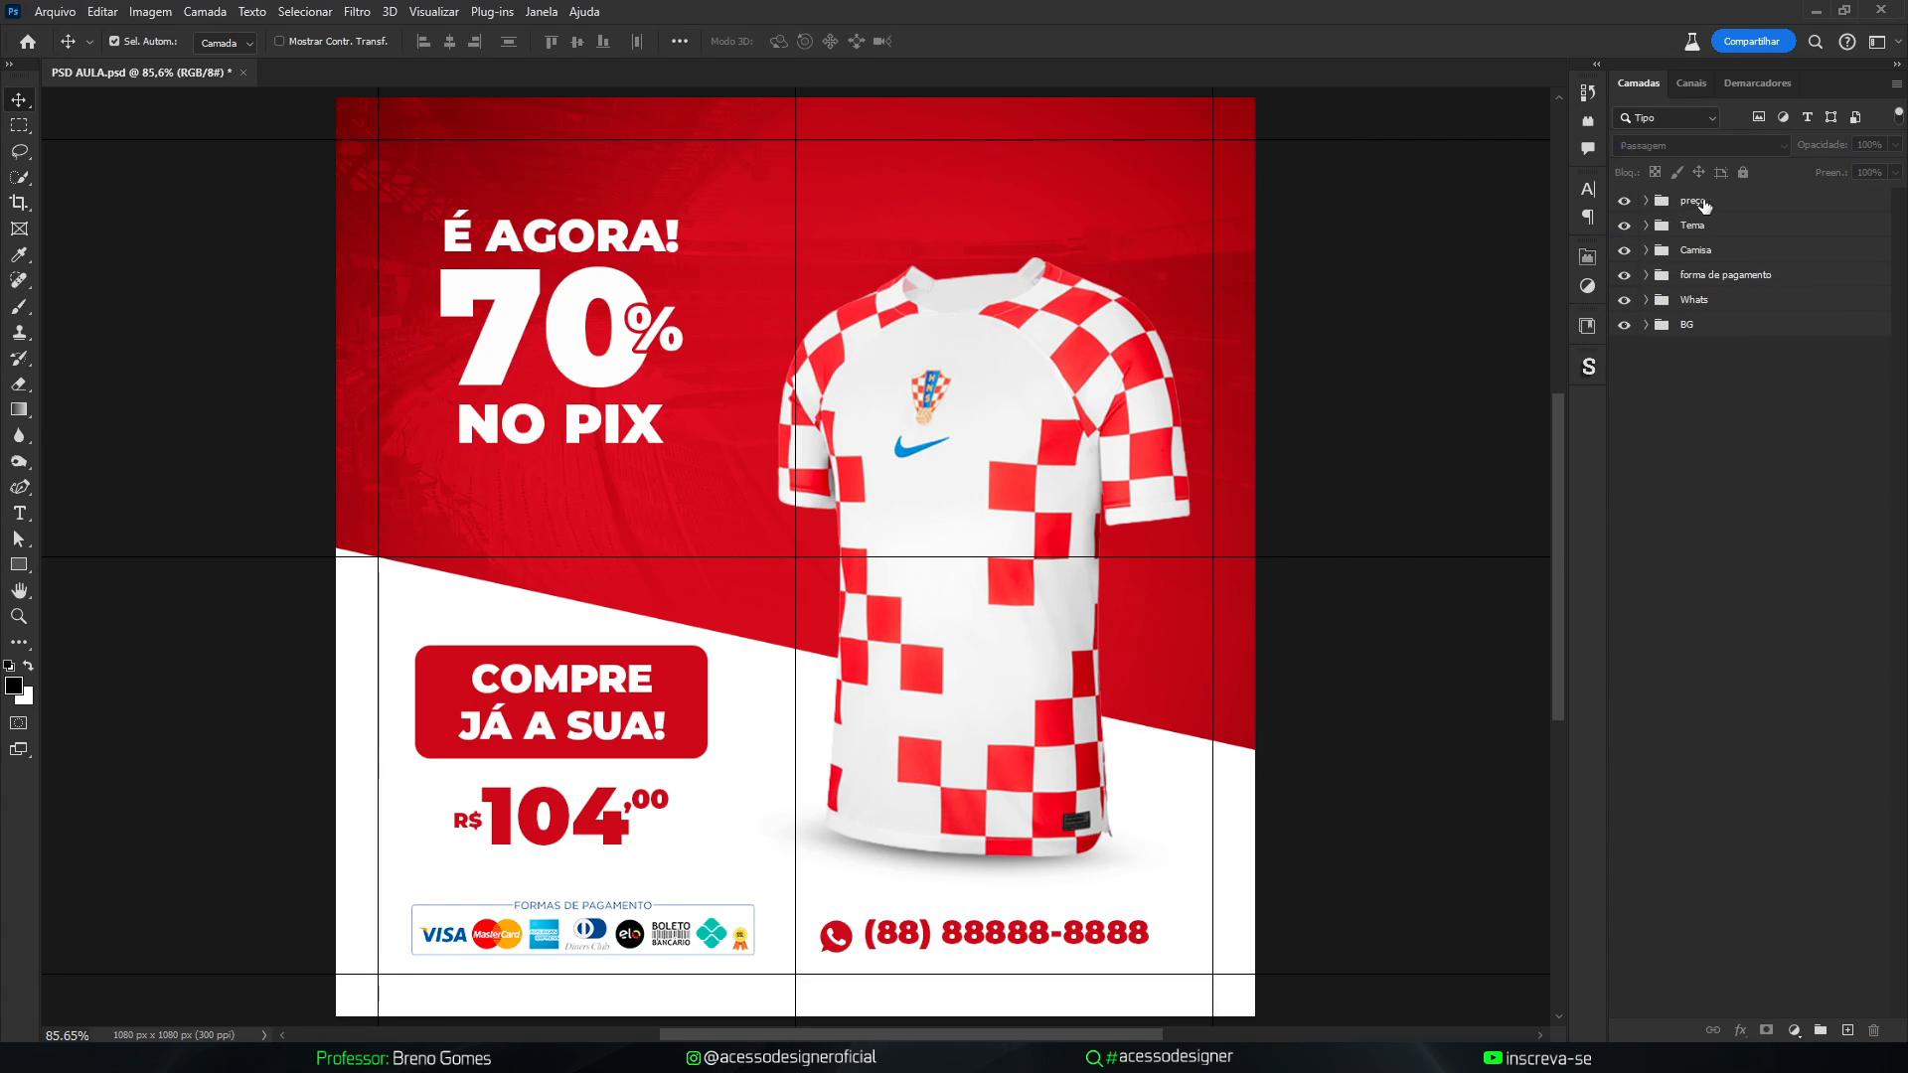
Identify the preço group by toggling its visibility and move it directly below the Tema group
{"action": "left_click", "coordinate": [1689, 203]}
{"action": "left_click", "coordinate": [1624, 202]}
{"action": "left_click", "coordinate": [1623, 201]}
{"action": "left_click_drag", "start_coordinate": [1701, 205], "coordinate": [1710, 238]}
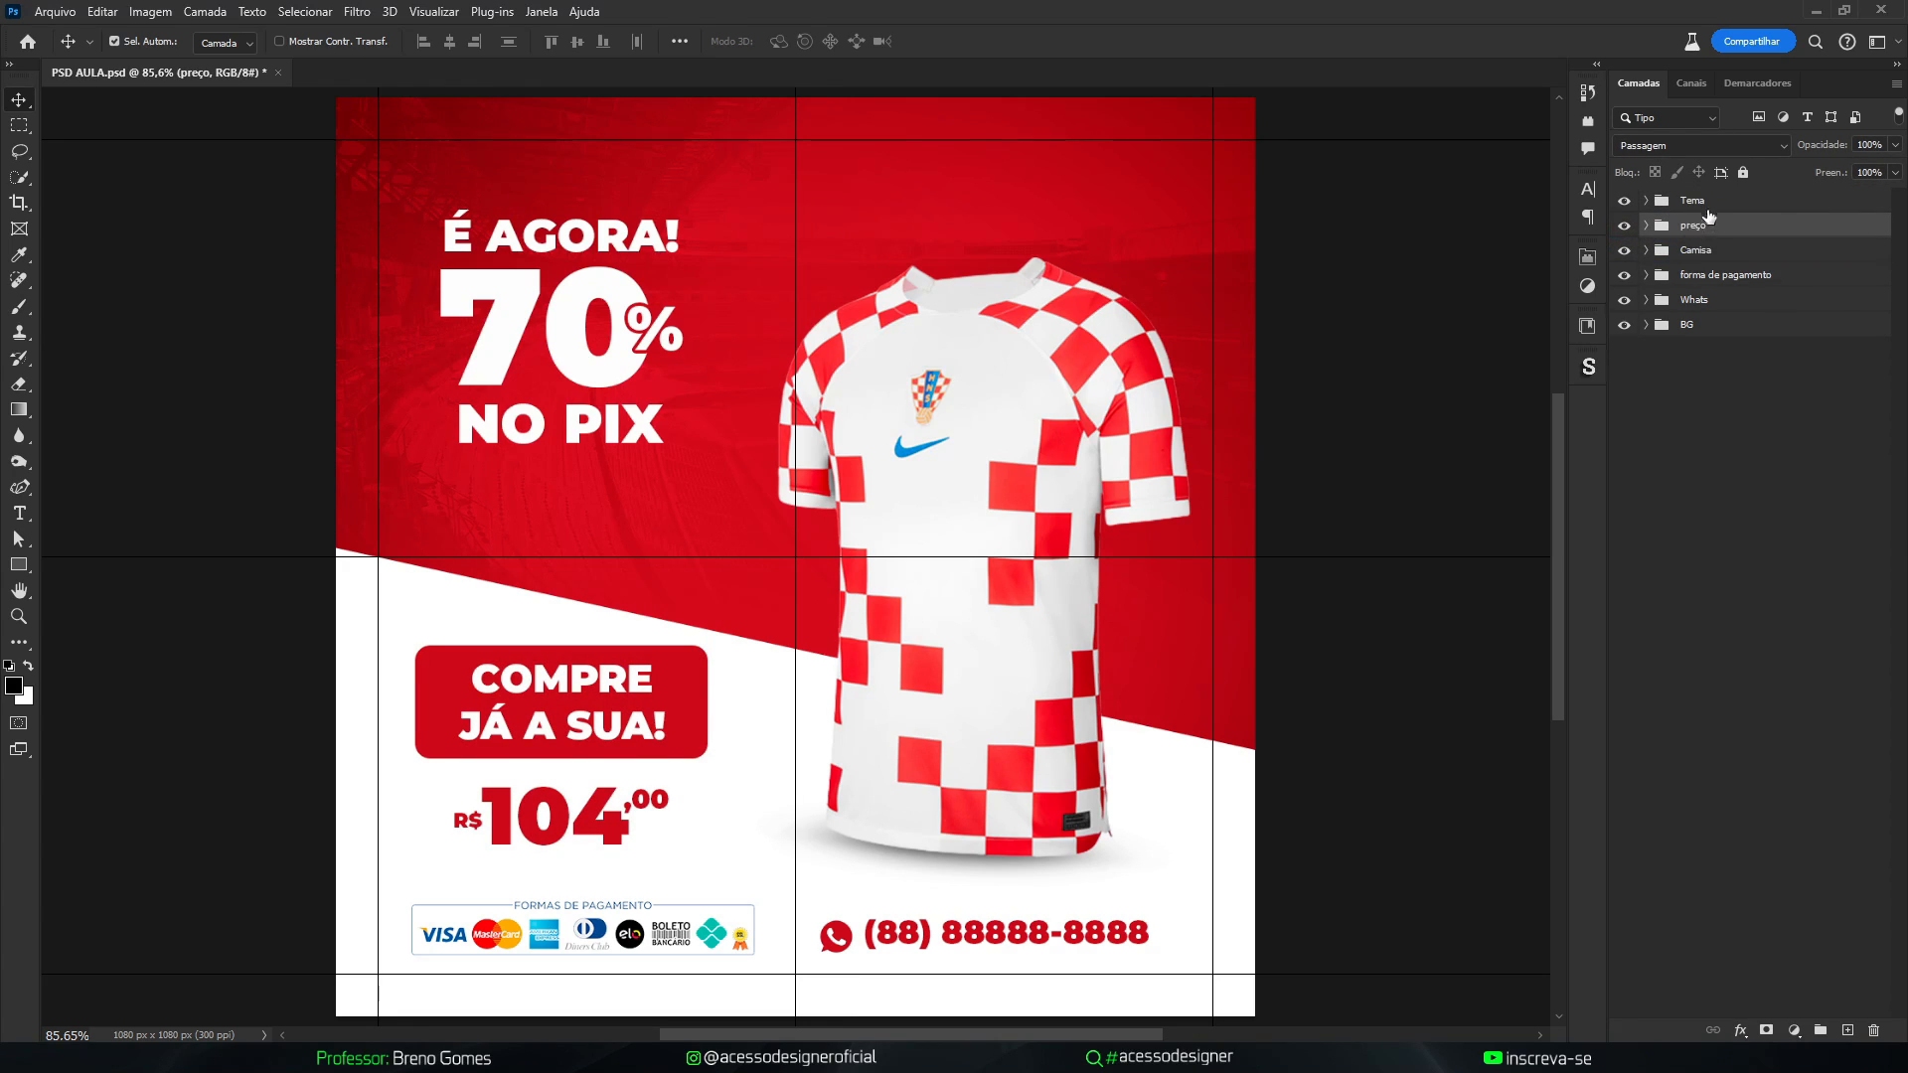
Check what the Tema, preço, forma de pagamento and Whats groups contain by toggling their visibility
{"action": "left_click", "coordinate": [1623, 225]}
{"action": "left_click", "coordinate": [1623, 225]}
{"action": "left_click", "coordinate": [1624, 201]}
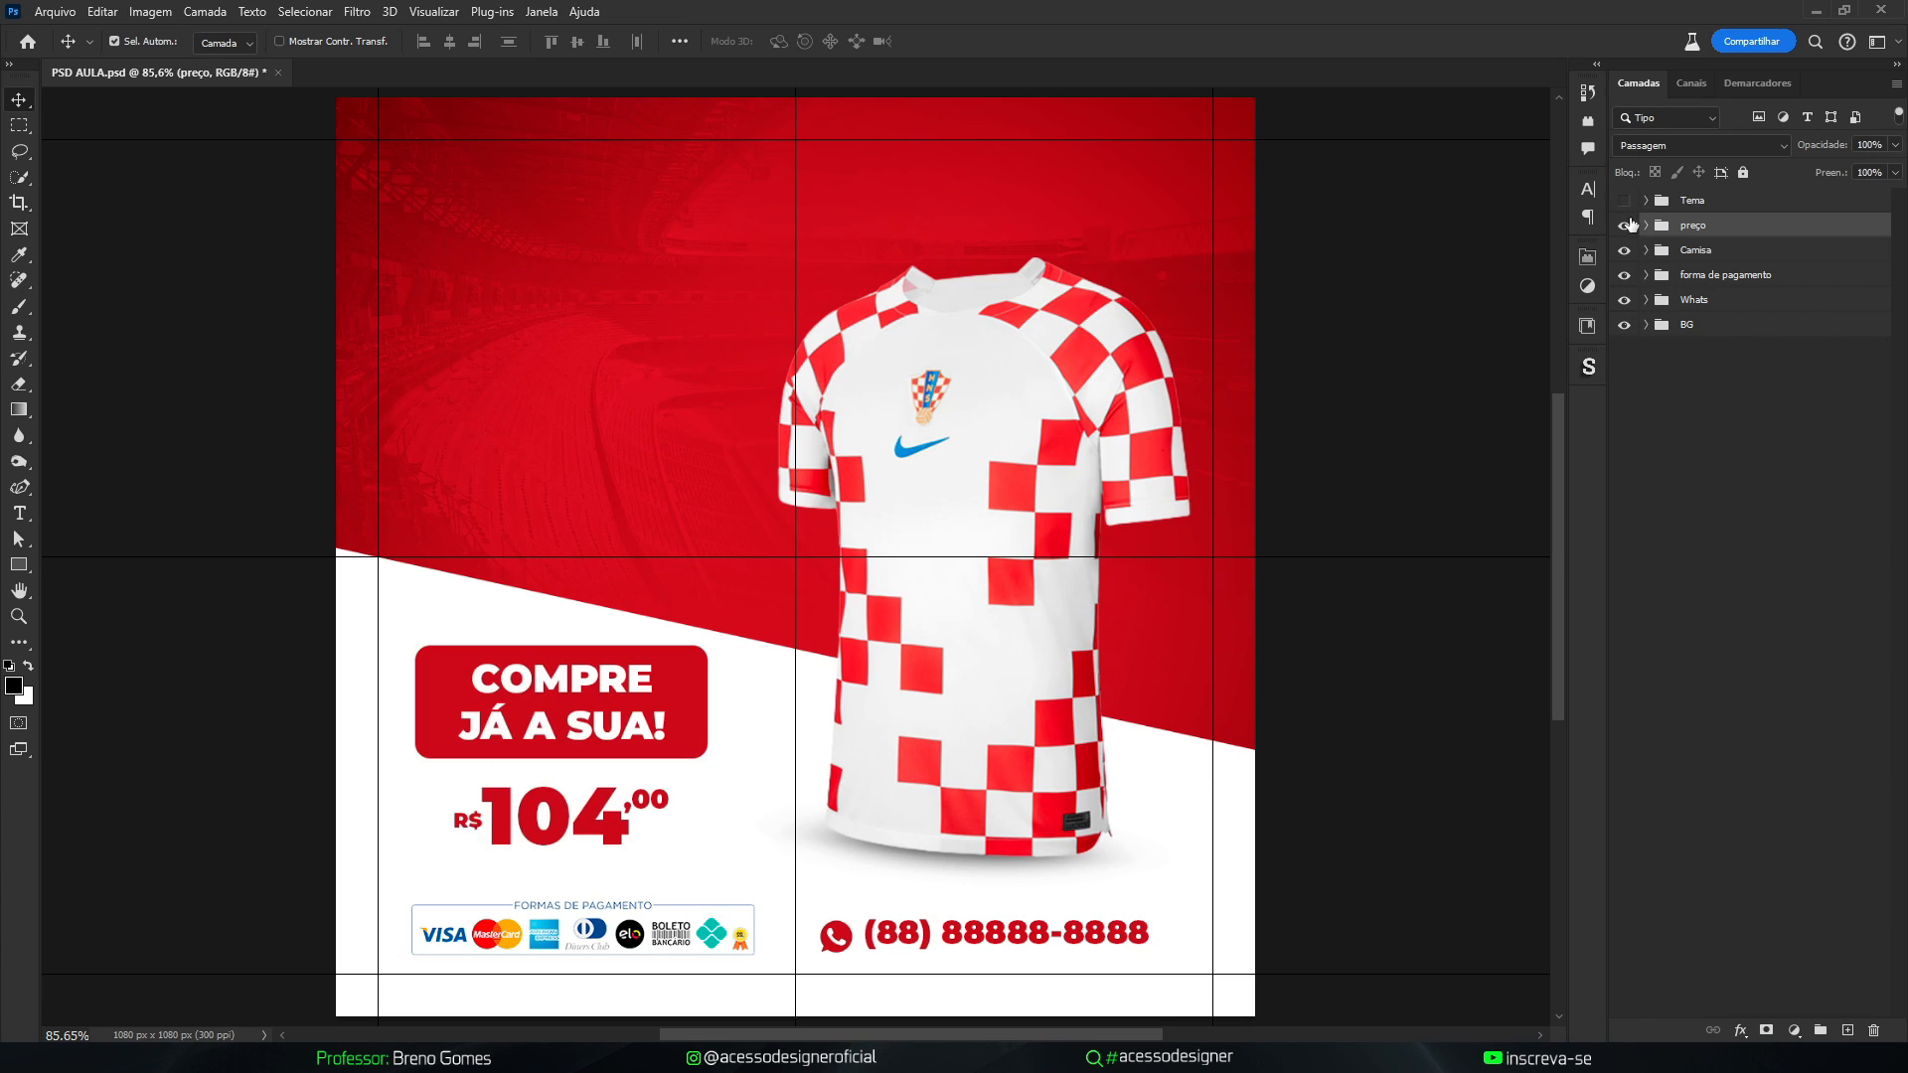
{"action": "left_click", "coordinate": [1623, 201]}
{"action": "left_click", "coordinate": [1624, 226]}
{"action": "left_click", "coordinate": [1623, 226]}
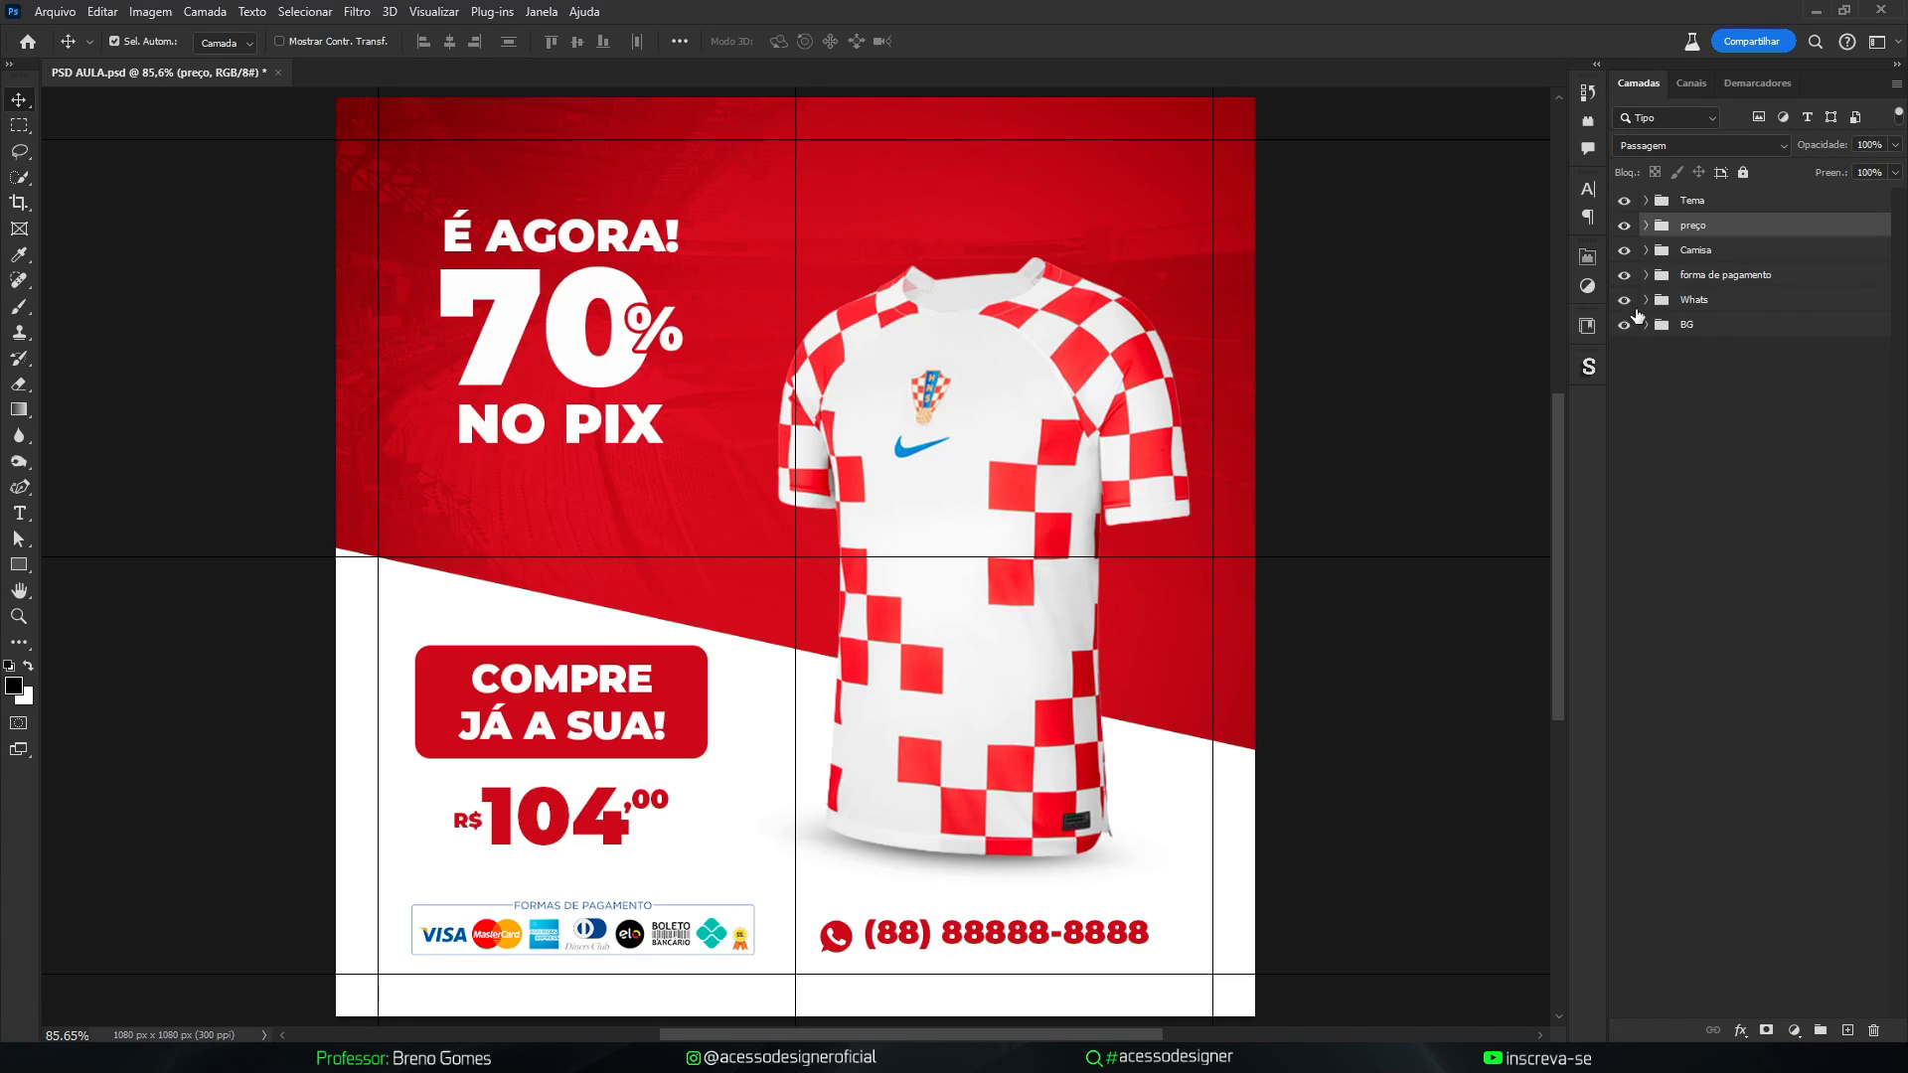
{"action": "left_click", "coordinate": [1700, 283]}
{"action": "left_click", "coordinate": [1623, 275]}
{"action": "left_click", "coordinate": [1624, 276]}
{"action": "left_click", "coordinate": [1623, 300]}
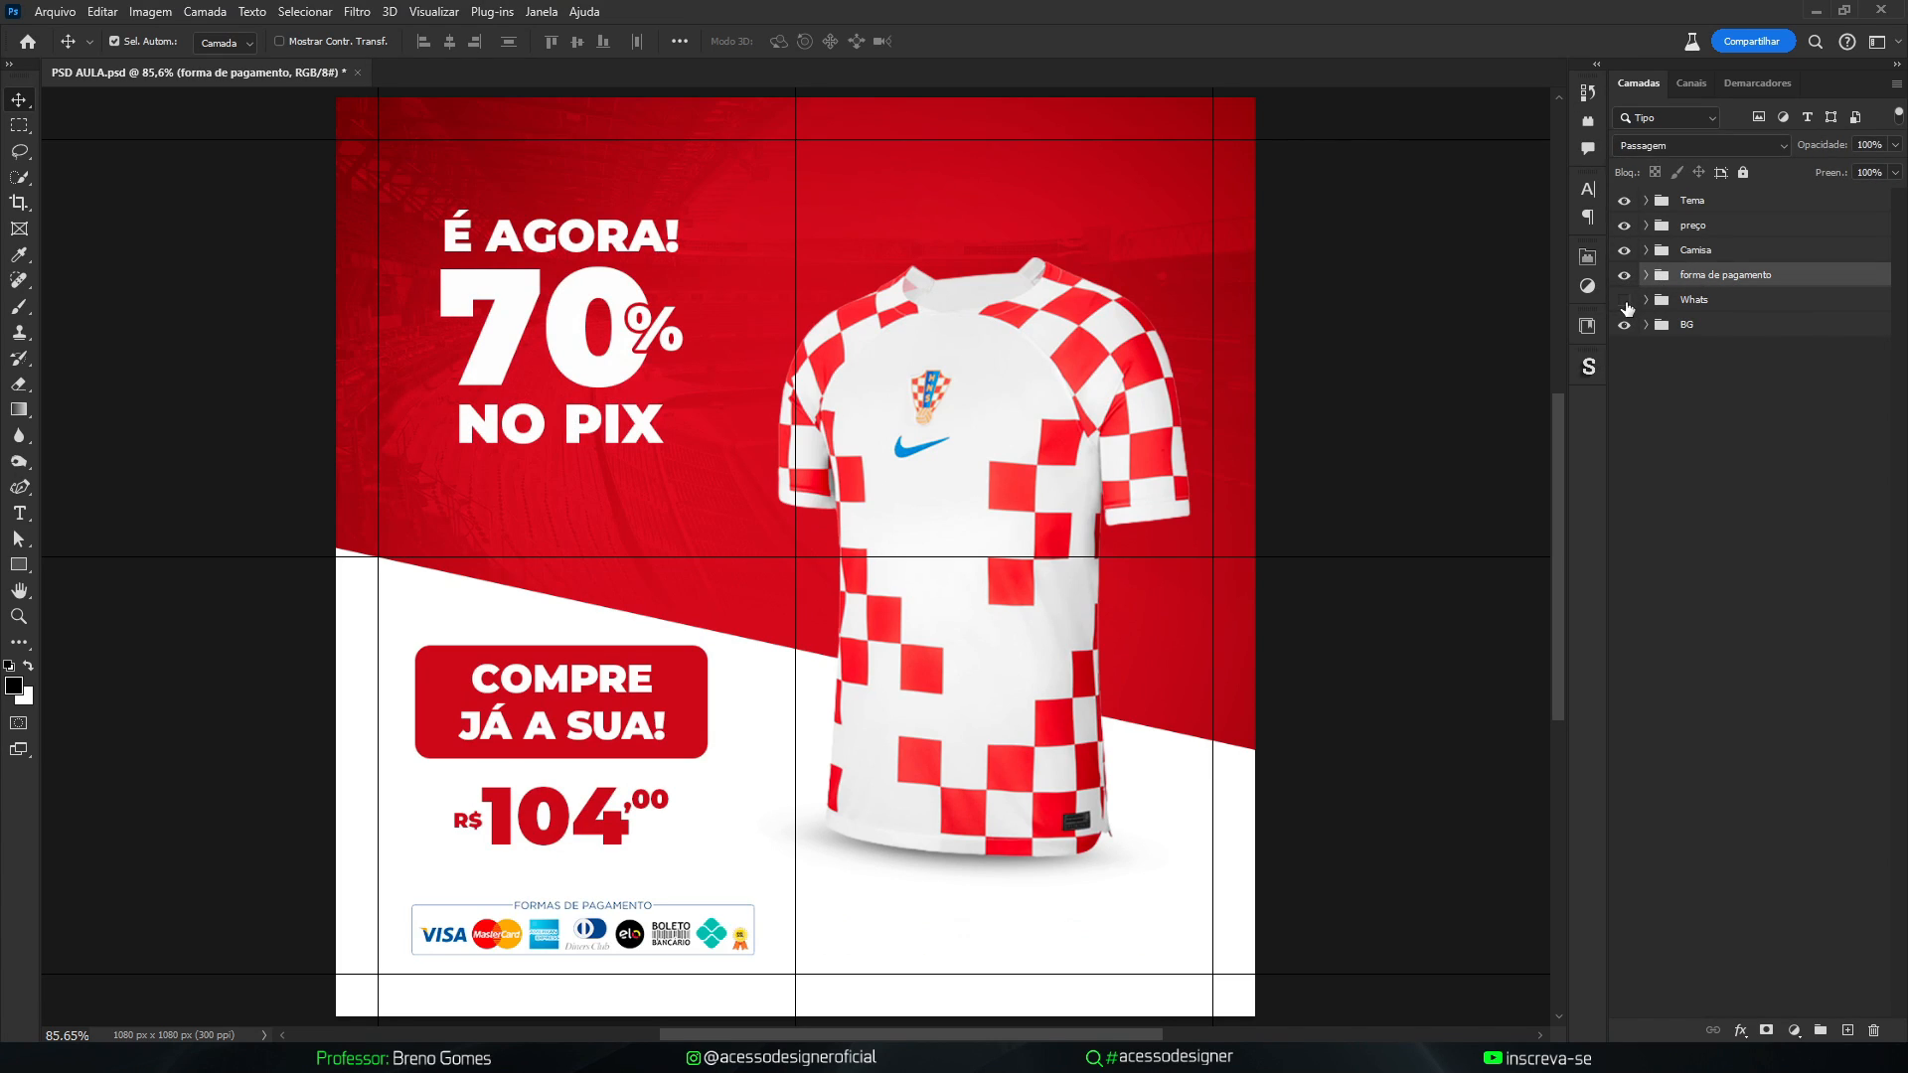
{"action": "left_click", "coordinate": [1623, 300]}
{"action": "left_click", "coordinate": [1447, 345]}
Enlarge the whole Camisa group proportionally, shirt and shadow together, and shift it slightly upward
{"action": "left_click", "coordinate": [1645, 251]}
{"action": "left_click", "coordinate": [1723, 269]}
{"action": "left_click", "coordinate": [1714, 334]}
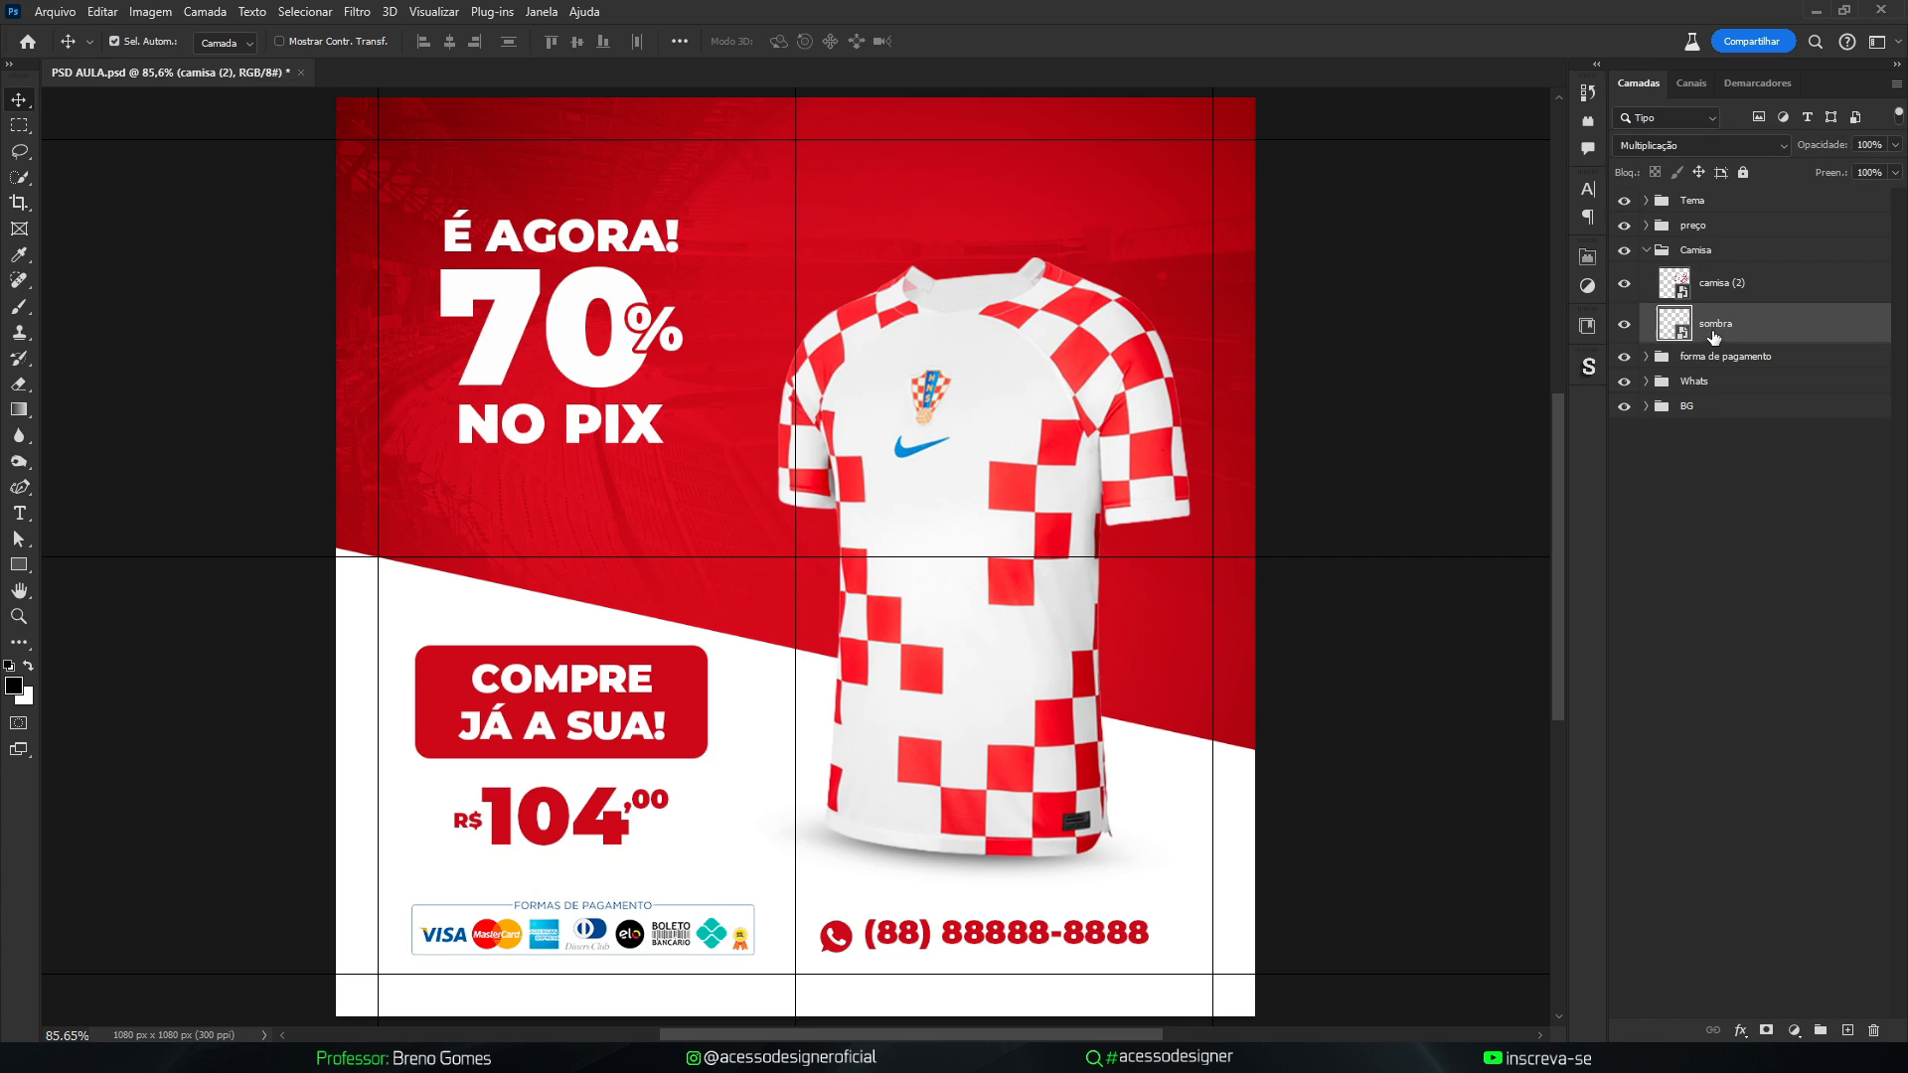
{"action": "left_click", "coordinate": [1645, 250]}
{"action": "left_click", "coordinate": [1696, 278]}
{"action": "left_click", "coordinate": [1694, 251]}
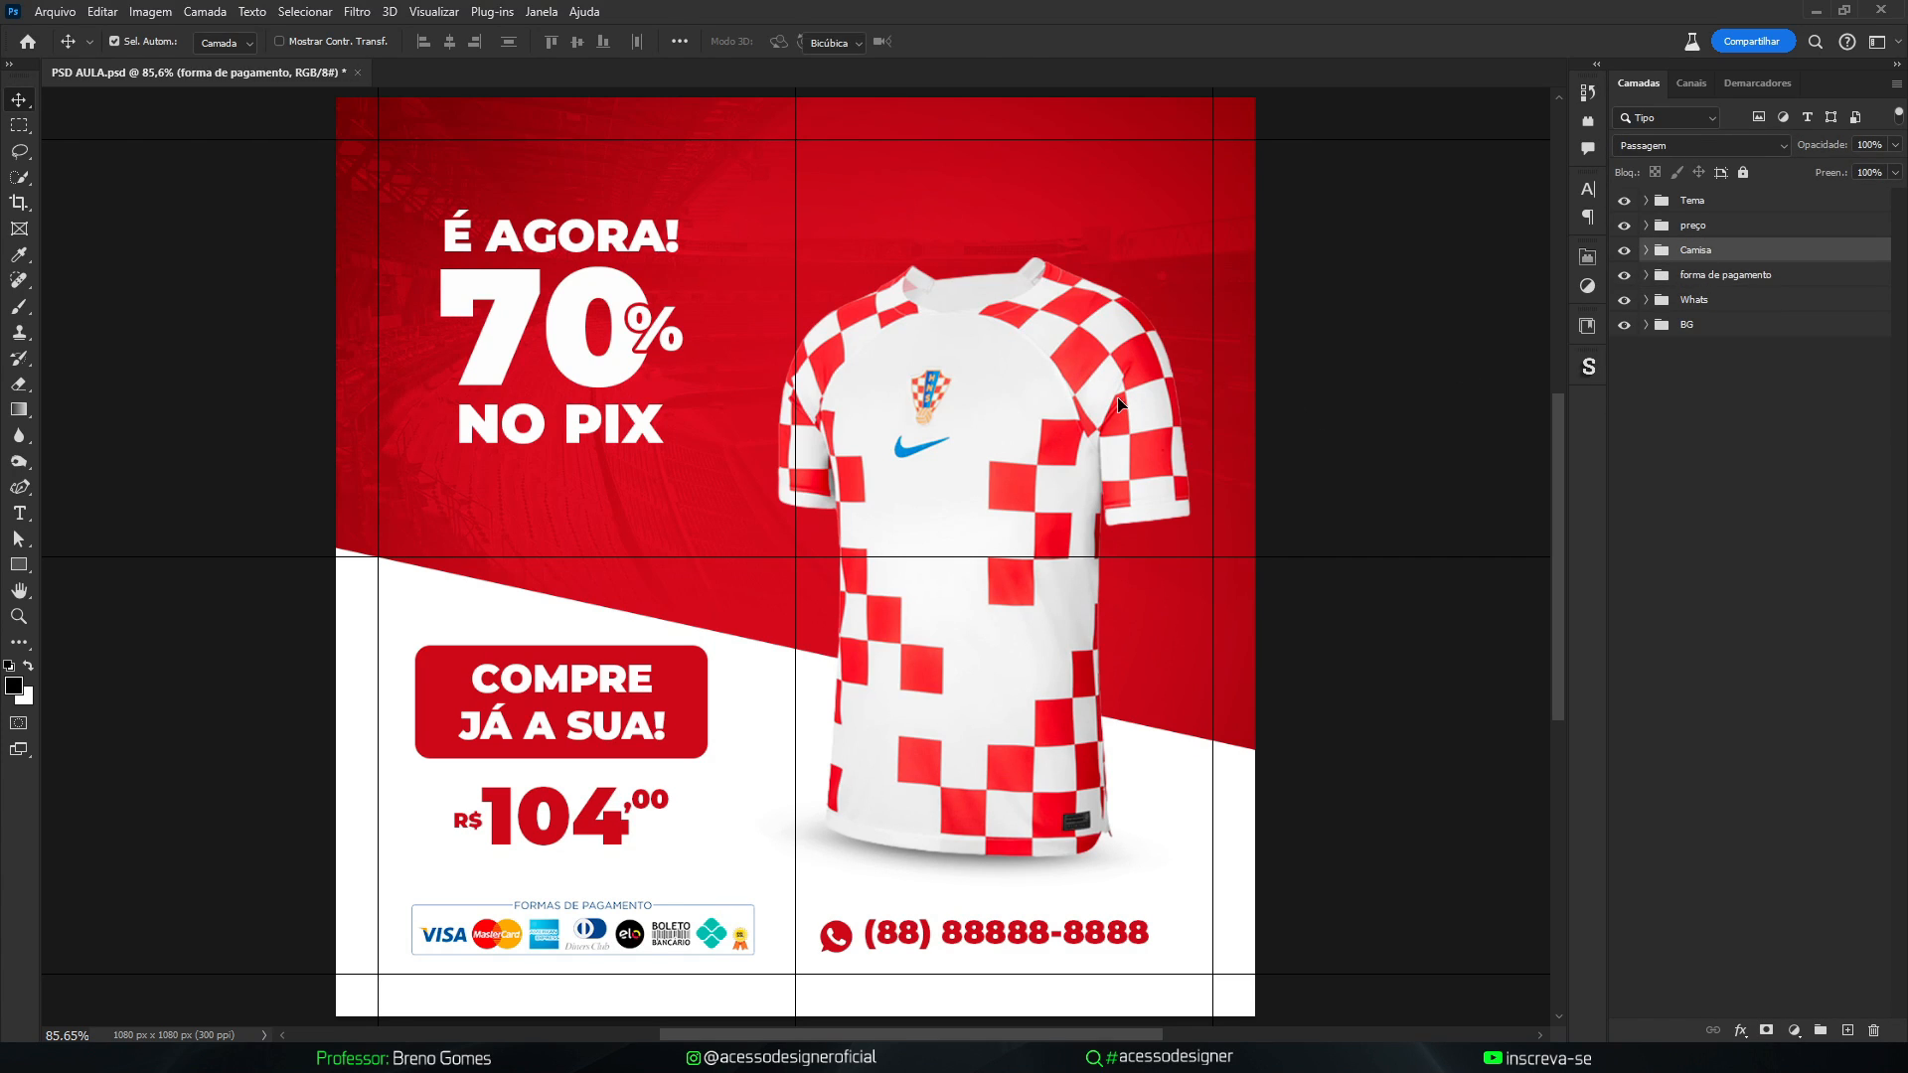
{"action": "key", "text": "ctrl+t"}
{"action": "left_click_drag", "start_coordinate": [1197, 254], "coordinate": [1220, 224]}
{"action": "left_click_drag", "start_coordinate": [1085, 331], "coordinate": [1088, 308]}
{"action": "key", "text": "Return"}
Darken the shadows of the camisa (2) layer with a Curves adjustment around input 75, and collapse the Camisa group
{"action": "left_click", "coordinate": [1113, 368]}
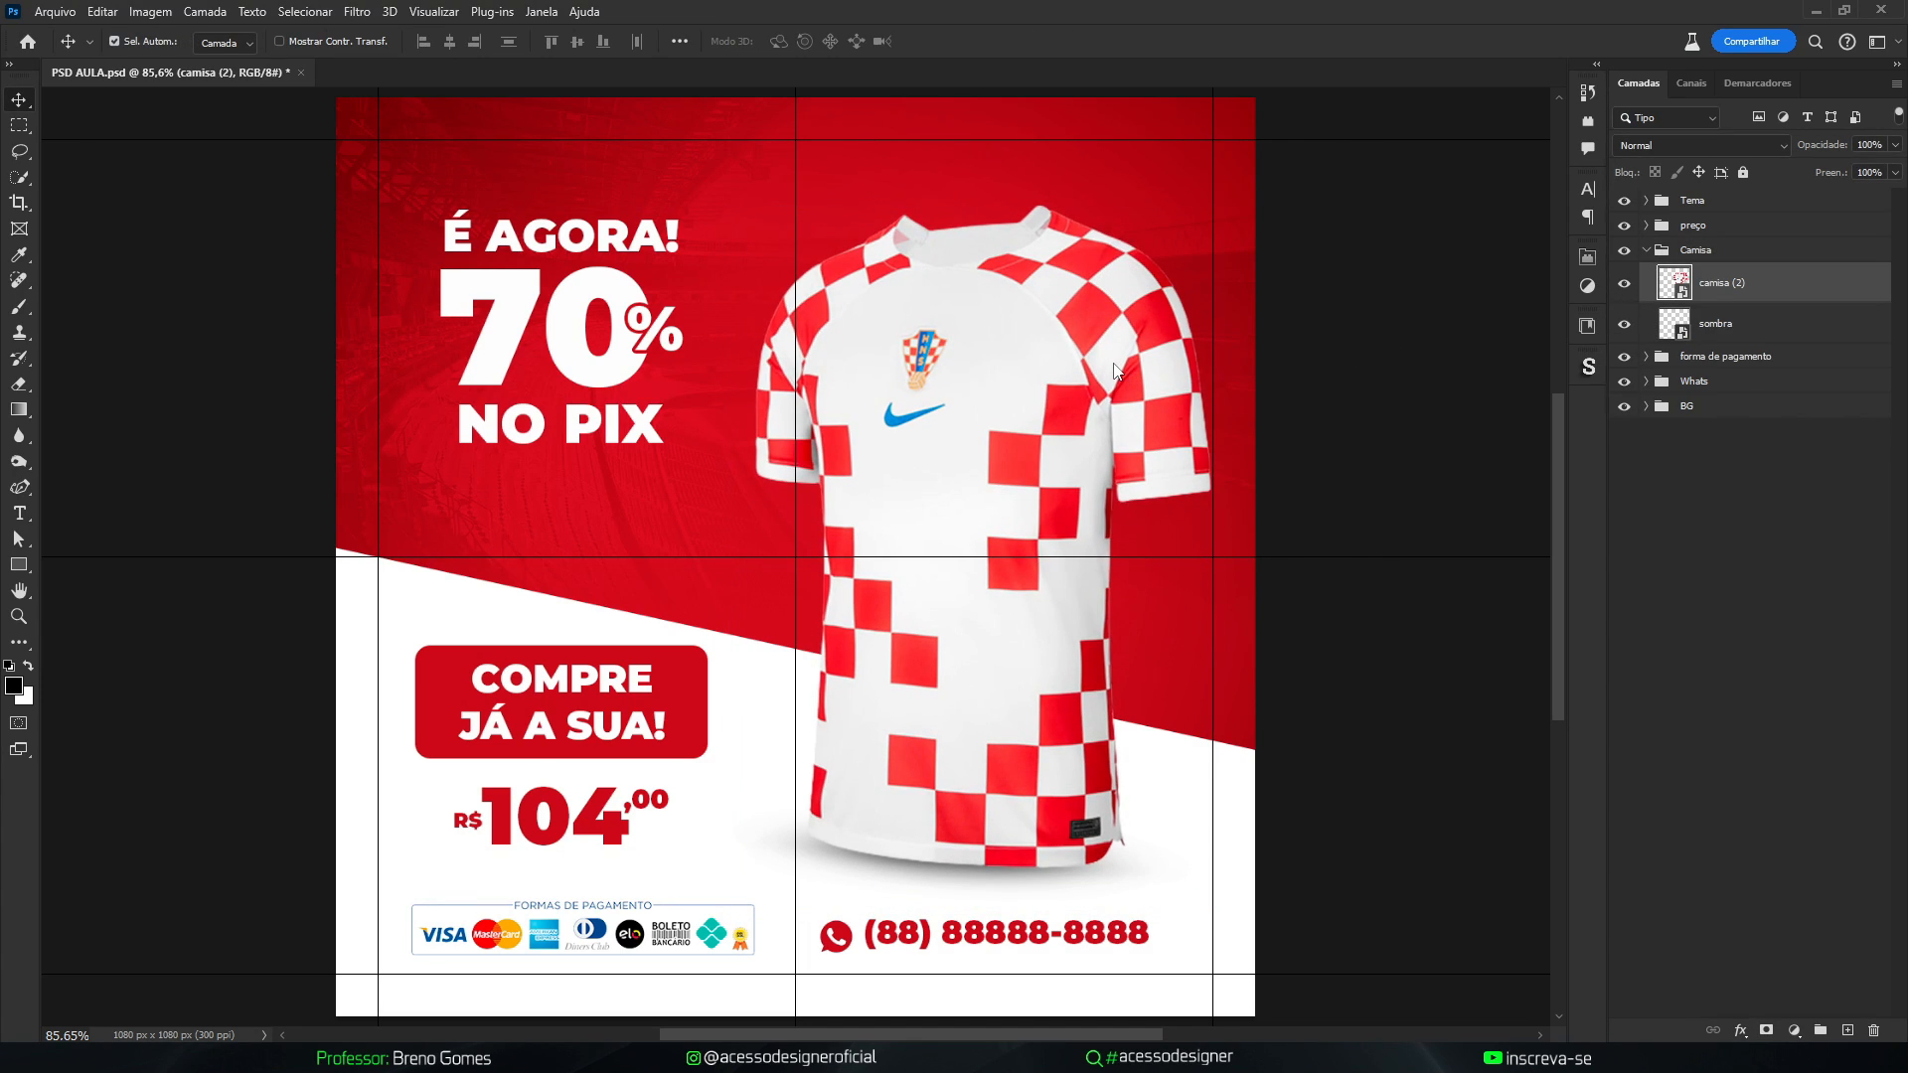
{"action": "key", "text": "ctrl+m"}
{"action": "left_click_drag", "start_coordinate": [1322, 284], "coordinate": [1391, 296]}
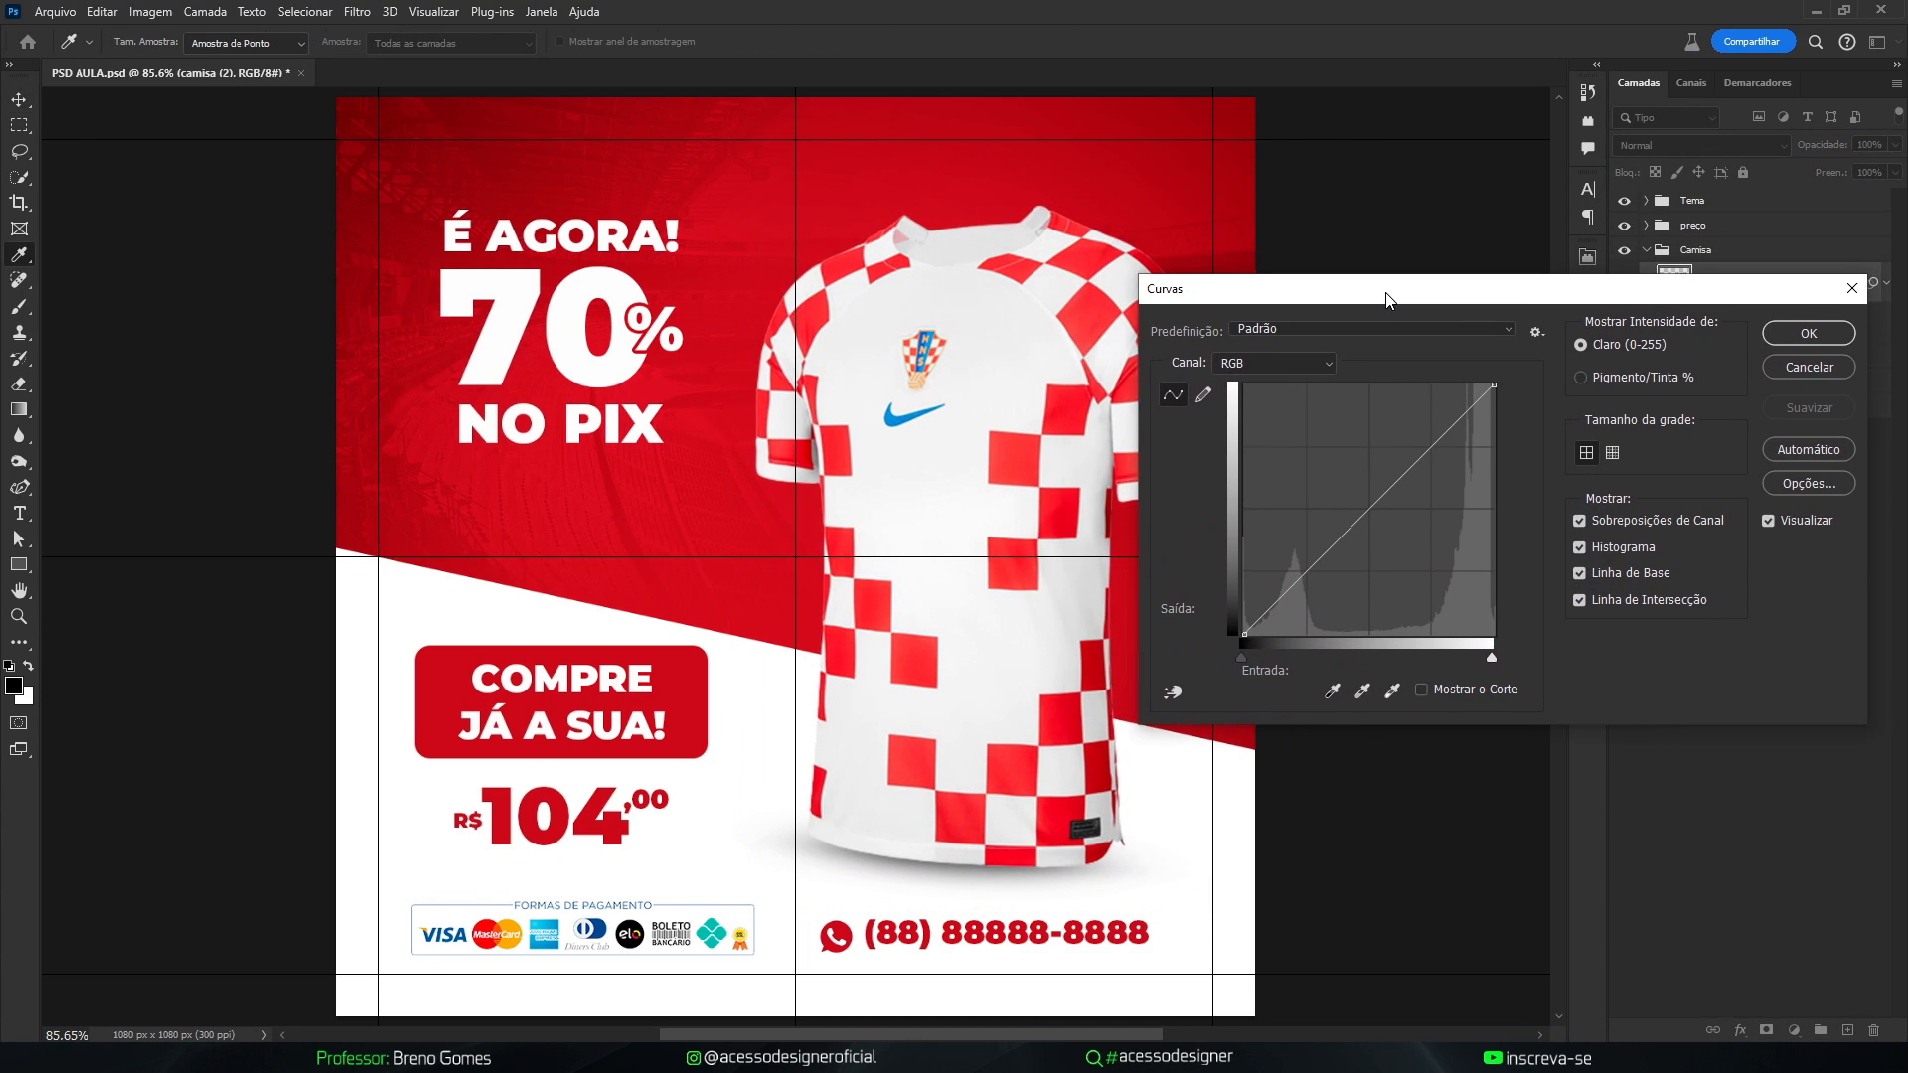
{"action": "left_click_drag", "start_coordinate": [1317, 562], "coordinate": [1322, 583]}
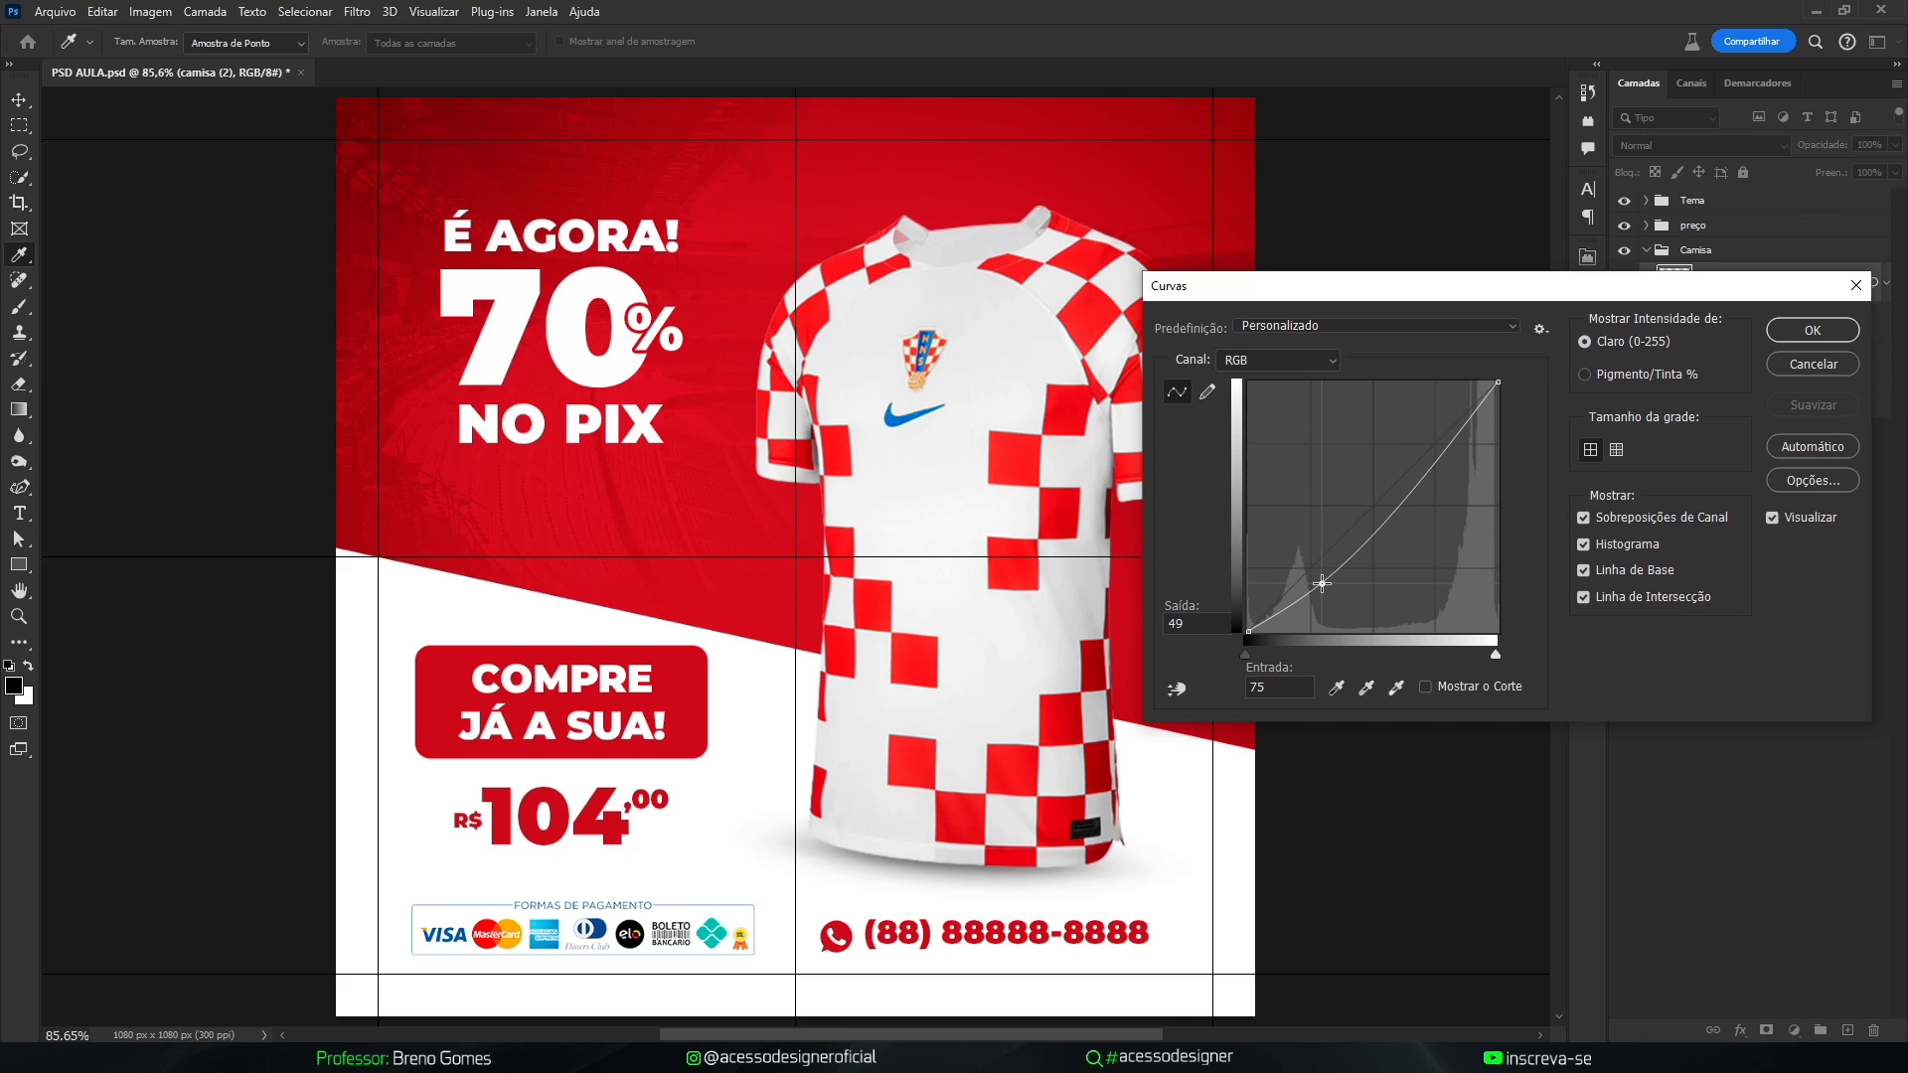
{"action": "left_click_drag", "start_coordinate": [1322, 584], "coordinate": [1322, 580]}
{"action": "left_click", "coordinate": [1808, 332]}
{"action": "left_click", "coordinate": [1886, 283]}
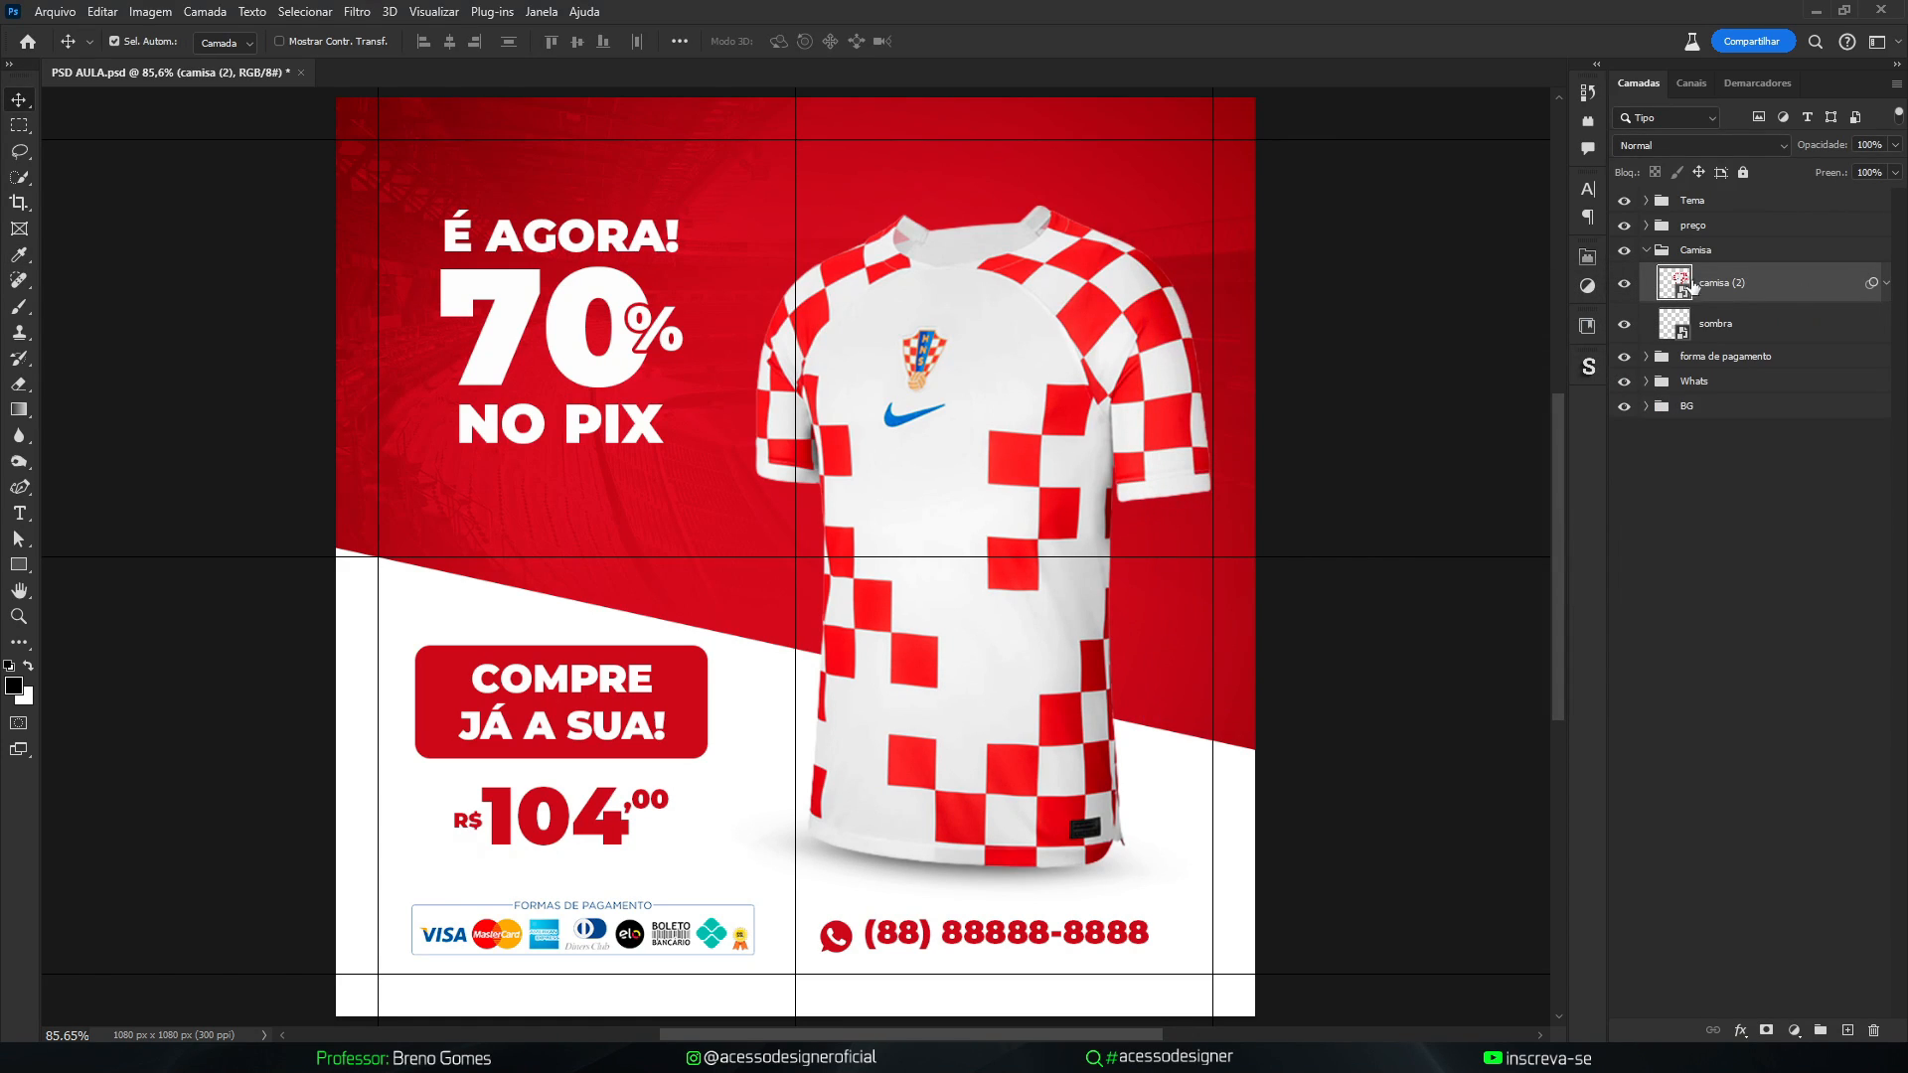
{"action": "left_click", "coordinate": [1645, 250]}
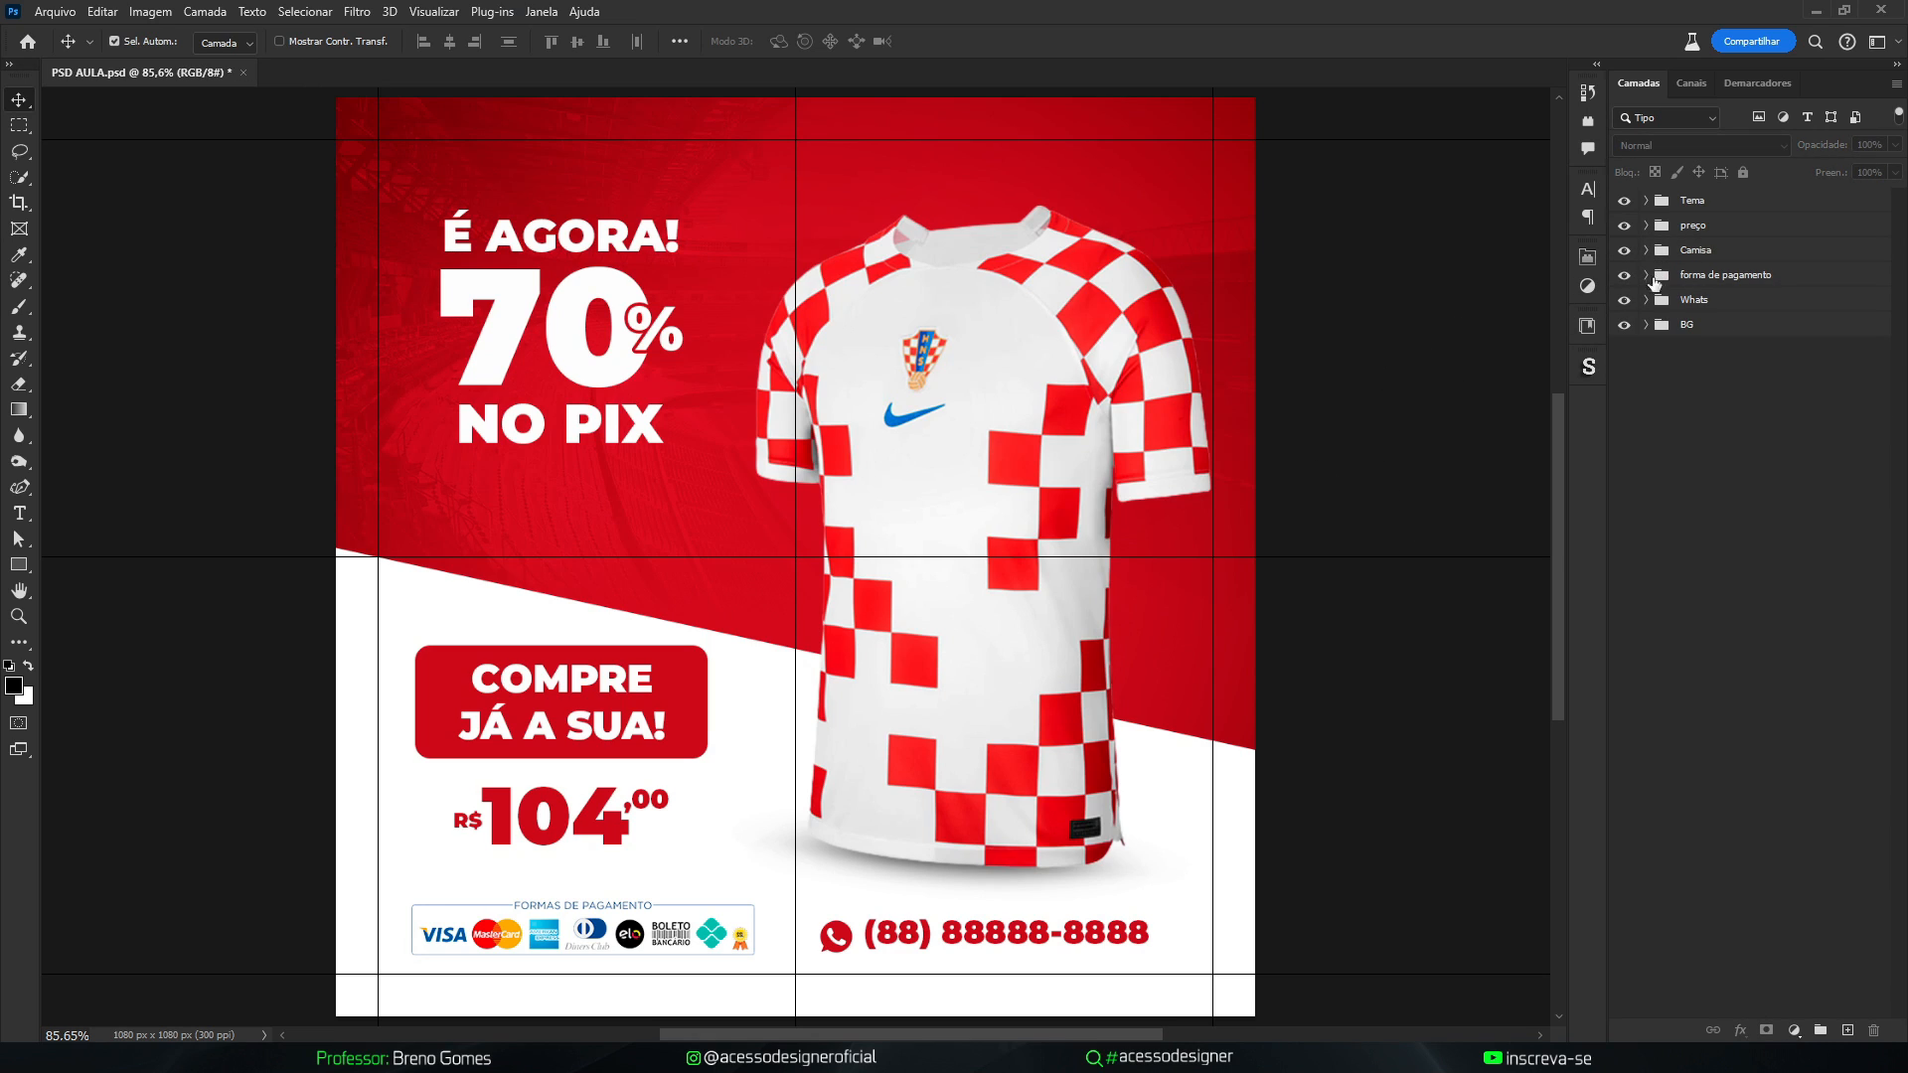
Scale the Tema group to about 125% and move it slightly down within the red area
{"action": "left_click", "coordinate": [1701, 209]}
{"action": "key", "text": "ctrl+t"}
{"action": "mouse_move", "coordinate": [684, 213]}
{"action": "left_mouse_down"}
{"action": "mouse_move", "coordinate": [731, 174]}
{"action": "mouse_move", "coordinate": [713, 194]}
{"action": "left_mouse_up"}
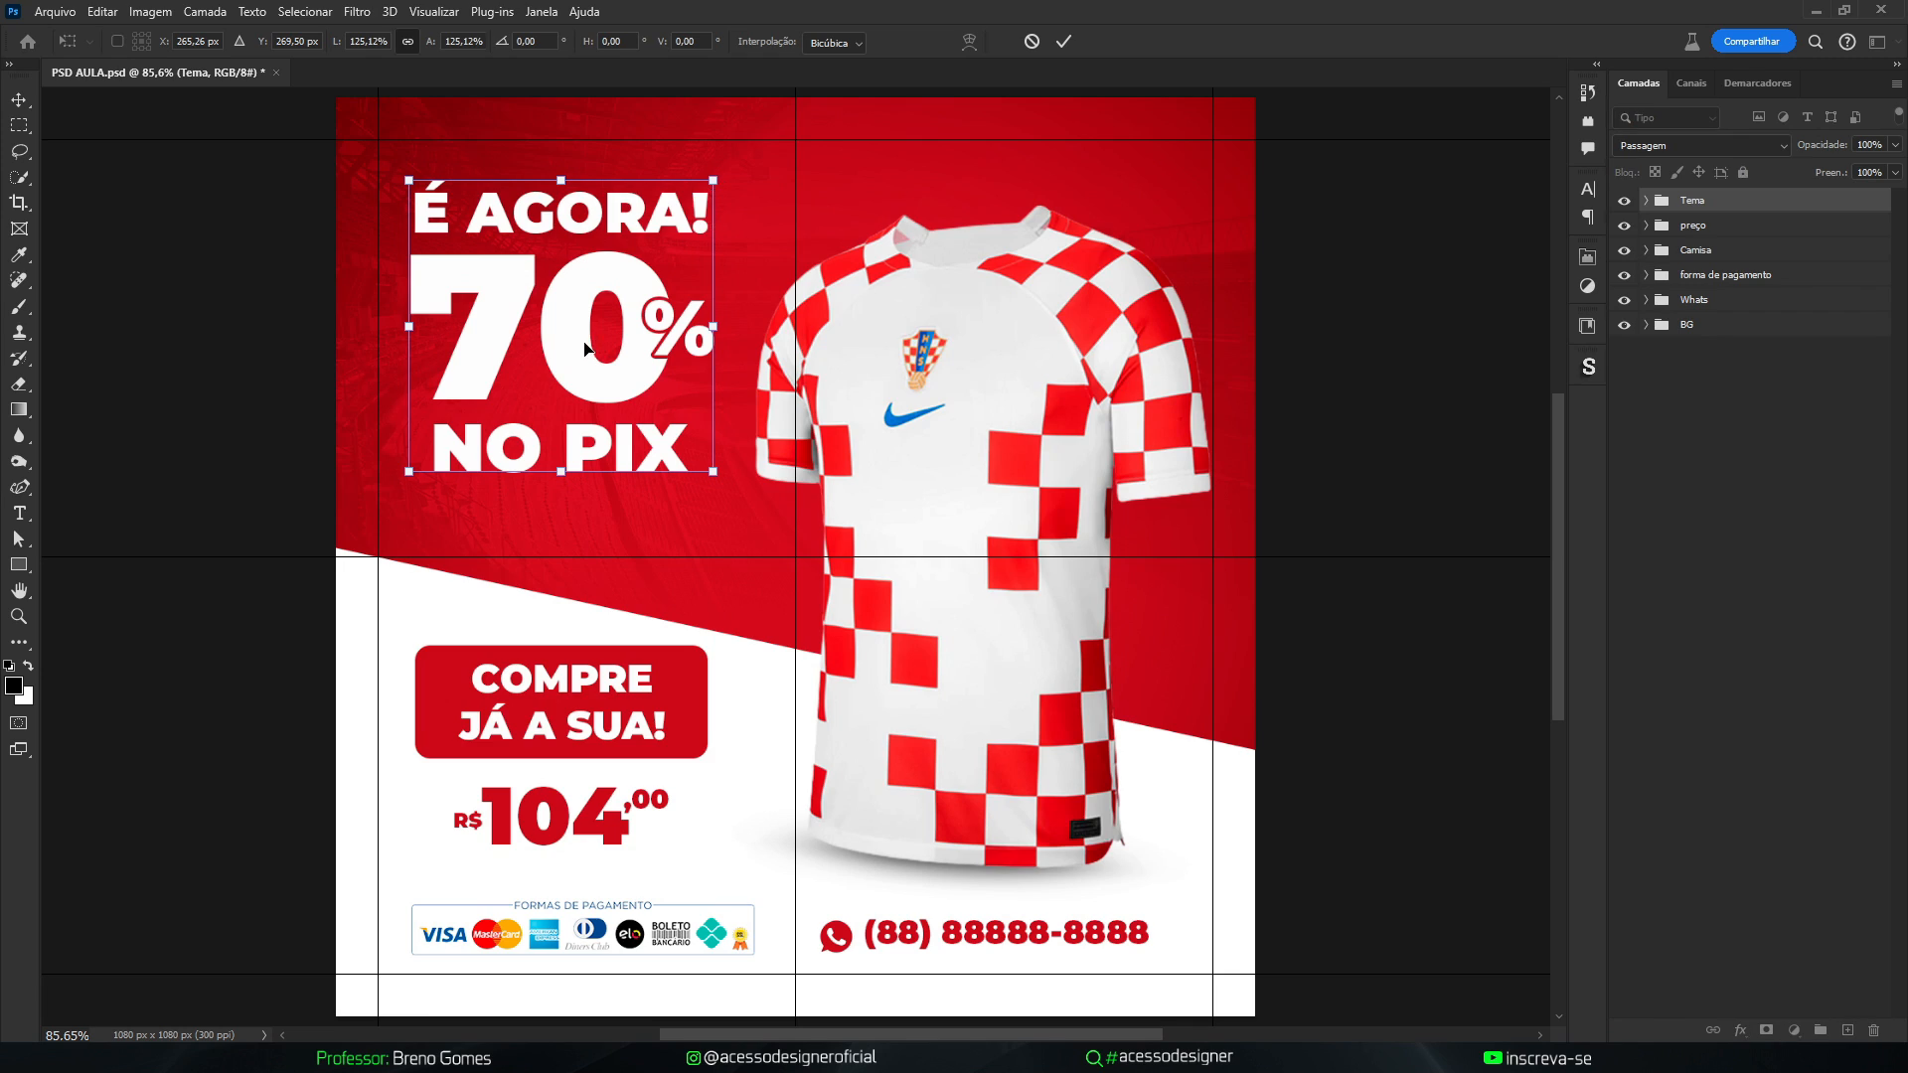
{"action": "left_click_drag", "start_coordinate": [588, 340], "coordinate": [589, 366]}
{"action": "key", "text": "Return"}
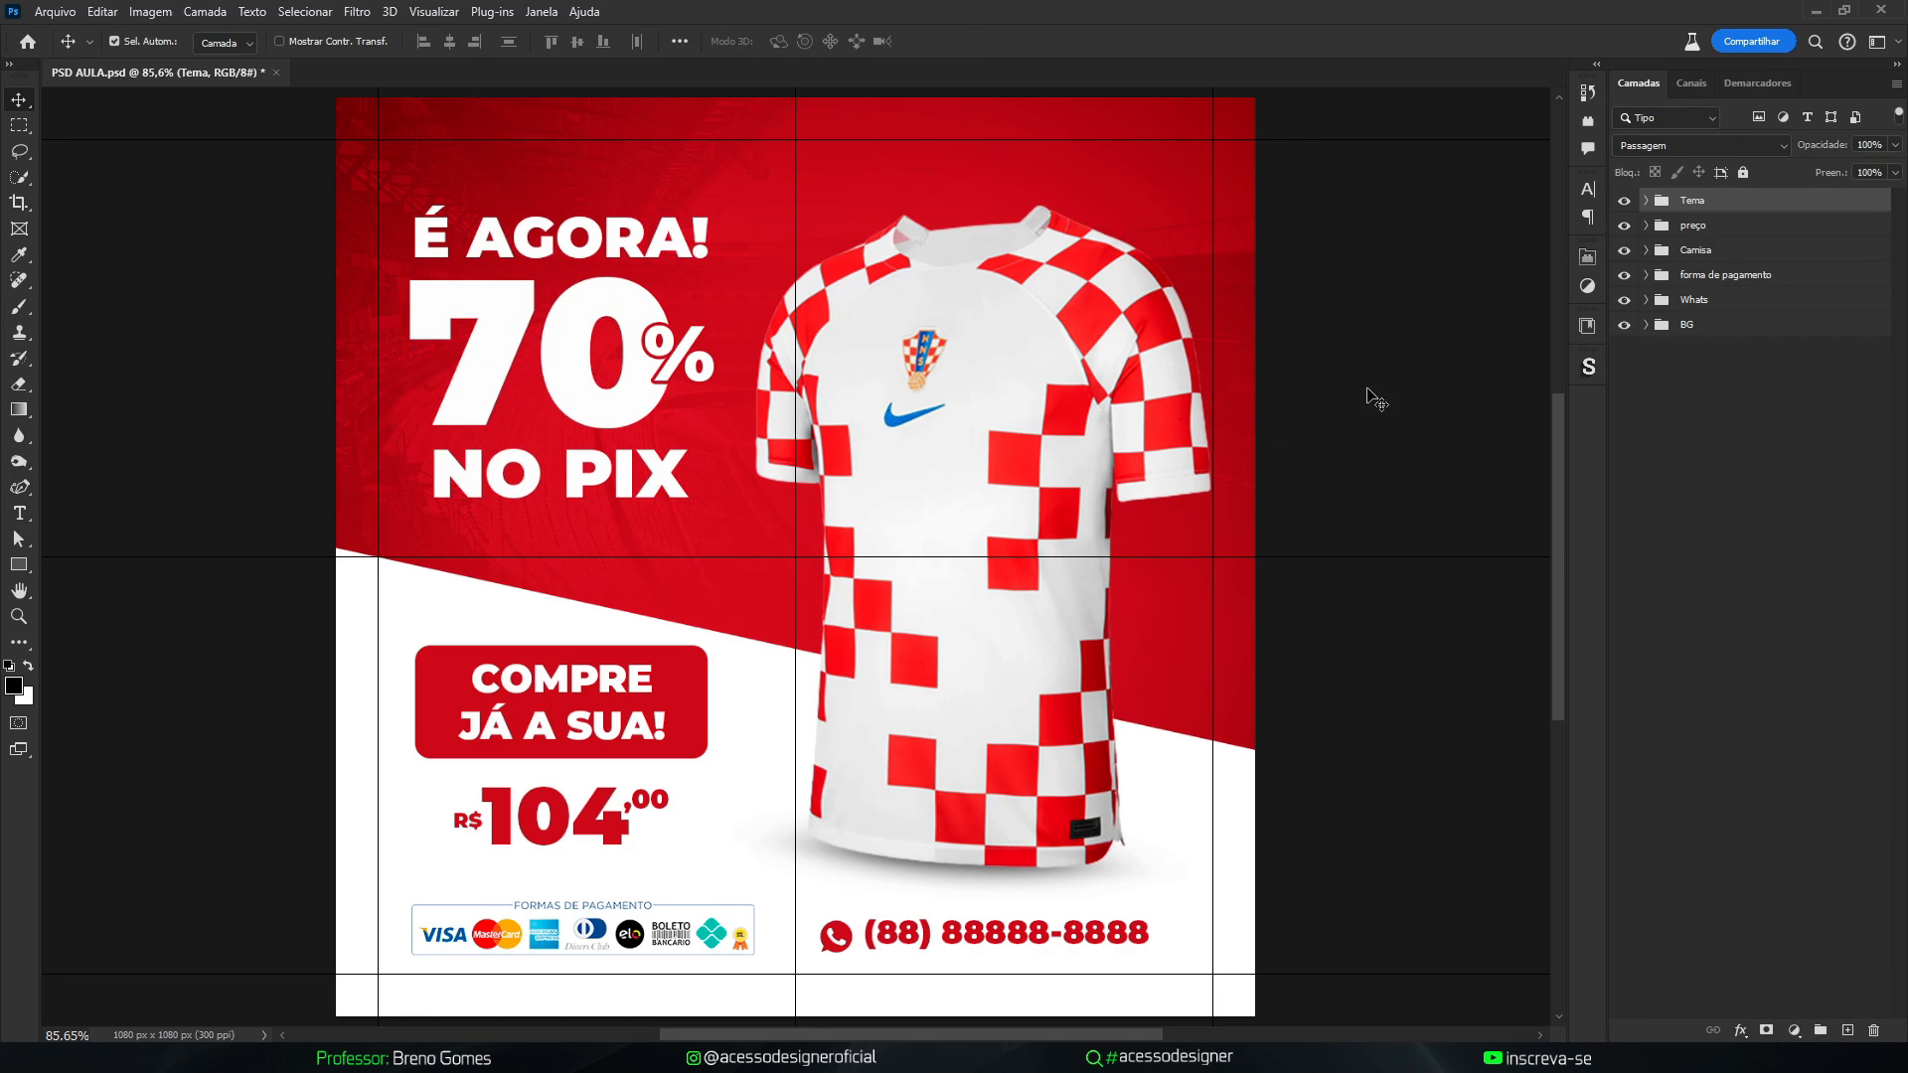
{"action": "left_click", "coordinate": [1378, 409]}
Add a new layer above camisa (2) in the Camisa group and set up a soft, fully round brush about 413 px wide
{"action": "left_click", "coordinate": [1689, 325]}
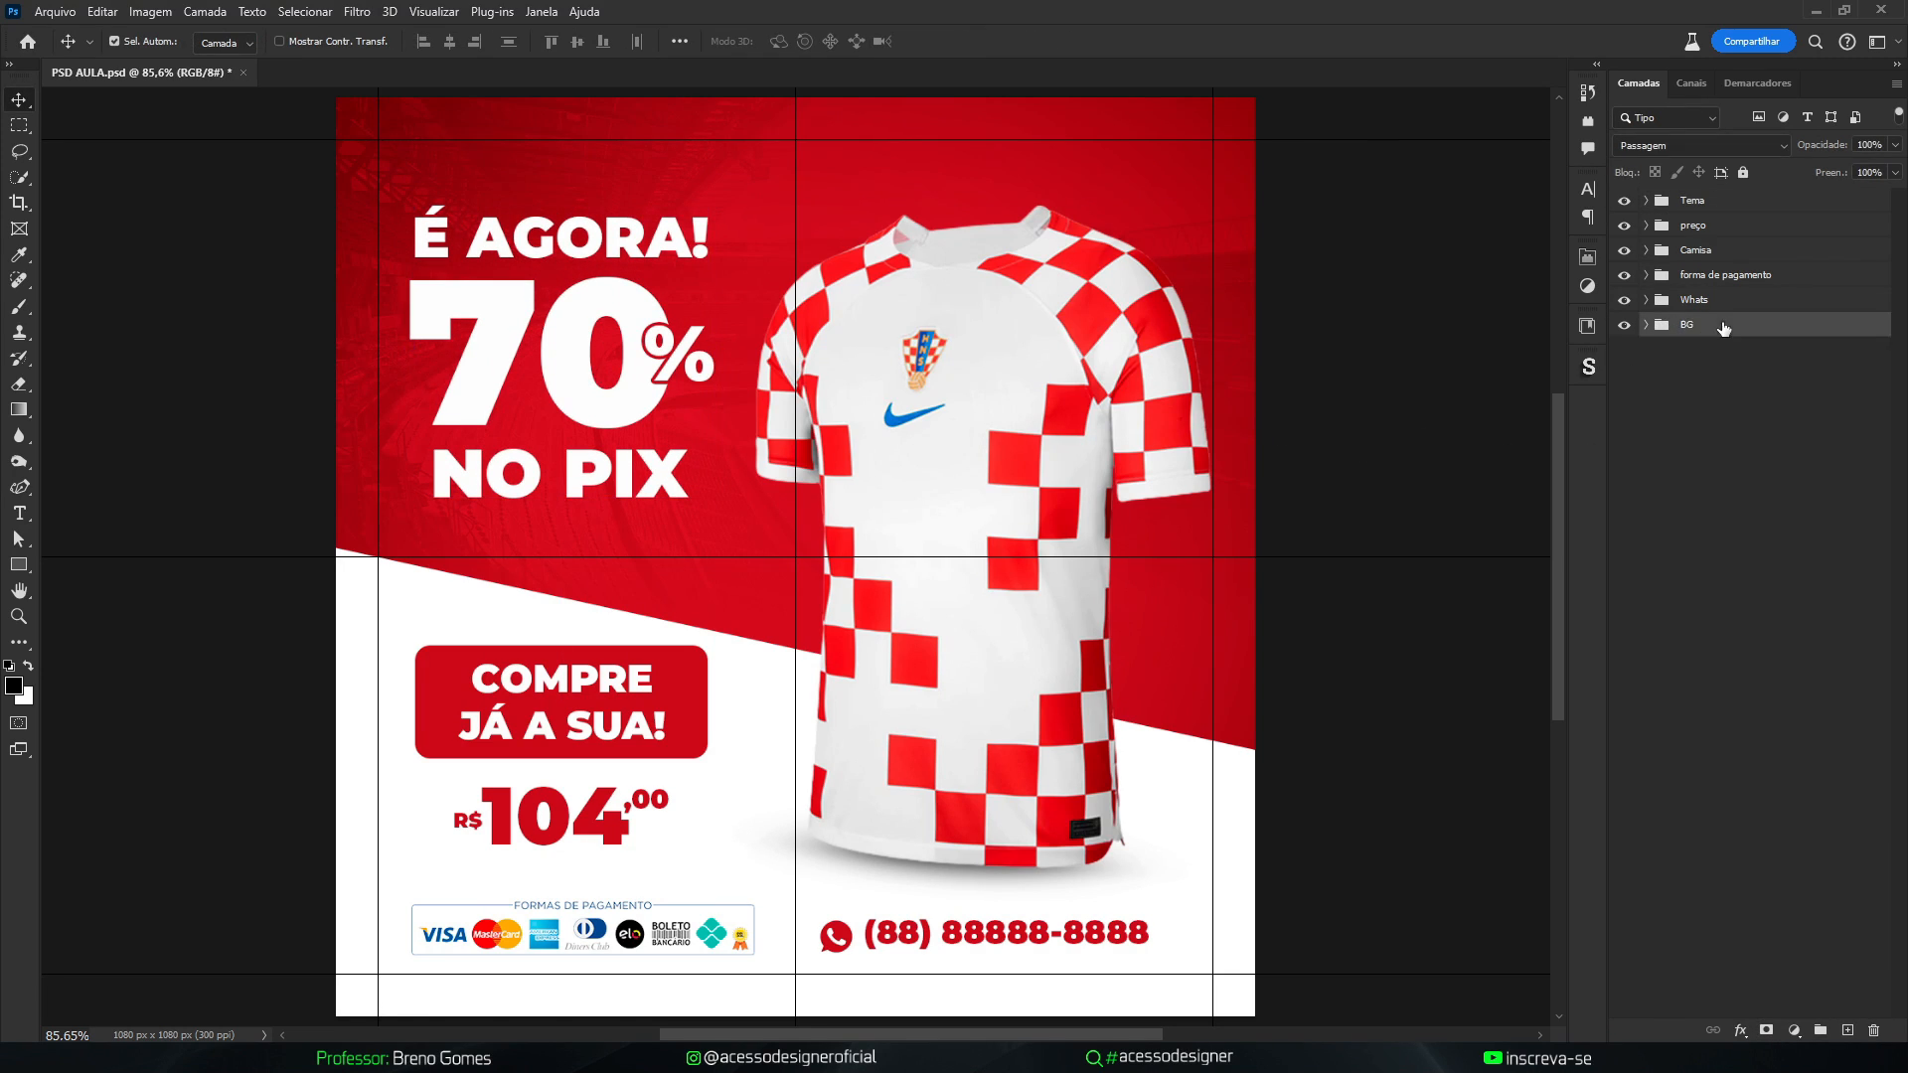
{"action": "left_click", "coordinate": [1702, 208]}
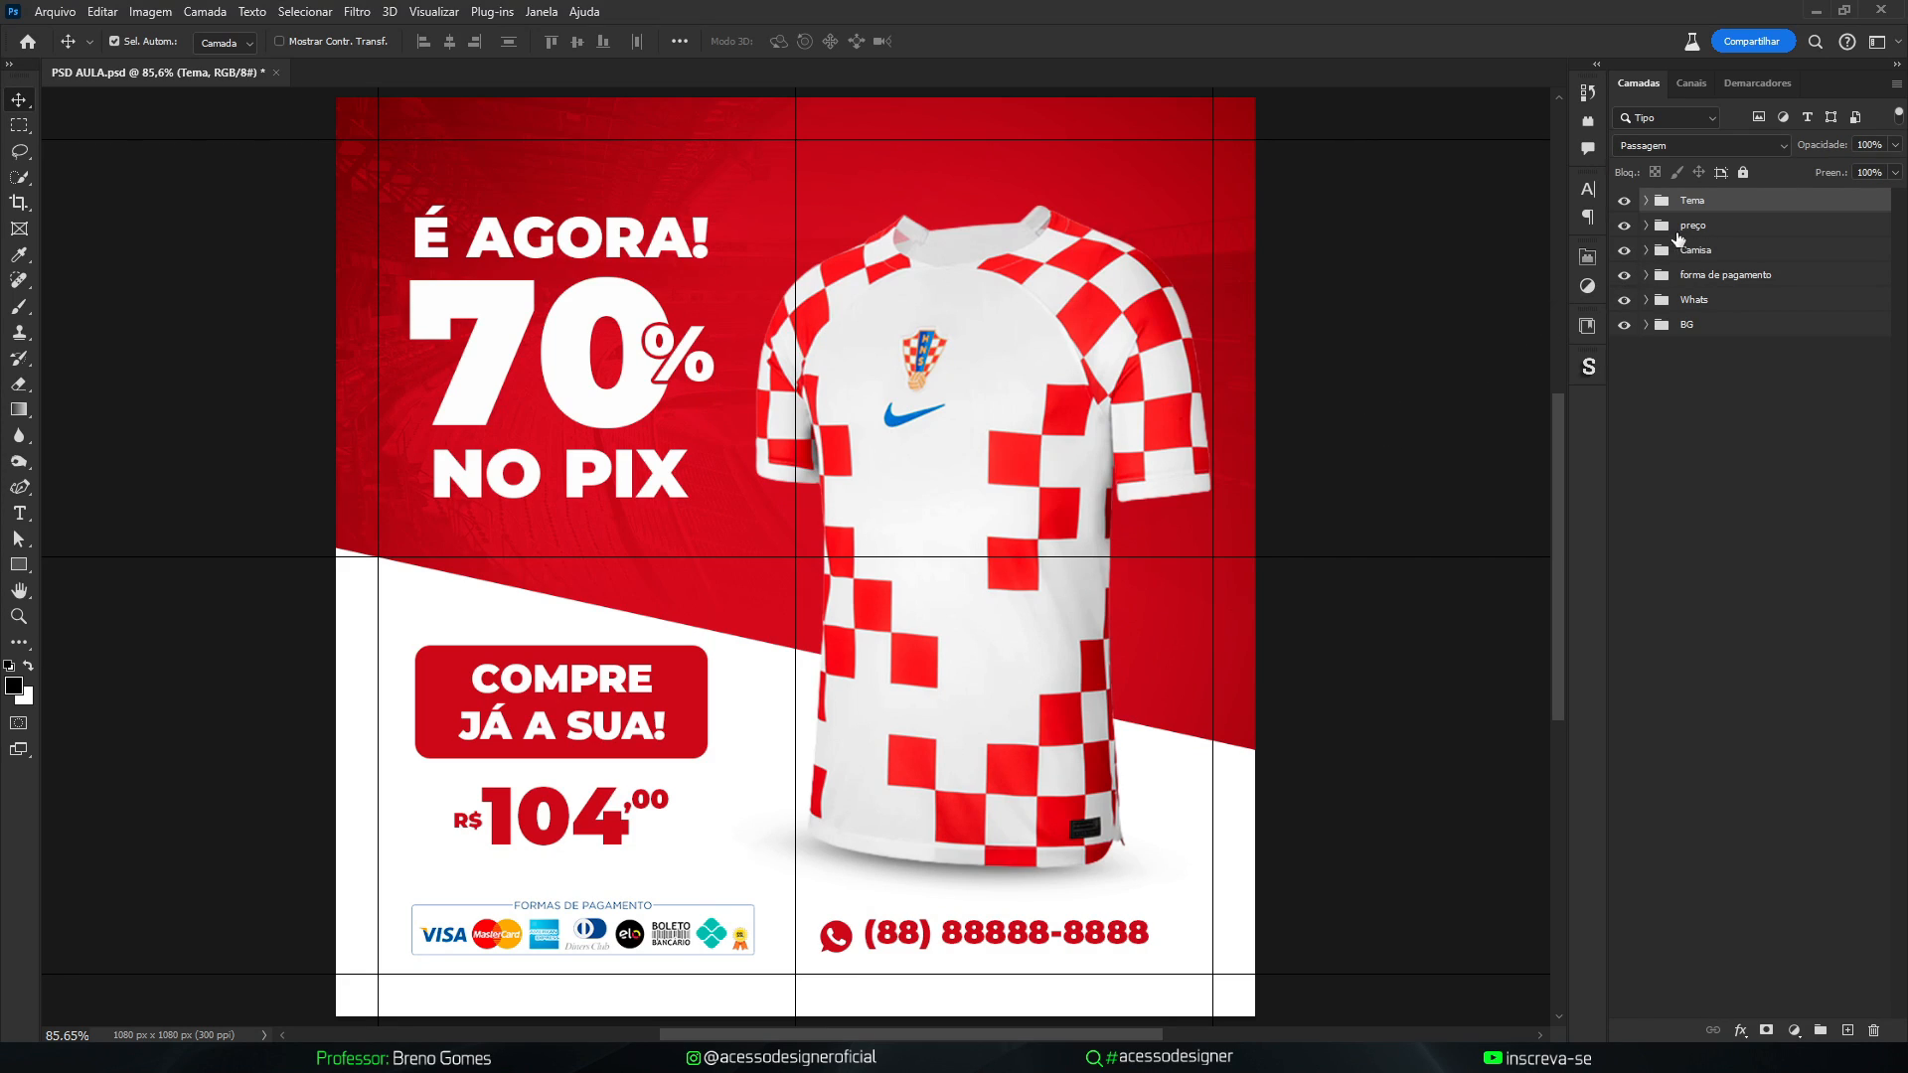
{"action": "left_click", "coordinate": [1136, 362]}
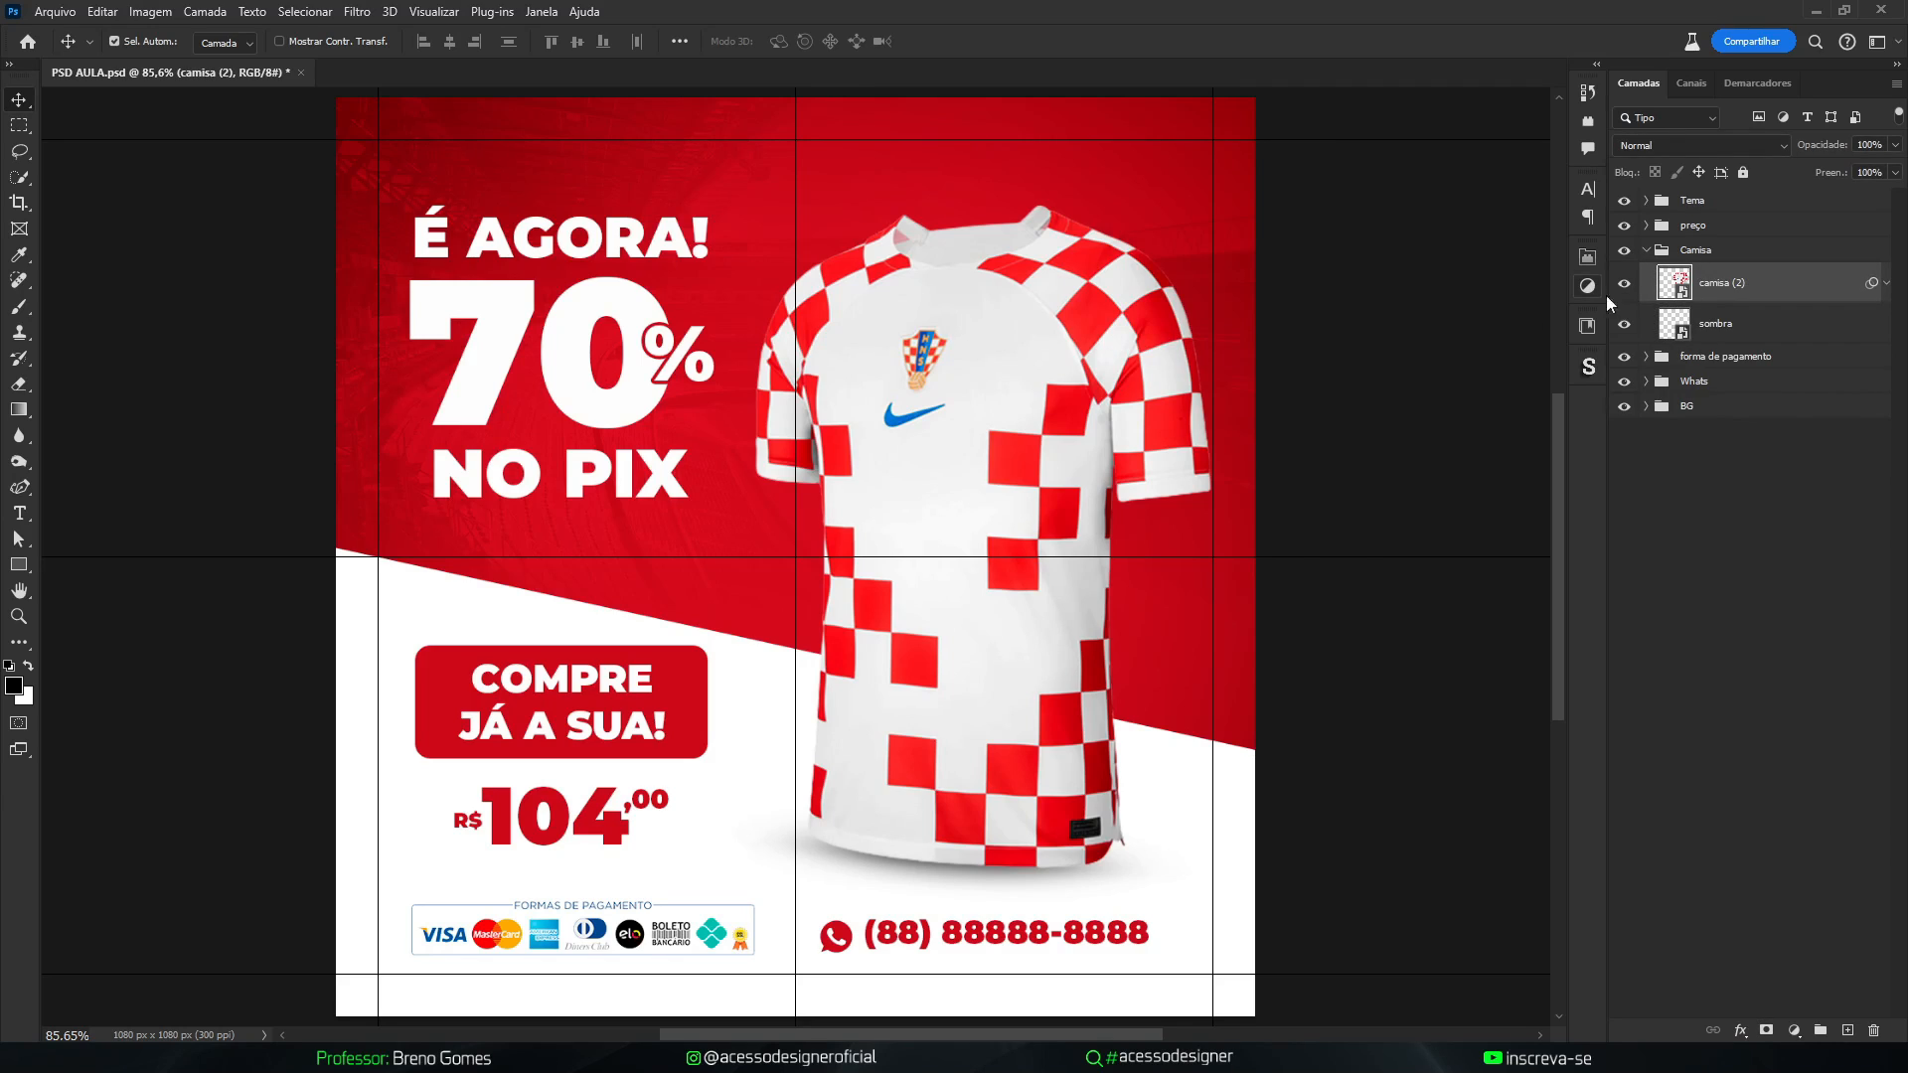
{"action": "left_click", "coordinate": [1847, 1031]}
{"action": "key", "text": "b"}
{"action": "right_click", "coordinate": [1043, 417]}
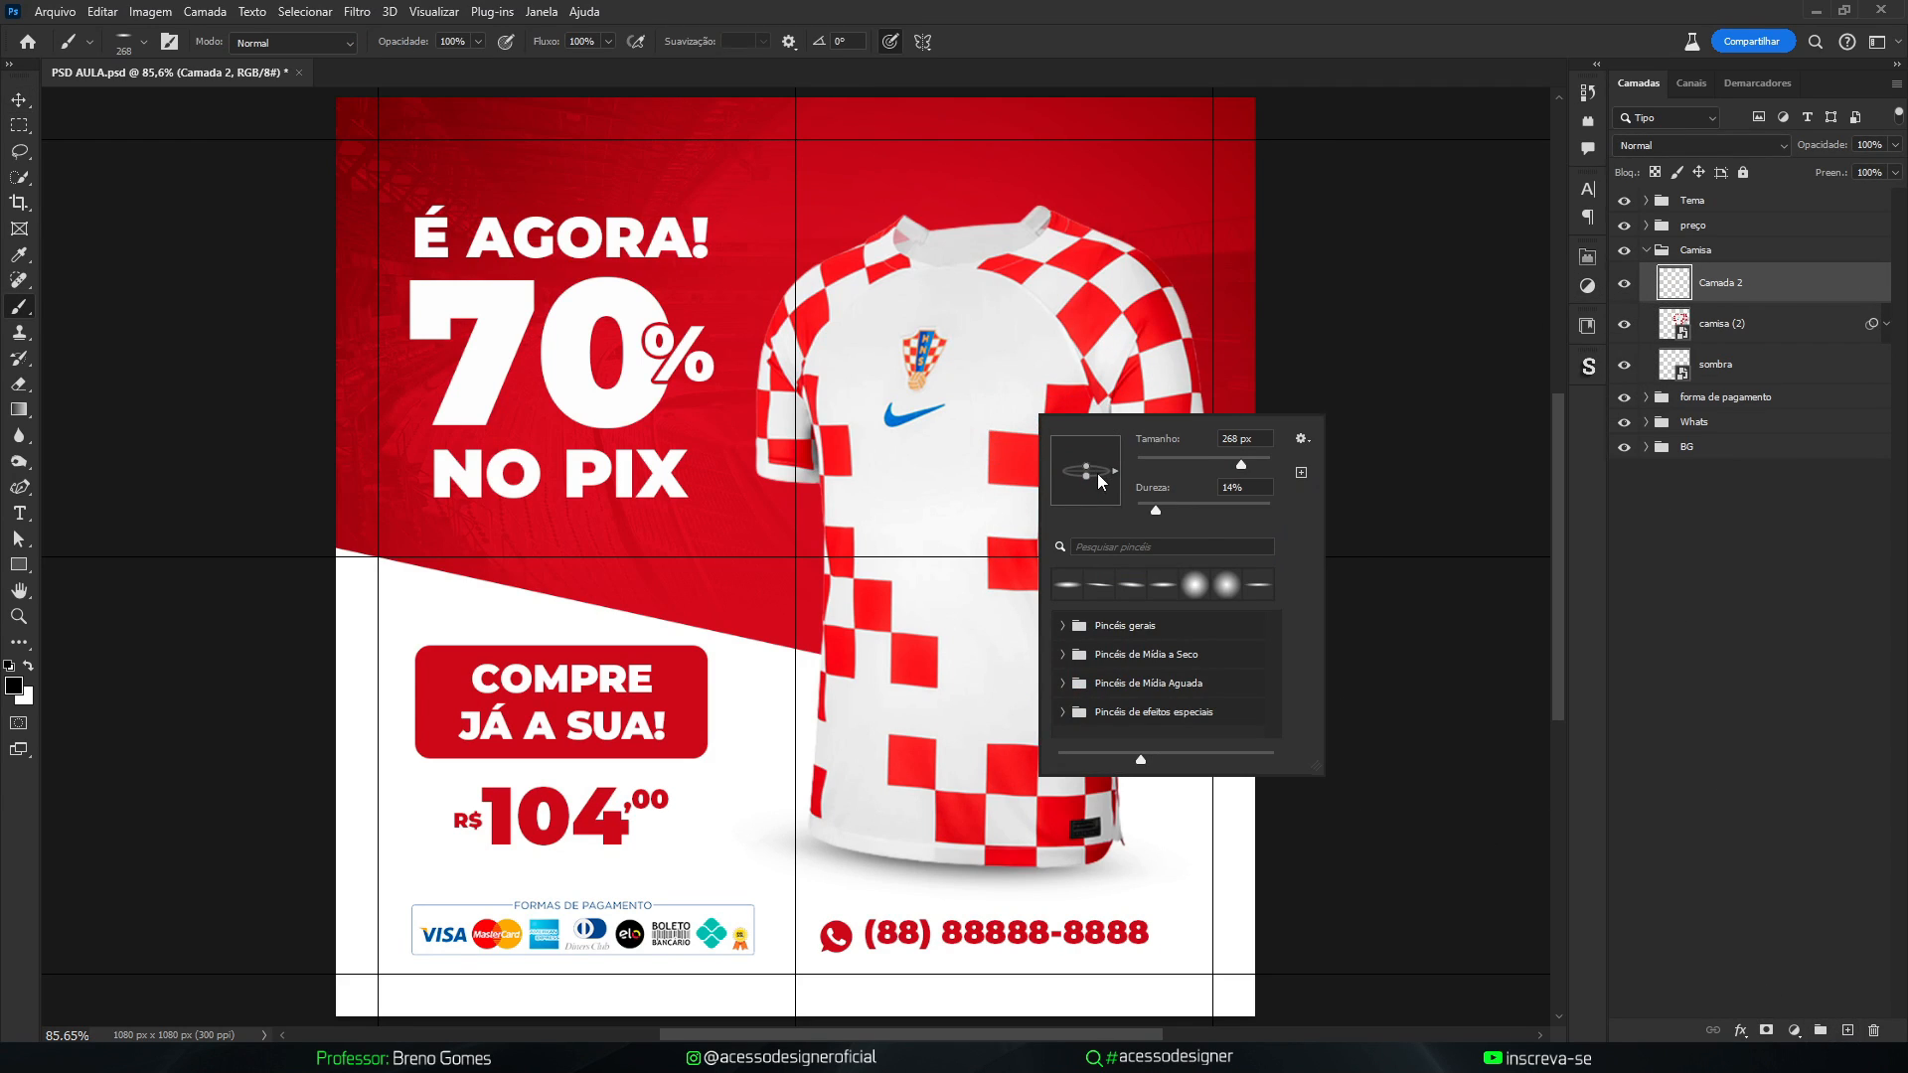
{"action": "left_click_drag", "start_coordinate": [1085, 489], "coordinate": [1086, 501]}
{"action": "left_click_drag", "start_coordinate": [954, 459], "coordinate": [1017, 445]}
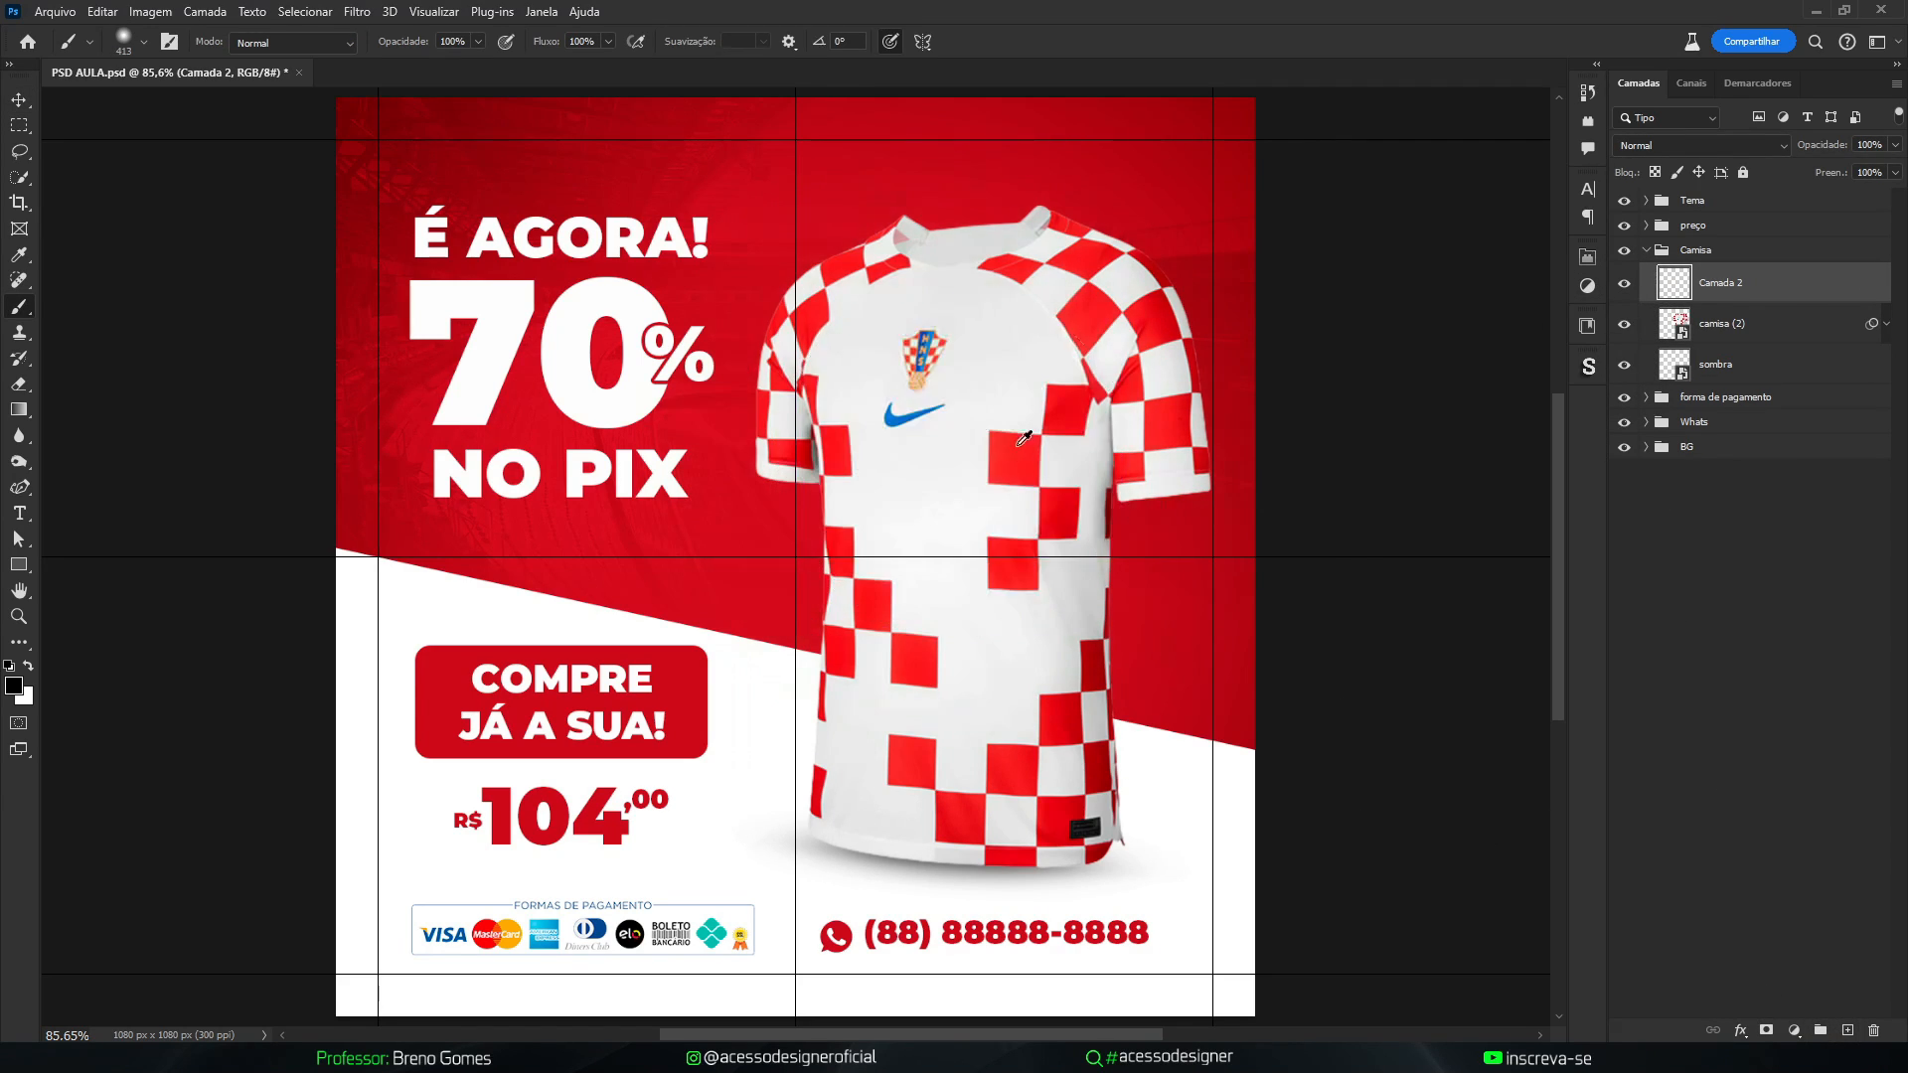
Sample the background red and paint a soft glow on the shirt's outer right side in Divisão blend mode with a 1104 px brush
{"action": "left_click", "coordinate": [1172, 238], "text": "alt"}
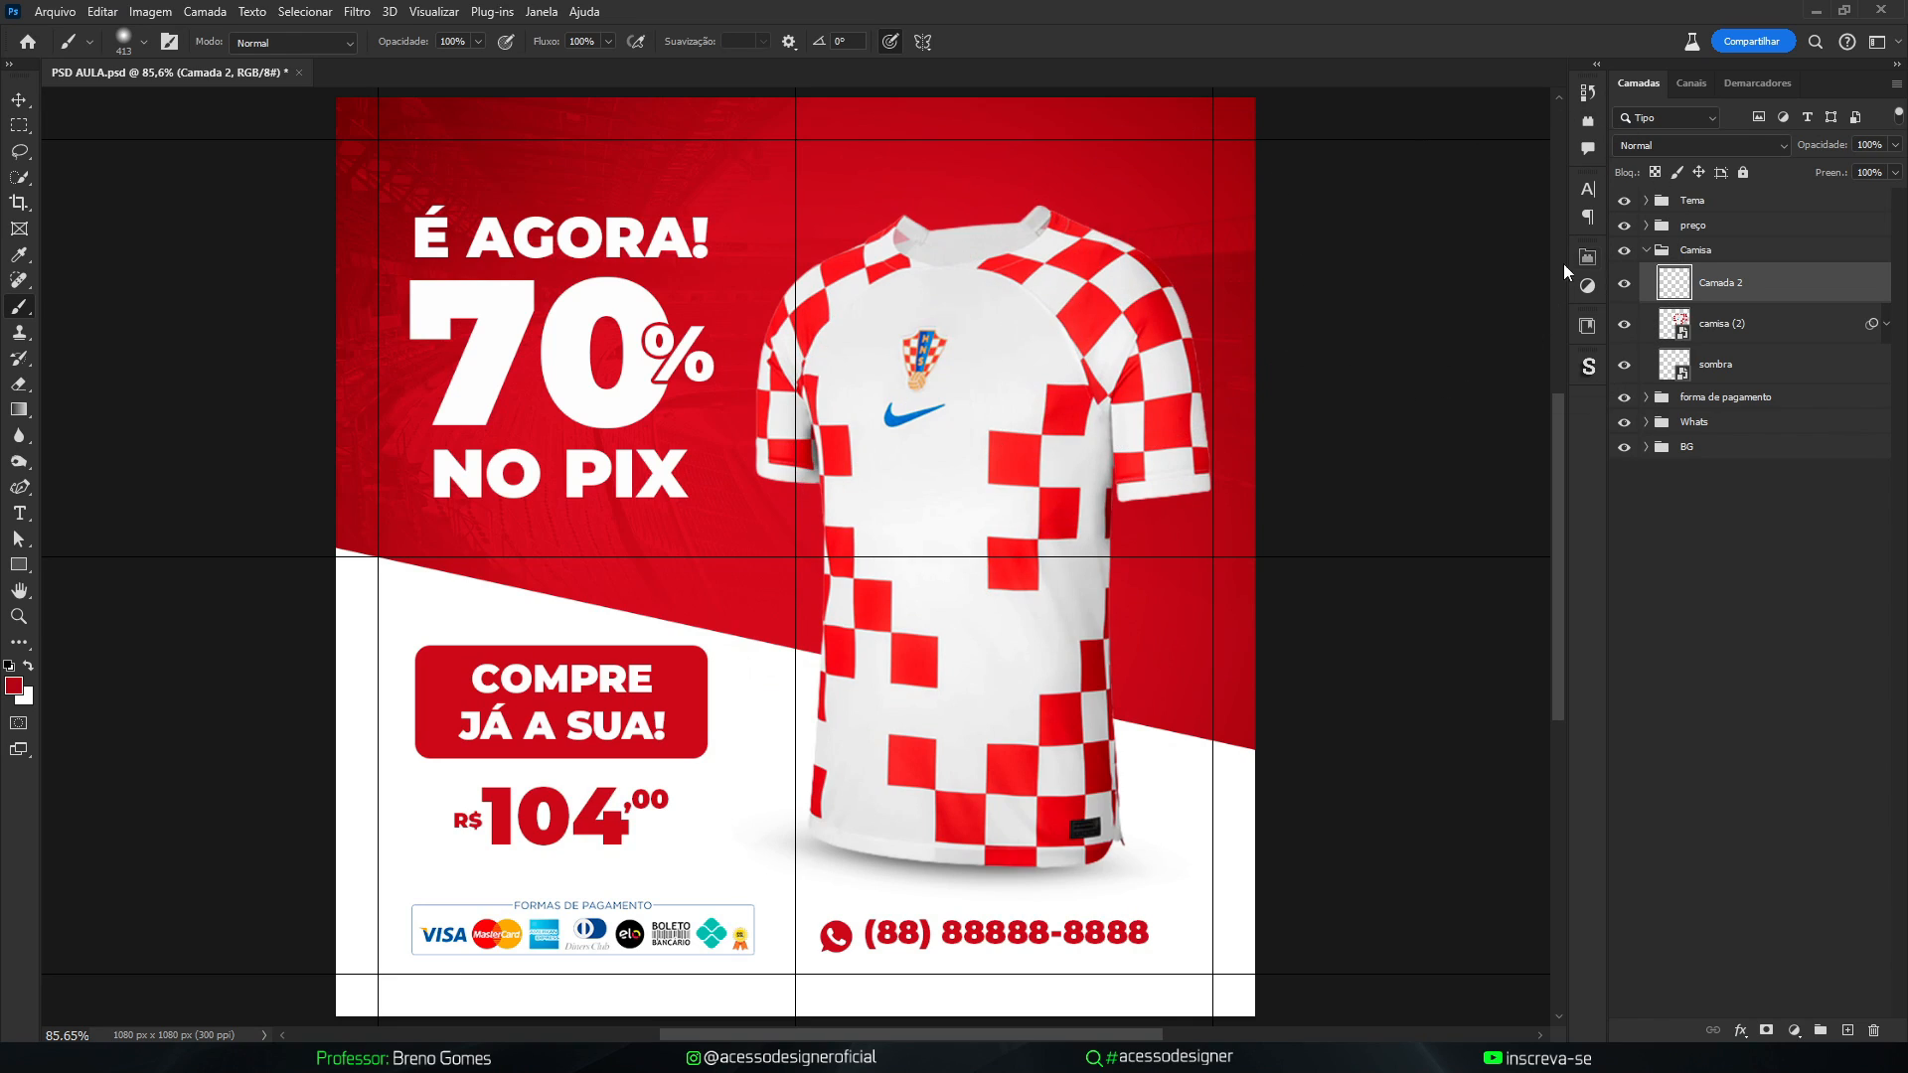
{"action": "left_click", "coordinate": [1649, 145]}
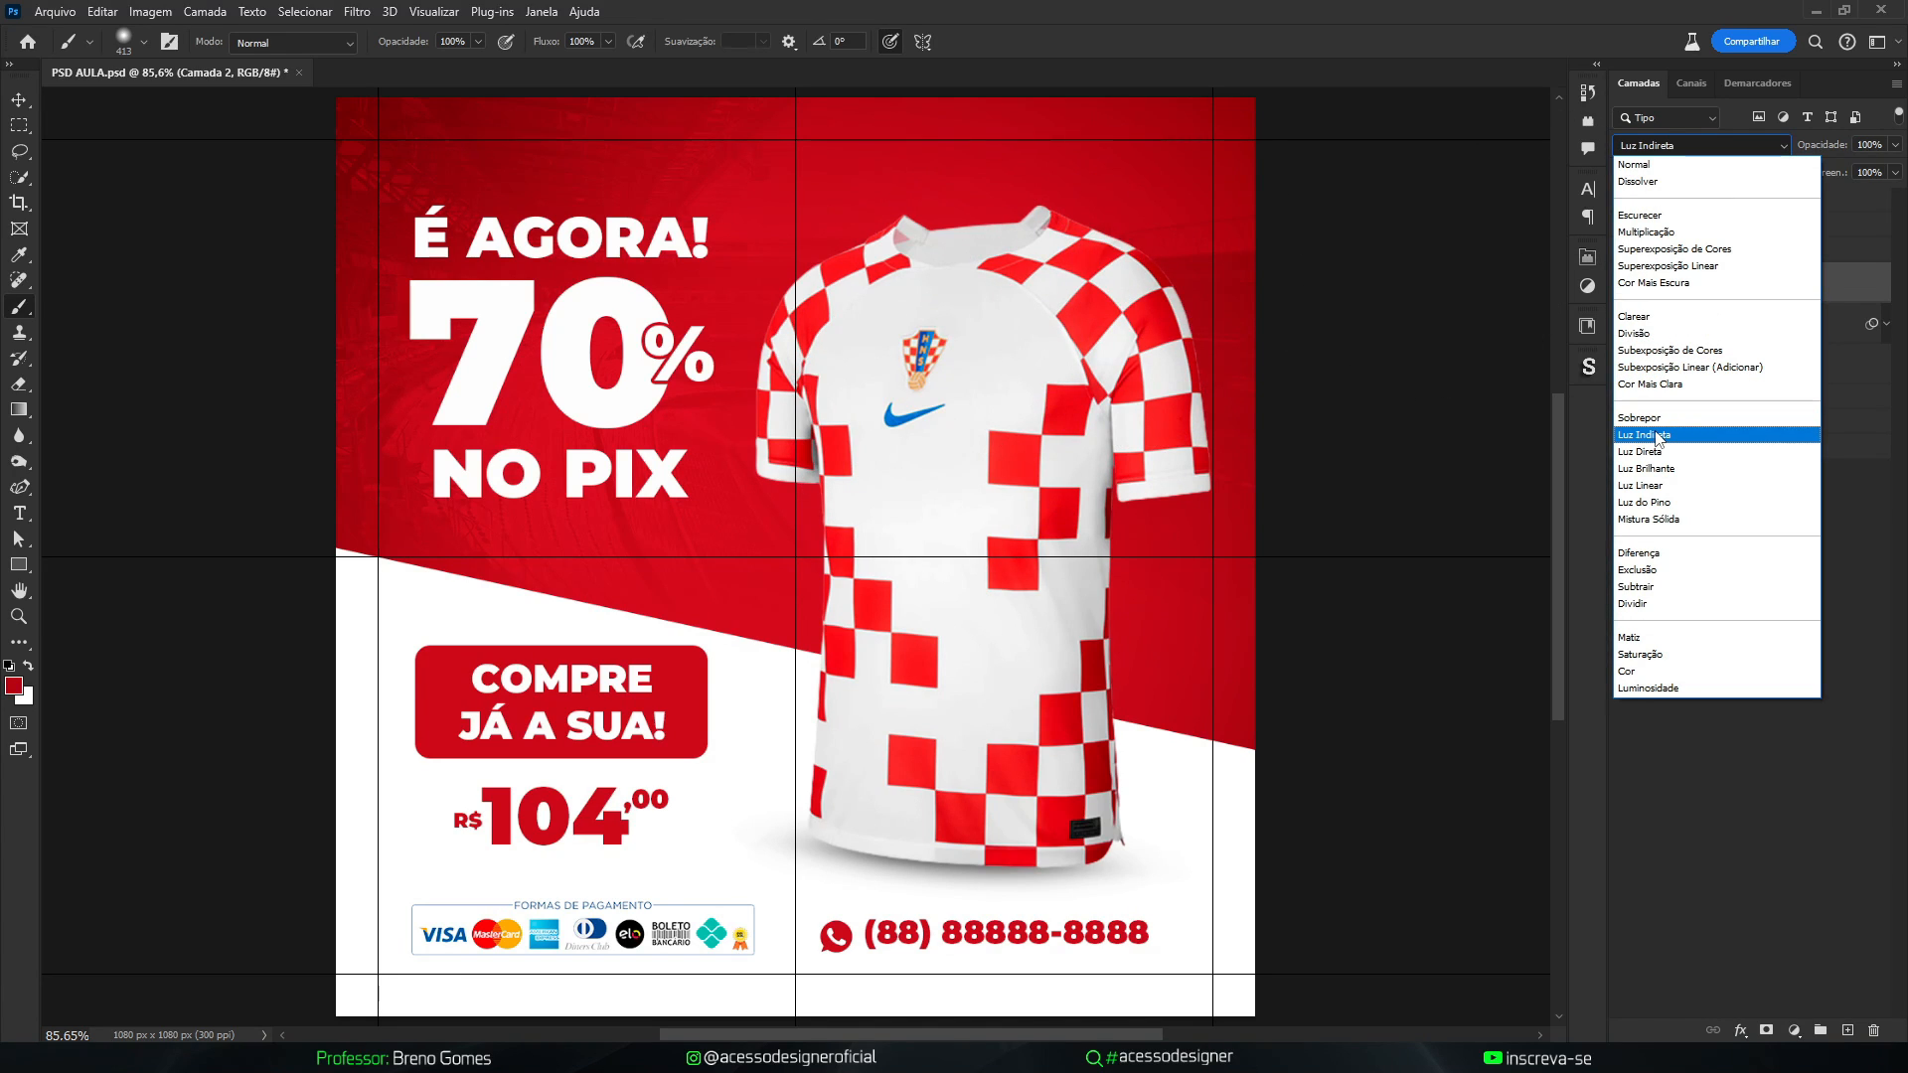
{"action": "left_click", "coordinate": [1640, 333]}
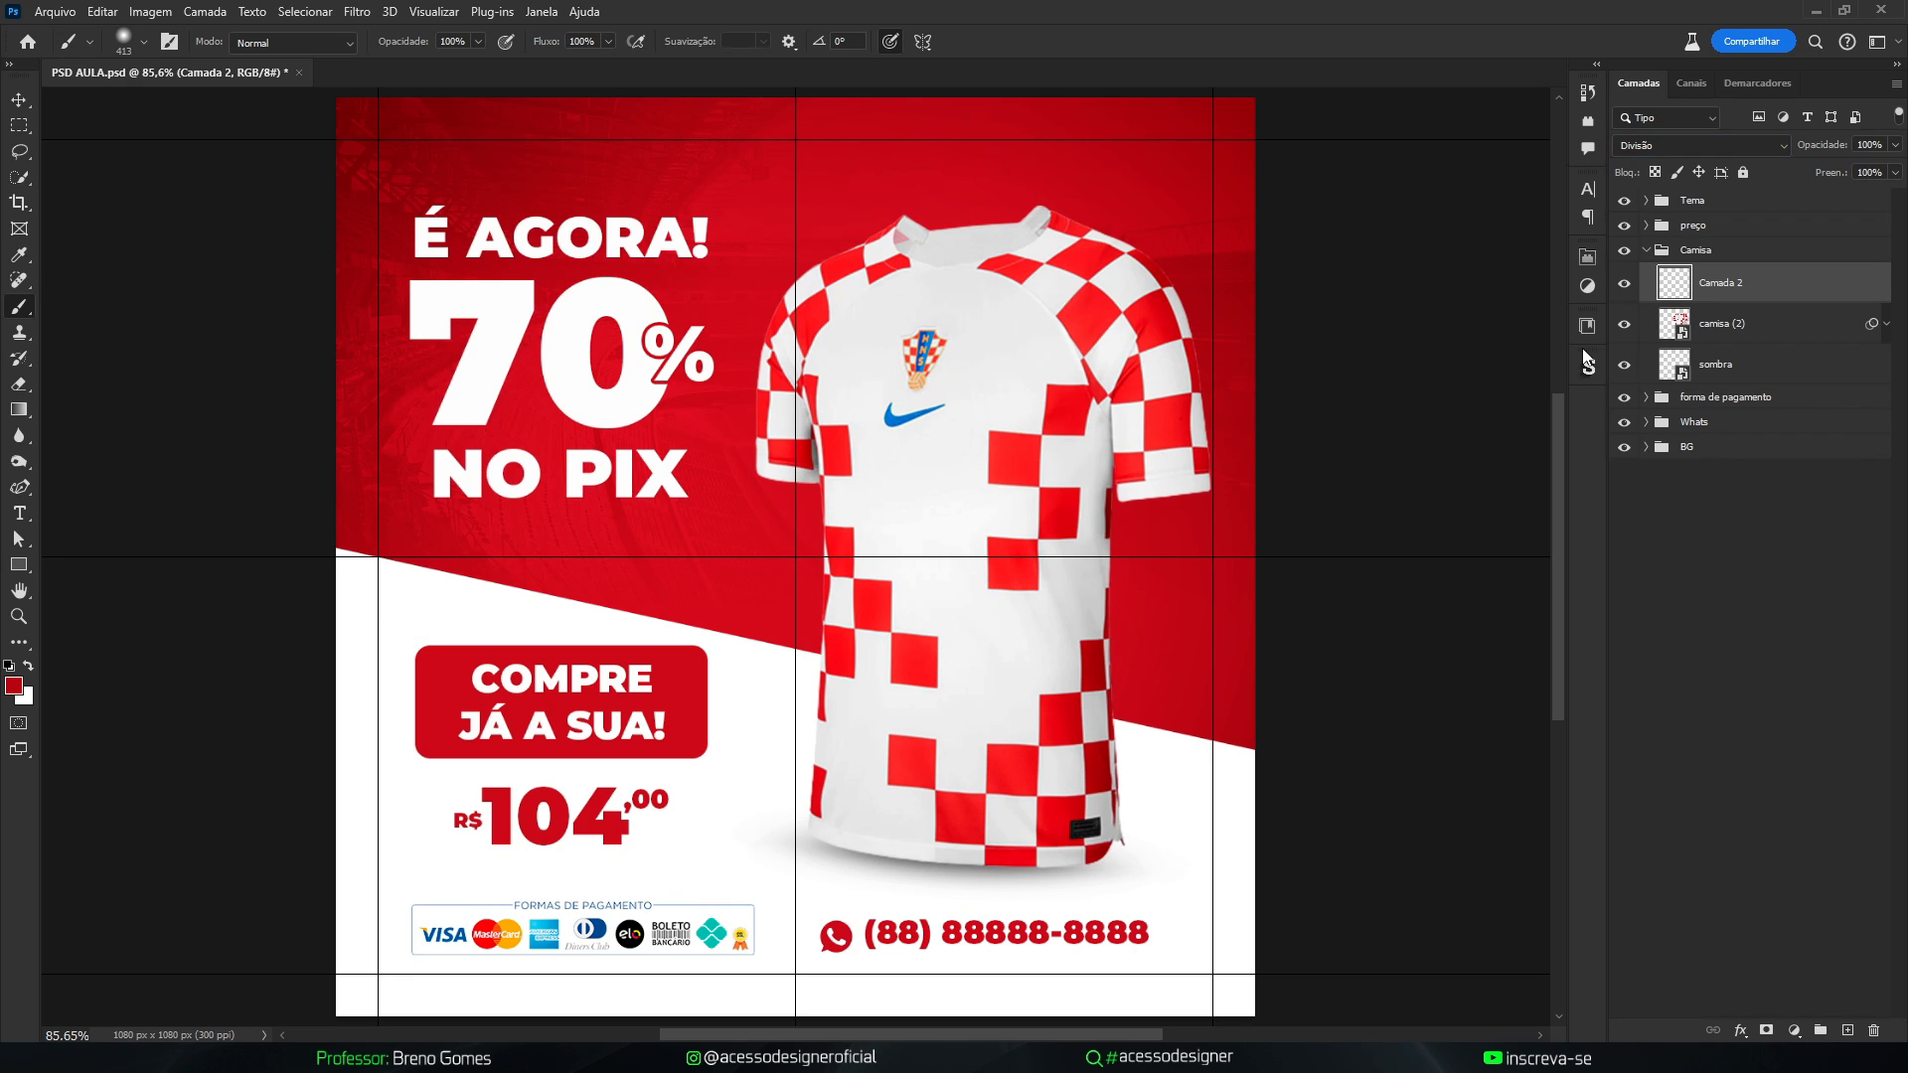
{"action": "left_click_drag", "start_coordinate": [1136, 348], "coordinate": [1397, 319]}
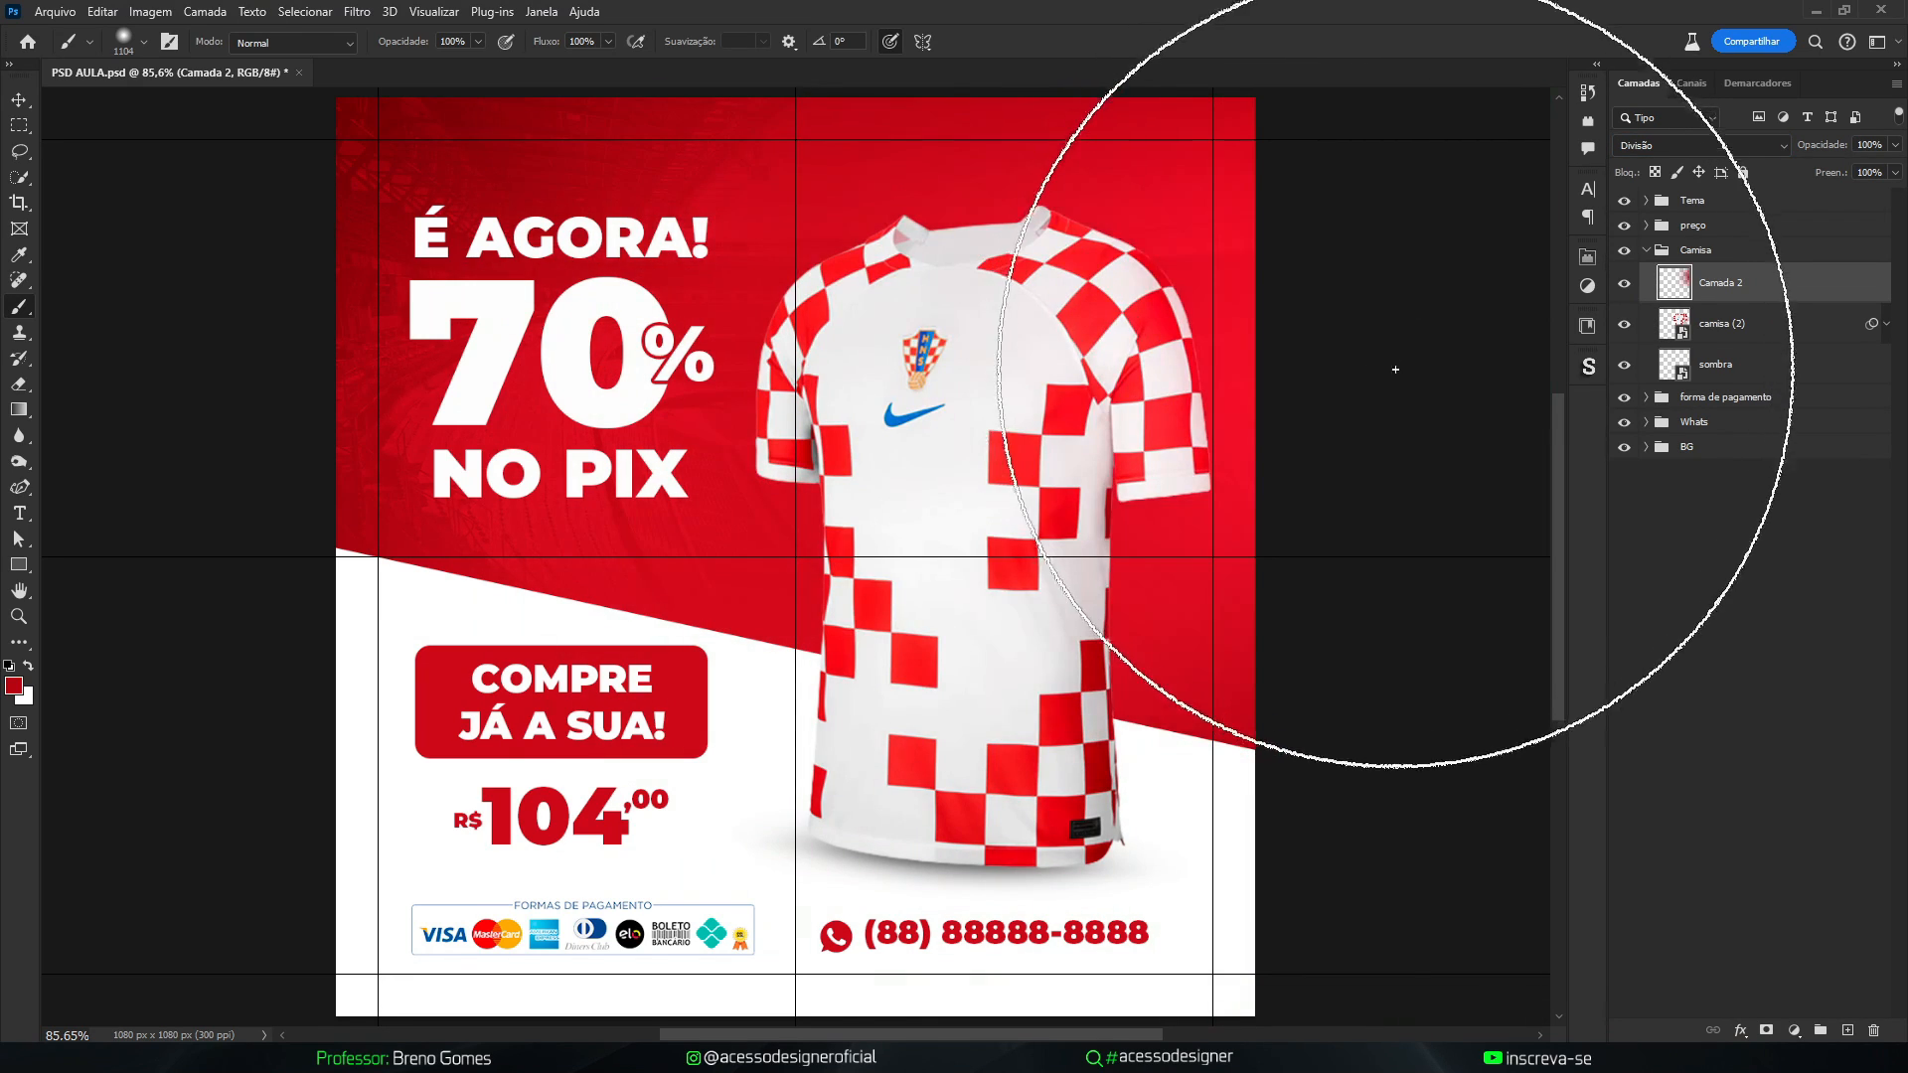
{"action": "key", "text": "v"}
{"action": "left_click", "coordinate": [1624, 285]}
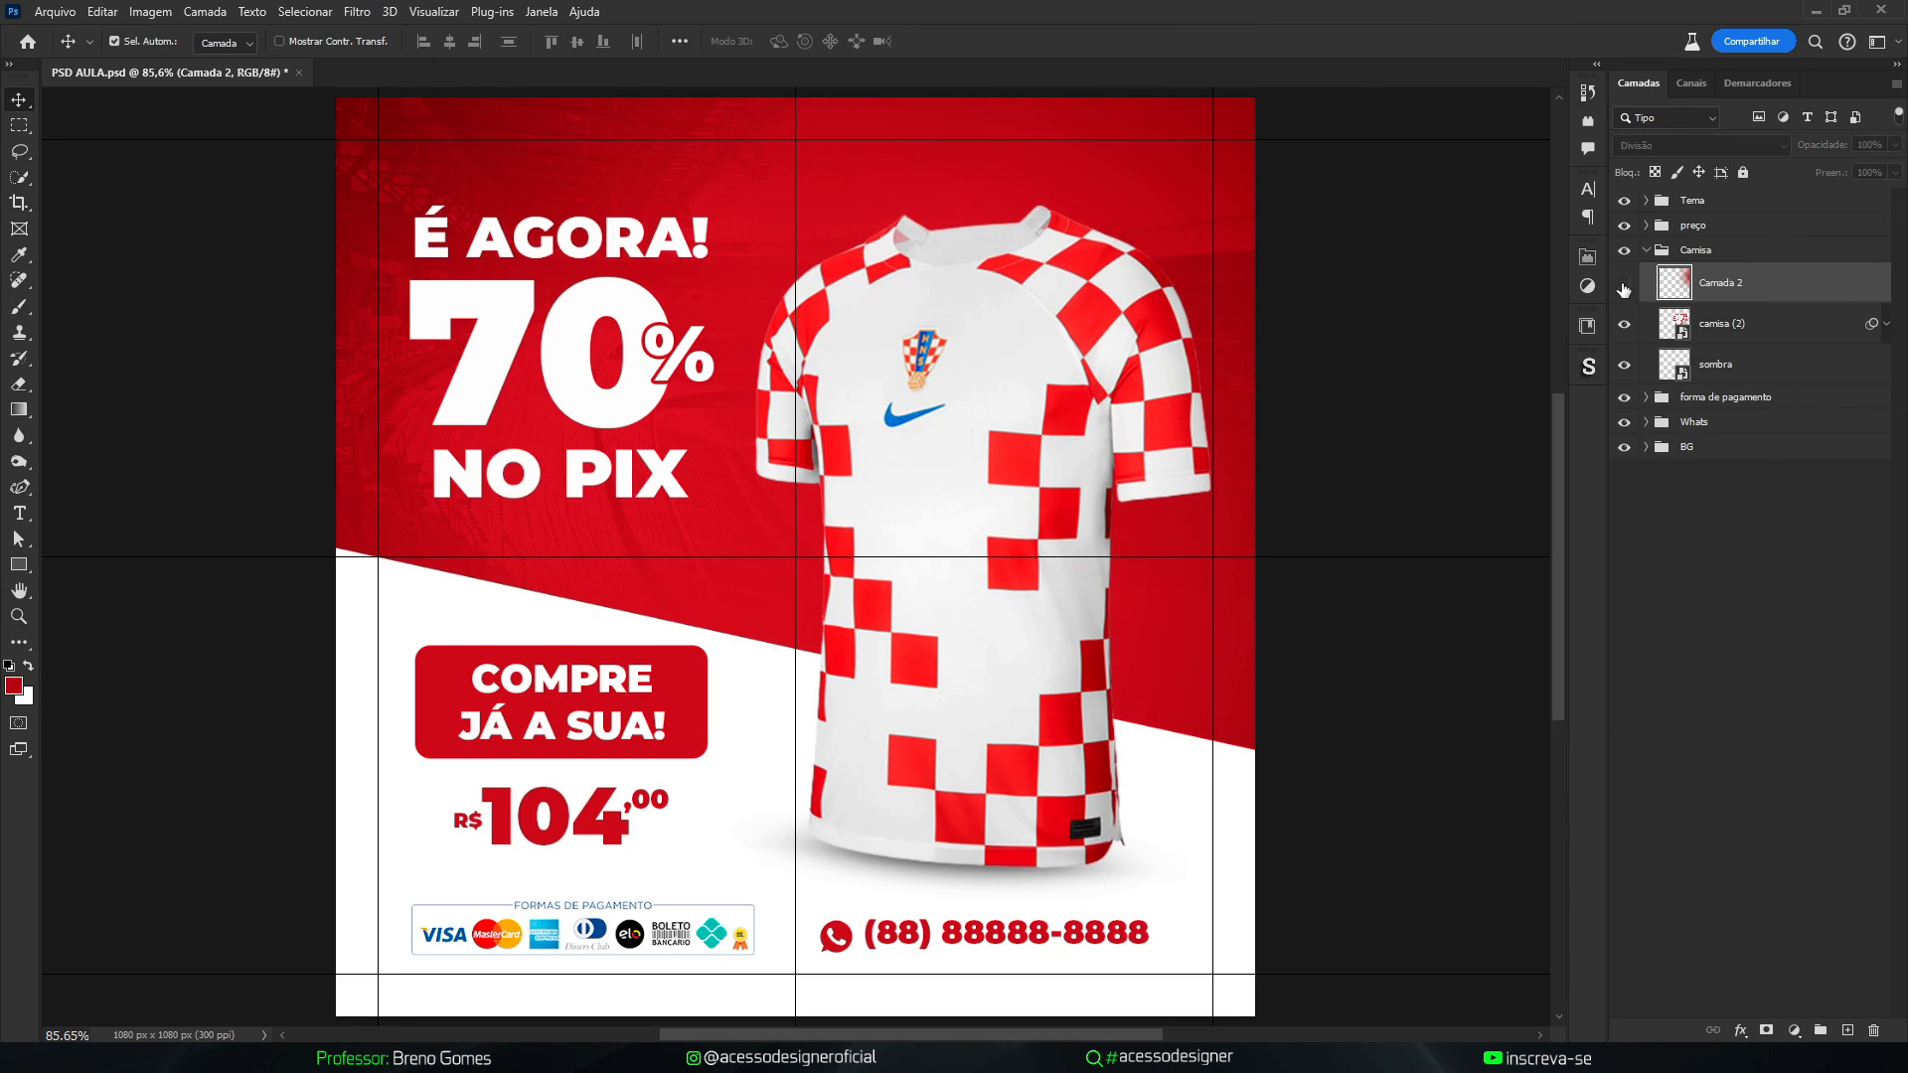
{"action": "left_click", "coordinate": [1623, 285]}
Set the glow layer's fill to 55%, rename it brilho, and collapse the Camisa group
{"action": "left_click", "coordinate": [1895, 172]}
{"action": "left_click_drag", "start_coordinate": [1895, 194], "coordinate": [1854, 201]}
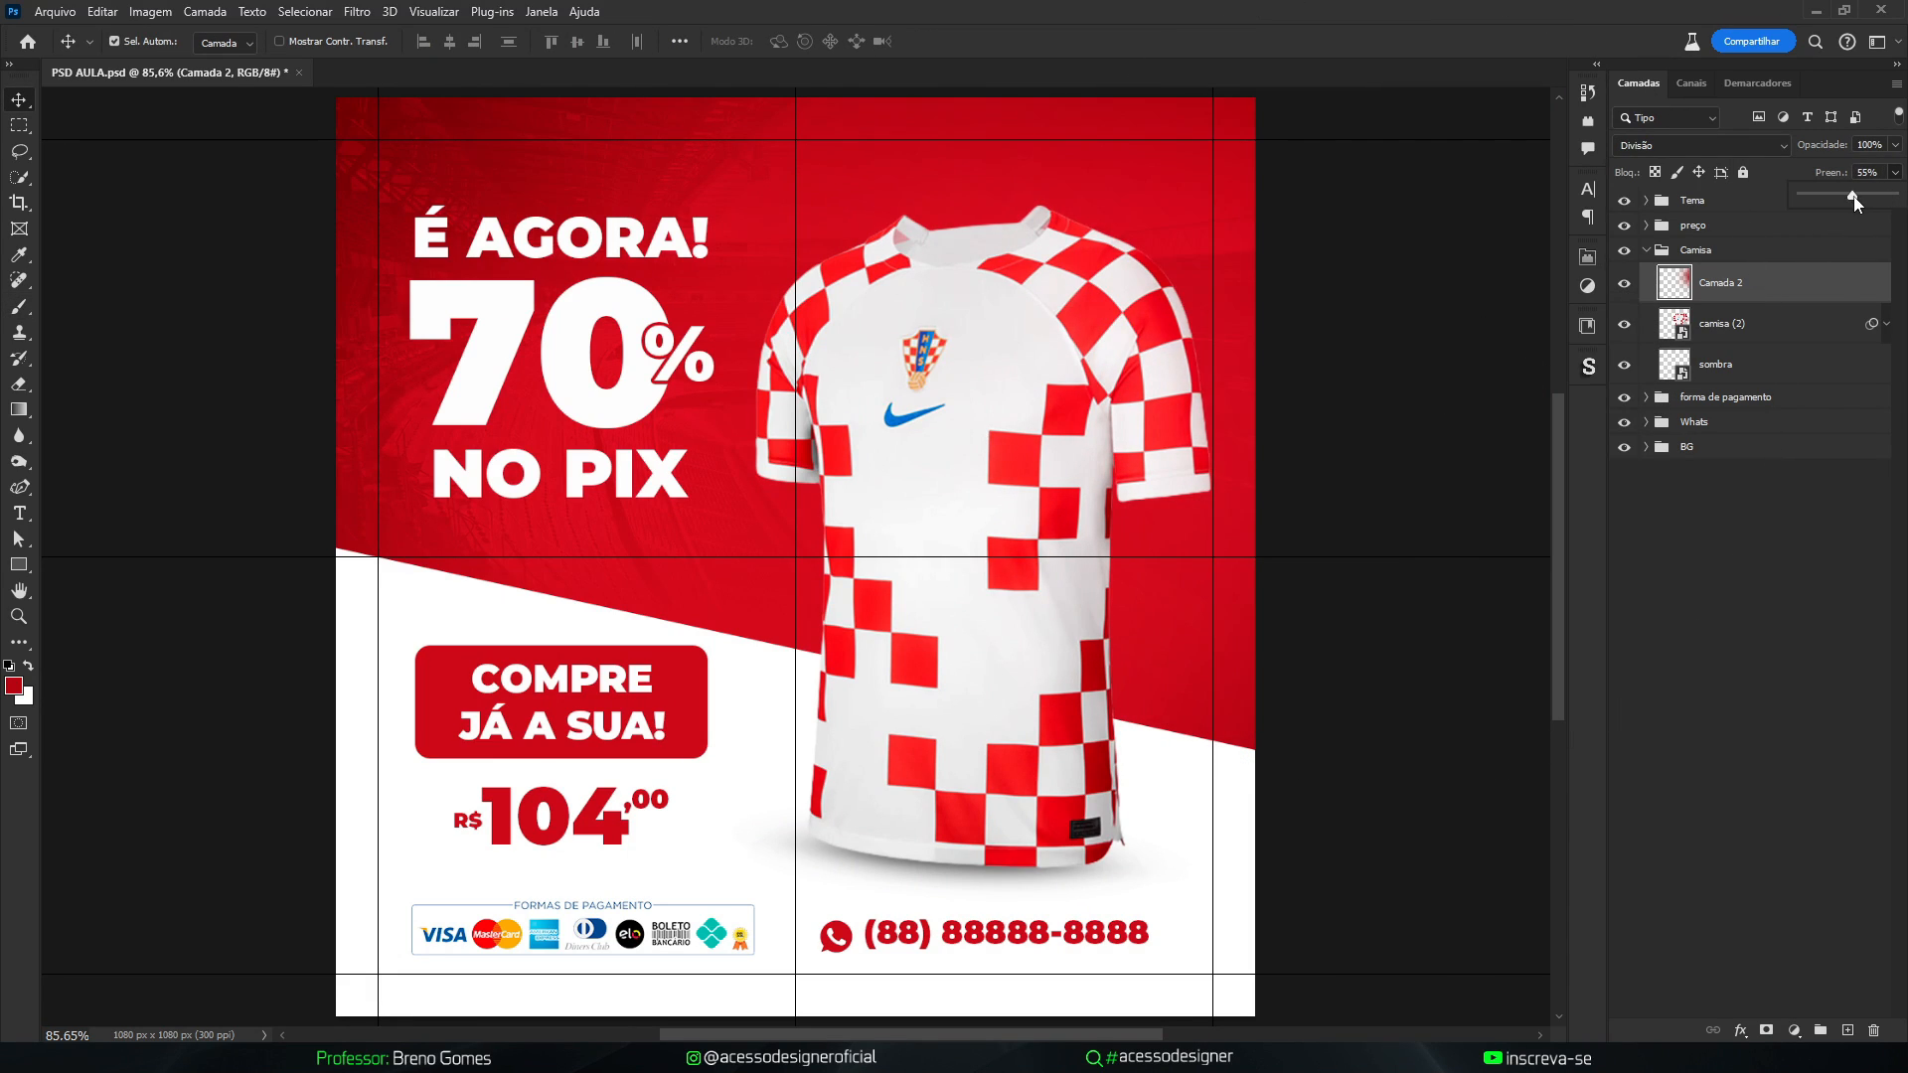
{"action": "double_click", "coordinate": [1740, 285]}
{"action": "type", "text": "brilhol"}
{"action": "key", "text": "Return"}
{"action": "double_click", "coordinate": [1713, 284]}
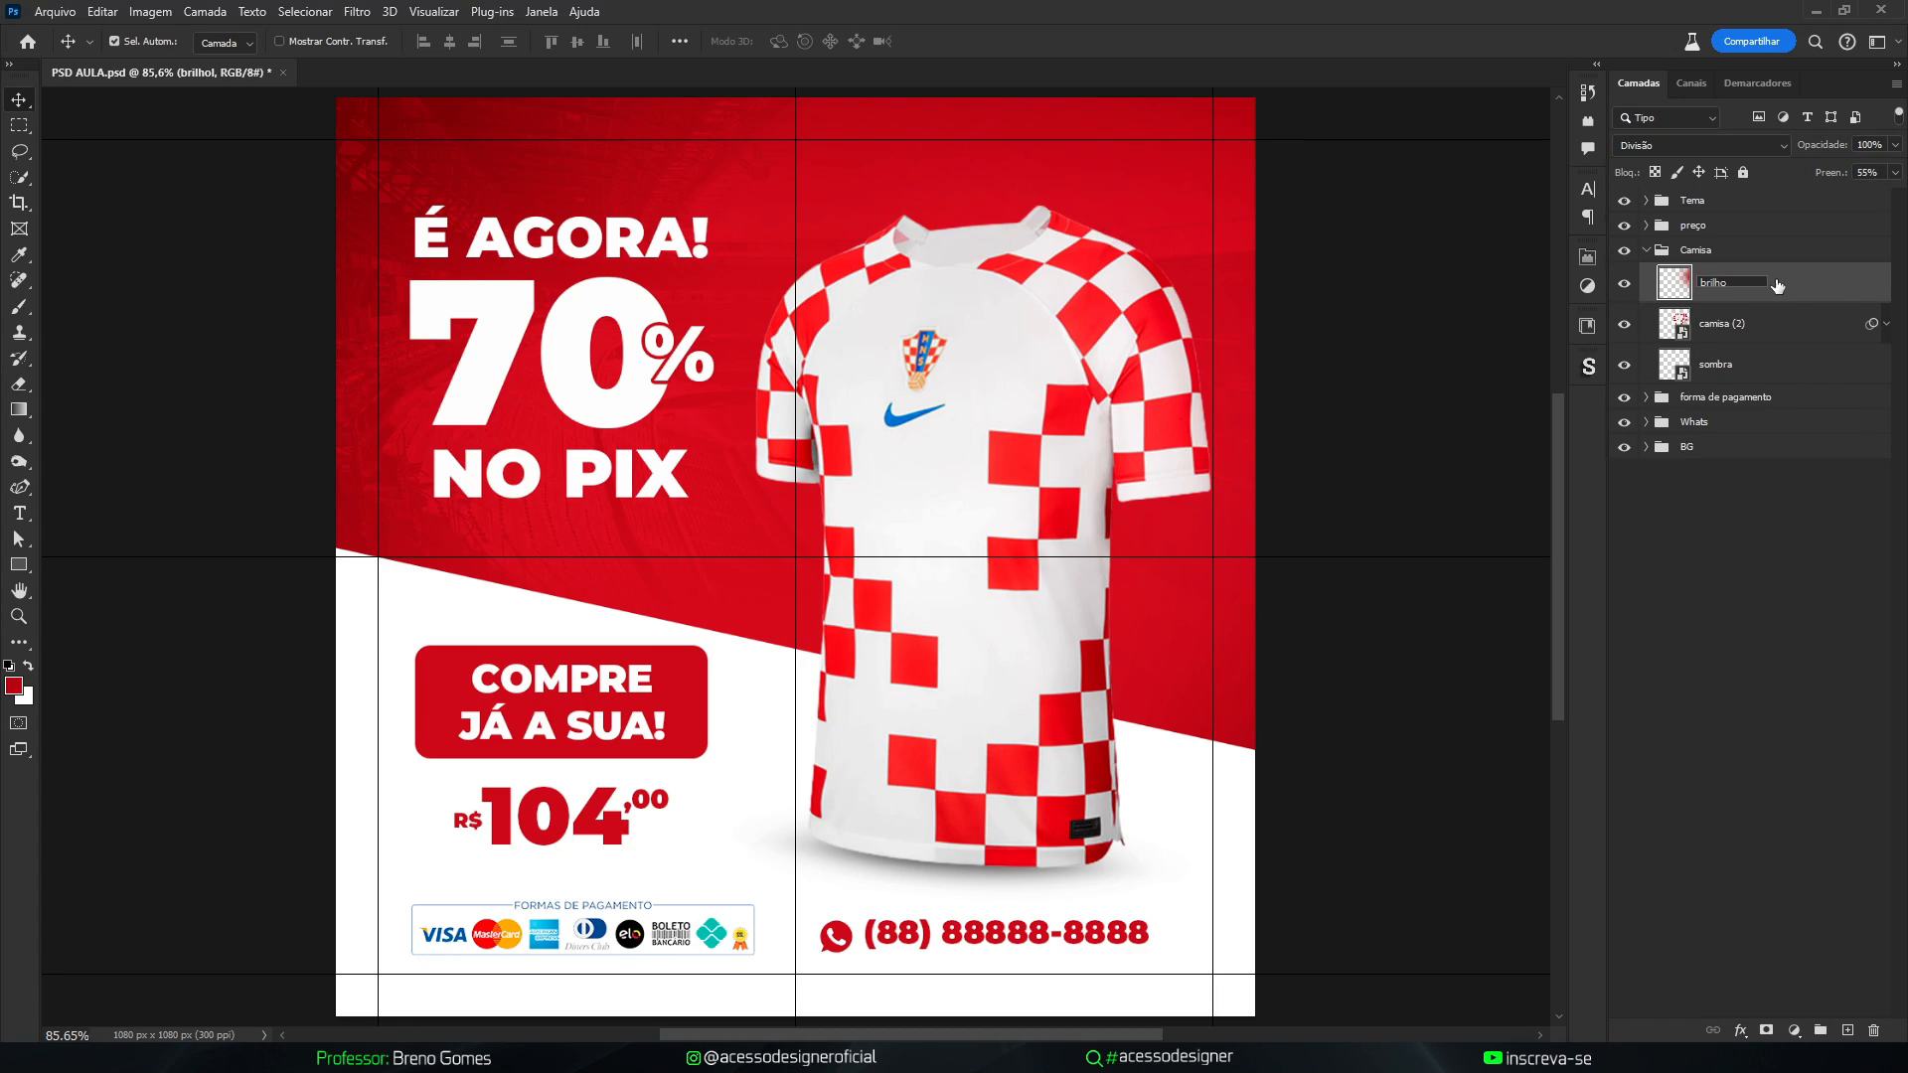
{"action": "key", "text": "Return"}
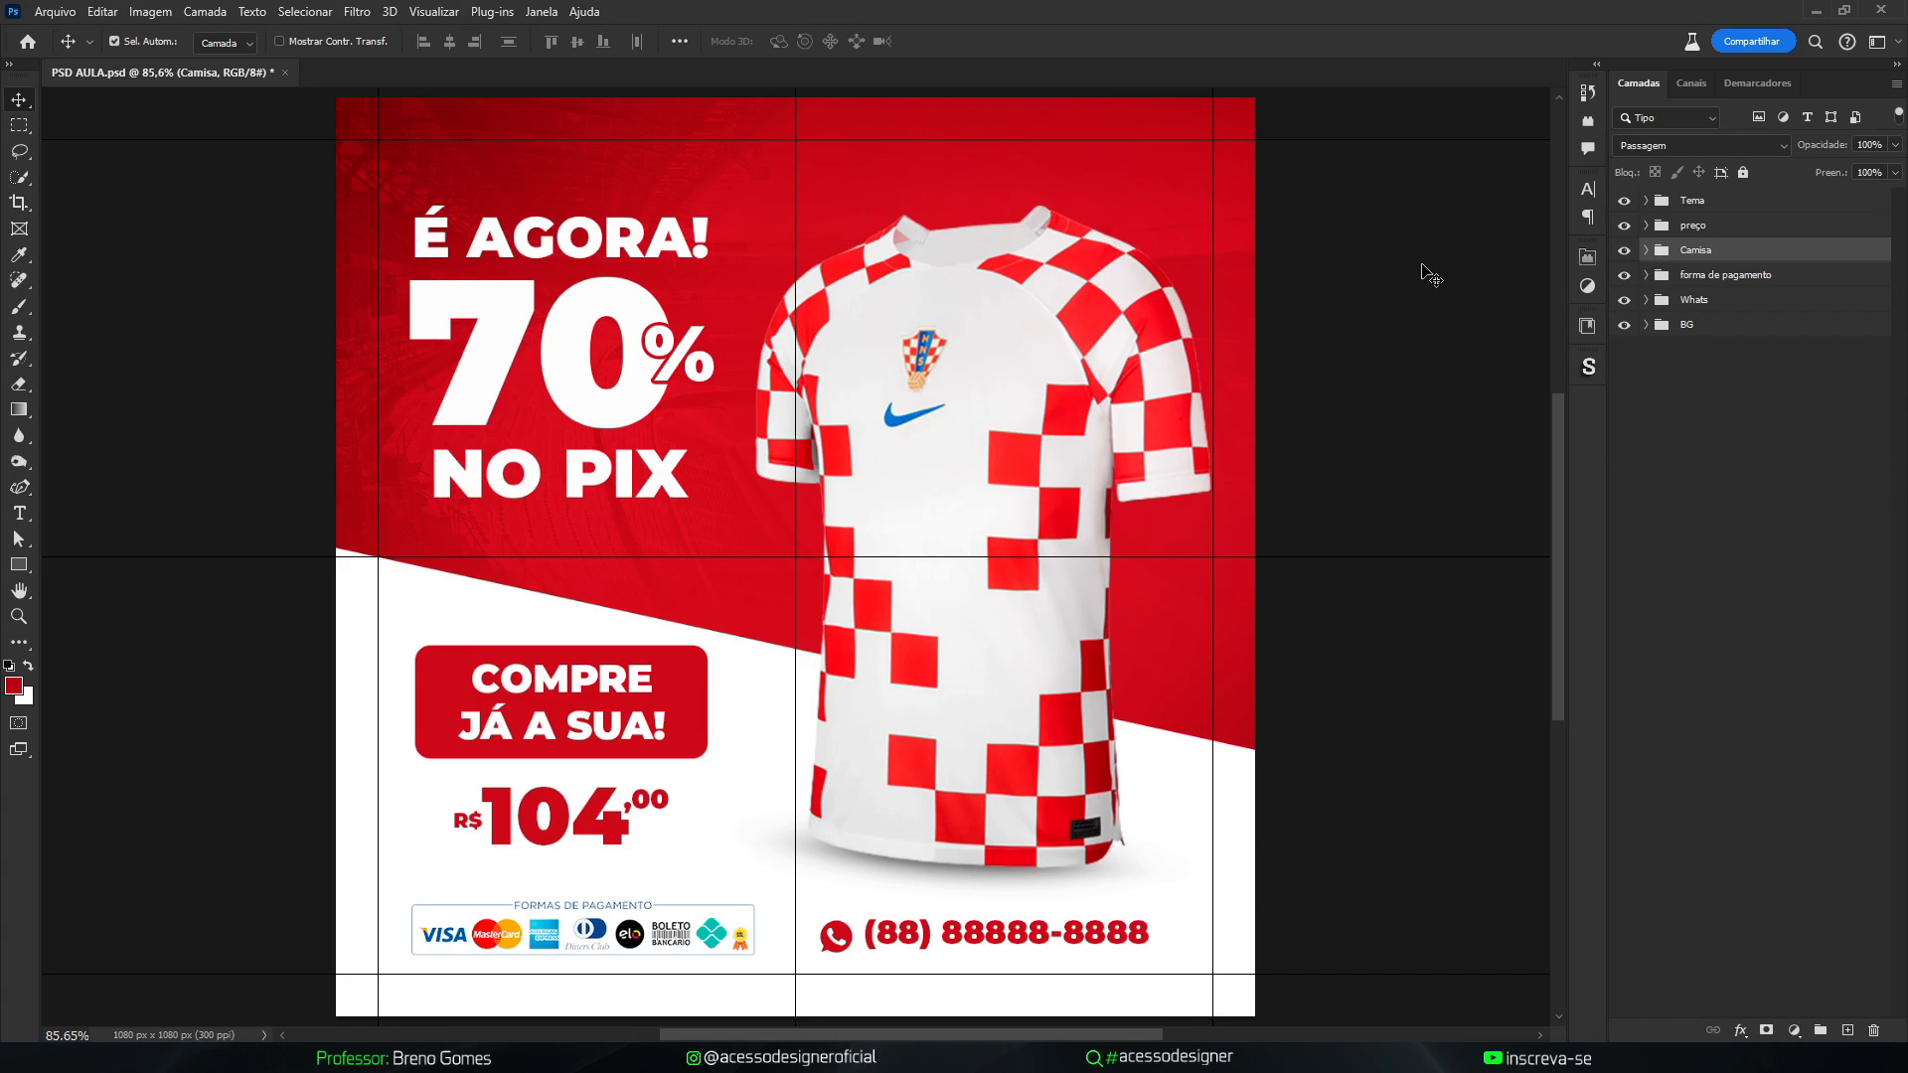
{"action": "left_click", "coordinate": [1645, 252]}
Stamp all visible layers into one merged layer above the Tema group, keeping it aligned with the artwork
{"action": "left_click", "coordinate": [1696, 203]}
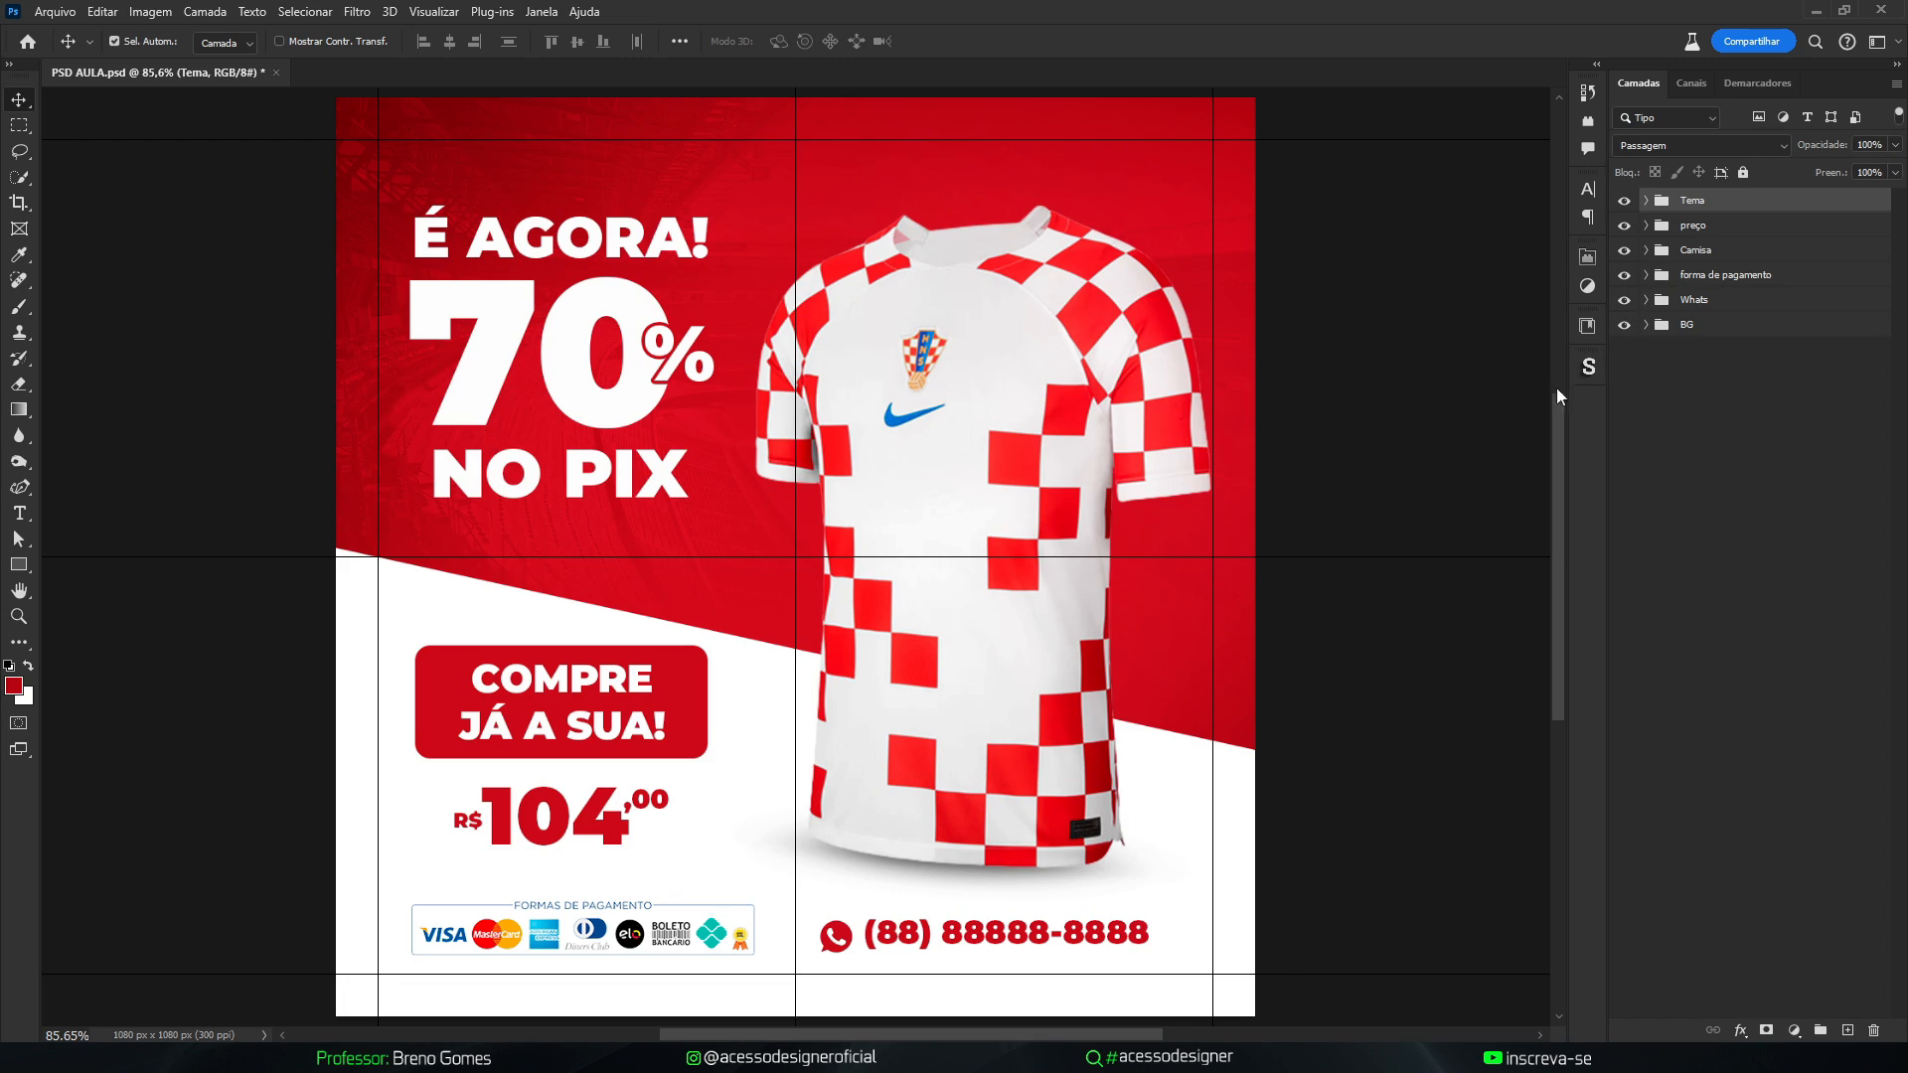
{"action": "left_click", "coordinate": [1711, 326]}
{"action": "left_click", "coordinate": [1721, 201]}
{"action": "key", "text": "ctrl+shift+alt+e"}
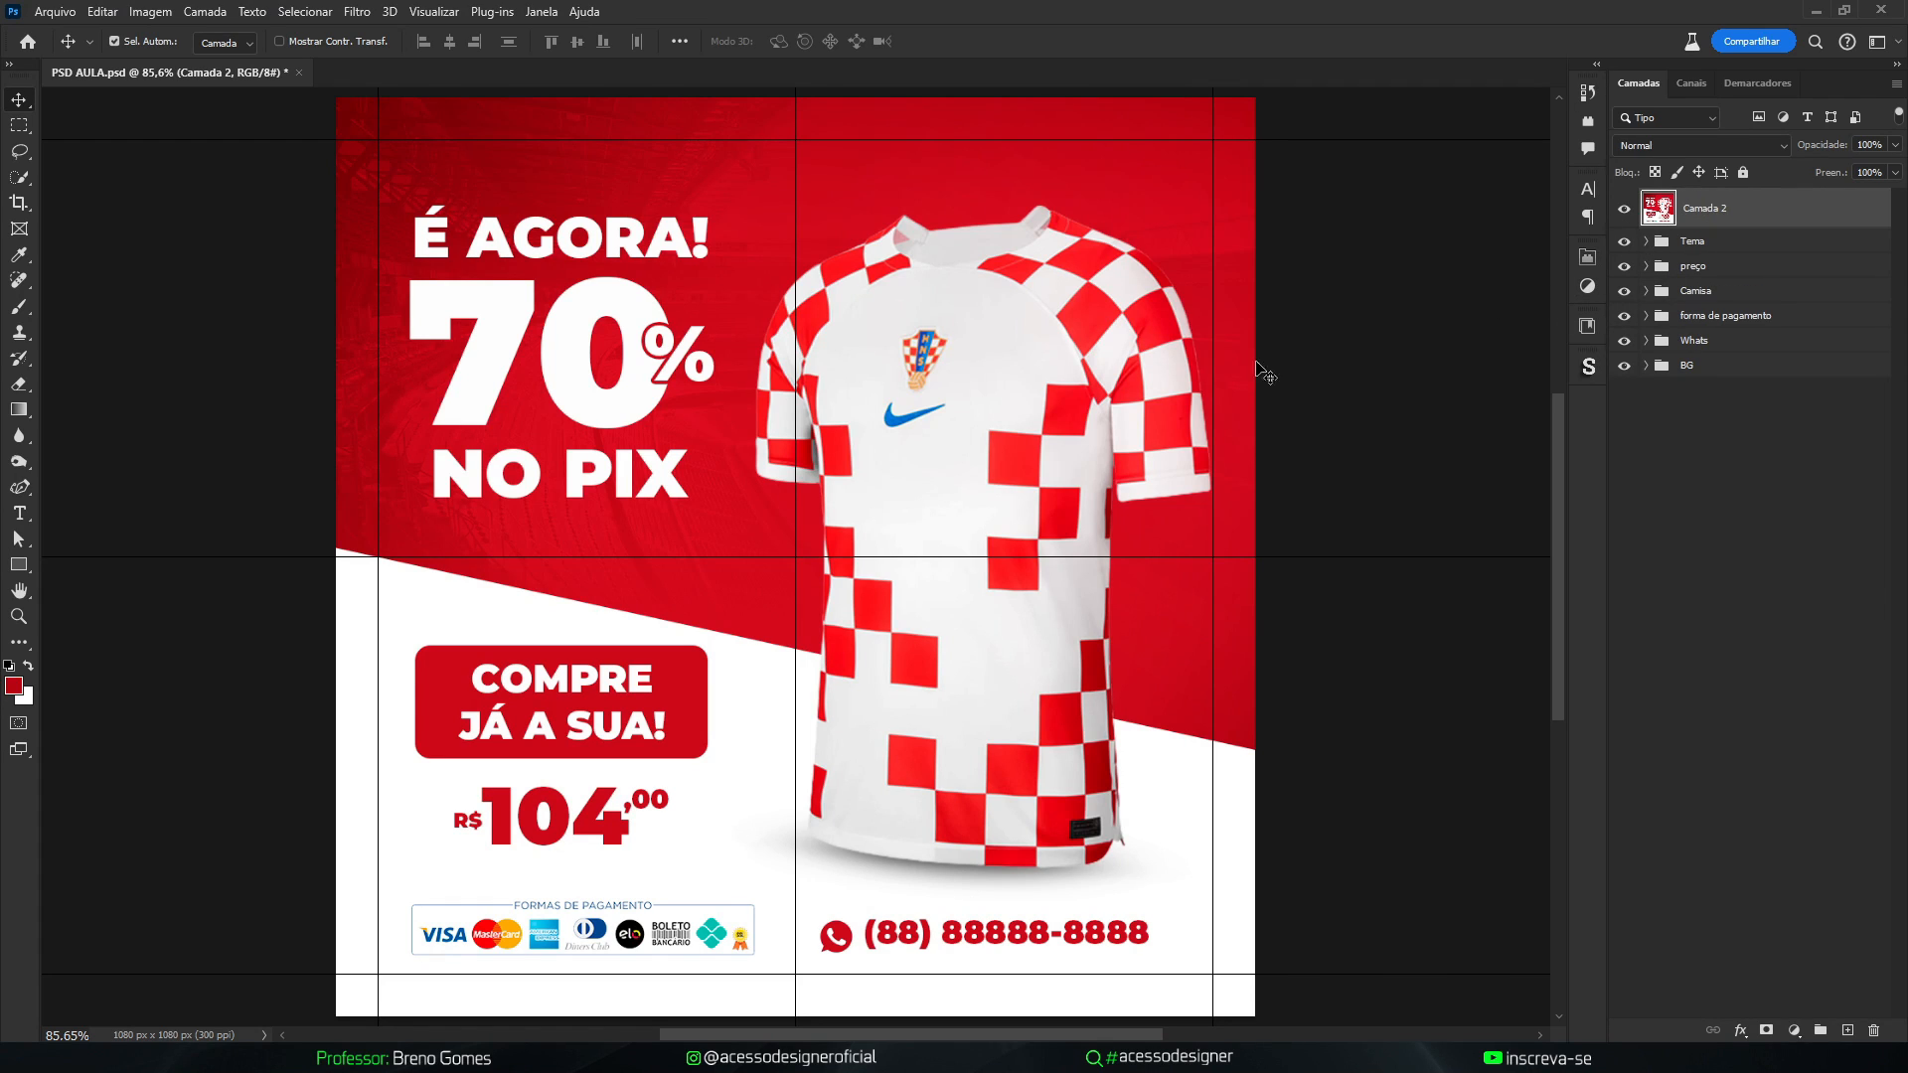
{"action": "left_click_drag", "start_coordinate": [919, 476], "coordinate": [878, 518]}
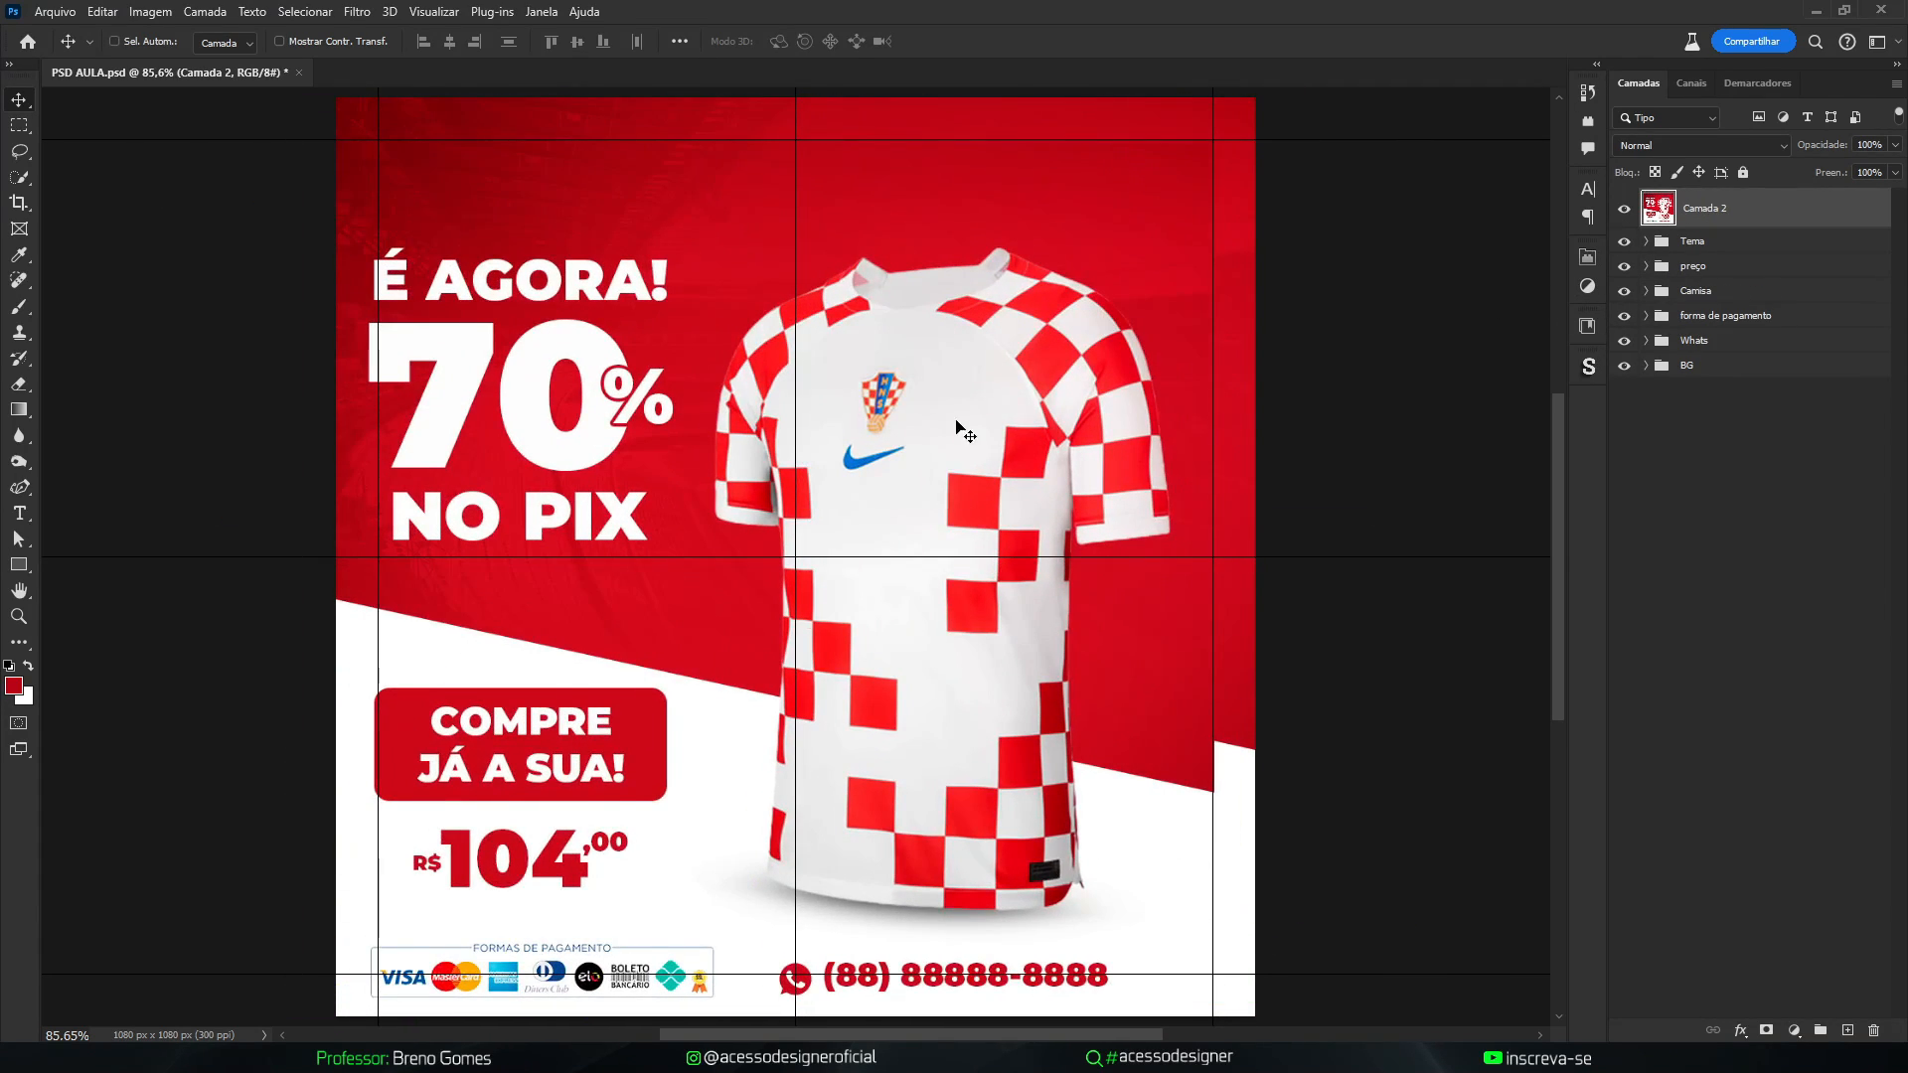
{"action": "key", "text": "ctrl+z"}
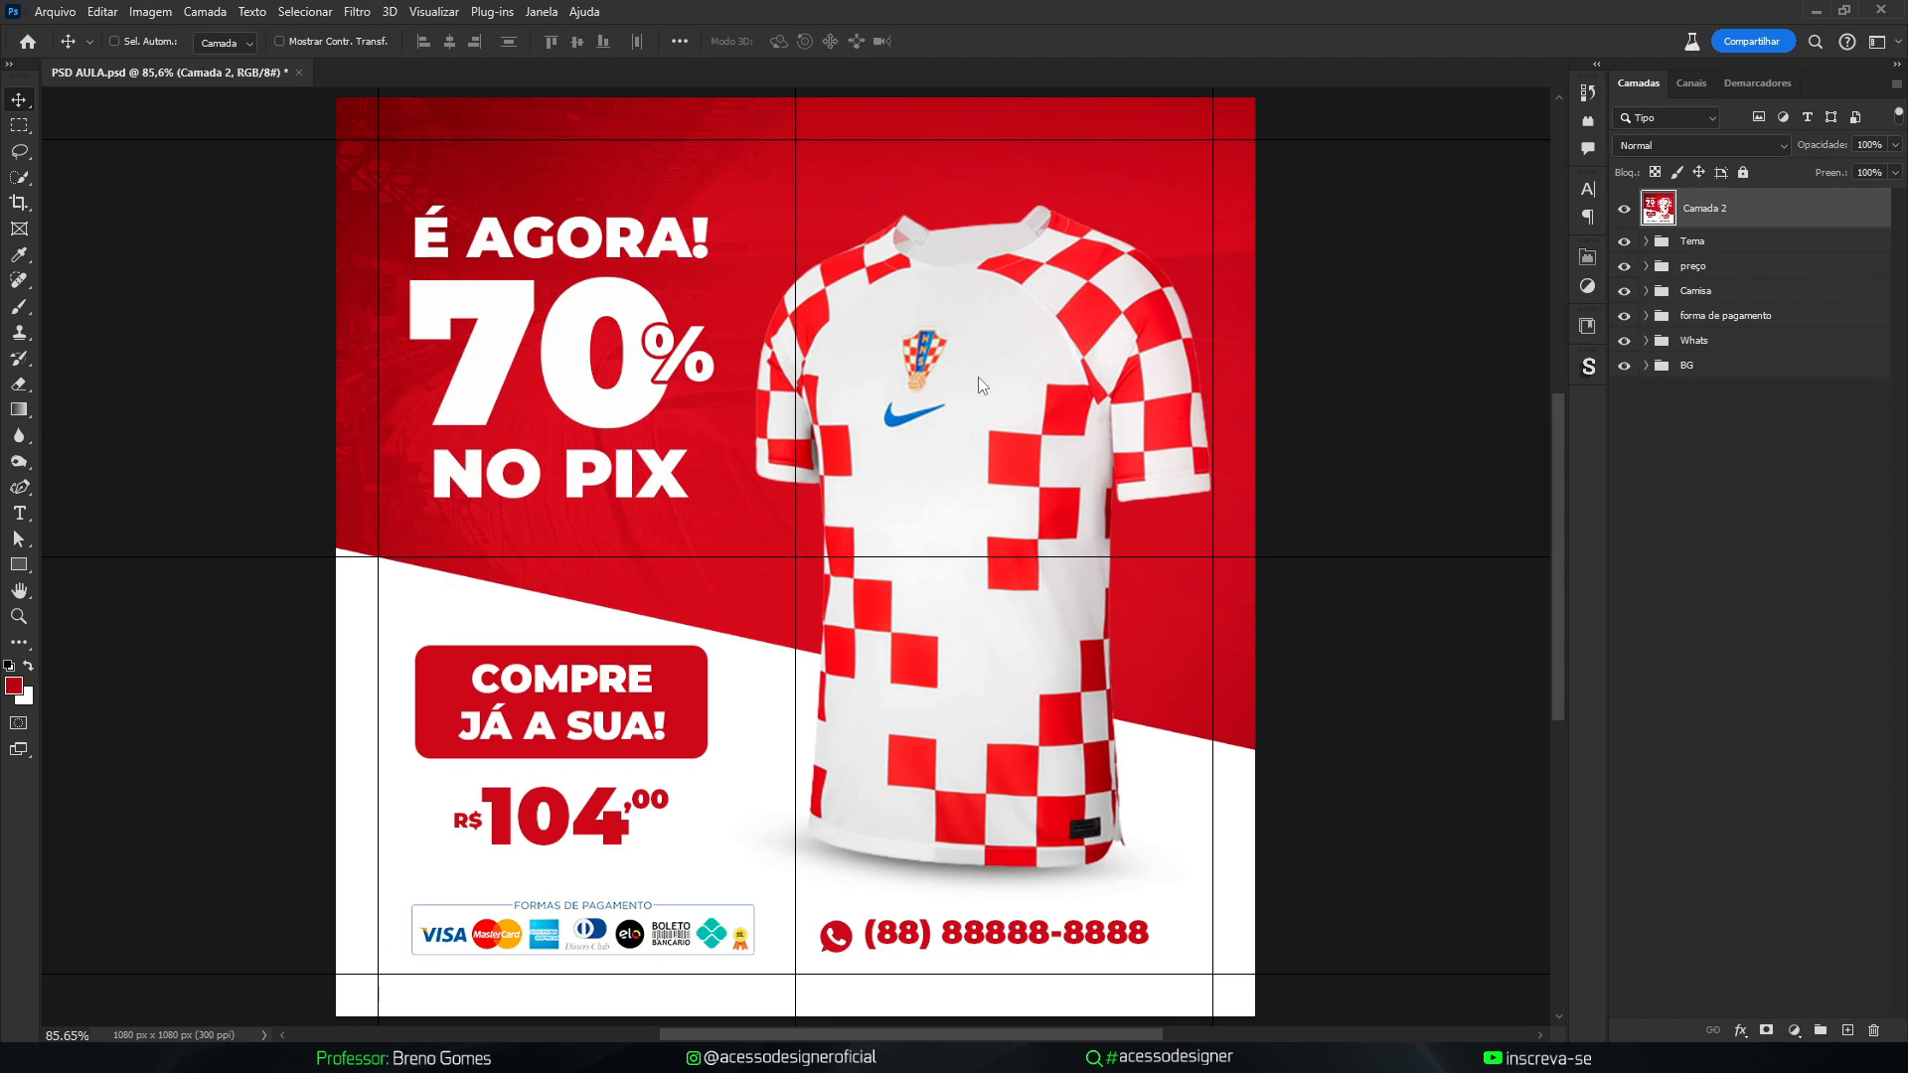
Try Camera Raw adjustments on the merged layer with Desembaçar at +2 and a small exposure change, and discard them
{"action": "key", "text": "ctrl+shift+a"}
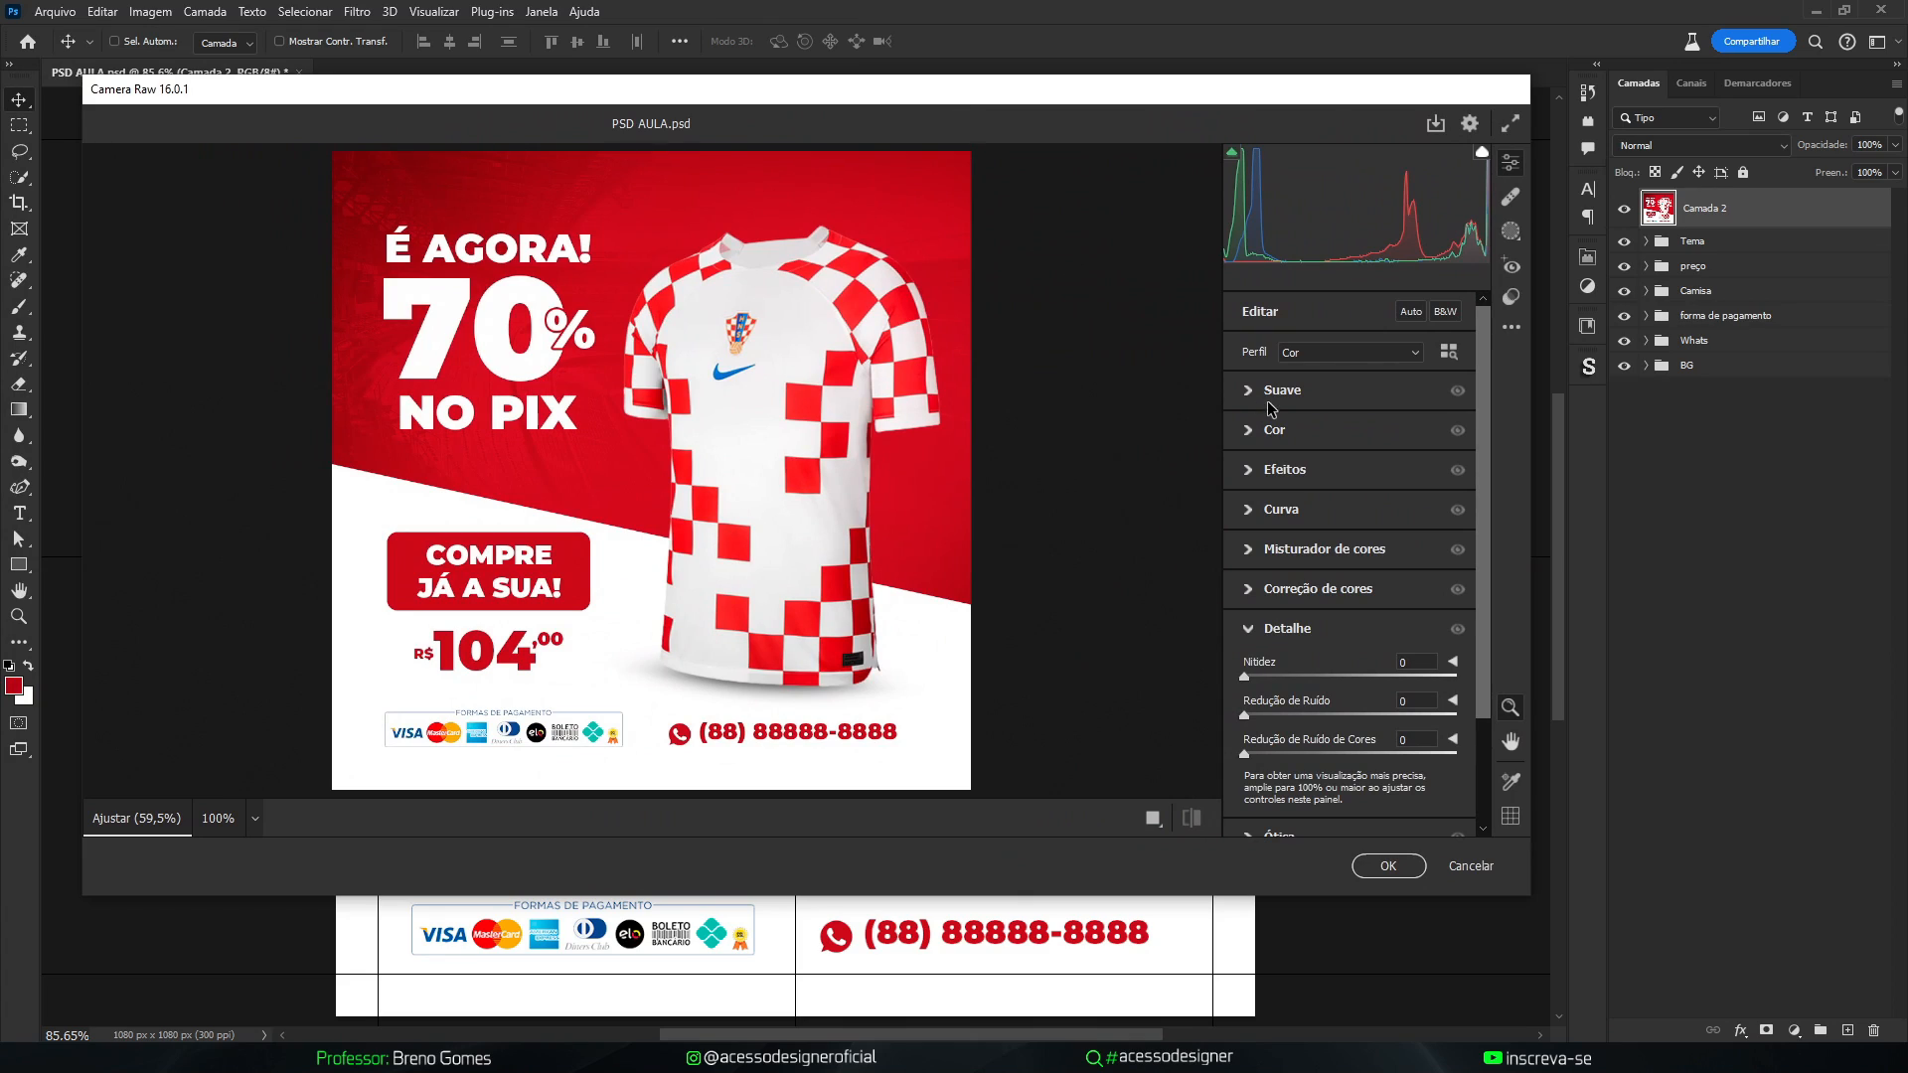
{"action": "left_click", "coordinate": [1250, 470]}
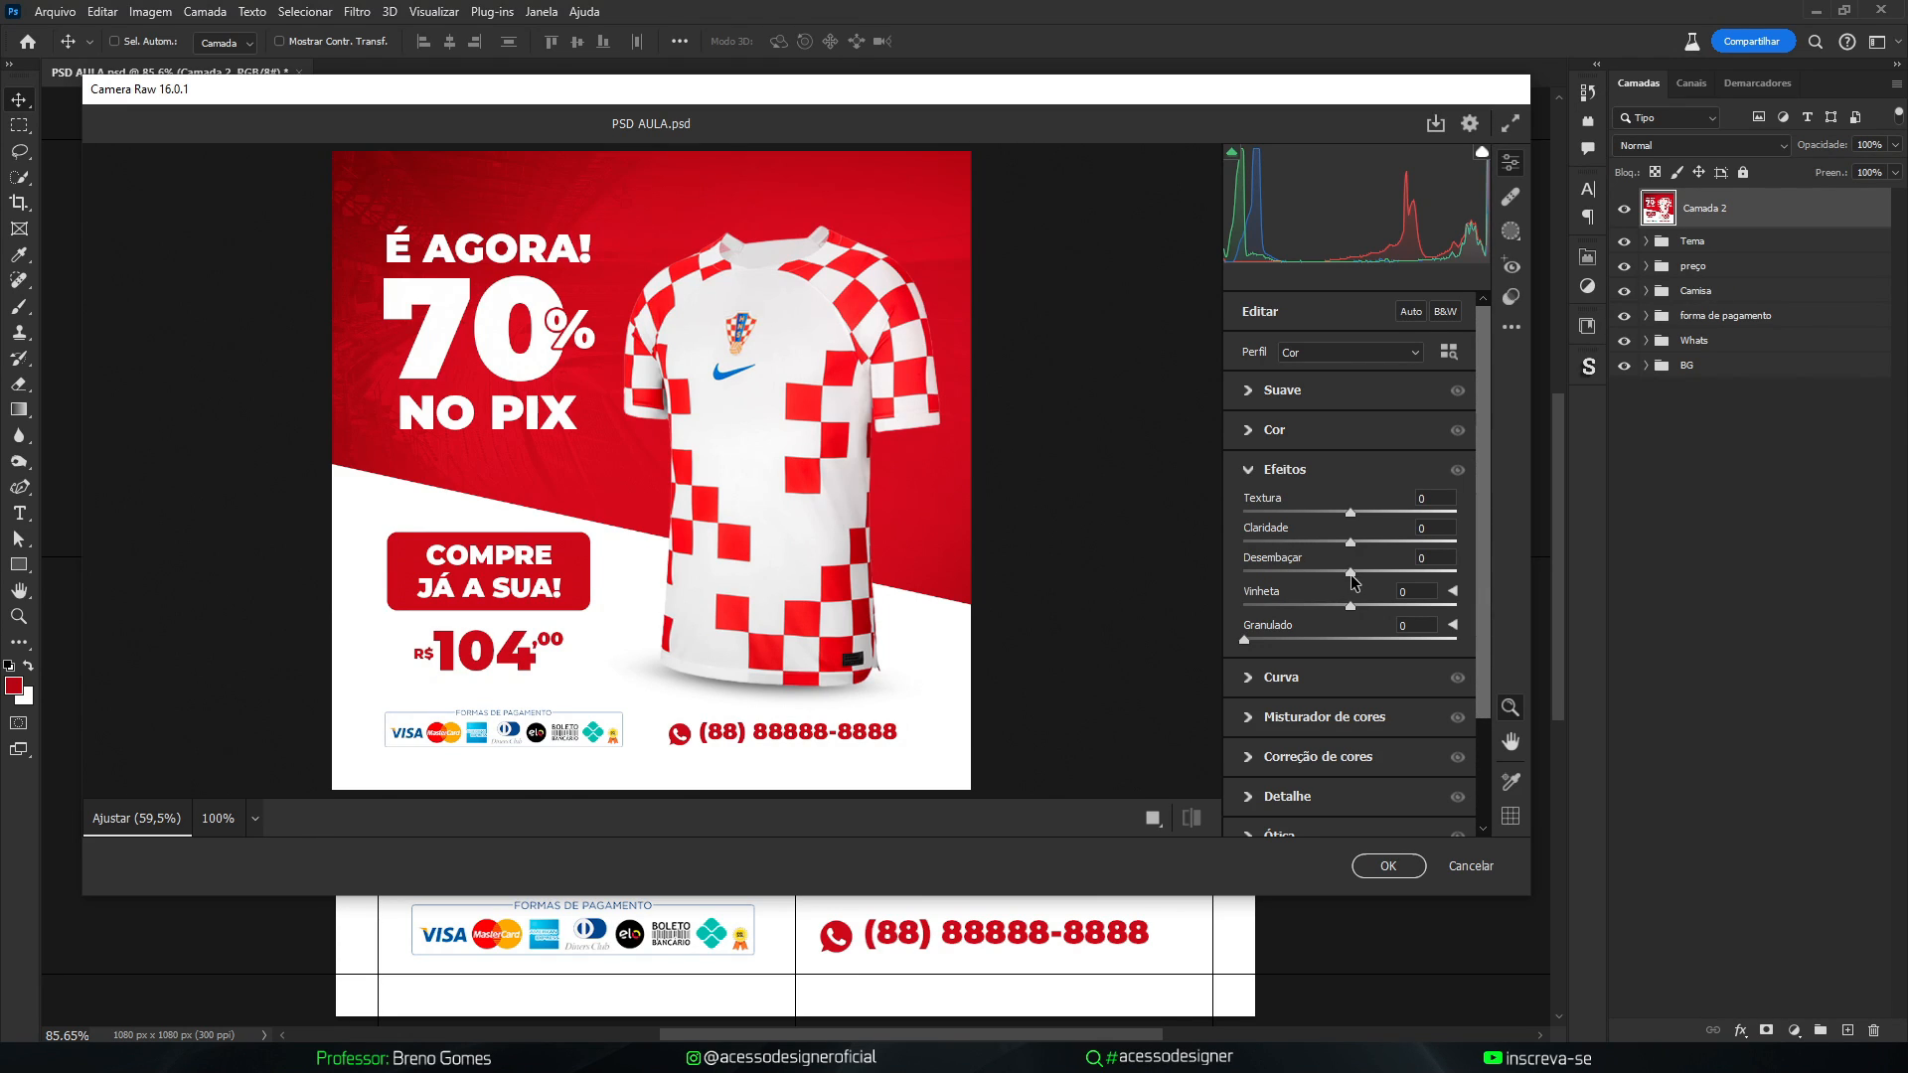
{"action": "left_click_drag", "start_coordinate": [1350, 573], "coordinate": [1355, 573]}
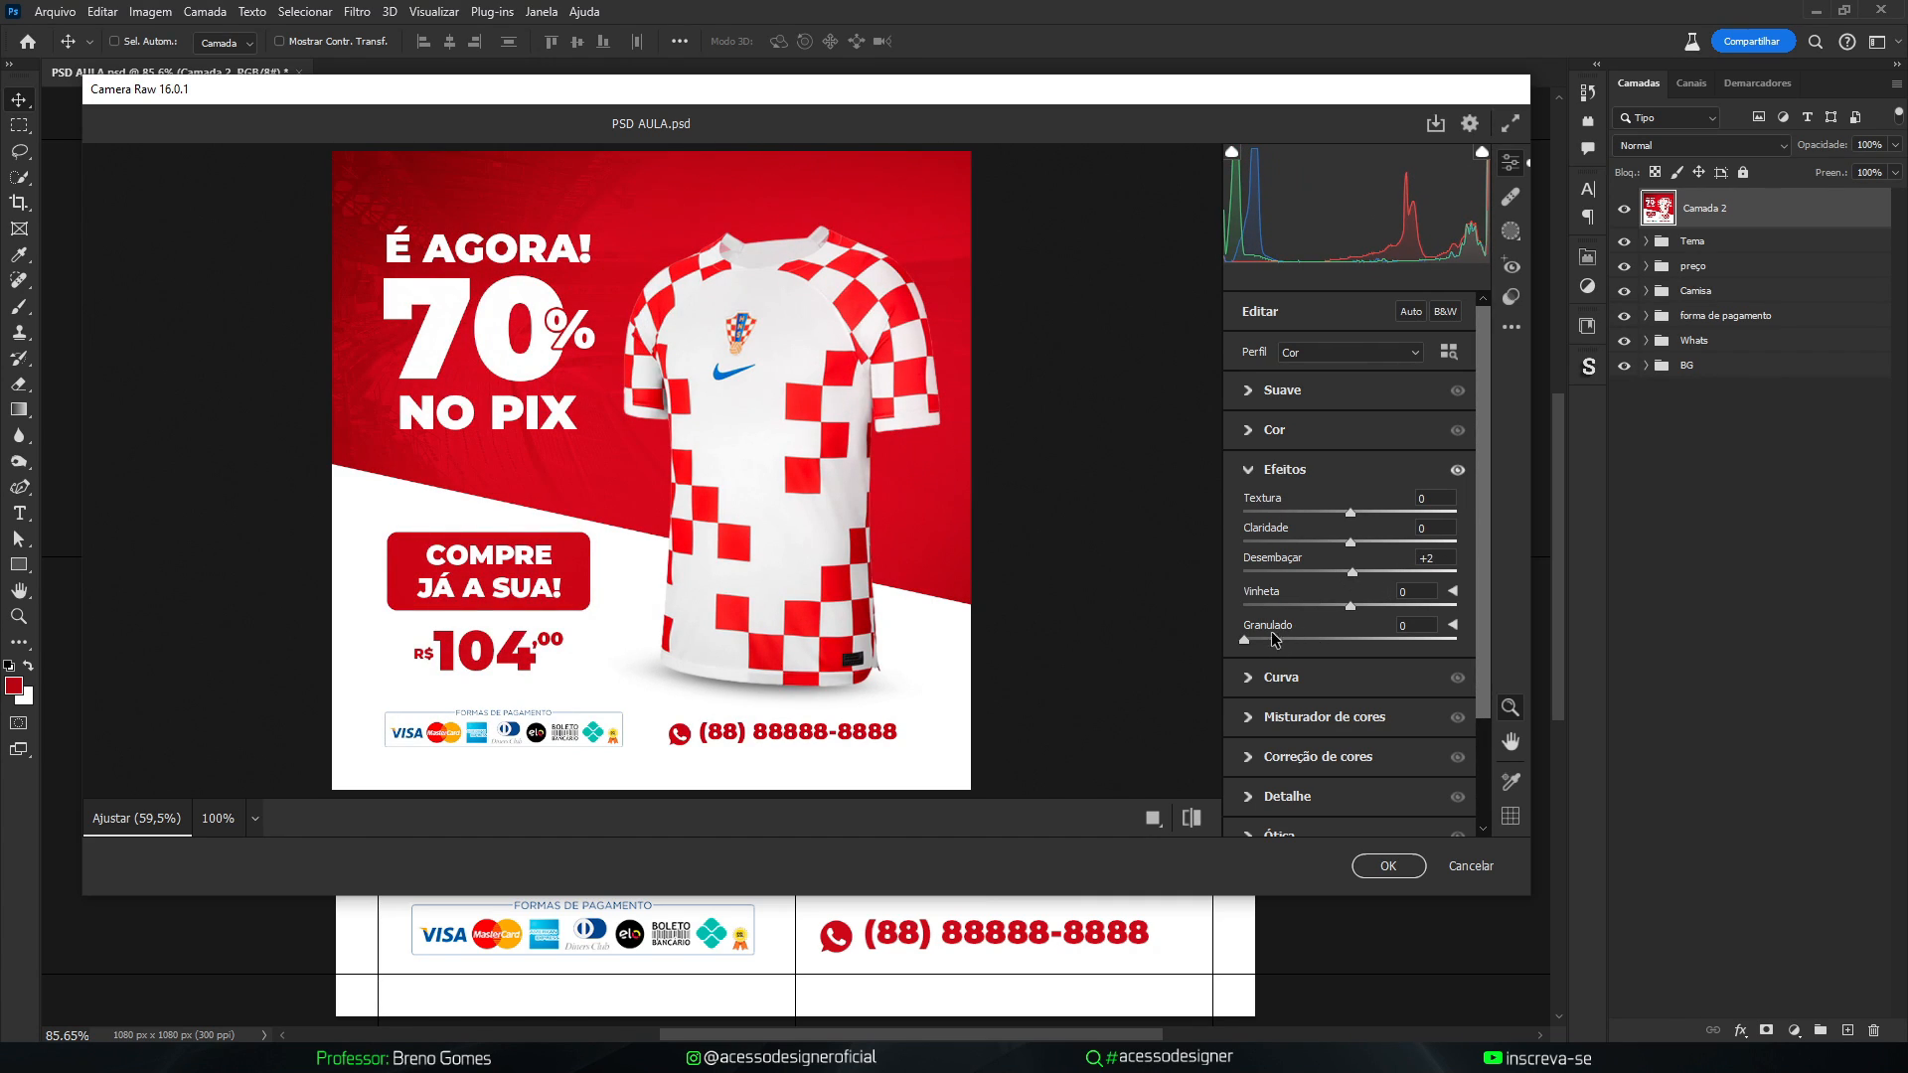
{"action": "left_click", "coordinate": [1248, 681]}
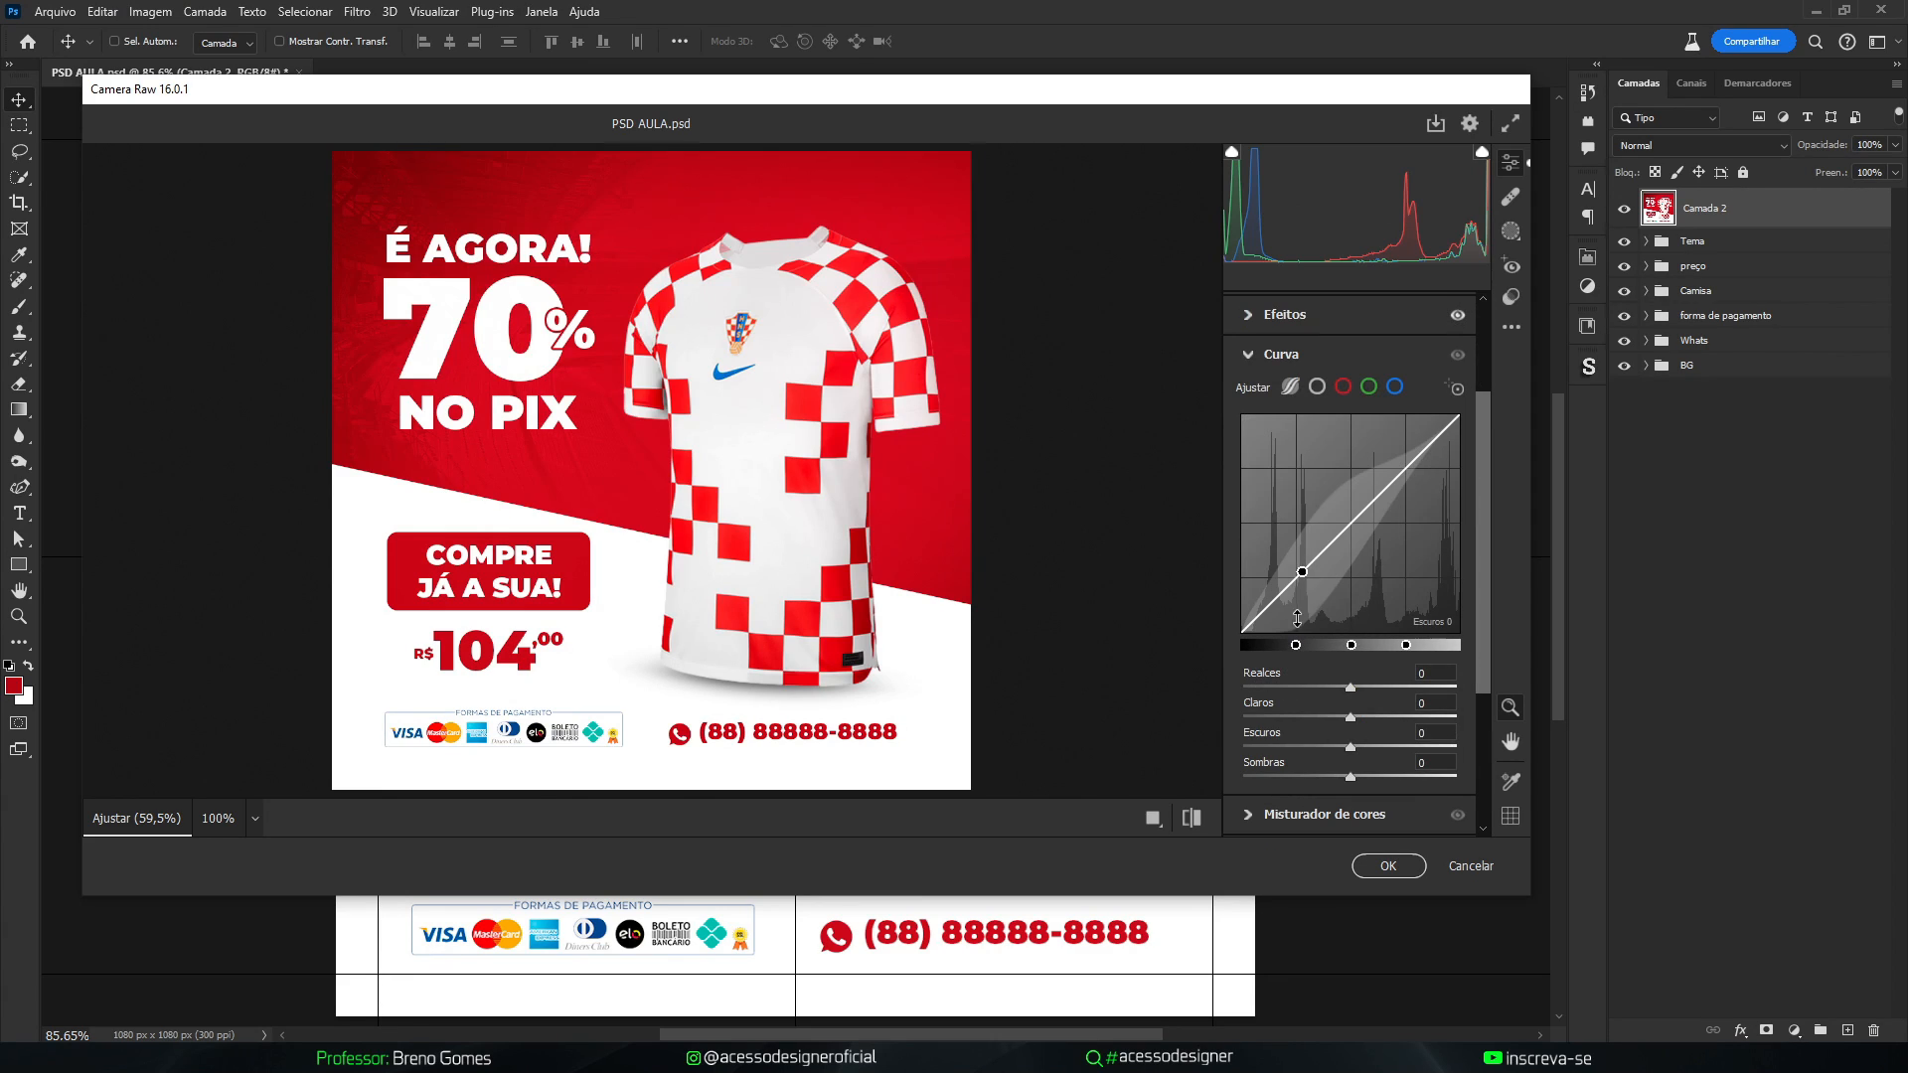
{"action": "left_click", "coordinate": [1244, 360]}
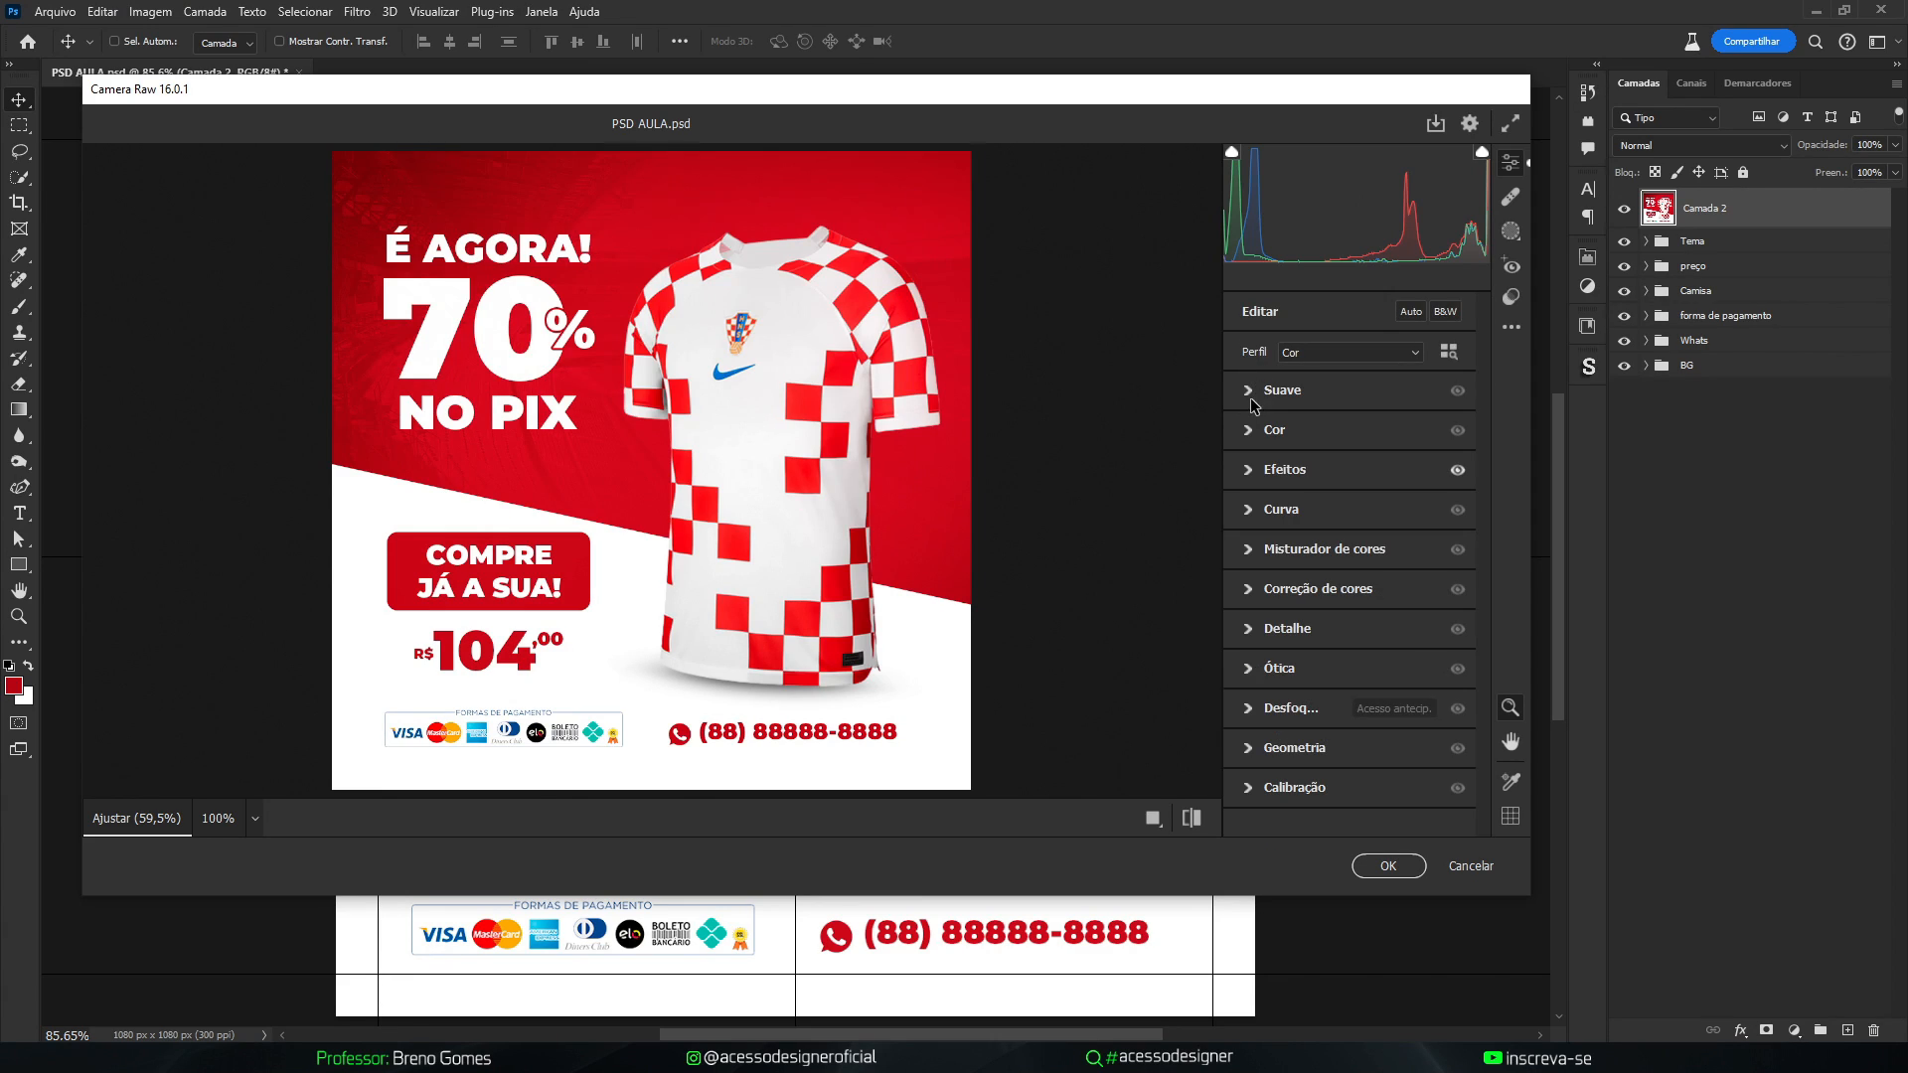
{"action": "left_click", "coordinate": [1249, 392]}
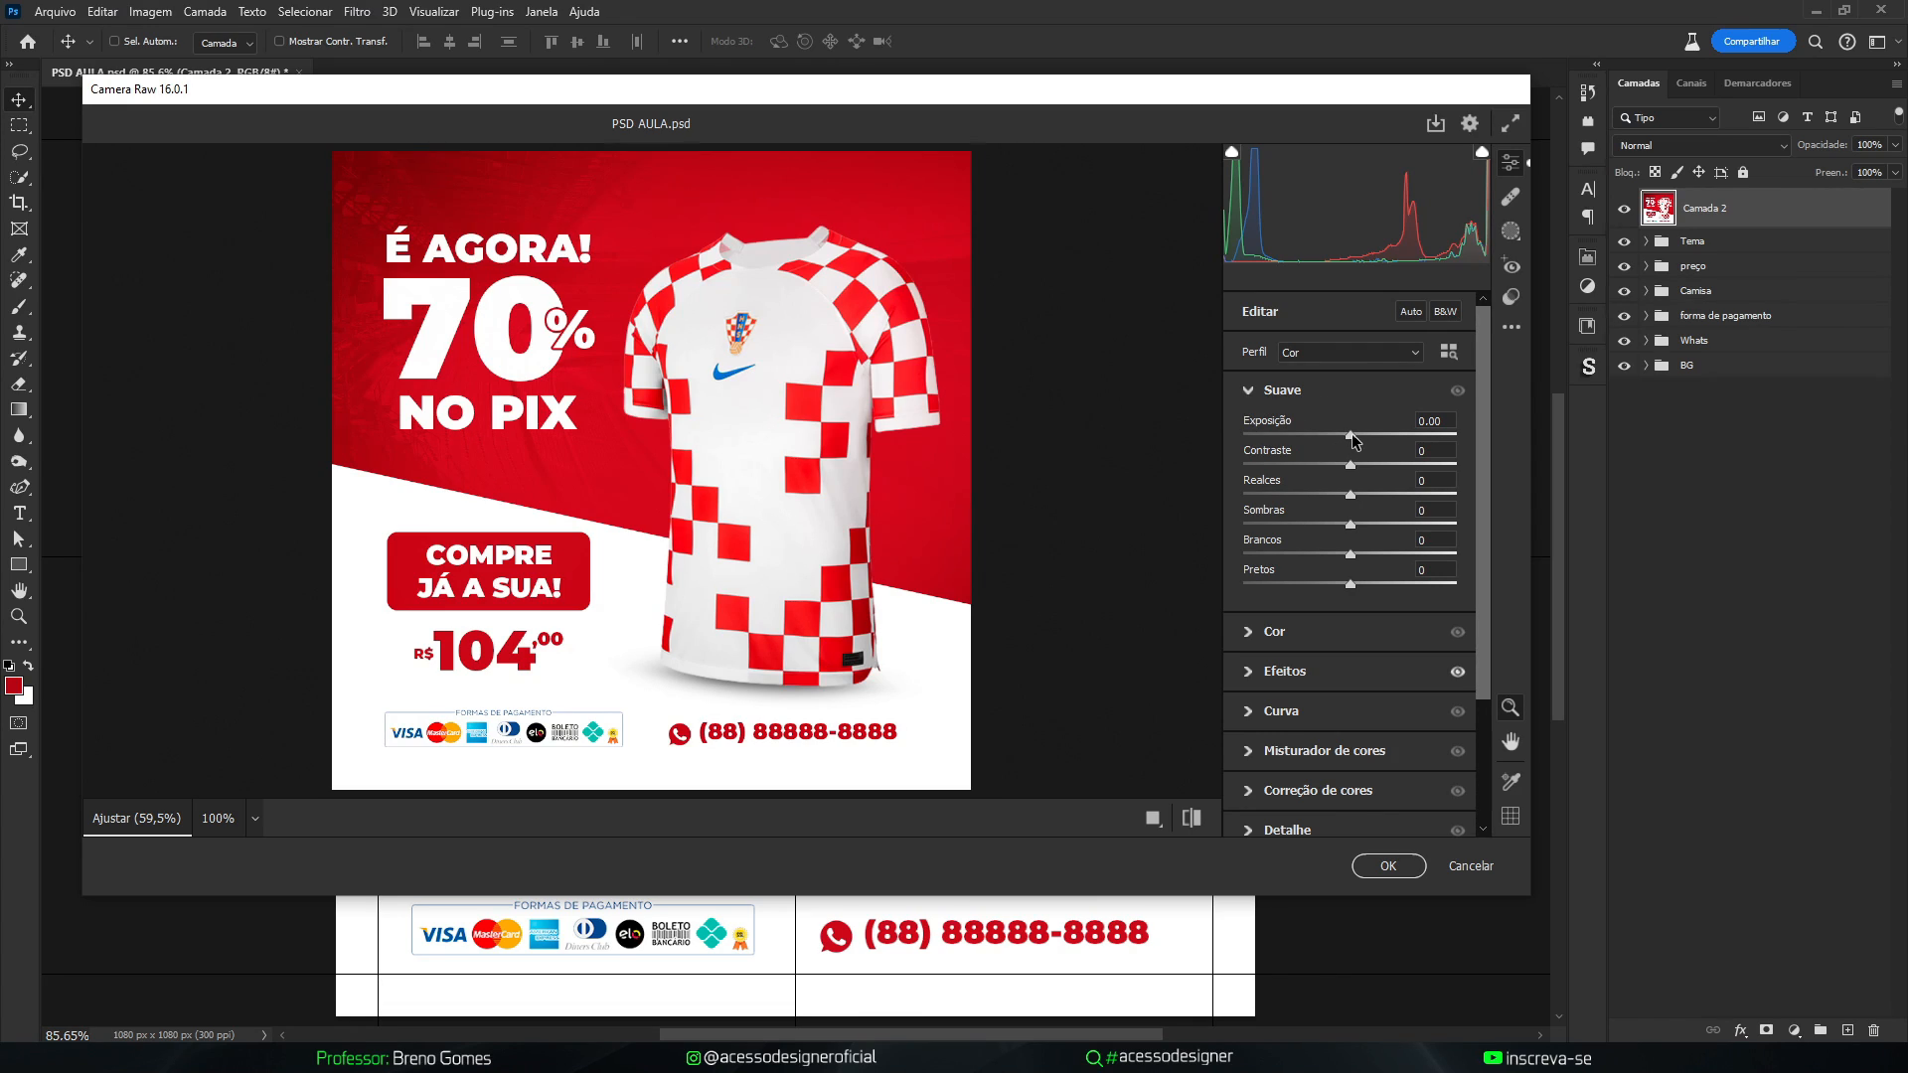
{"action": "left_click_drag", "start_coordinate": [1348, 437], "coordinate": [1352, 437]}
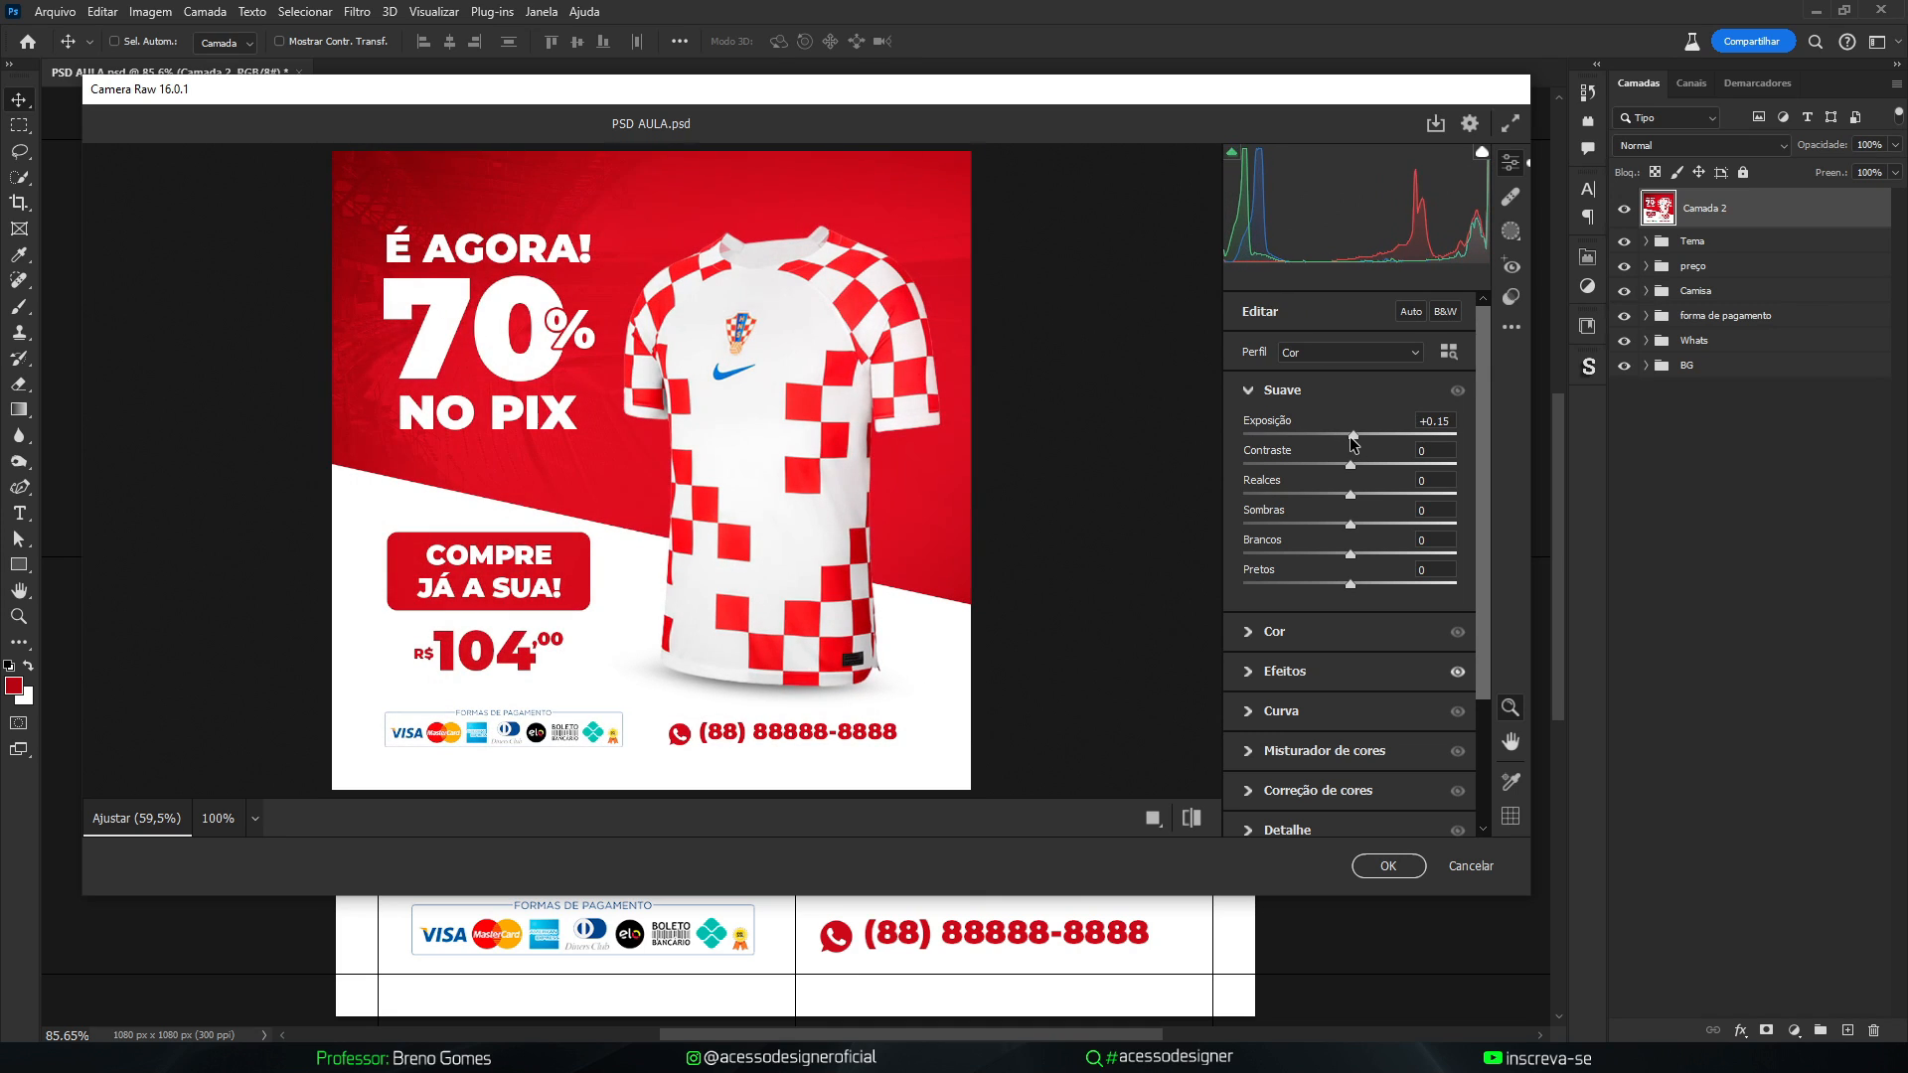
{"action": "left_click", "coordinate": [1260, 398]}
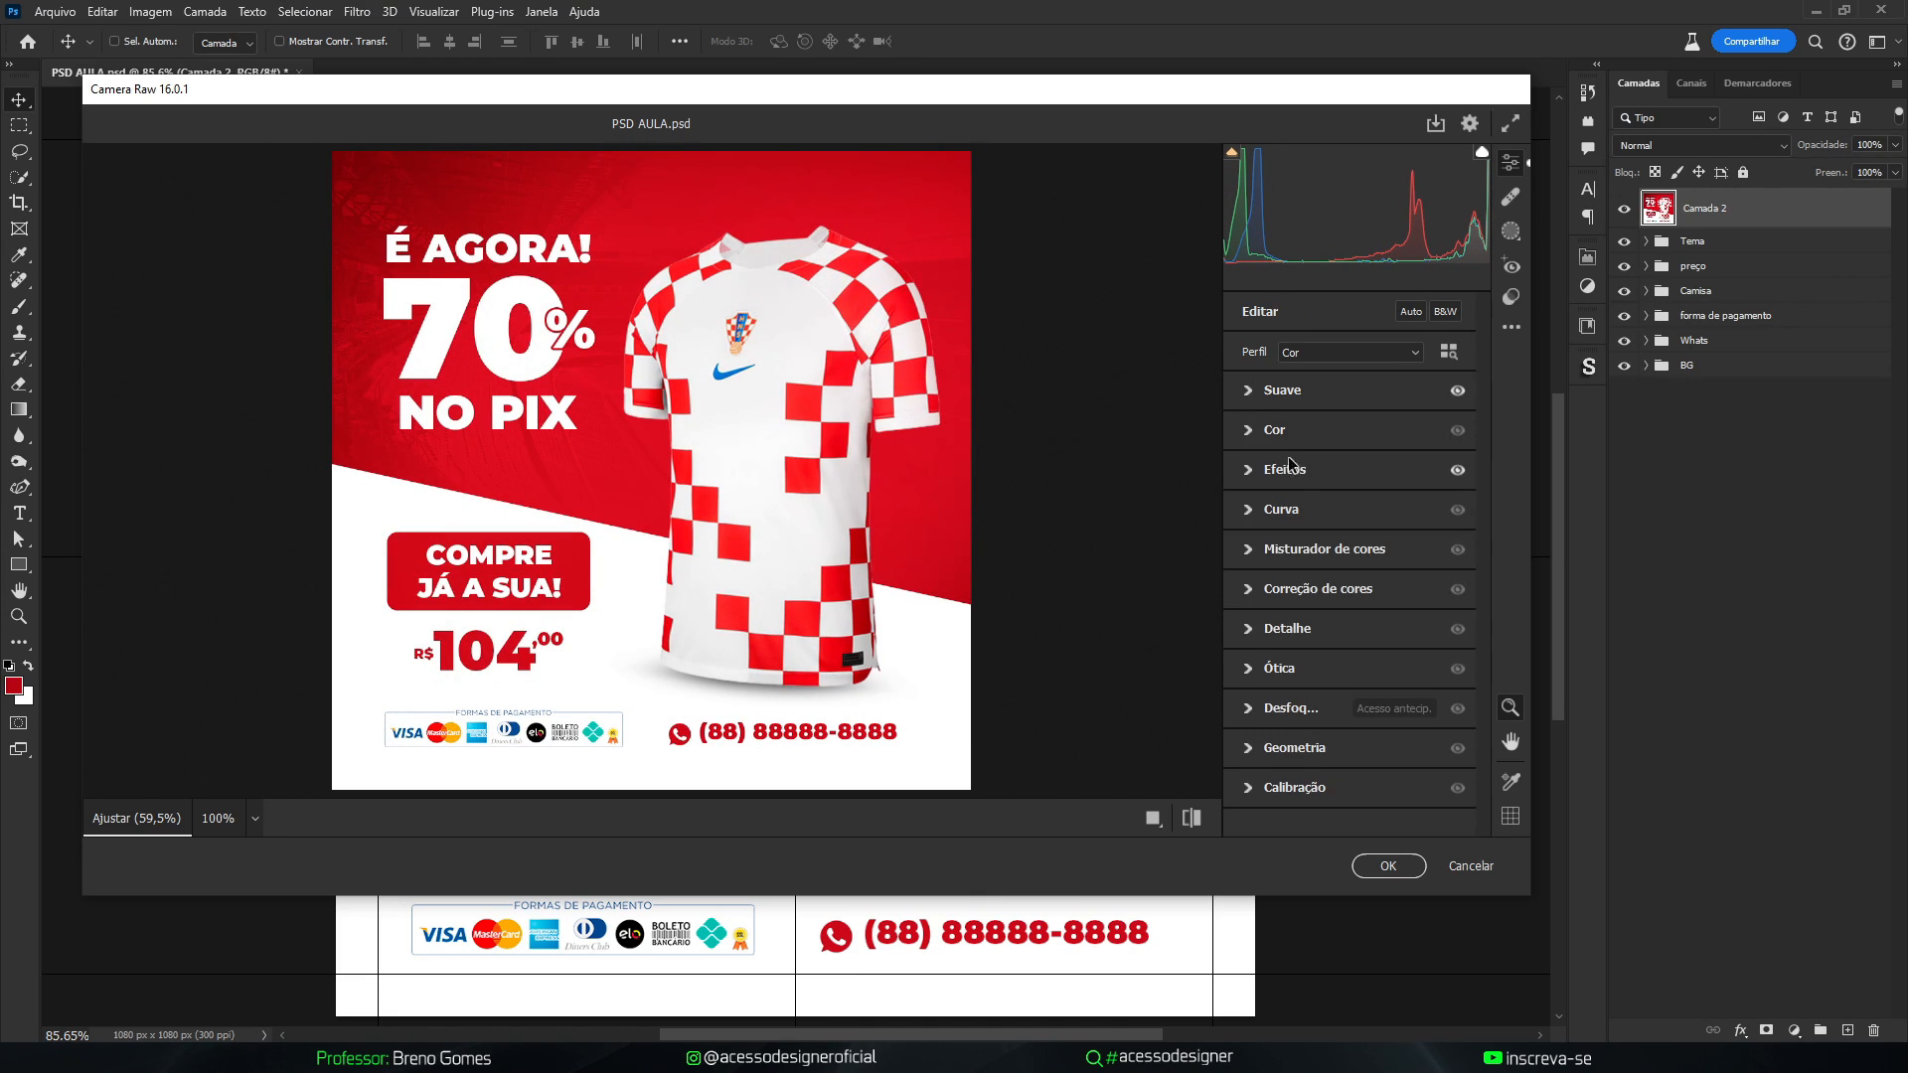
{"action": "left_click", "coordinate": [1463, 868]}
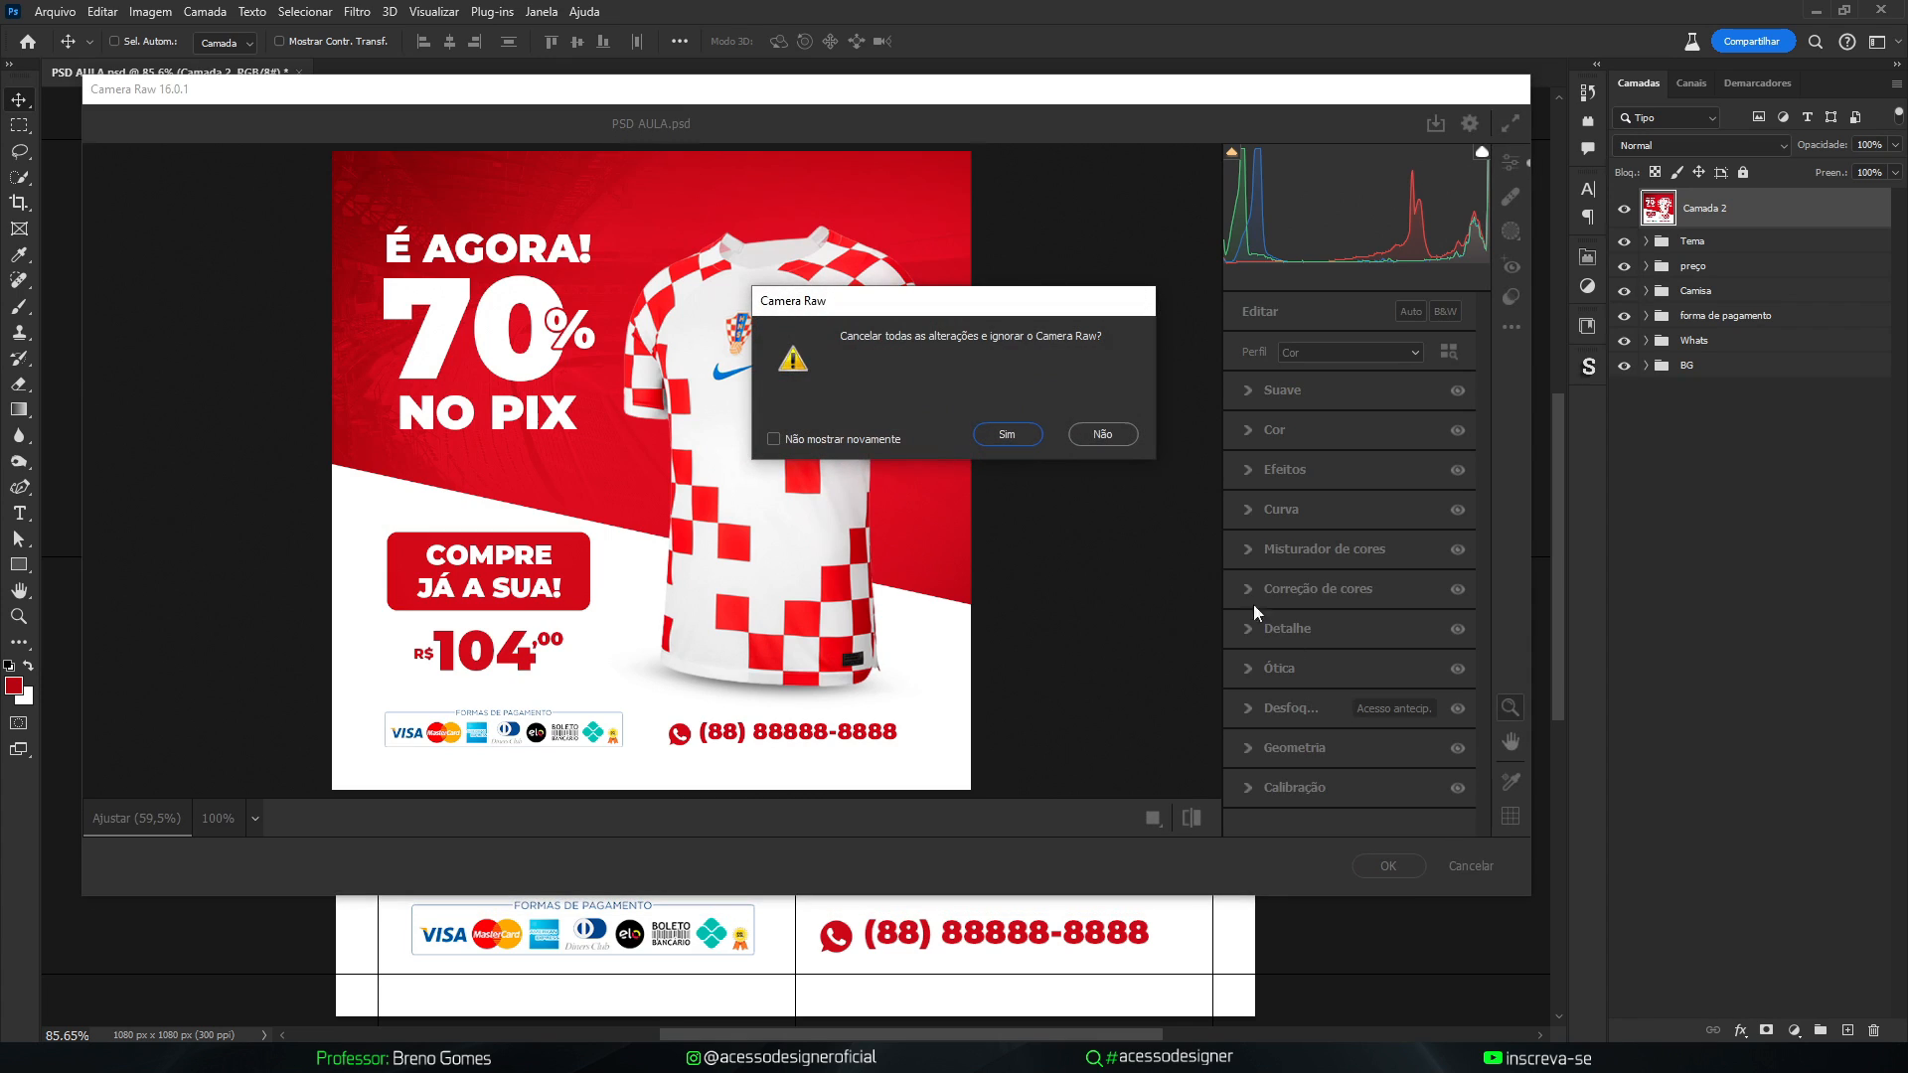
{"action": "left_click", "coordinate": [1026, 442]}
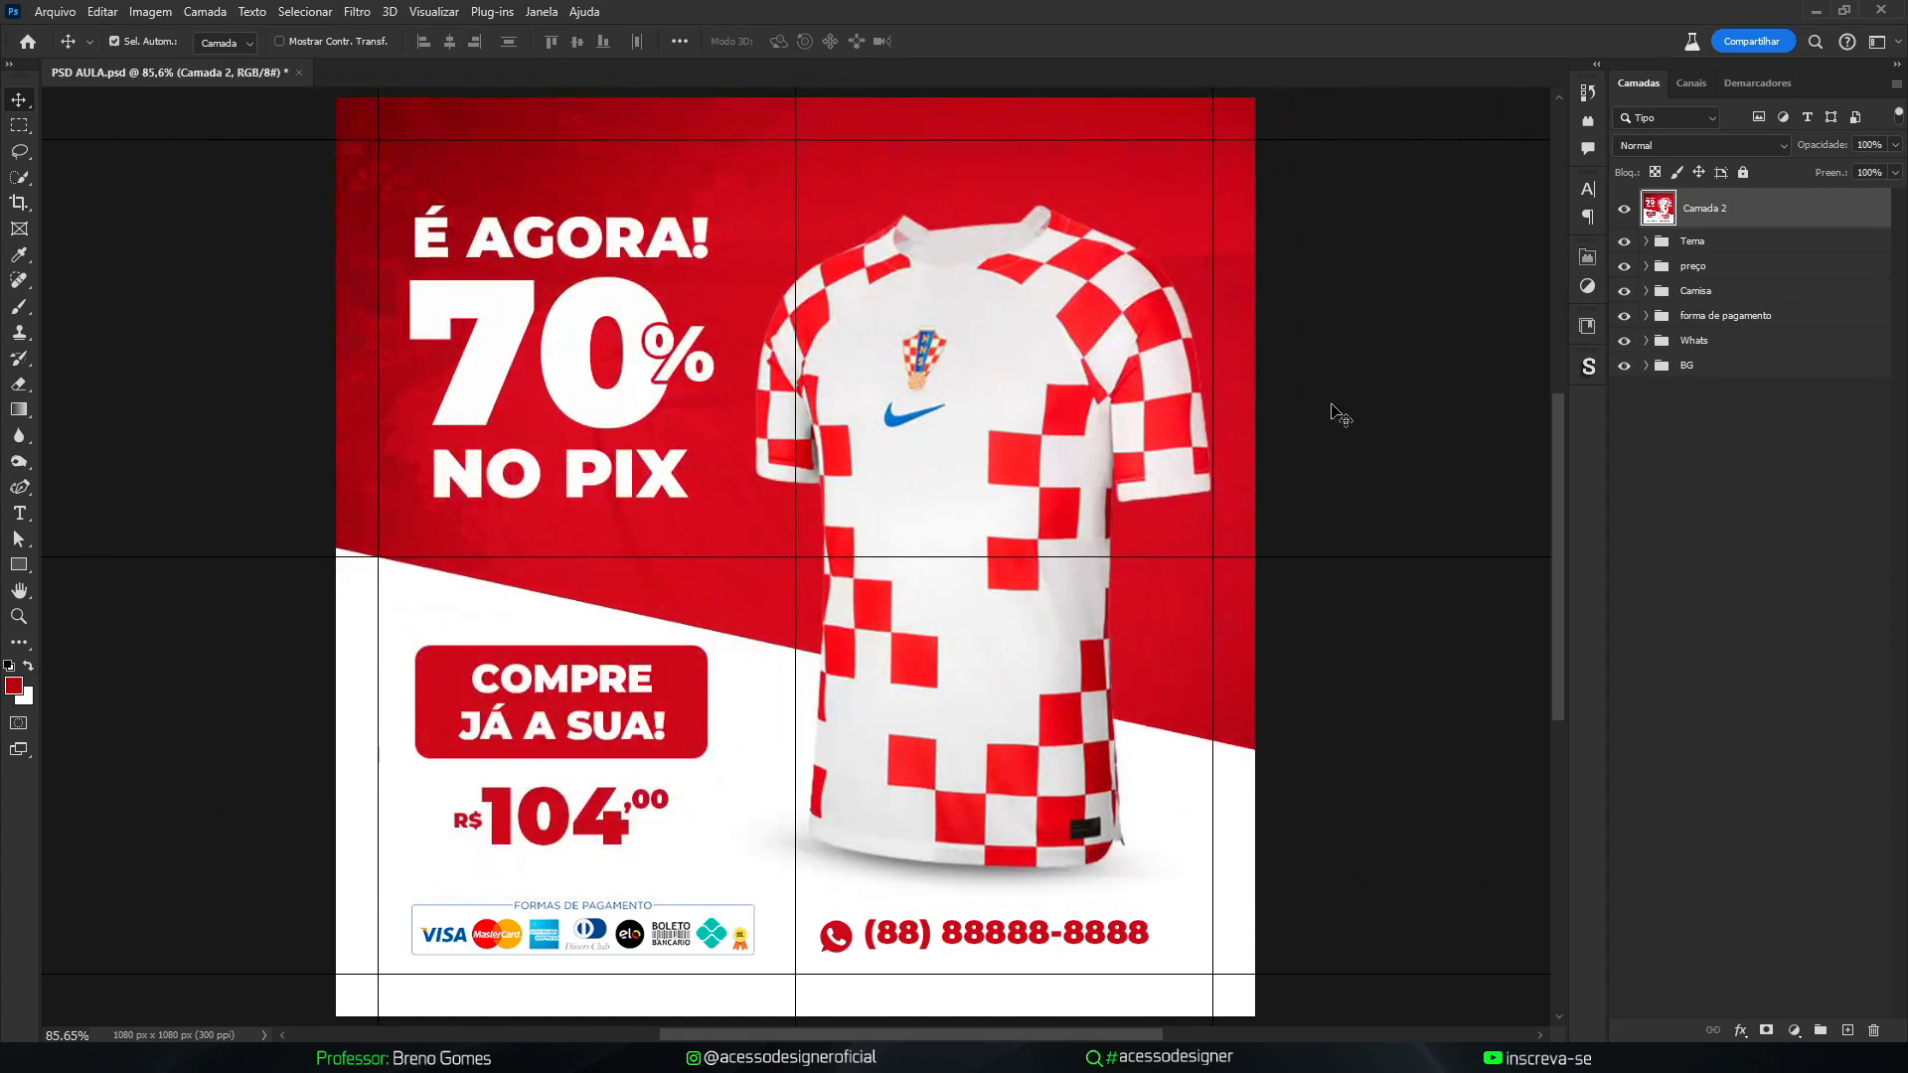
{"action": "left_click", "coordinate": [1420, 361]}
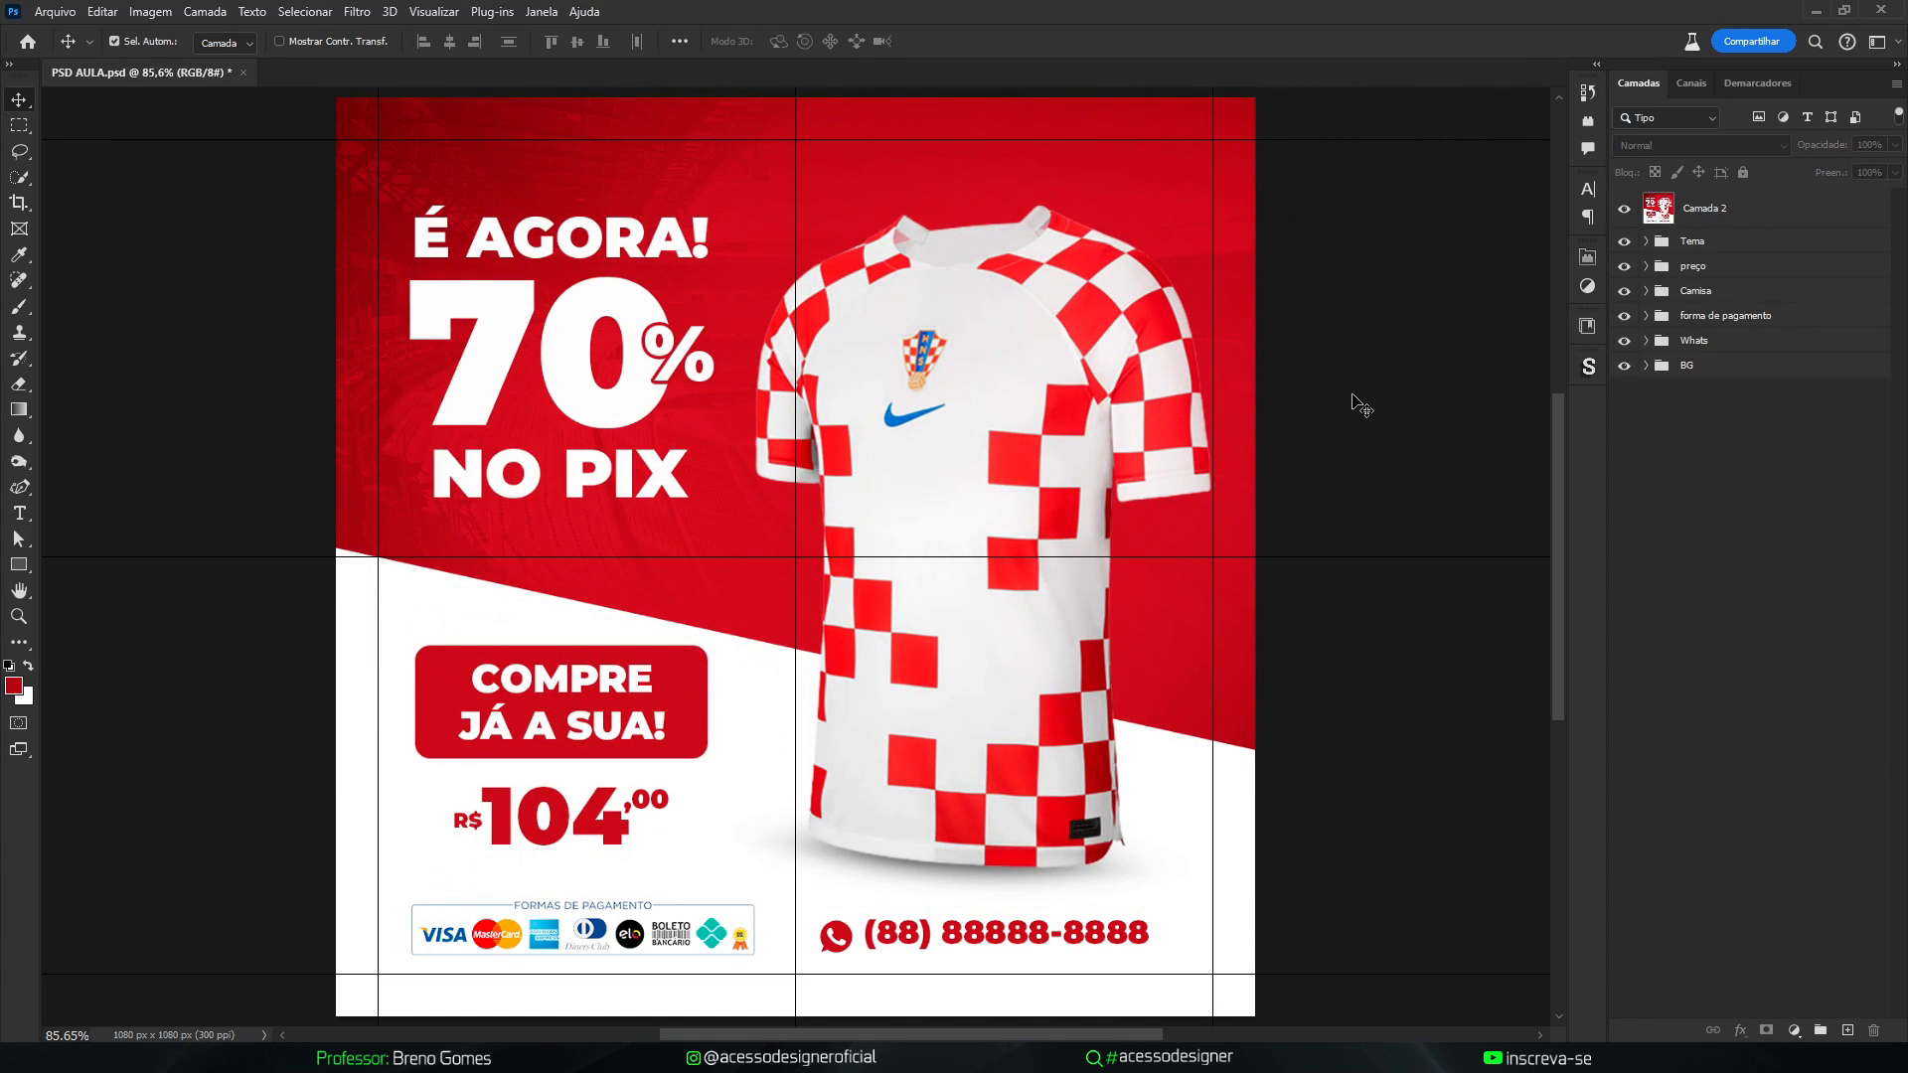